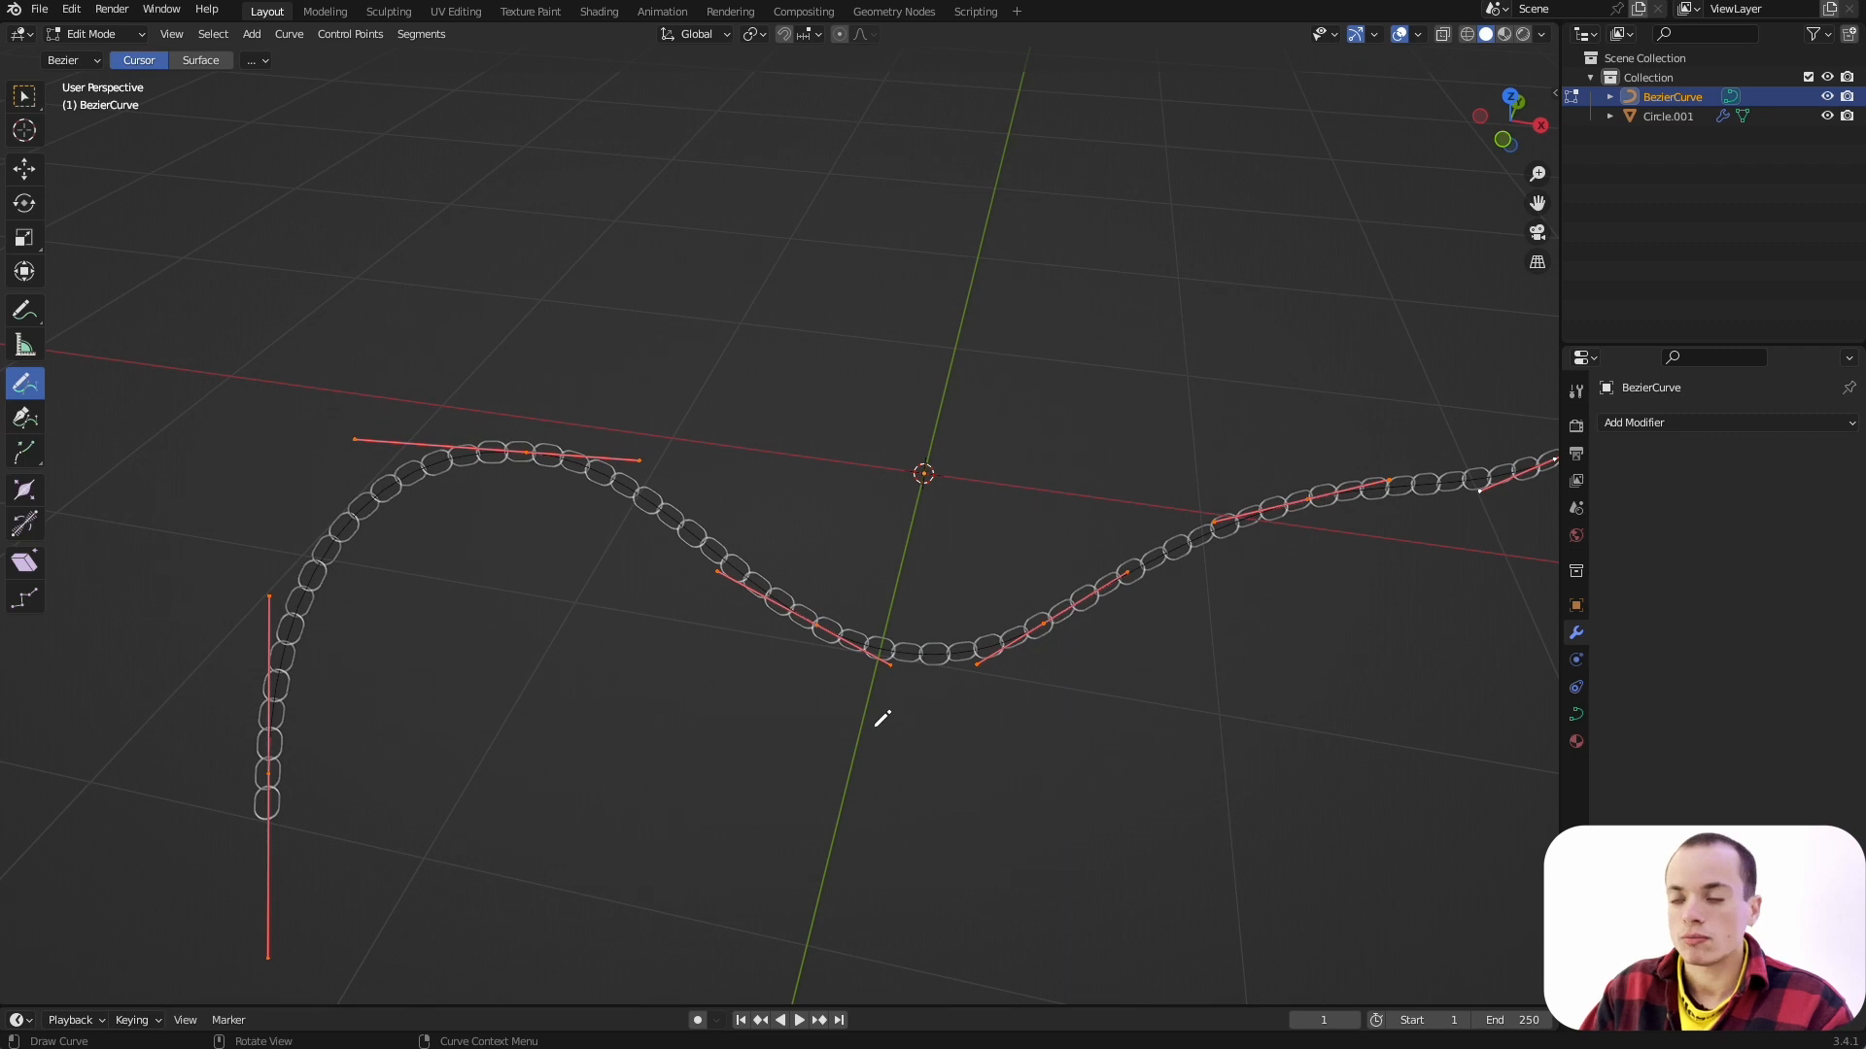
# Step: Undo the last curve stroke and draw a new wavy chain curve across the ground with the Draw tool
pyautogui.hotkey('ctrl', 'z')
pyautogui.moveTo(283, 816)
pyautogui.mouseDown()
pyautogui.moveTo(854, 633)
pyautogui.moveTo(1299, 616)
pyautogui.moveTo(1314, 437)
pyautogui.mouseUp()
pyautogui.scroll(2, 899, 623)
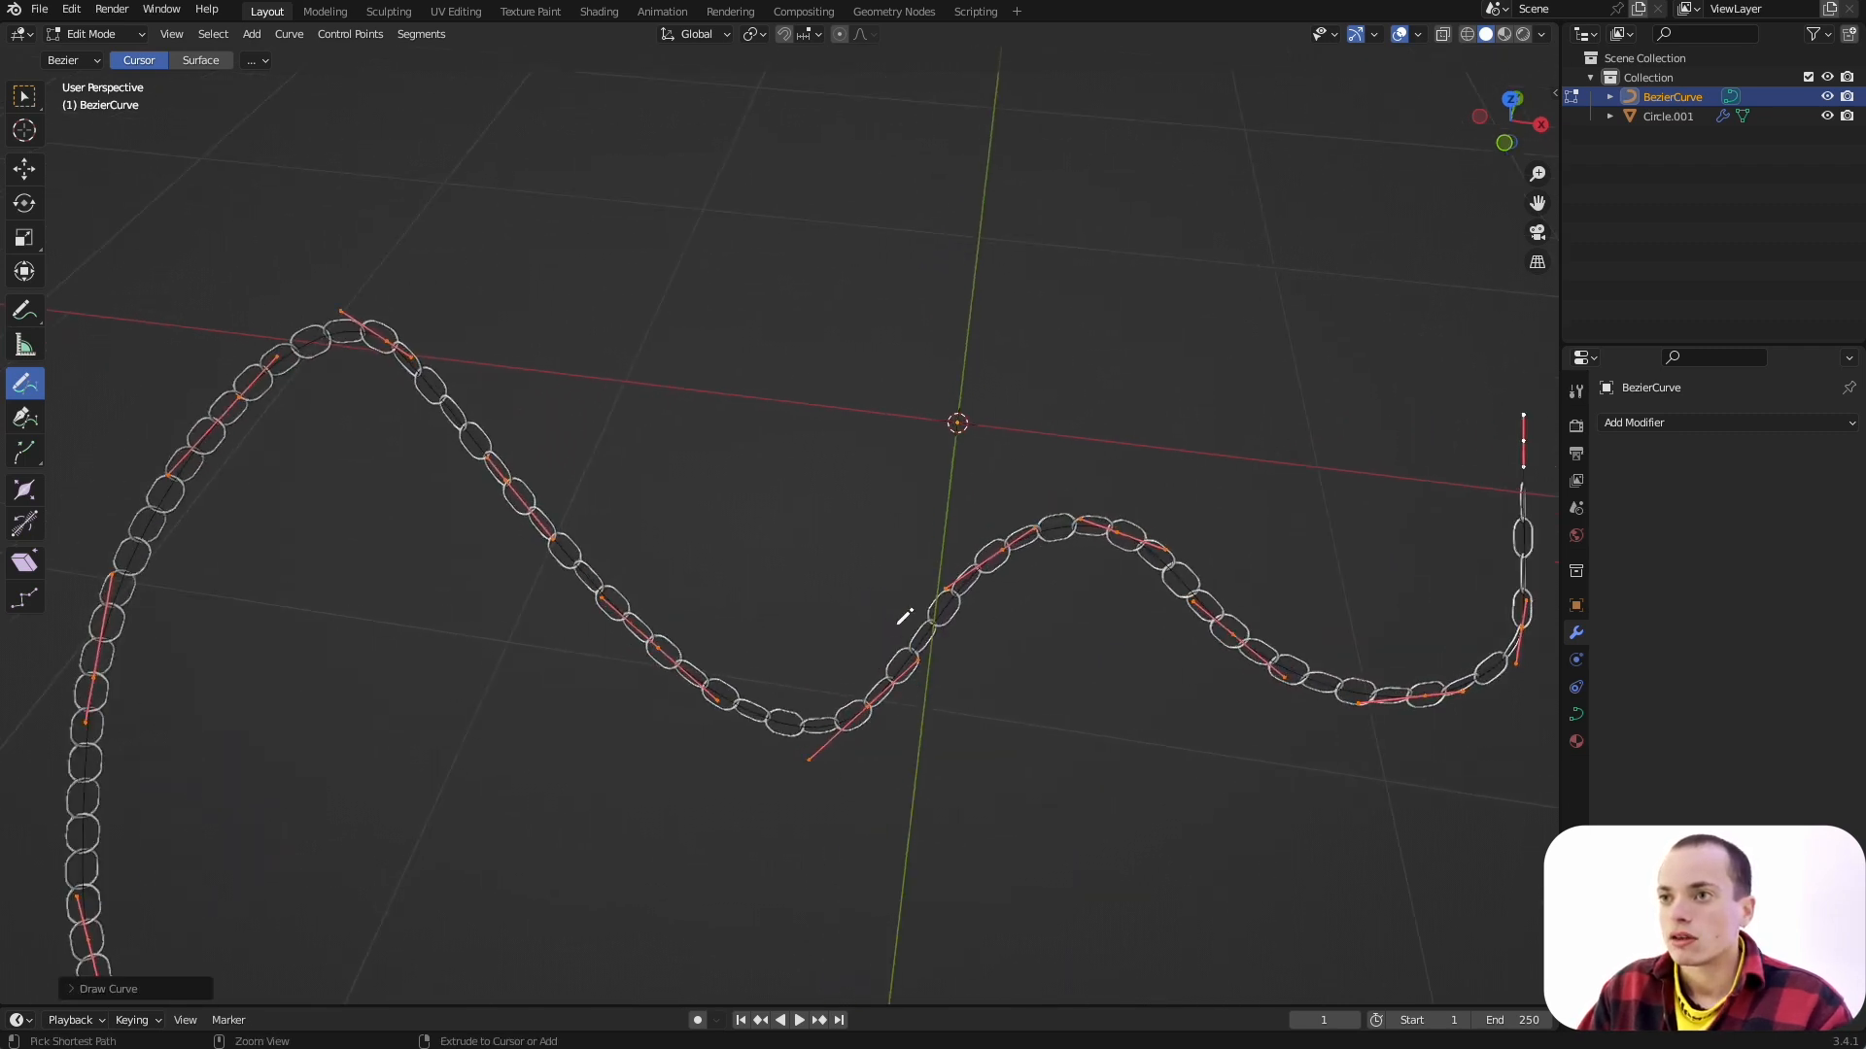
pyautogui.moveTo(899, 624); pyautogui.dragTo(898, 624, button='middle')
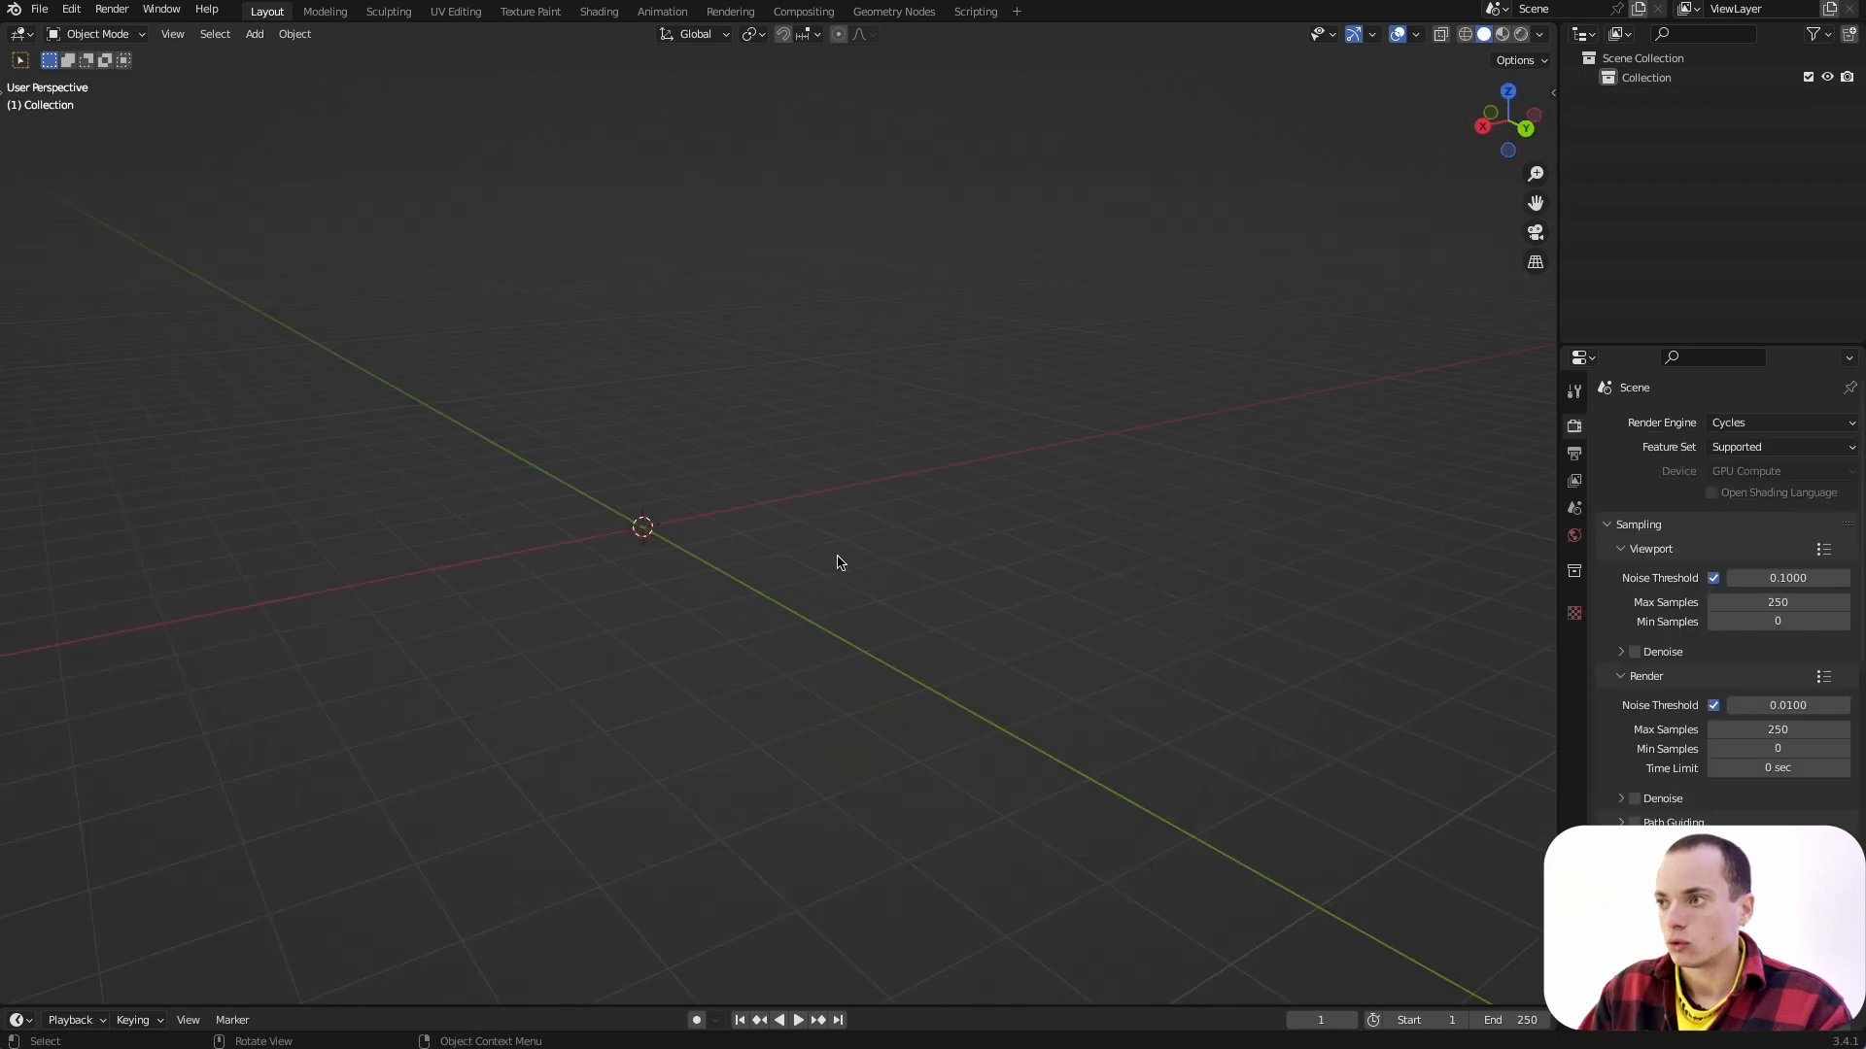
# Step: Add a mesh circle at the world origin of the empty scene
pyautogui.moveTo(838, 559); pyautogui.dragTo(840, 561, button='middle')
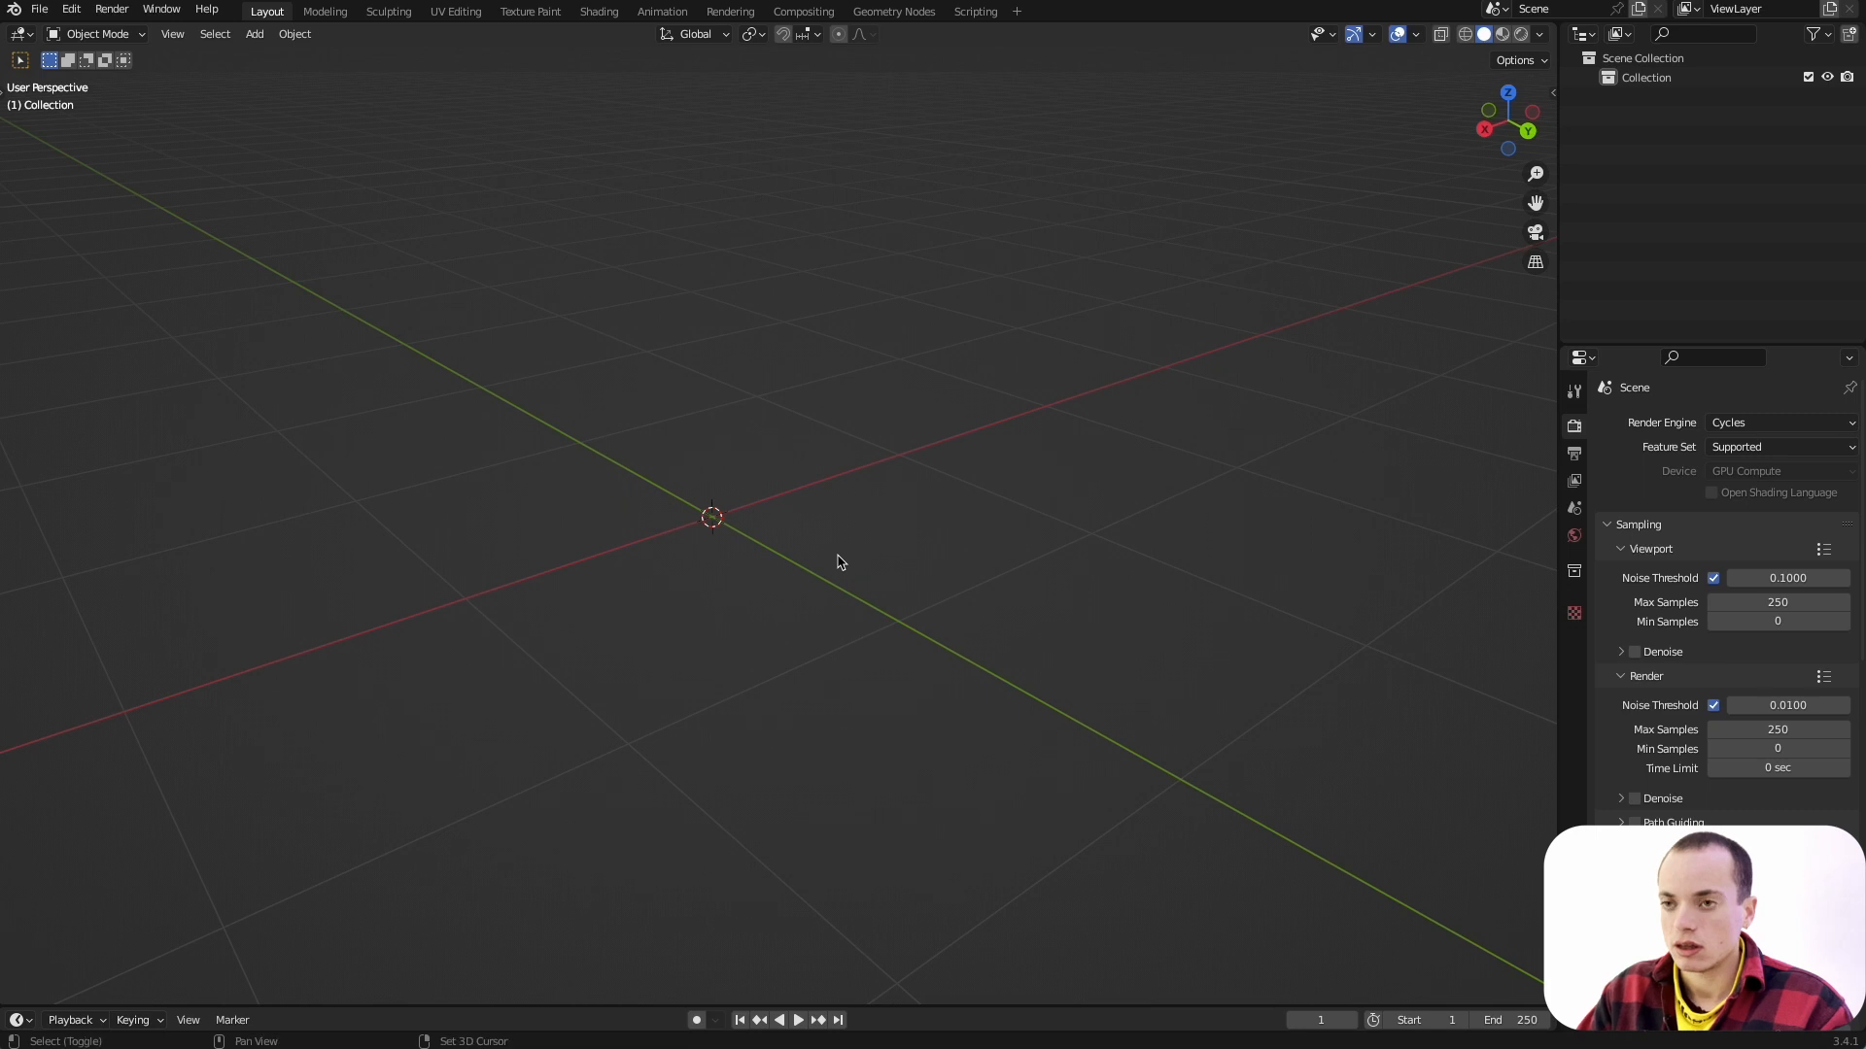
pyautogui.hotkey('shift', 'a')
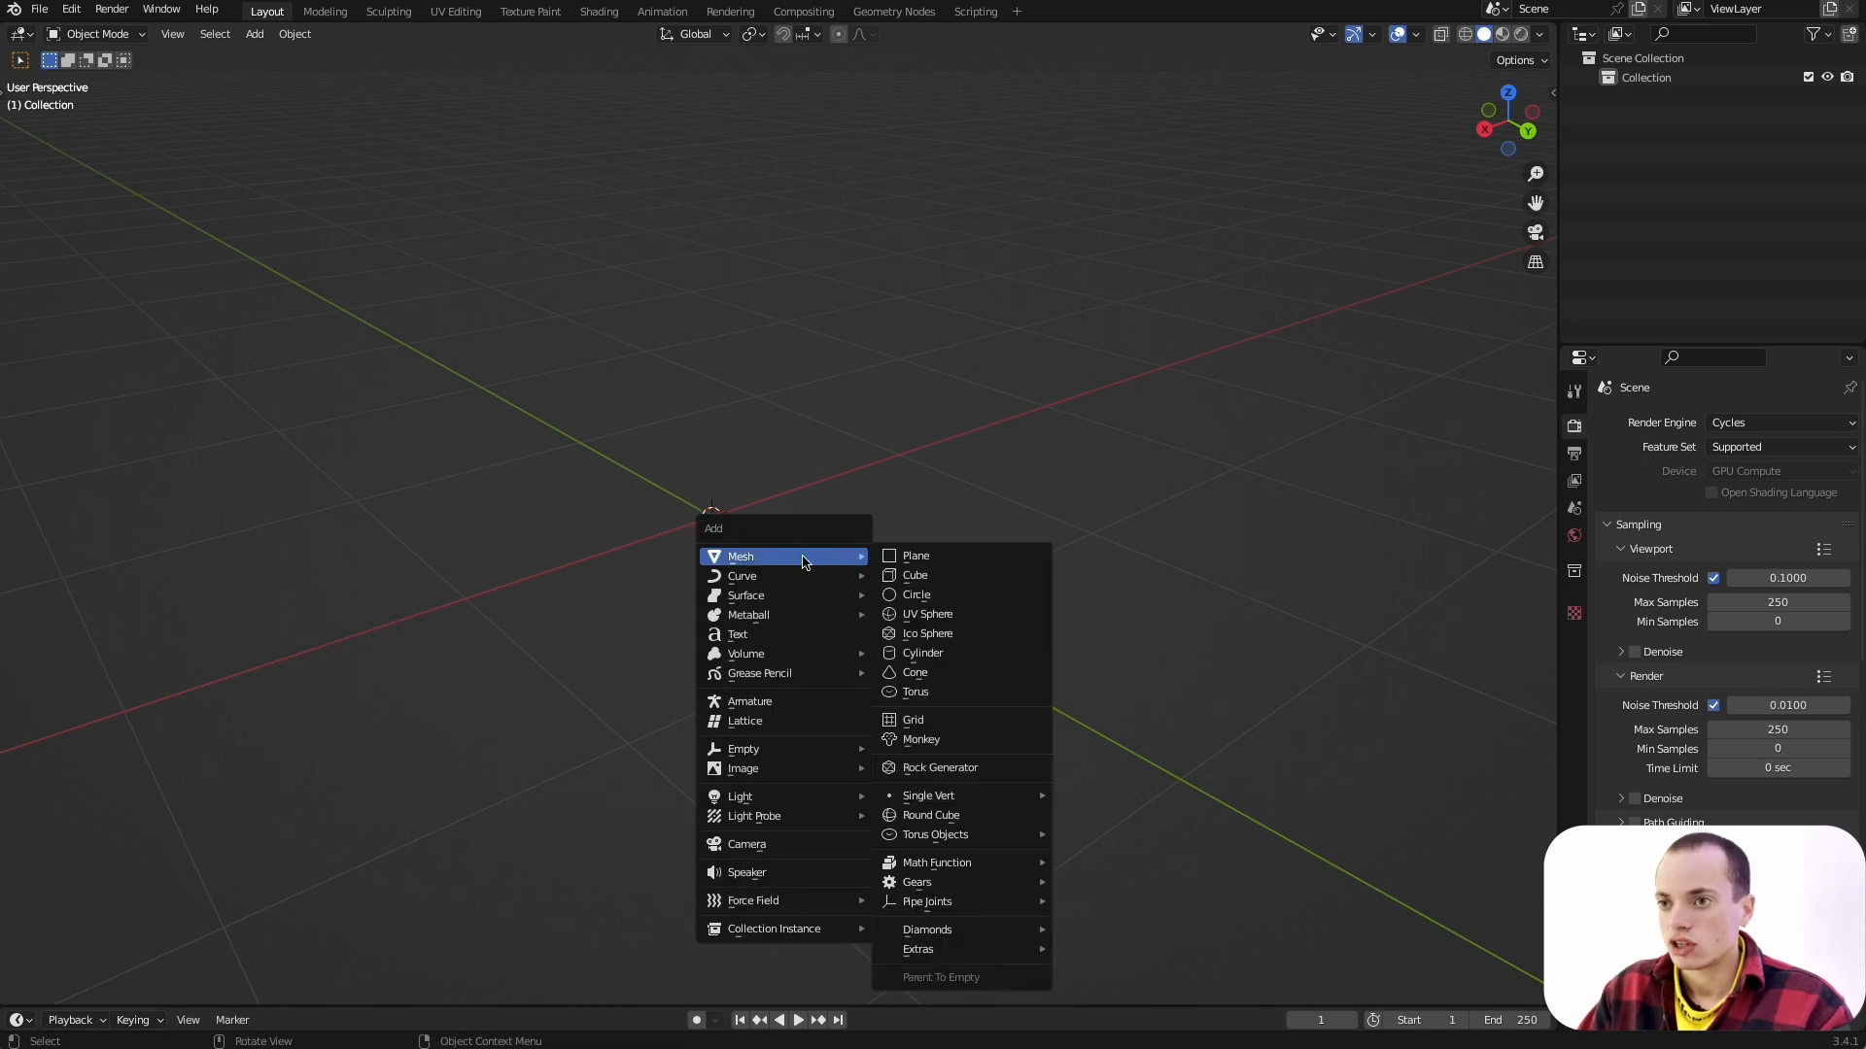
pyautogui.click(925, 596)
pyautogui.scroll(1, 925, 602)
# Step: Add a mesh cylinder and a mesh torus at the origin, on top of the circle
pyautogui.hotkey('shift', 'a')
pyautogui.moveTo(926, 596)
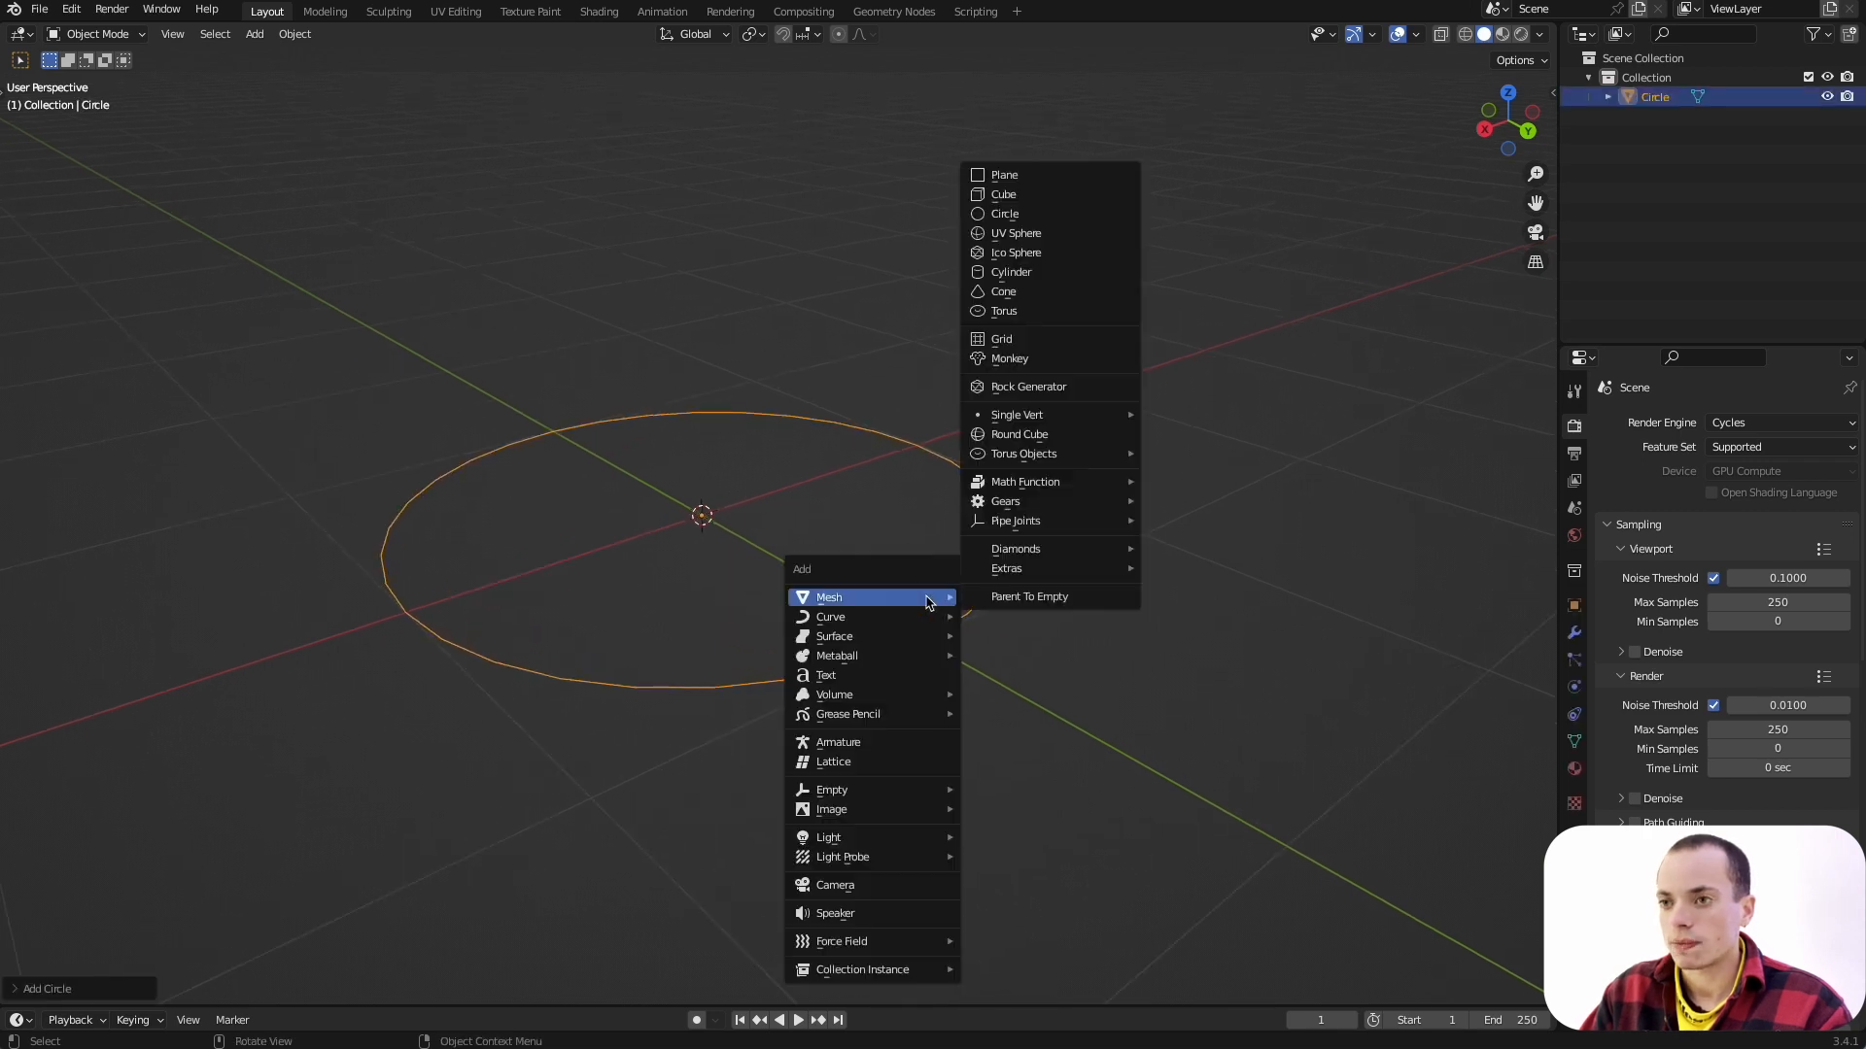
pyautogui.click(1035, 281)
pyautogui.hotkey('shift', 'a')
pyautogui.moveTo(834, 507)
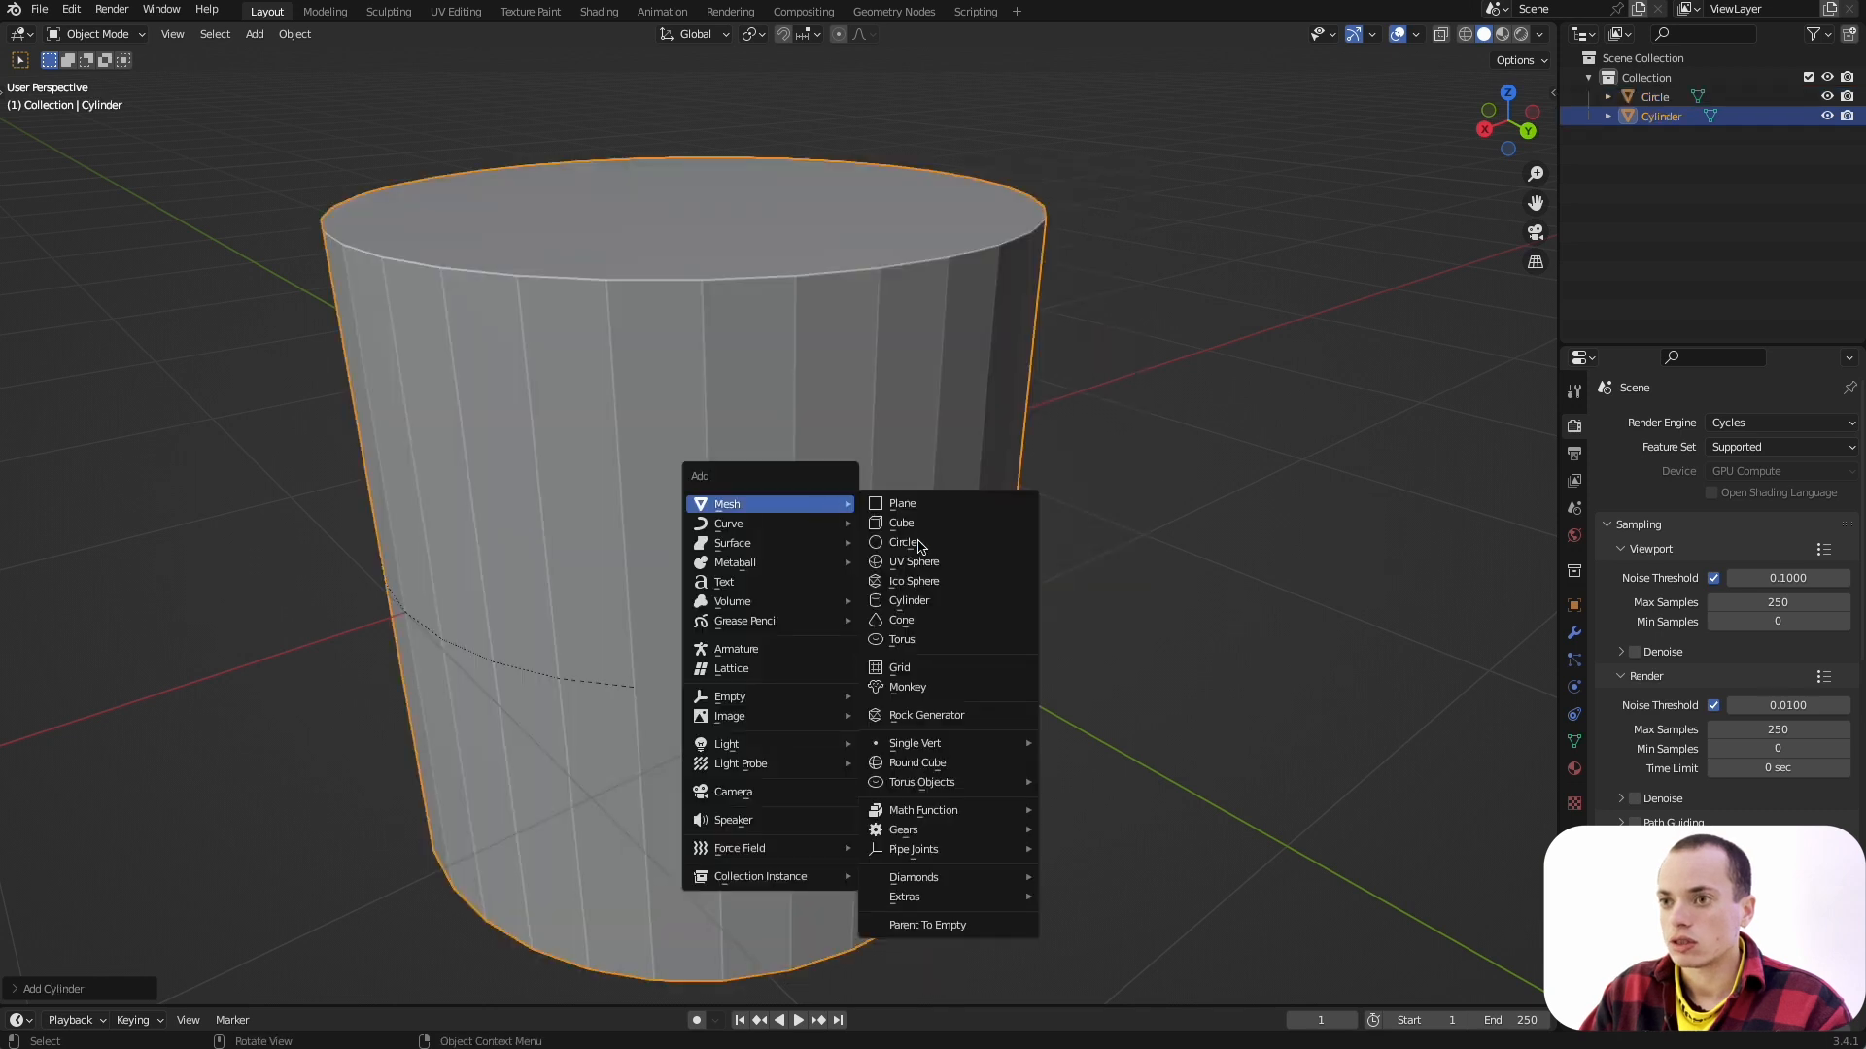
pyautogui.click(918, 647)
pyautogui.scroll(-4, 918, 647)
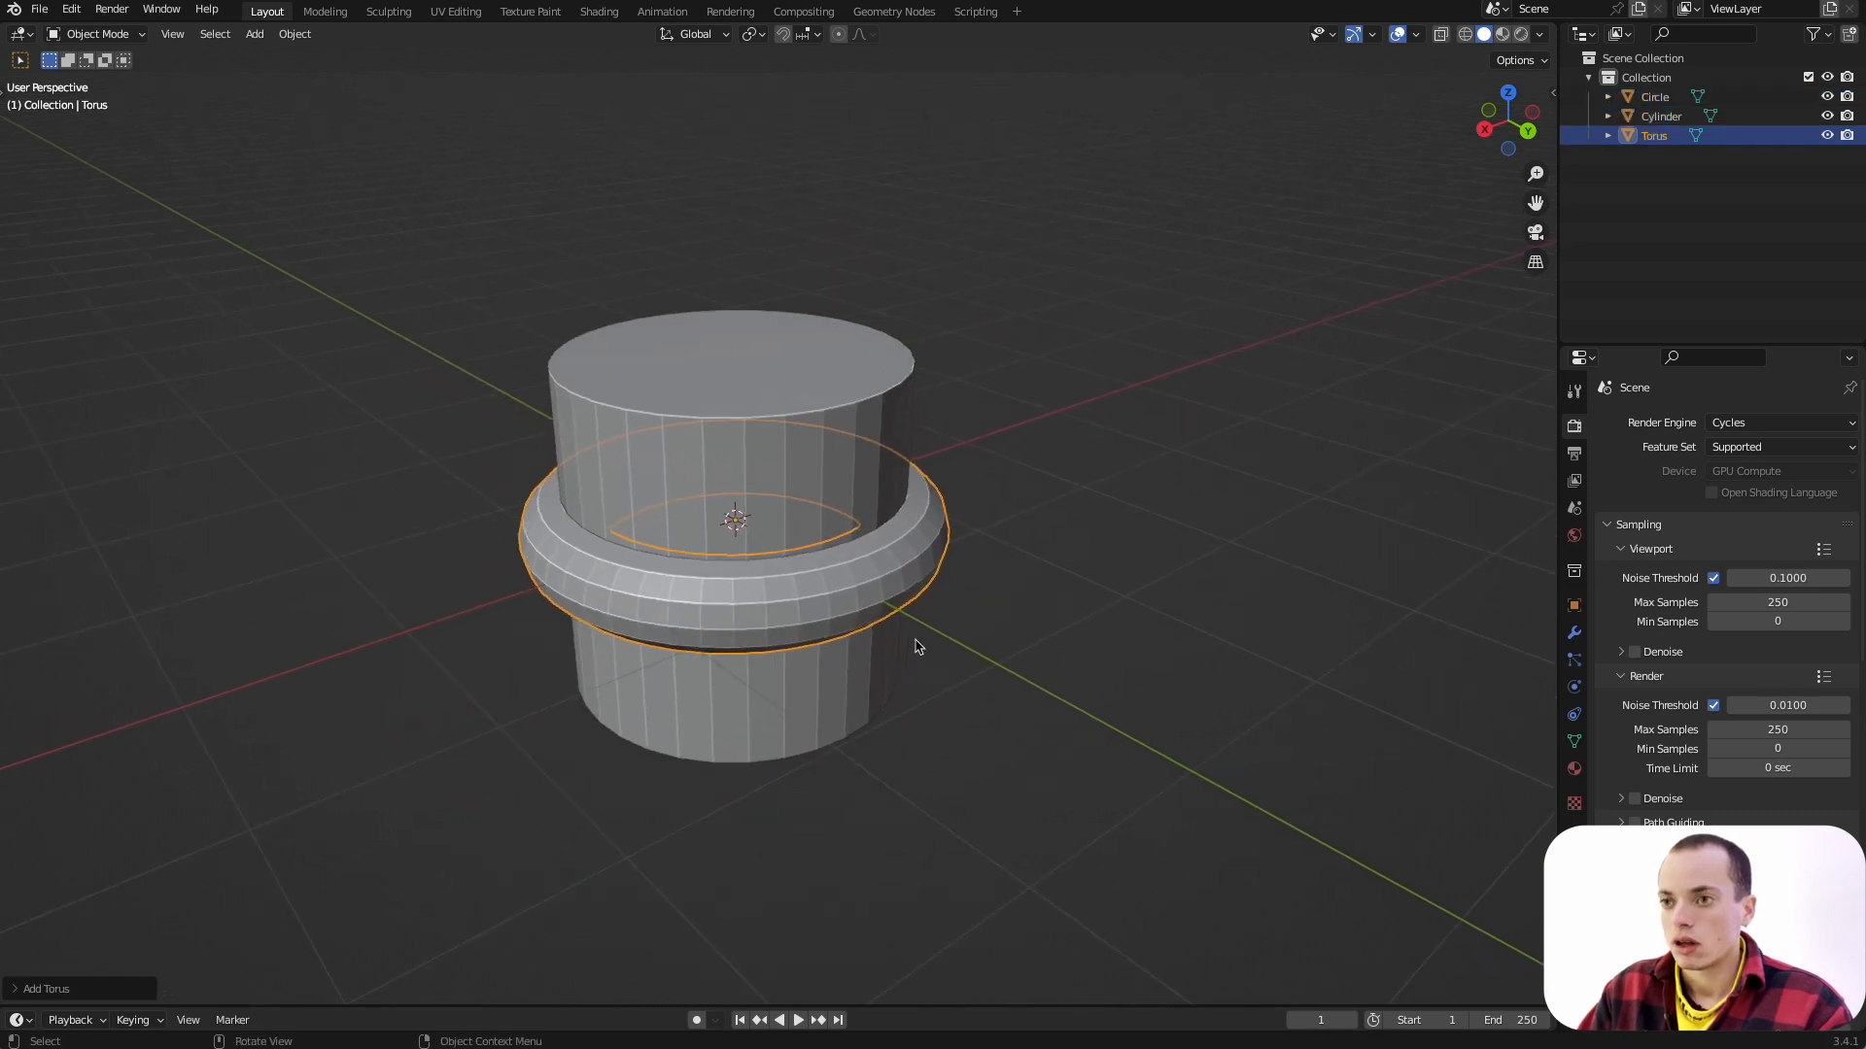
# Step: Flatten the cylinder along the Z axis to about 0.28 of its height
pyautogui.click(883, 483)
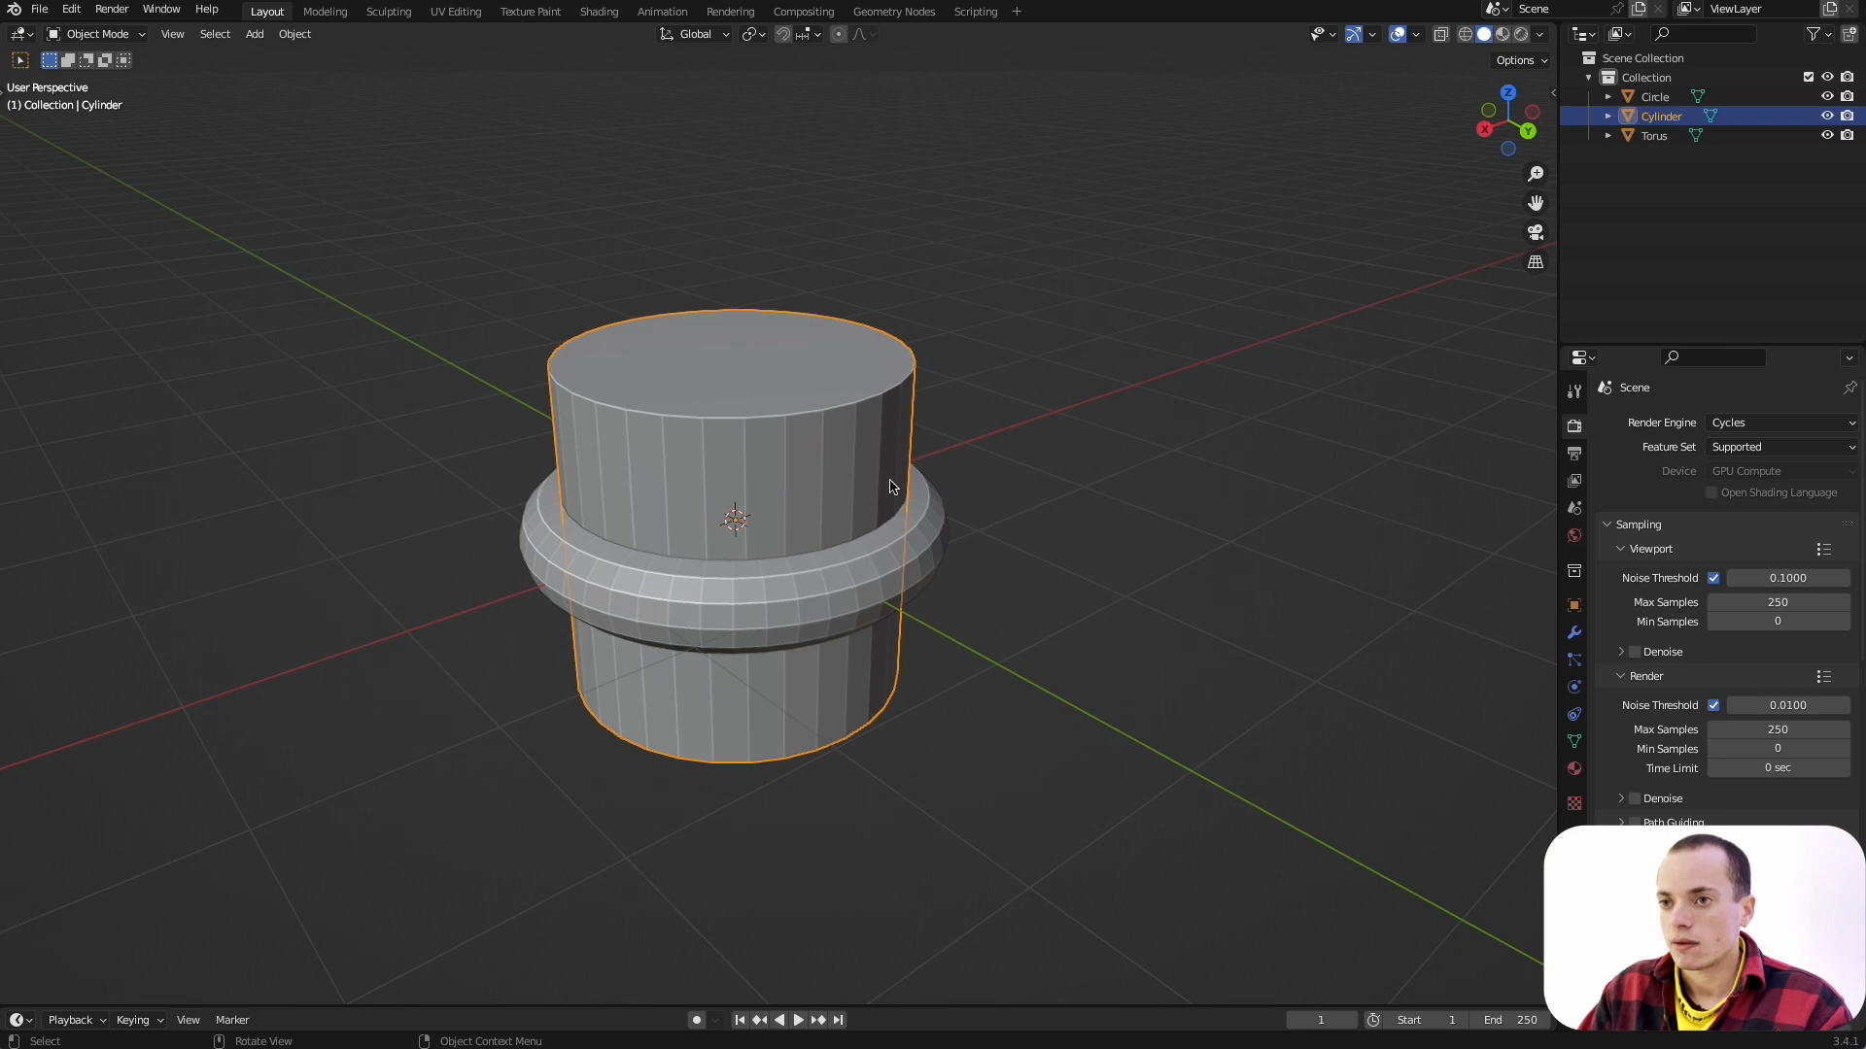
pyautogui.press('s')
pyautogui.press('x')
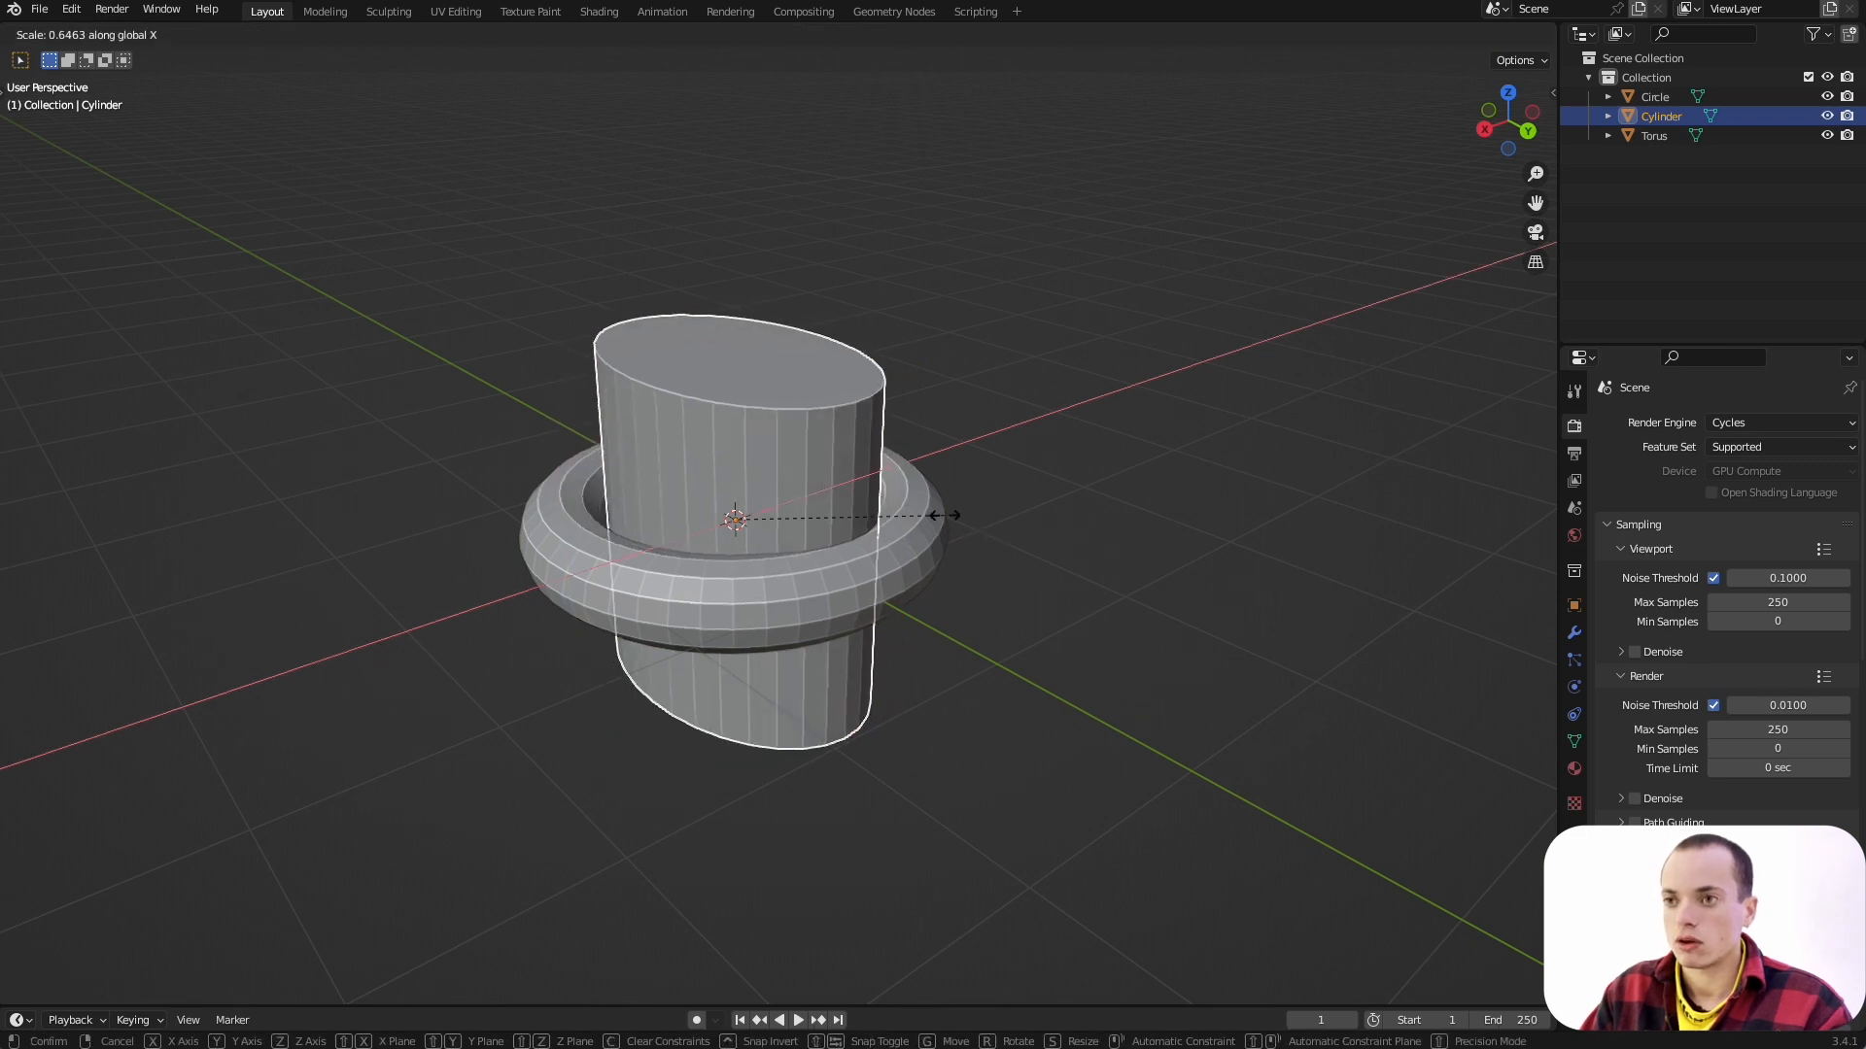
pyautogui.press('Escape')
pyautogui.press('s')
pyautogui.press('z')
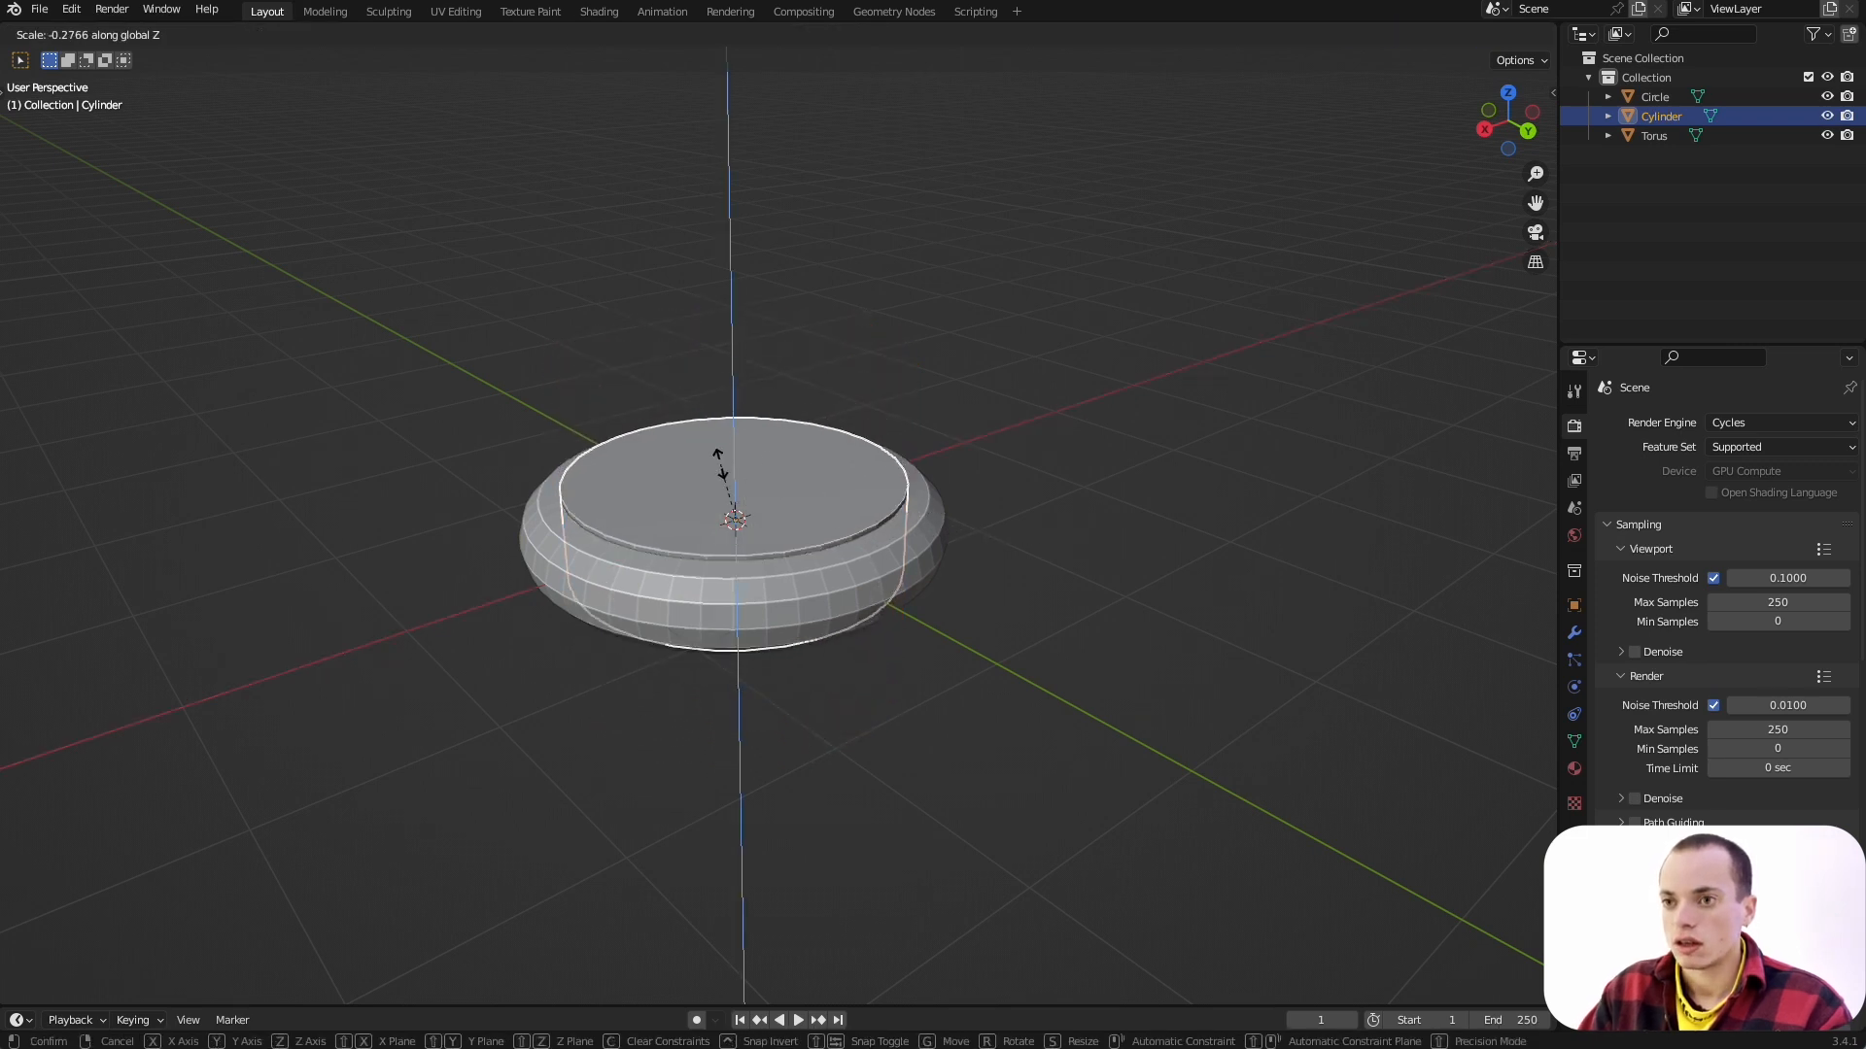
pyautogui.click(719, 466)
# Step: Delete the cylinder and the torus, keeping only the circle
pyautogui.press('x')
pyautogui.click(800, 470)
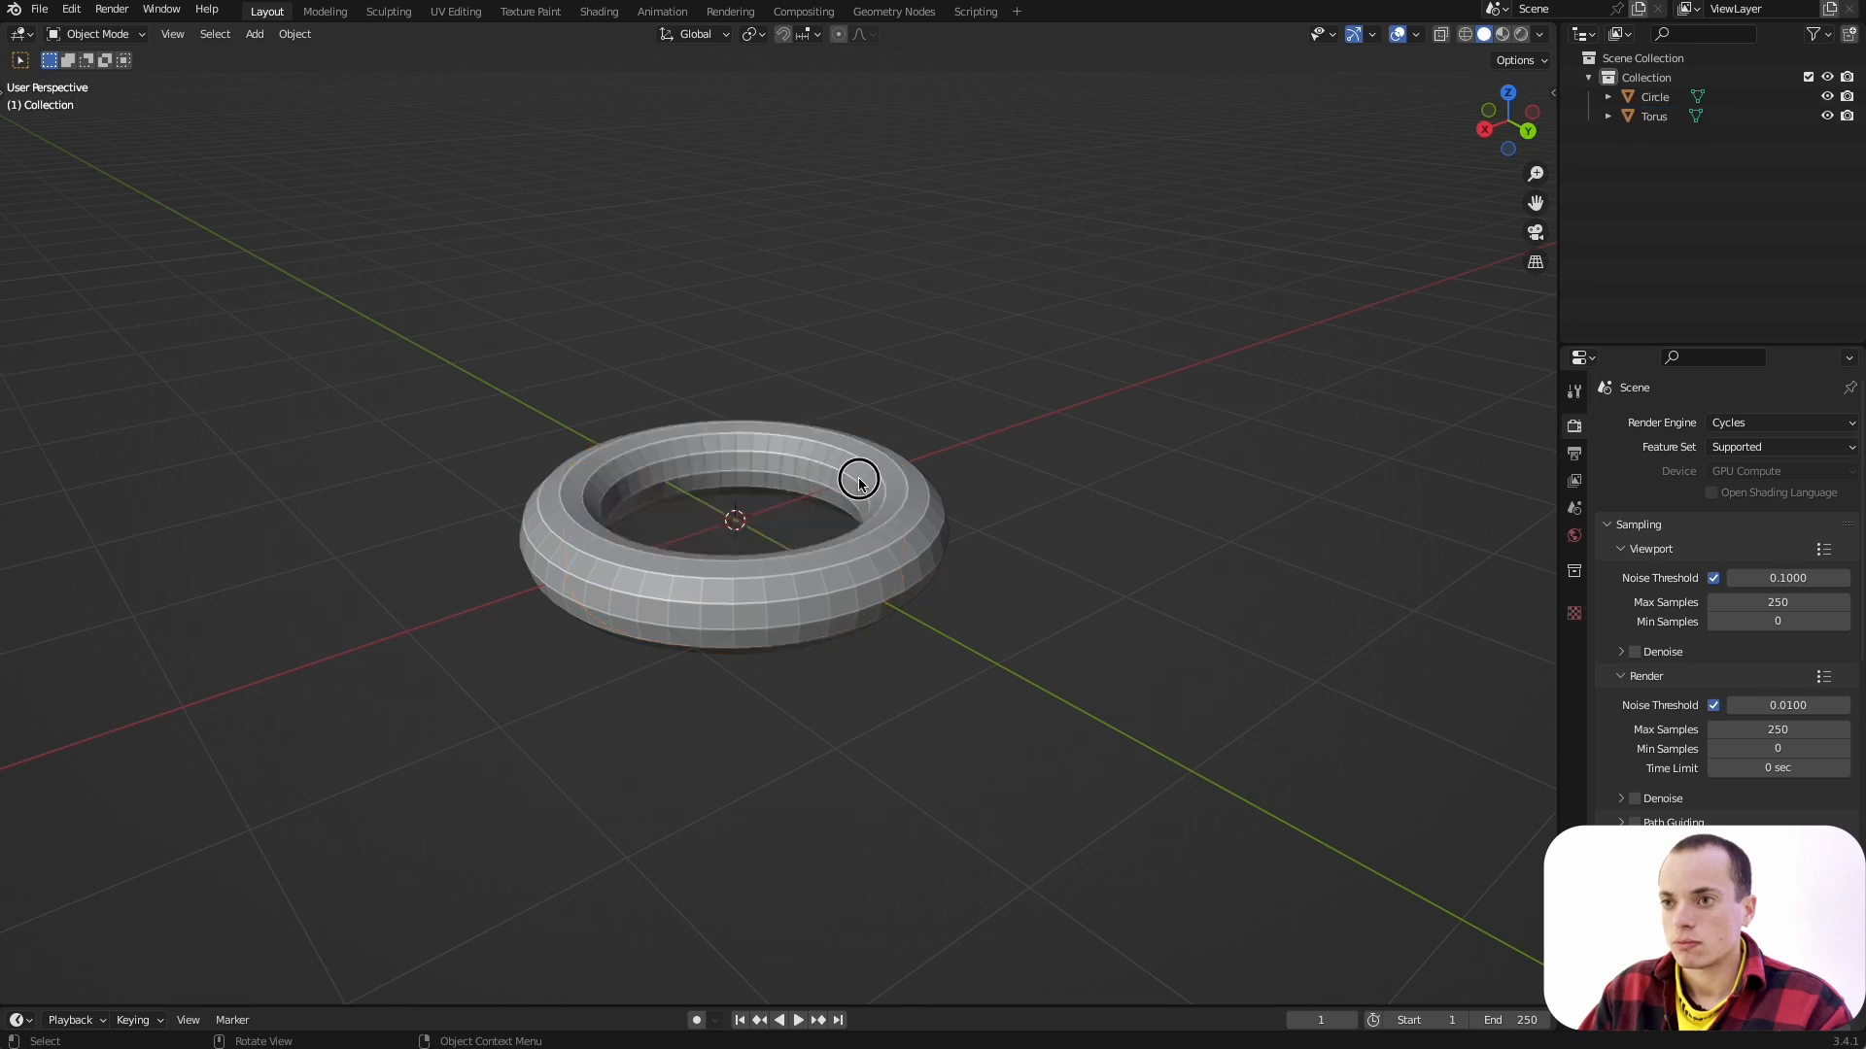
pyautogui.click(859, 480)
pyautogui.press('x')
pyautogui.click(846, 479)
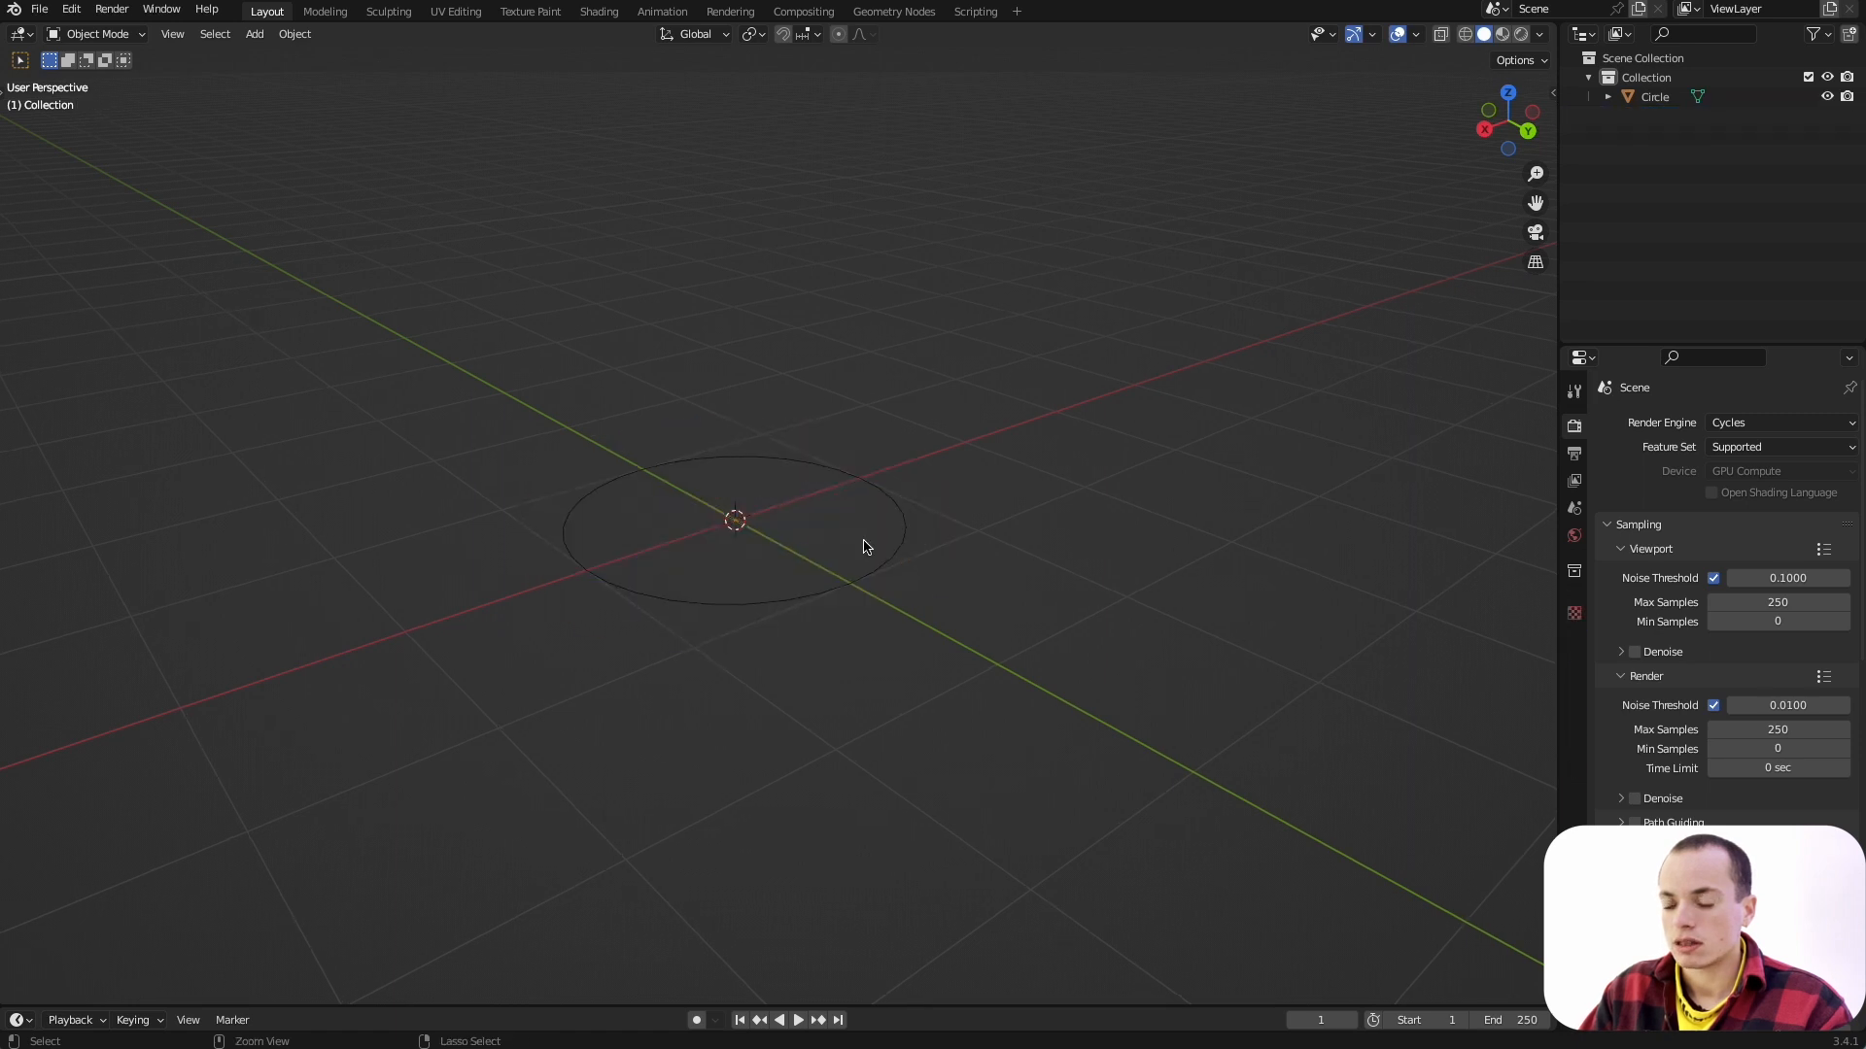
# Step: Open the circle in Edit Mode with vertex selection active
pyautogui.click(904, 585)
pyautogui.scroll(3, 911, 549)
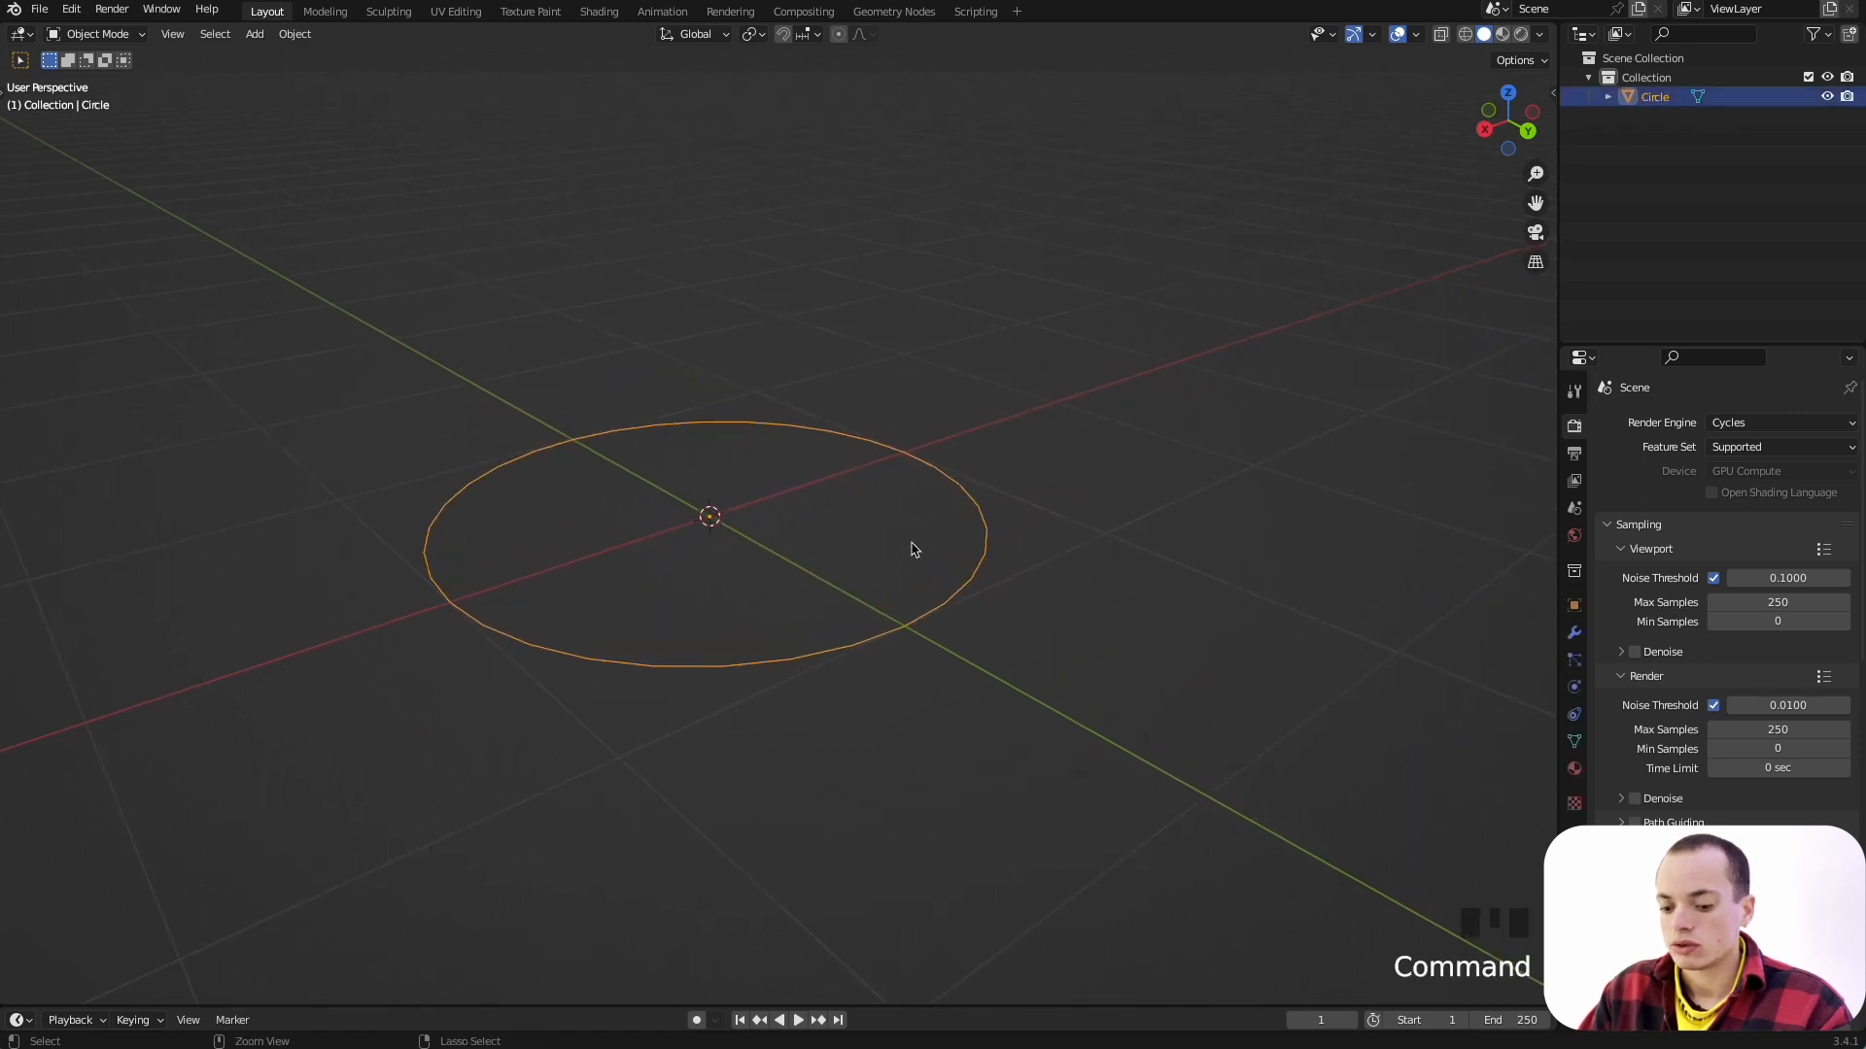
pyautogui.press('Tab')
pyautogui.moveTo(909, 544); pyautogui.dragTo(955, 570, button='middle')
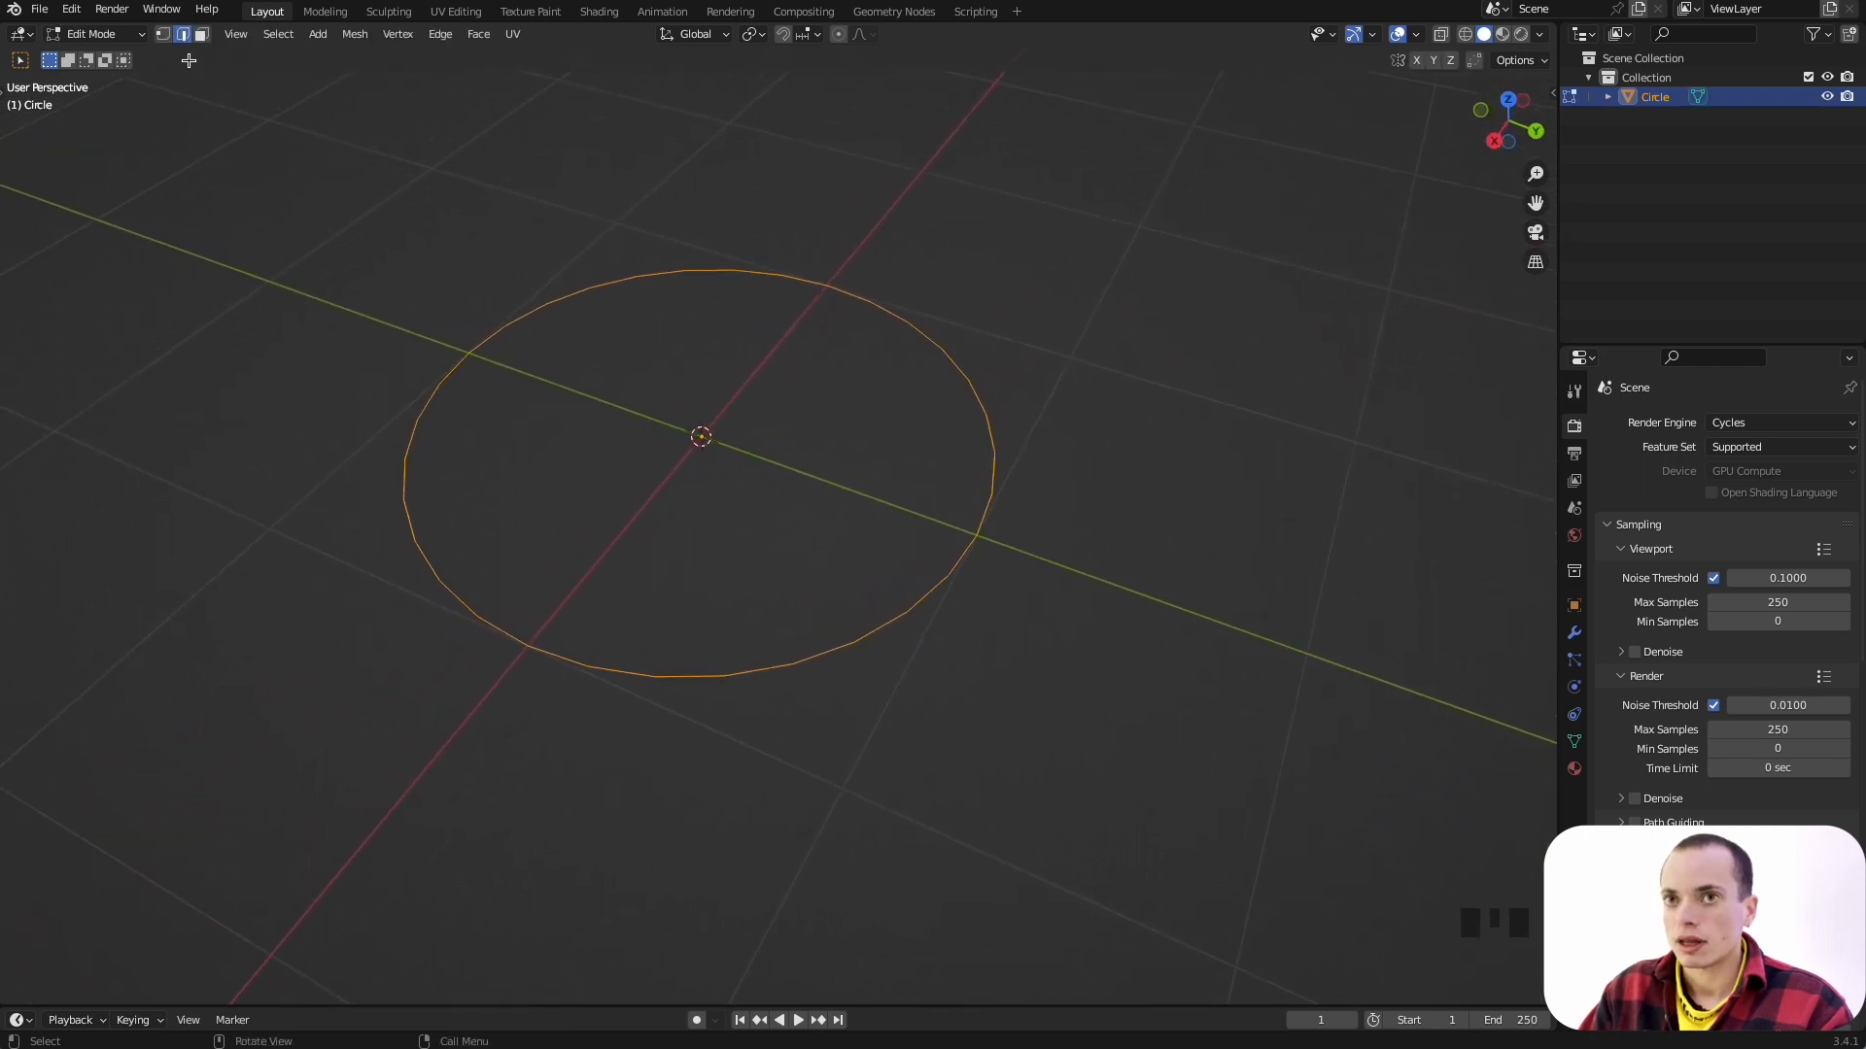
pyautogui.click(161, 38)
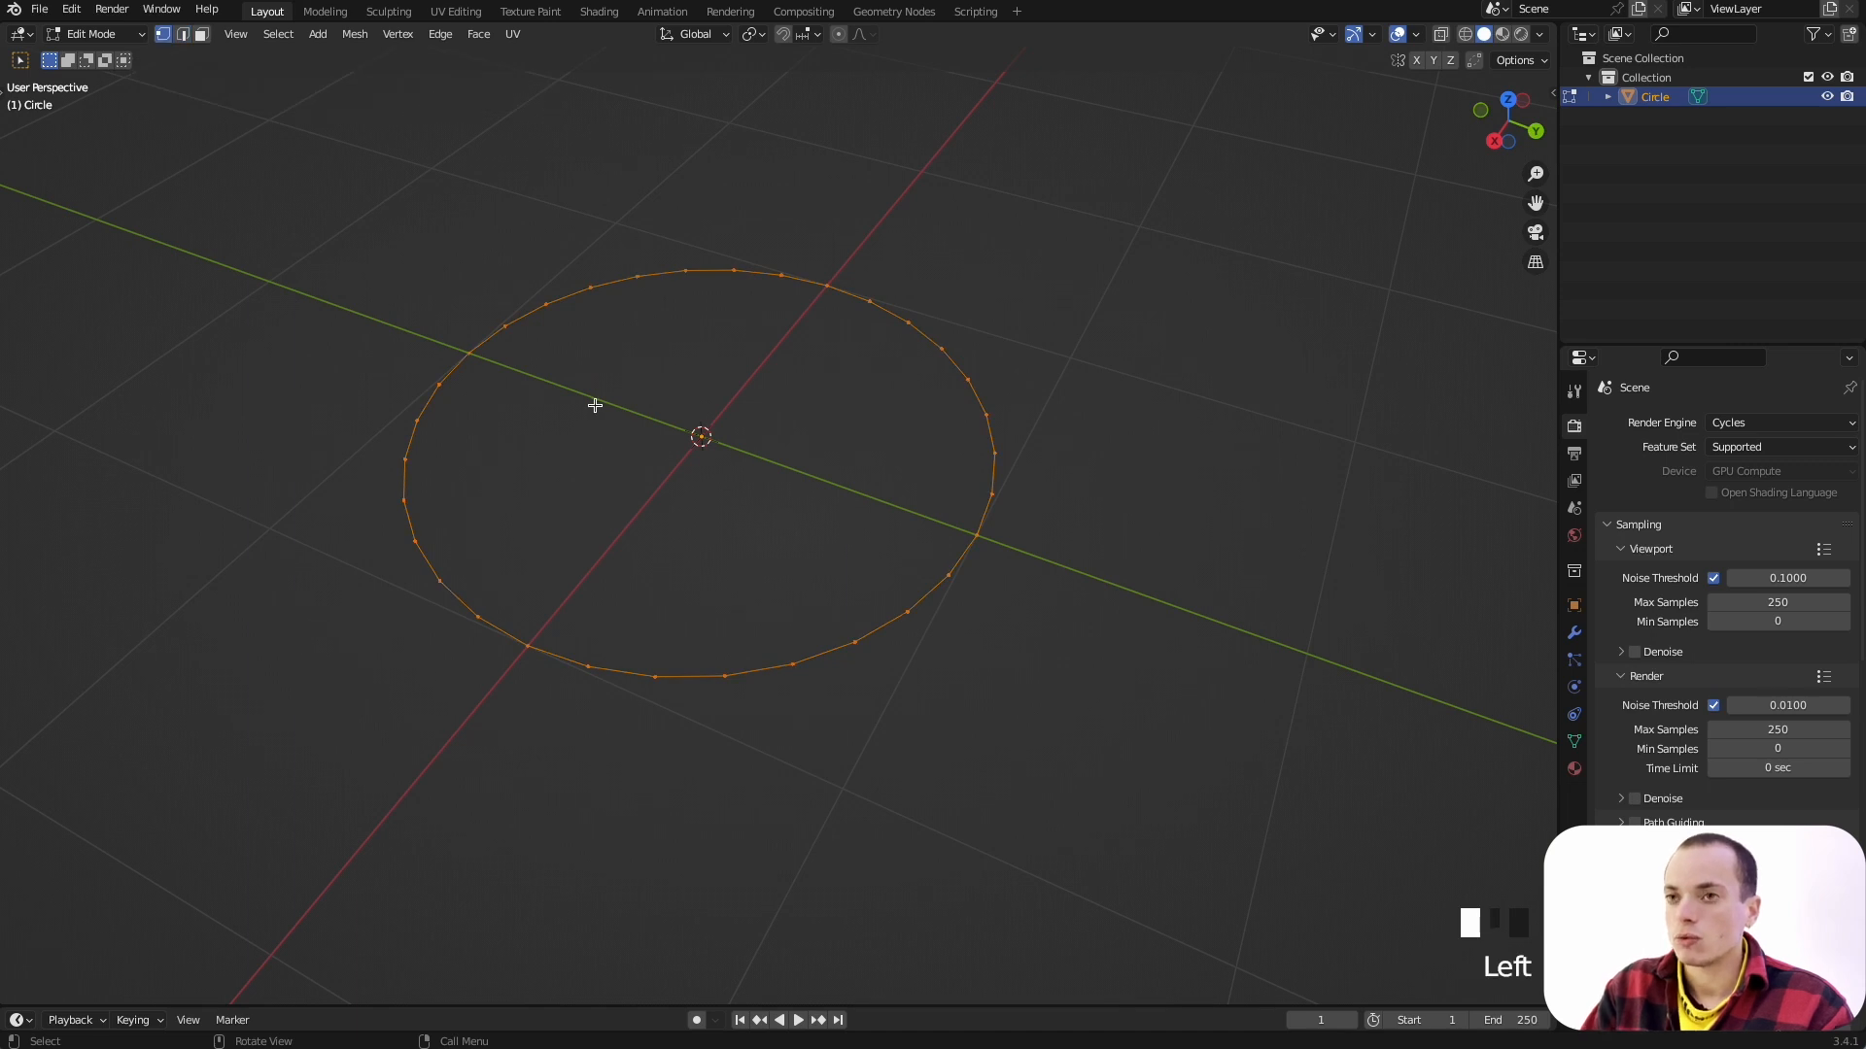
# Step: In top view, select the vertices below the X axis and move them in the negative Y direction to elongate the circle
pyautogui.press('KP_7')
pyautogui.scroll(-4, 595, 405)
pyautogui.keyDown('shift'); pyautogui.scroll(-4, 595, 405); pyautogui.keyUp('shift')
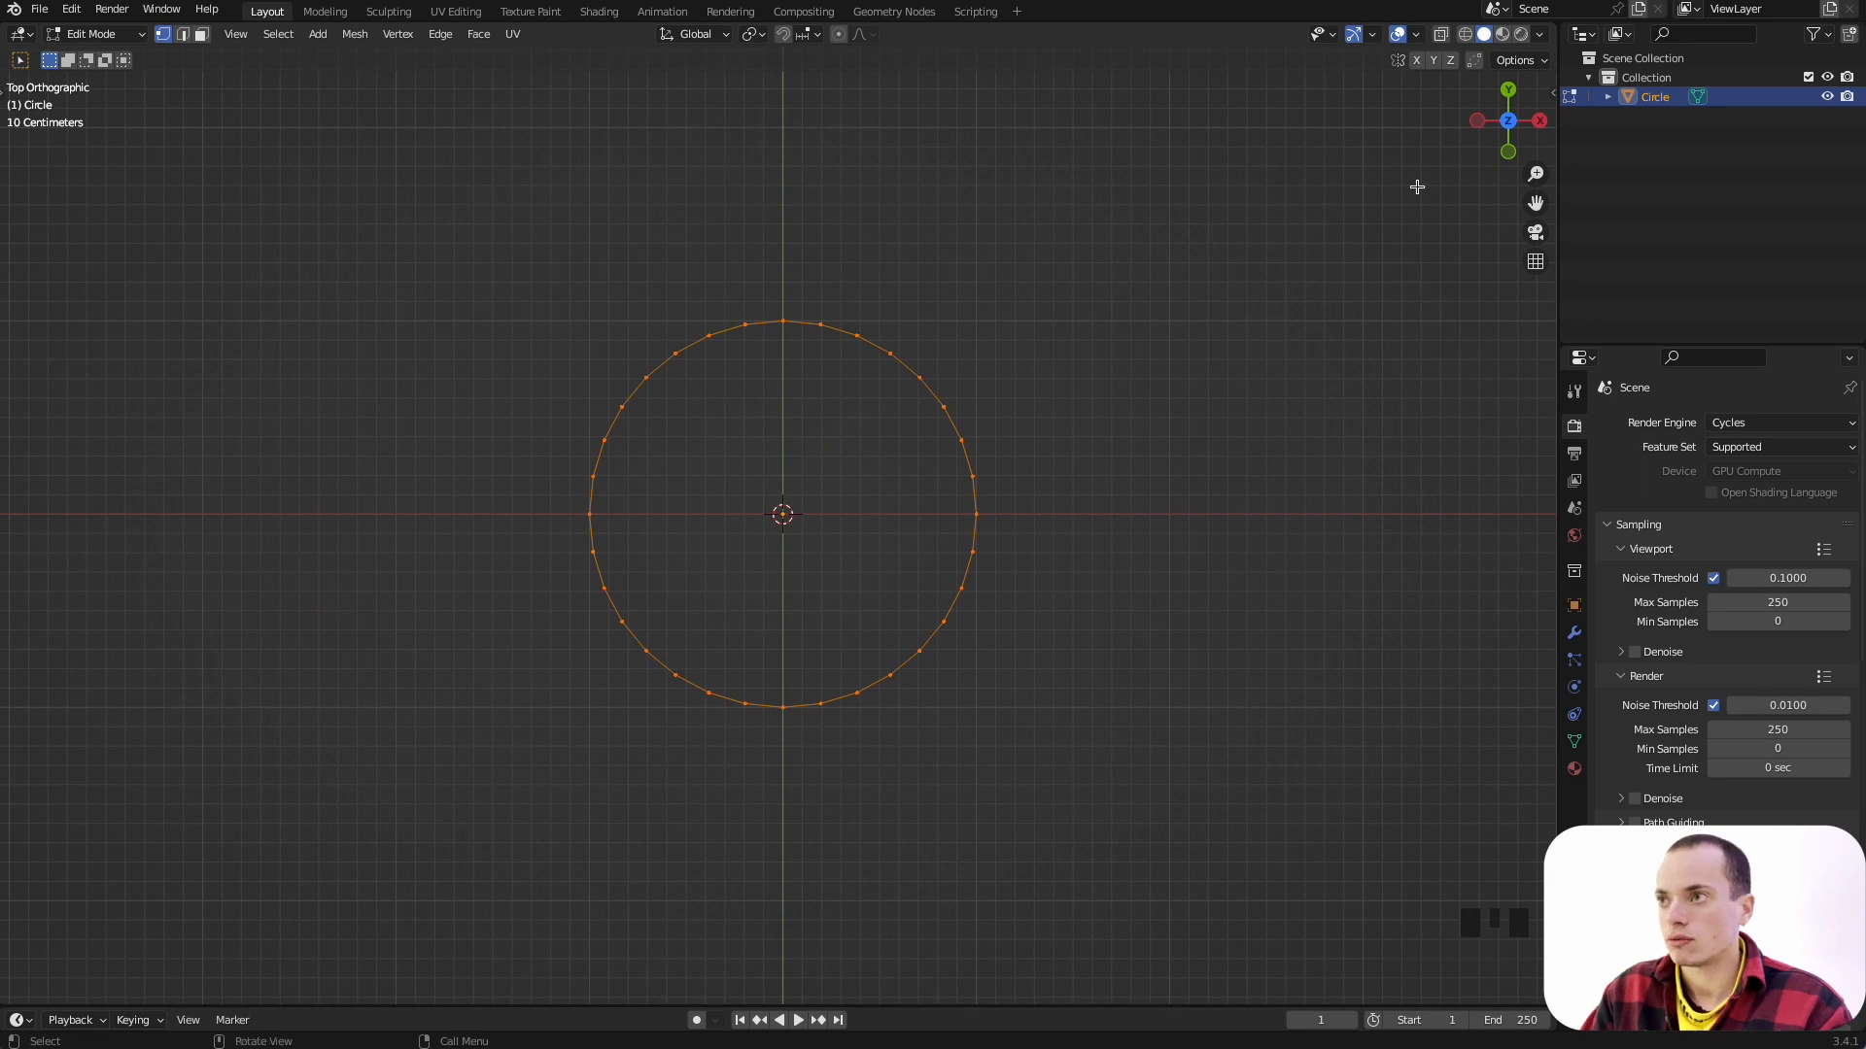
pyautogui.keyDown('super'); pyautogui.scroll(2, 832, 483); pyautogui.keyUp('super')
pyautogui.keyDown('super'); pyautogui.scroll(1, 833, 483); pyautogui.keyUp('super')
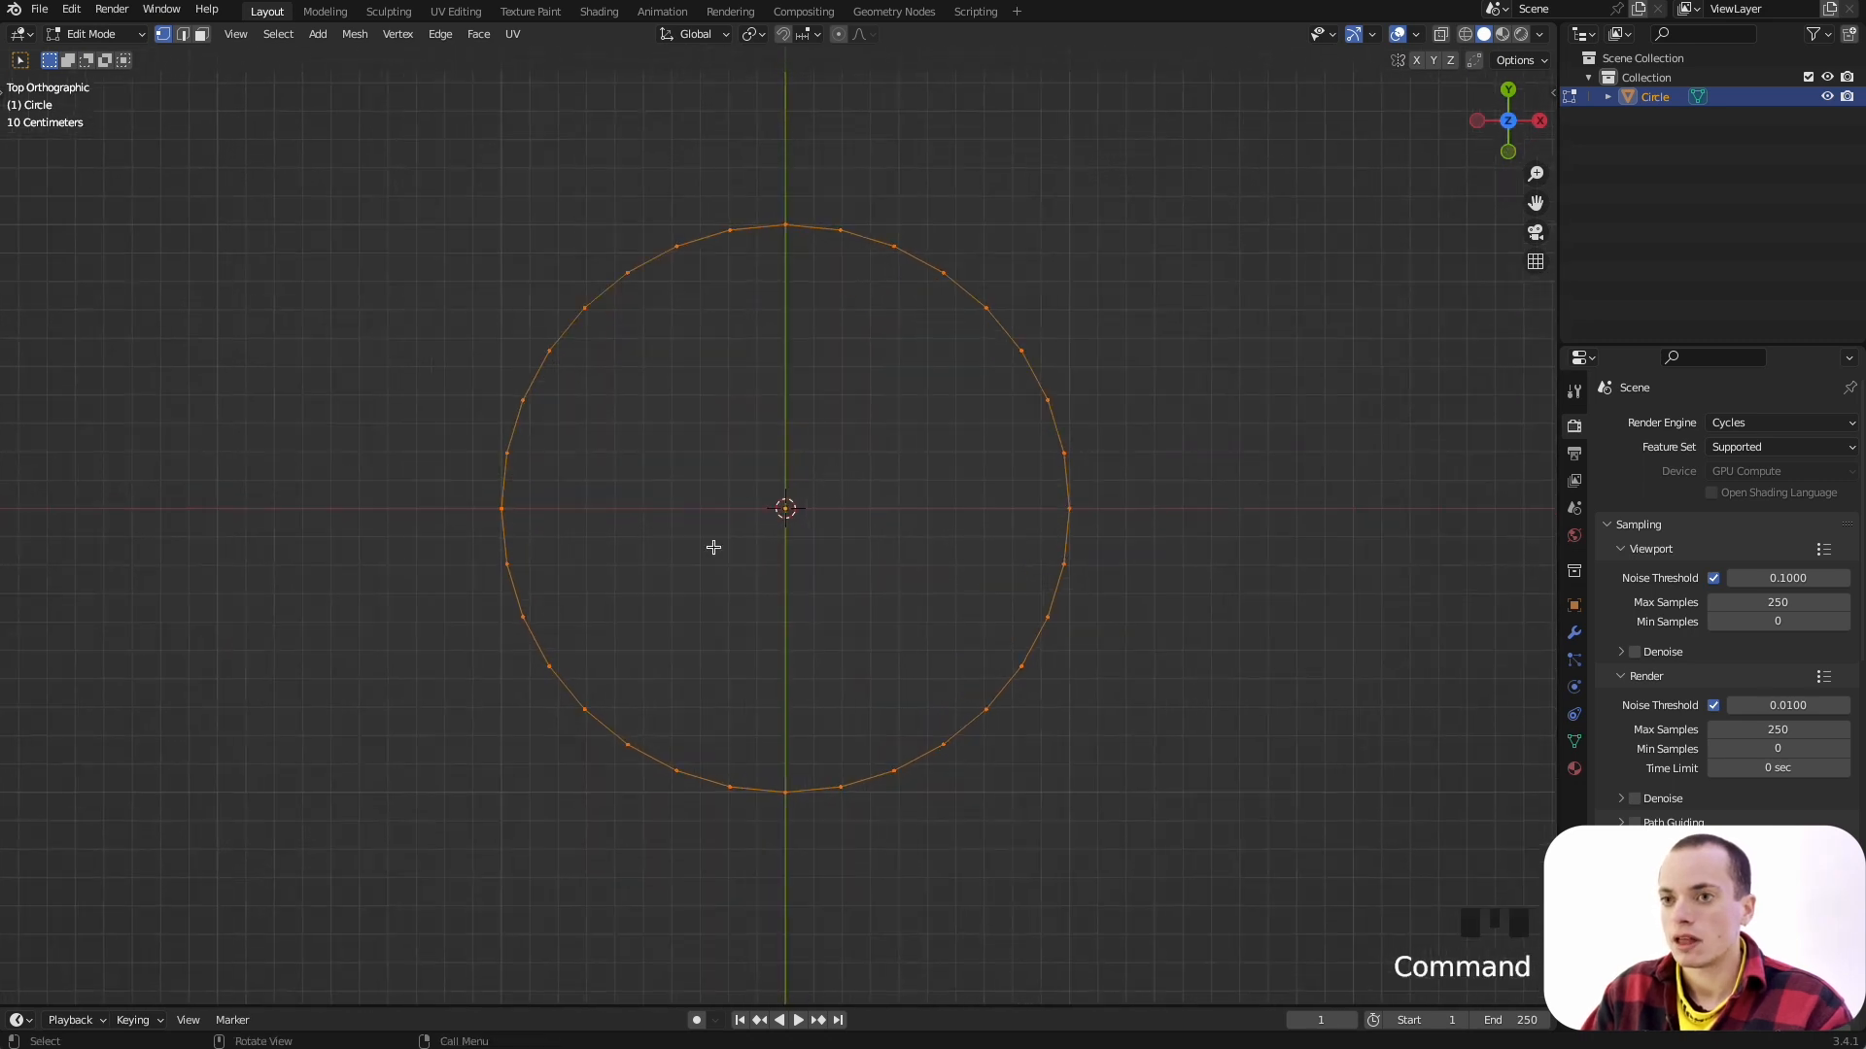
pyautogui.moveTo(450, 534); pyautogui.dragTo(1163, 895)
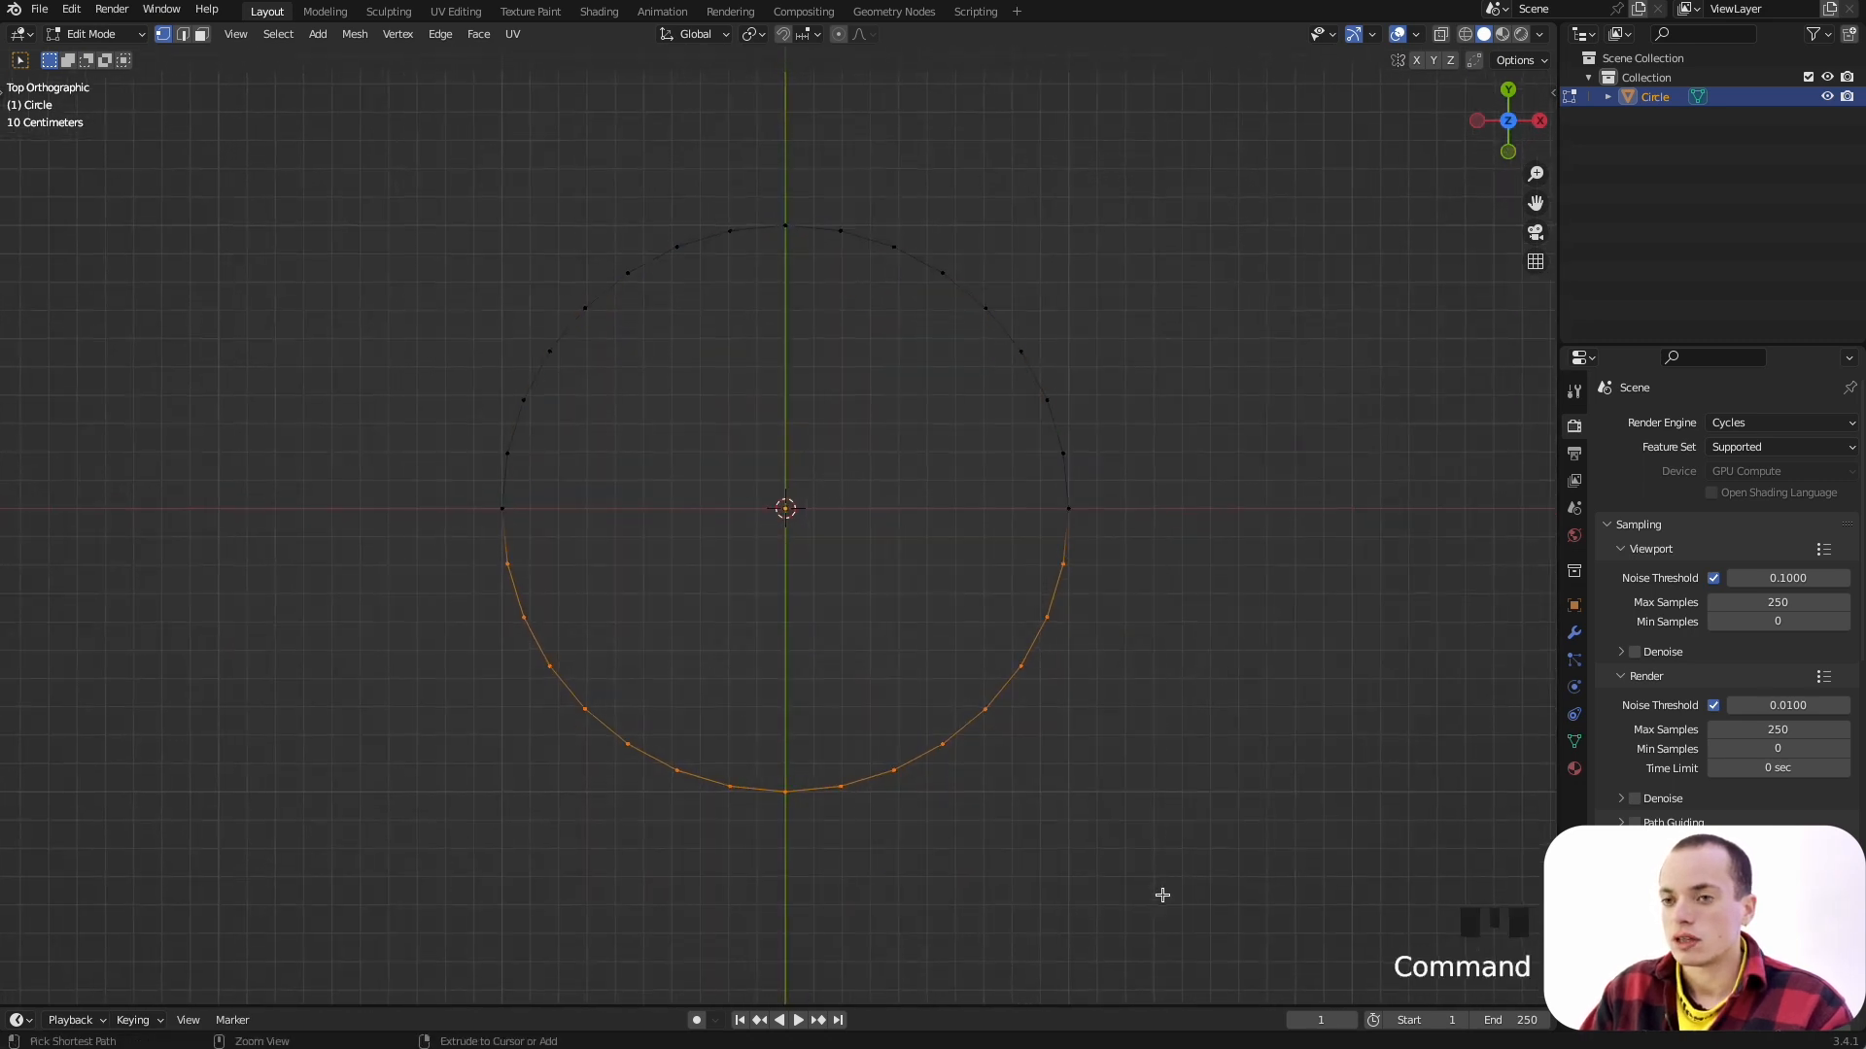
pyautogui.keyDown('super'); pyautogui.scroll(-2, 1163, 895); pyautogui.keyUp('super')
pyautogui.press('g')
pyautogui.press('y')
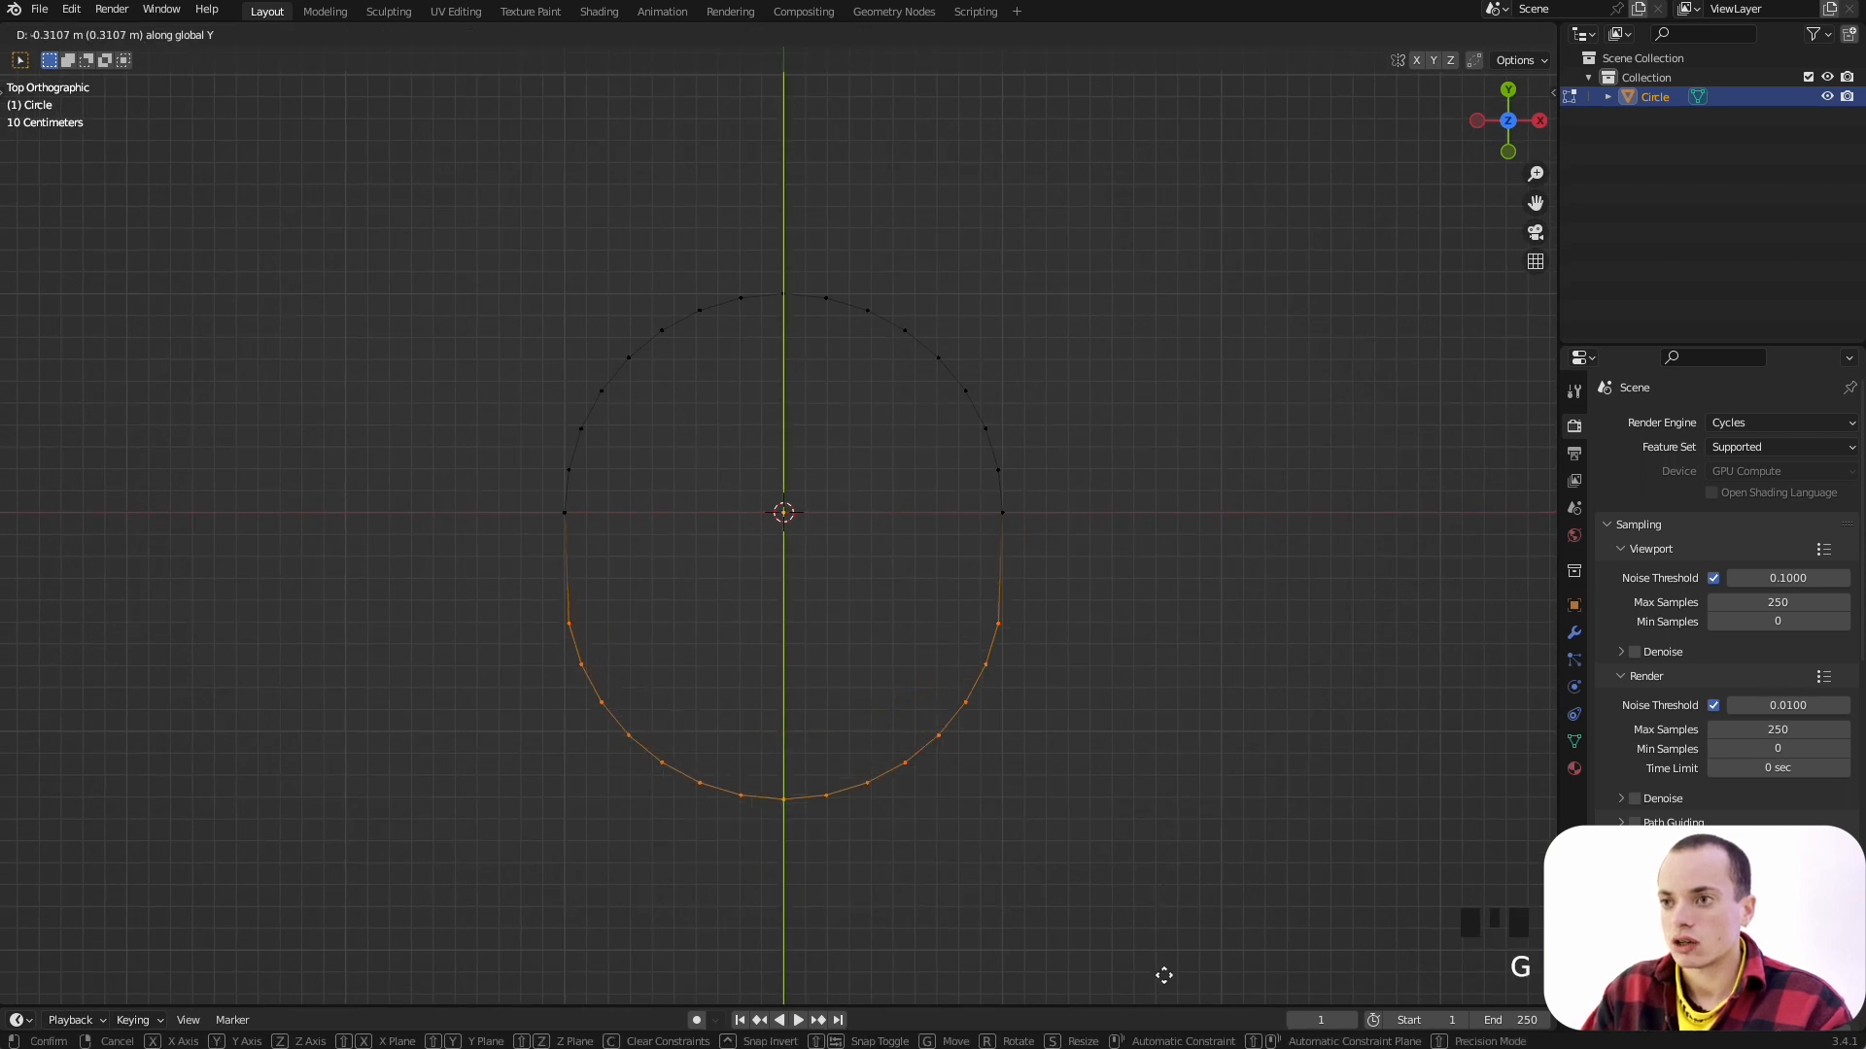
pyautogui.click(1166, 81)
# Step: Select the vertices above the X axis and move them about 0.53 m in the positive Y direction
pyautogui.moveTo(508, 486); pyautogui.dragTo(1258, 137)
pyautogui.press('g')
pyautogui.press('y')
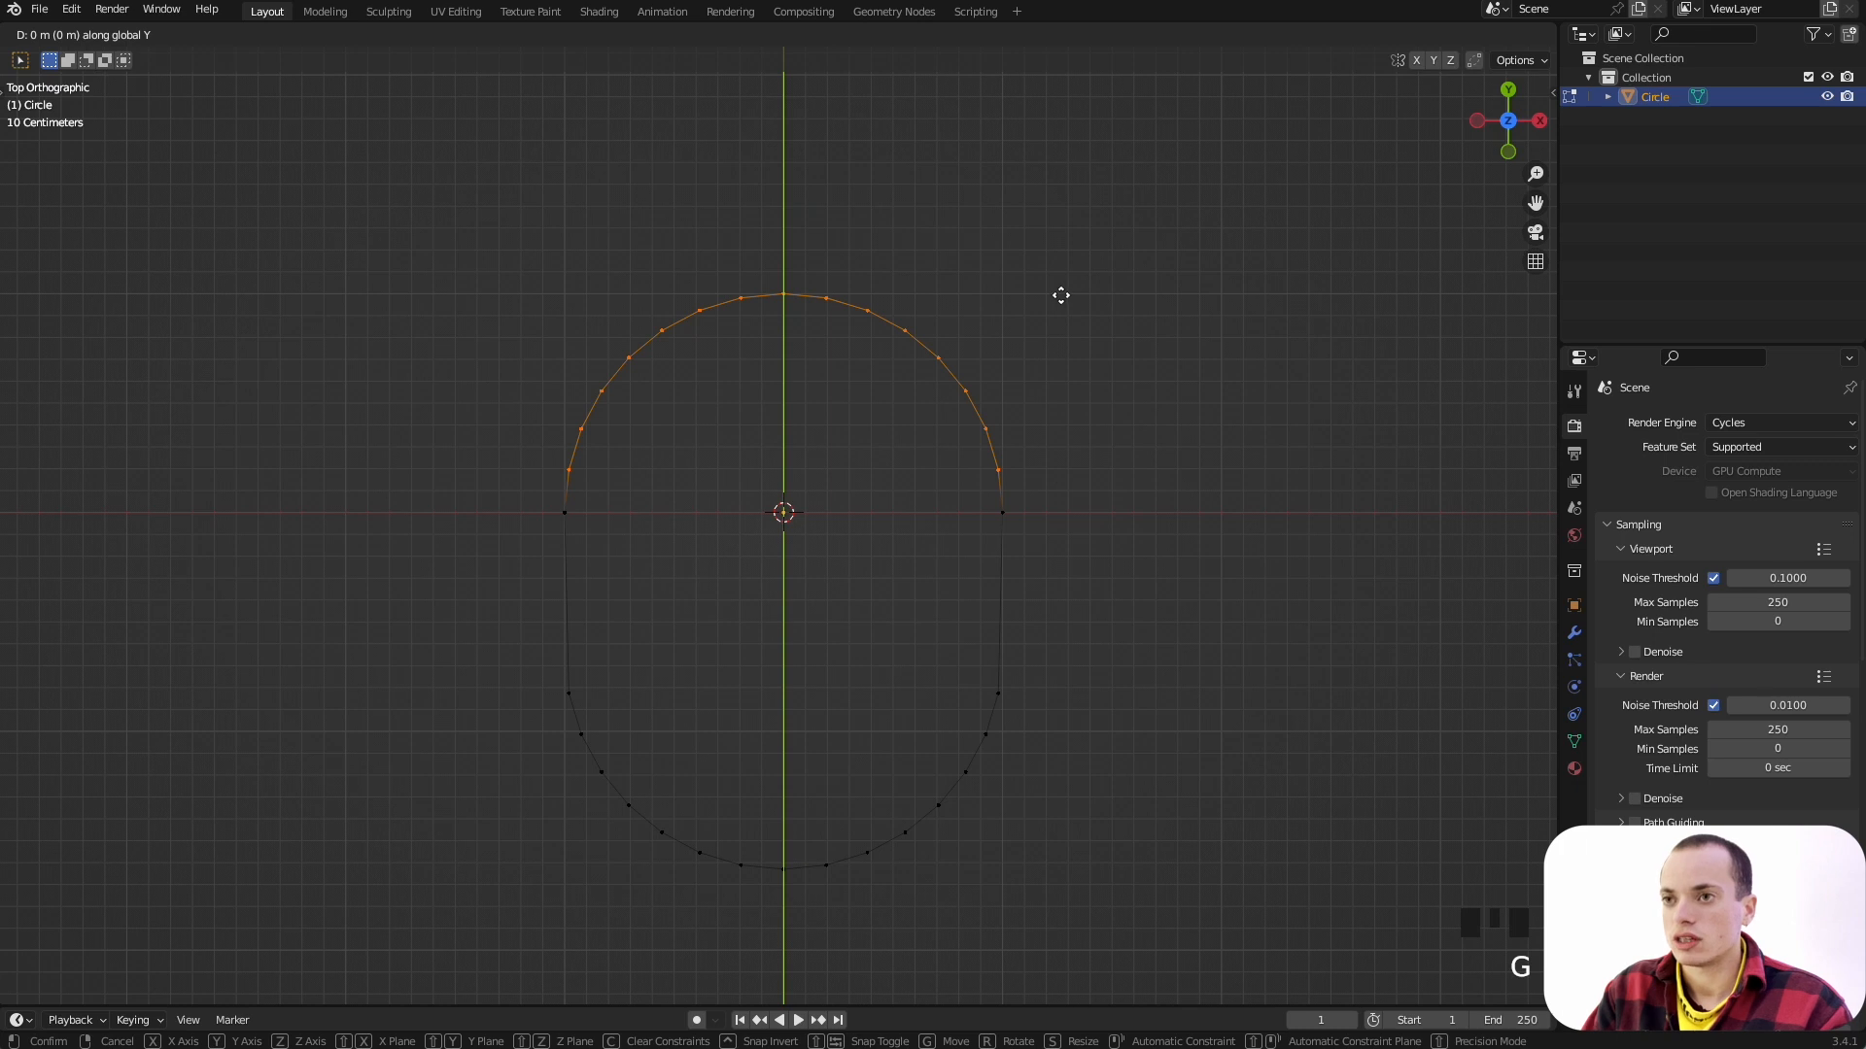
pyautogui.press('y')
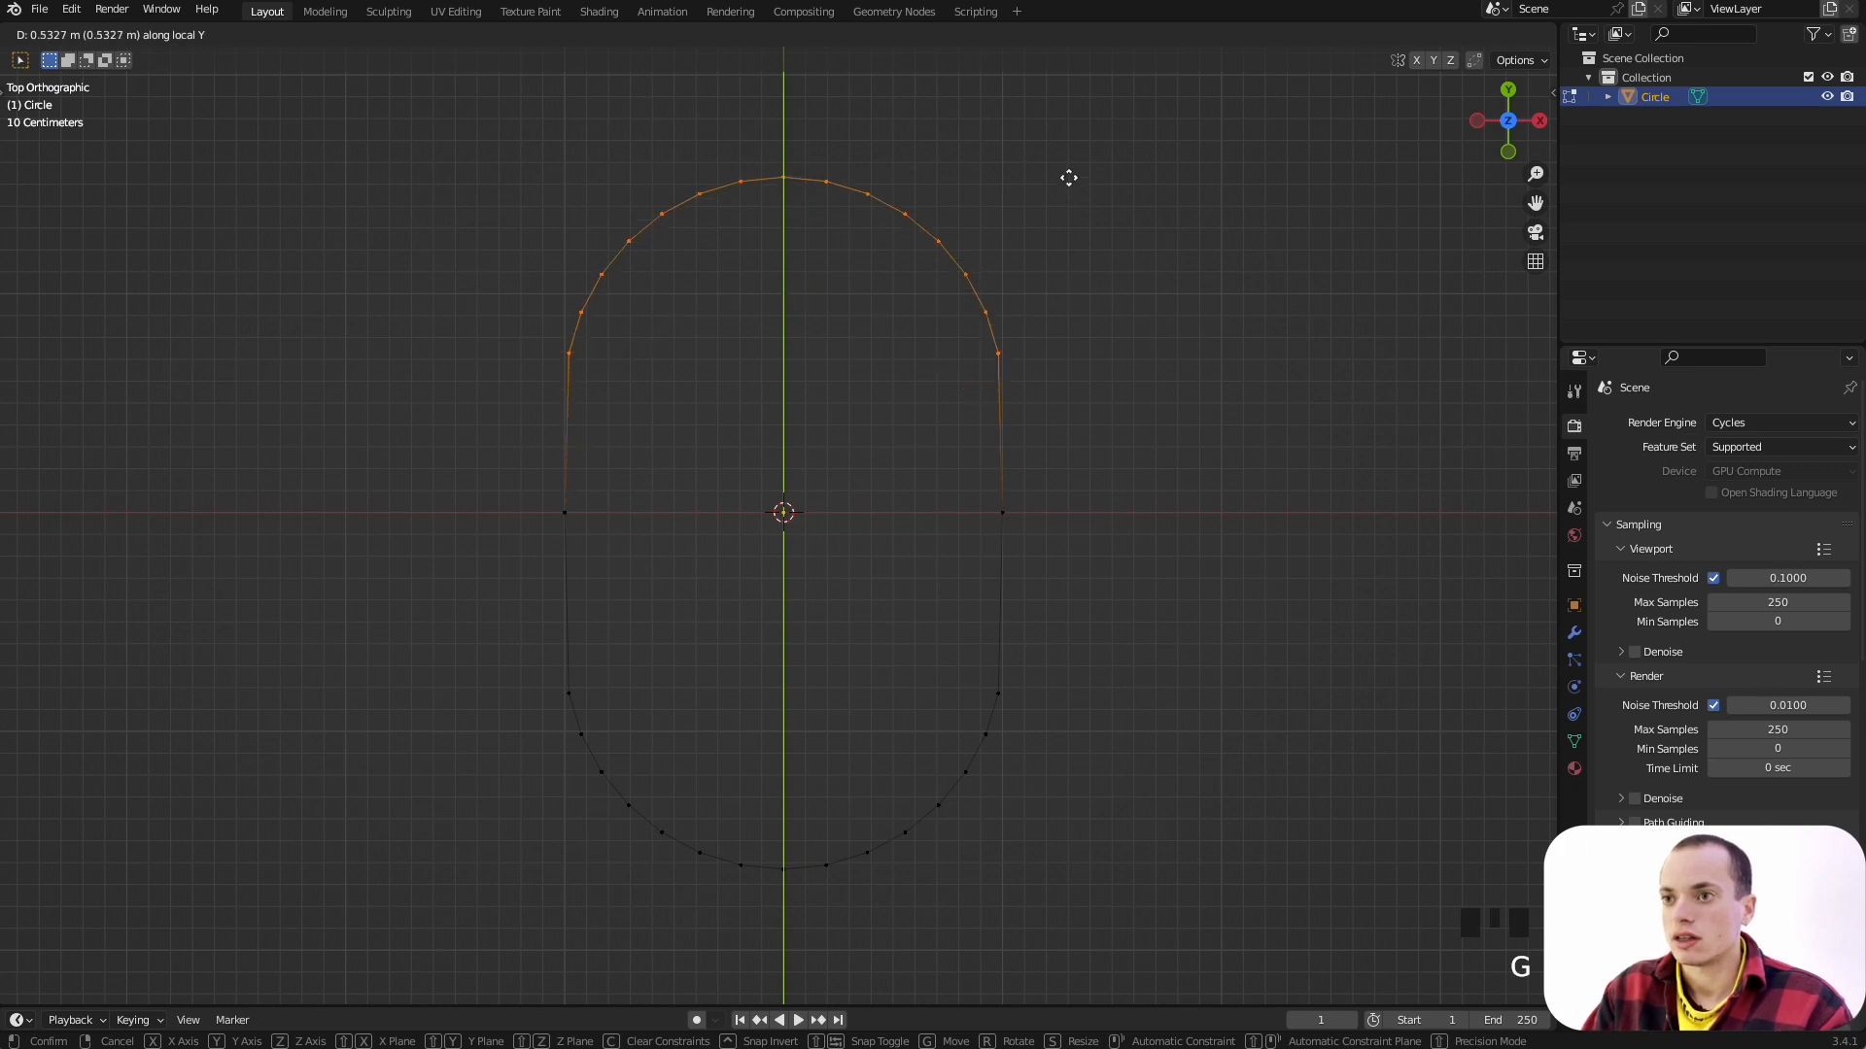
pyautogui.click(1069, 177)
pyautogui.moveTo(809, 420); pyautogui.dragTo(955, 498, button='middle')
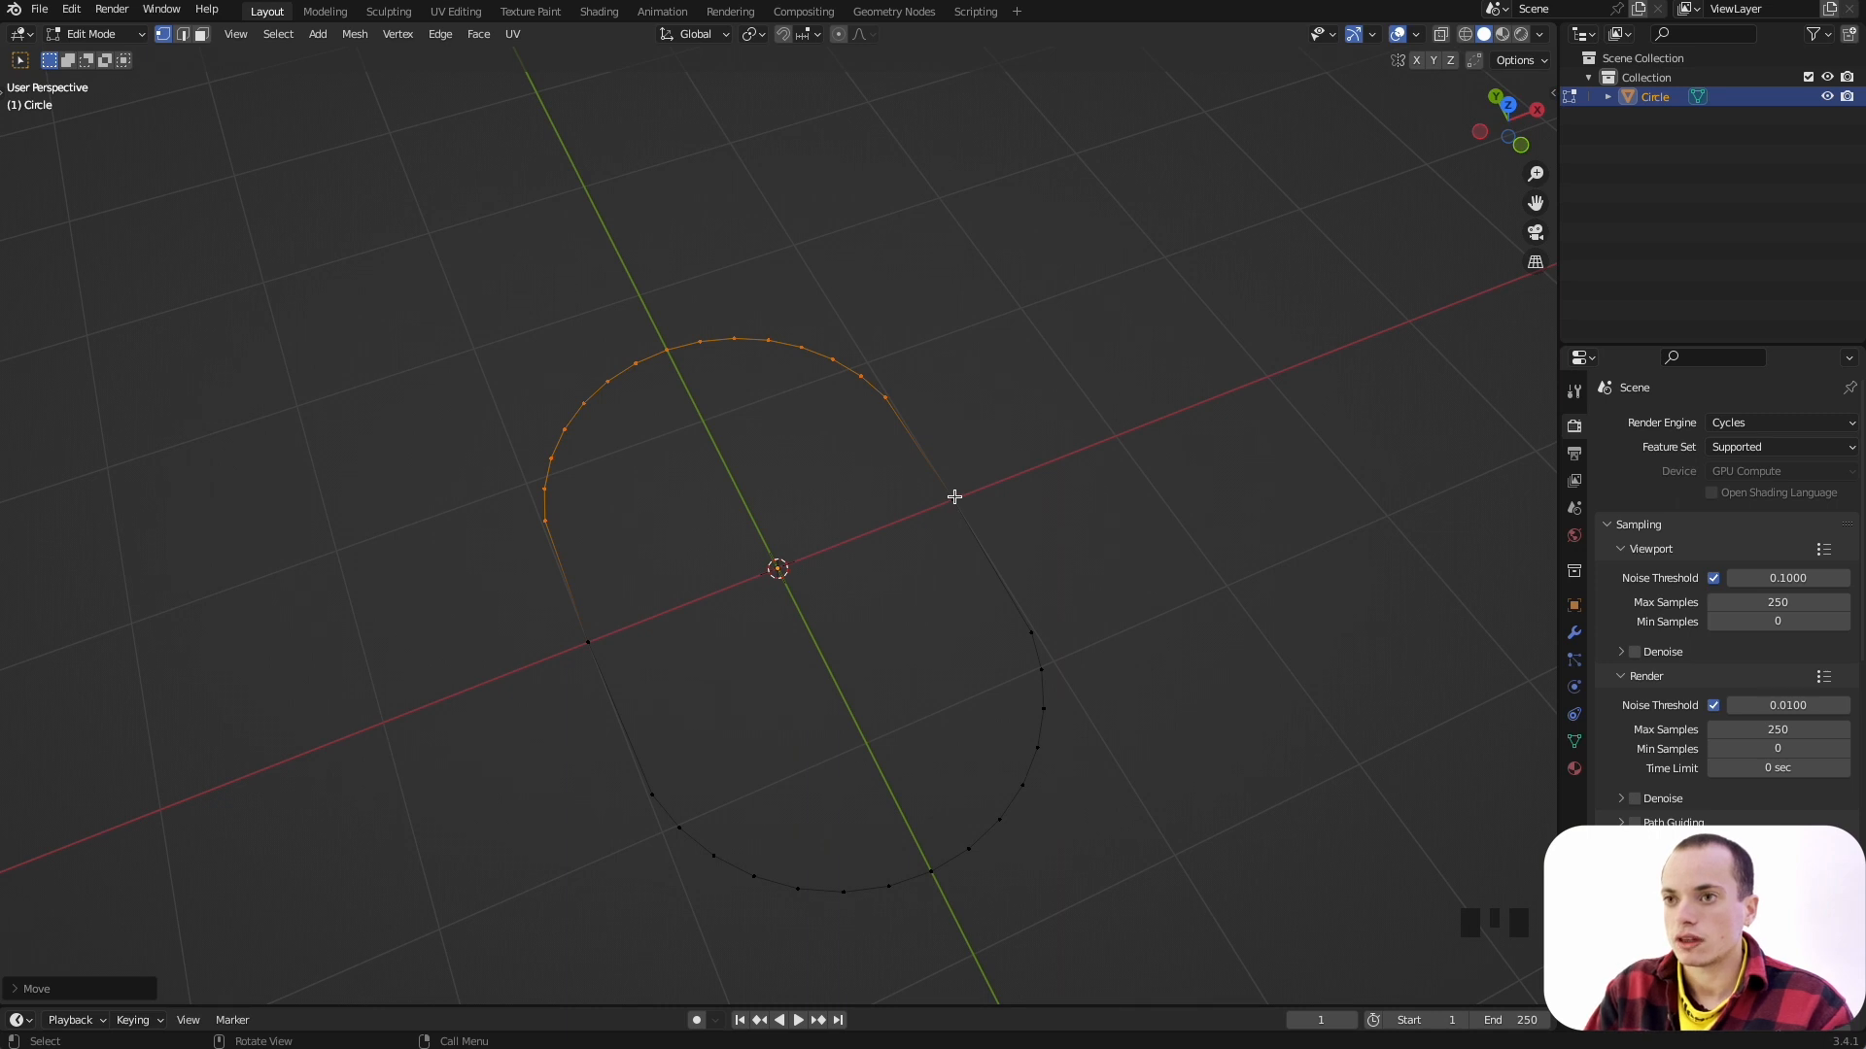
# Step: Select the whole outline and scale it slightly narrower along the X axis
pyautogui.press('a')
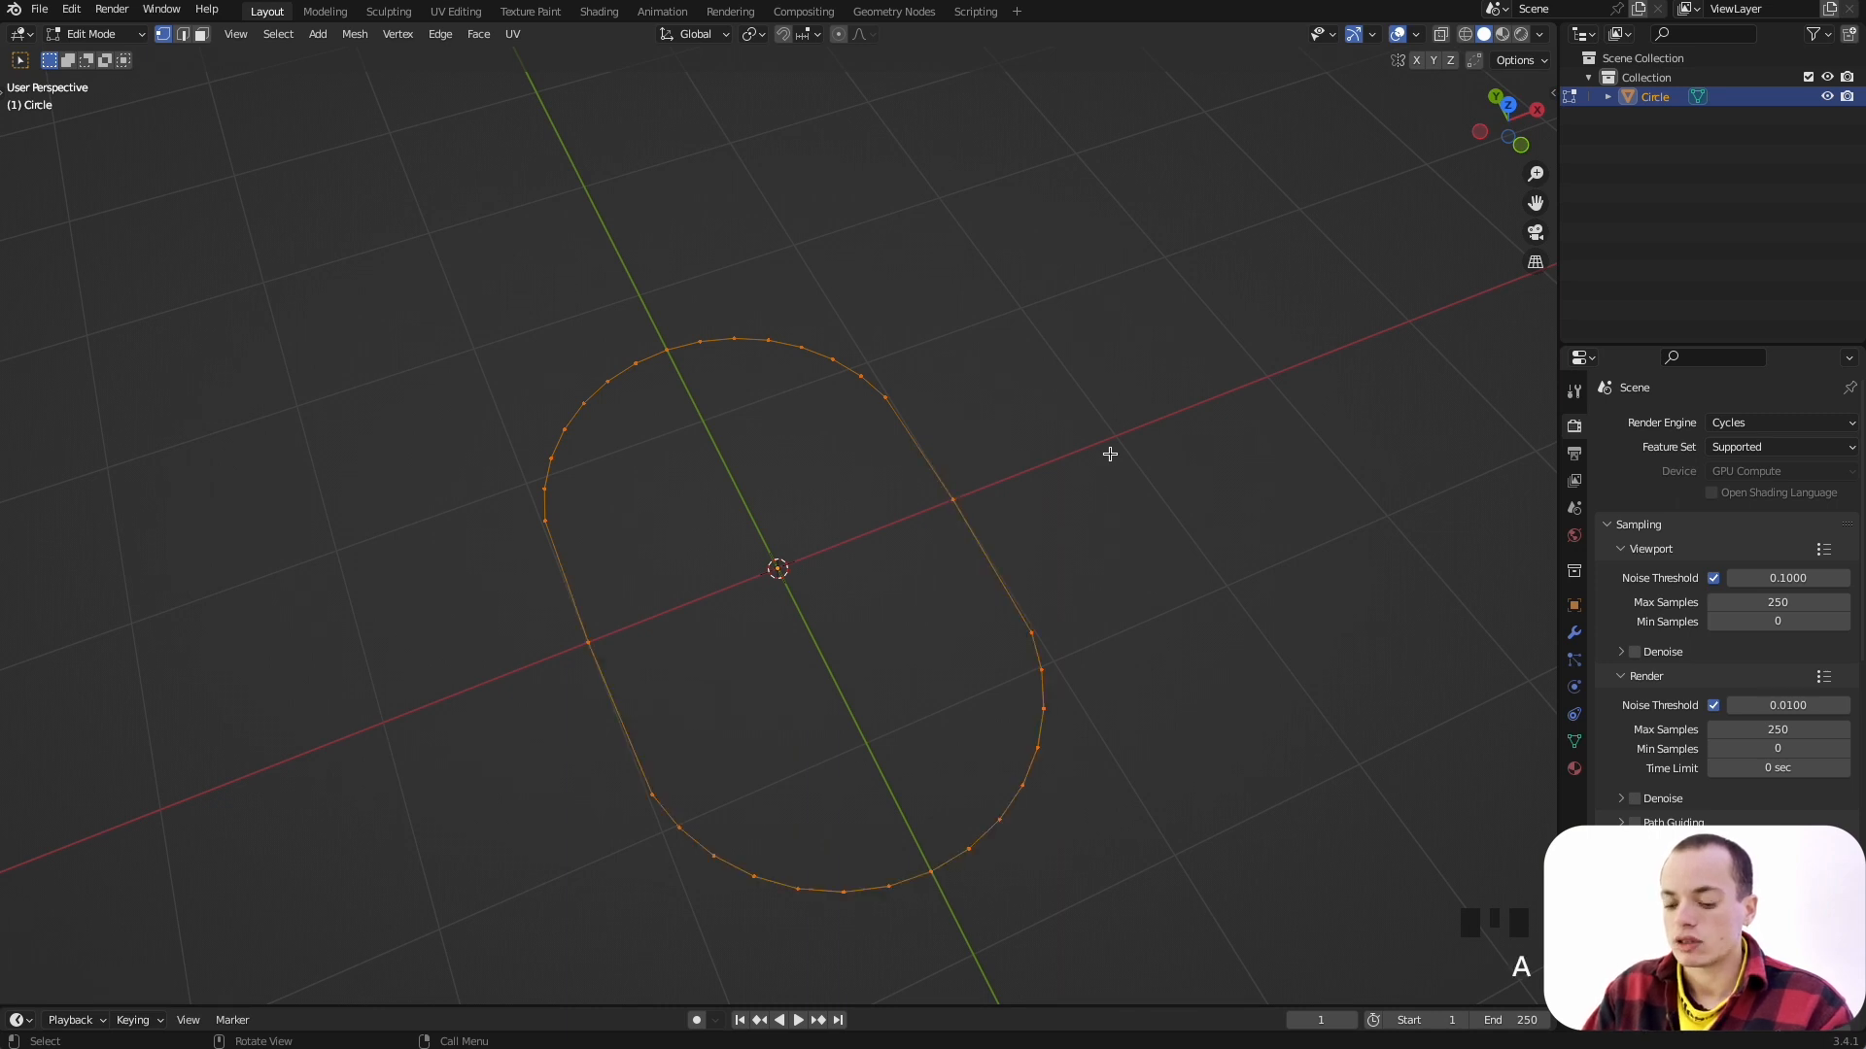
pyautogui.press('s')
pyautogui.press('y')
pyautogui.press('x')
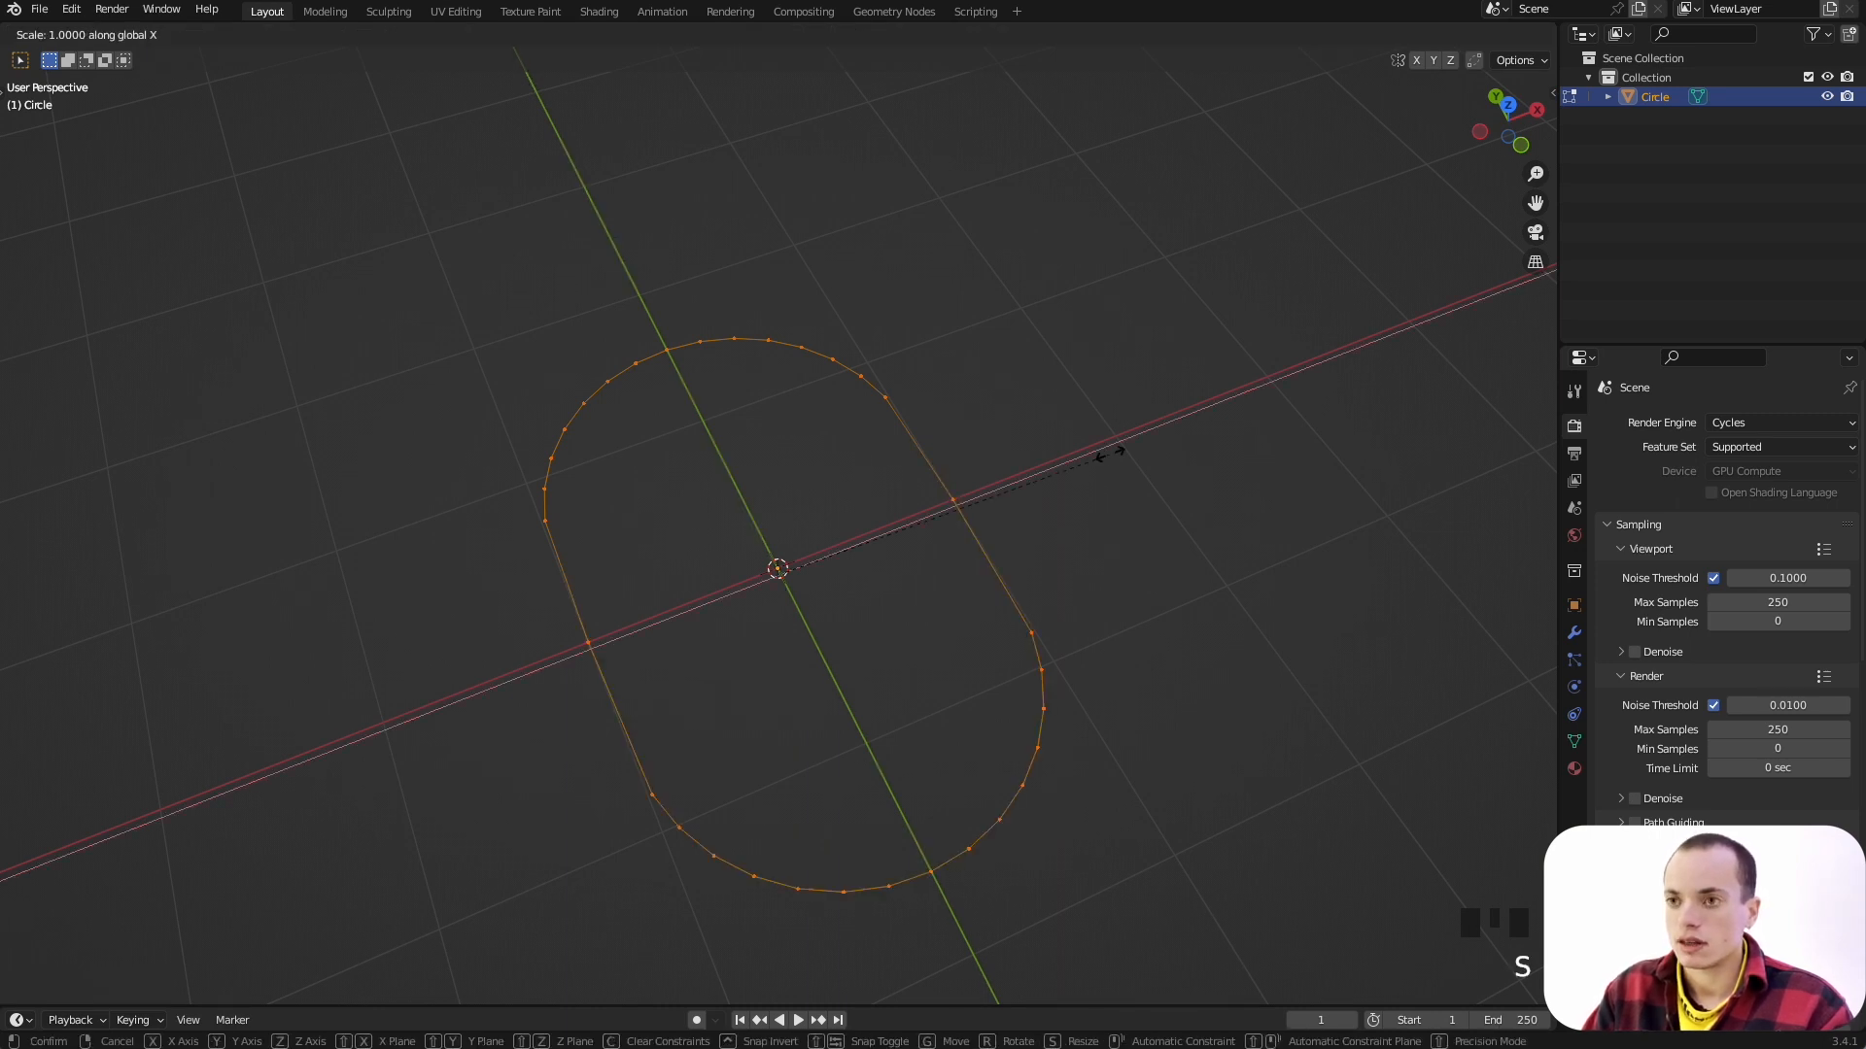
pyautogui.click(1063, 470)
pyautogui.moveTo(1062, 478)
pyautogui.mouseDown(button='middle')
pyautogui.moveTo(1037, 542)
pyautogui.moveTo(1020, 523)
pyautogui.moveTo(1062, 478)
pyautogui.mouseUp(button='middle')
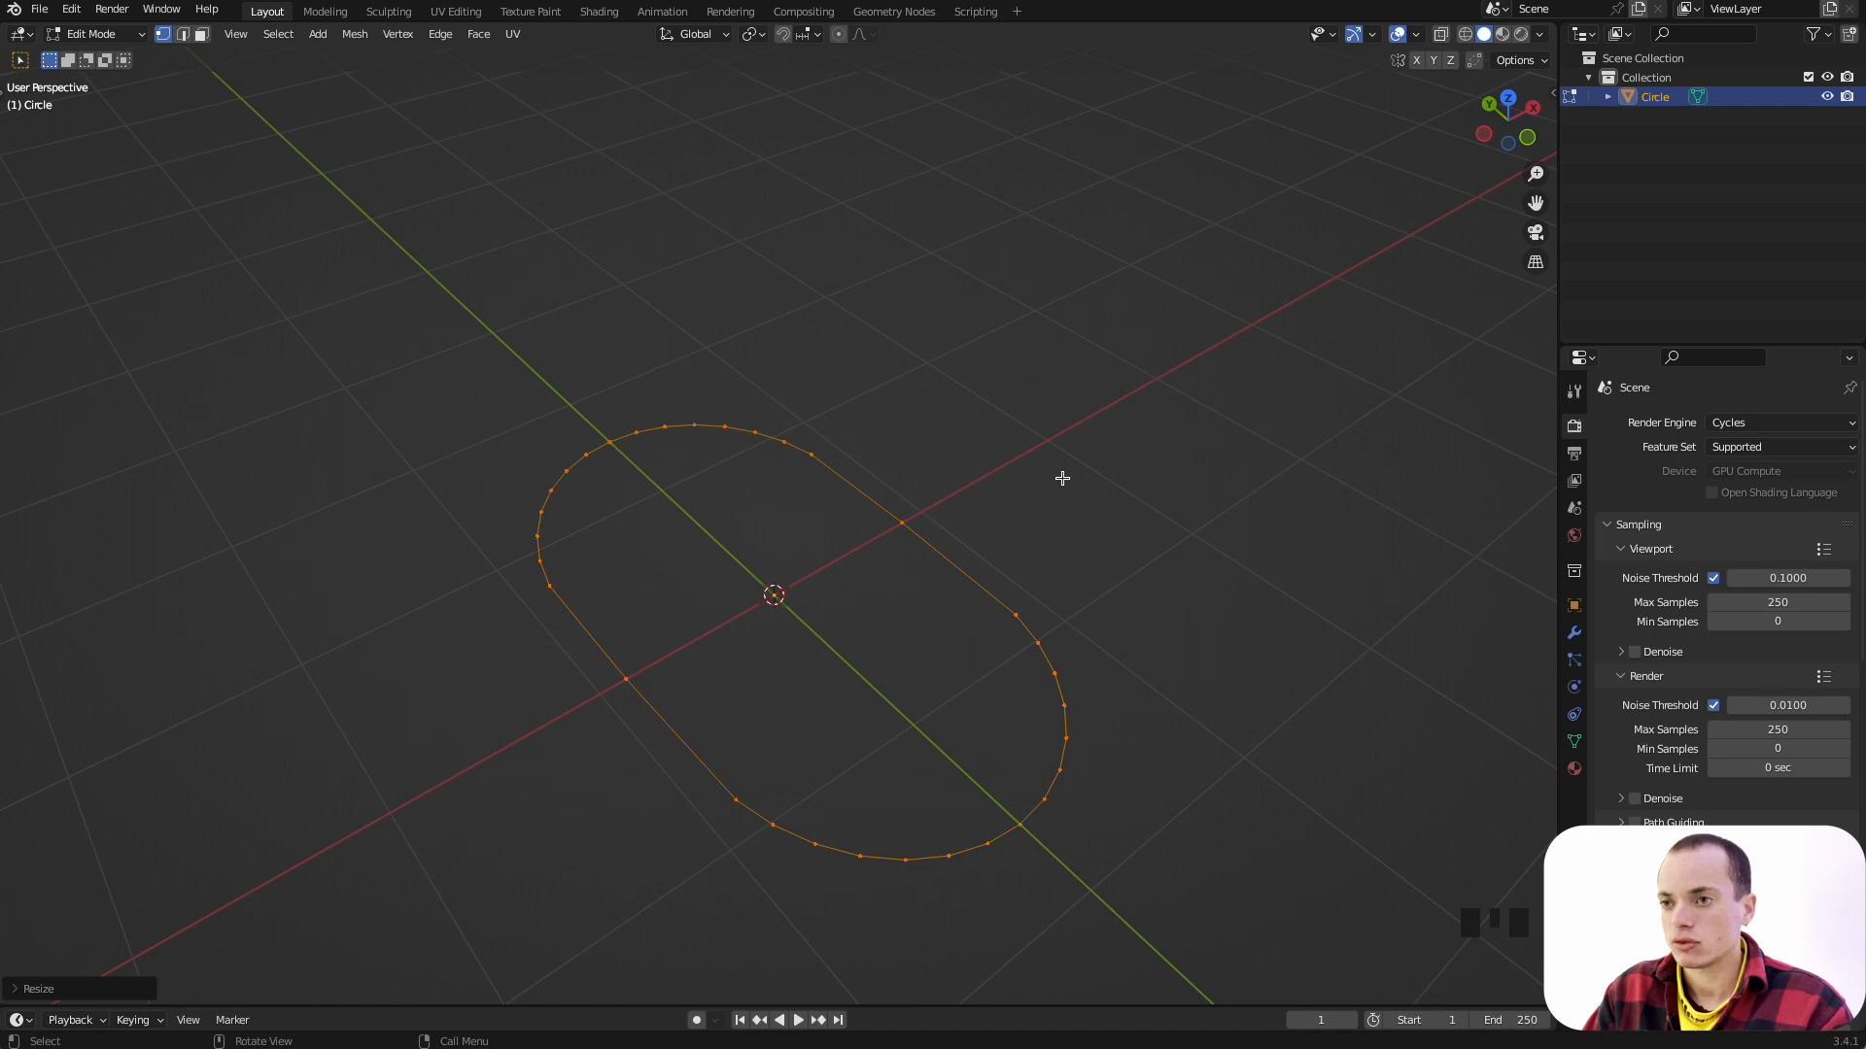
pyautogui.press('super')
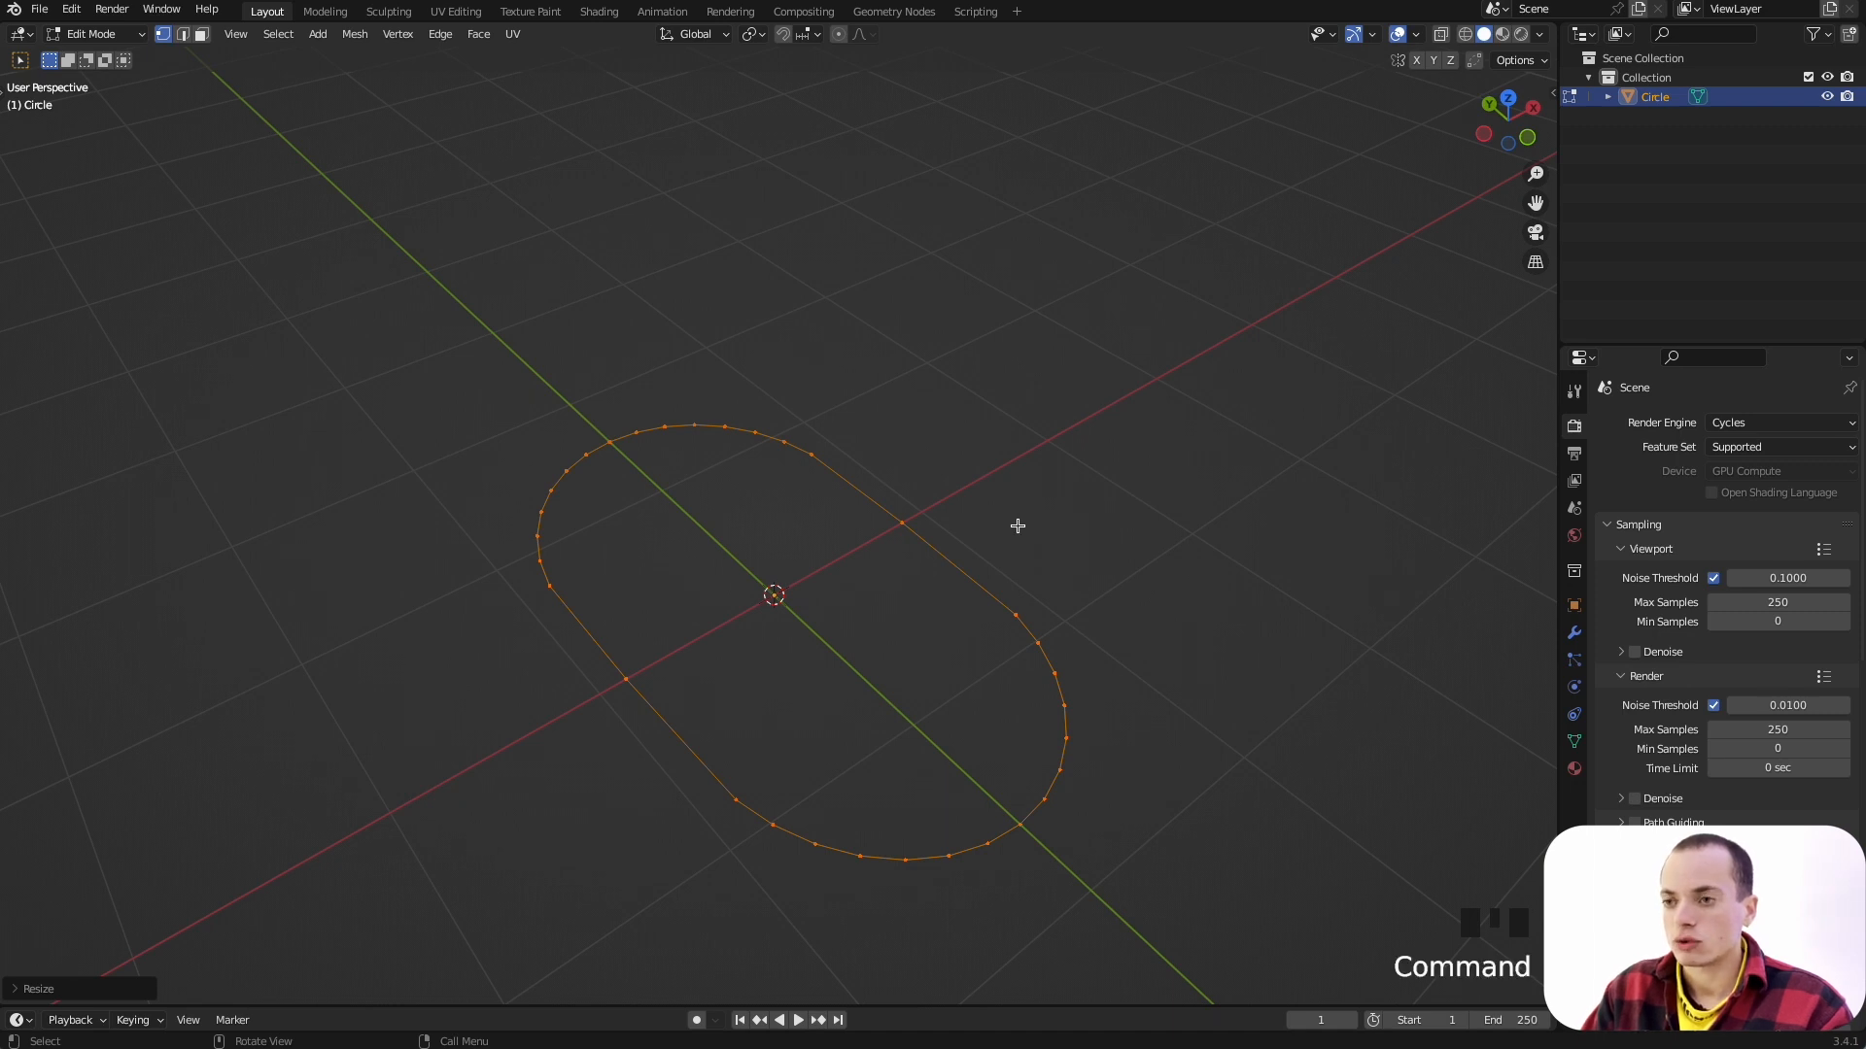
pyautogui.press('Tab')
pyautogui.press('Tab')
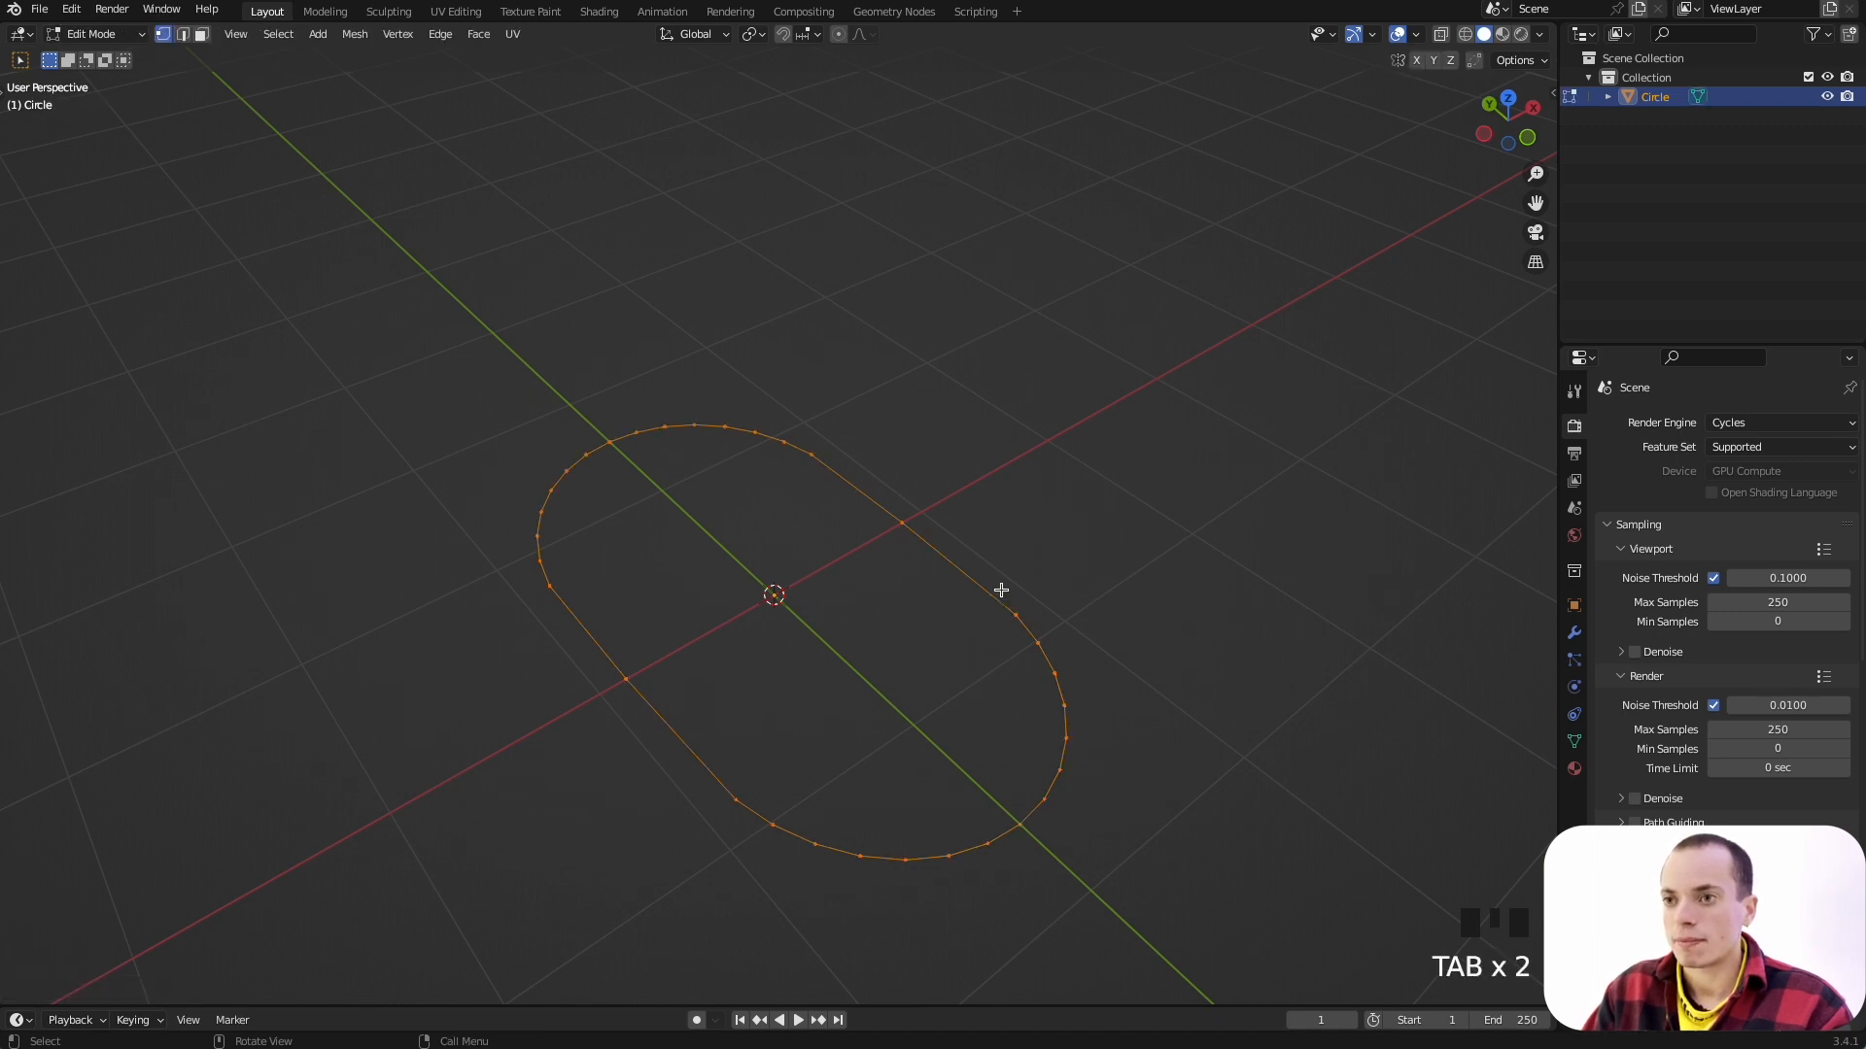
# Step: Extrude the whole outline in place and scale the new loop outward by about 1.10 to form a flat ring
pyautogui.keyDown('super'); pyautogui.scroll(1, 1000, 590); pyautogui.keyUp('super')
pyautogui.keyDown('shift'); pyautogui.moveTo(1000, 590); pyautogui.dragTo(1026, 527, button='middle'); pyautogui.keyUp('shift')
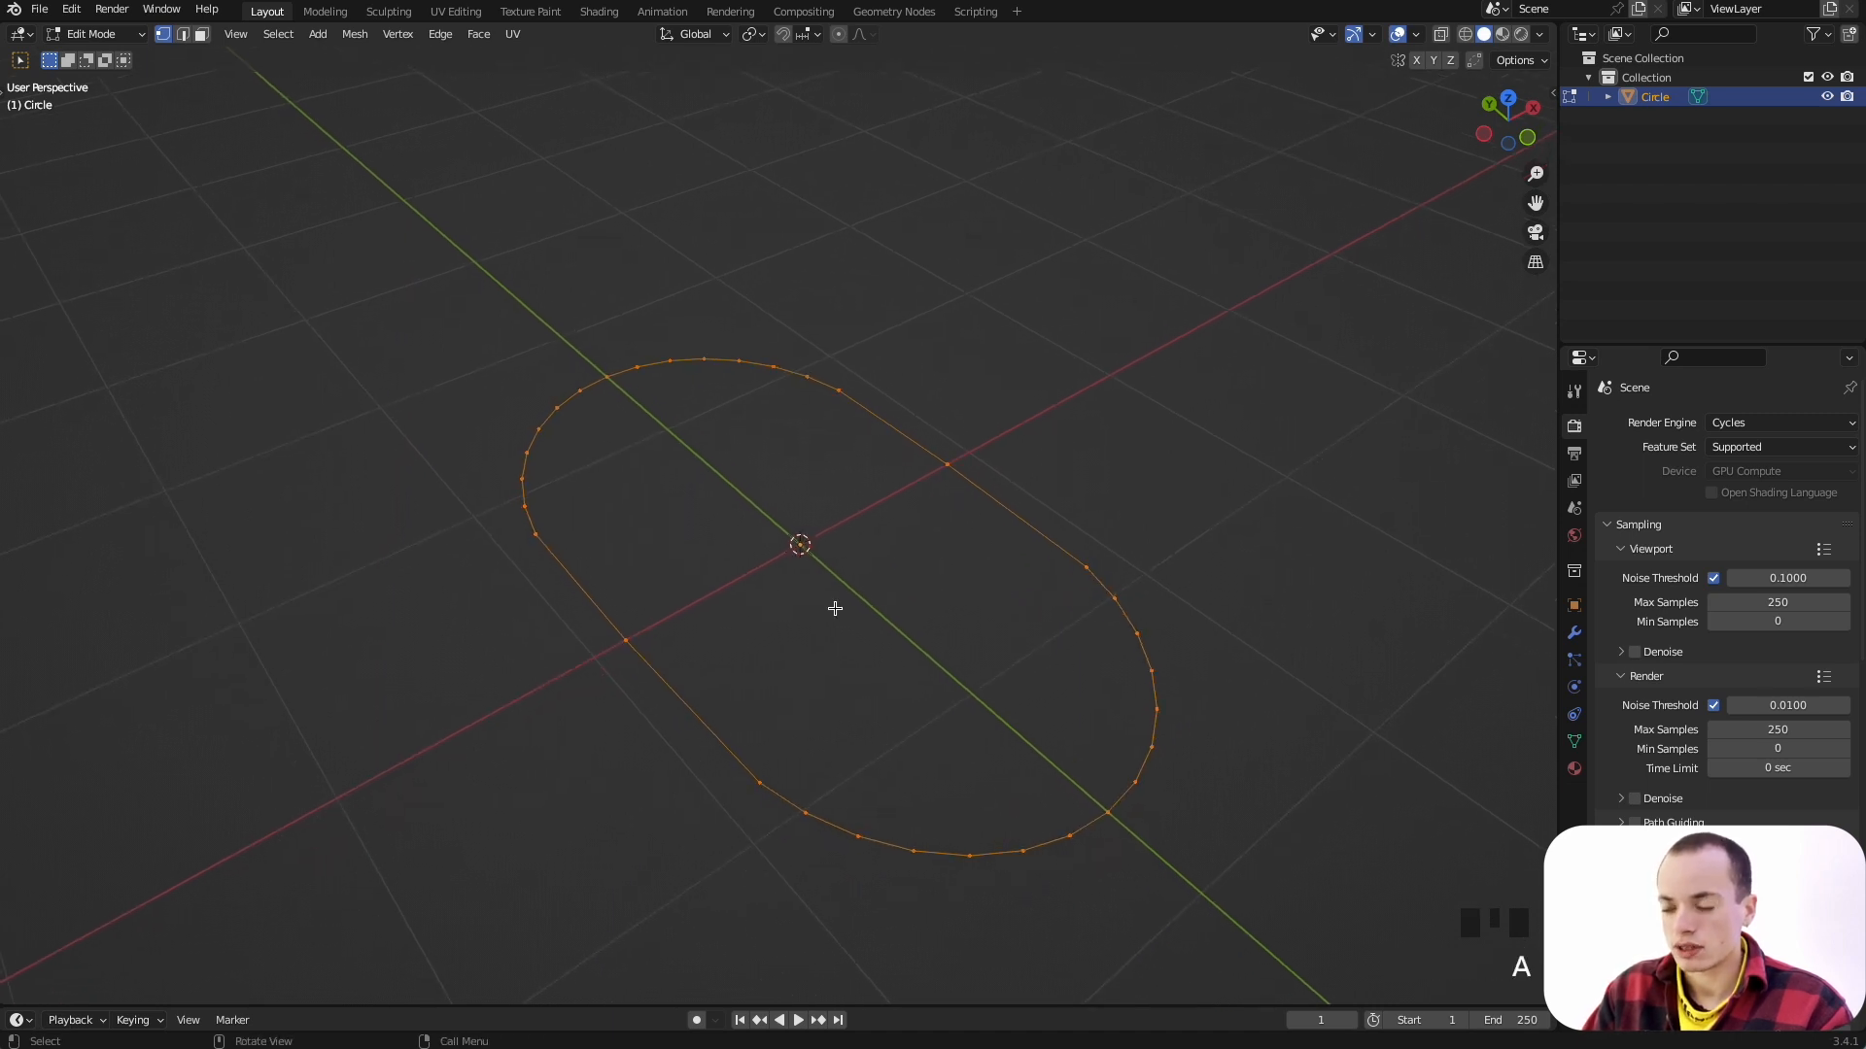
pyautogui.hscroll(10, 835, 609)
pyautogui.hscroll(-10, 833, 608)
pyautogui.keyDown('shift'); pyautogui.scroll(-1, 834, 608); pyautogui.keyUp('shift')
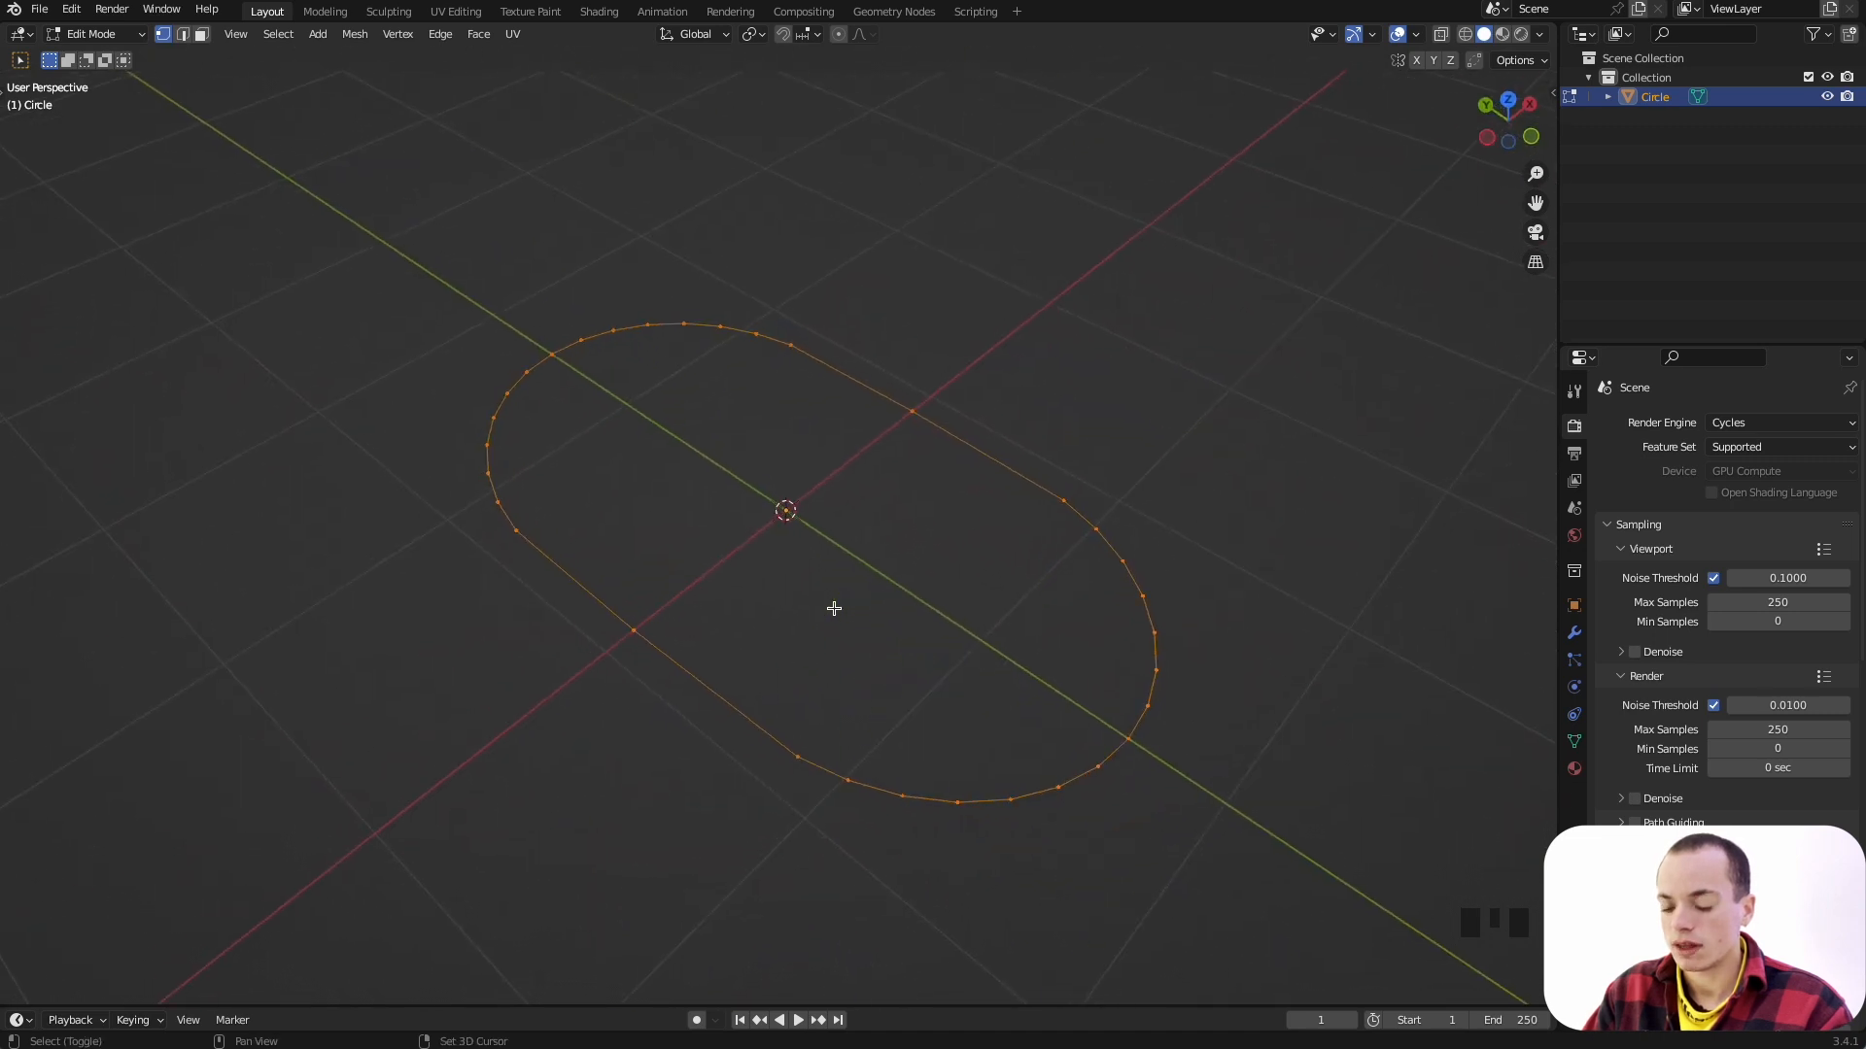
pyautogui.press('e')
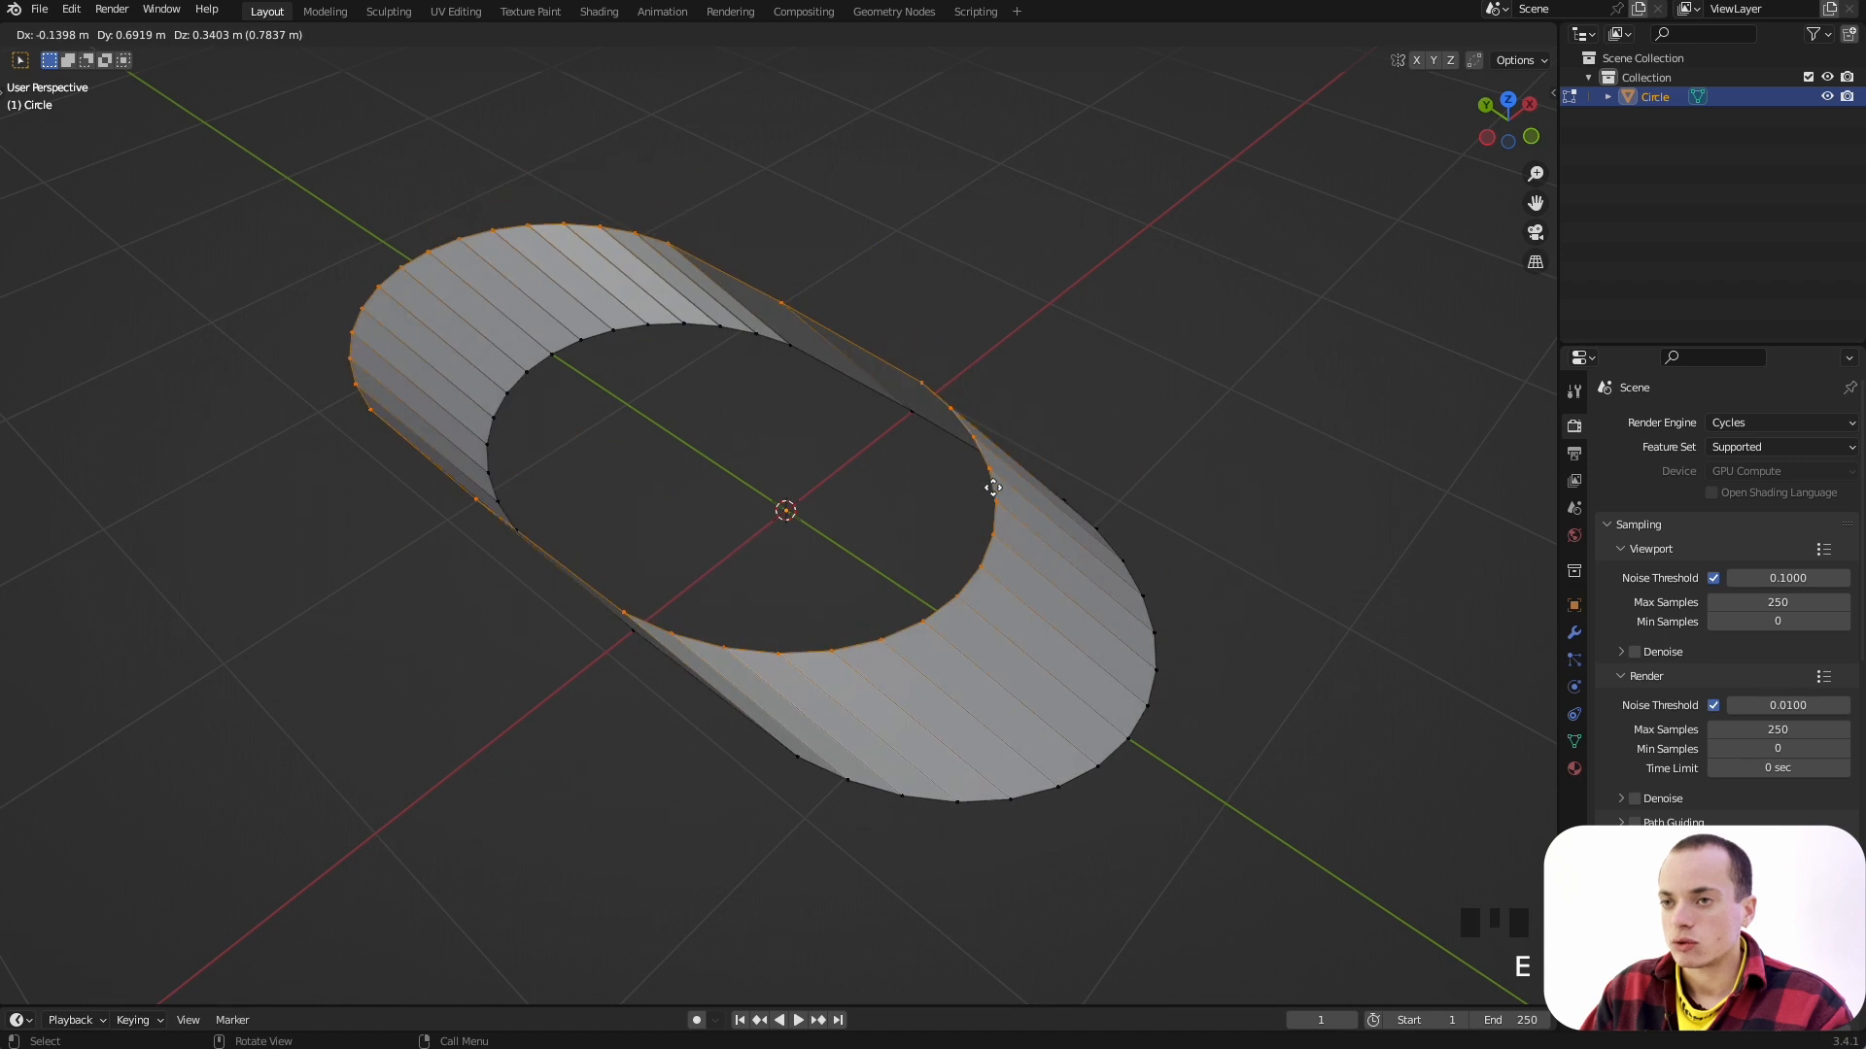
pyautogui.rightClick(992, 486)
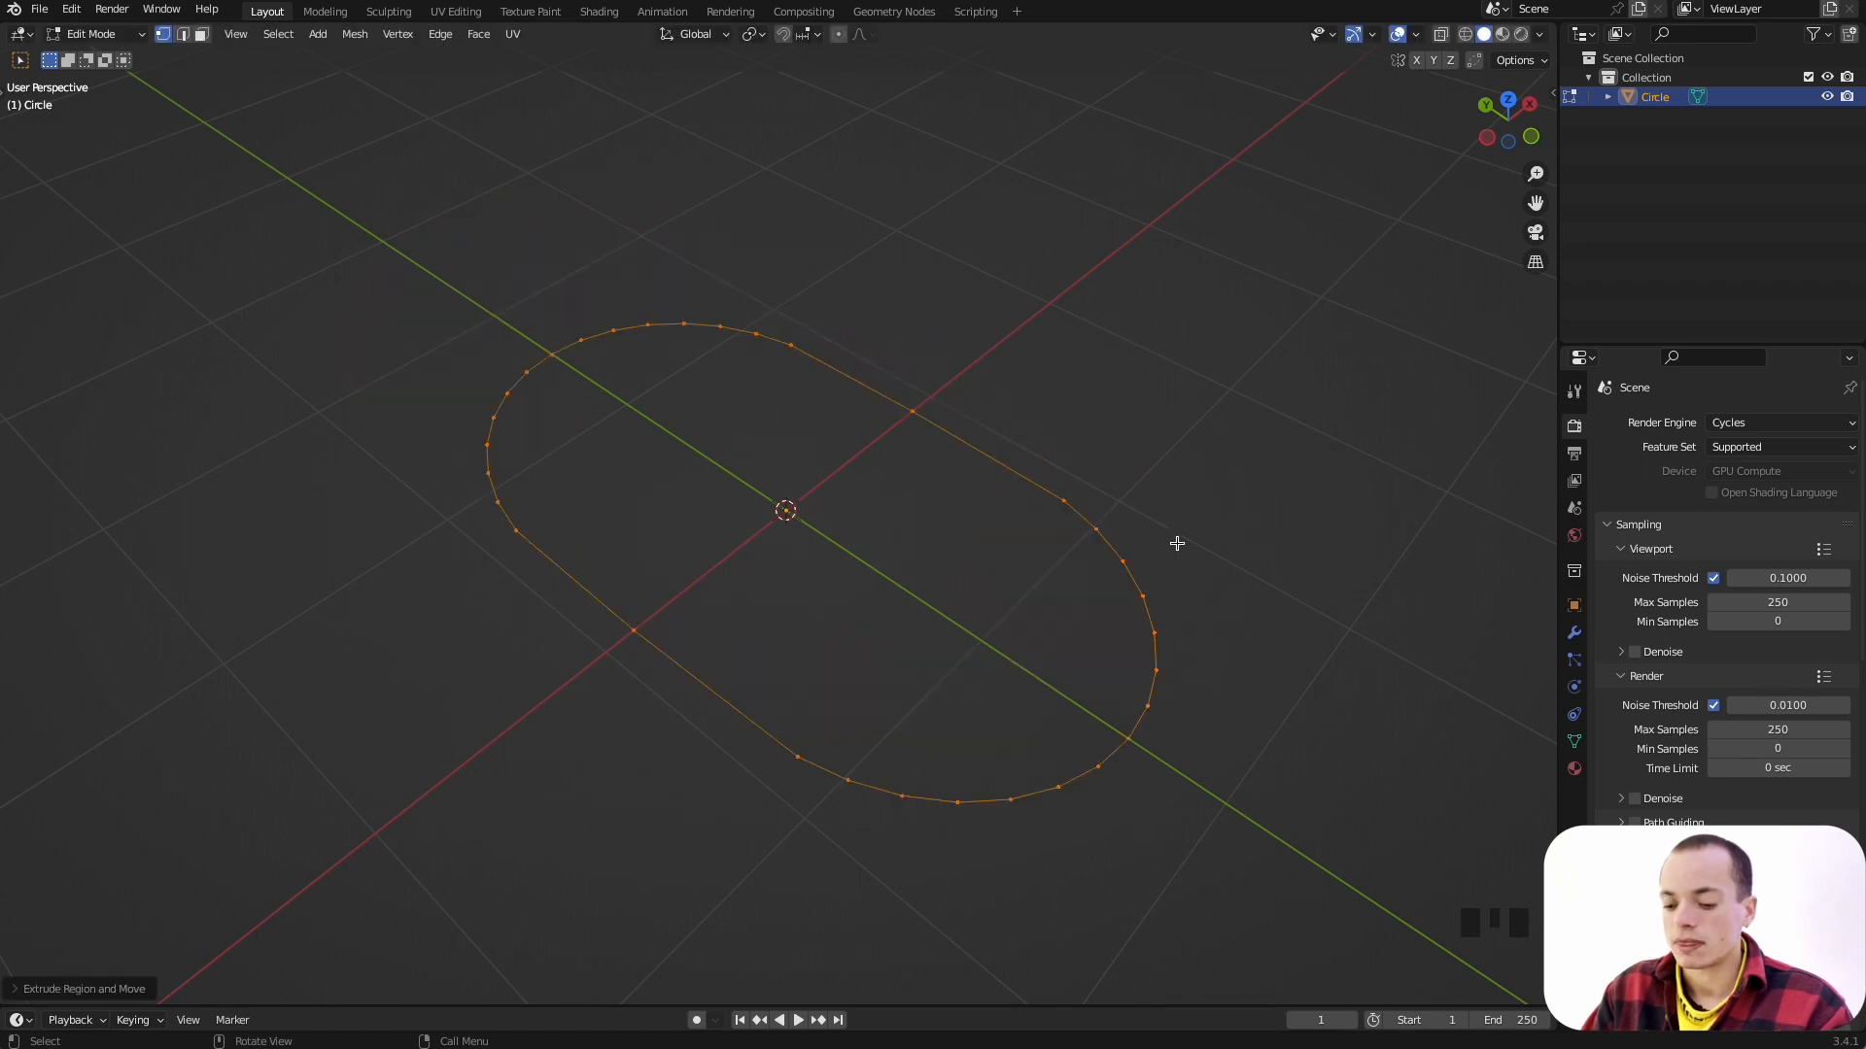
pyautogui.press('s')
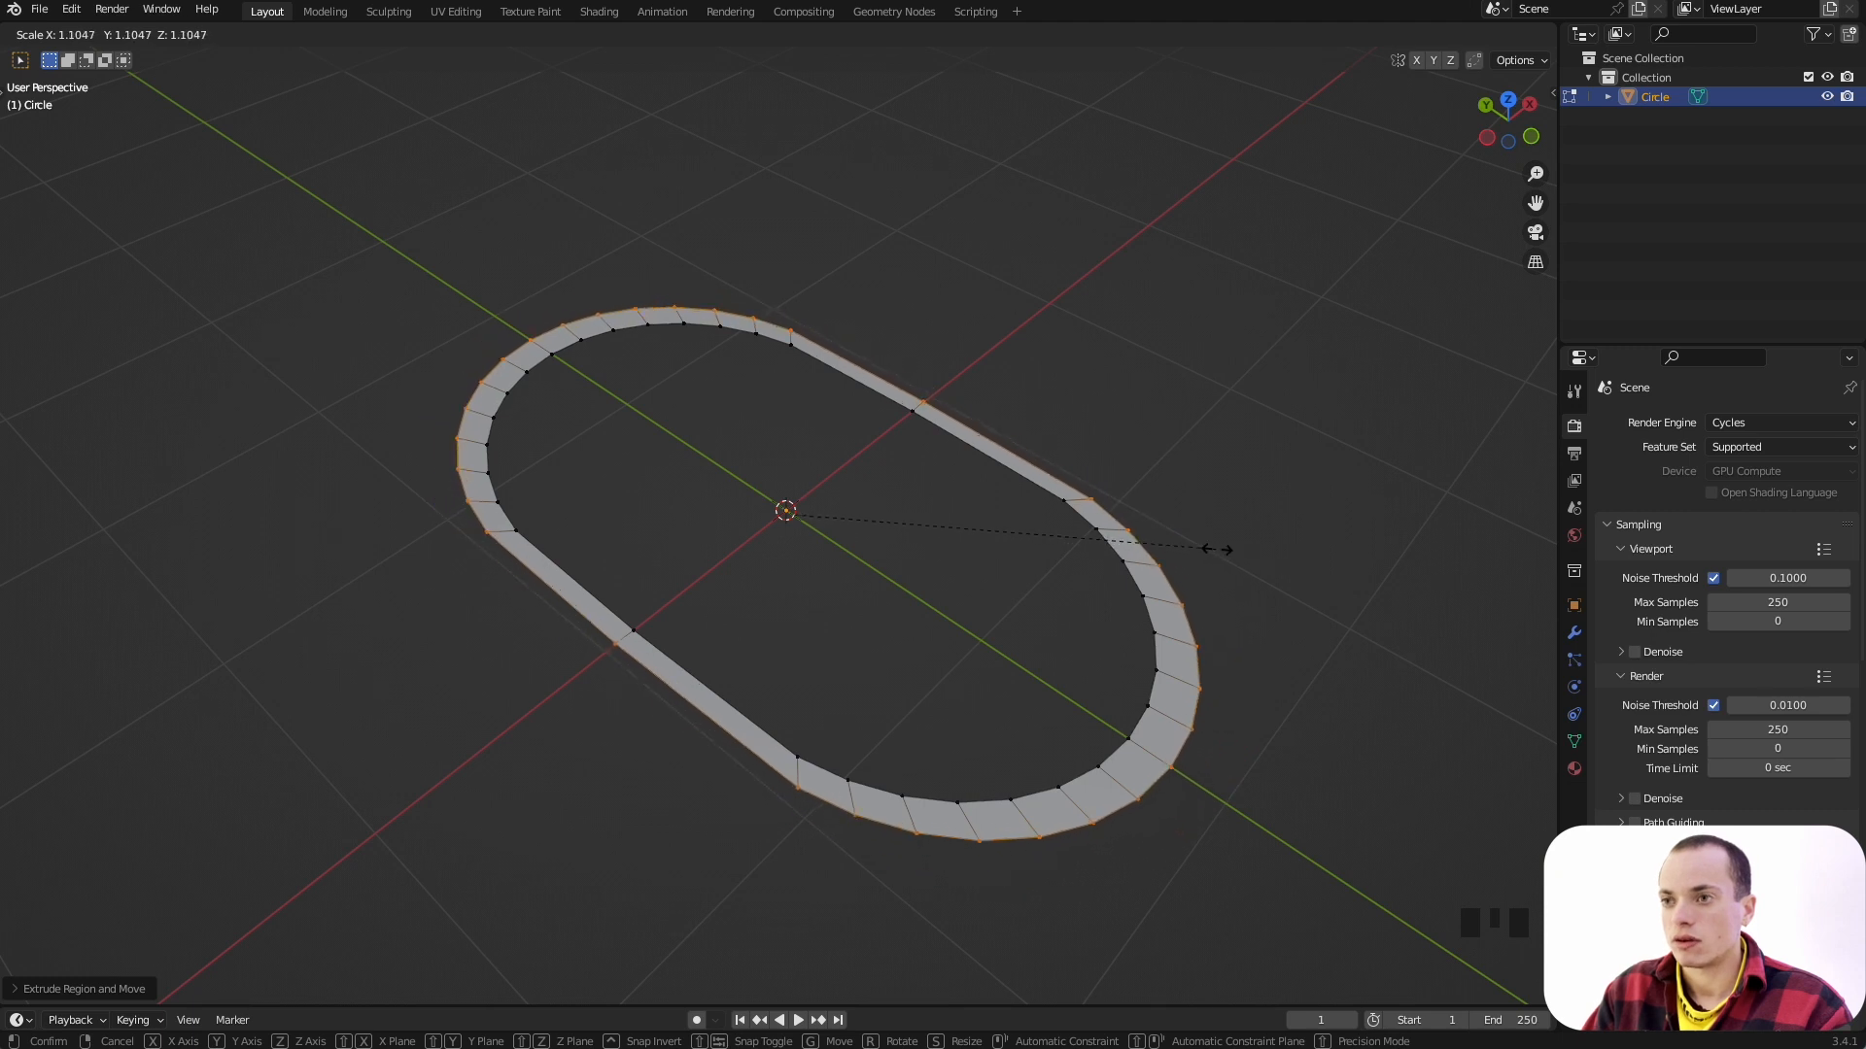
pyautogui.click(1220, 550)
pyautogui.moveTo(1155, 552); pyautogui.dragTo(1154, 554, button='middle')
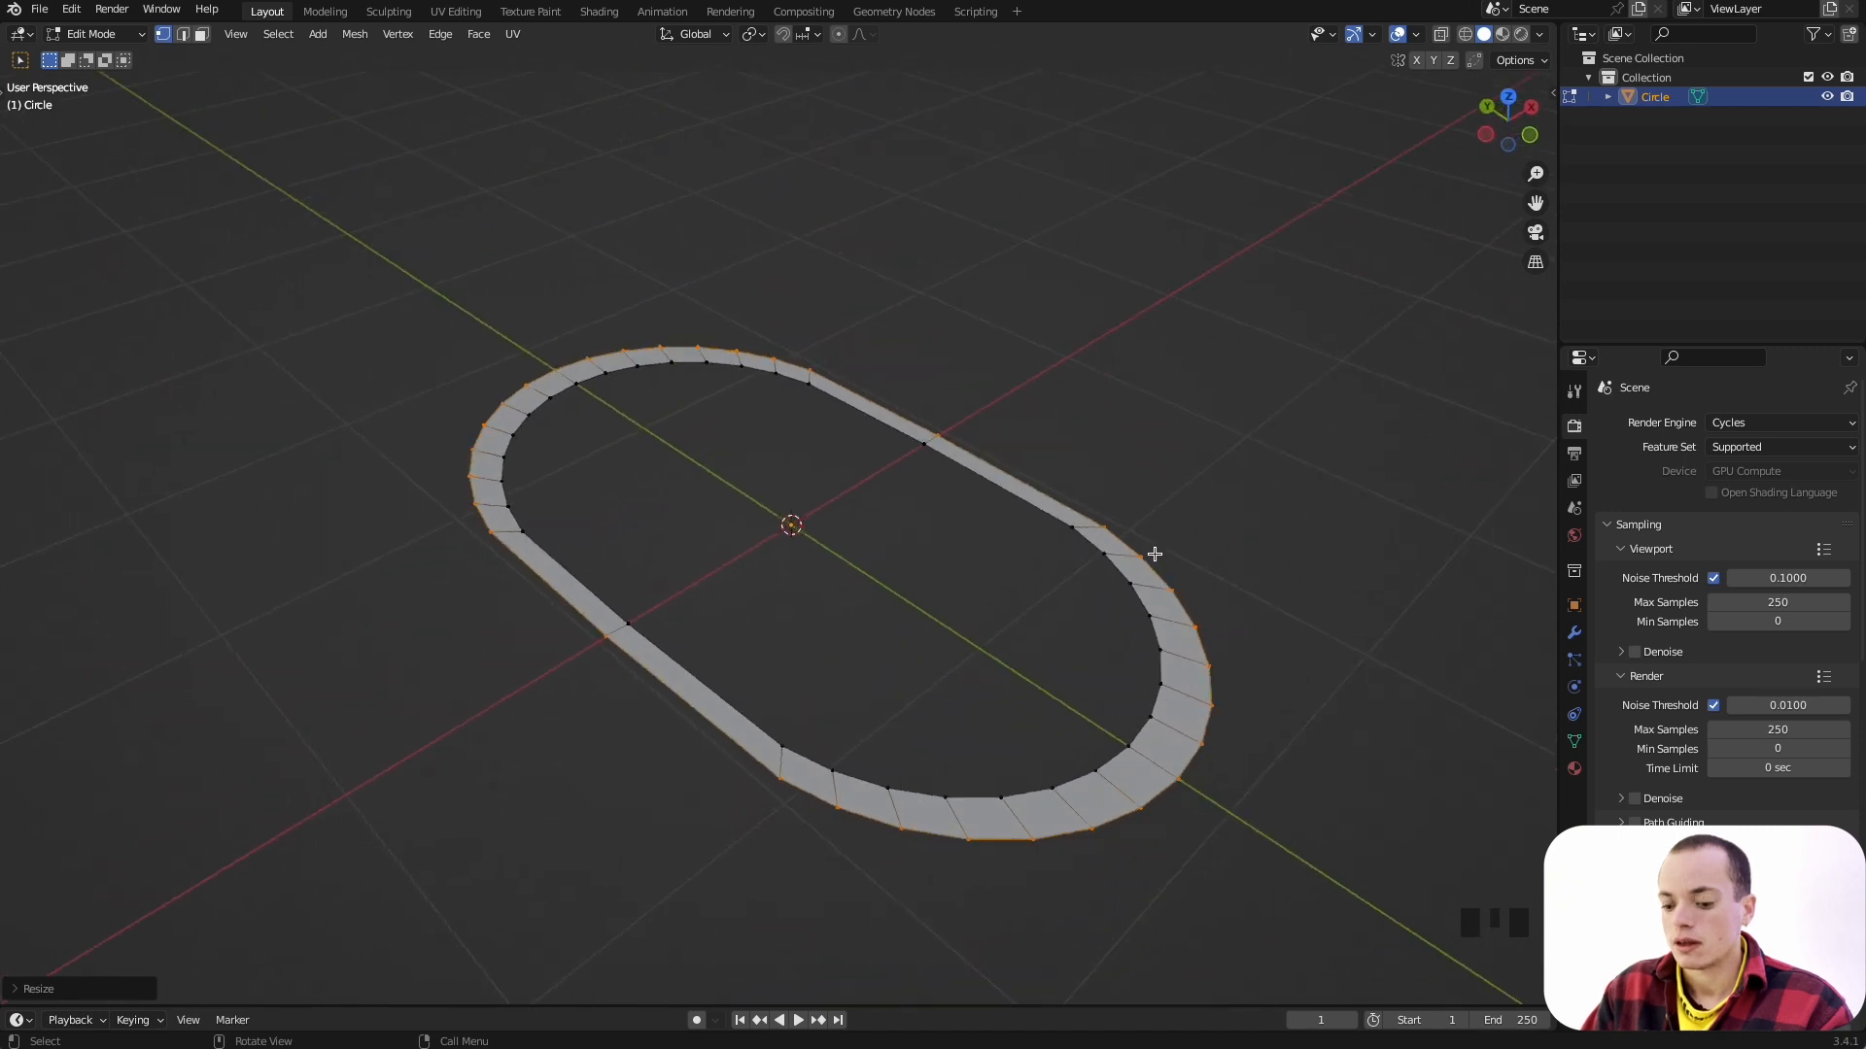
# Step: Select the entire flat ring and extrude it about 0.11 m along its normal to give it thickness
pyautogui.press('a')
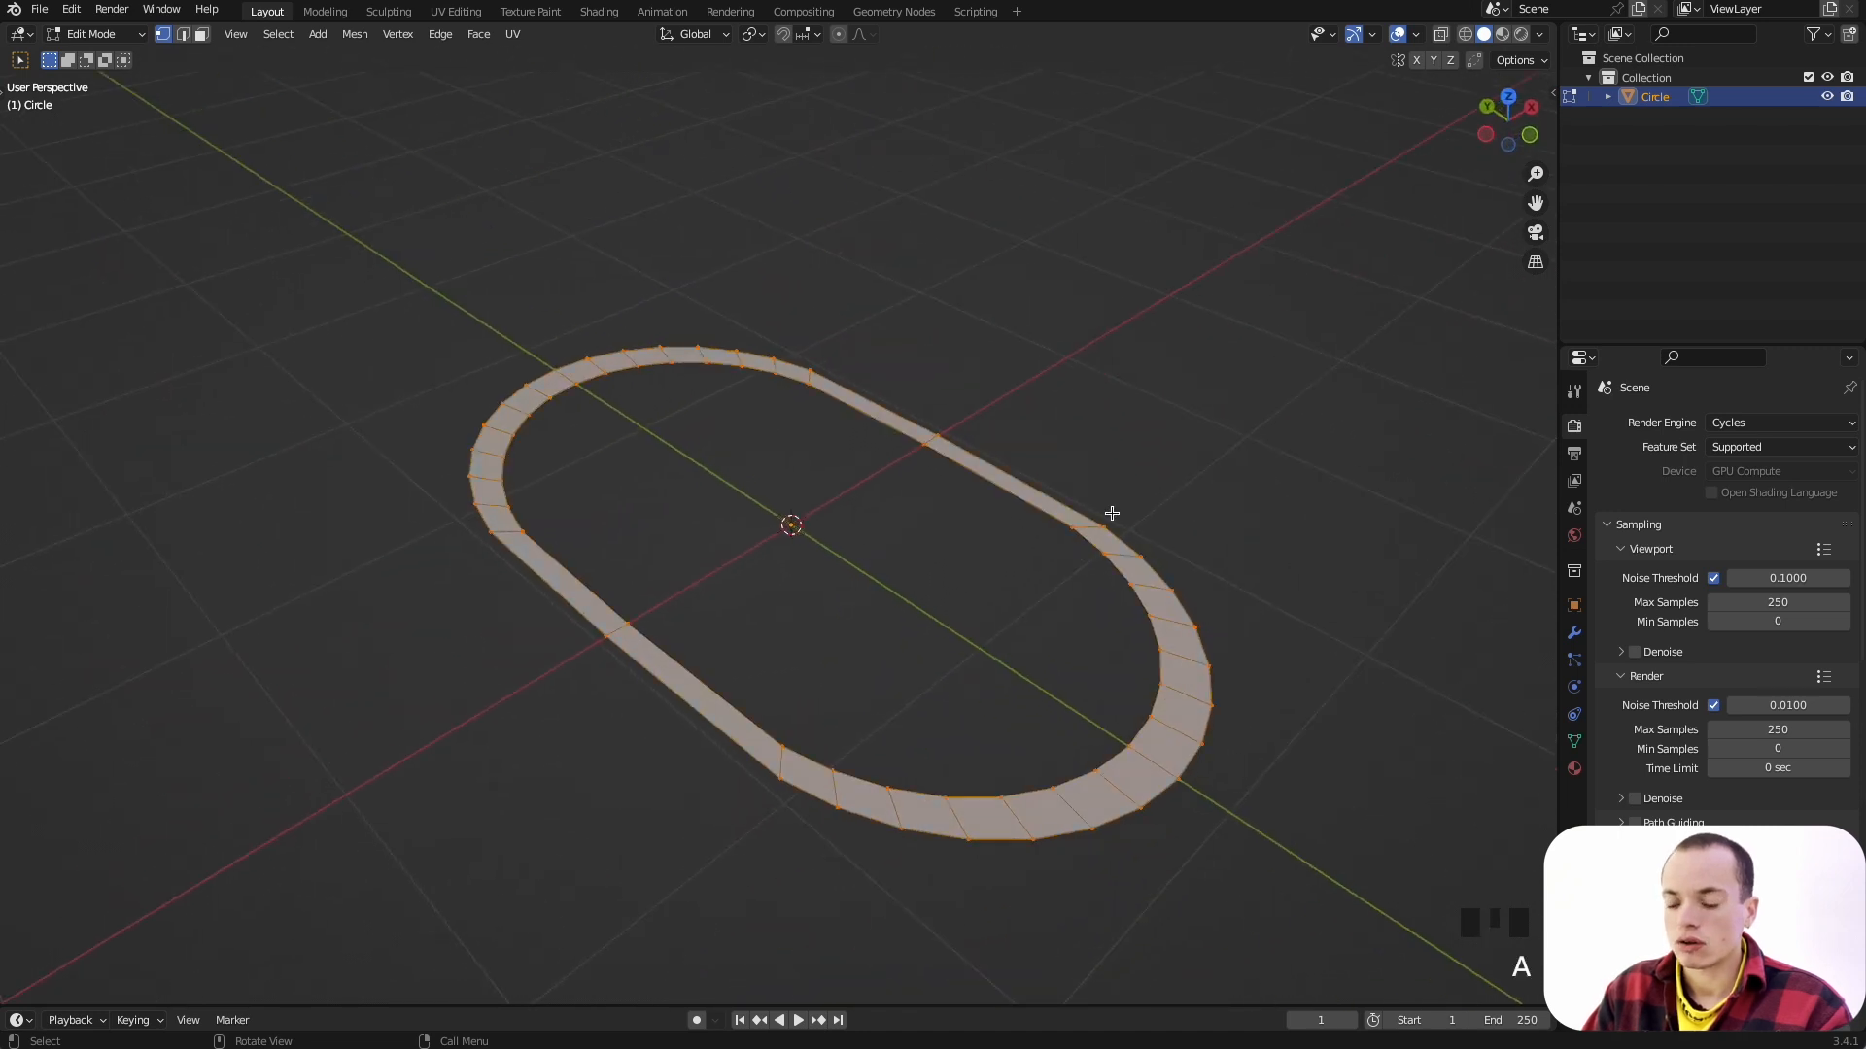
pyautogui.press('e')
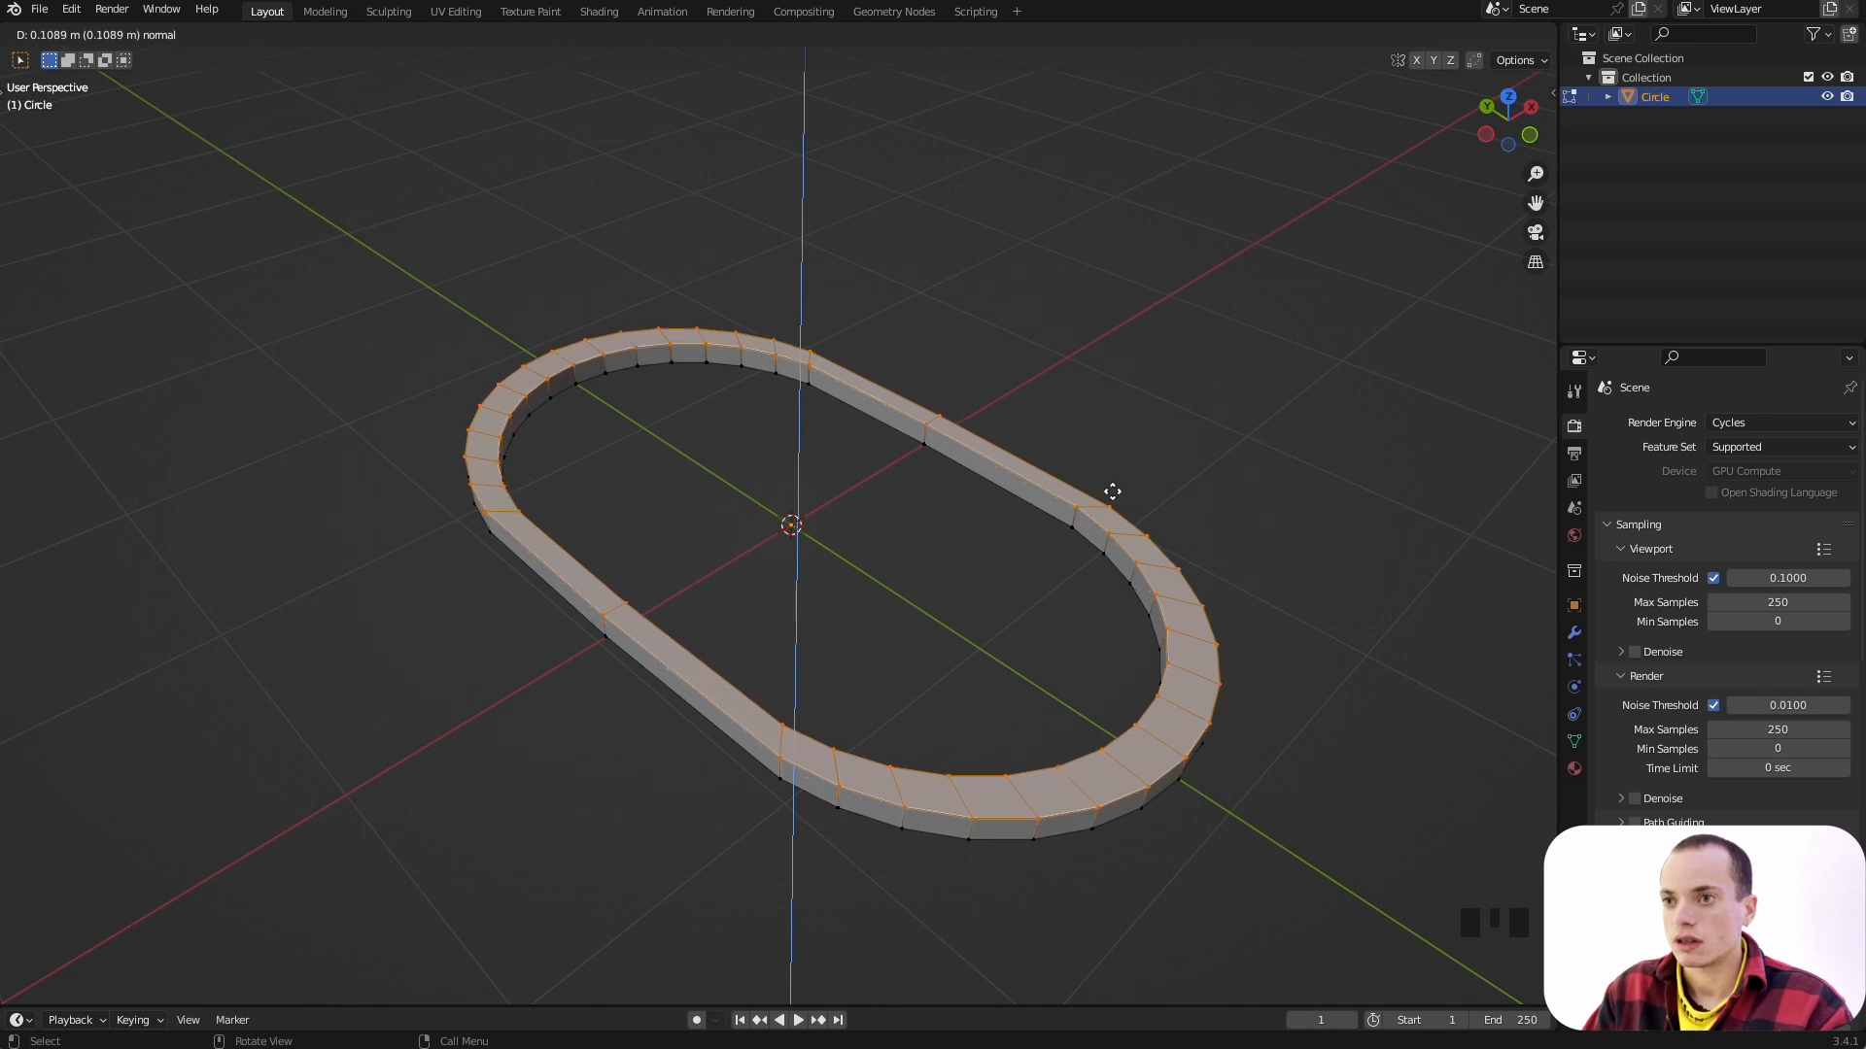
pyautogui.click(1069, 485)
pyautogui.moveTo(1069, 486); pyautogui.dragTo(912, 512, button='middle')
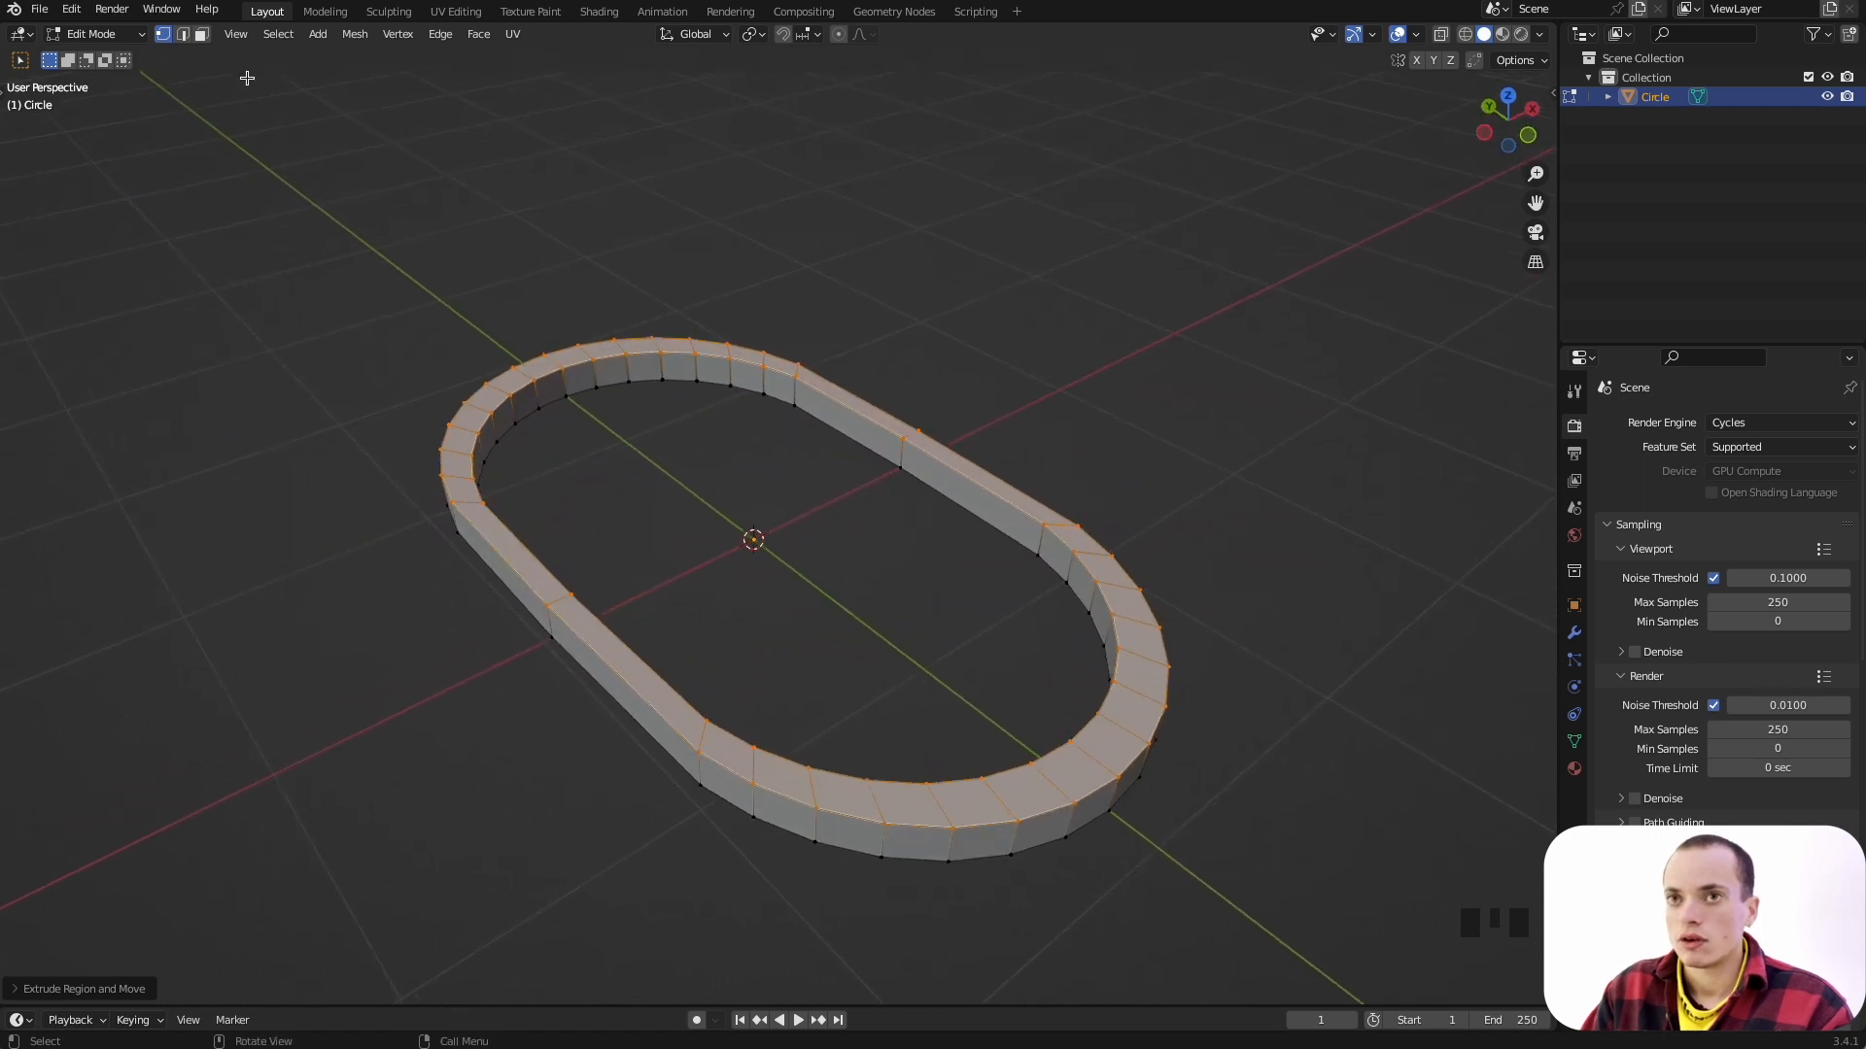
# Step: In edge select mode, select the ring's four corner edge loops: inner and outer, on both the upper and lower faces
pyautogui.click(184, 35)
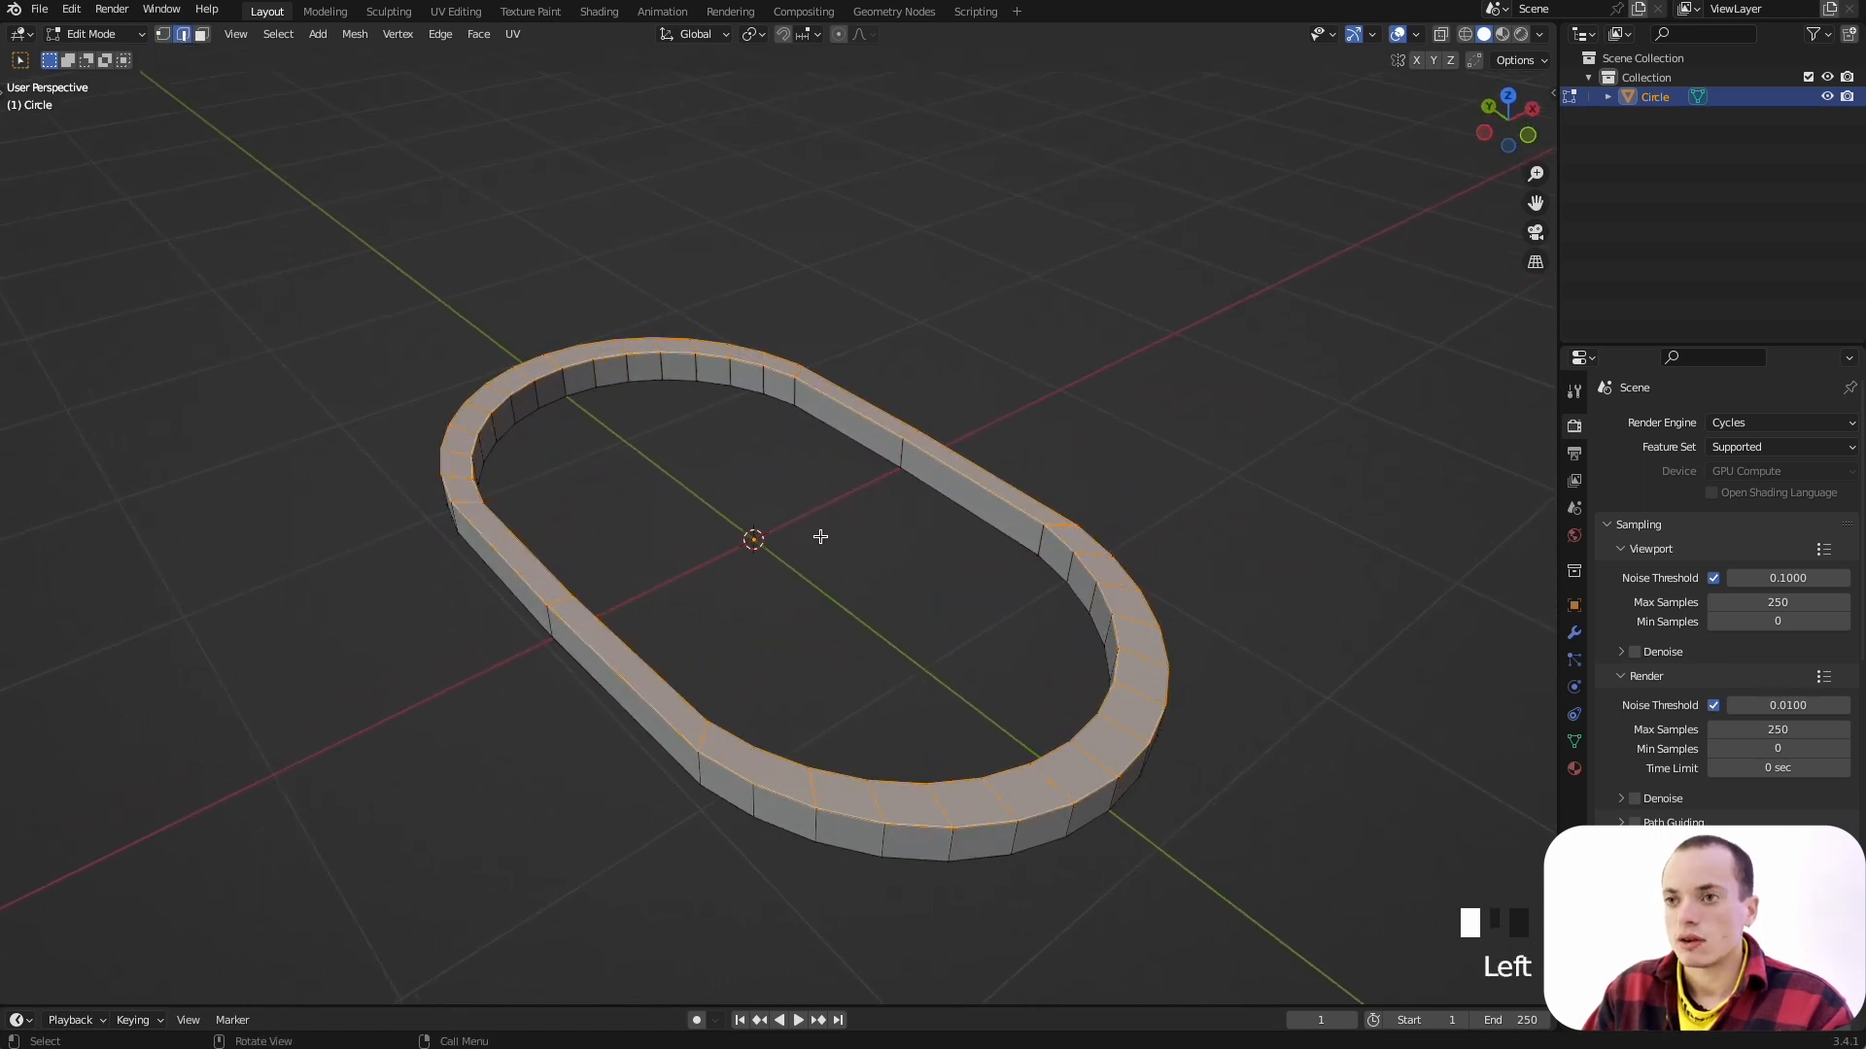
pyautogui.click(946, 463)
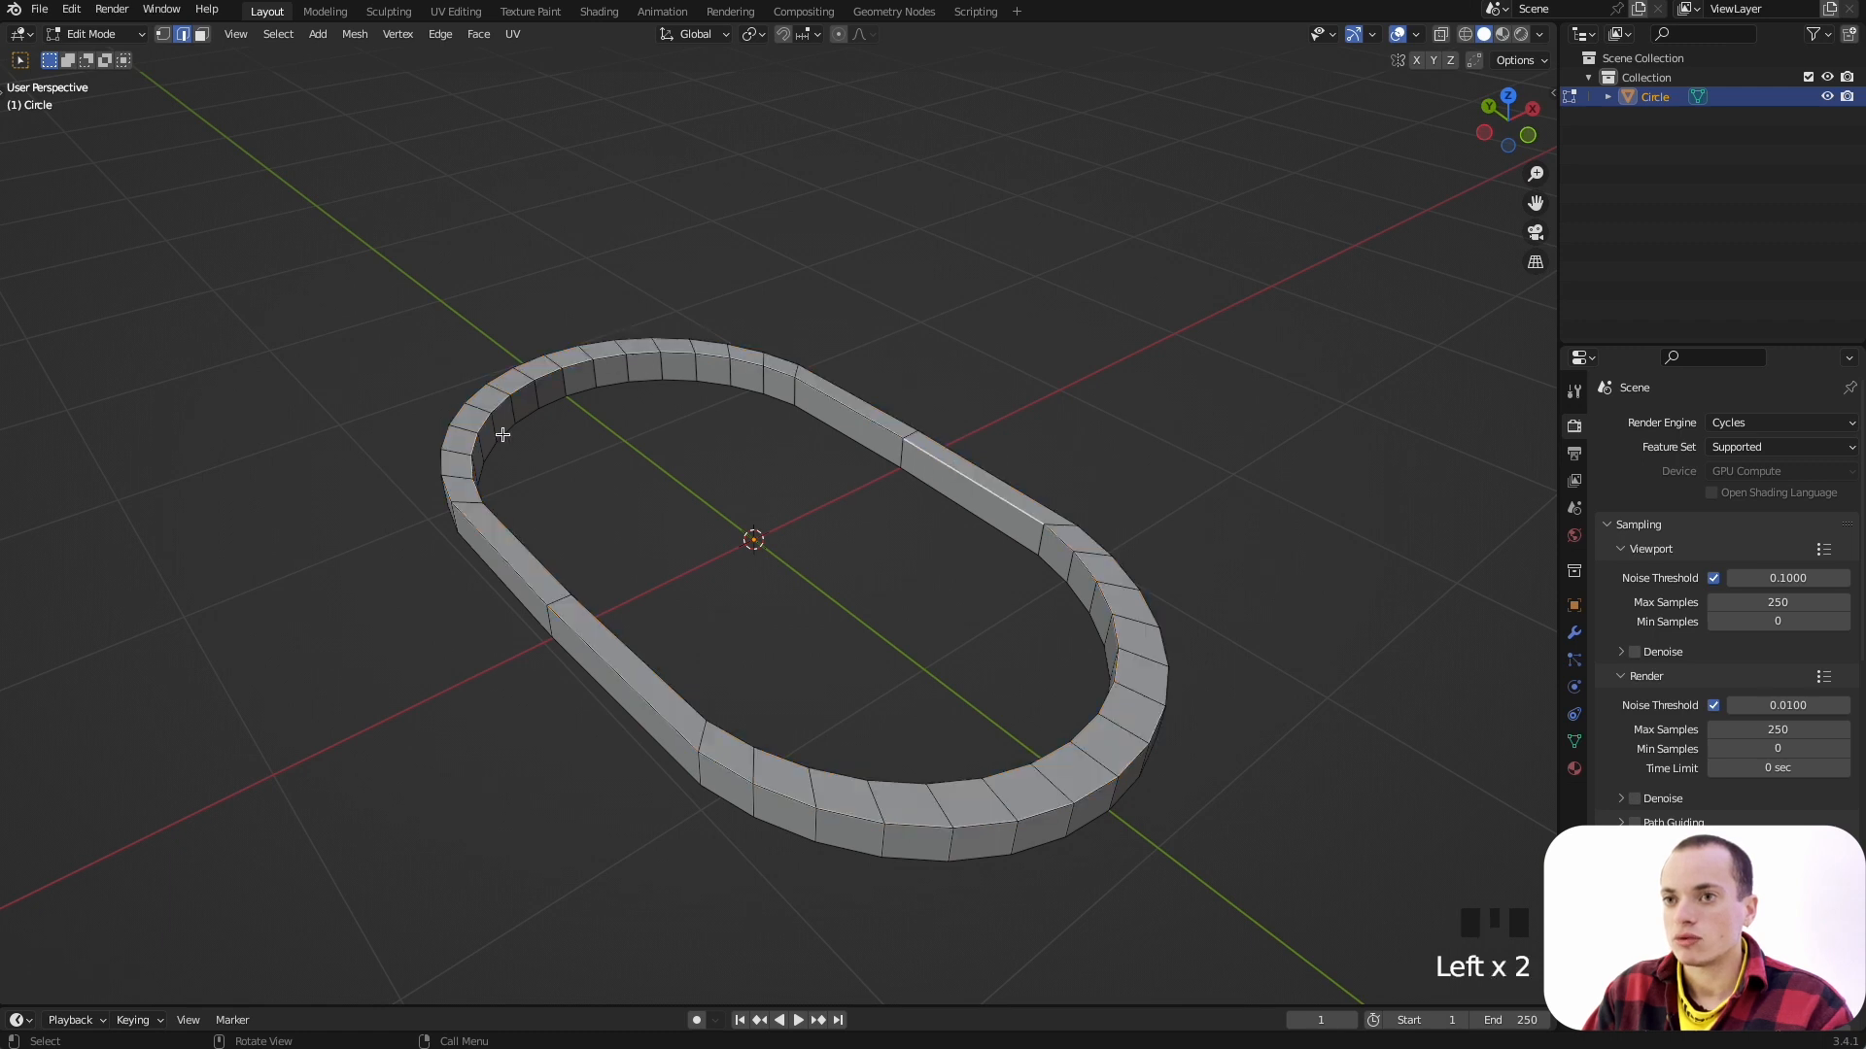
pyautogui.keyDown('alt'); pyautogui.click(970, 481); pyautogui.keyUp('alt')
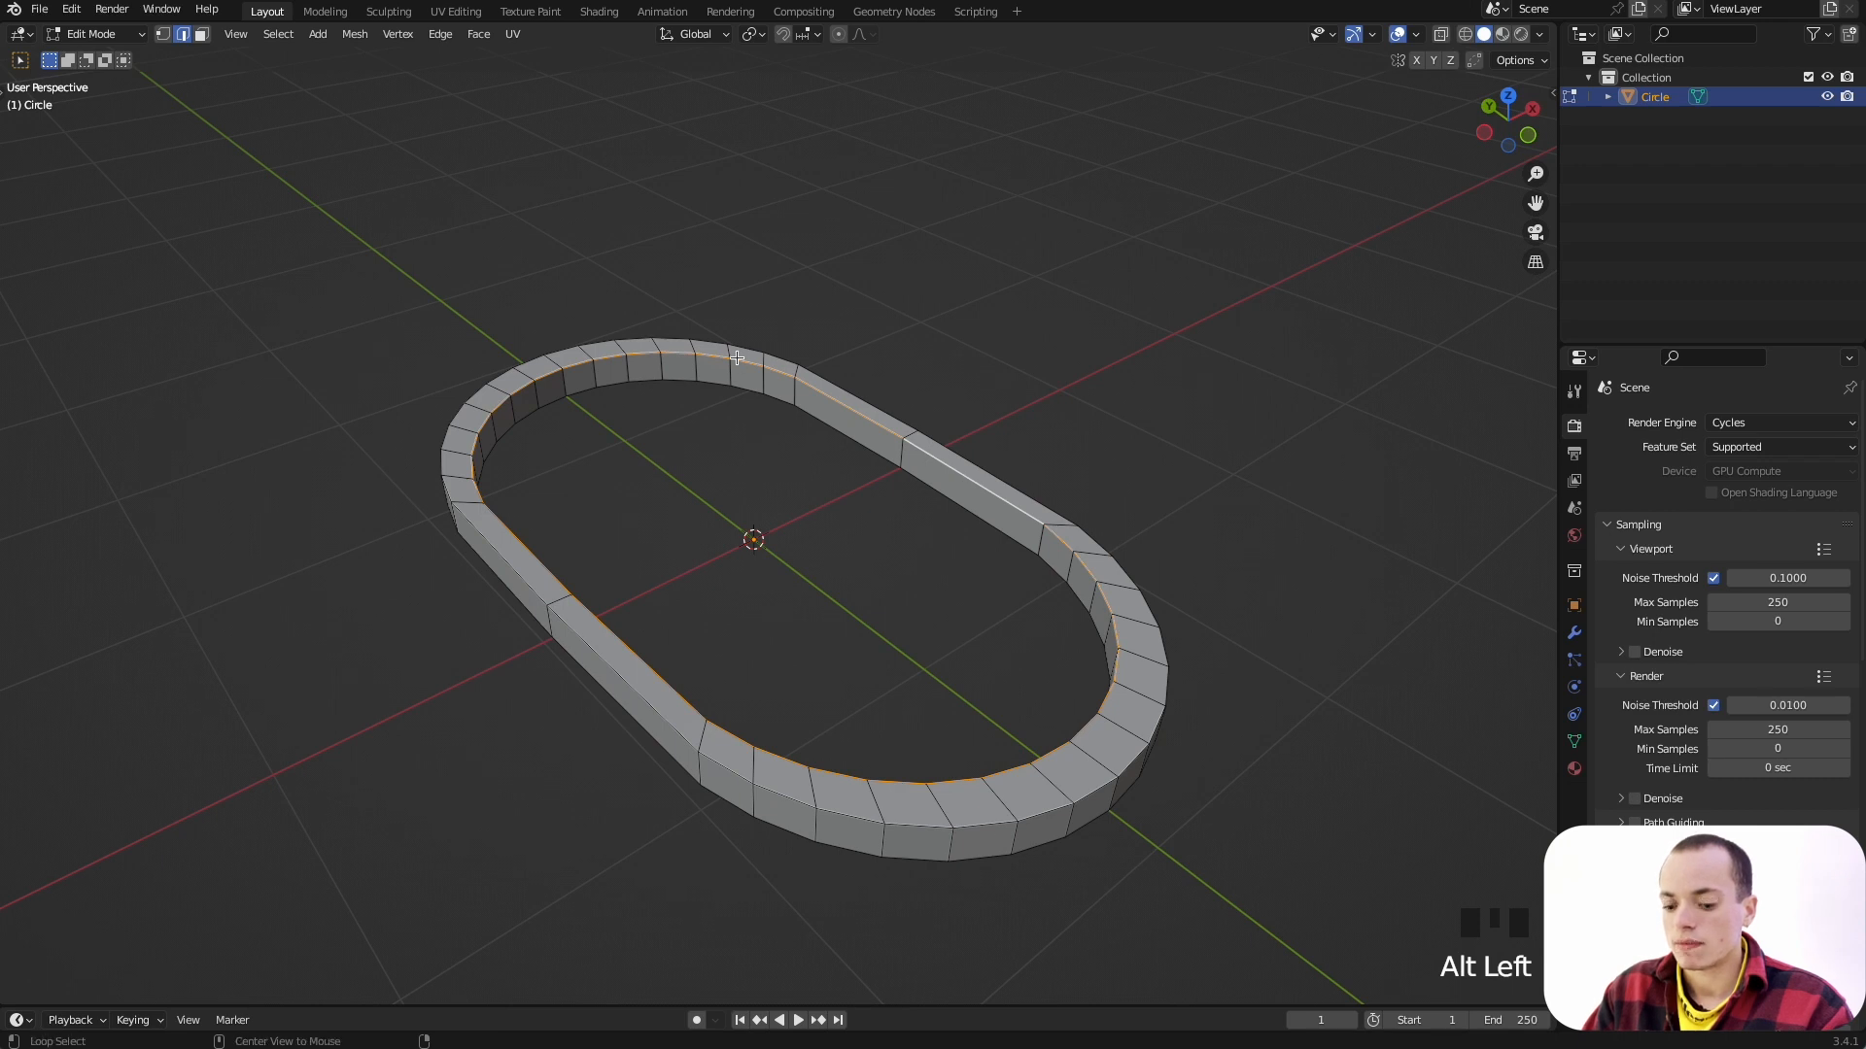
pyautogui.keyDown('alt'); pyautogui.keyDown('shift'); pyautogui.click(590, 648); pyautogui.keyUp('shift'); pyautogui.keyUp('alt')
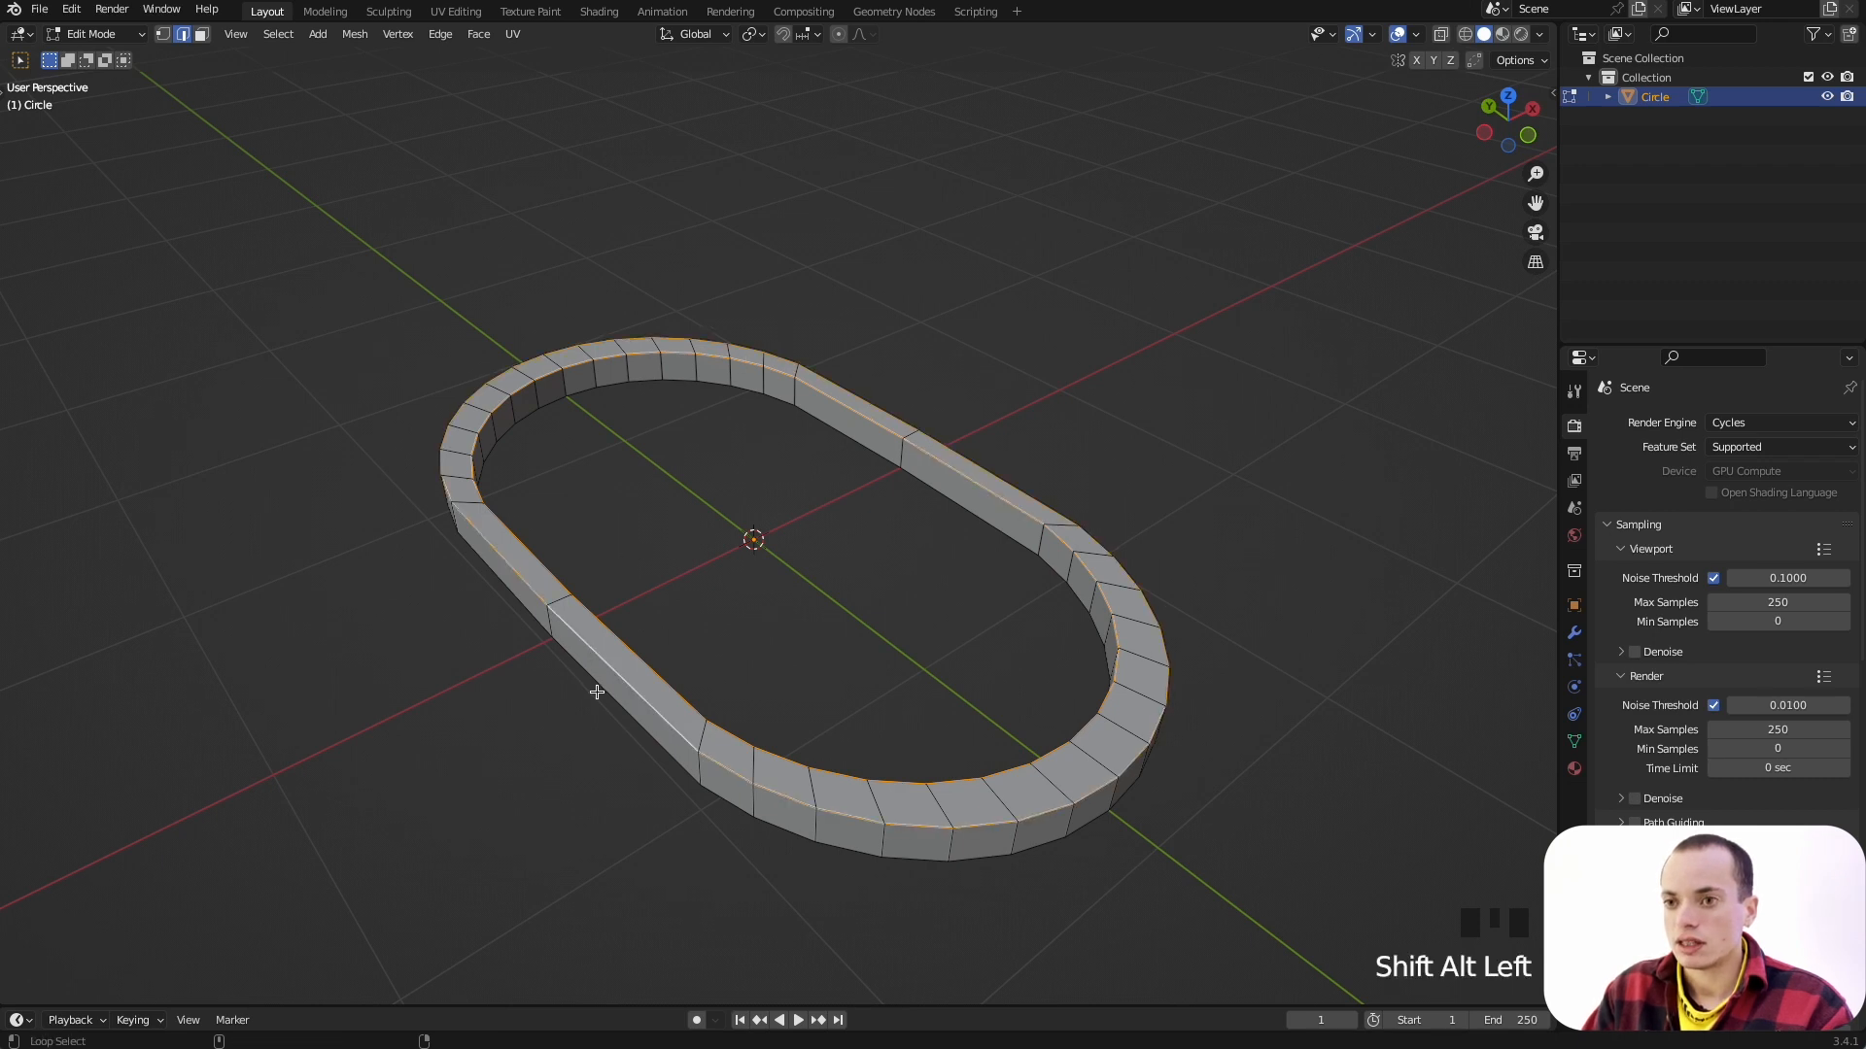
pyautogui.keyDown('alt'); pyautogui.keyDown('shift'); pyautogui.click(598, 691); pyautogui.keyUp('shift'); pyautogui.keyUp('alt')
pyautogui.keyDown('alt'); pyautogui.keyDown('shift'); pyautogui.click(976, 497); pyautogui.keyUp('shift'); pyautogui.keyUp('alt')
pyautogui.moveTo(918, 535); pyautogui.dragTo(909, 546, button='middle')
pyautogui.keyDown('super'); pyautogui.scroll(3, 908, 546); pyautogui.keyUp('super')
pyautogui.keyDown('shift'); pyautogui.scroll(-3, 908, 546); pyautogui.keyUp('shift')
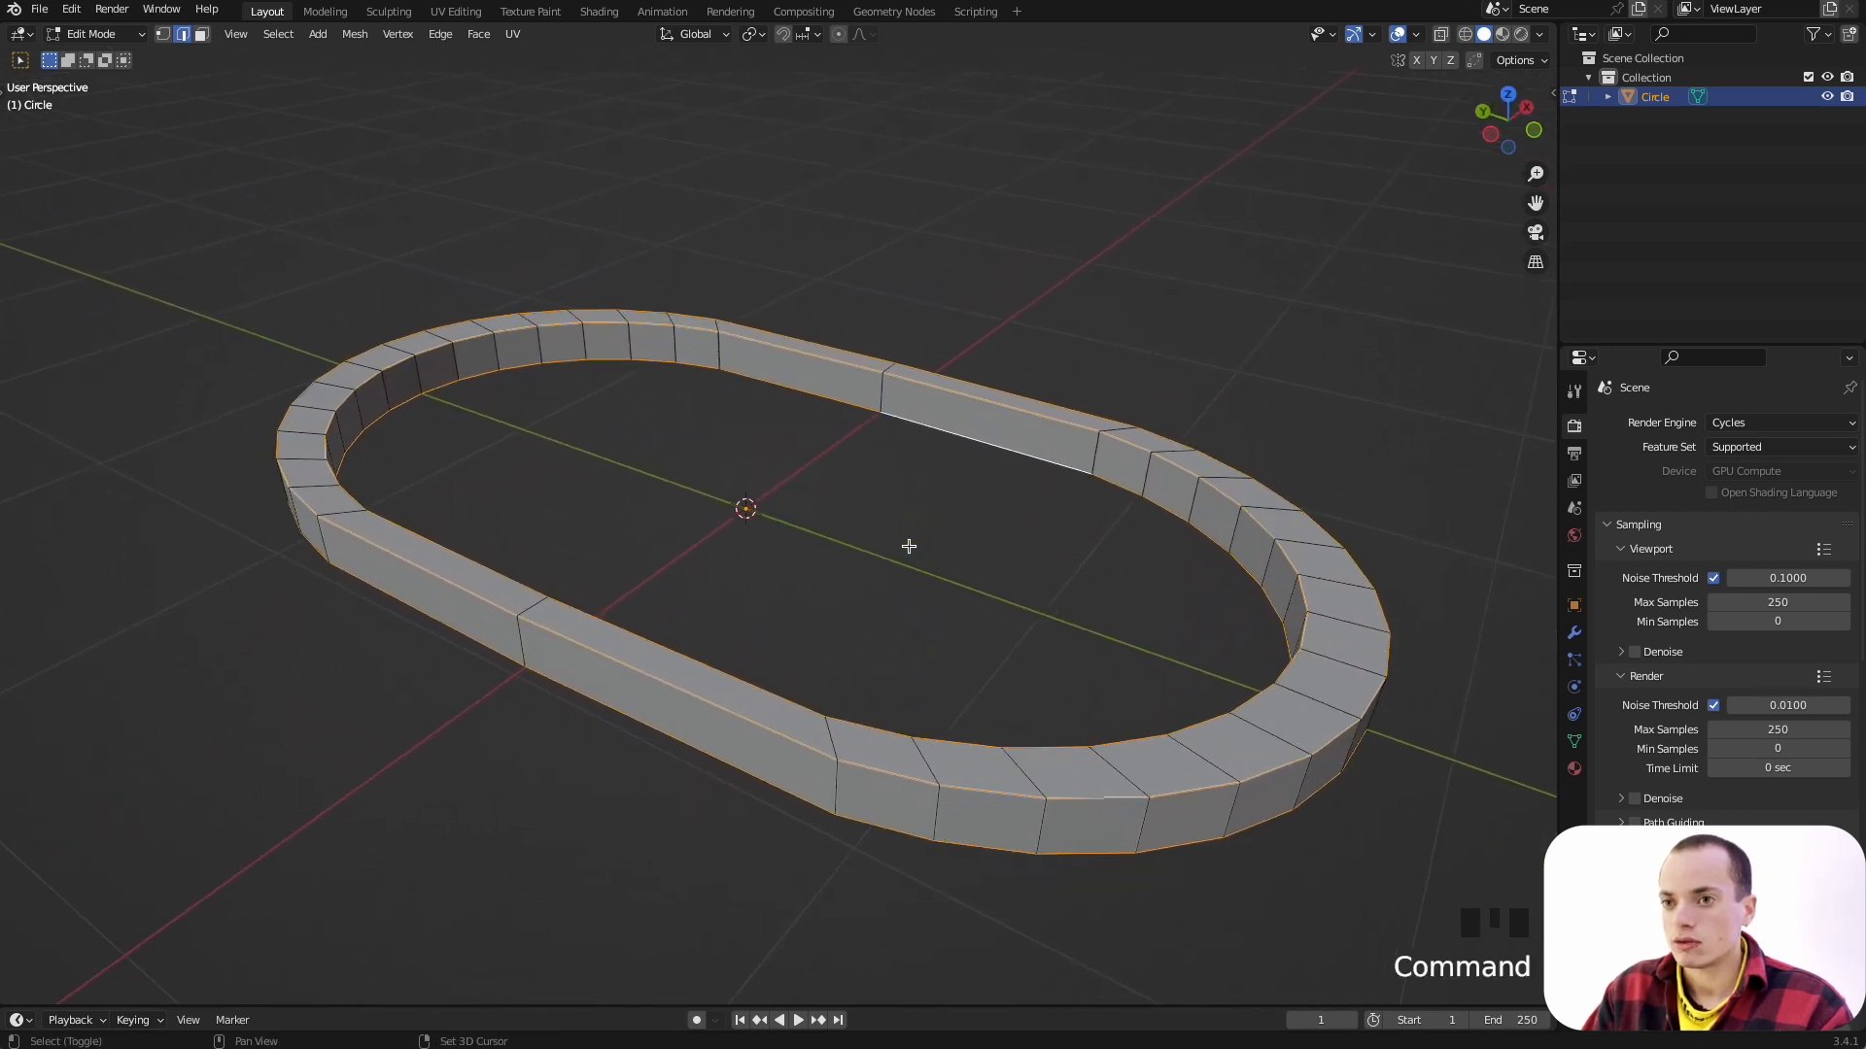
# Step: Bevel the selected edge loops to the maximum width with Clamp Overlap on and 6 segments to round the link's profile
pyautogui.hotkey('ctrl', 'b')
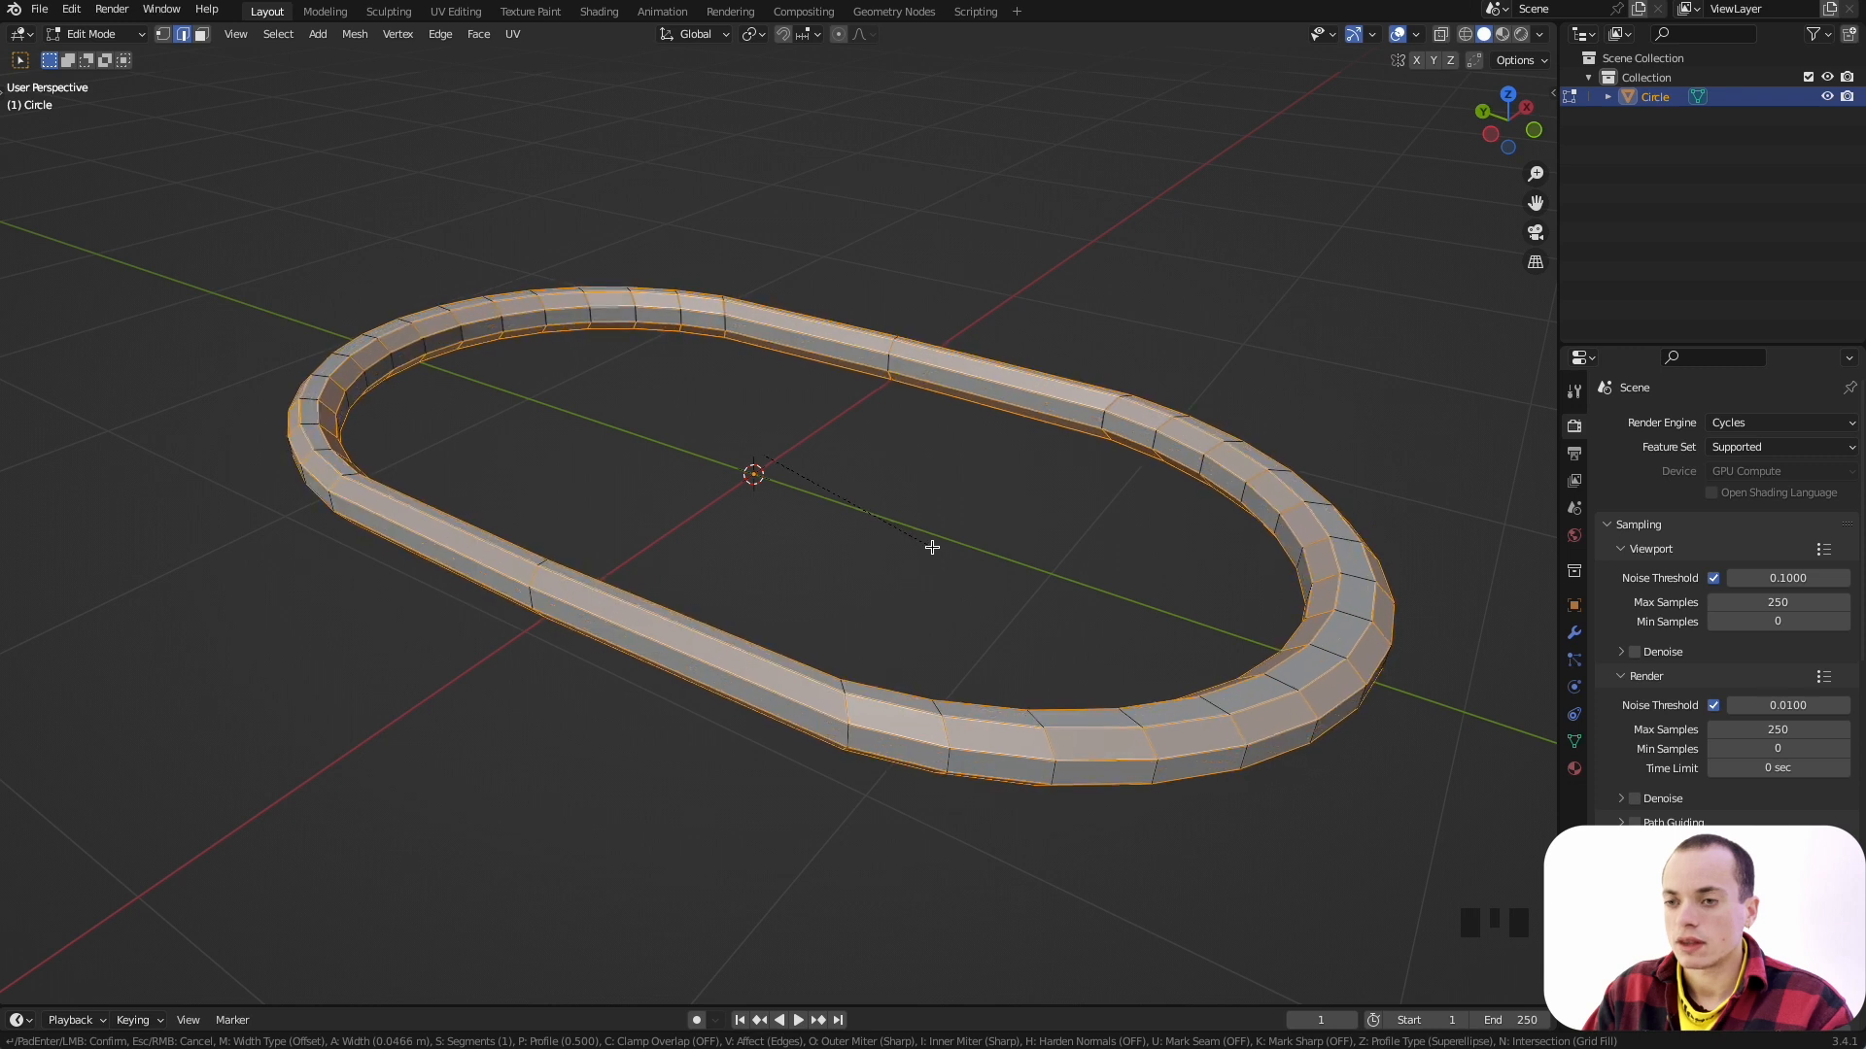
pyautogui.press('c')
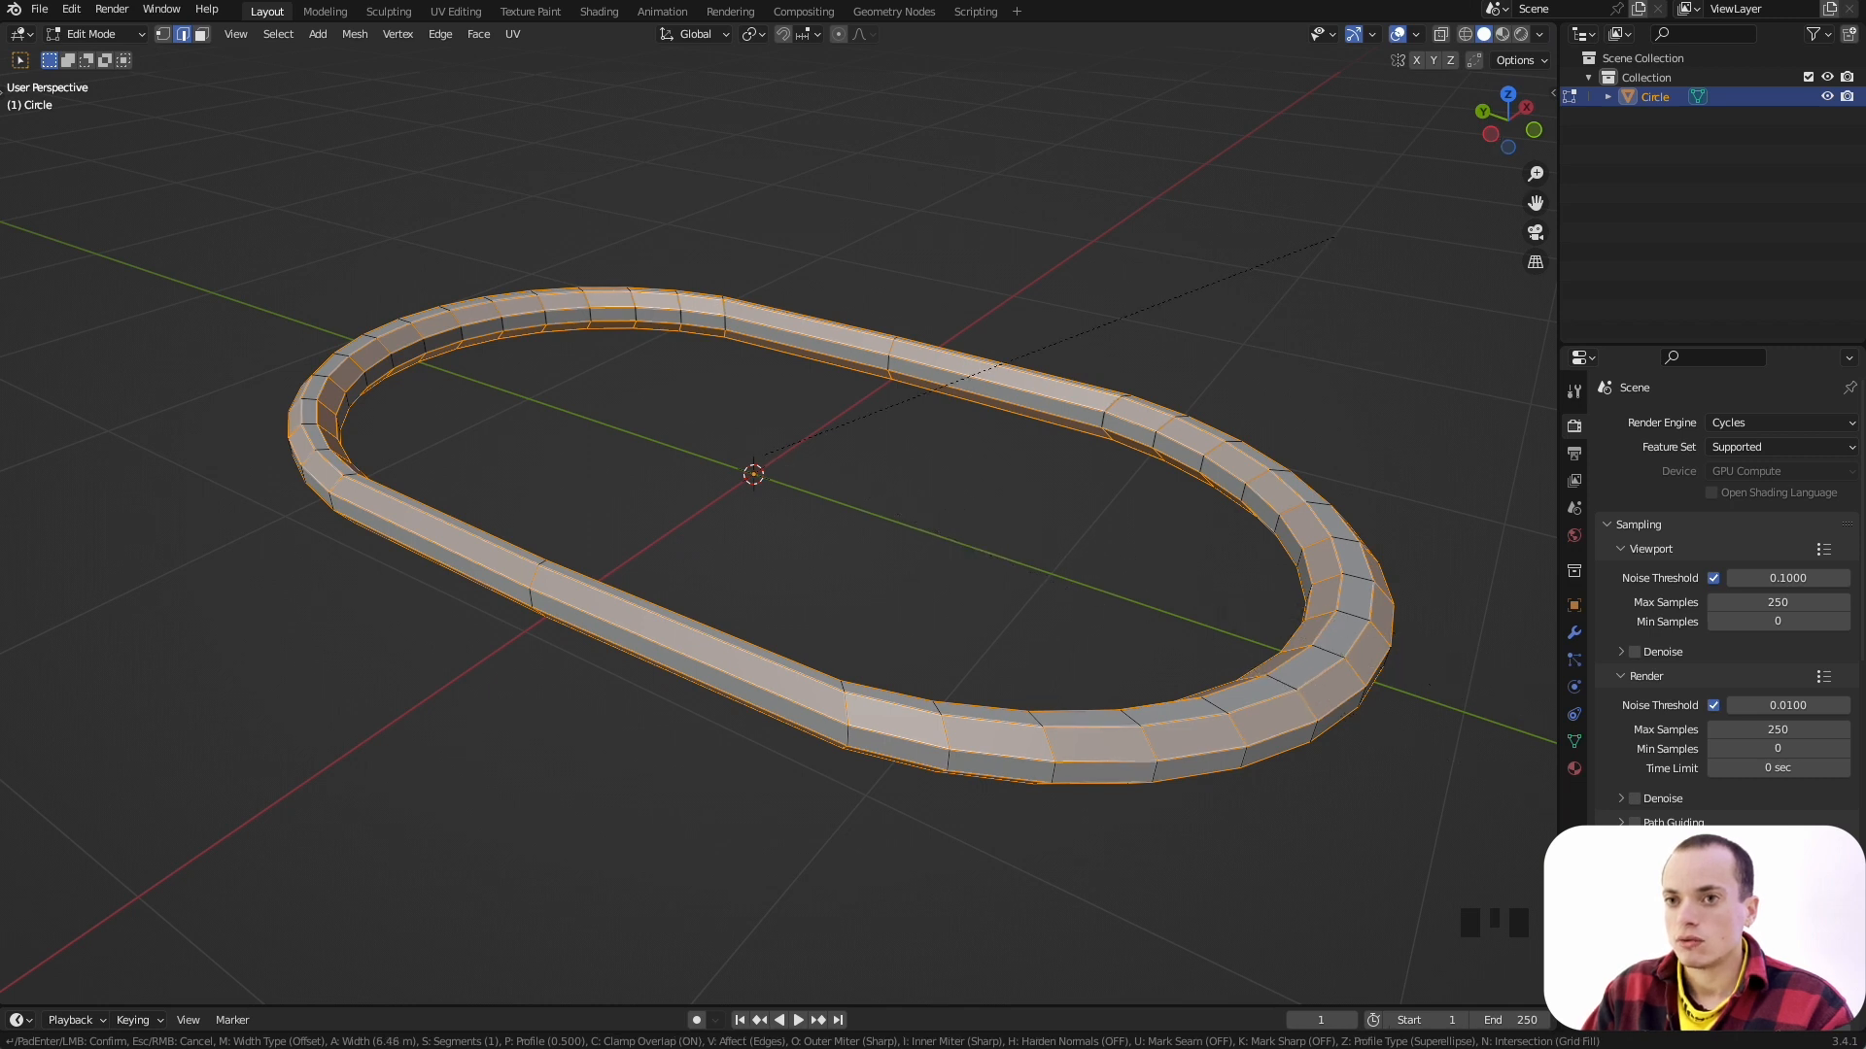
pyautogui.scroll(4, 1333, 236)
pyautogui.scroll(1, 1333, 237)
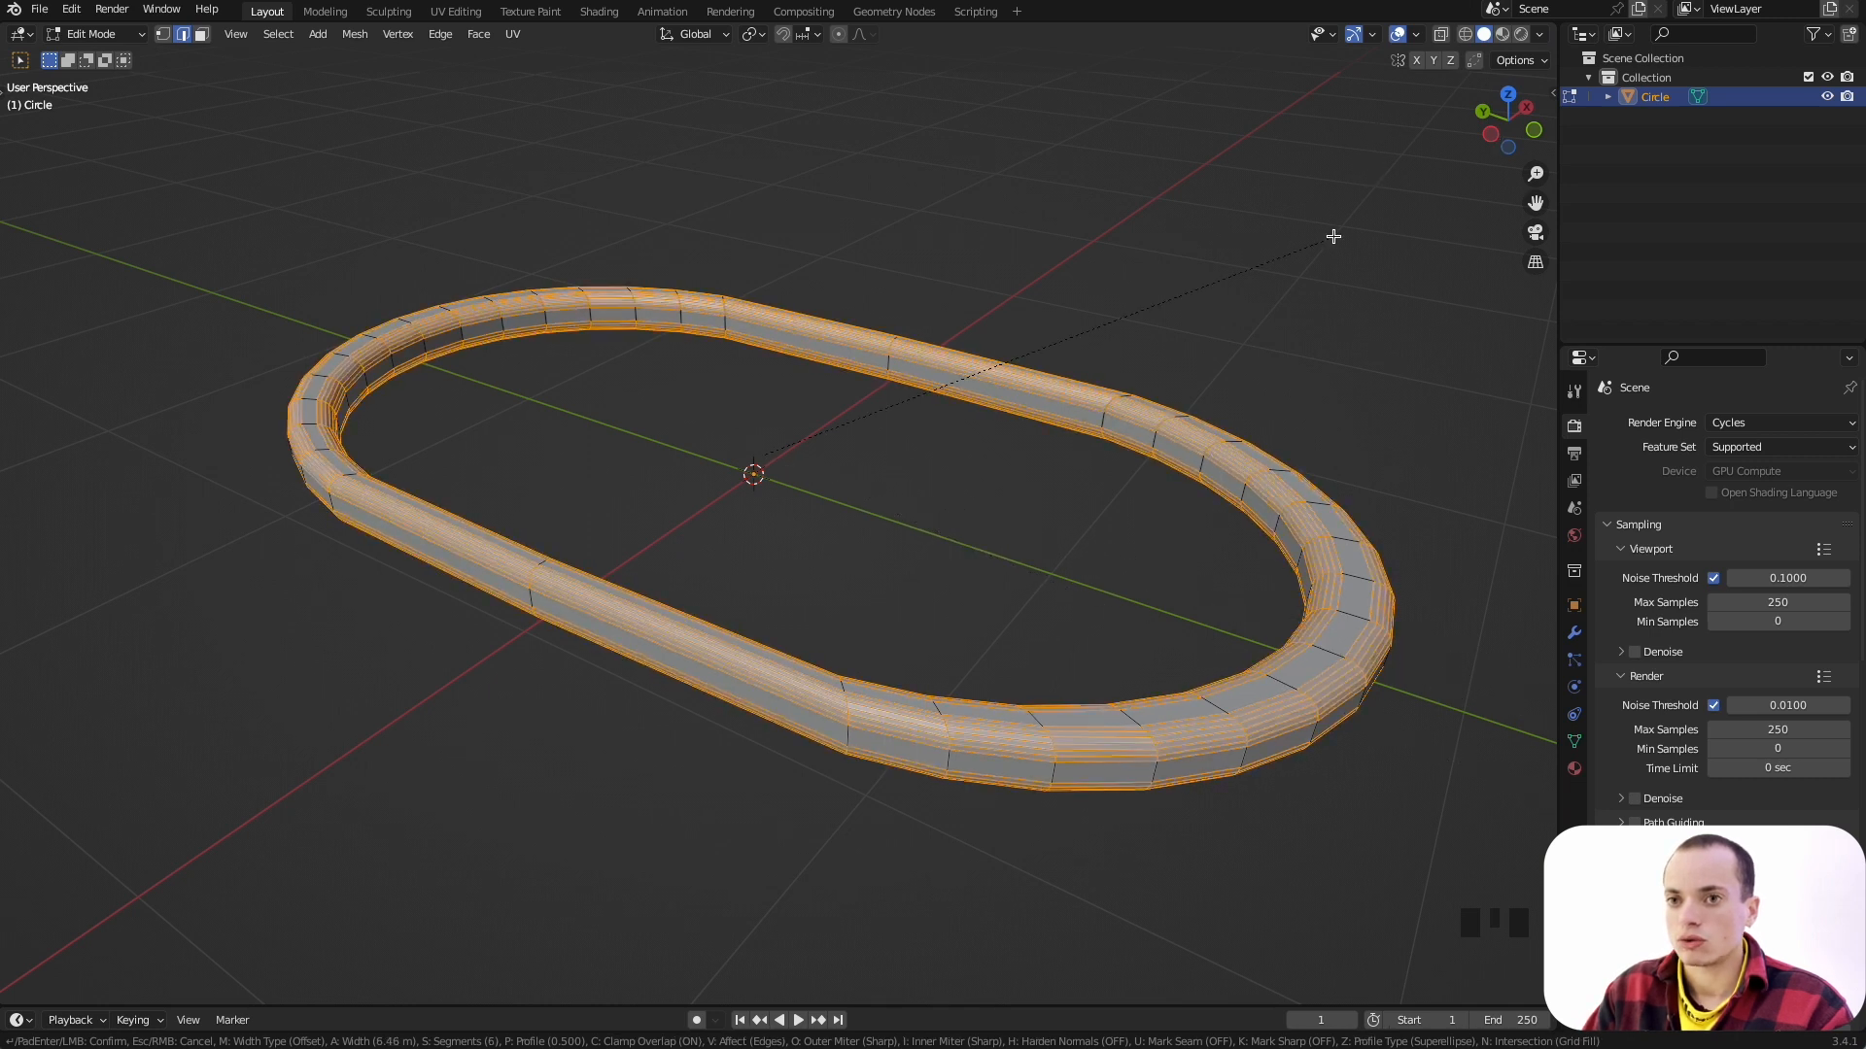
pyautogui.scroll(-1, 1334, 236)
pyautogui.scroll(1, 1333, 237)
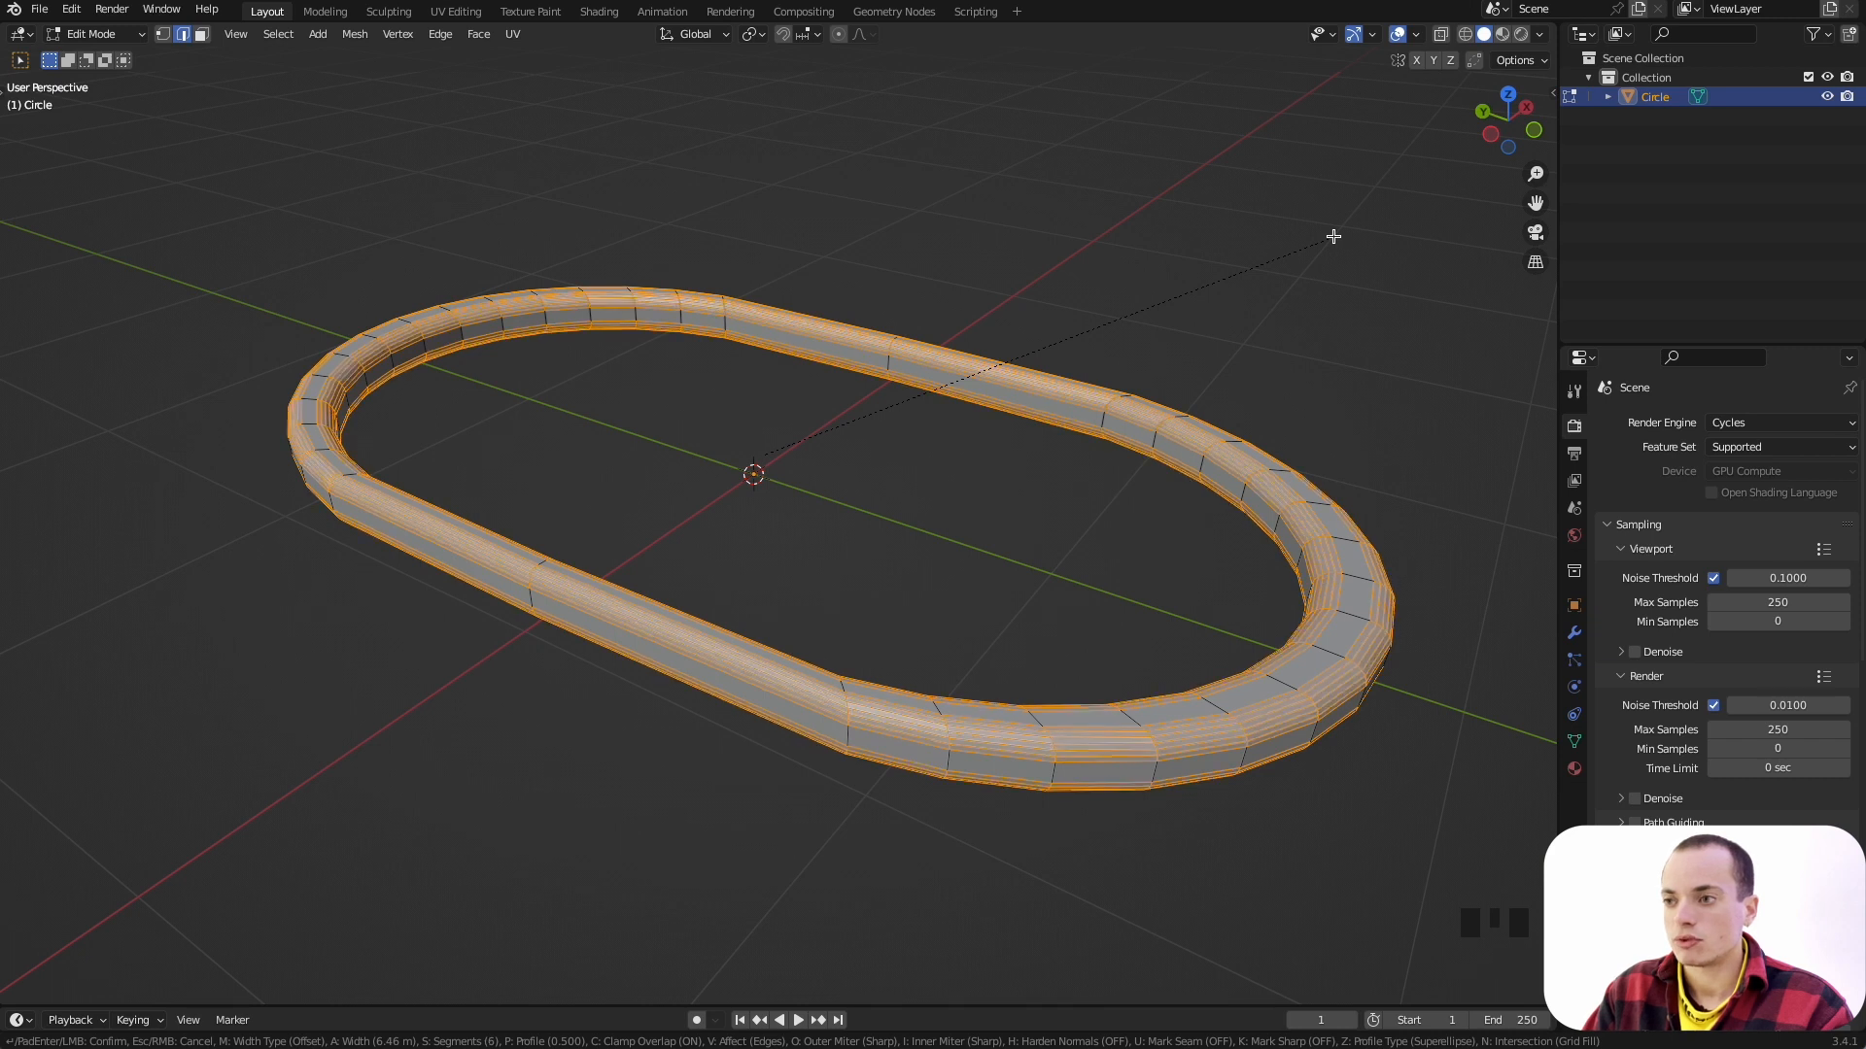
pyautogui.click(1333, 237)
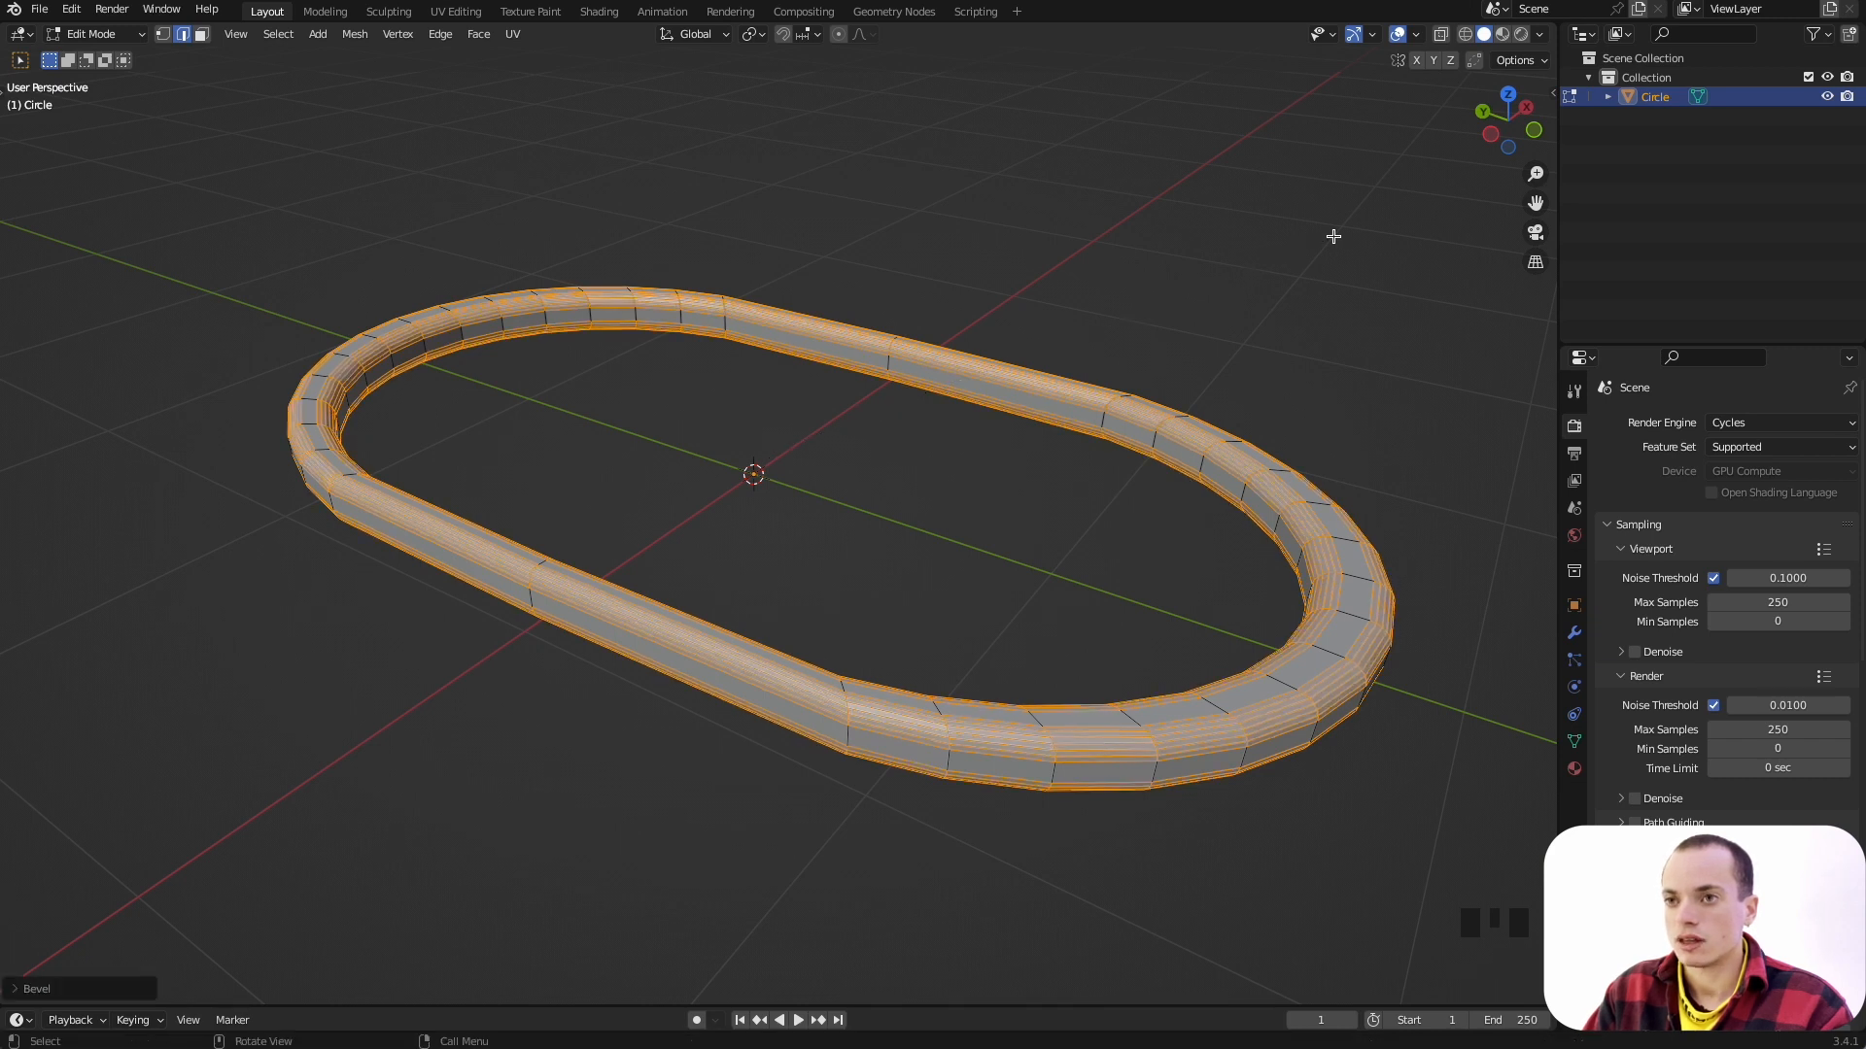
# Step: Return to Object Mode and apply Shade Auto Smooth to the link
pyautogui.moveTo(1154, 346); pyautogui.dragTo(1112, 406, button='middle')
pyautogui.press('Tab')
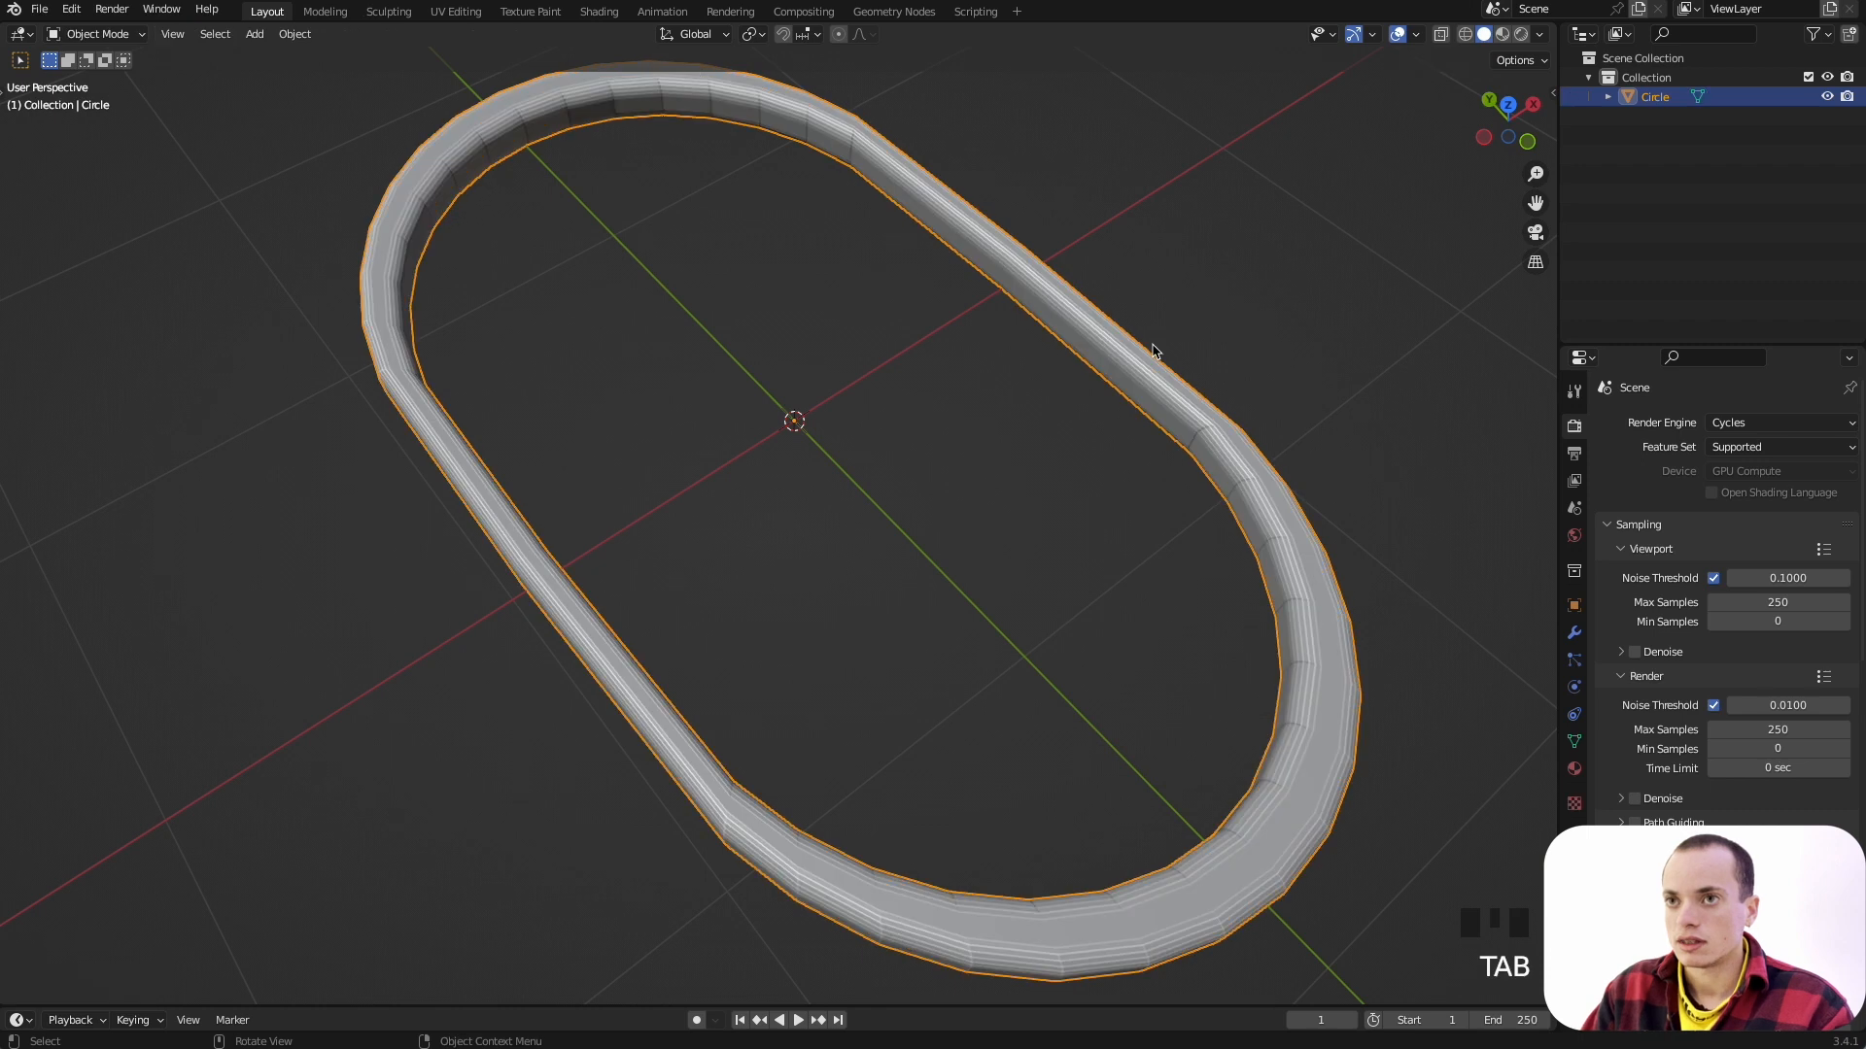
pyautogui.keyDown('super'); pyautogui.scroll(-10, 1152, 345); pyautogui.keyUp('super')
pyautogui.scroll(-5, 1152, 345)
pyautogui.scroll(3, 1153, 344)
pyautogui.scroll(4, 1155, 351)
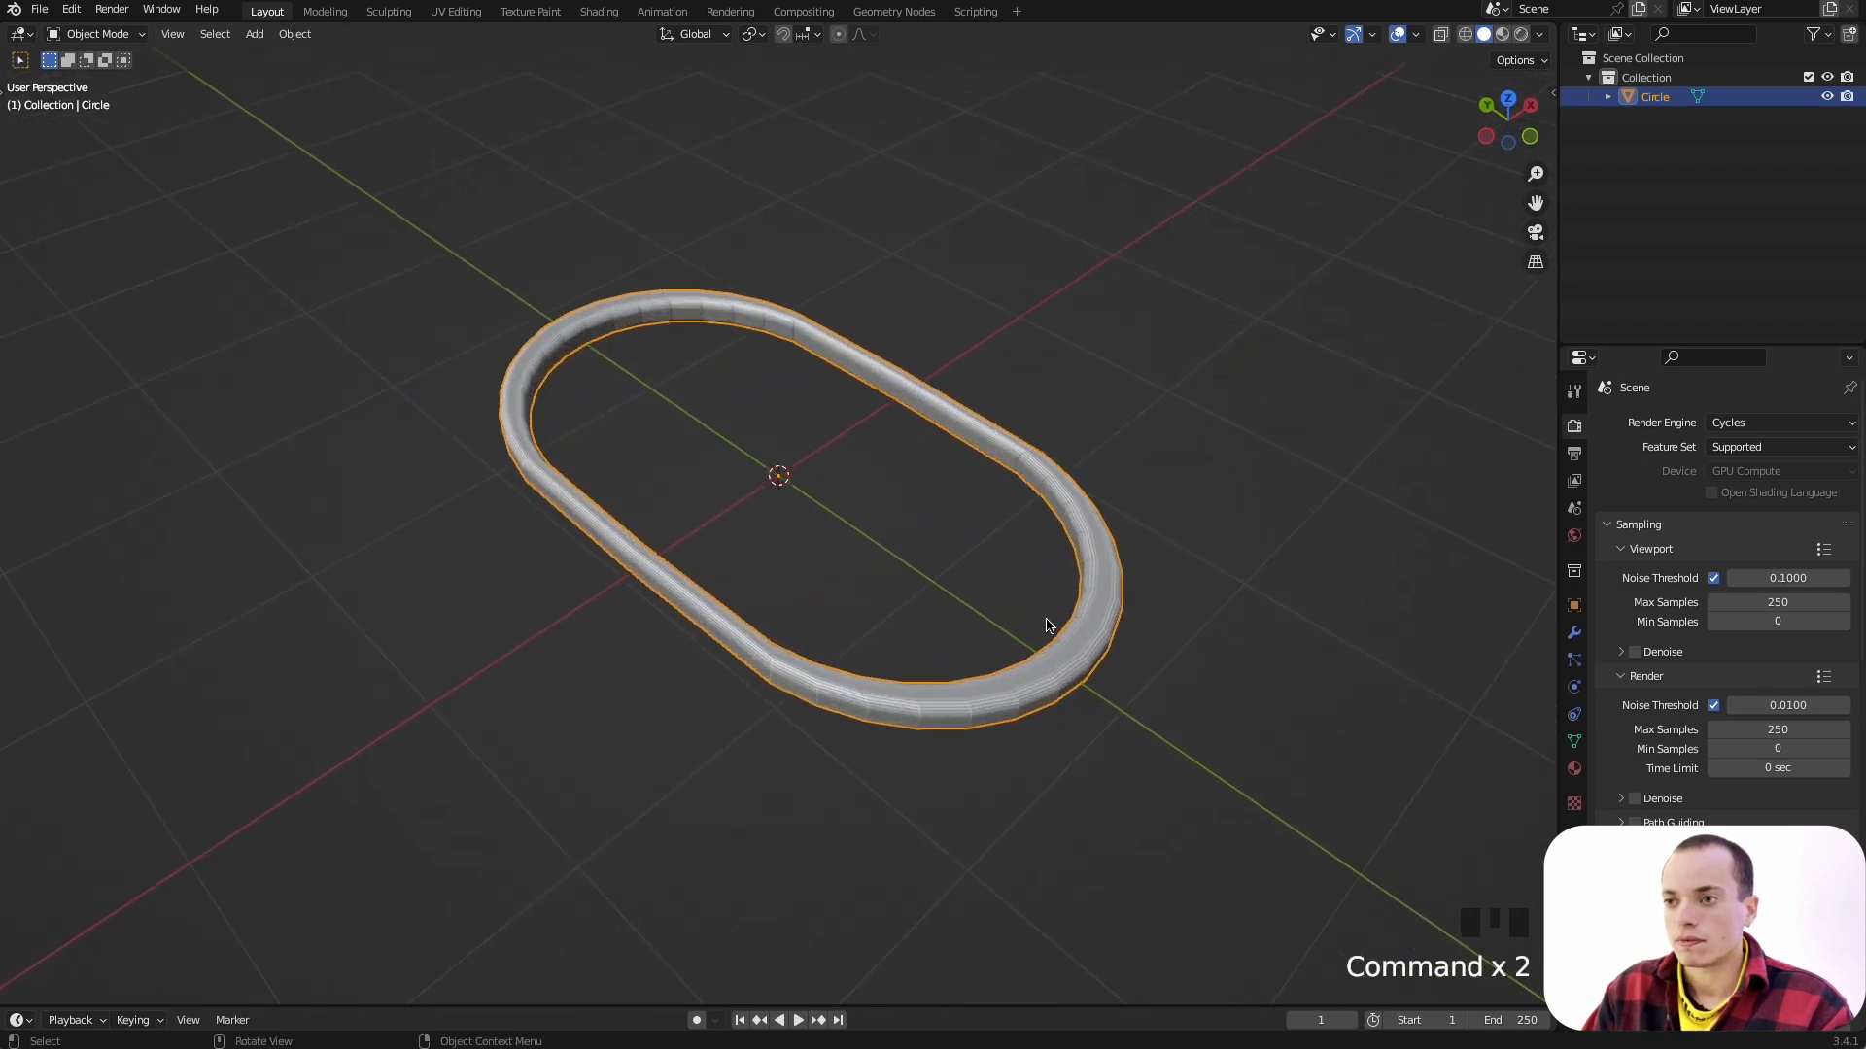
pyautogui.rightClick(1028, 678)
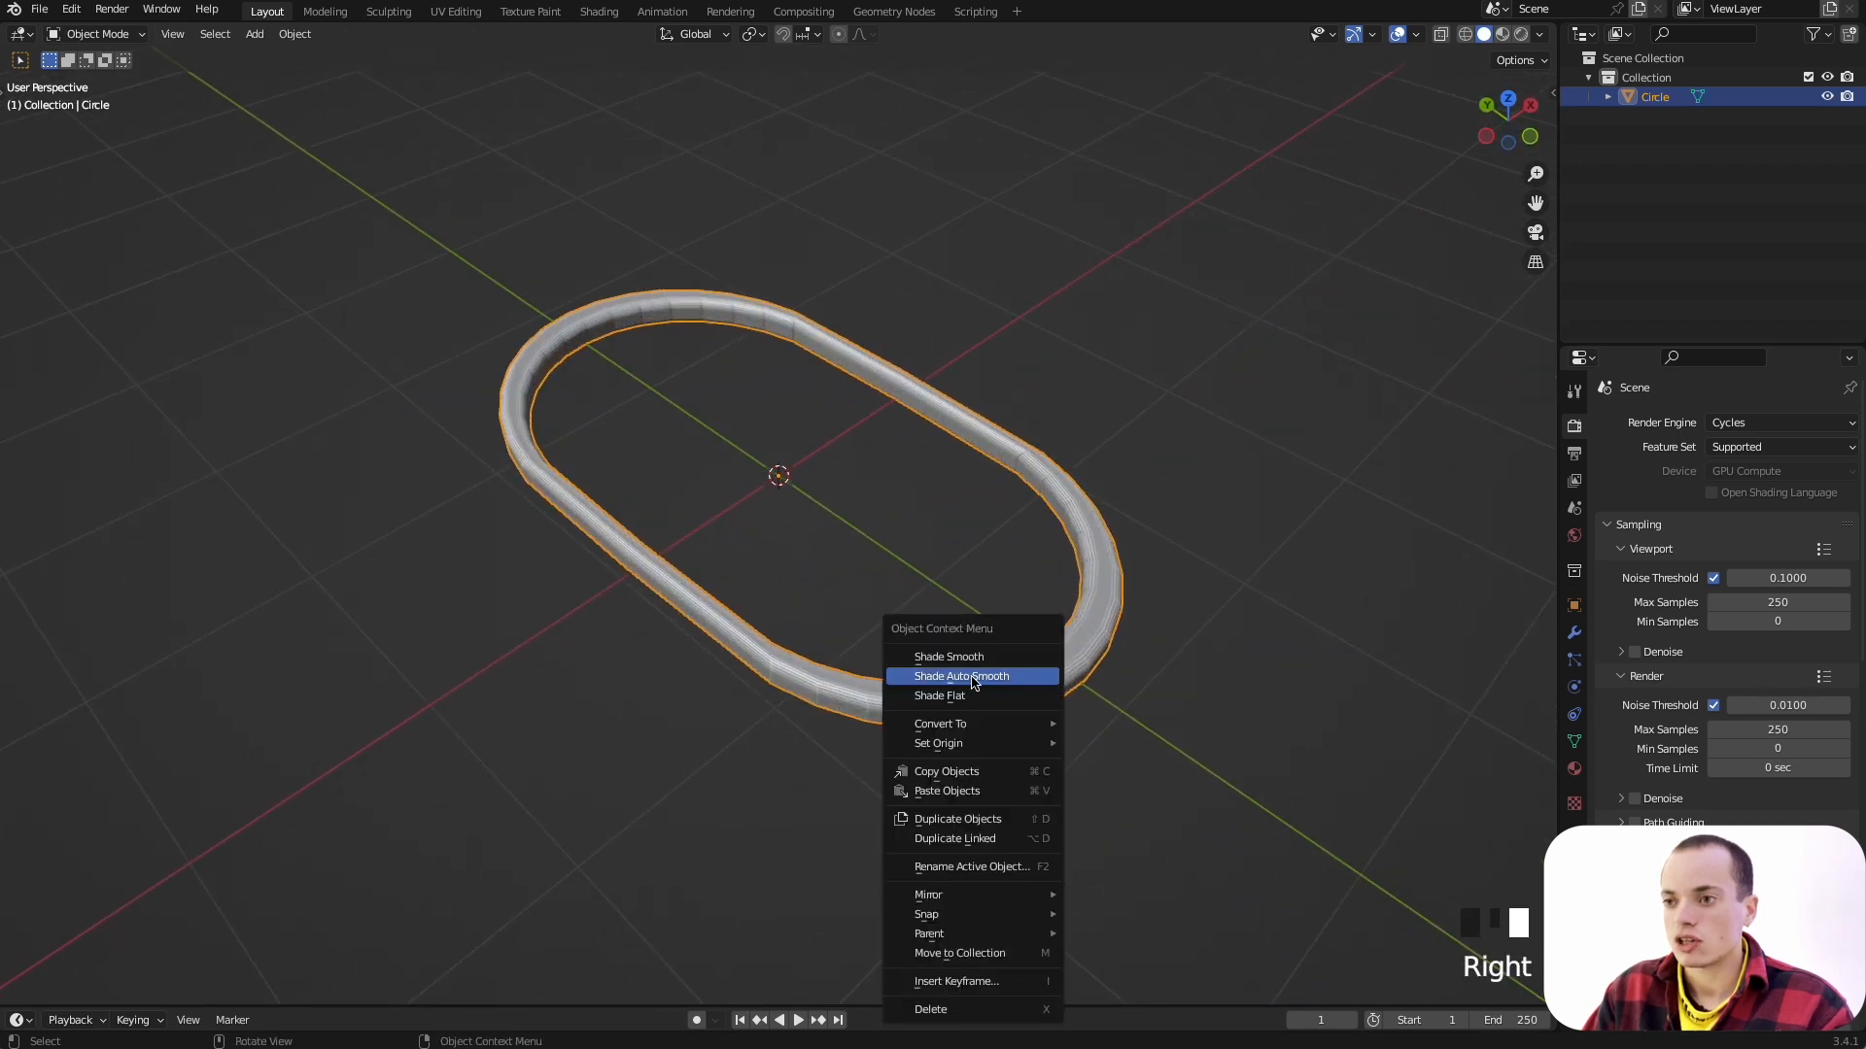
pyautogui.click(981, 676)
pyautogui.scroll(-5, 1063, 641)
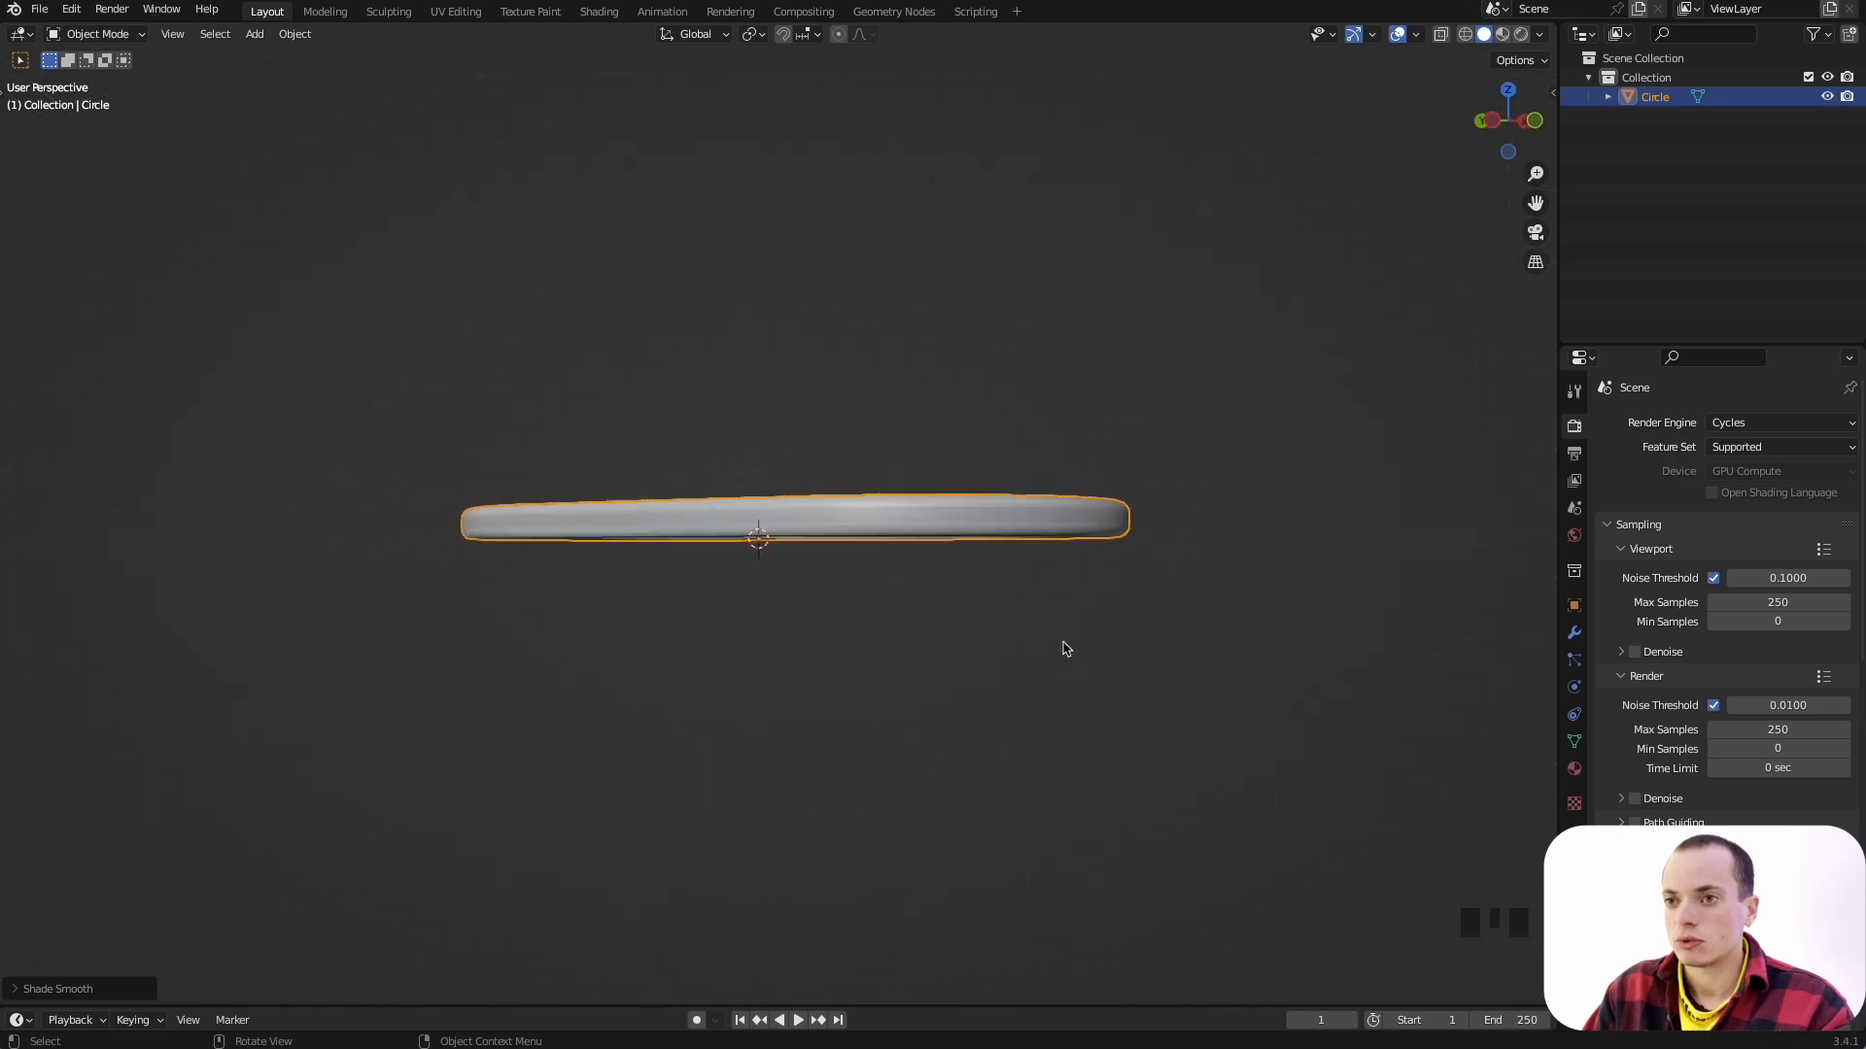
pyautogui.scroll(7, 1063, 641)
pyautogui.keyDown('super'); pyautogui.scroll(-5, 1063, 641); pyautogui.keyUp('super')
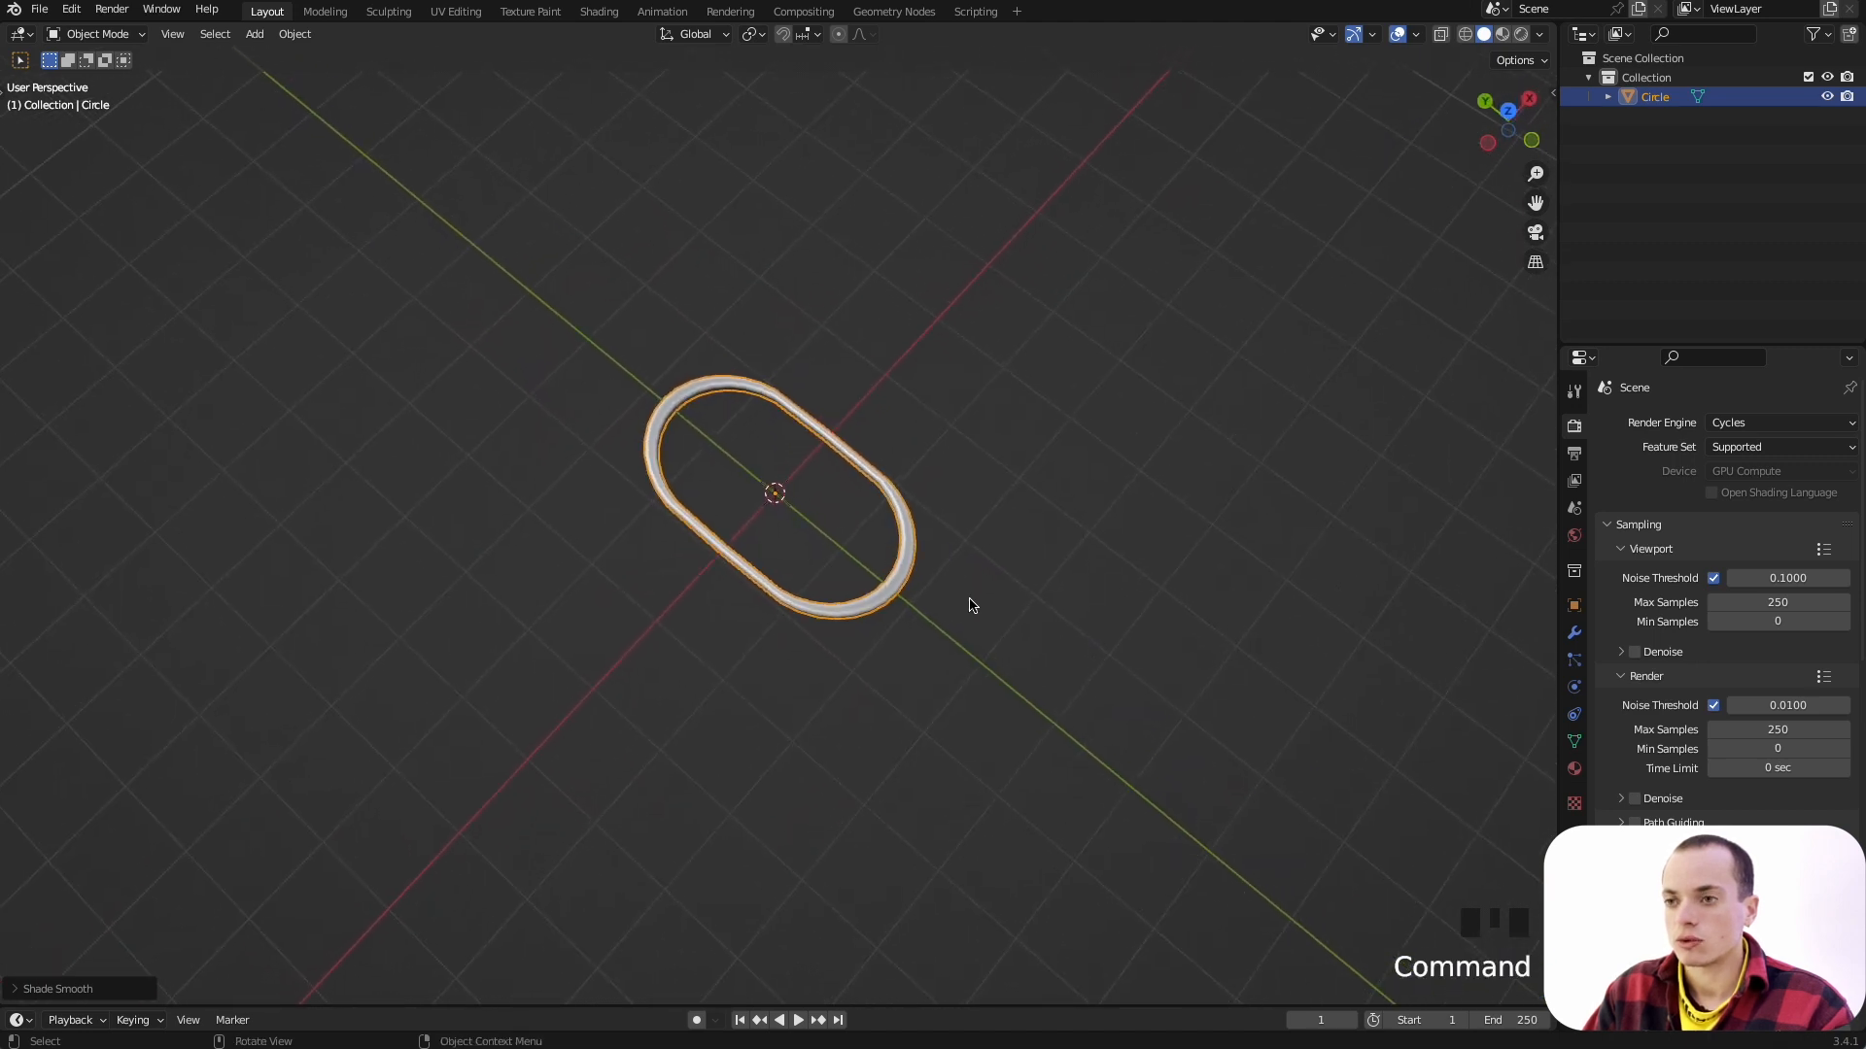
# Step: Duplicate the link and move the copy about 3.15 m in the negative Y direction so the two ends overlap
pyautogui.click(900, 591)
pyautogui.keyDown('super'); pyautogui.scroll(3, 948, 630); pyautogui.keyUp('super')
pyautogui.keyDown('super'); pyautogui.scroll(5, 948, 633); pyautogui.keyUp('super')
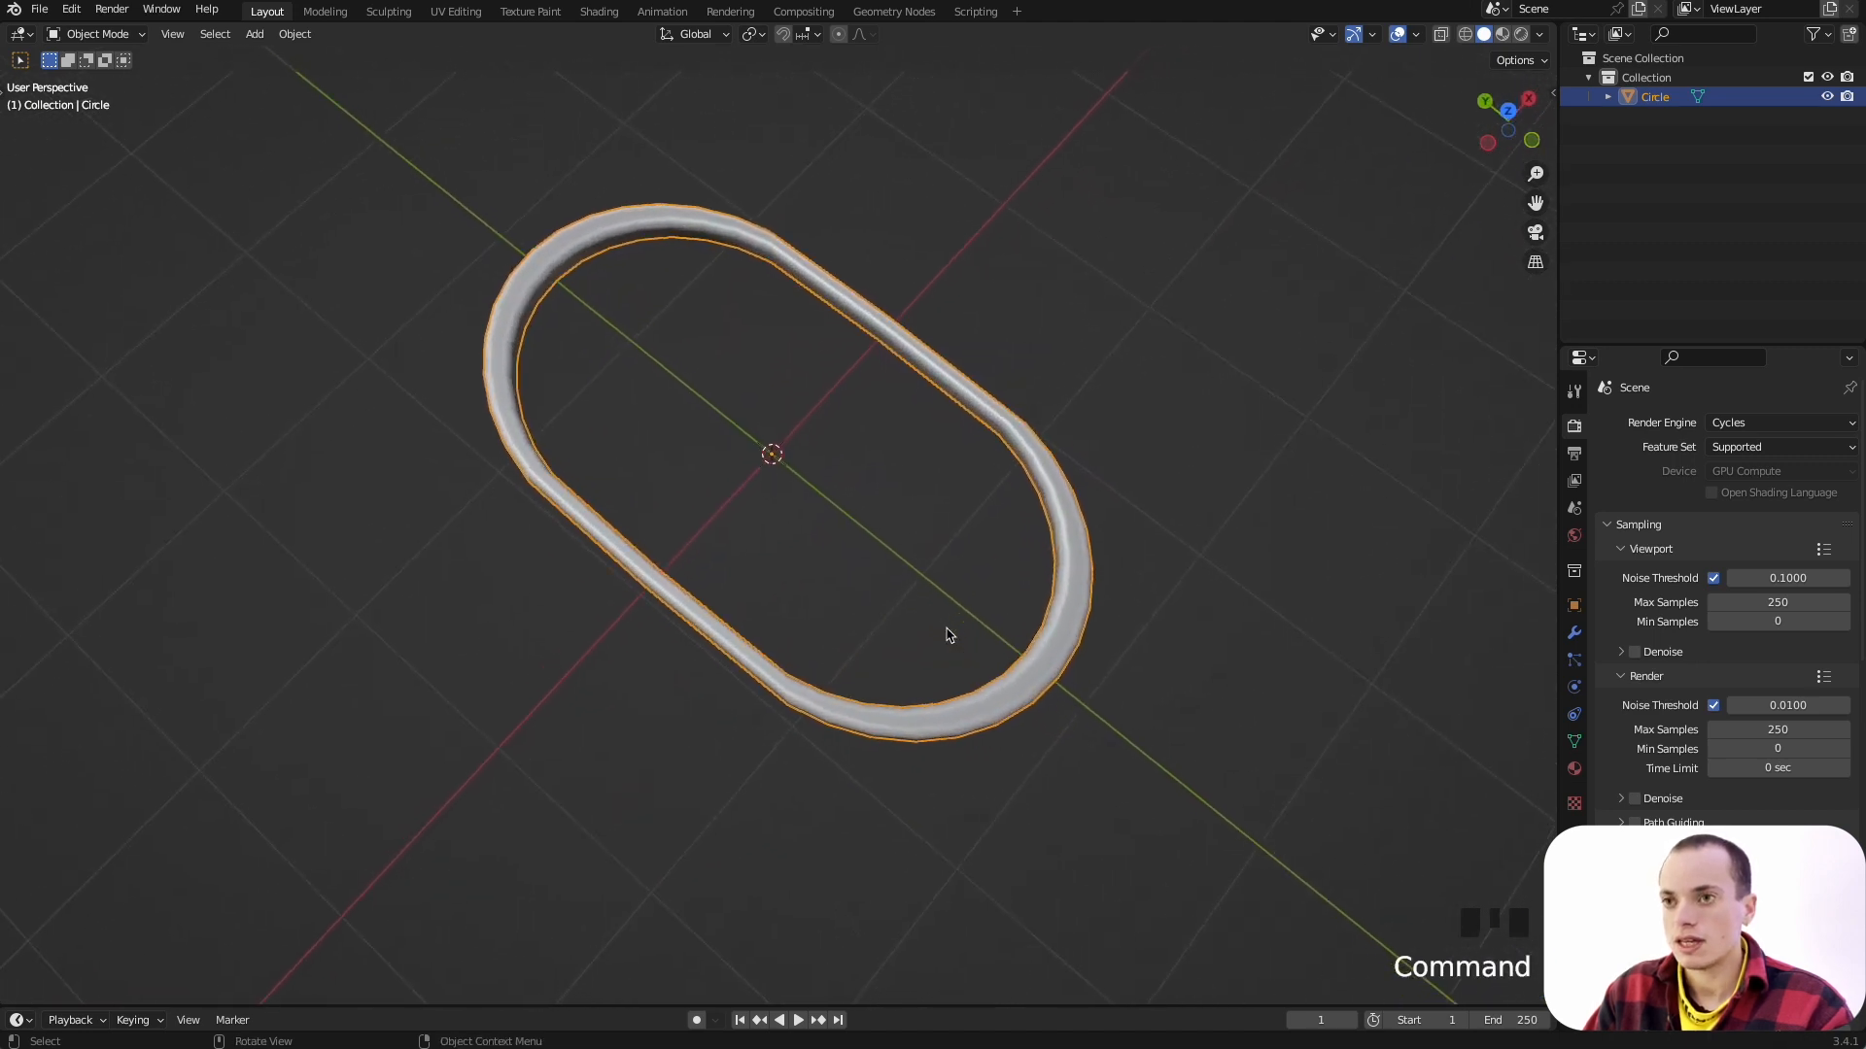
pyautogui.scroll(-5, 947, 632)
pyautogui.keyDown('shift'); pyautogui.hscroll(3, 947, 633); pyautogui.keyUp('shift')
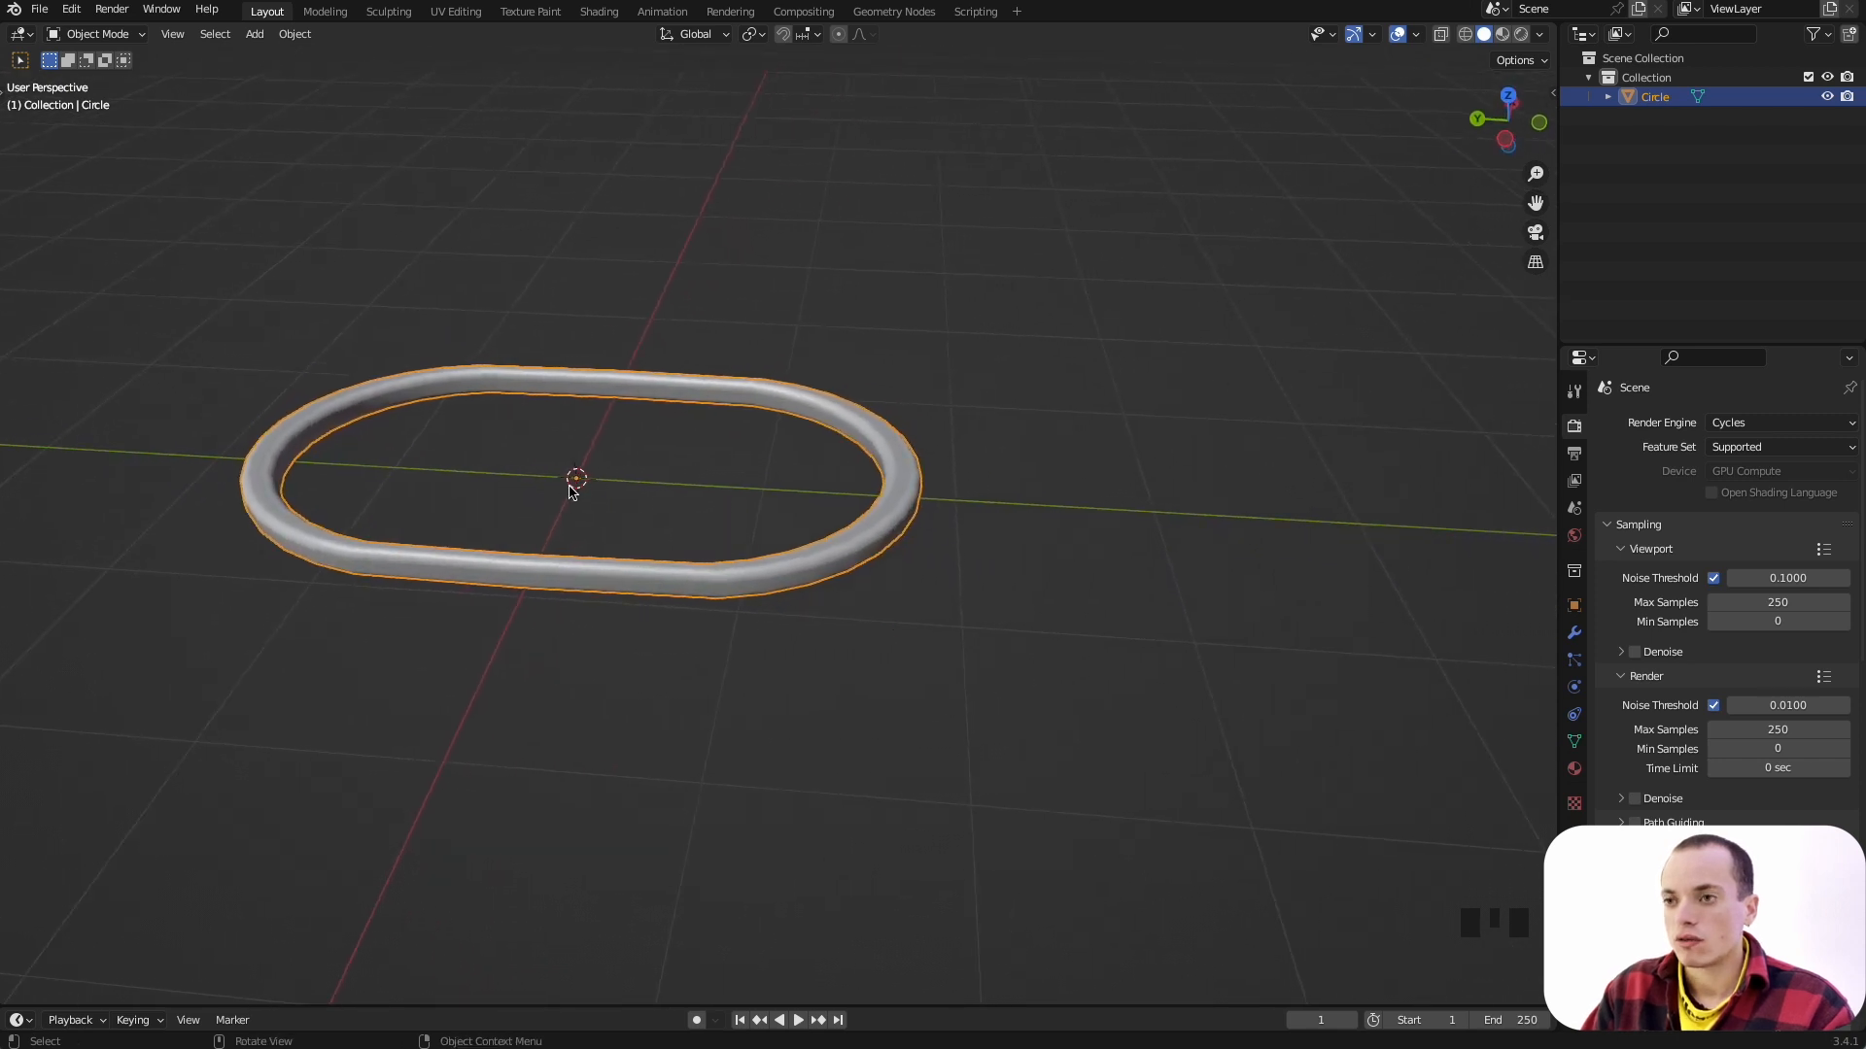
pyautogui.keyDown('super'); pyautogui.scroll(-3, 1311, 583); pyautogui.keyUp('super')
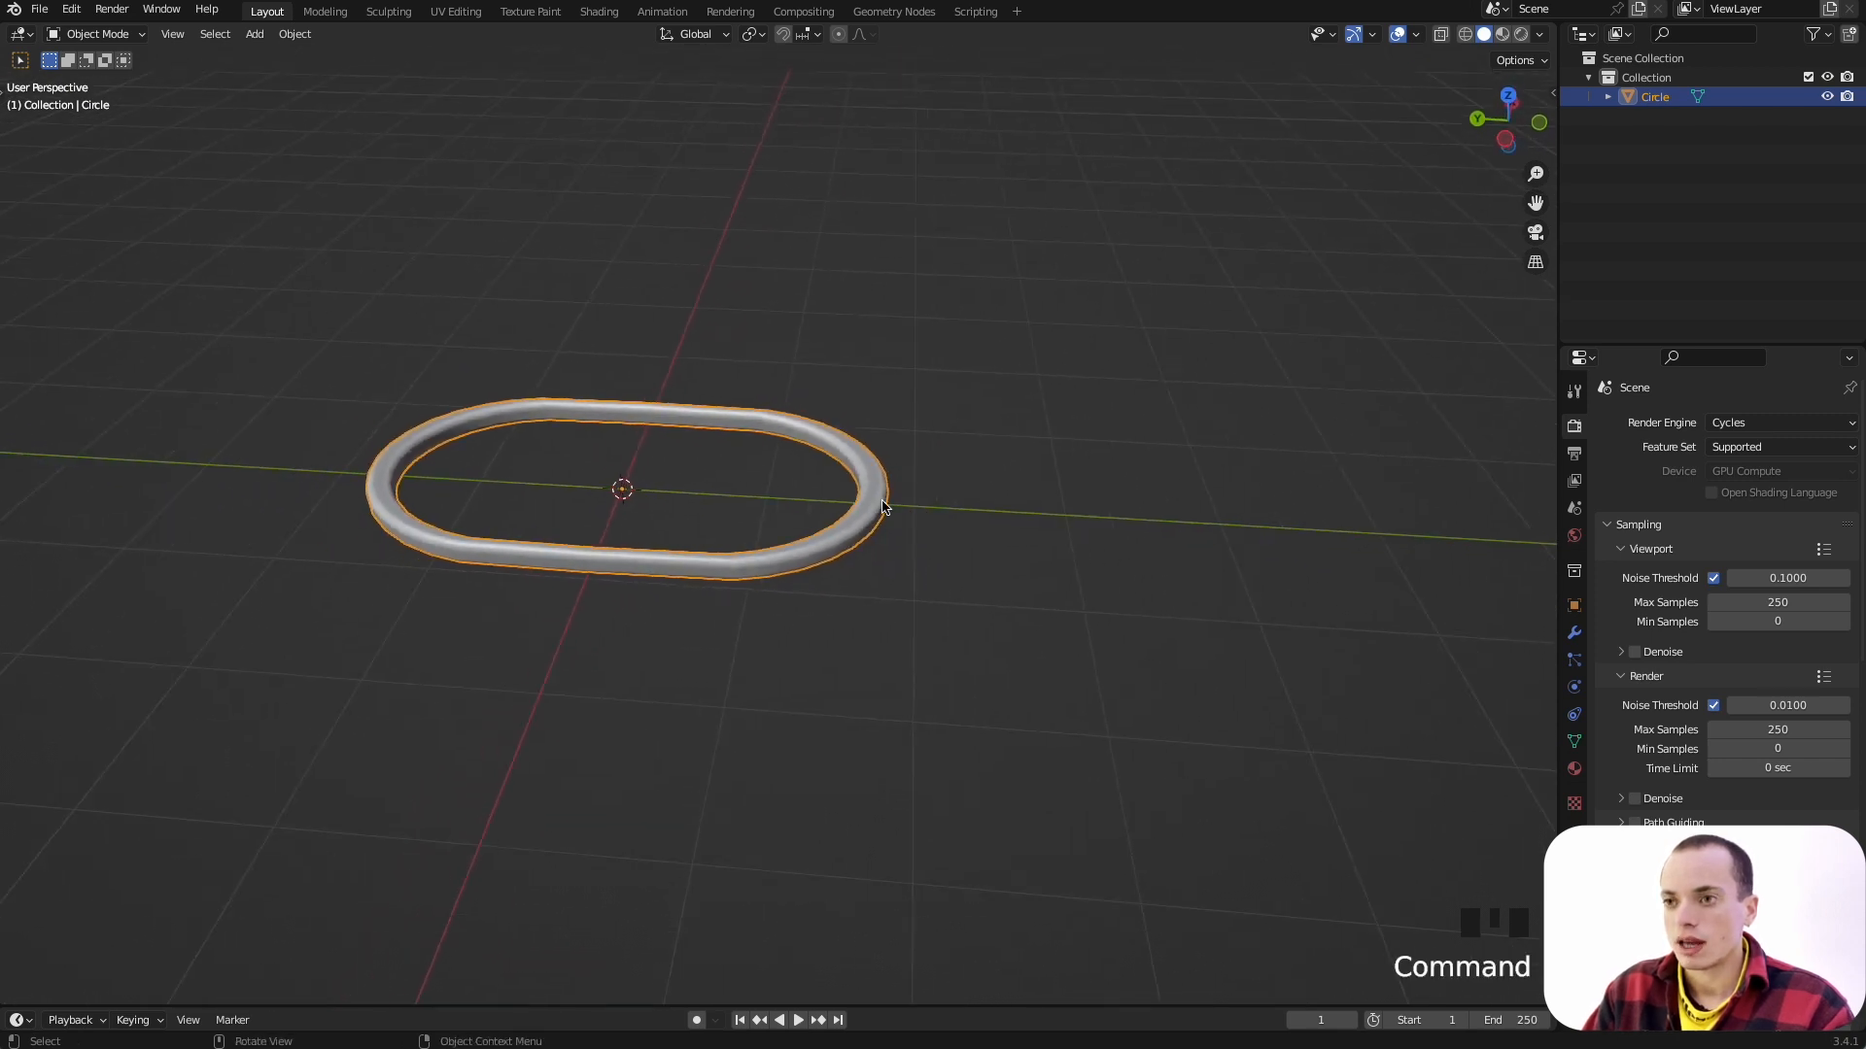
pyautogui.keyDown('shift'); pyautogui.hscroll(3, 1057, 497); pyautogui.keyUp('shift')
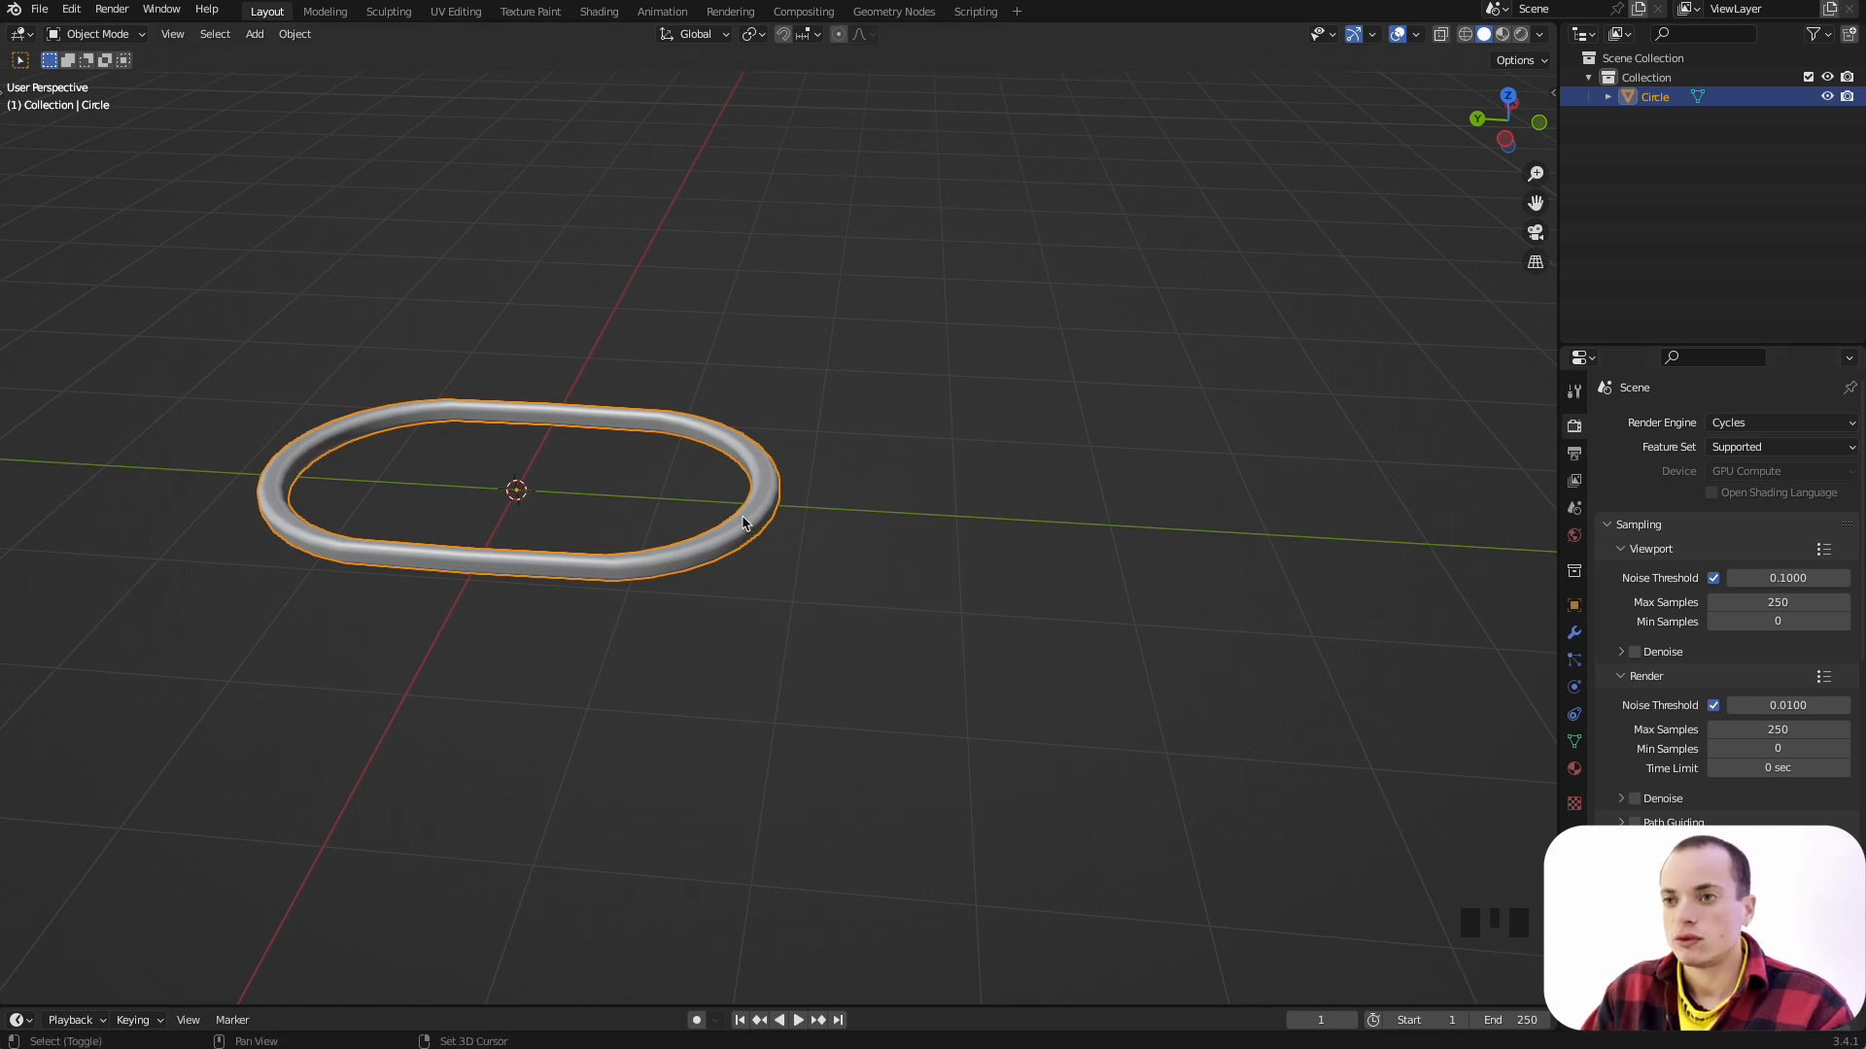
pyautogui.hotkey('shift', 'd')
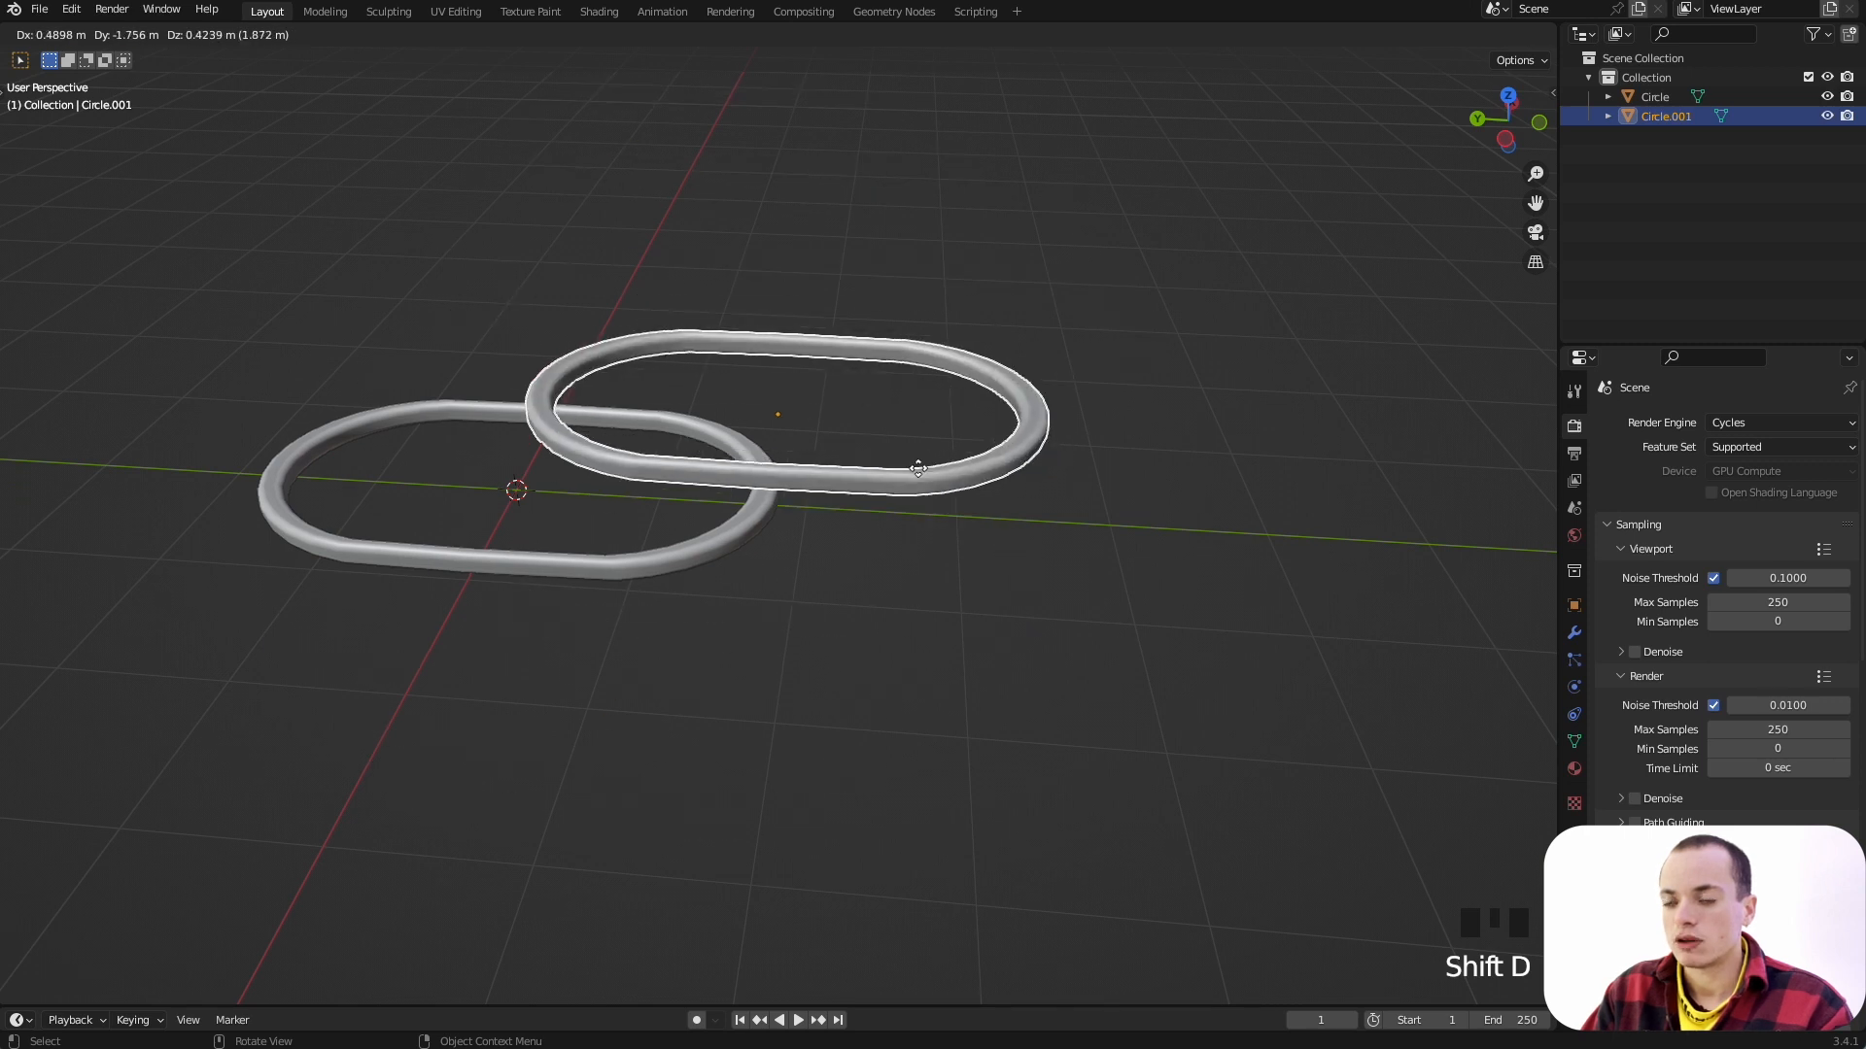
pyautogui.press('y')
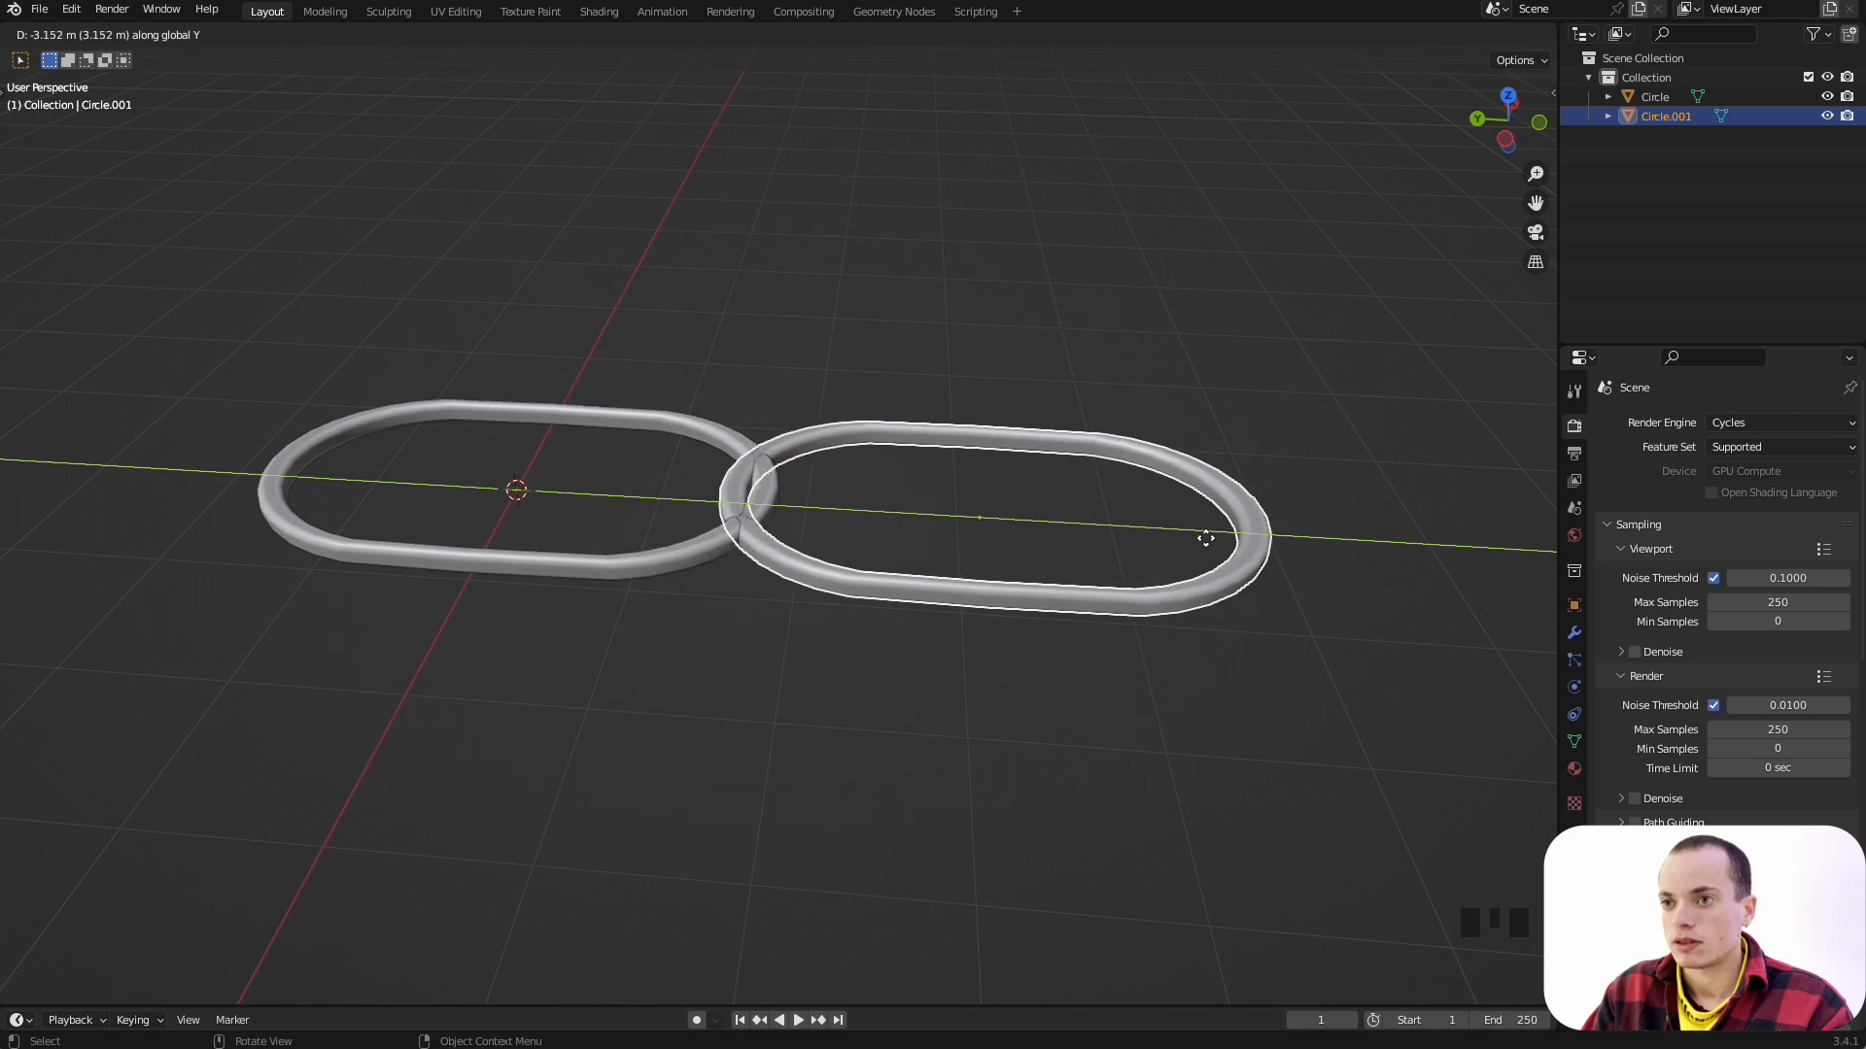
pyautogui.click(1208, 540)
# Step: Rotate the duplicated link slightly around the Y axis so it tilts against the first link
pyautogui.keyDown('ctrl'); pyautogui.scroll(3, 862, 497); pyautogui.keyUp('ctrl')
pyautogui.hscroll(10, 988, 581)
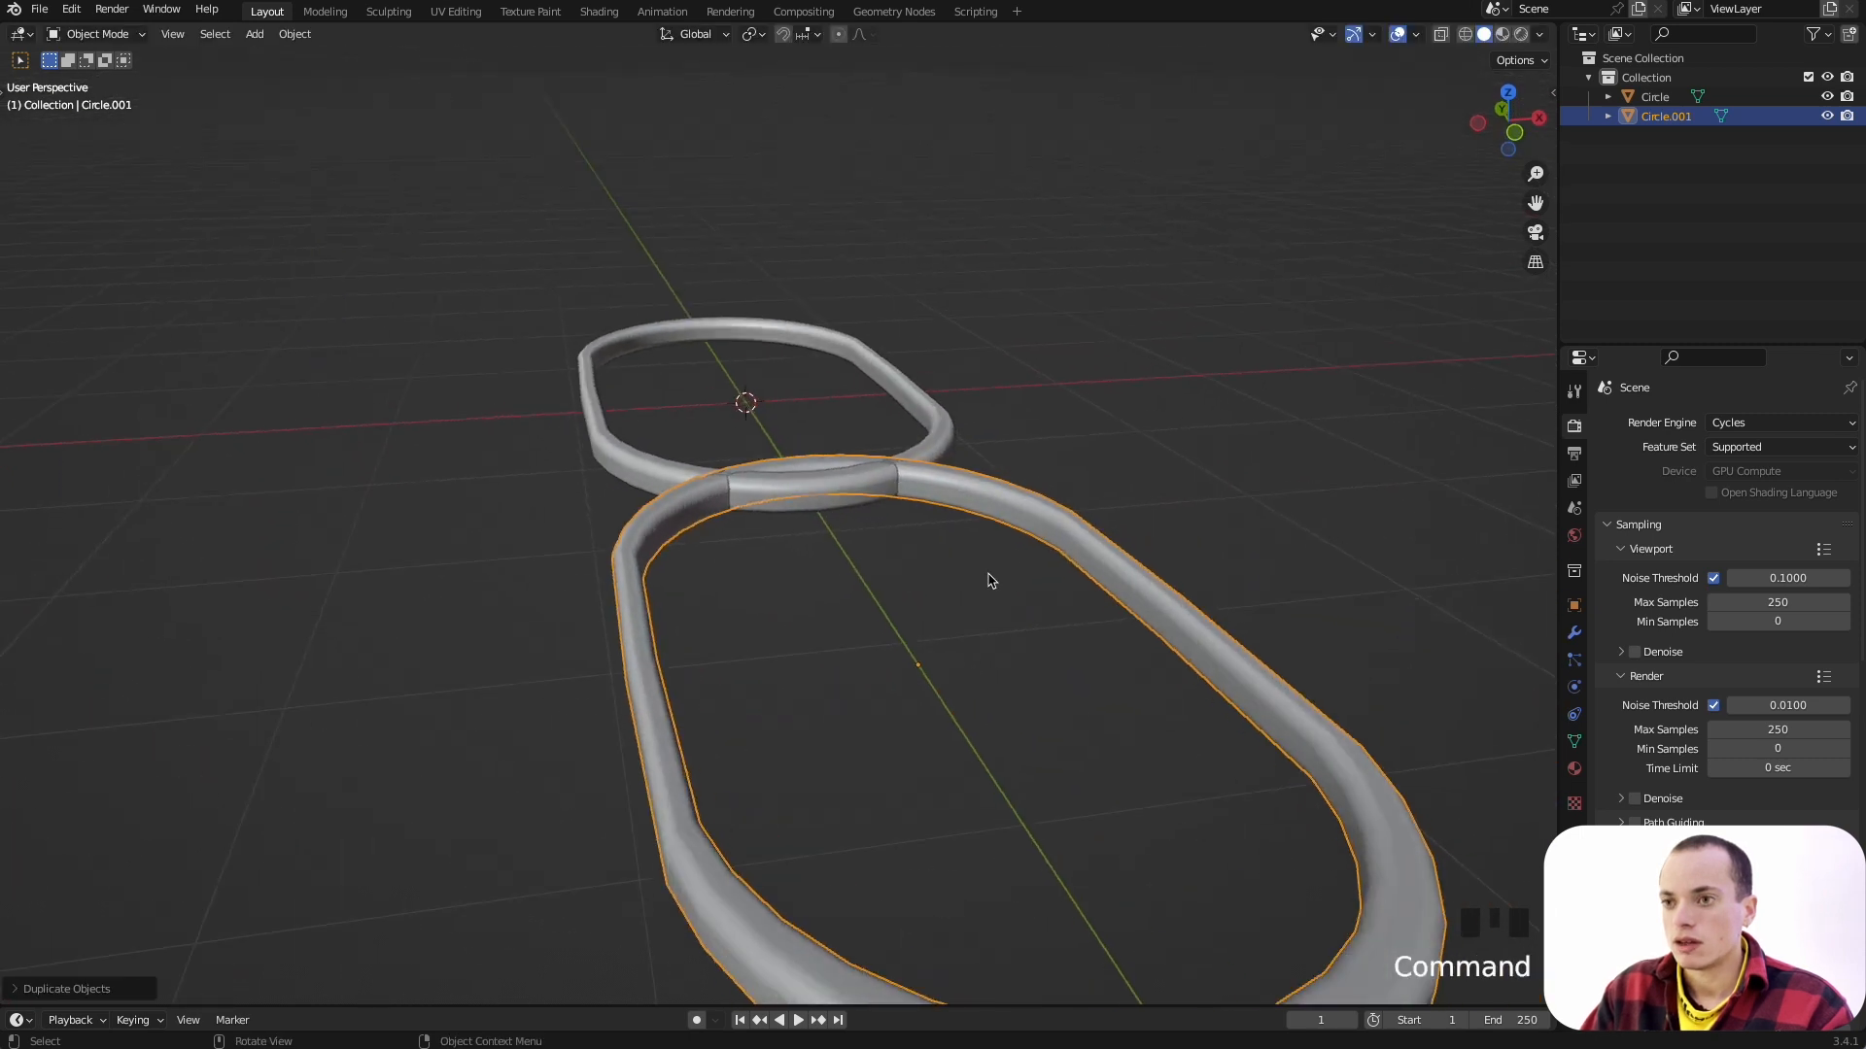
pyautogui.keyDown('shift'); pyautogui.scroll(-4, 988, 581); pyautogui.keyUp('shift')
pyautogui.keyDown('shift'); pyautogui.hscroll(4, 988, 581); pyautogui.keyUp('shift')
pyautogui.keyDown('super'); pyautogui.scroll(-4, 988, 581); pyautogui.keyUp('super')
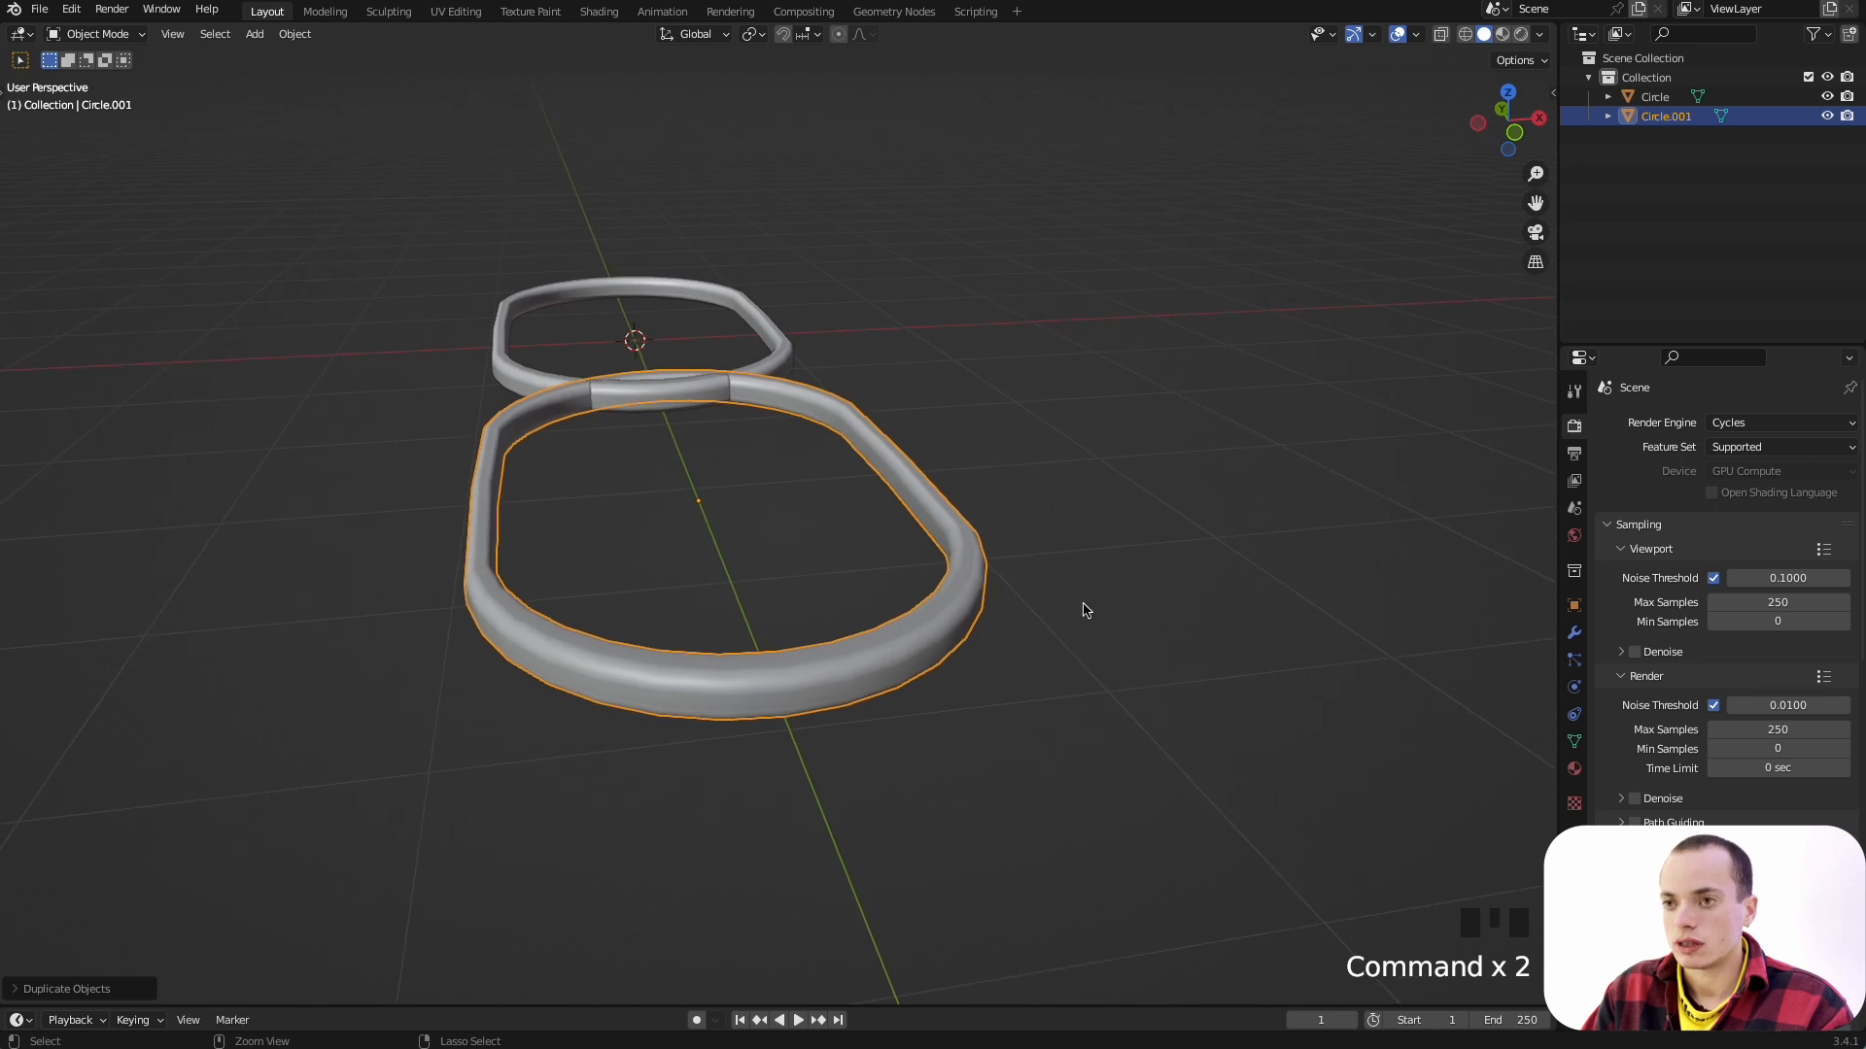
pyautogui.press('r')
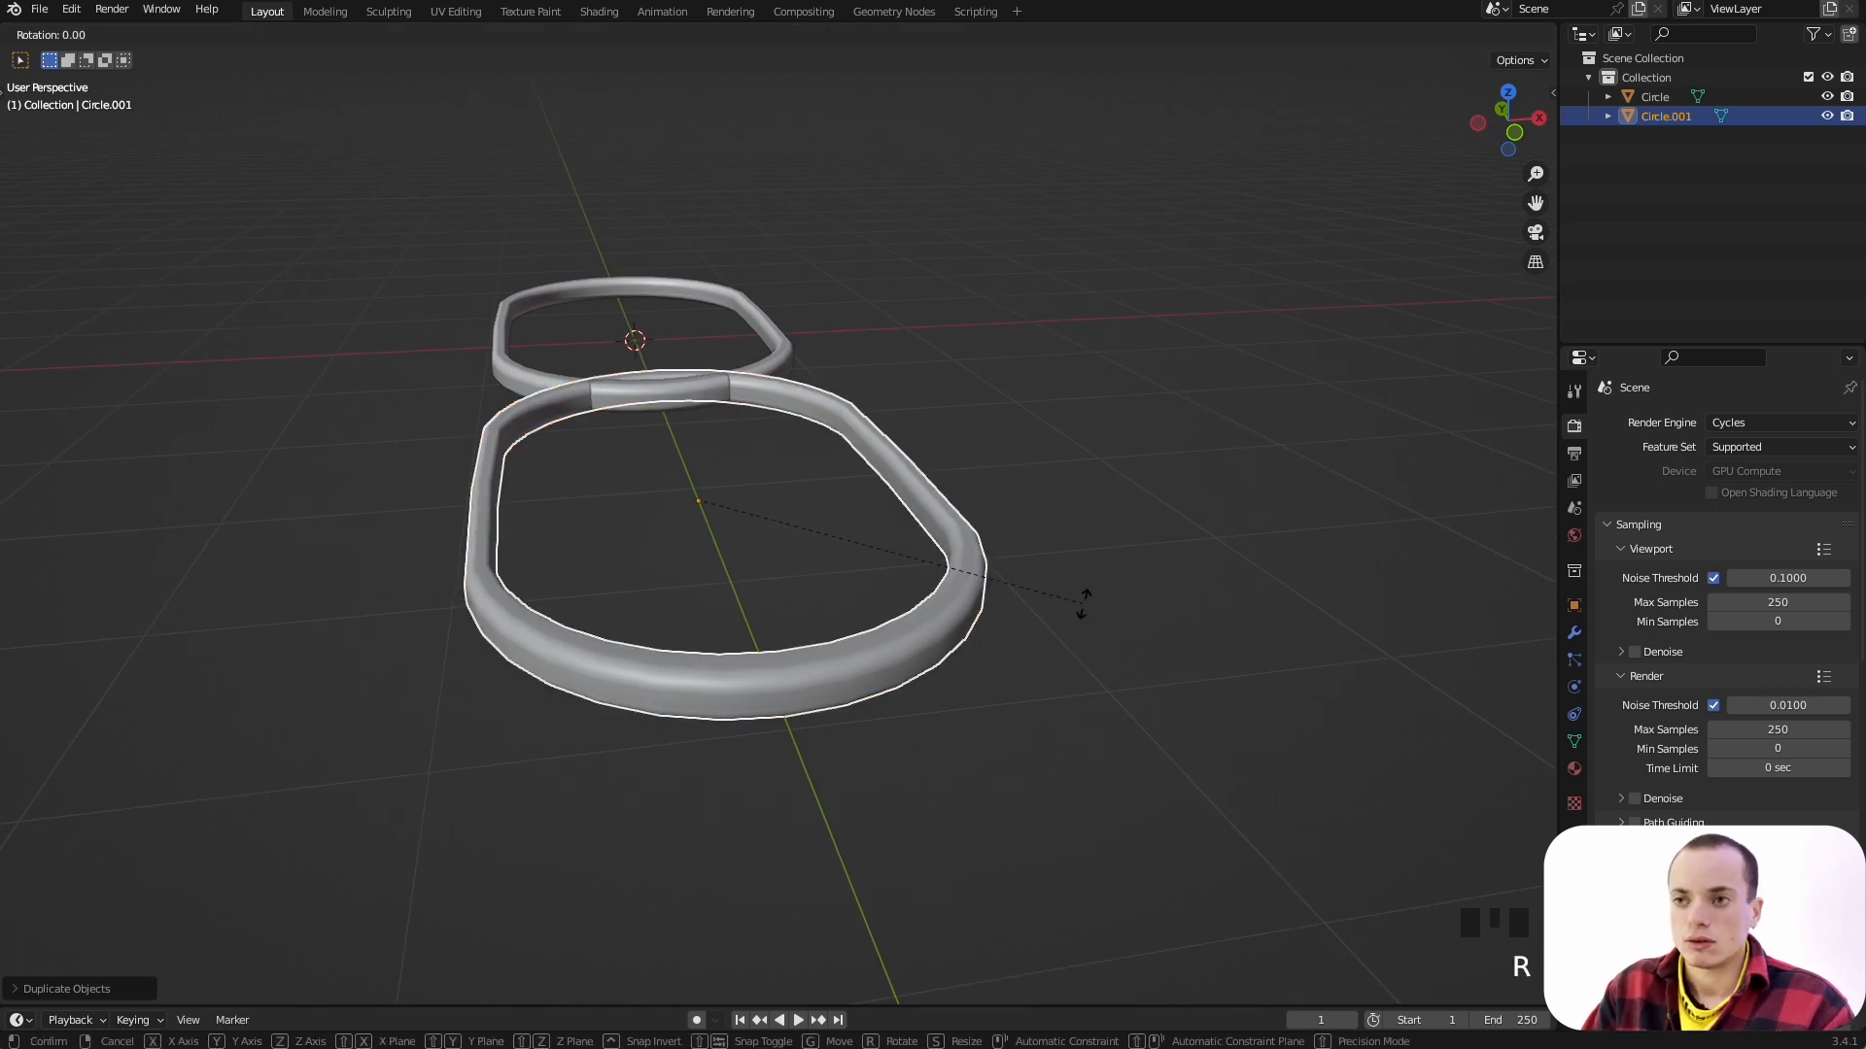
pyautogui.press('y')
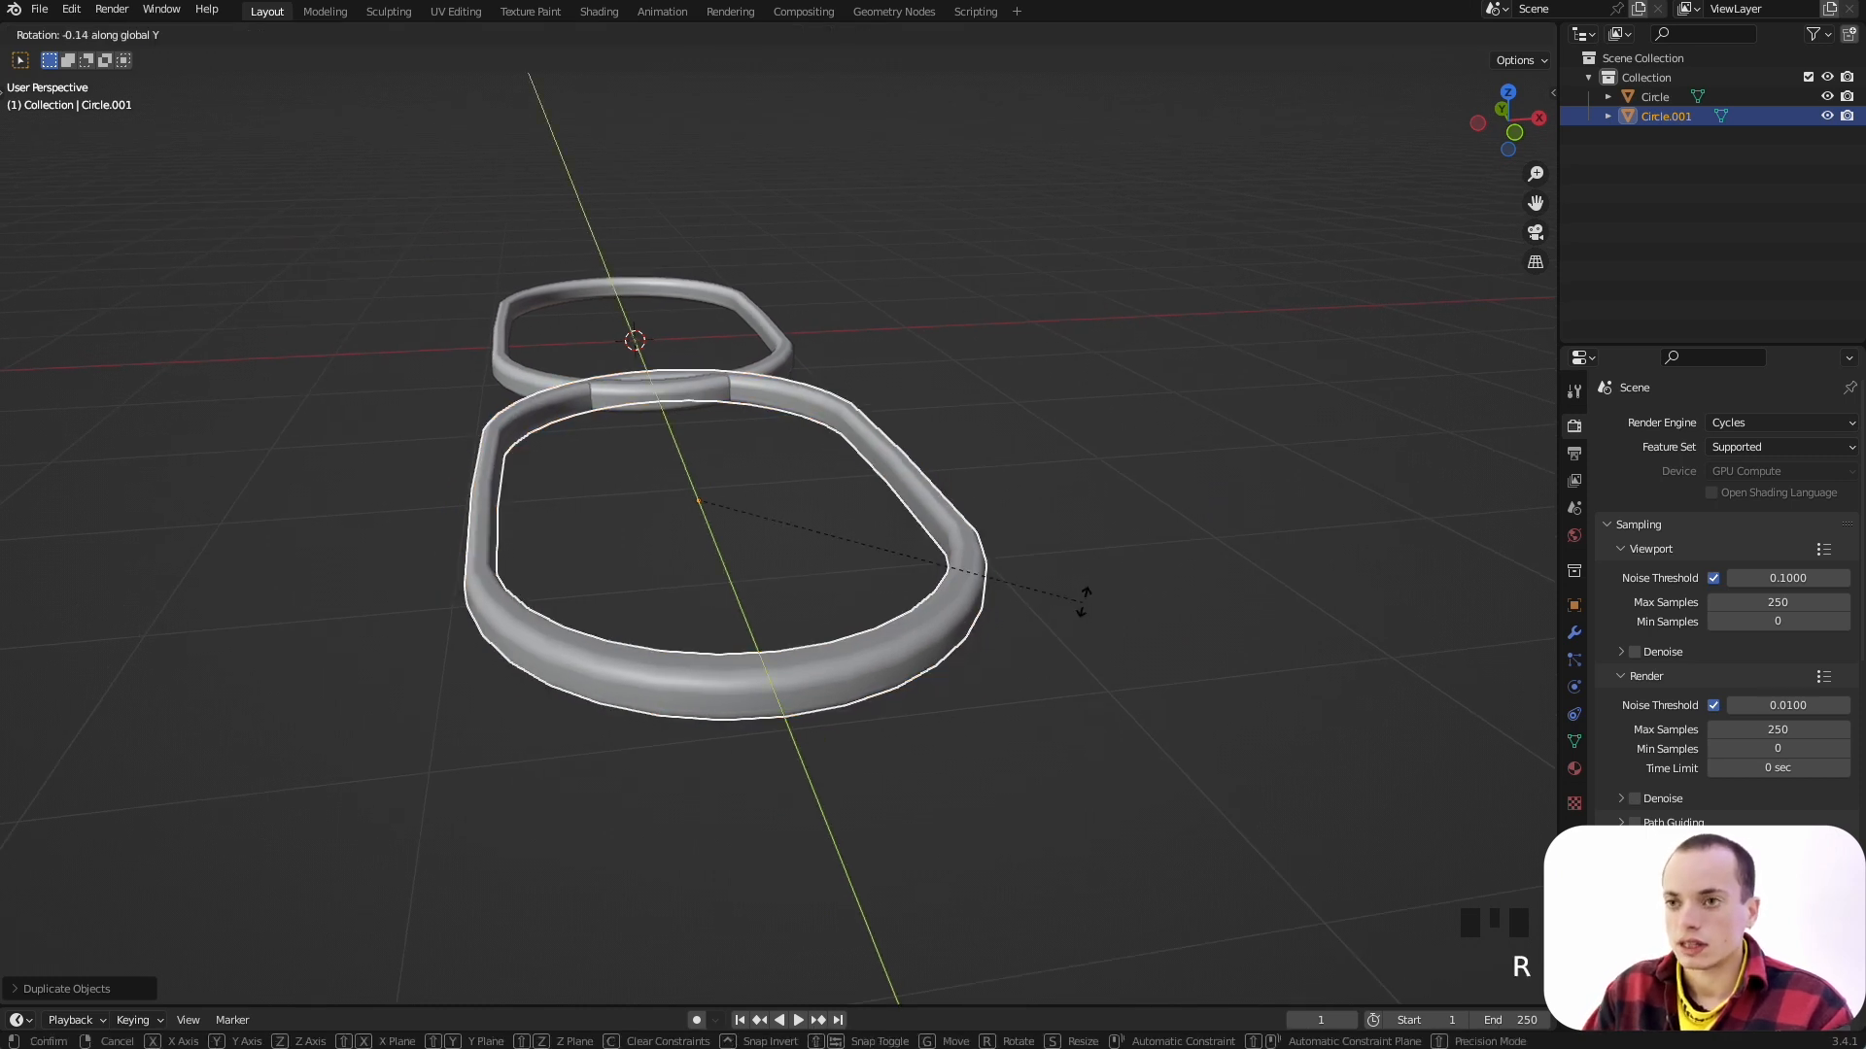
pyautogui.click(996, 508)
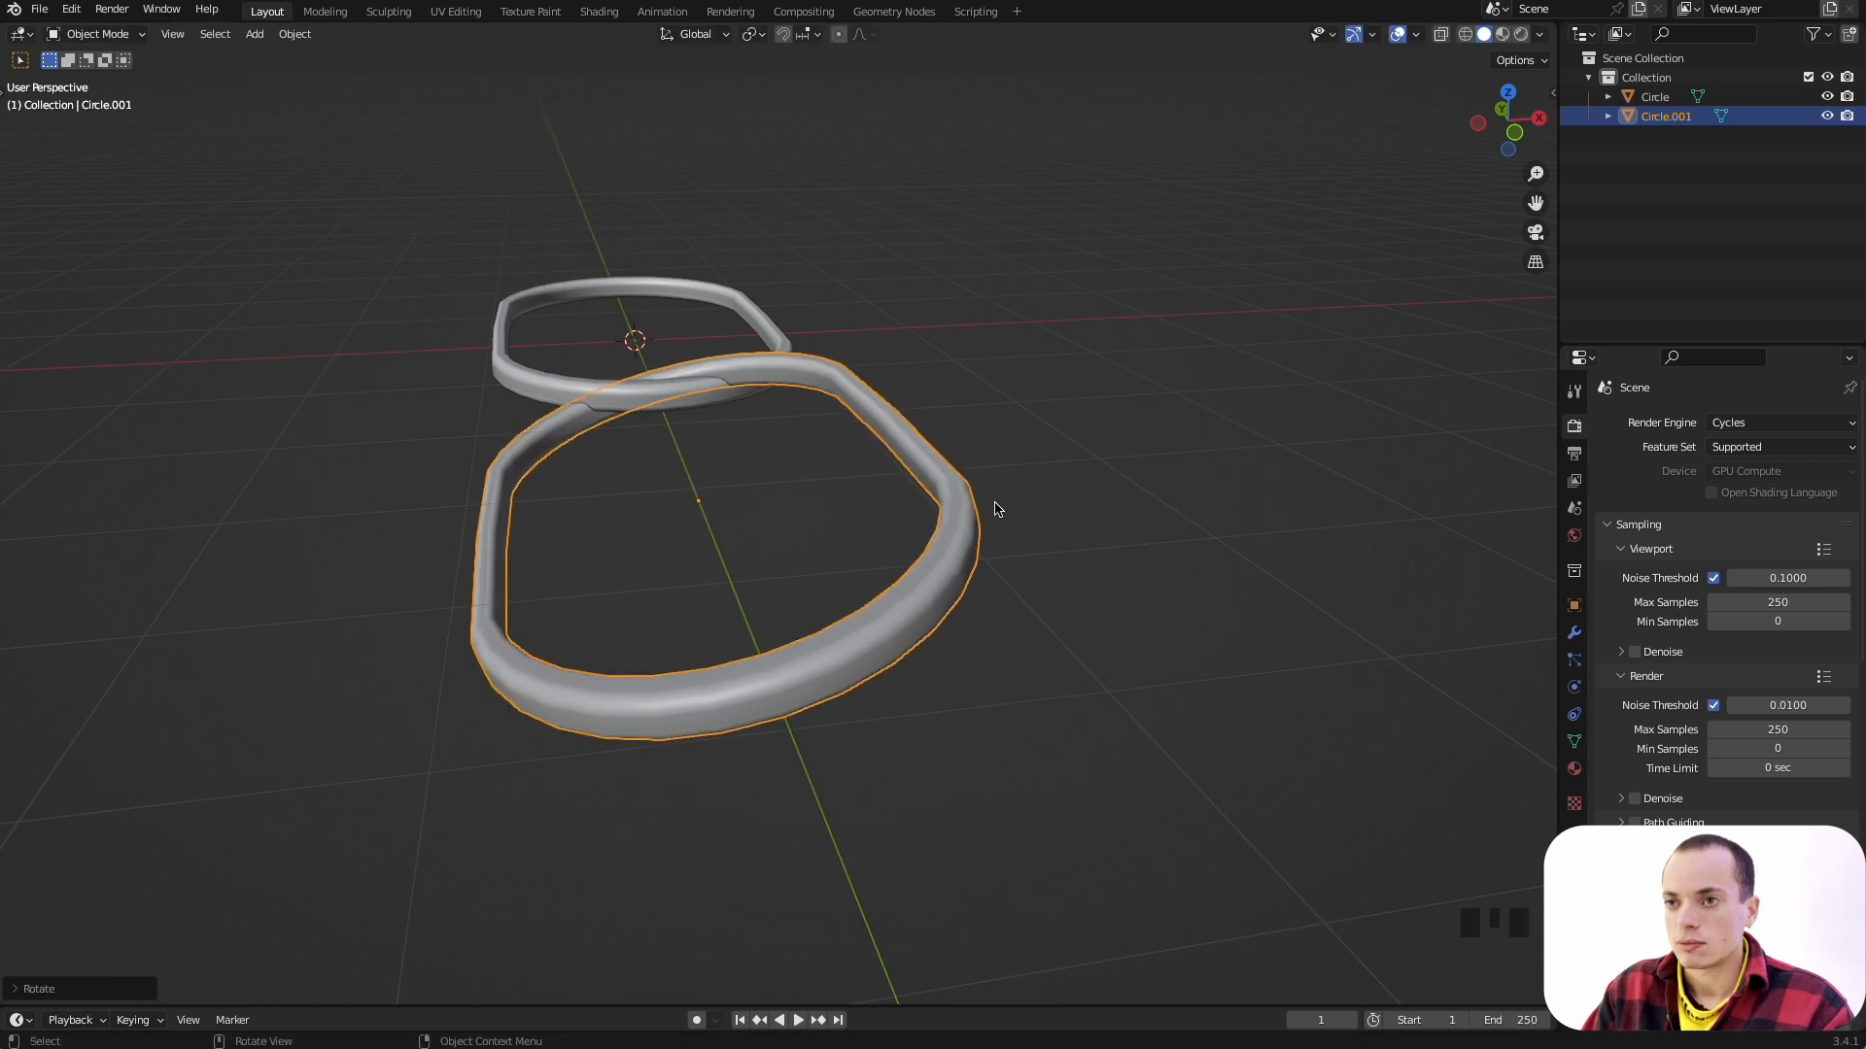
# Step: Rotate the original link about 10 degrees around the Y axis, opposite to the duplicate's tilt, and deselect it
pyautogui.click(768, 317)
pyautogui.press('r')
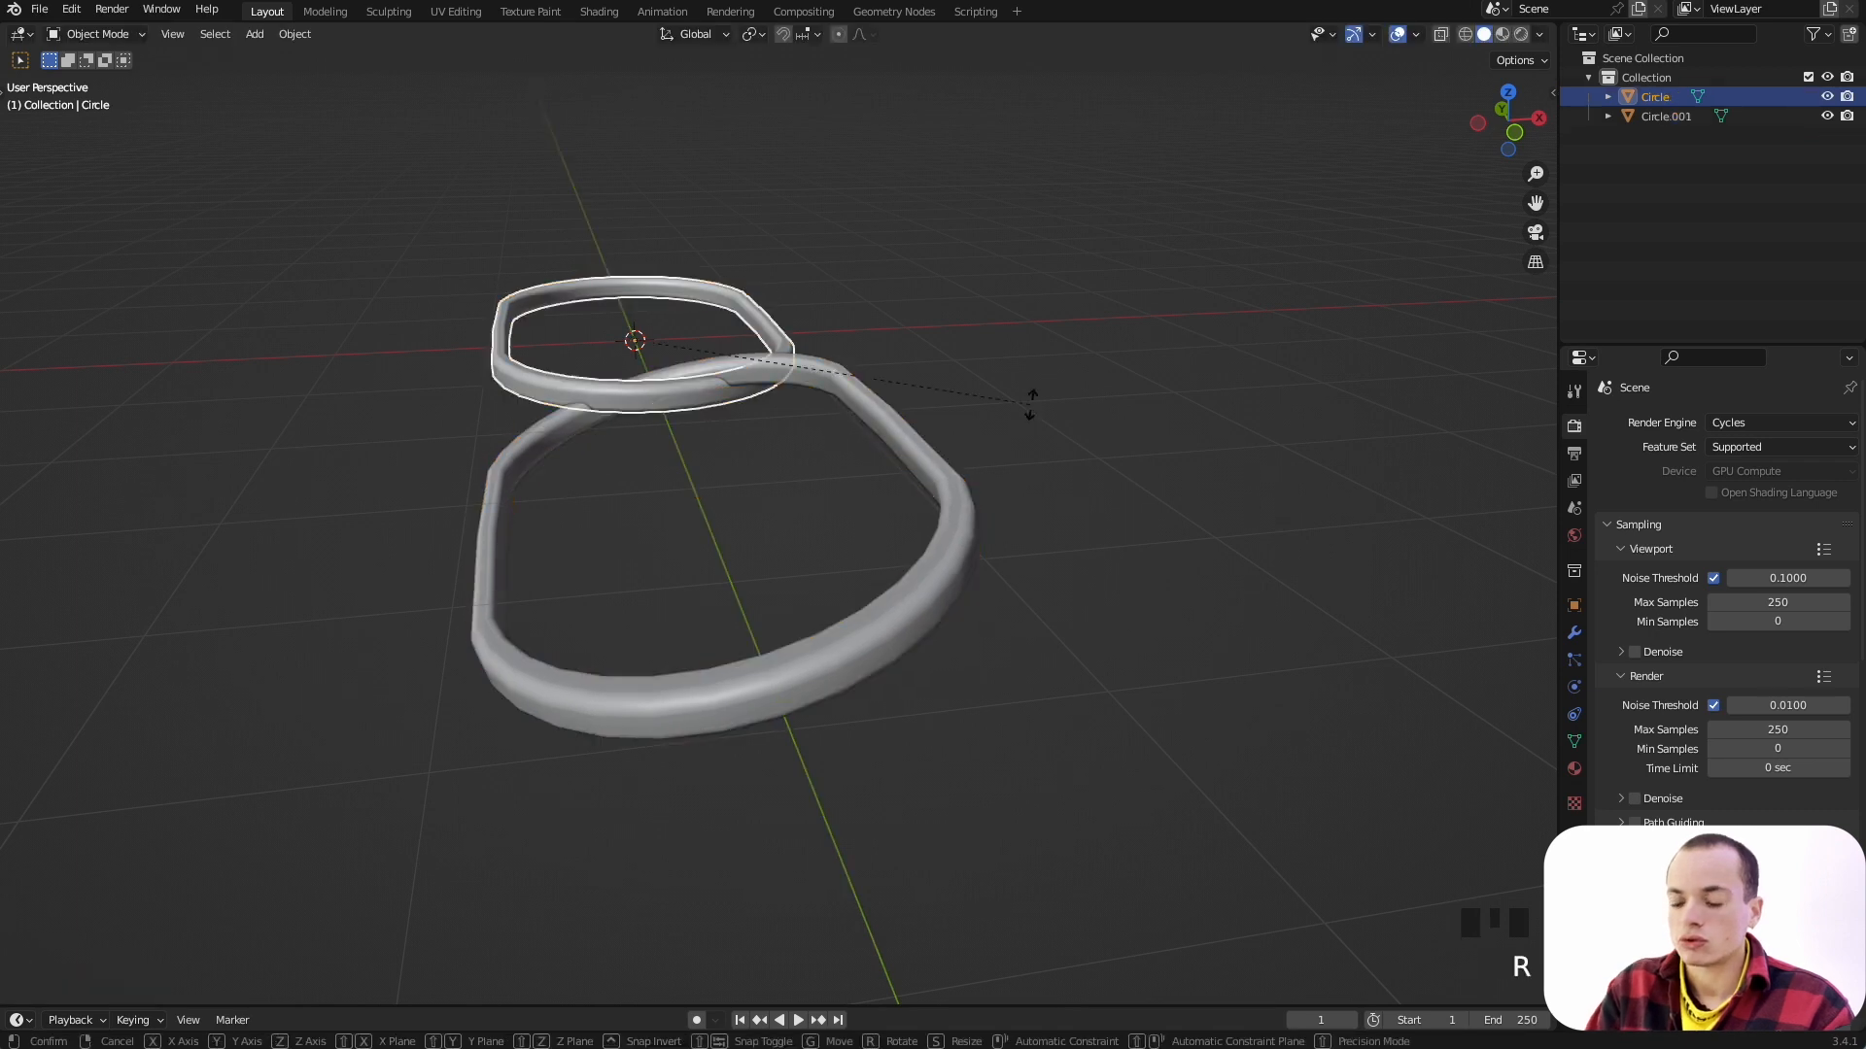
pyautogui.press('y')
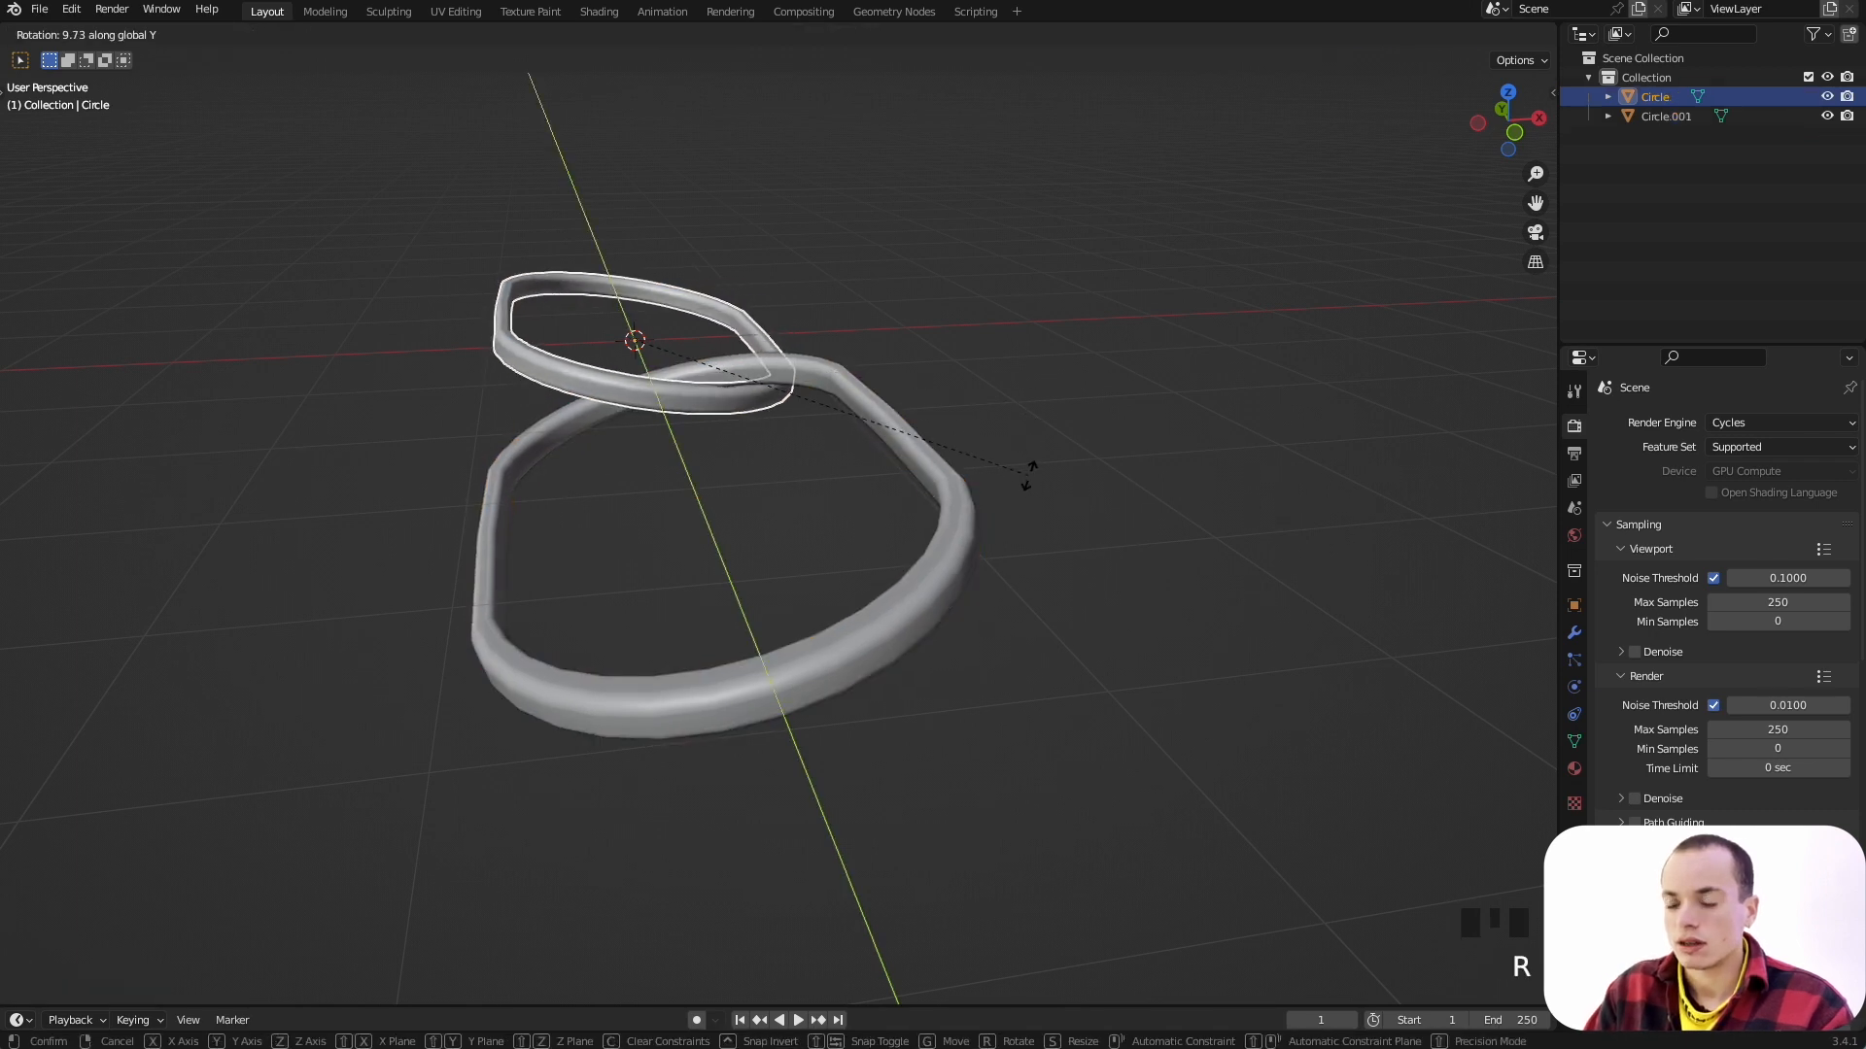
pyautogui.click(1008, 476)
pyautogui.moveTo(797, 459); pyautogui.dragTo(831, 488, button='middle')
pyautogui.click(830, 488)
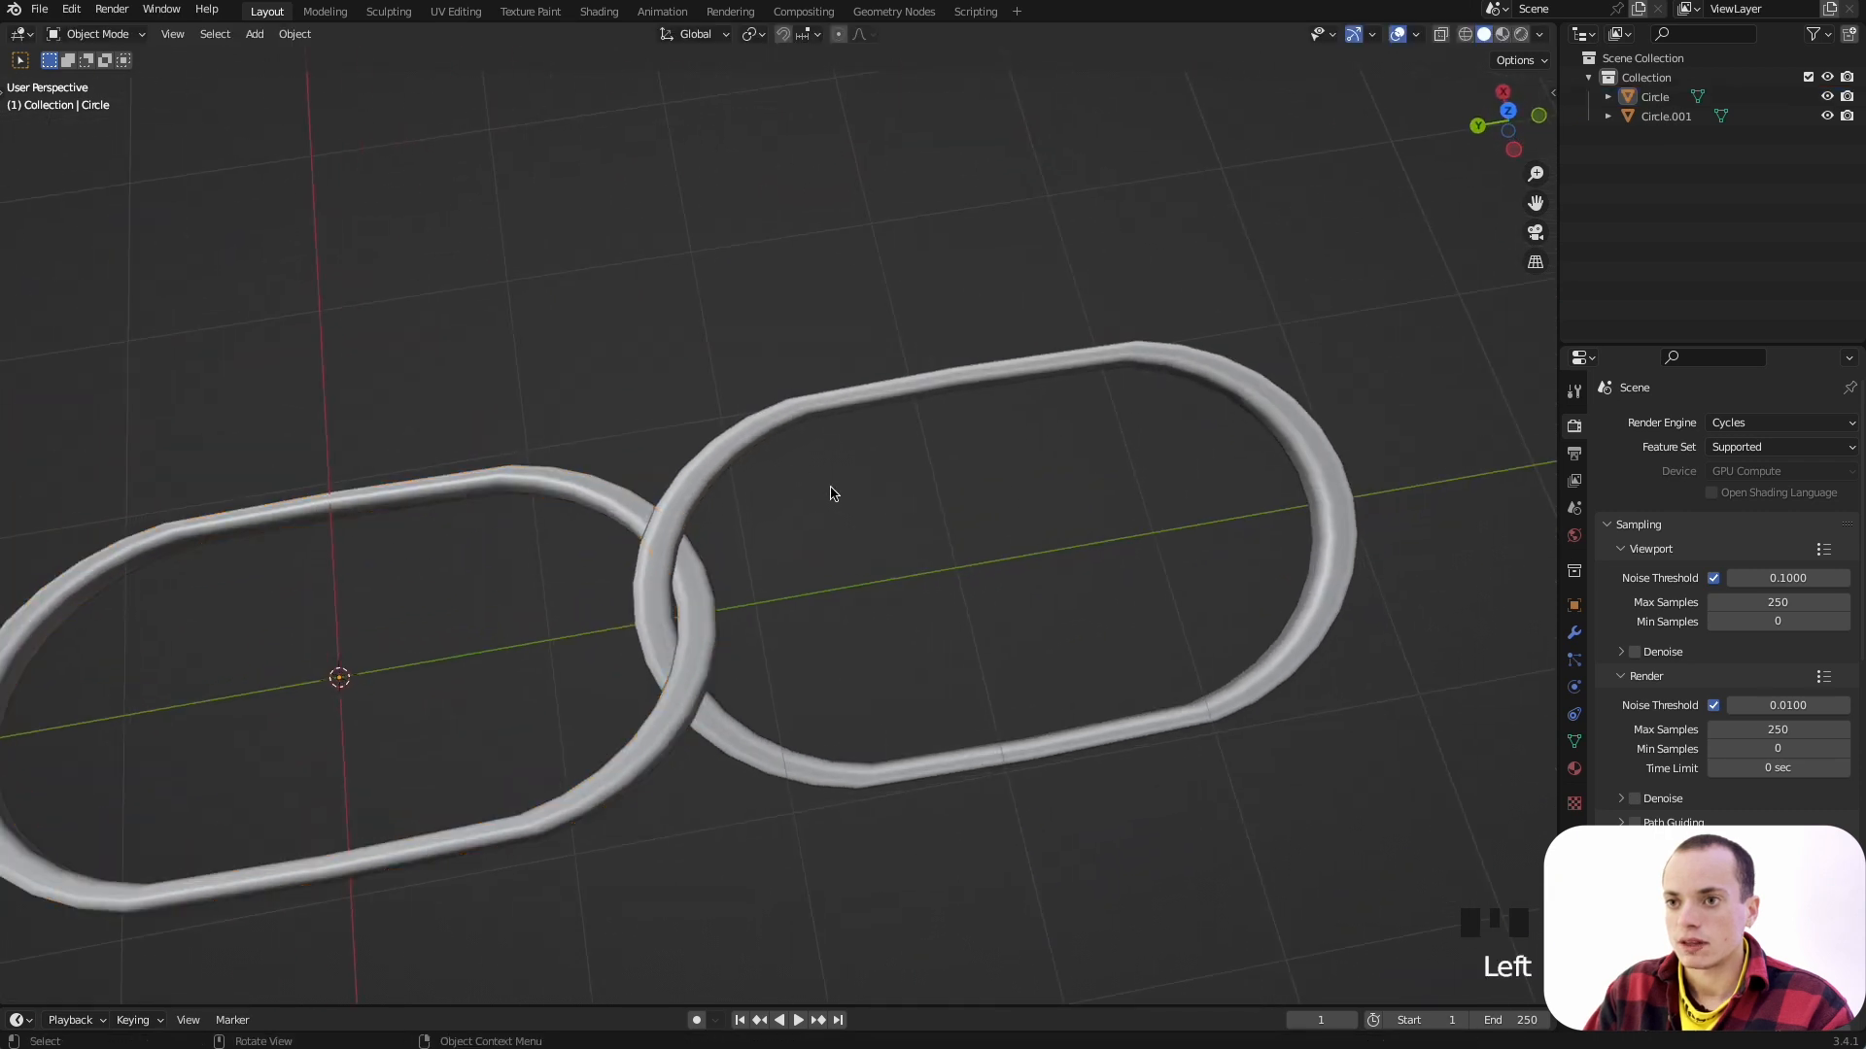
# Step: Rotate the original link a few degrees more around the Y axis where the two links cross, and leave both links deselected
pyautogui.keyDown('super'); pyautogui.scroll(6, 831, 494); pyautogui.keyUp('super')
pyautogui.hscroll(6, 833, 494)
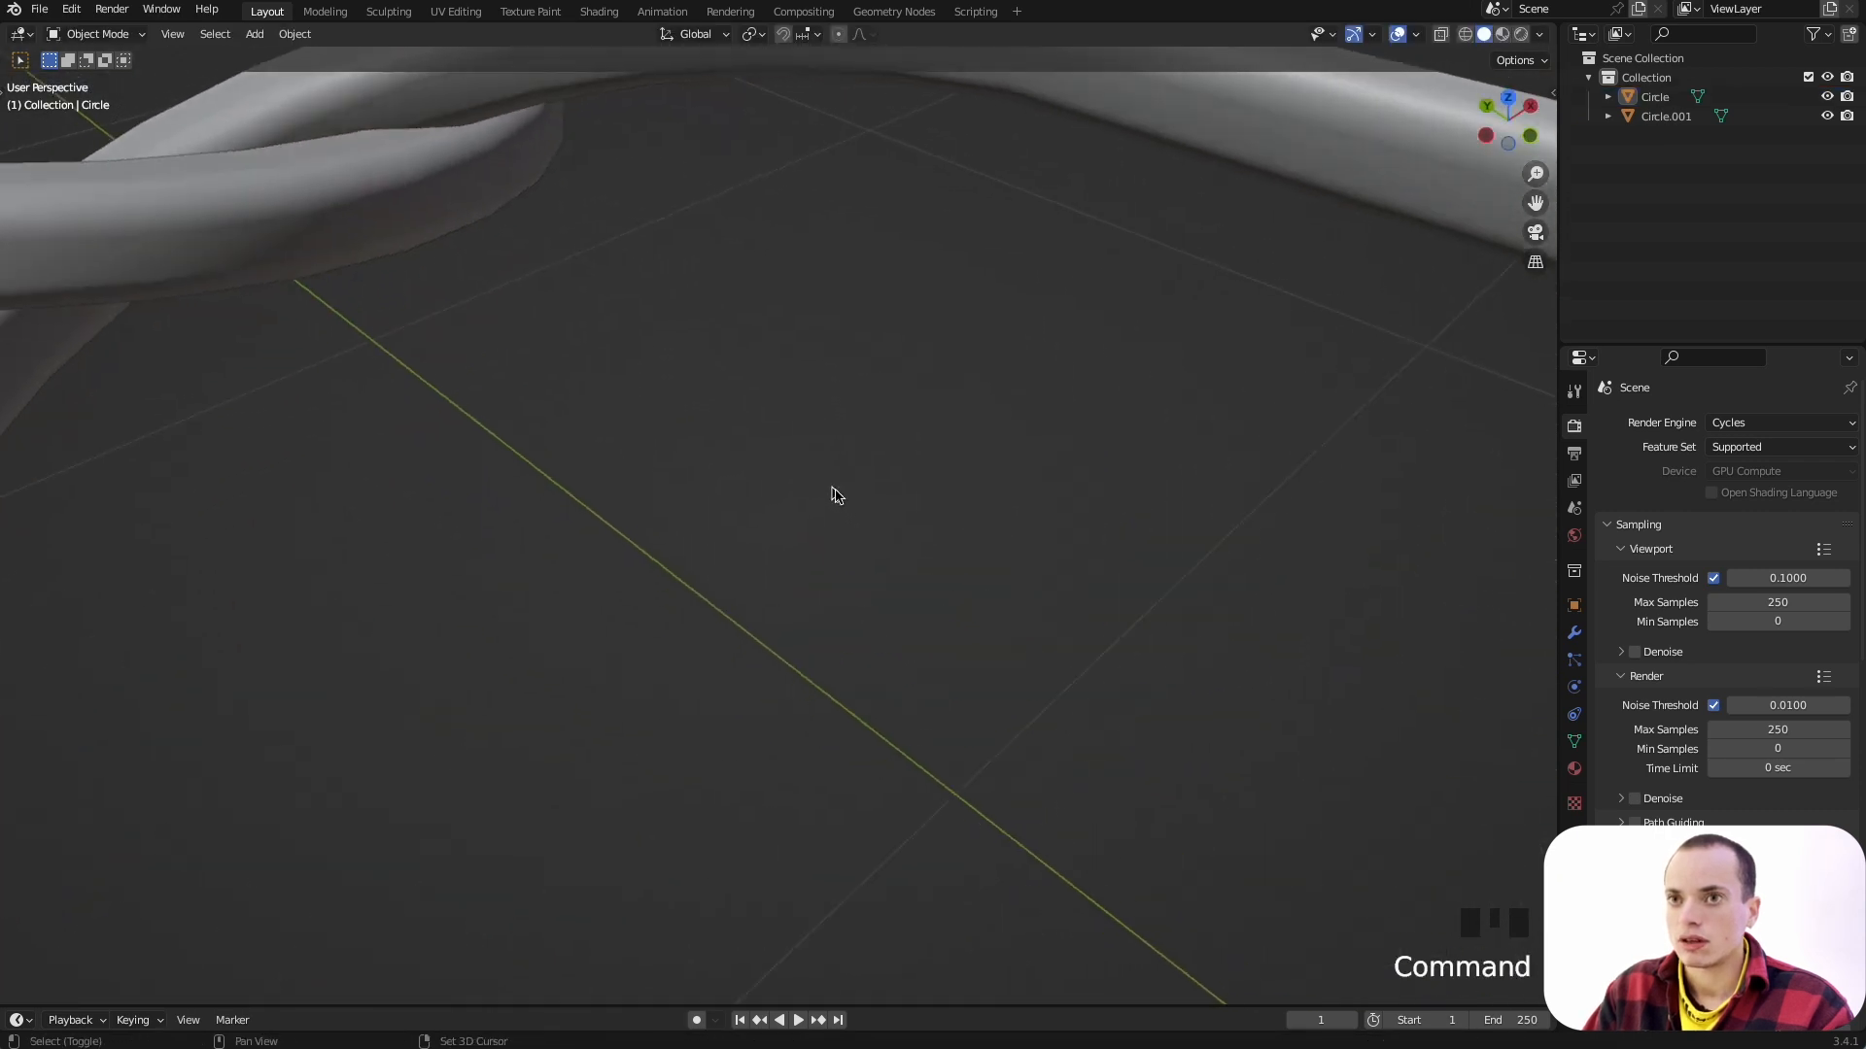
pyautogui.keyDown('shift'); pyautogui.scroll(6, 832, 489); pyautogui.keyUp('shift')
pyautogui.click(757, 481)
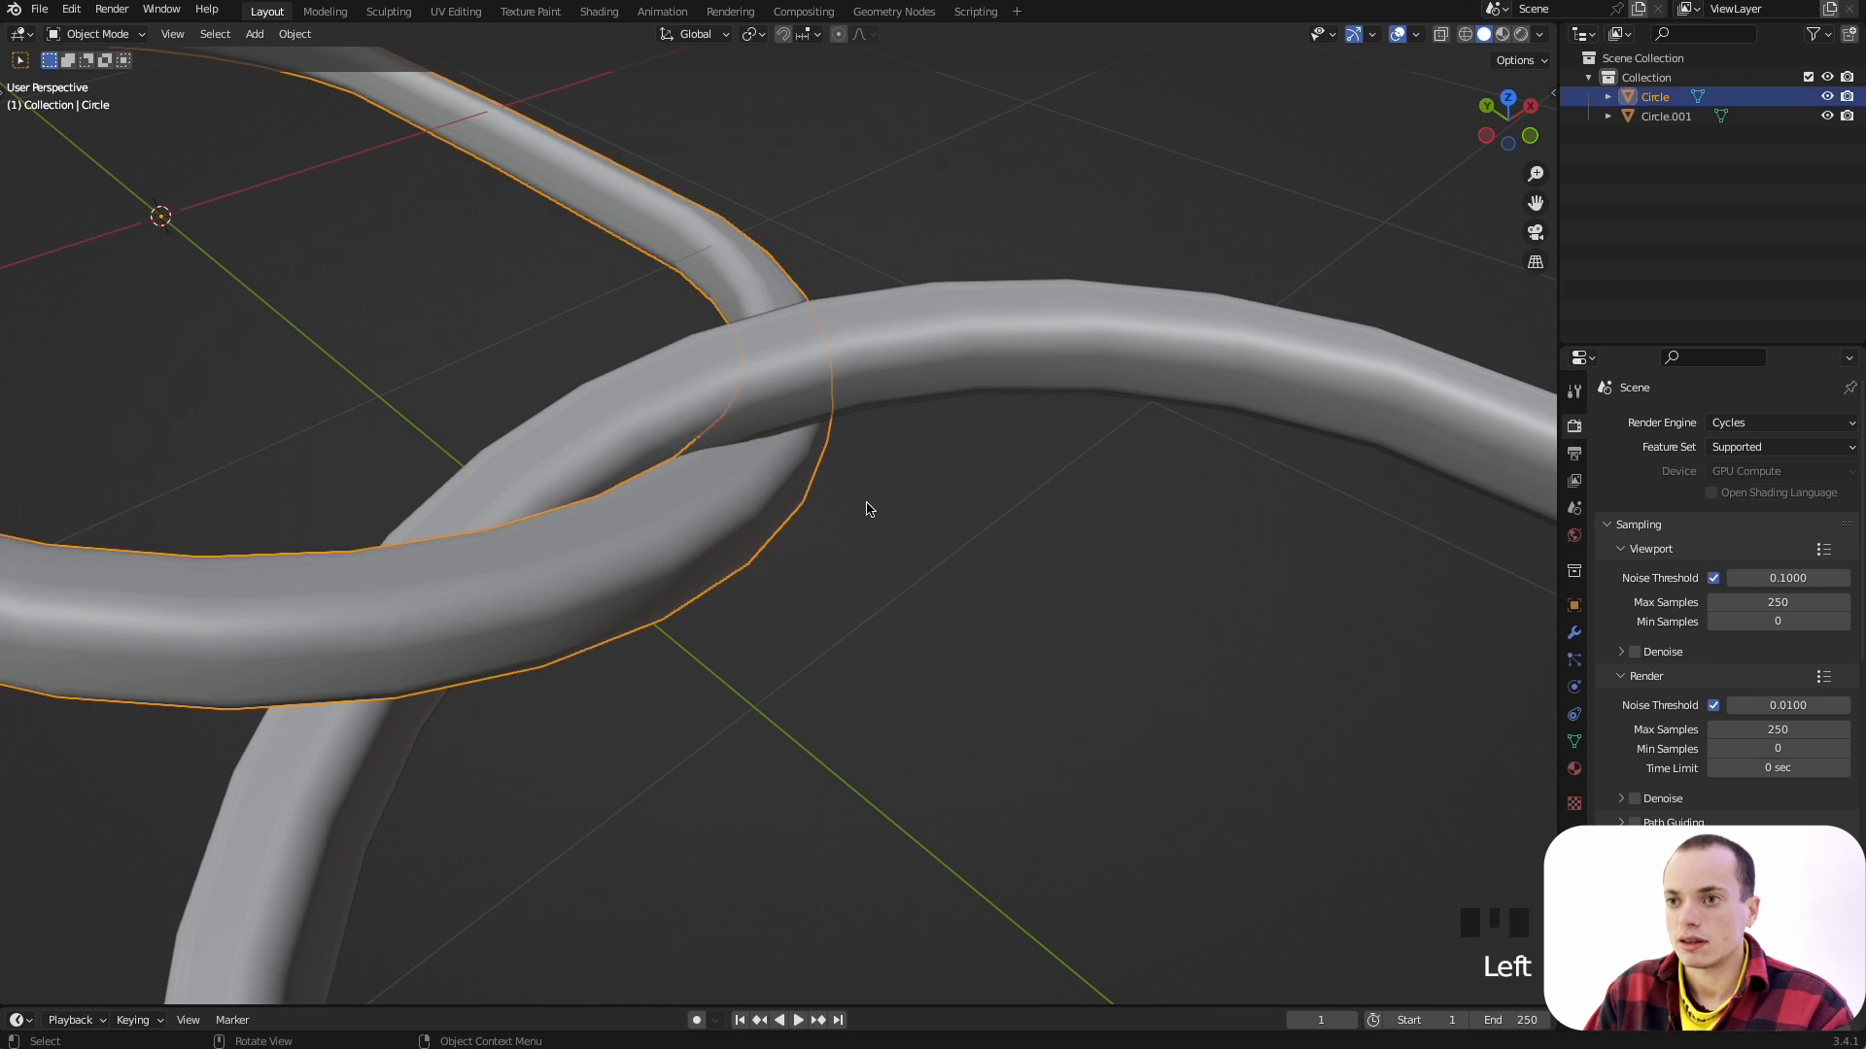
pyautogui.press('r')
pyautogui.press('y')
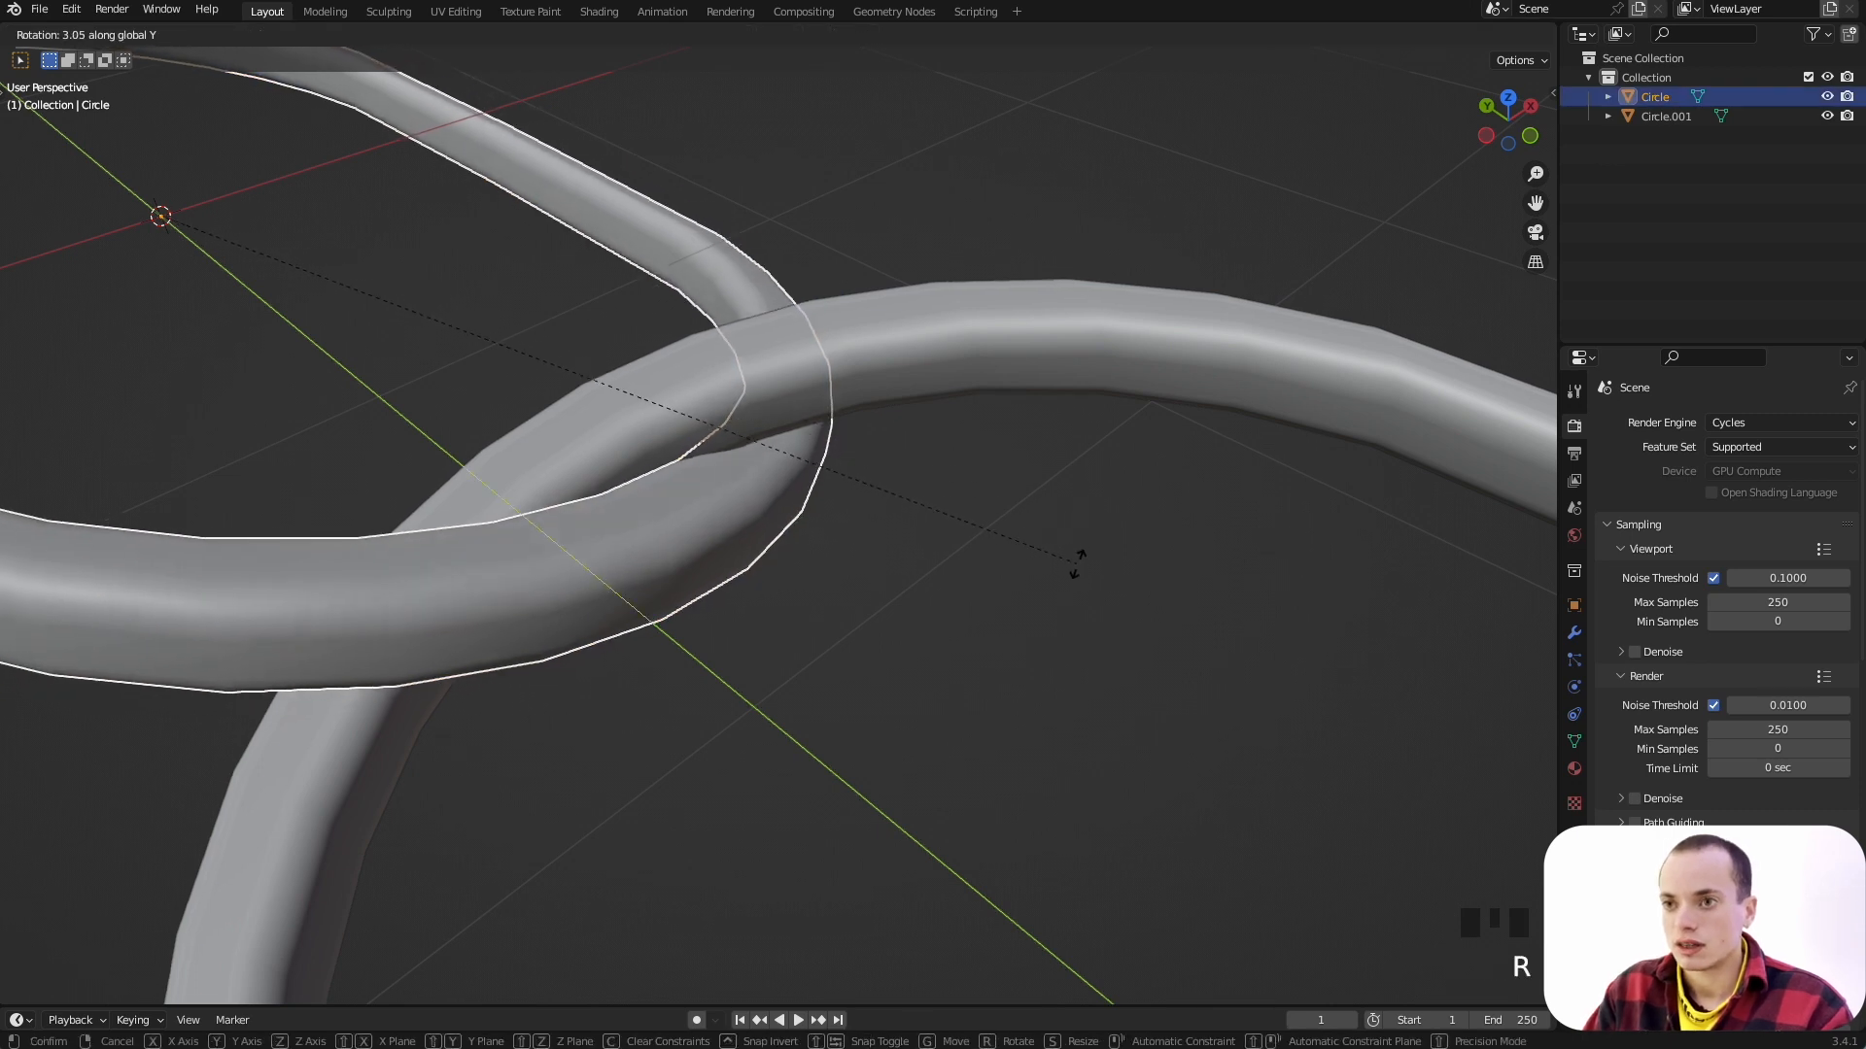
pyautogui.click(1067, 614)
pyautogui.click(1103, 350)
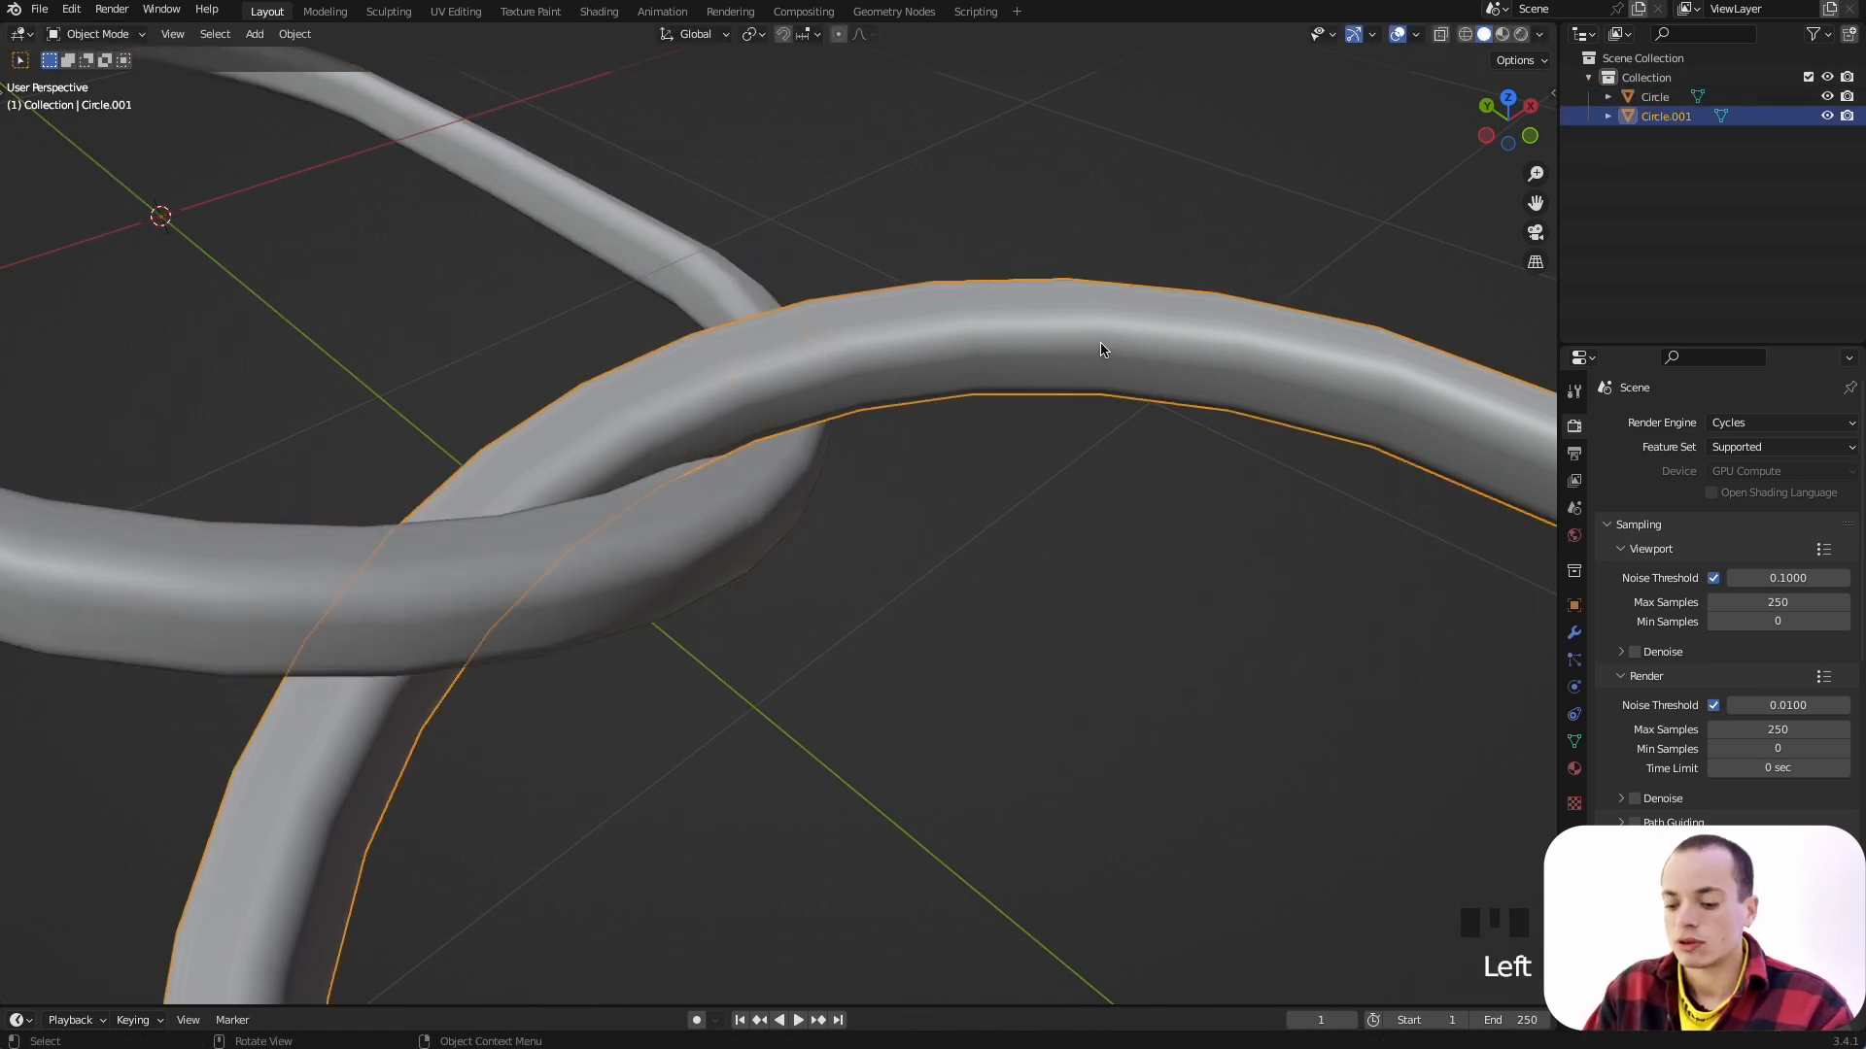
pyautogui.click(929, 659)
# Step: Nudge the duplicated link very slightly in the negative Y direction at the overlap and deselect it
pyautogui.scroll(8, 929, 659)
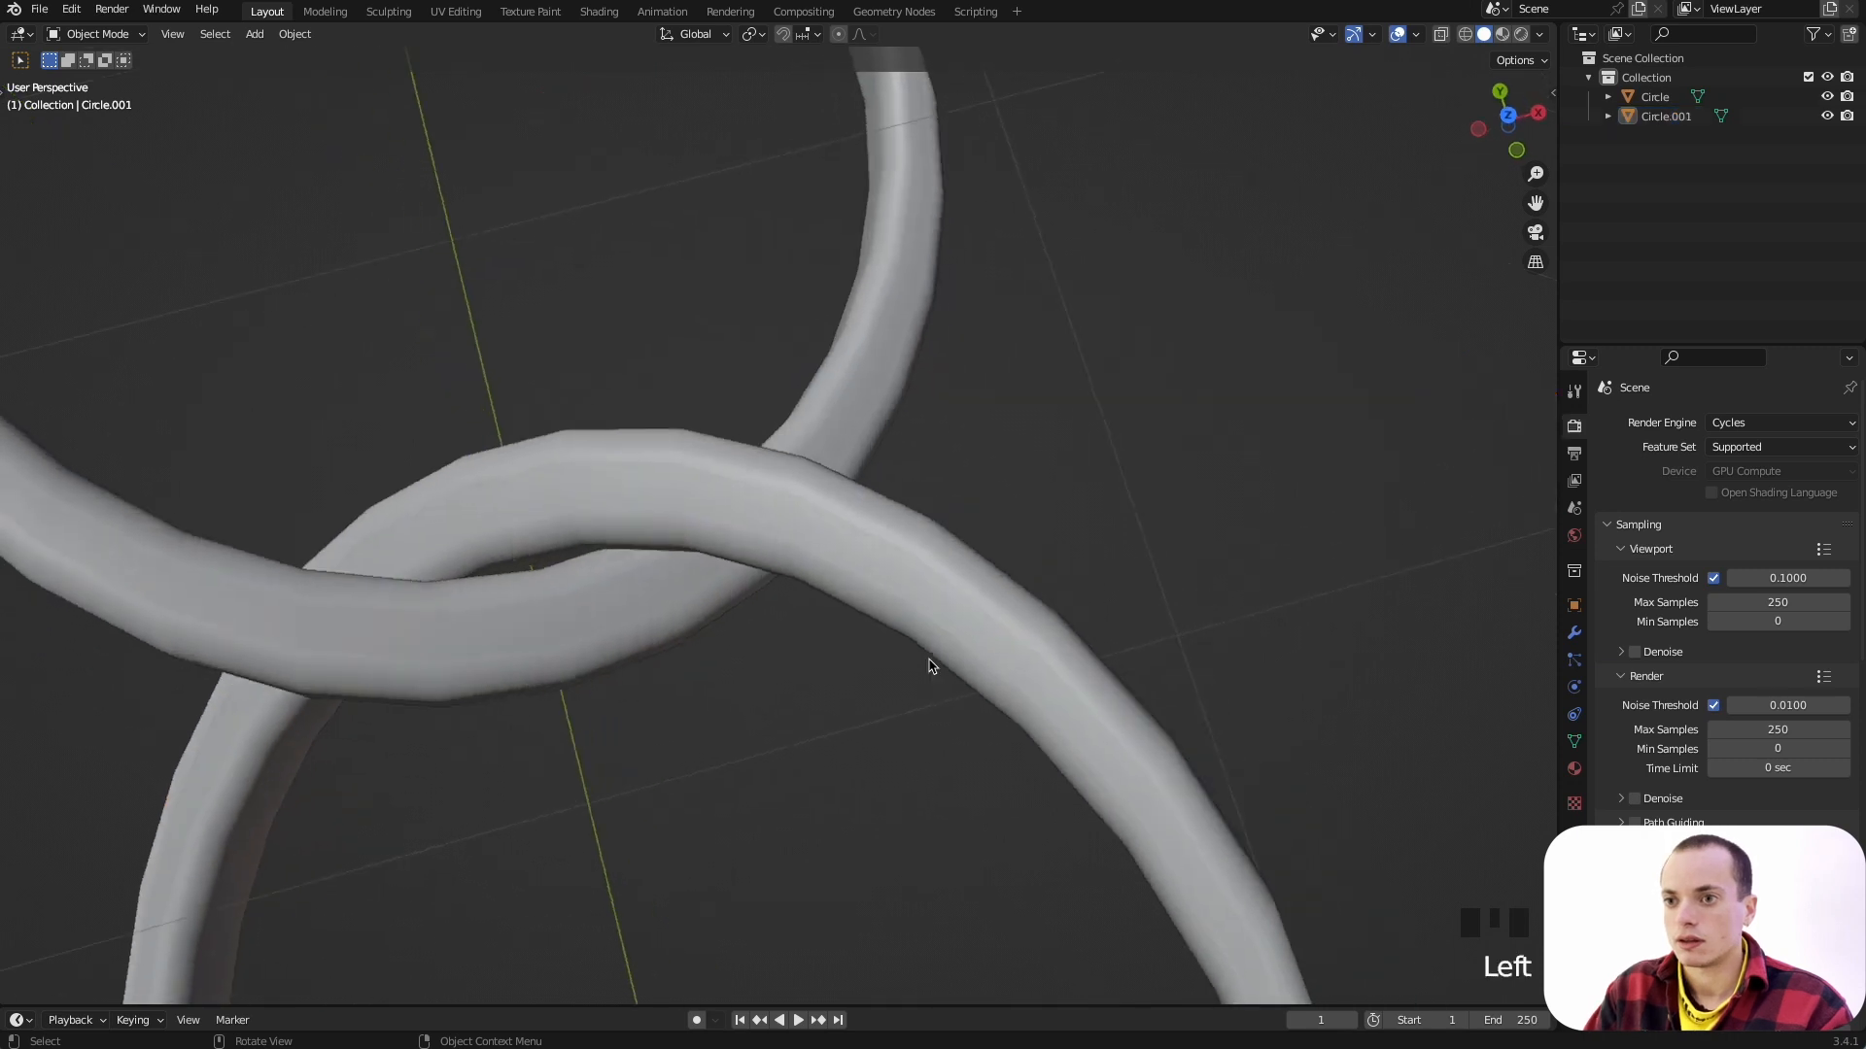
pyautogui.click(927, 657)
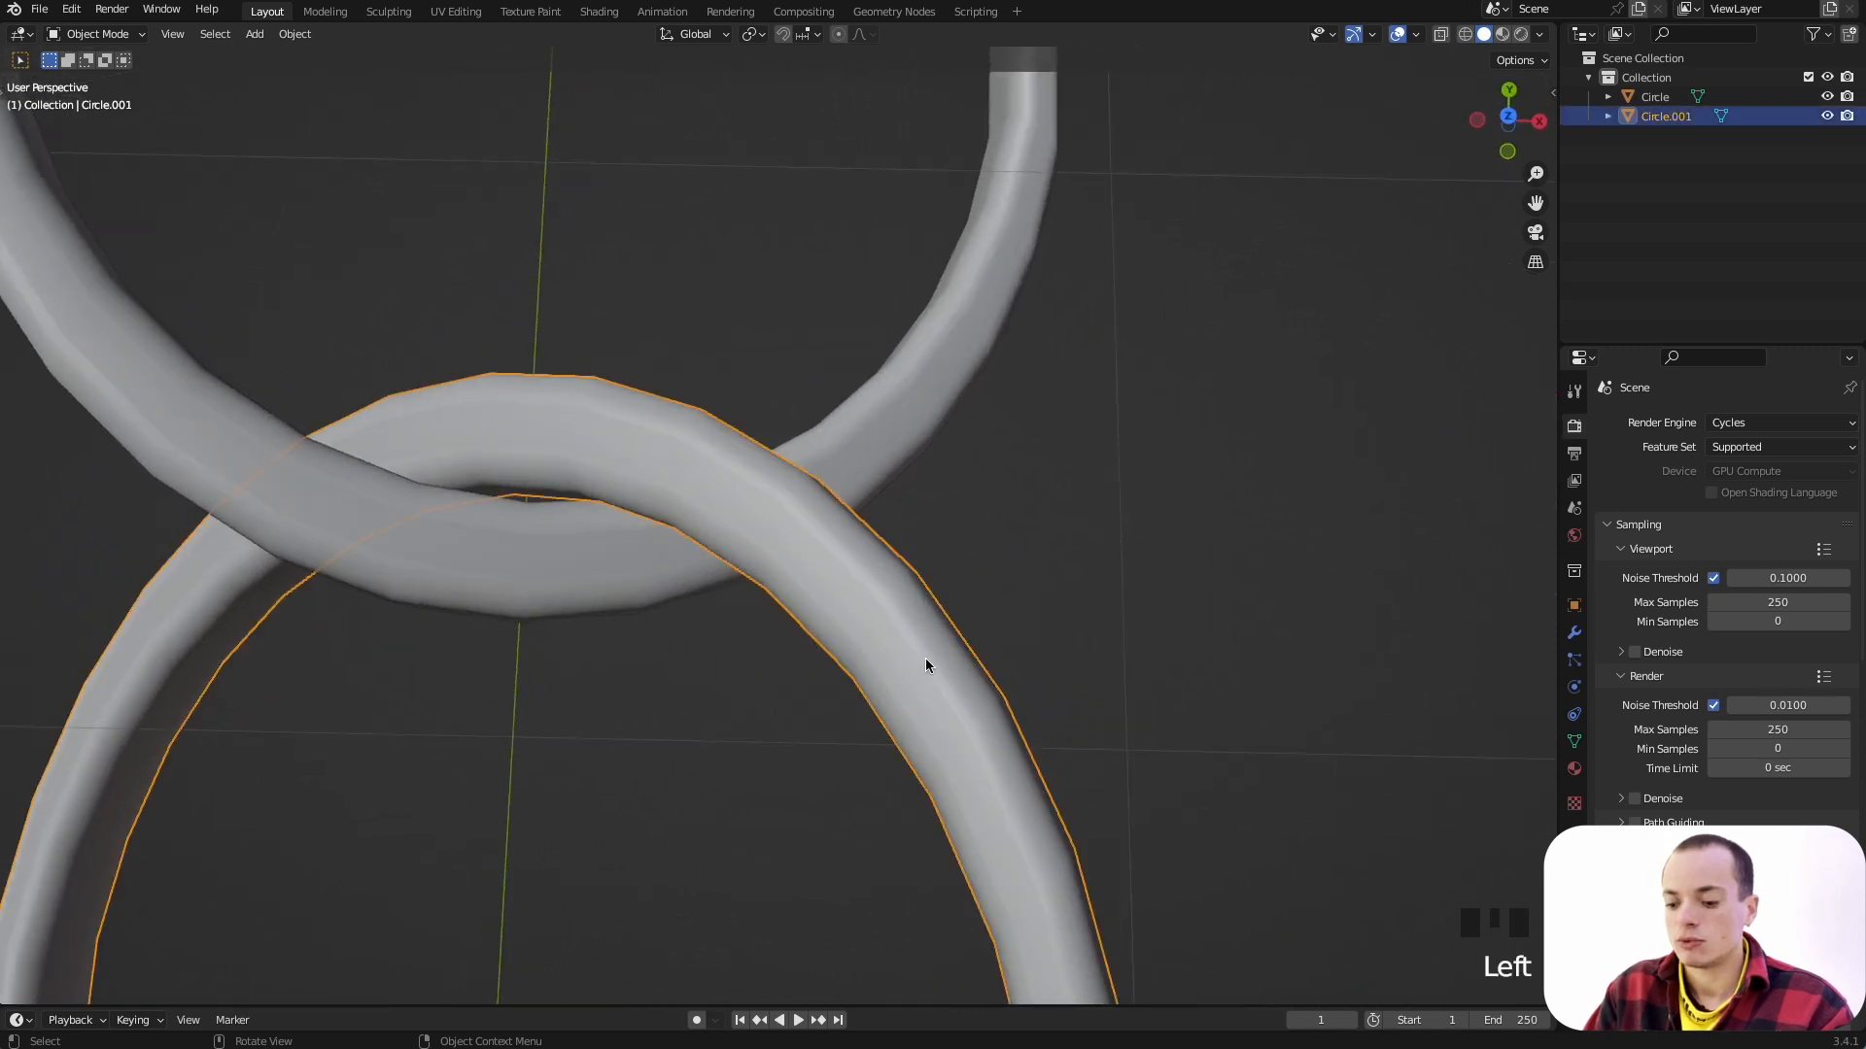
pyautogui.press('g')
pyautogui.press('y')
pyautogui.click(925, 667)
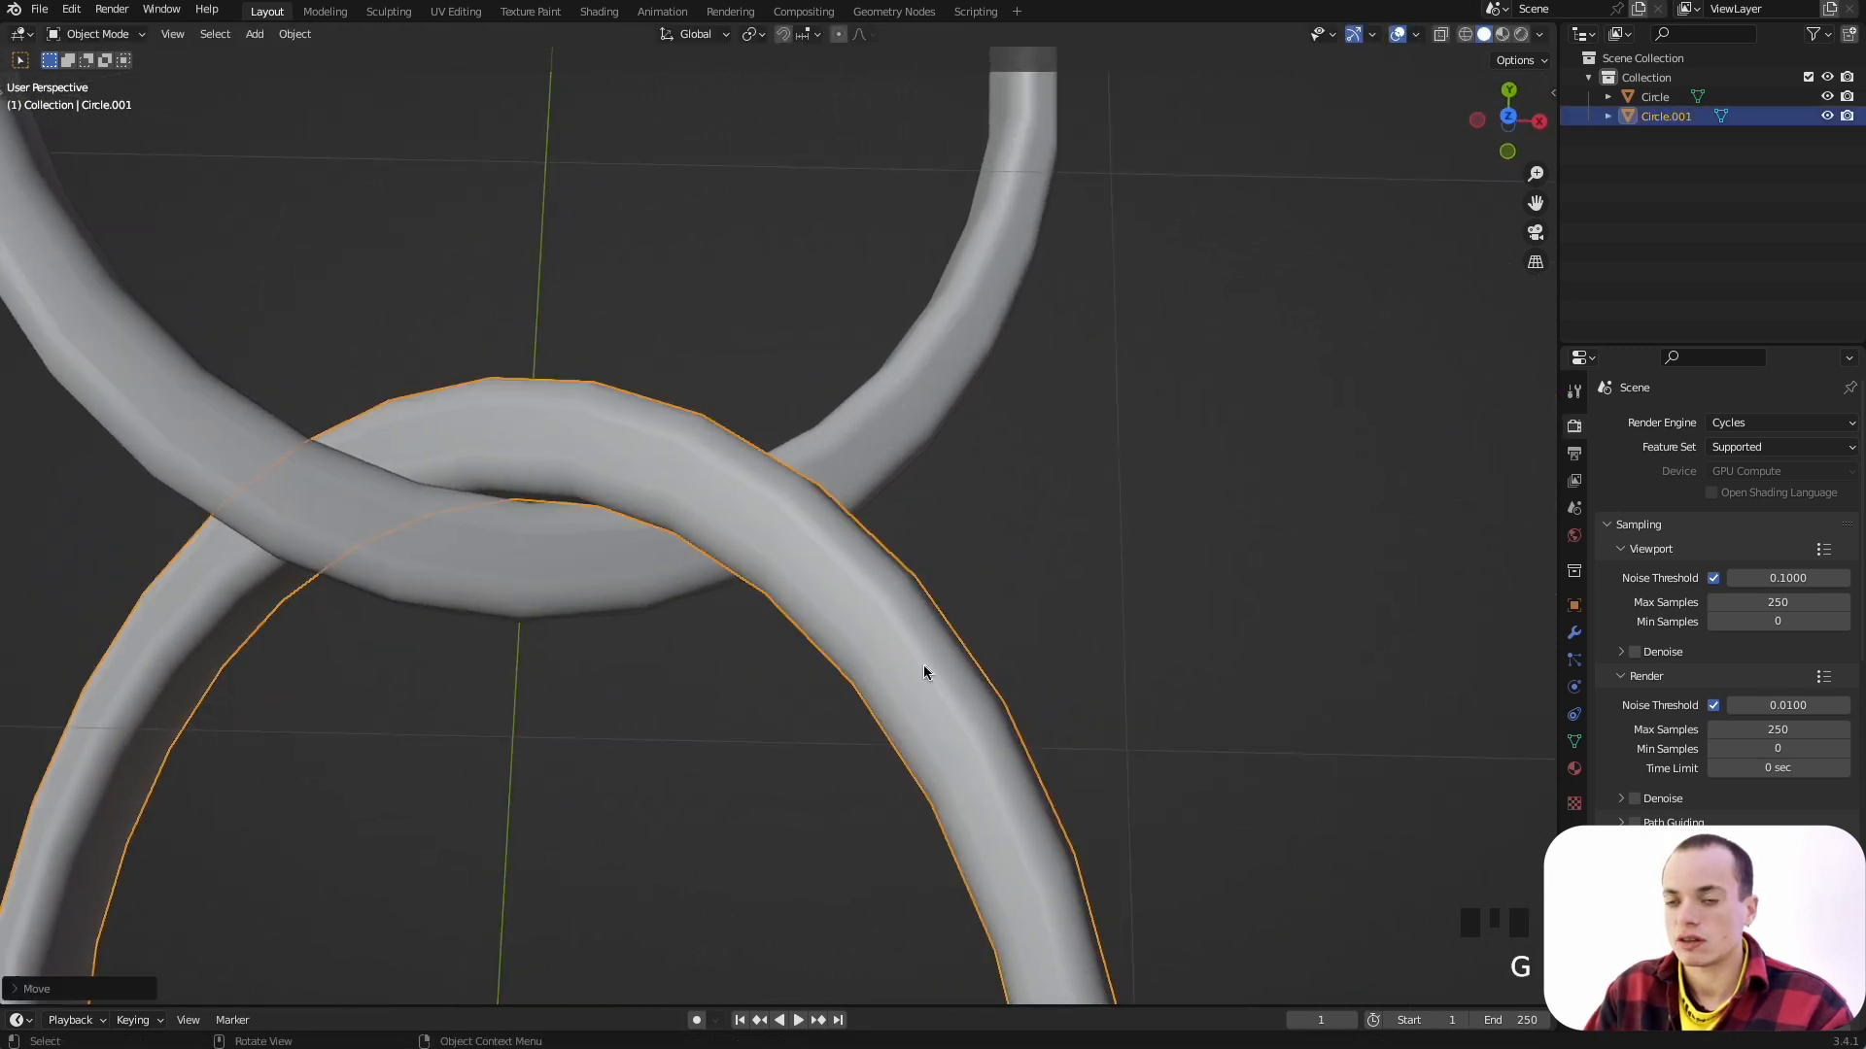
pyautogui.click(818, 709)
# Step: Examine how the two links interlock from several angles and distances
pyautogui.hscroll(-6, 818, 709)
pyautogui.keyDown('super'); pyautogui.scroll(-5, 818, 708); pyautogui.keyUp('super')
pyautogui.keyDown('super'); pyautogui.scroll(-10, 818, 709); pyautogui.keyUp('super')
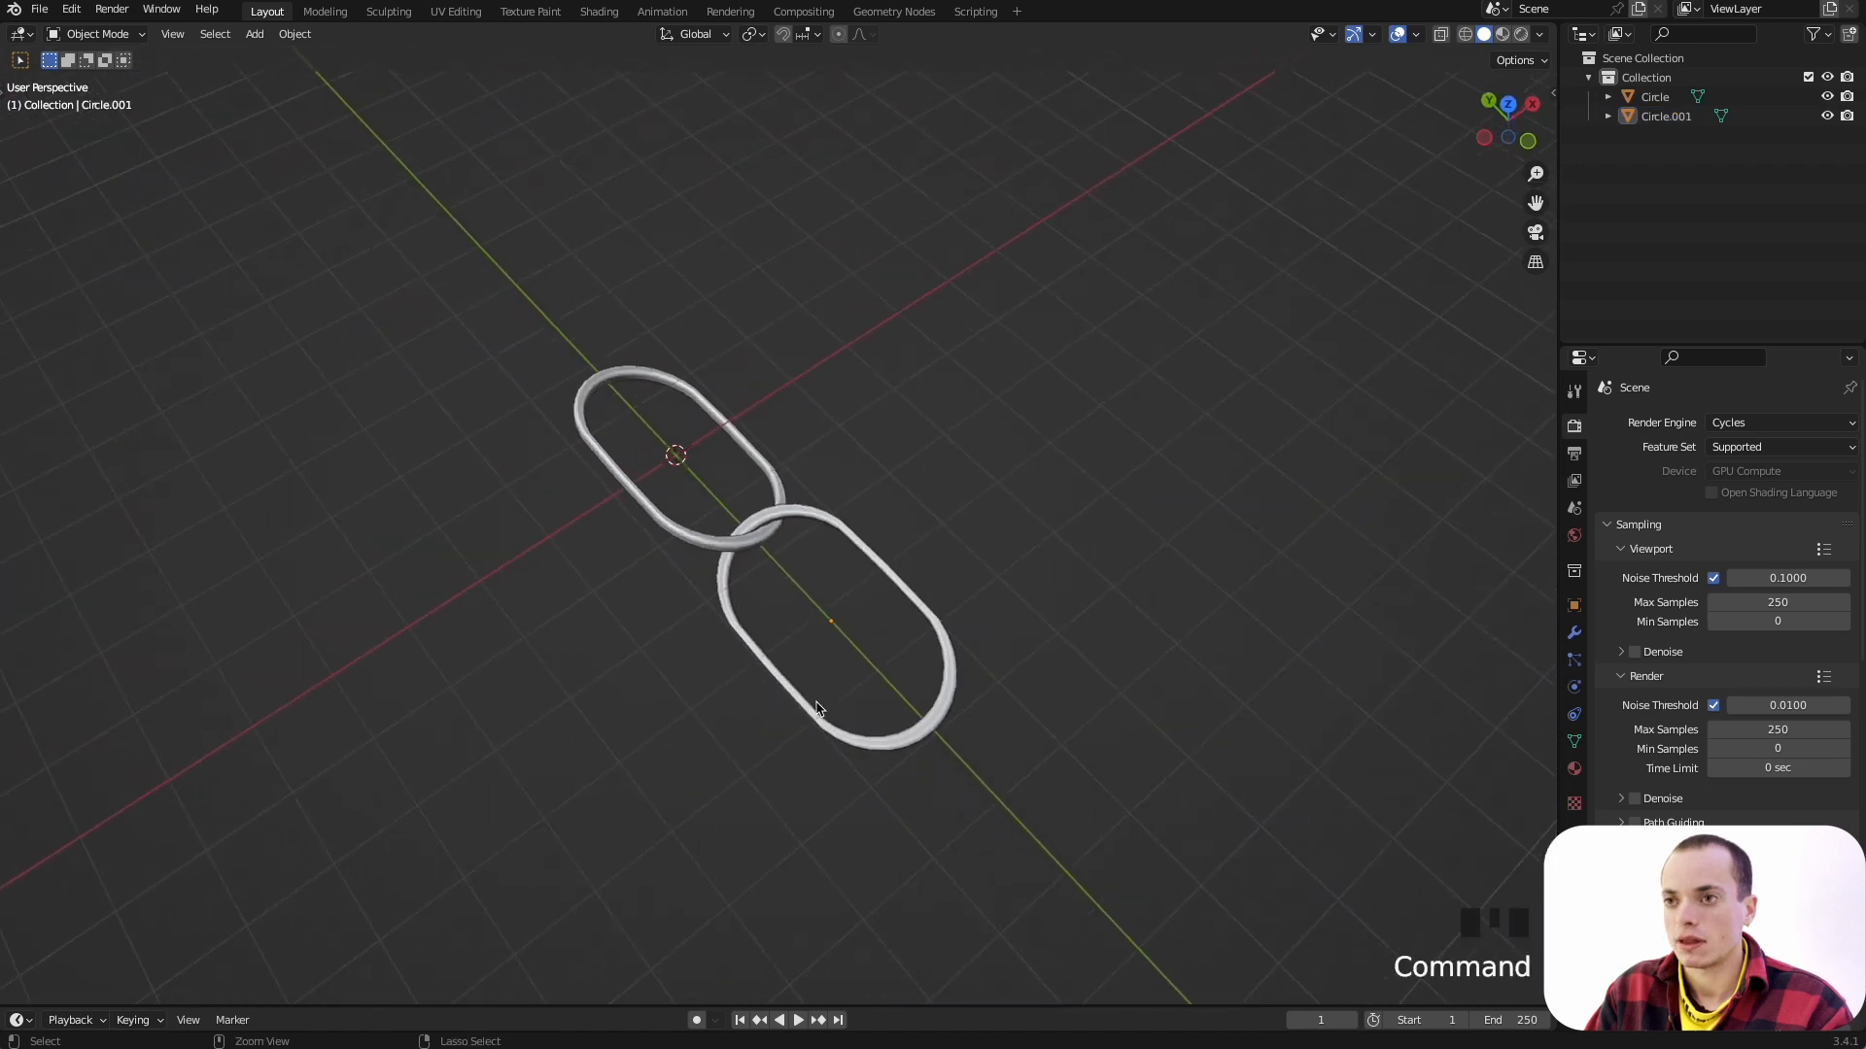
pyautogui.scroll(8, 818, 709)
pyautogui.hscroll(10, 819, 708)
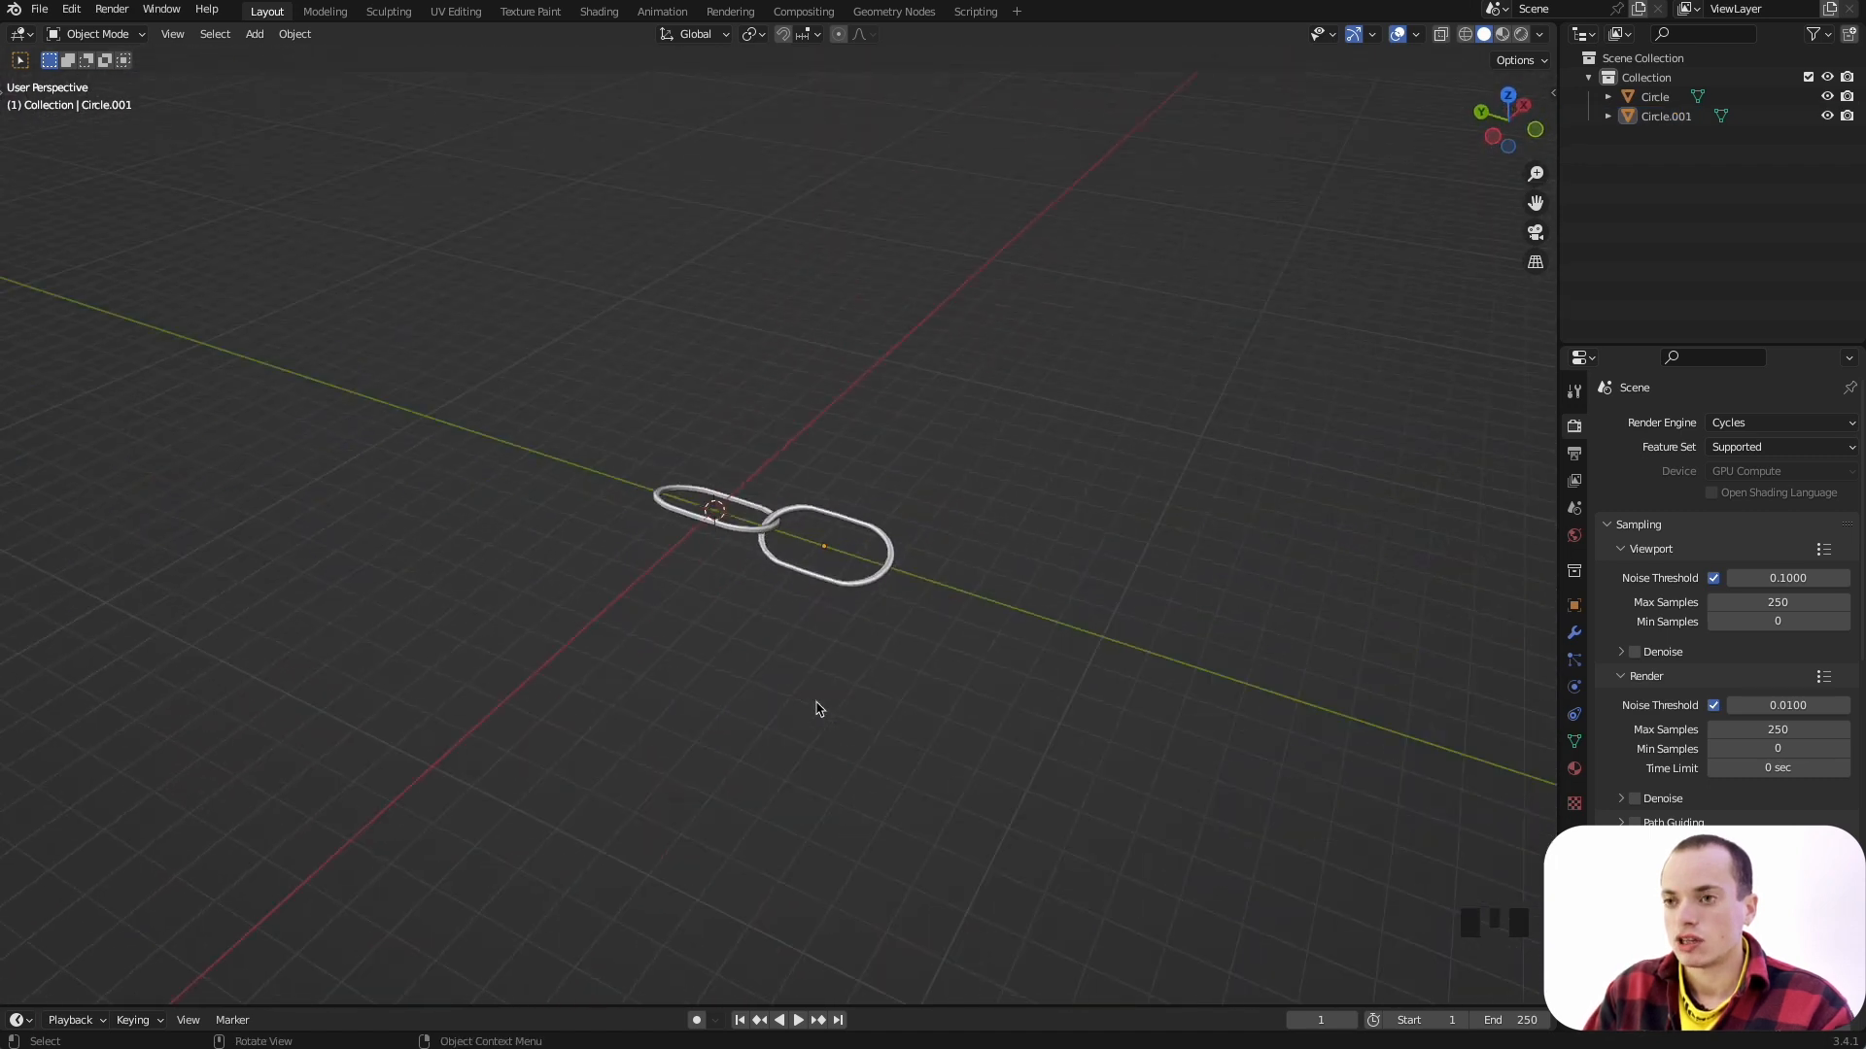
pyautogui.hscroll(-8, 818, 708)
pyautogui.keyDown('super'); pyautogui.scroll(-4, 818, 708); pyautogui.keyUp('super')
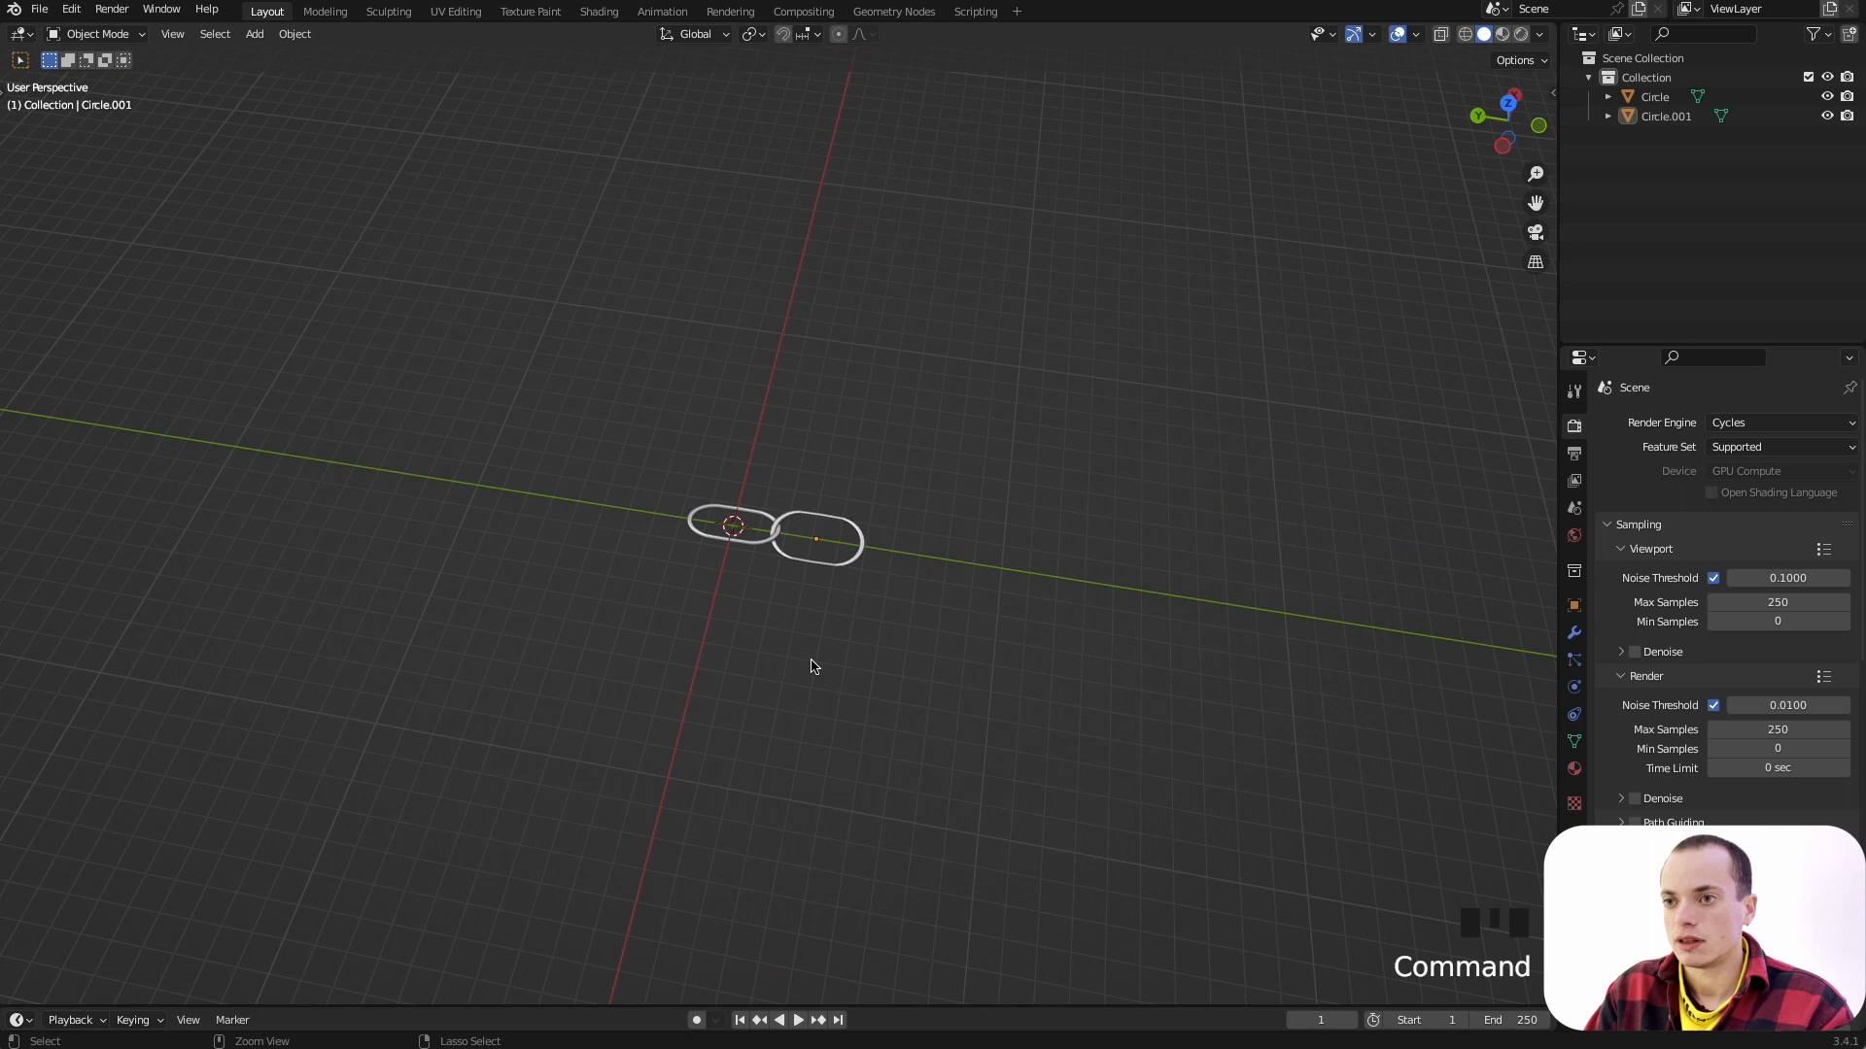
# Step: Select both the original link and its duplicate and join them into one object
pyautogui.click(792, 522)
pyautogui.click(734, 541)
pyautogui.keyDown('super'); pyautogui.scroll(10, 719, 583); pyautogui.keyUp('super')
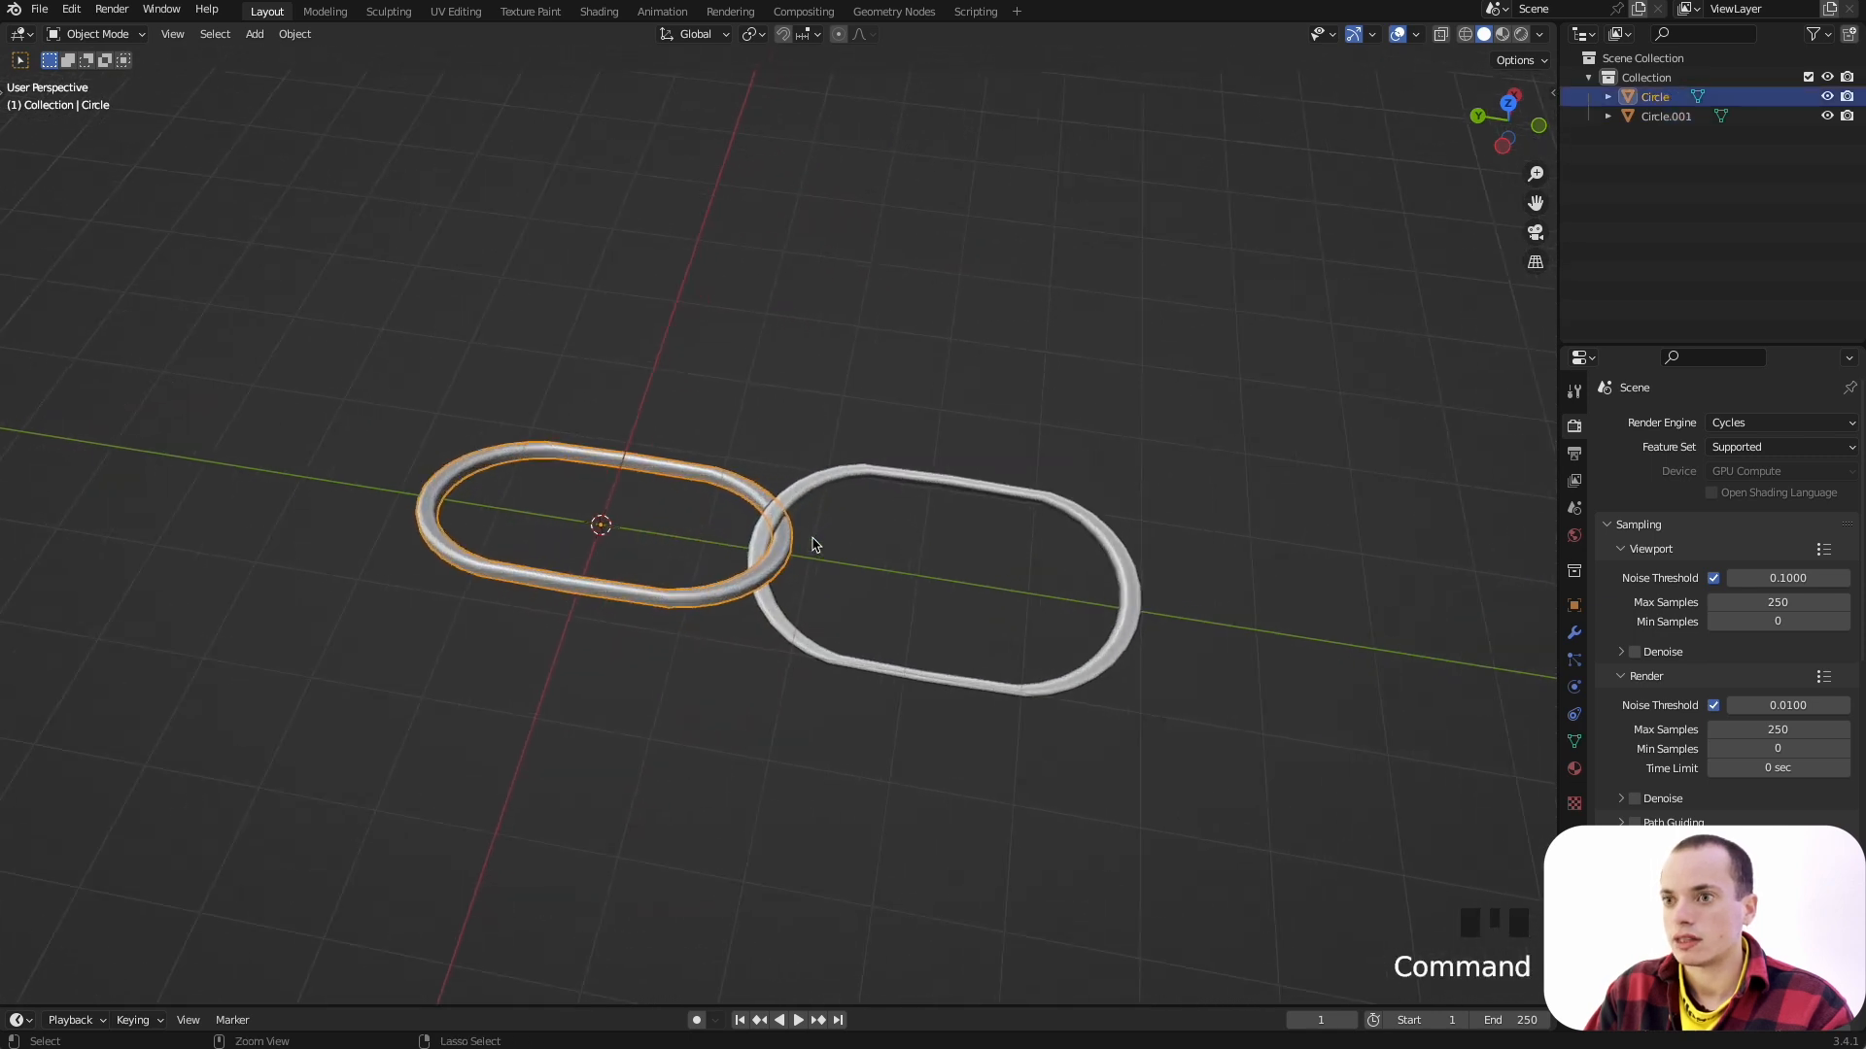
pyautogui.click(1662, 97)
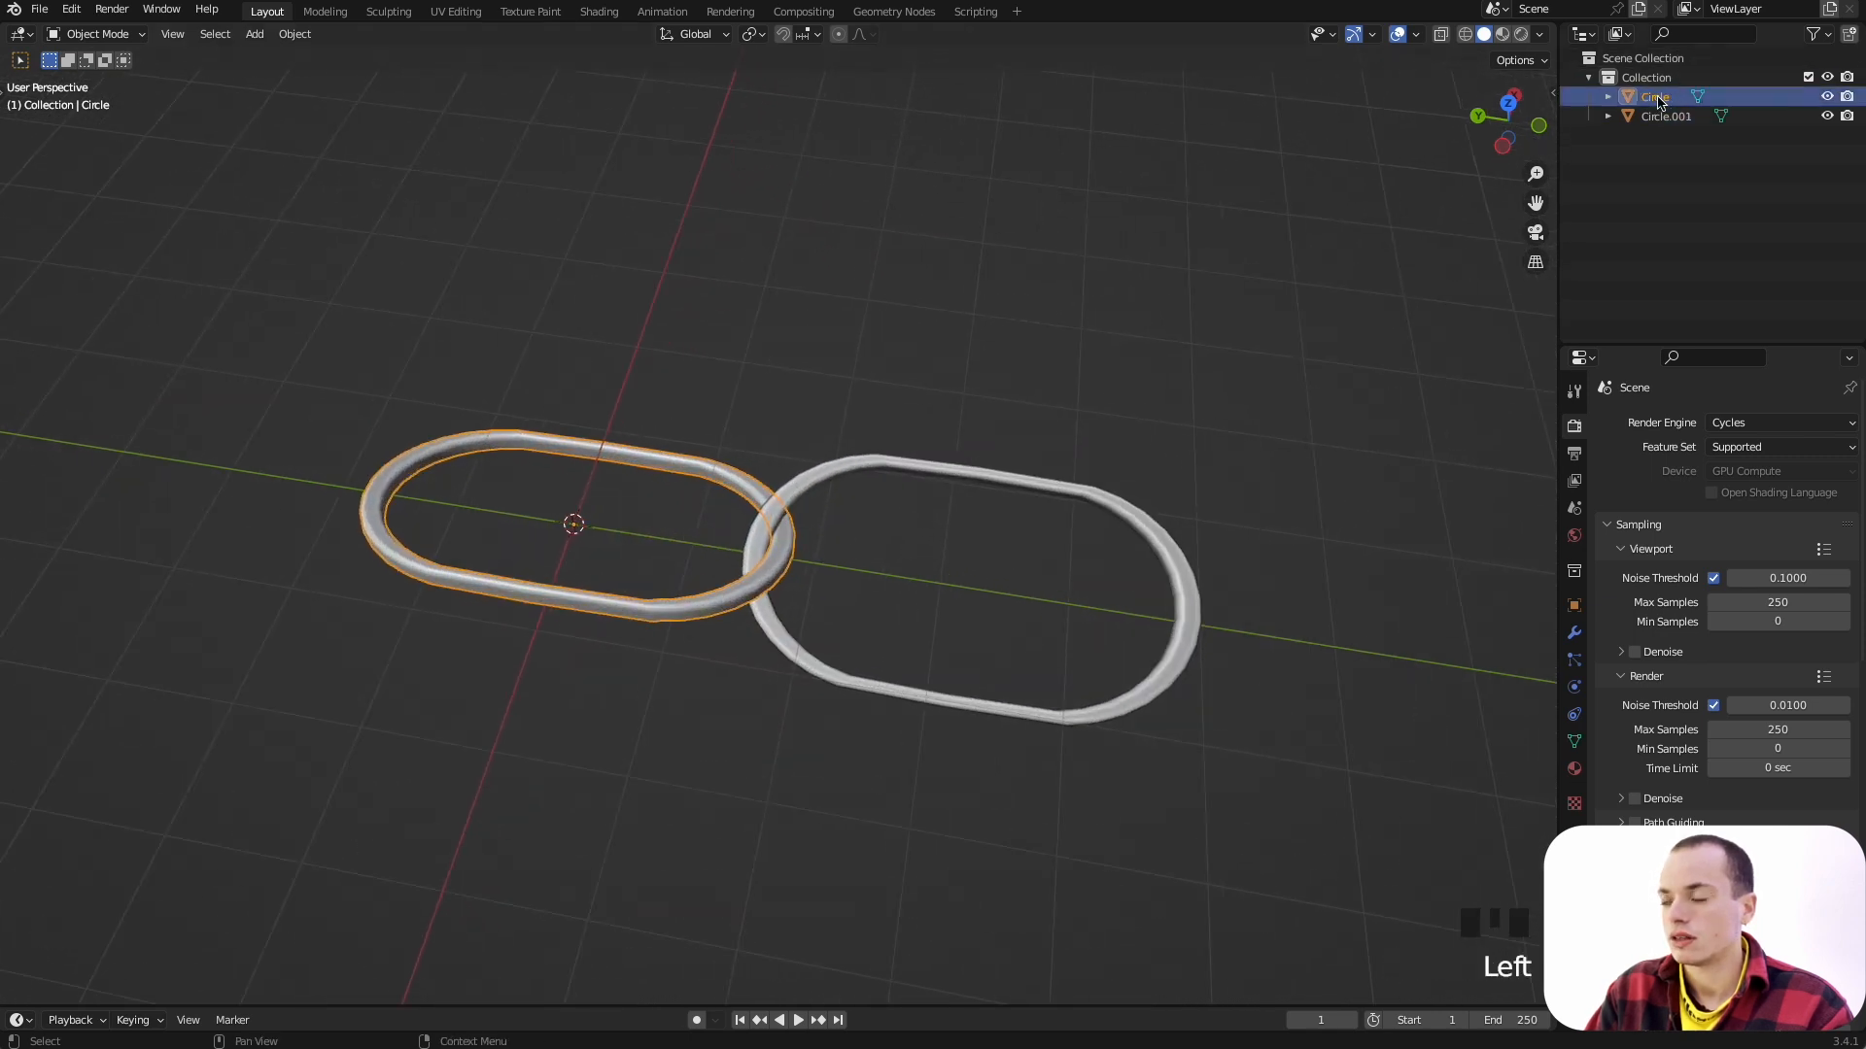
pyautogui.click(1662, 117)
pyautogui.click(1654, 97)
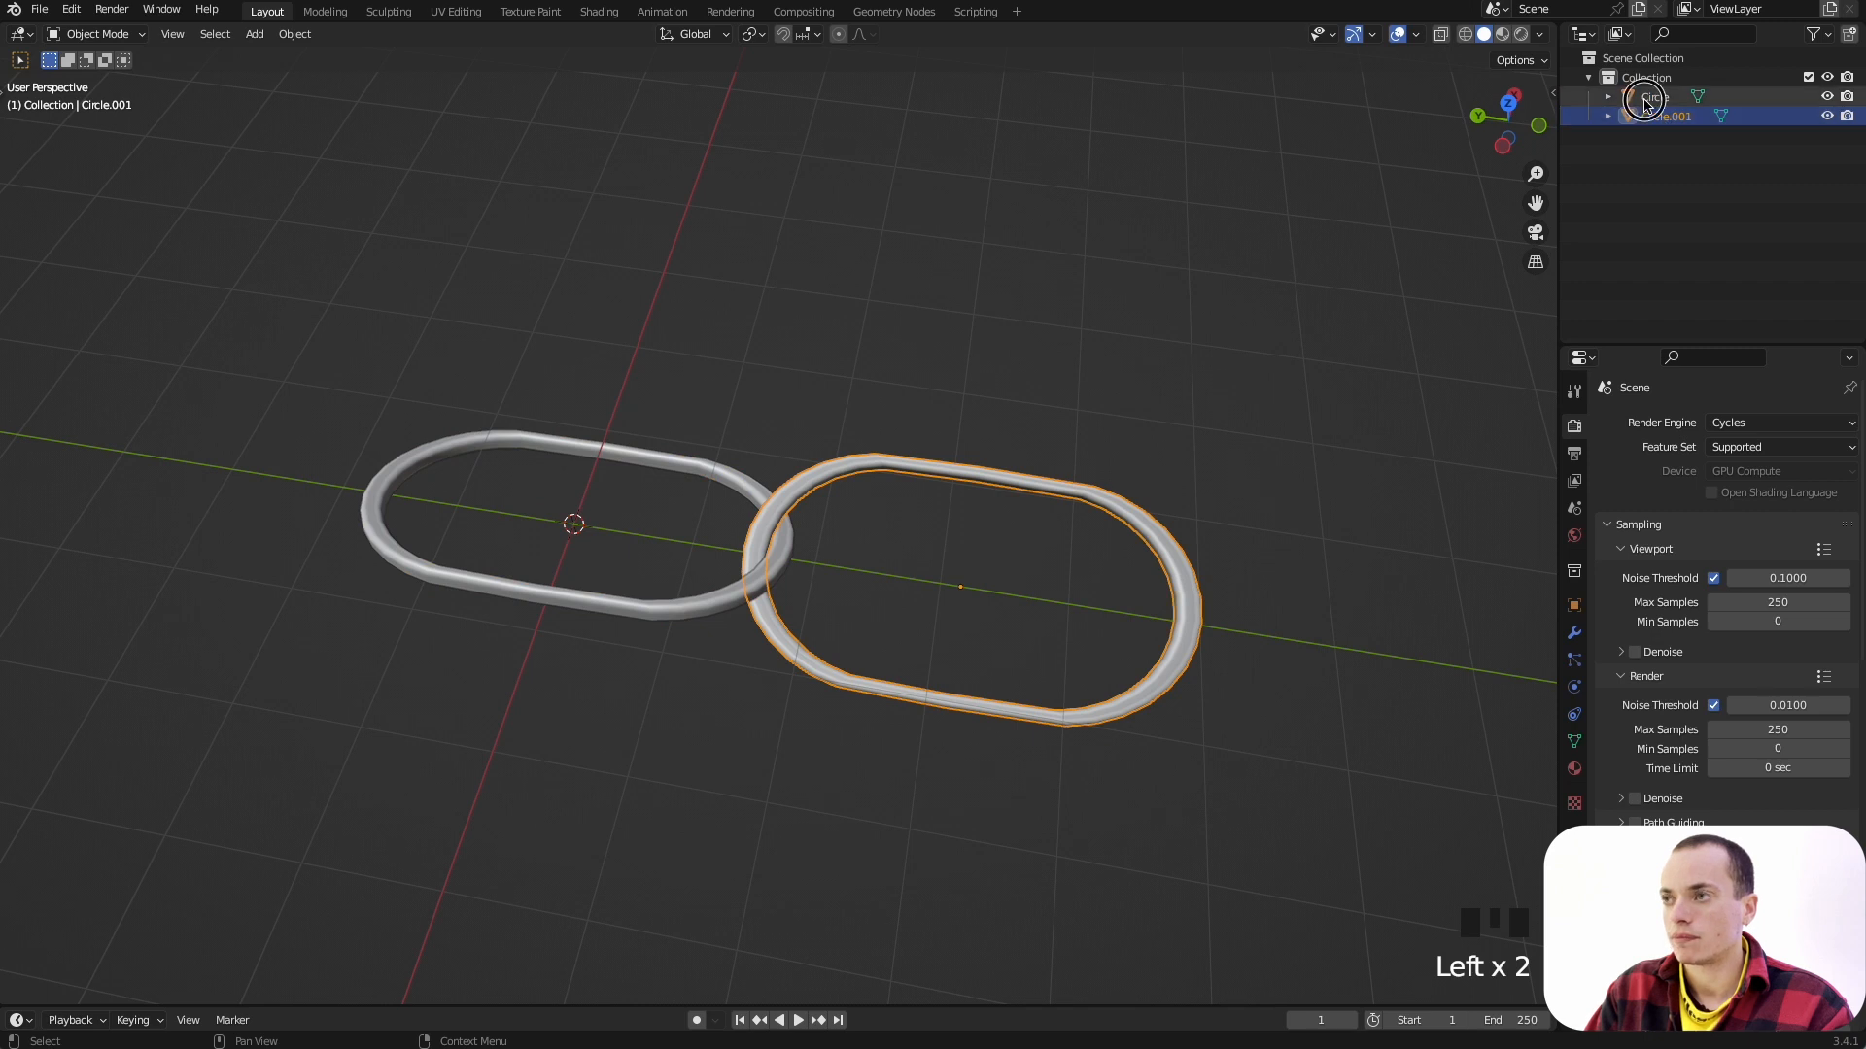
pyautogui.keyDown('shift'); pyautogui.click(826, 488); pyautogui.keyUp('shift')
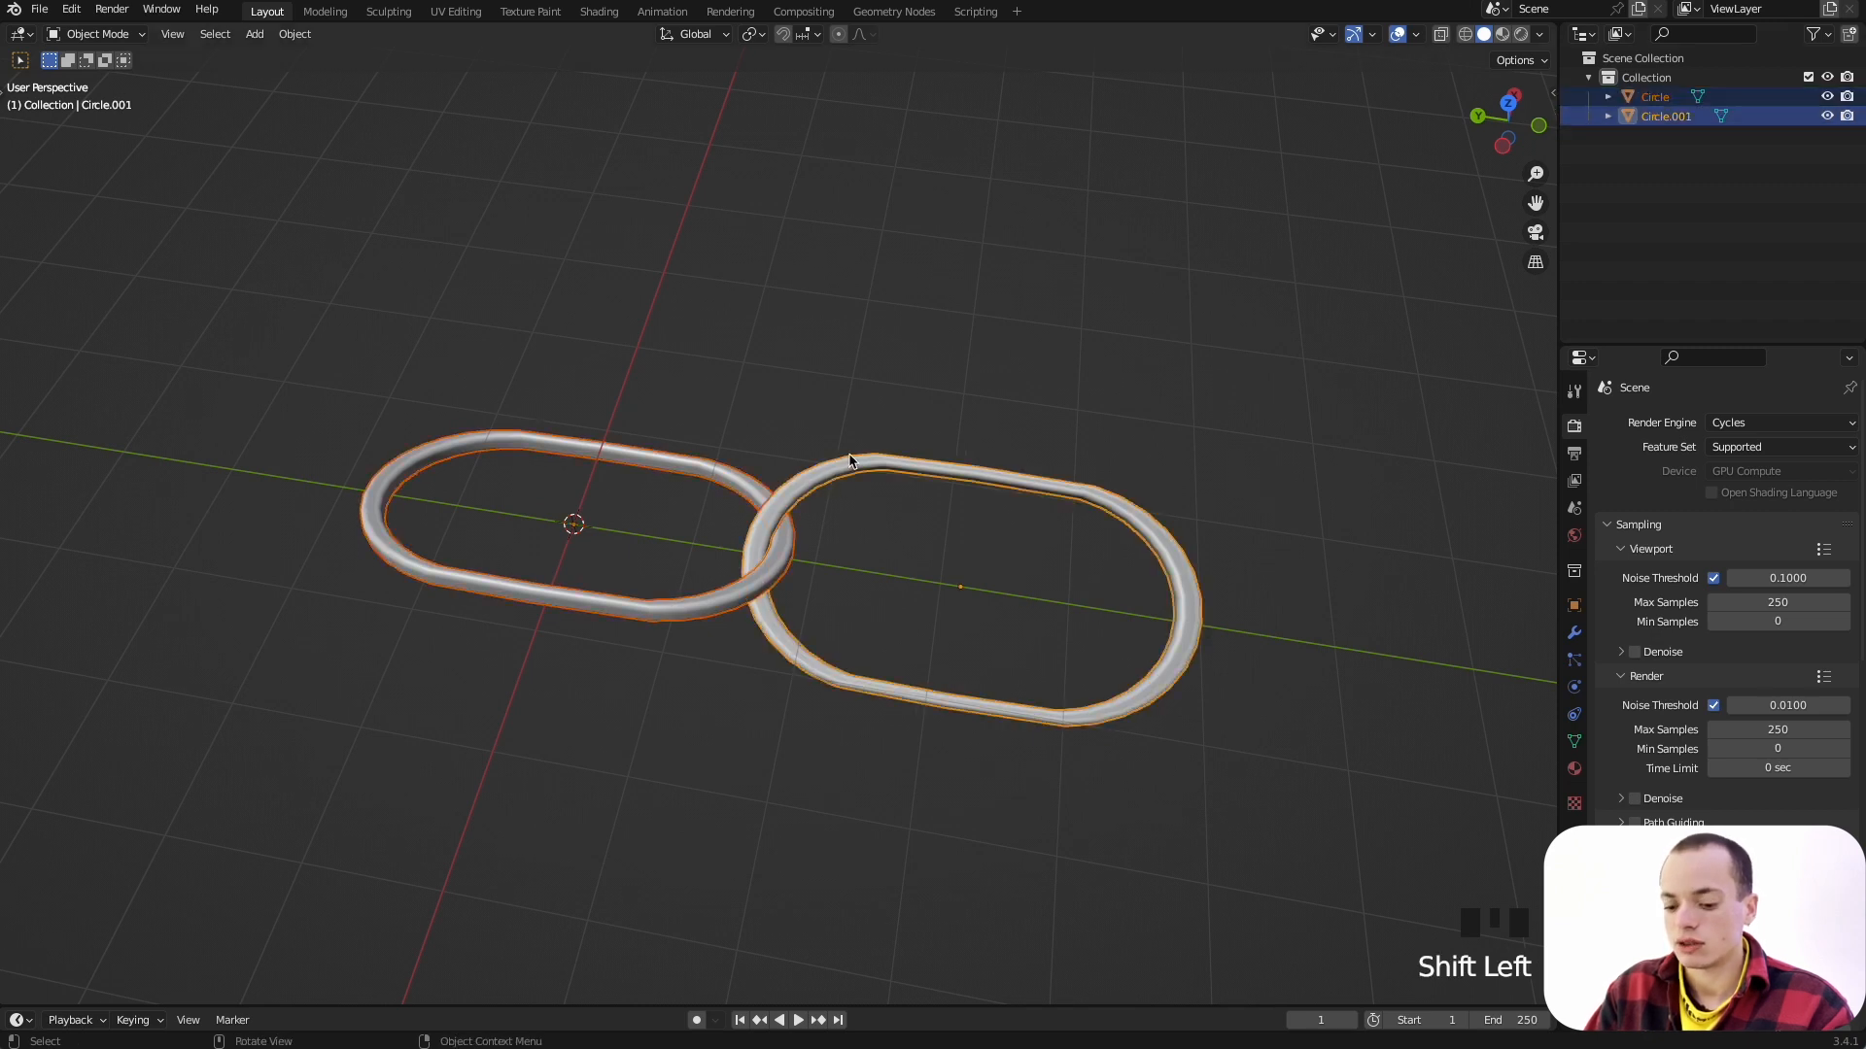
pyautogui.hotkey('ctrl', 'j')
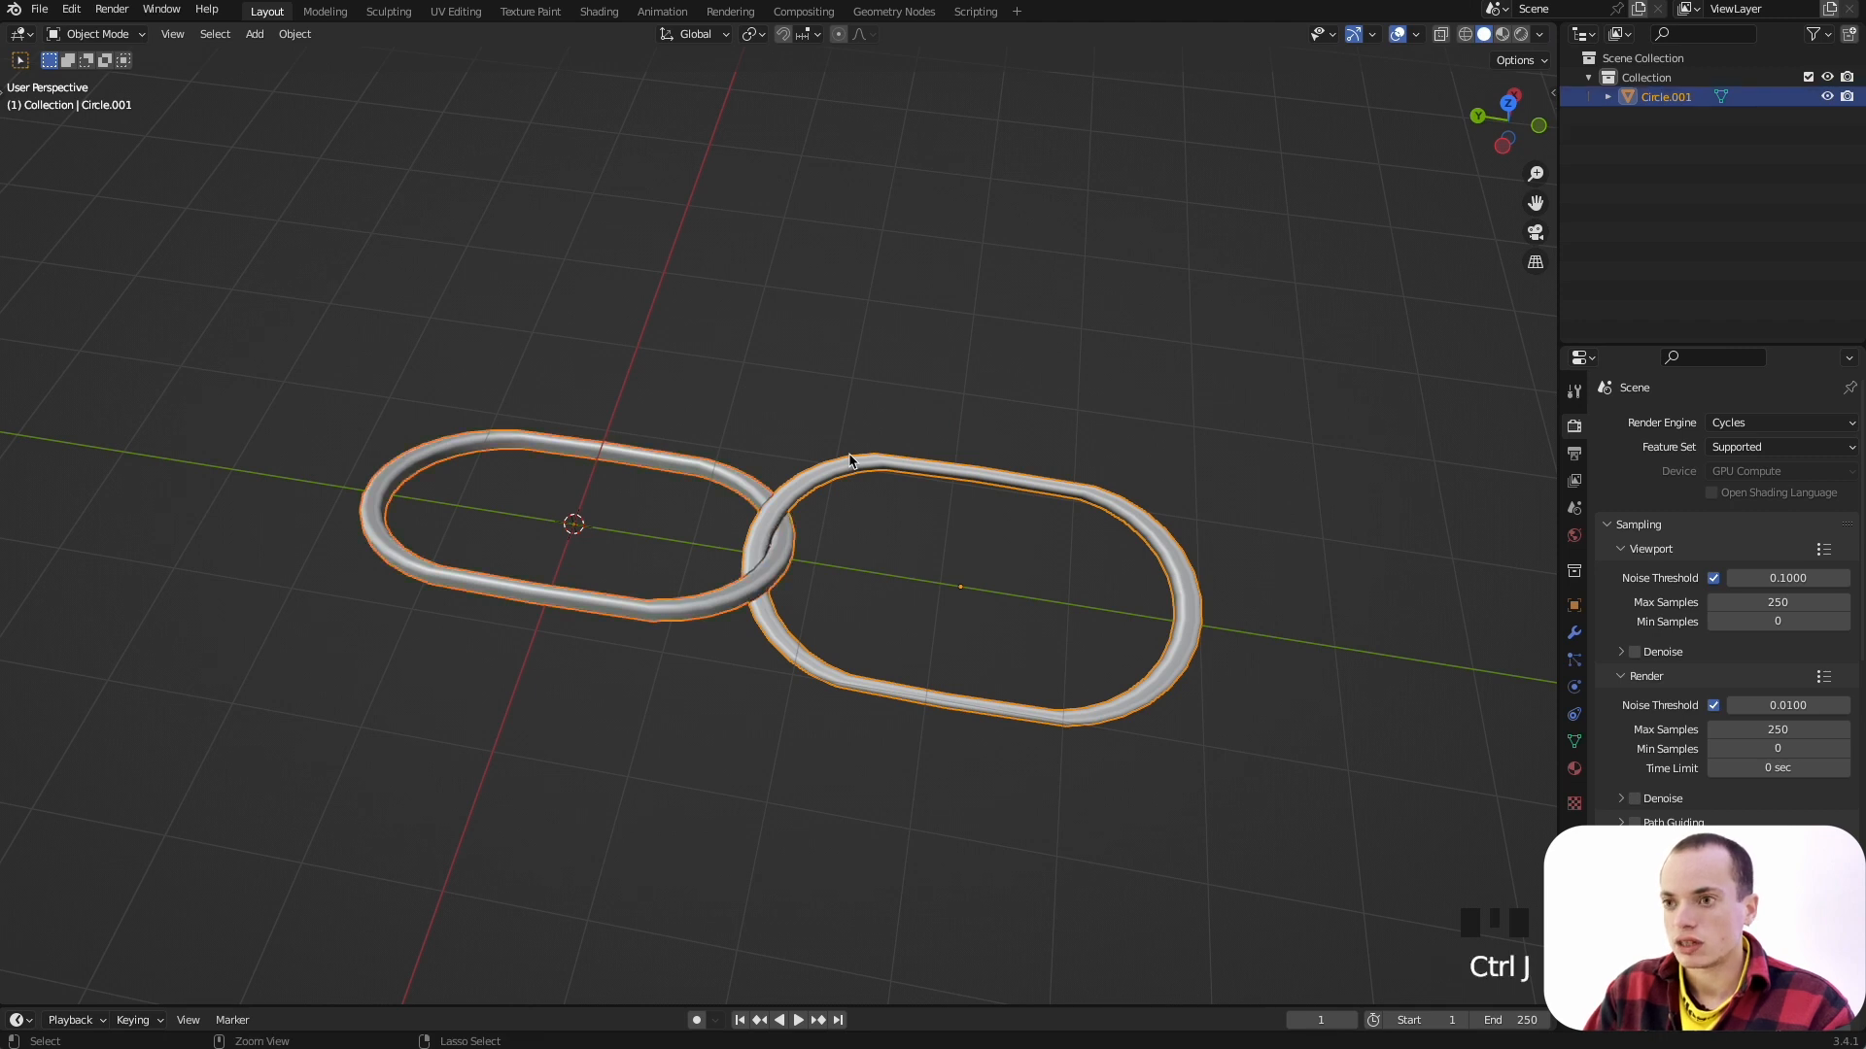
# Step: Try moving the joined links to test that they act as a single object
pyautogui.click(287, 35)
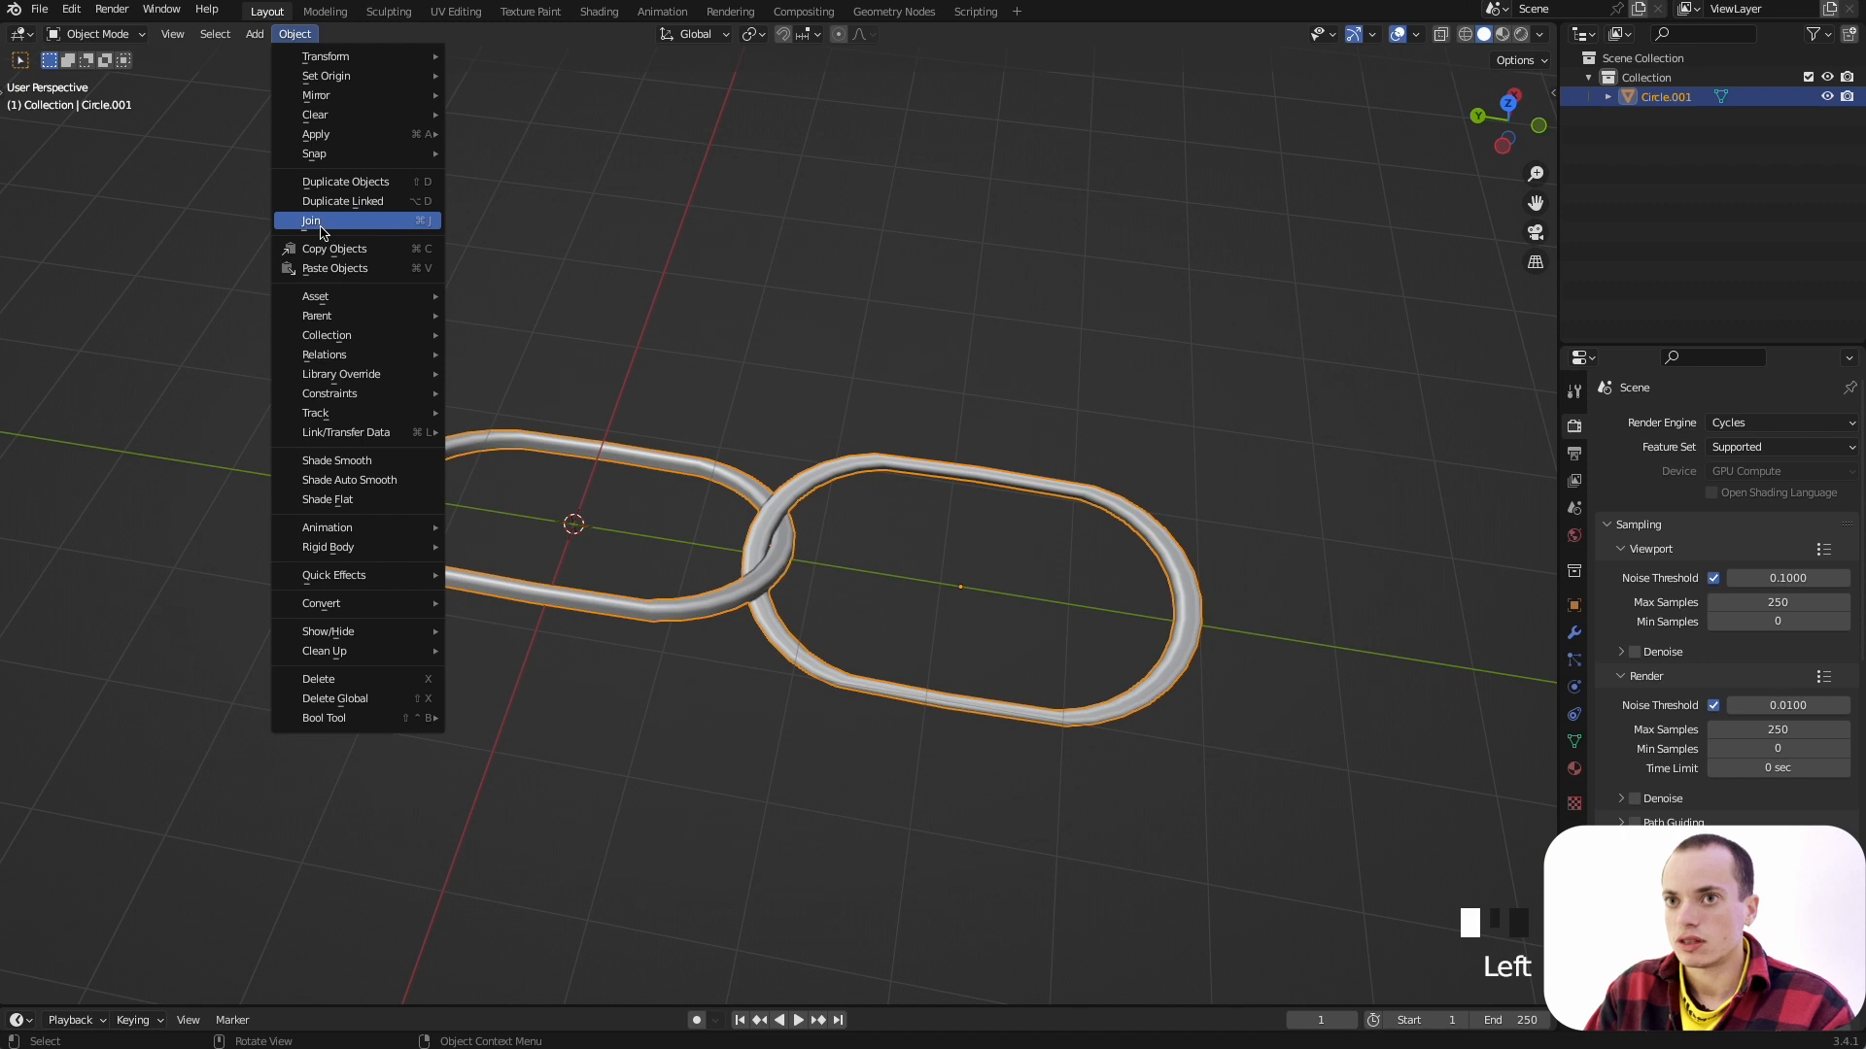
pyautogui.click(893, 499)
pyautogui.click(853, 471)
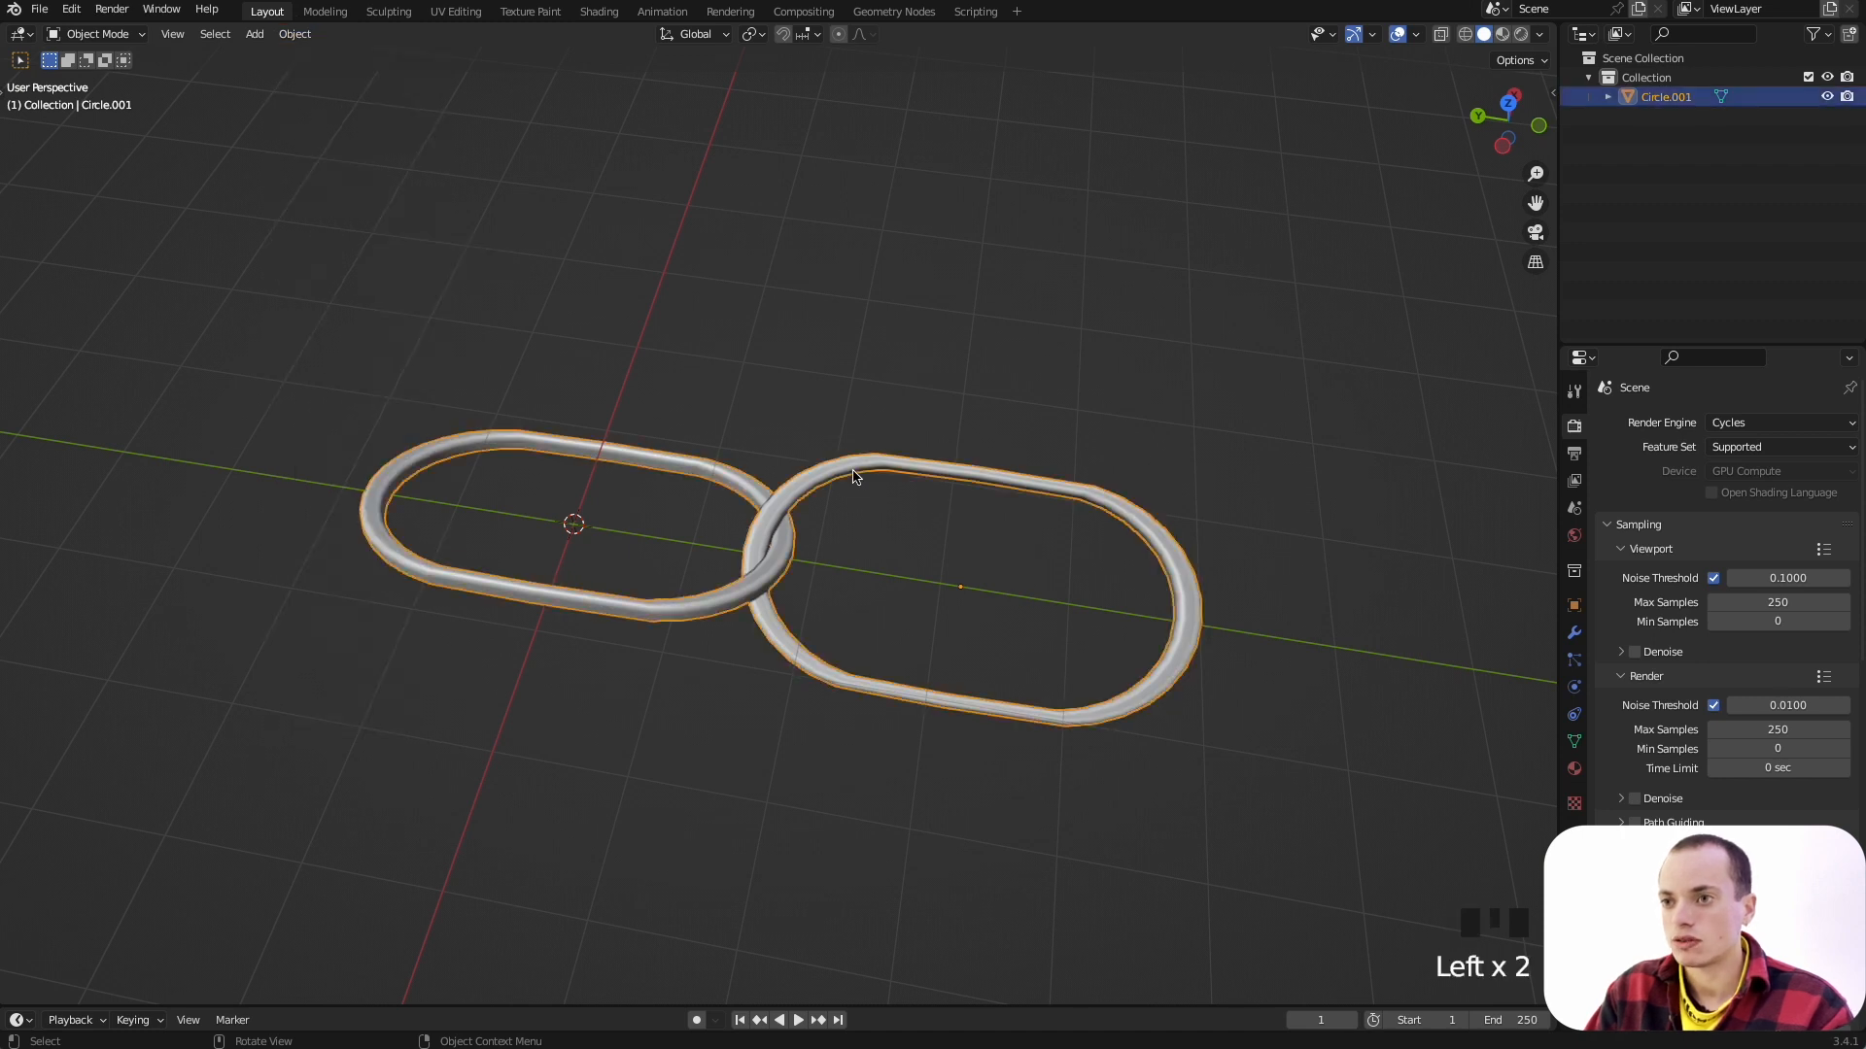
pyautogui.press('g')
pyautogui.rightClick(782, 358)
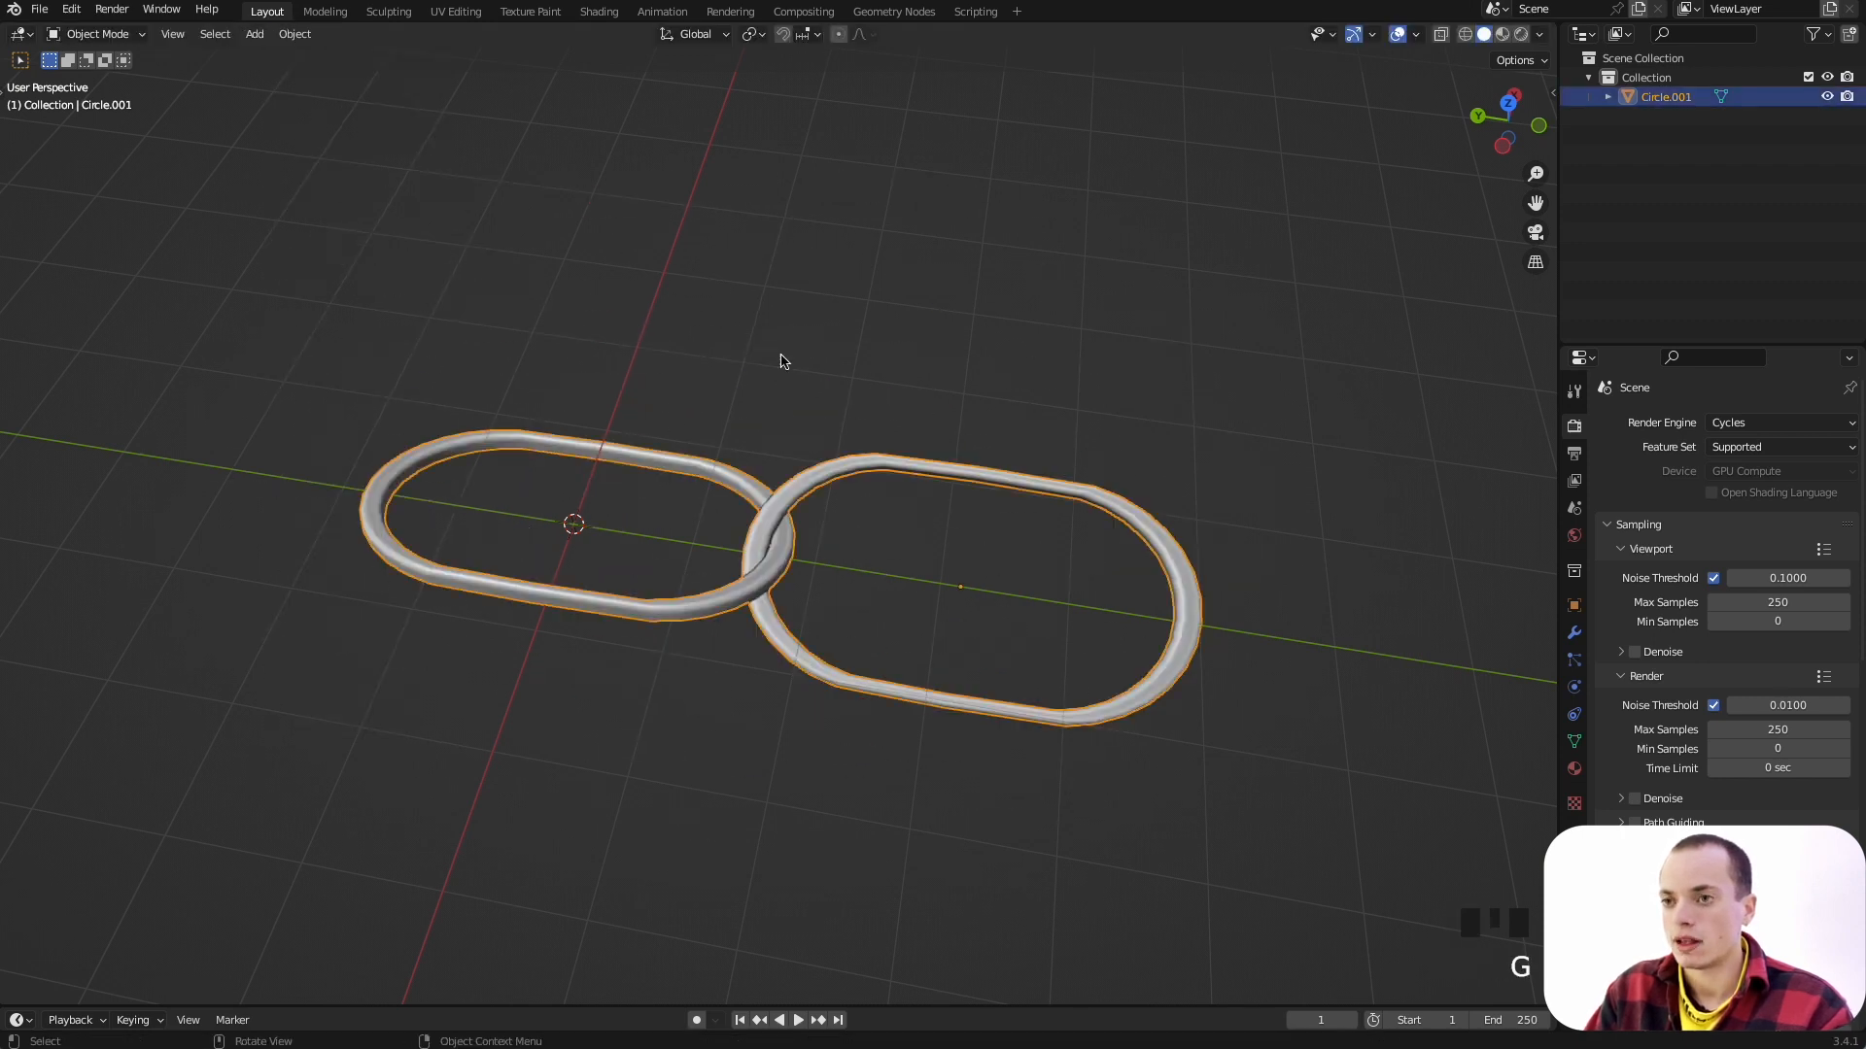
# Step: Add an Array modifier to the joined pair of links
pyautogui.scroll(-8, 1314, 593)
pyautogui.keyDown('shift'); pyautogui.moveTo(1221, 570); pyautogui.dragTo(1049, 568, button='middle'); pyautogui.keyUp('shift')
pyautogui.click(1575, 635)
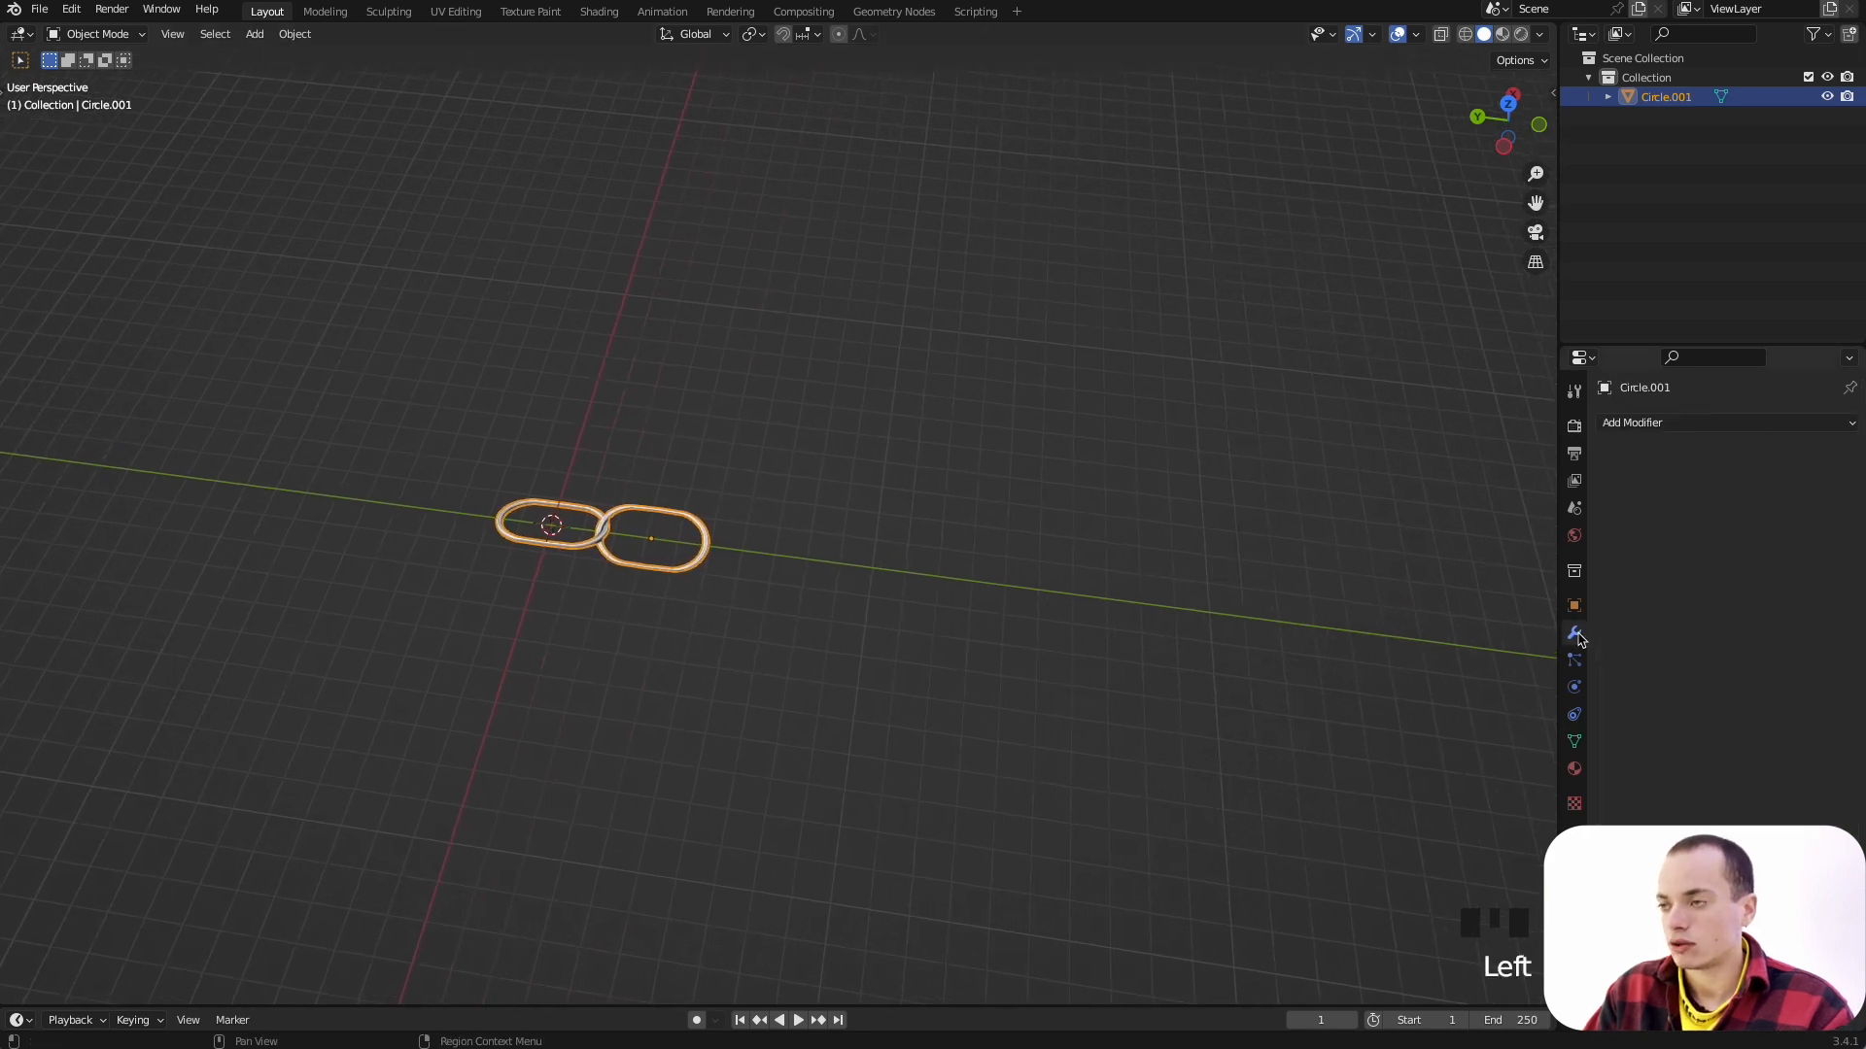
pyautogui.click(1658, 422)
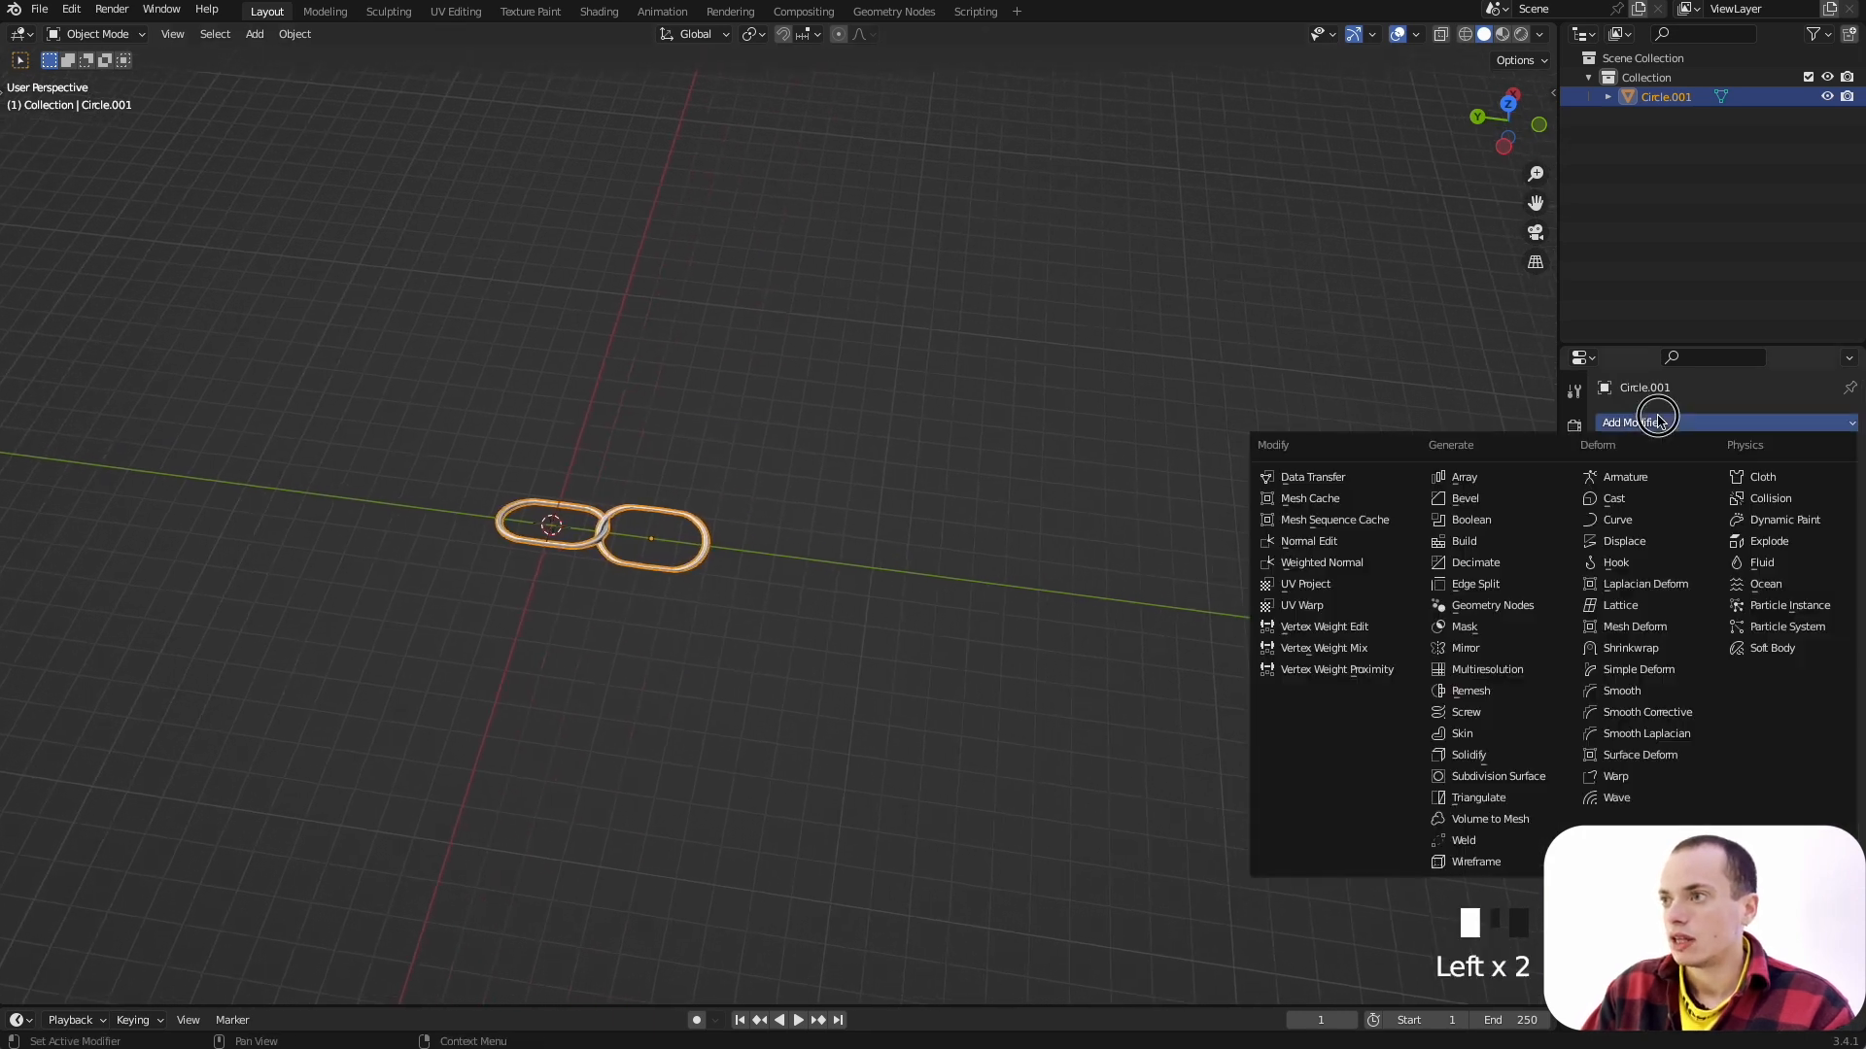
pyautogui.click(1494, 482)
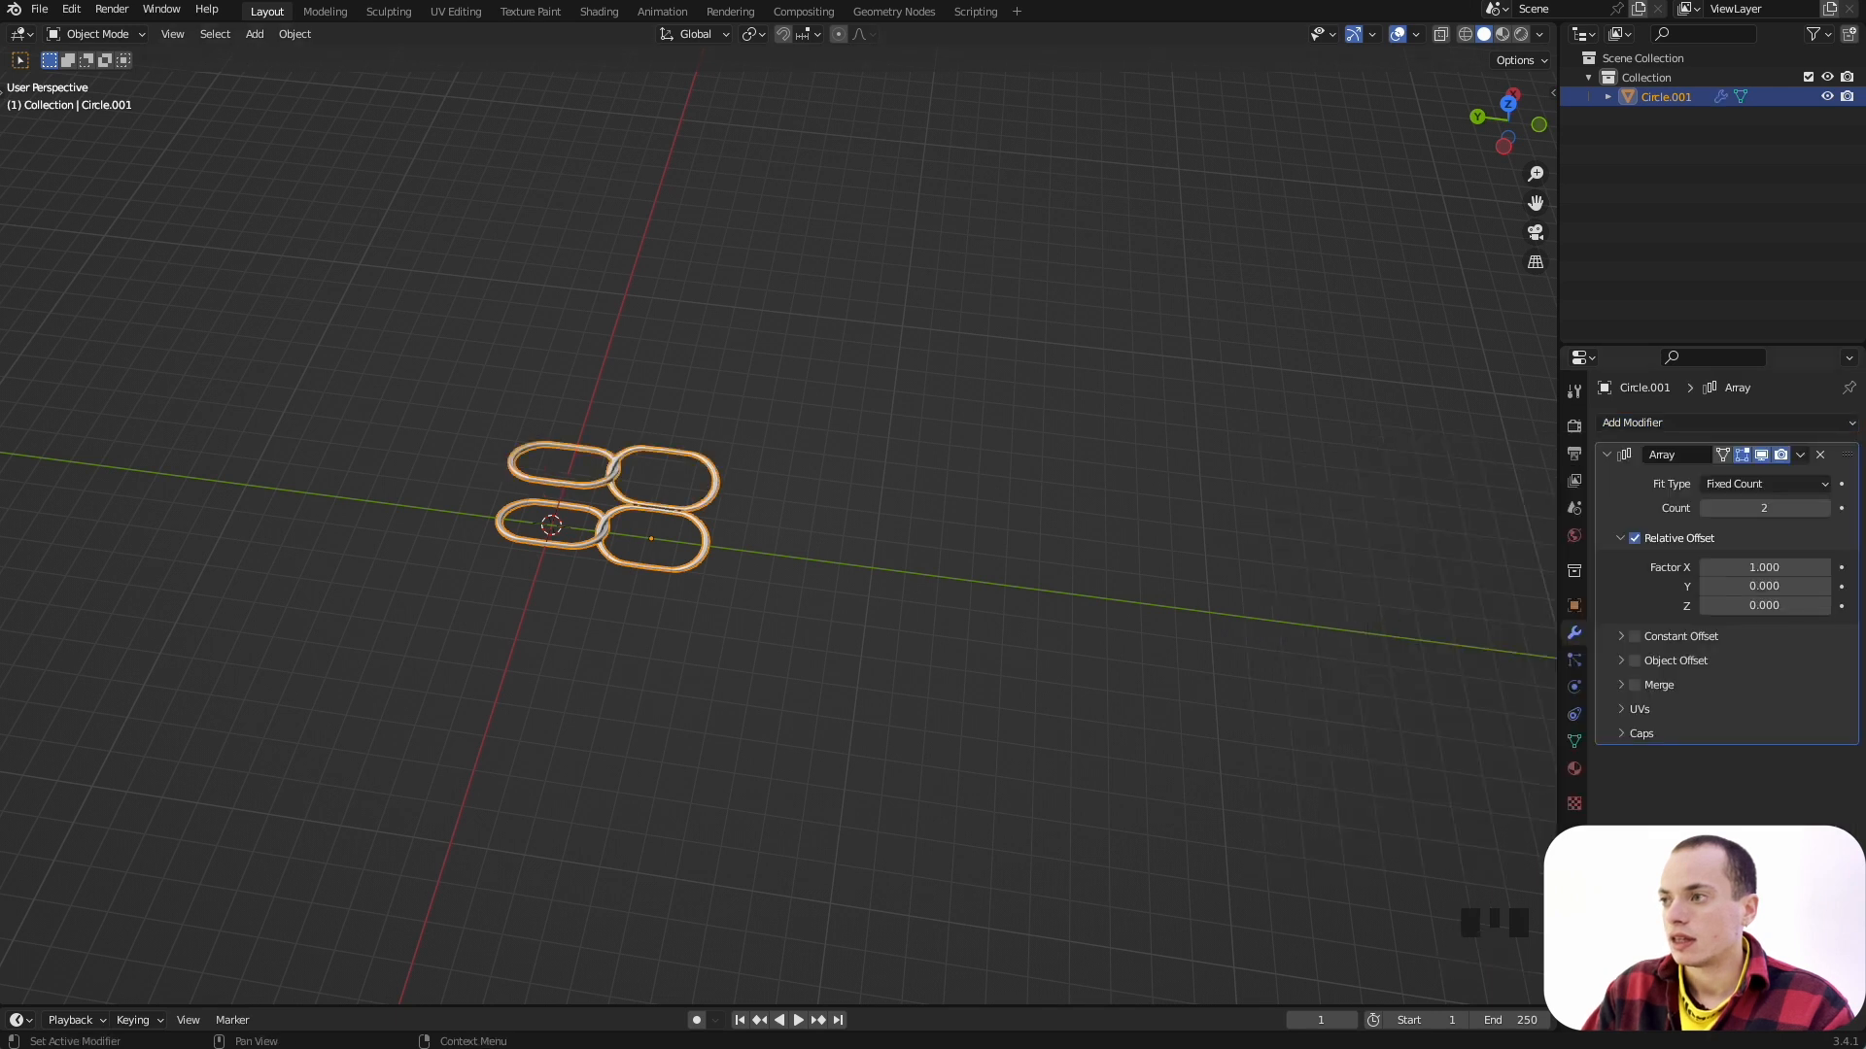
# Step: Raise the Array modifier's count to 8
pyautogui.click(1820, 509)
pyautogui.tripleClick(1820, 508)
pyautogui.doubleClick(1820, 508)
pyautogui.doubleClick(1820, 509)
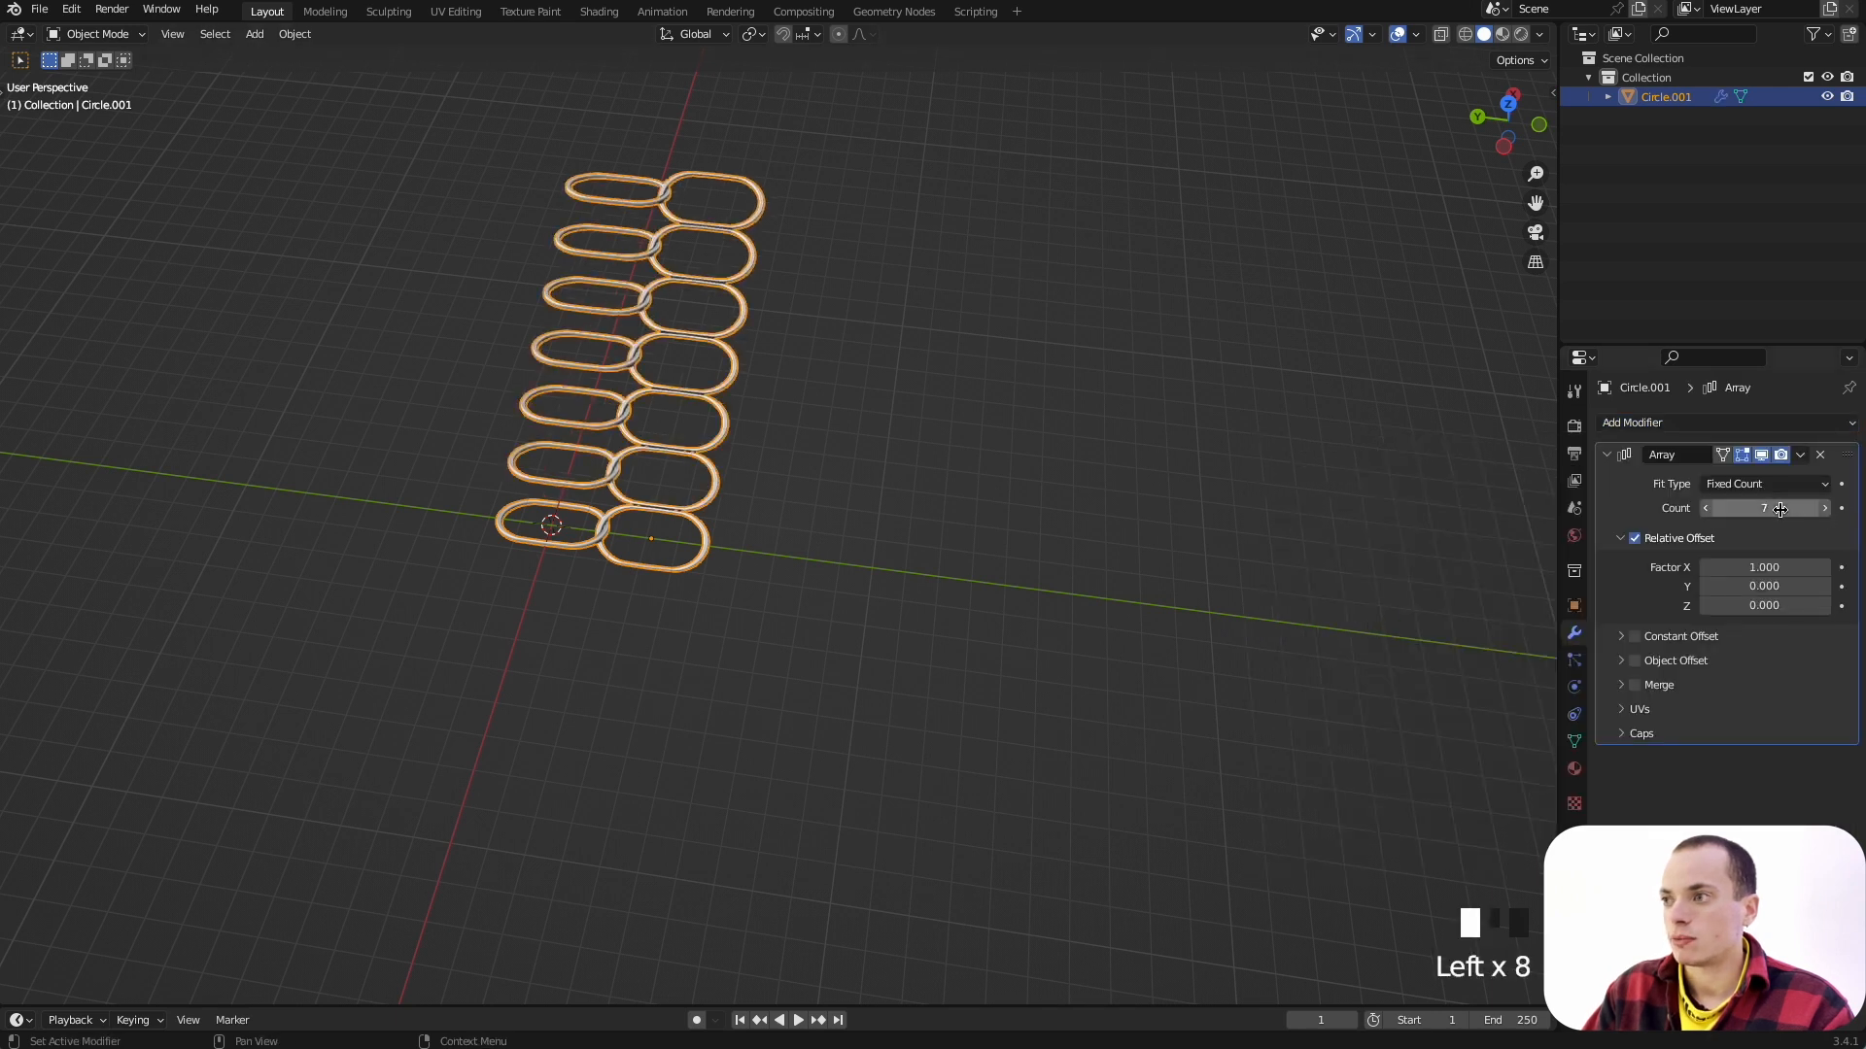
pyautogui.click(1820, 508)
pyautogui.click(1824, 508)
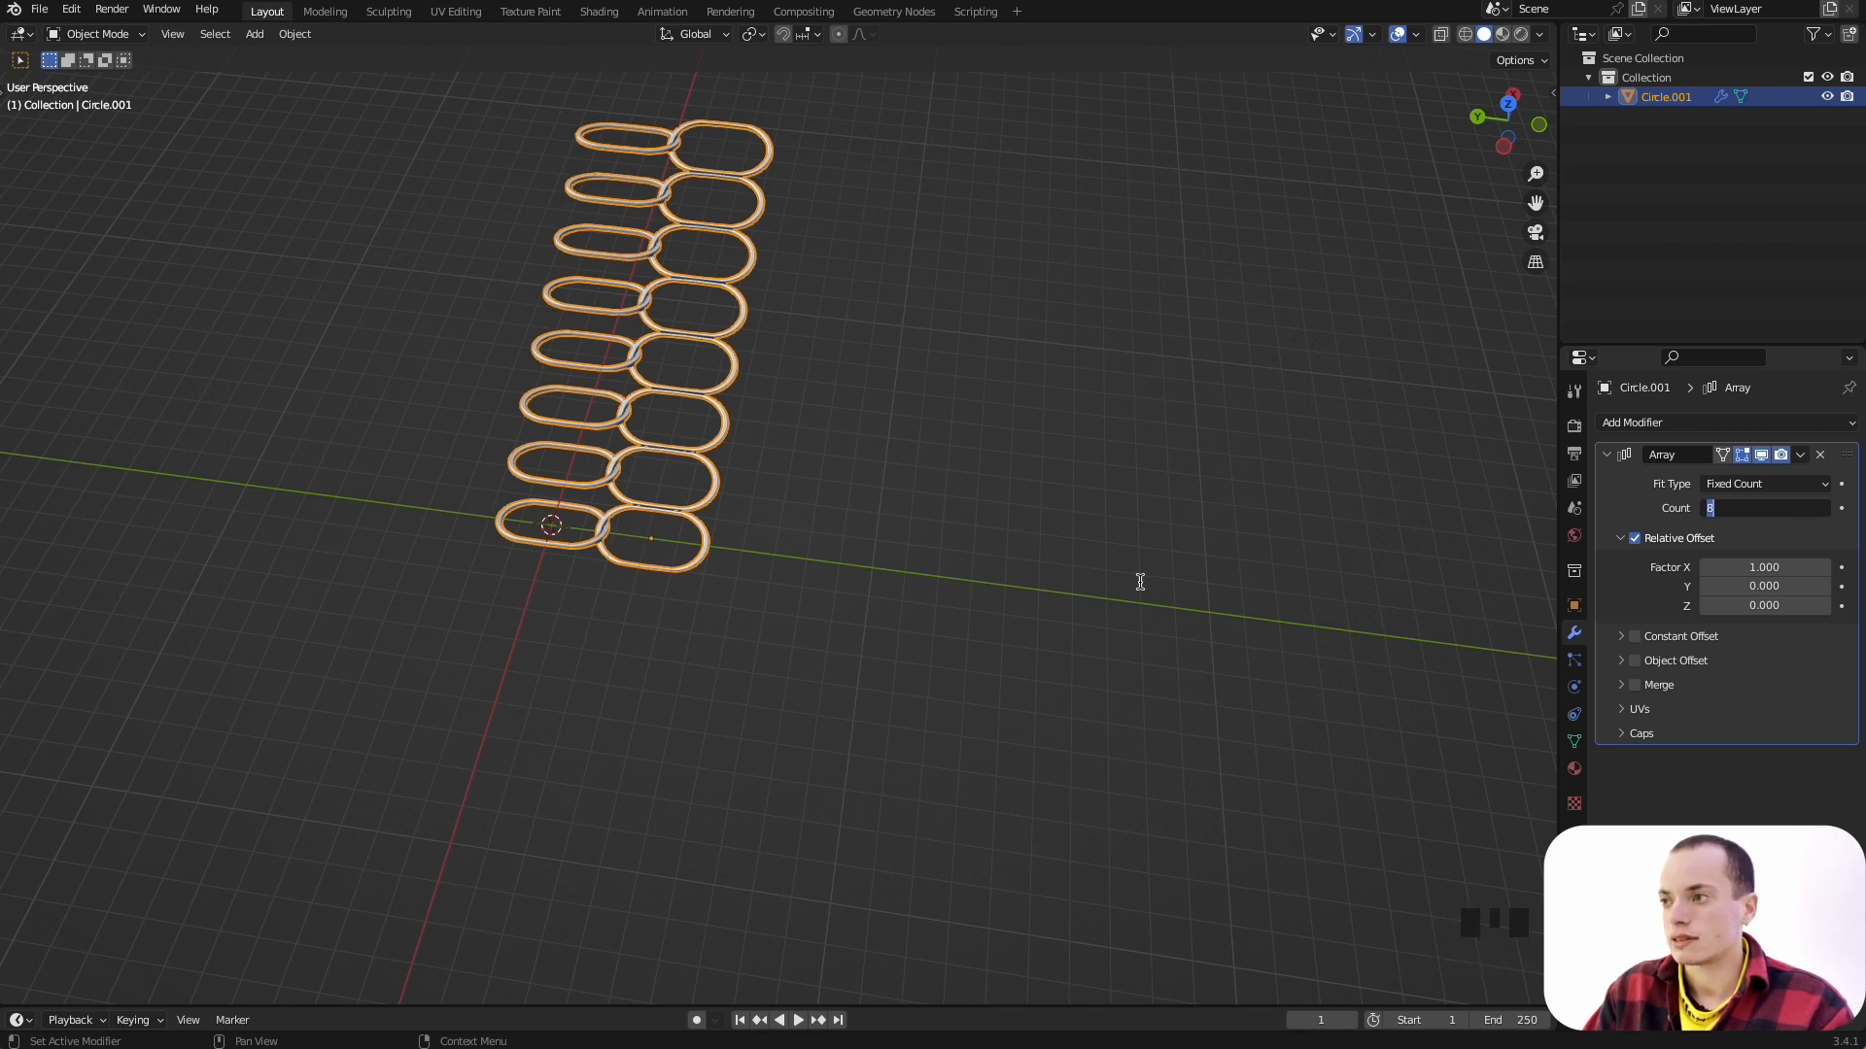
# Step: Set the array's relative offset to 0 on X and 0.1 on Y
pyautogui.click(1758, 568)
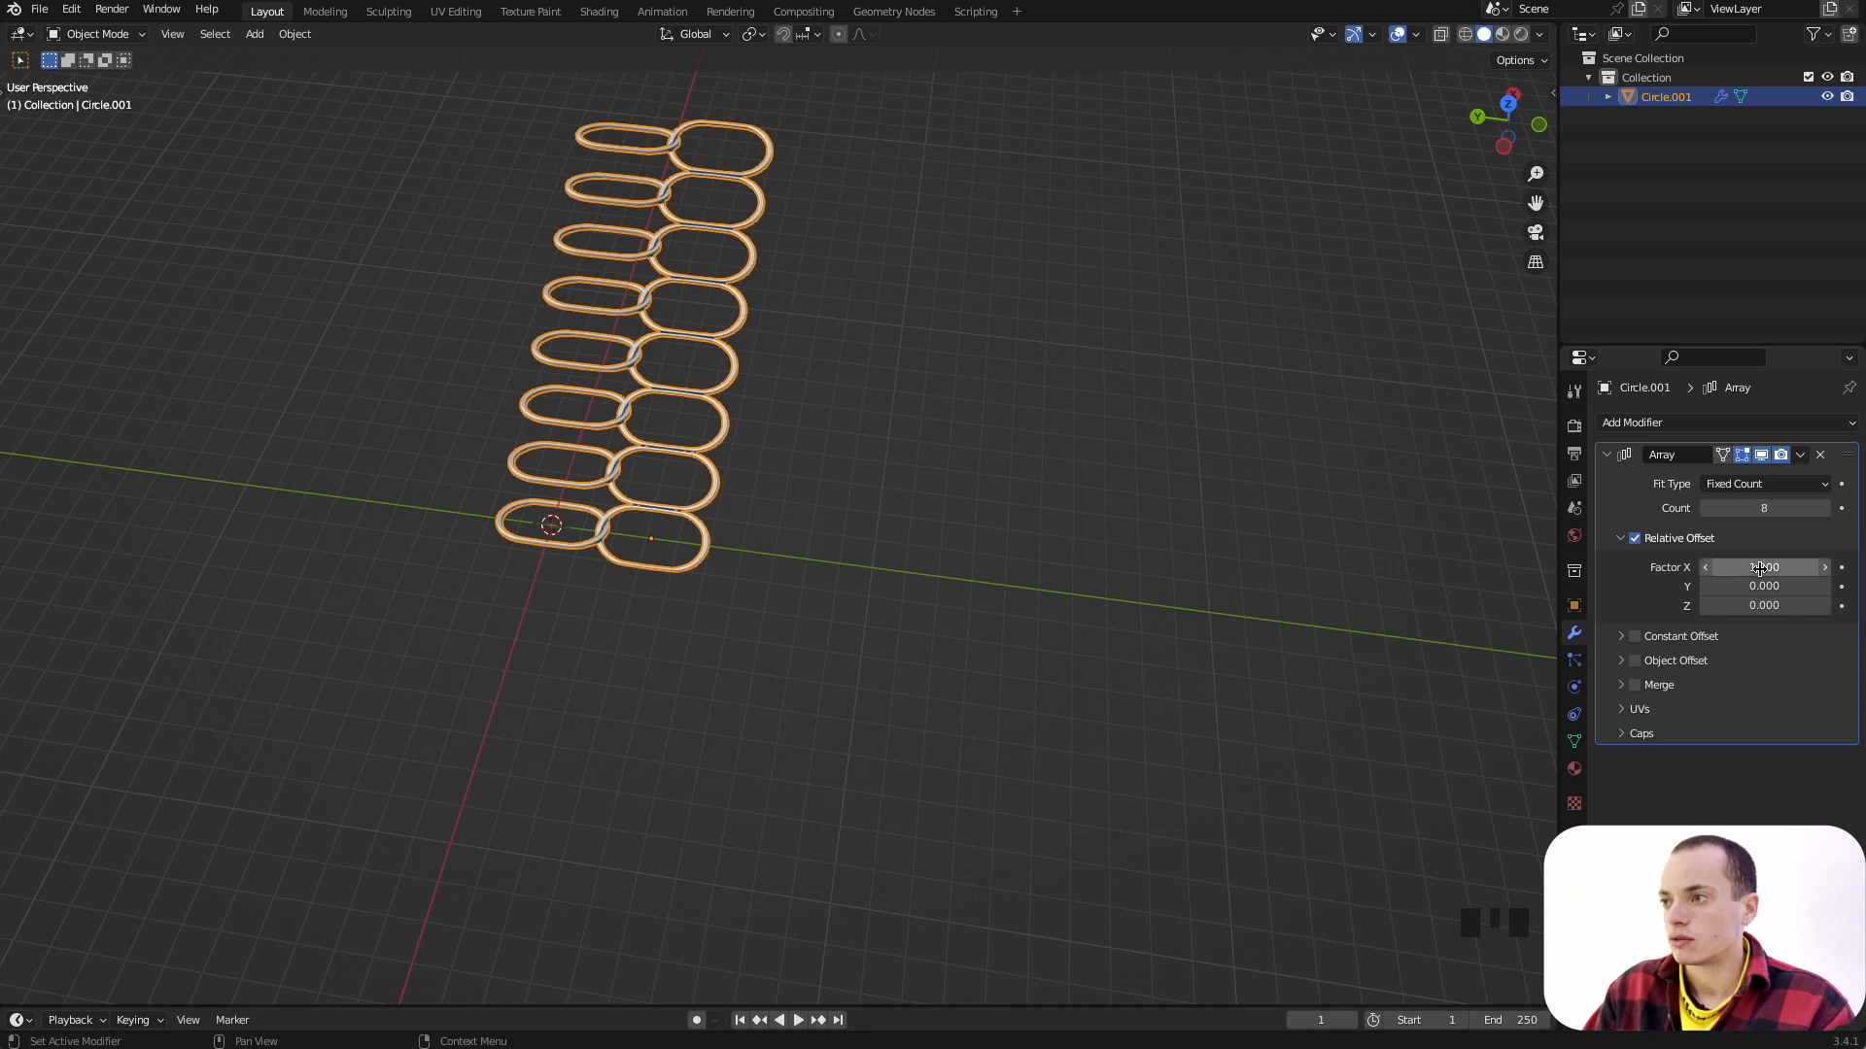
pyautogui.click(1758, 569)
pyautogui.write('0')
pyautogui.press('Return')
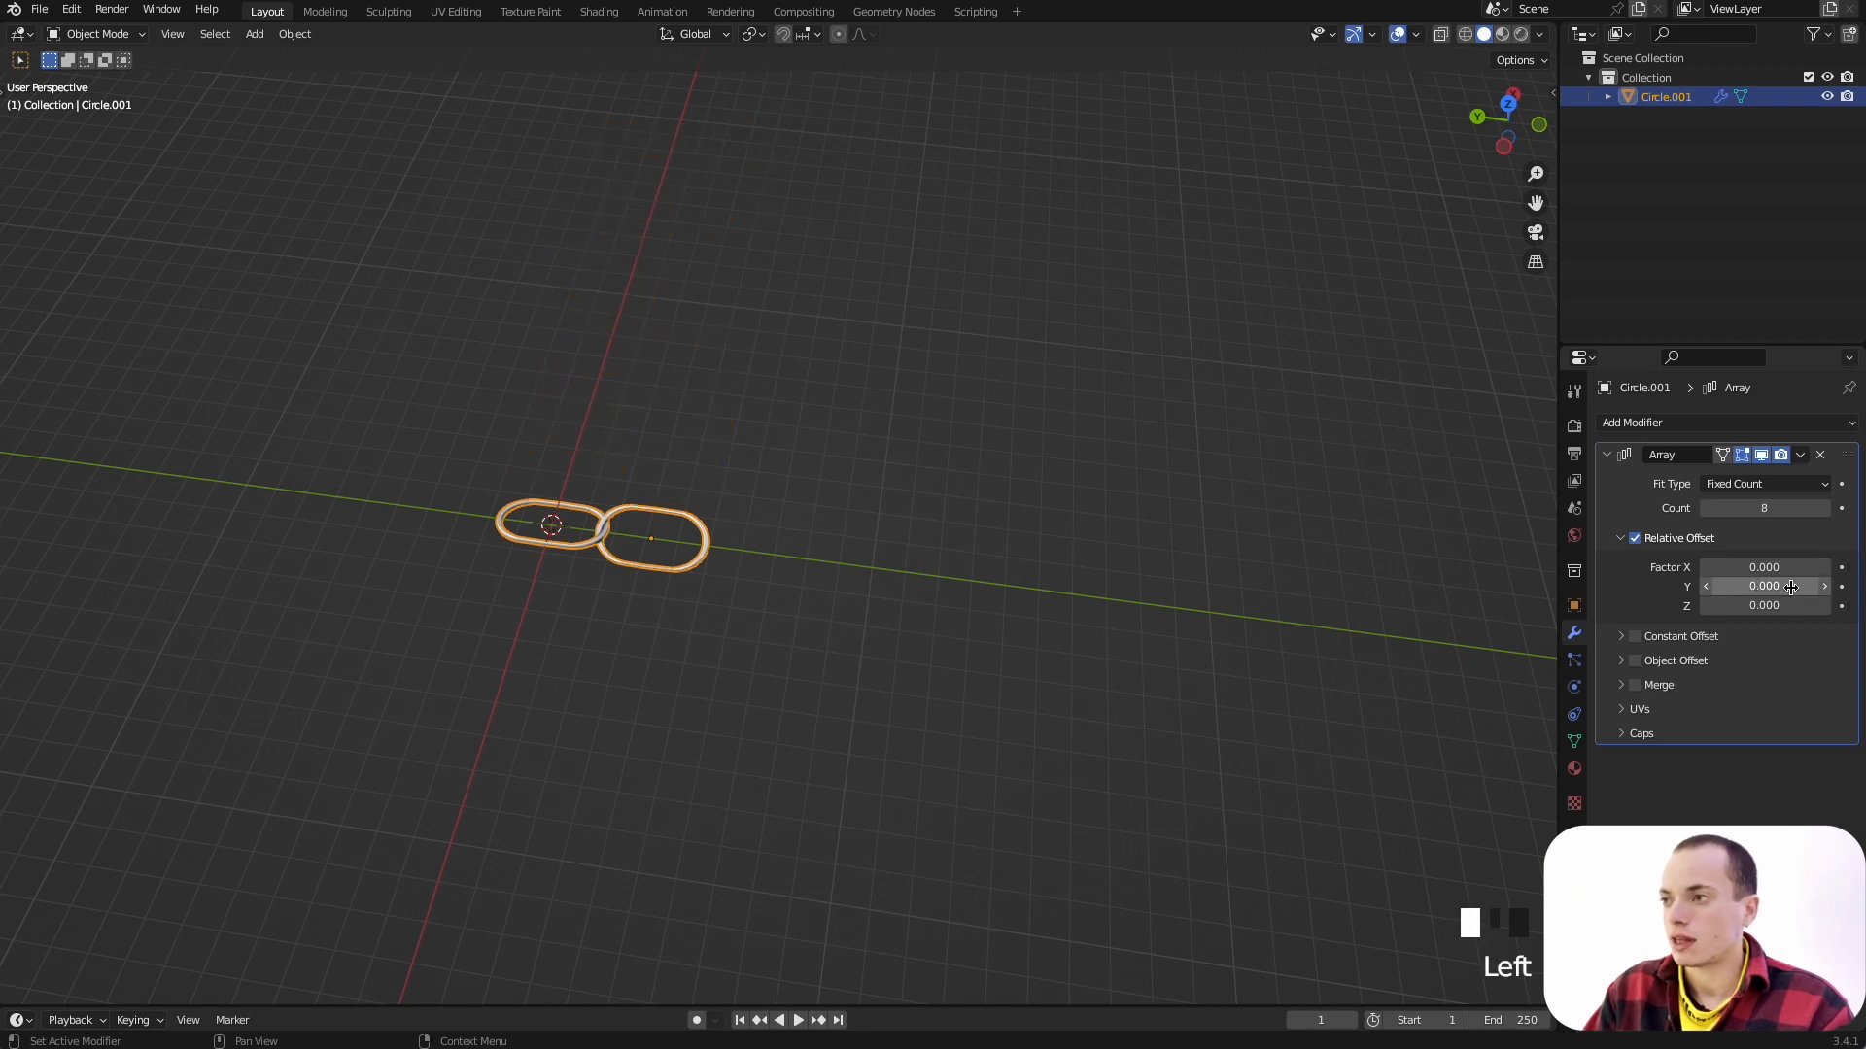
pyautogui.click(1824, 587)
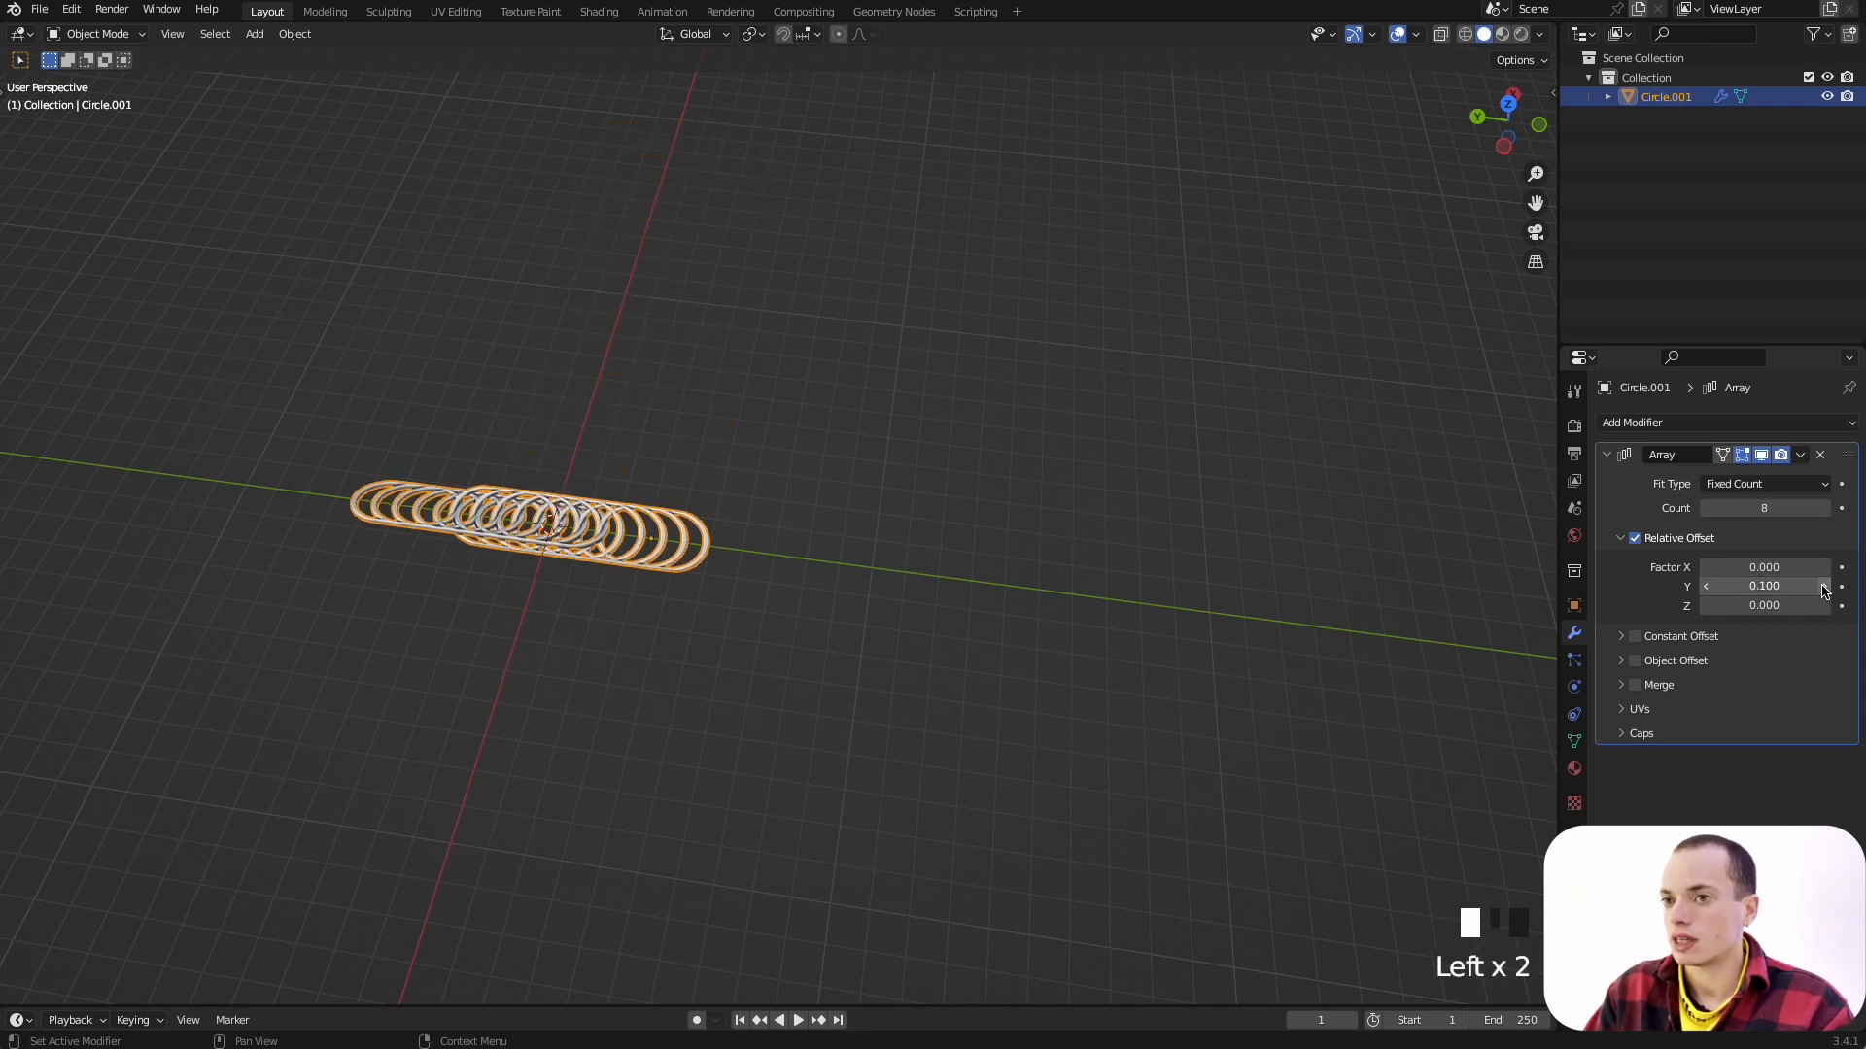
# Step: Set the array's count to 2 and raise its relative Y offset to 1
pyautogui.click(1790, 509)
pyautogui.write('2')
pyautogui.press('Return')
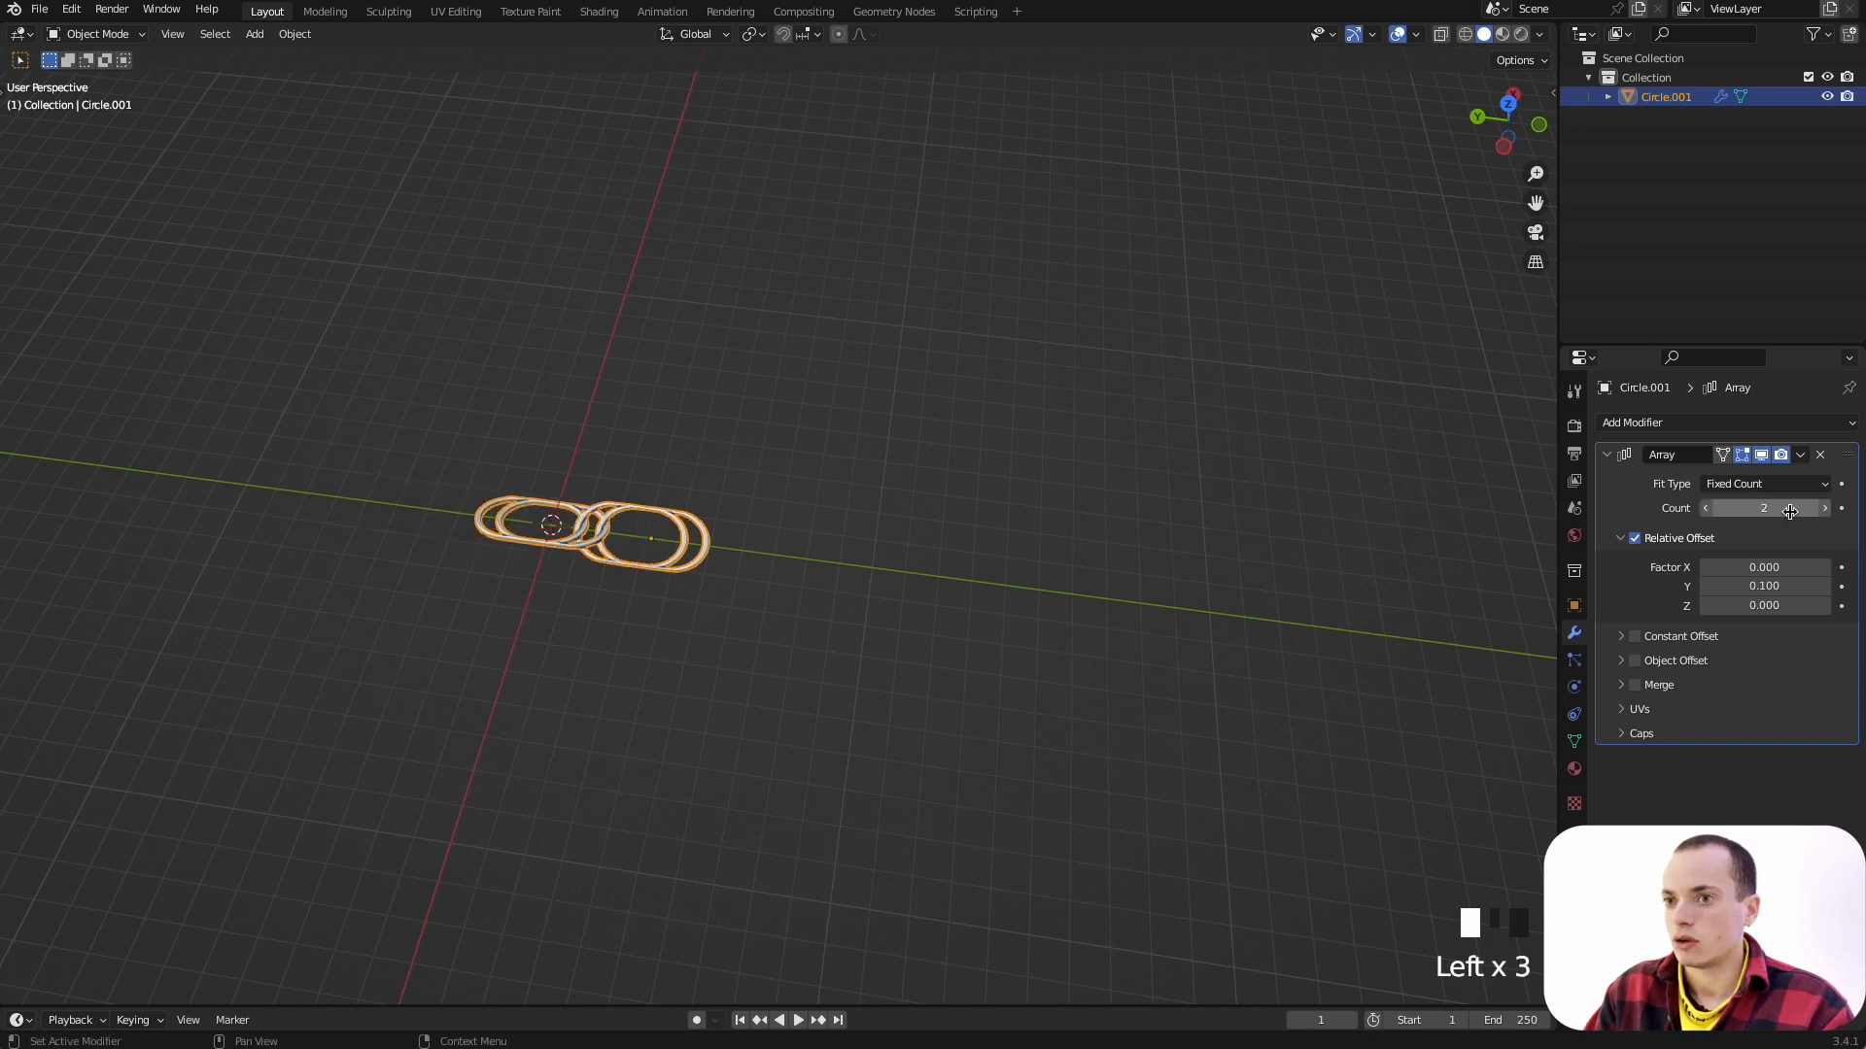
pyautogui.keyDown('super'); pyautogui.scroll(3, 865, 541); pyautogui.keyUp('super')
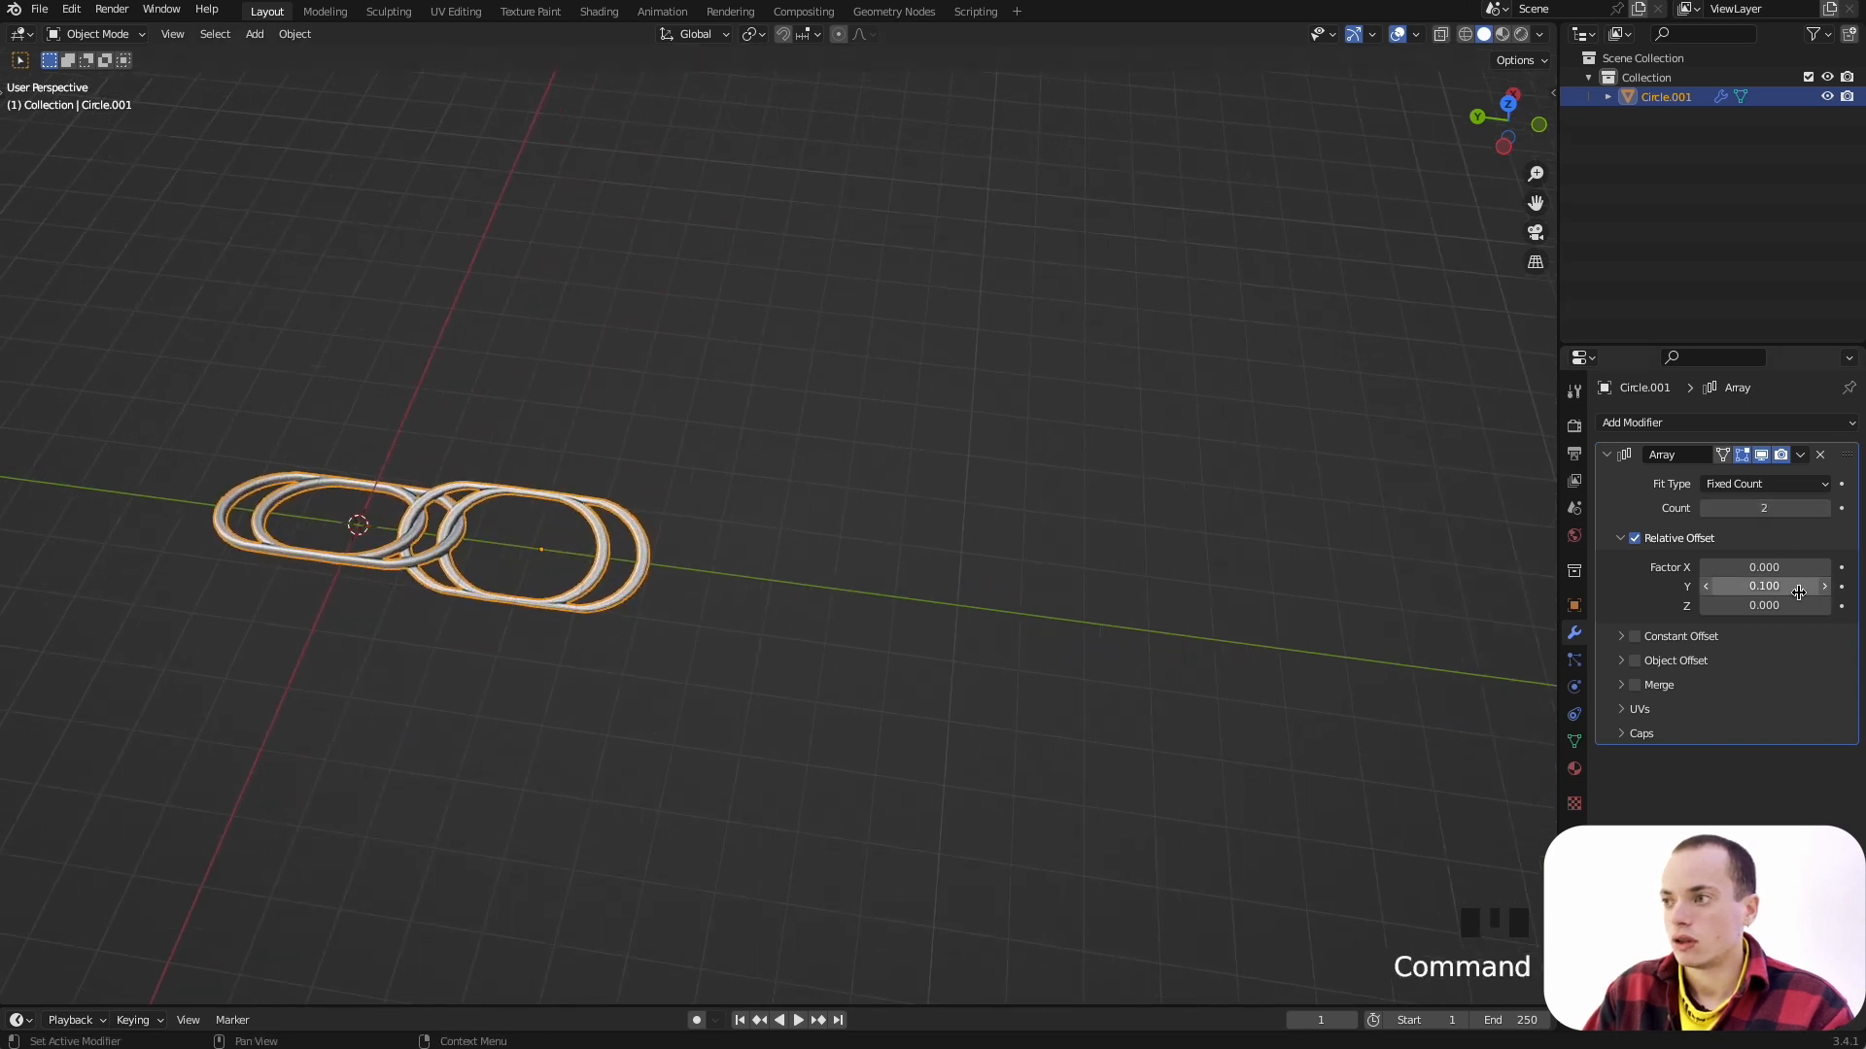
pyautogui.moveTo(1797, 587)
pyautogui.mouseDown()
pyautogui.moveTo(1864, 587)
pyautogui.moveTo(1678, 586)
pyautogui.moveTo(1764, 586)
pyautogui.mouseUp()
pyautogui.keyDown('shift'); pyautogui.hscroll(-5, 1145, 609); pyautogui.keyUp('shift')
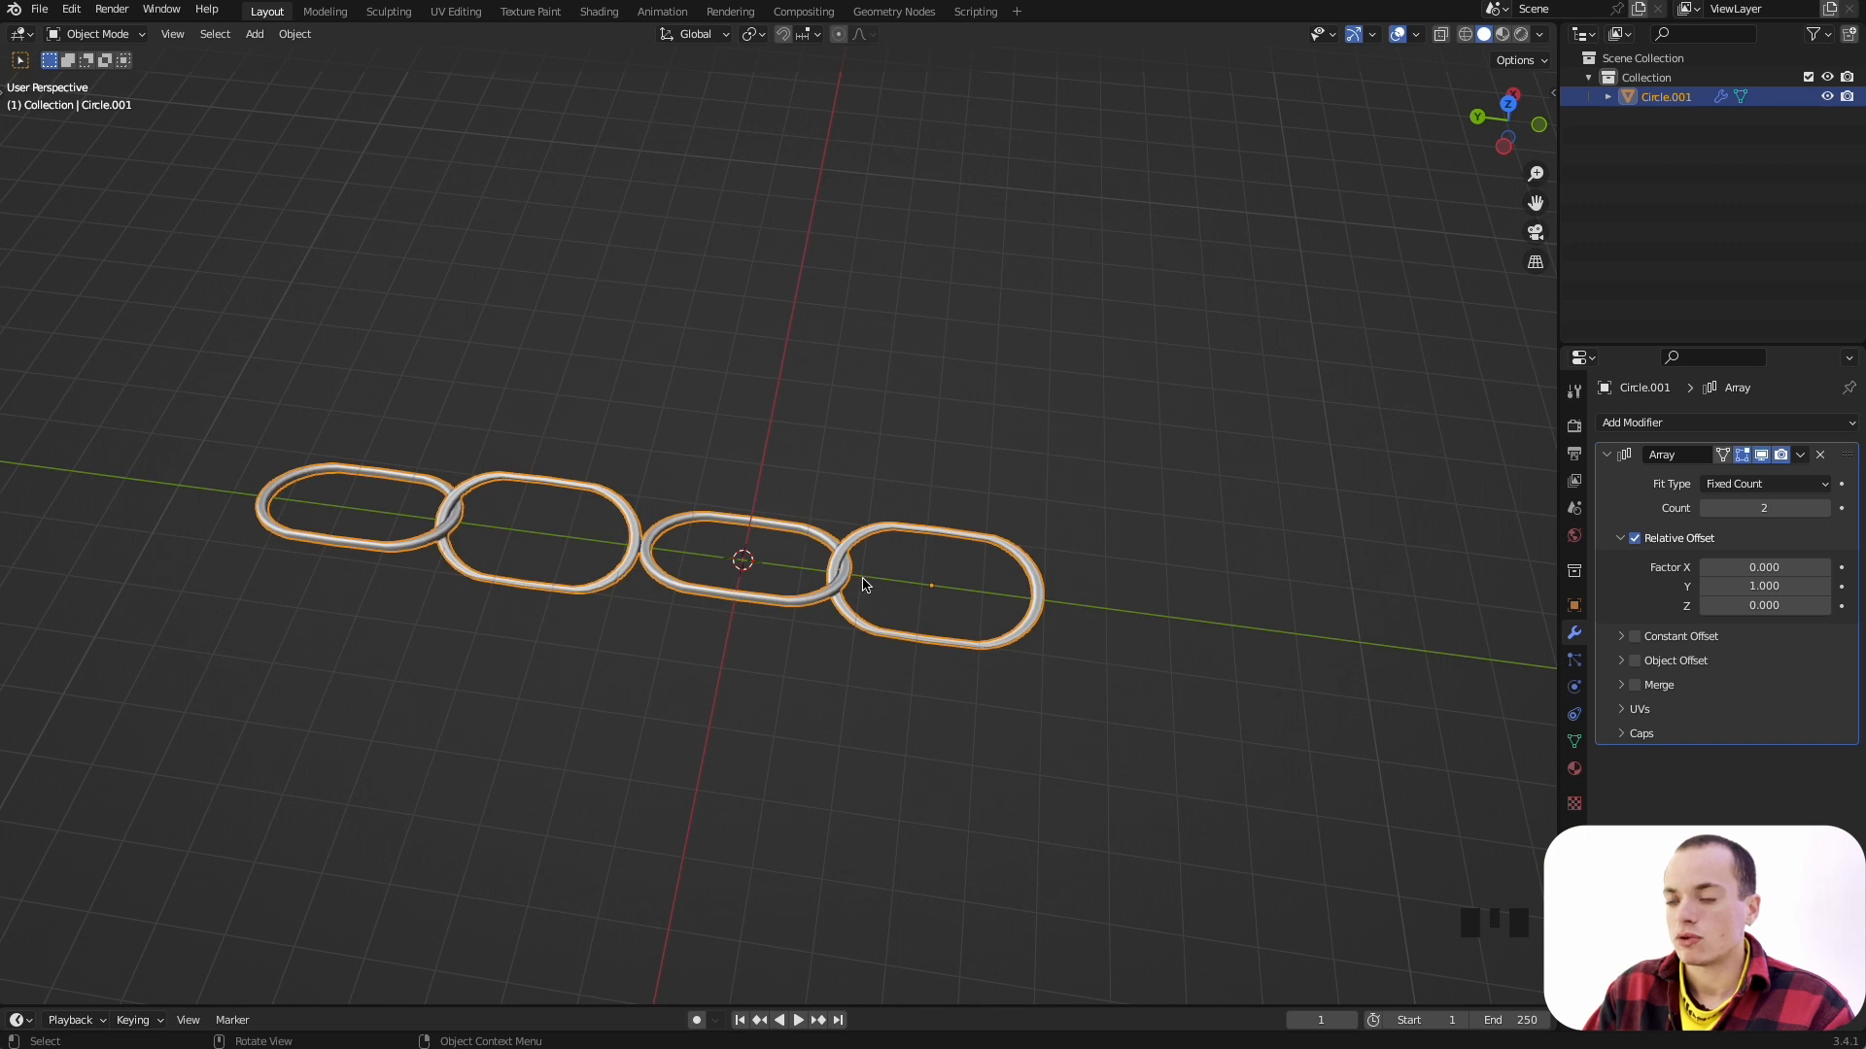
# Step: Set the array's relative Y offset to 0.92 so the repeated pair hooks into the first pair
pyautogui.keyDown('super'); pyautogui.scroll(5, 753, 552); pyautogui.keyUp('super')
pyautogui.keyDown('shift'); pyautogui.hscroll(-4, 753, 552); pyautogui.keyUp('shift')
pyautogui.keyDown('super'); pyautogui.scroll(1, 753, 552); pyautogui.keyUp('super')
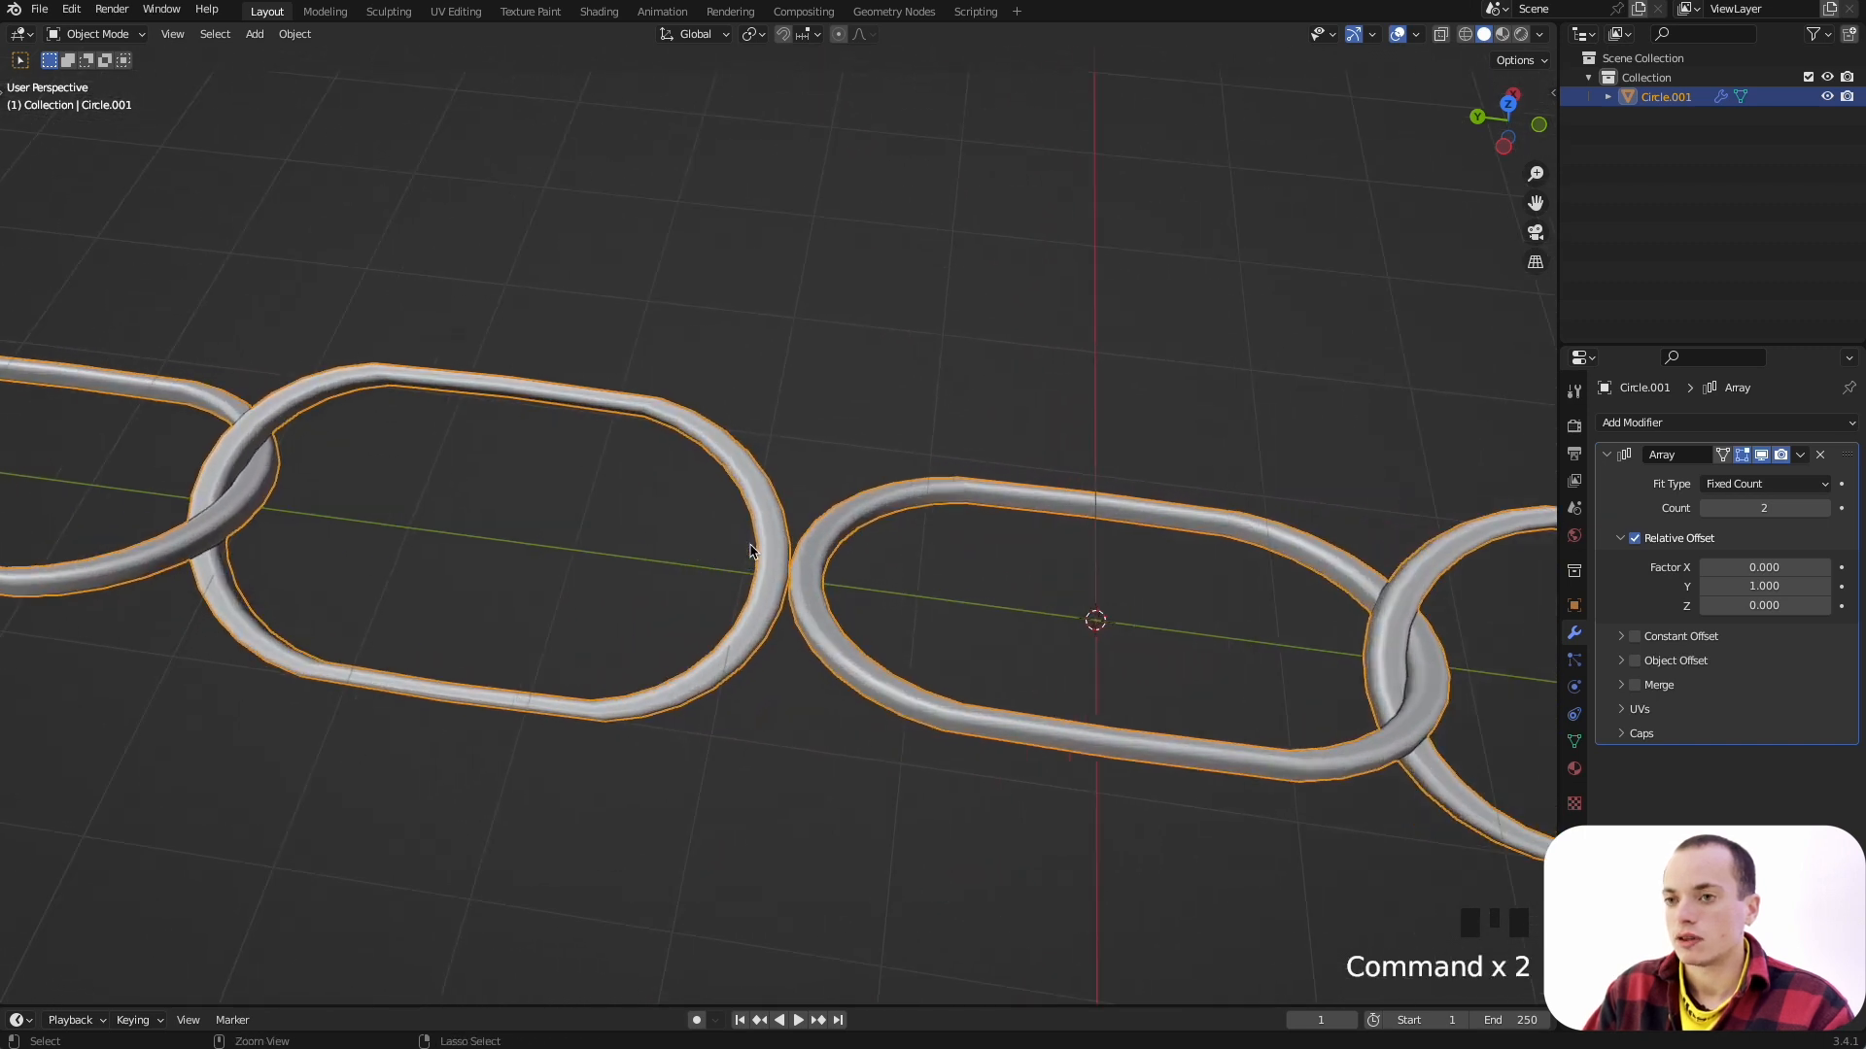
pyautogui.scroll(-4, 753, 552)
pyautogui.moveTo(1800, 586); pyautogui.dragTo(1794, 587)
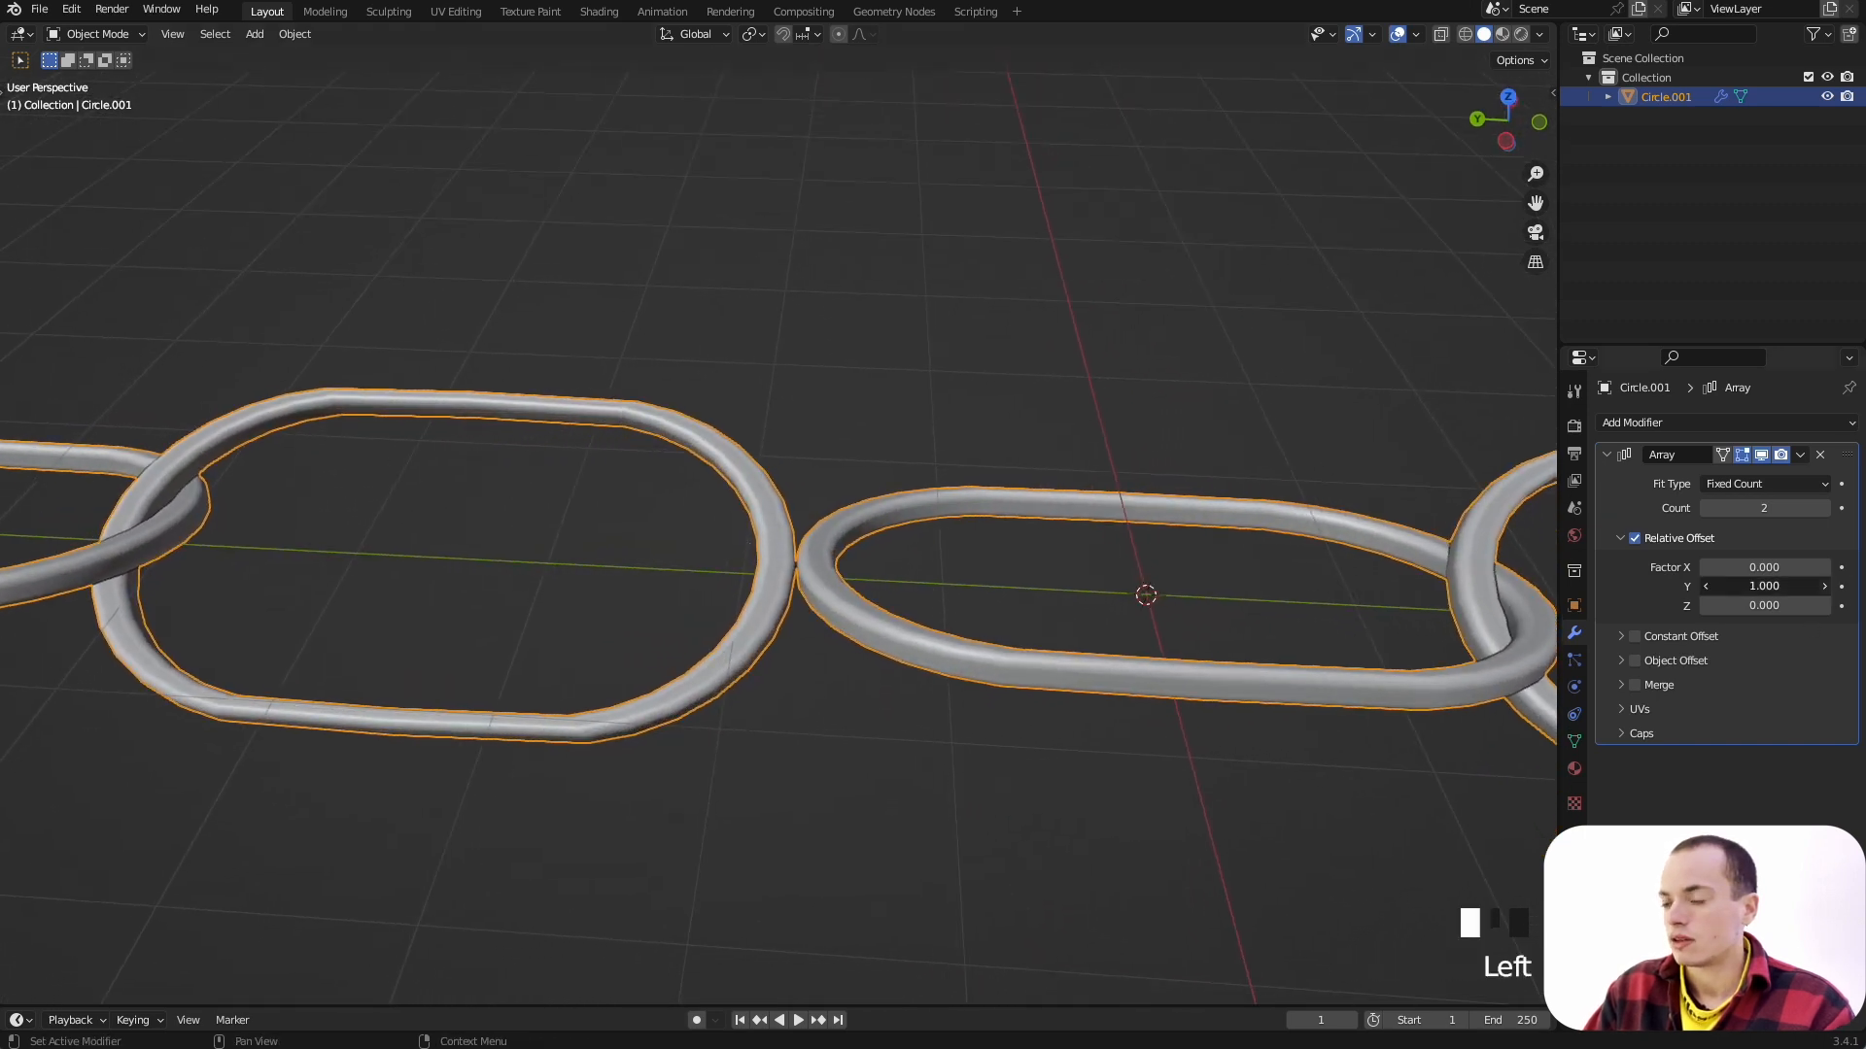
pyautogui.click(1824, 587)
pyautogui.click(1706, 586)
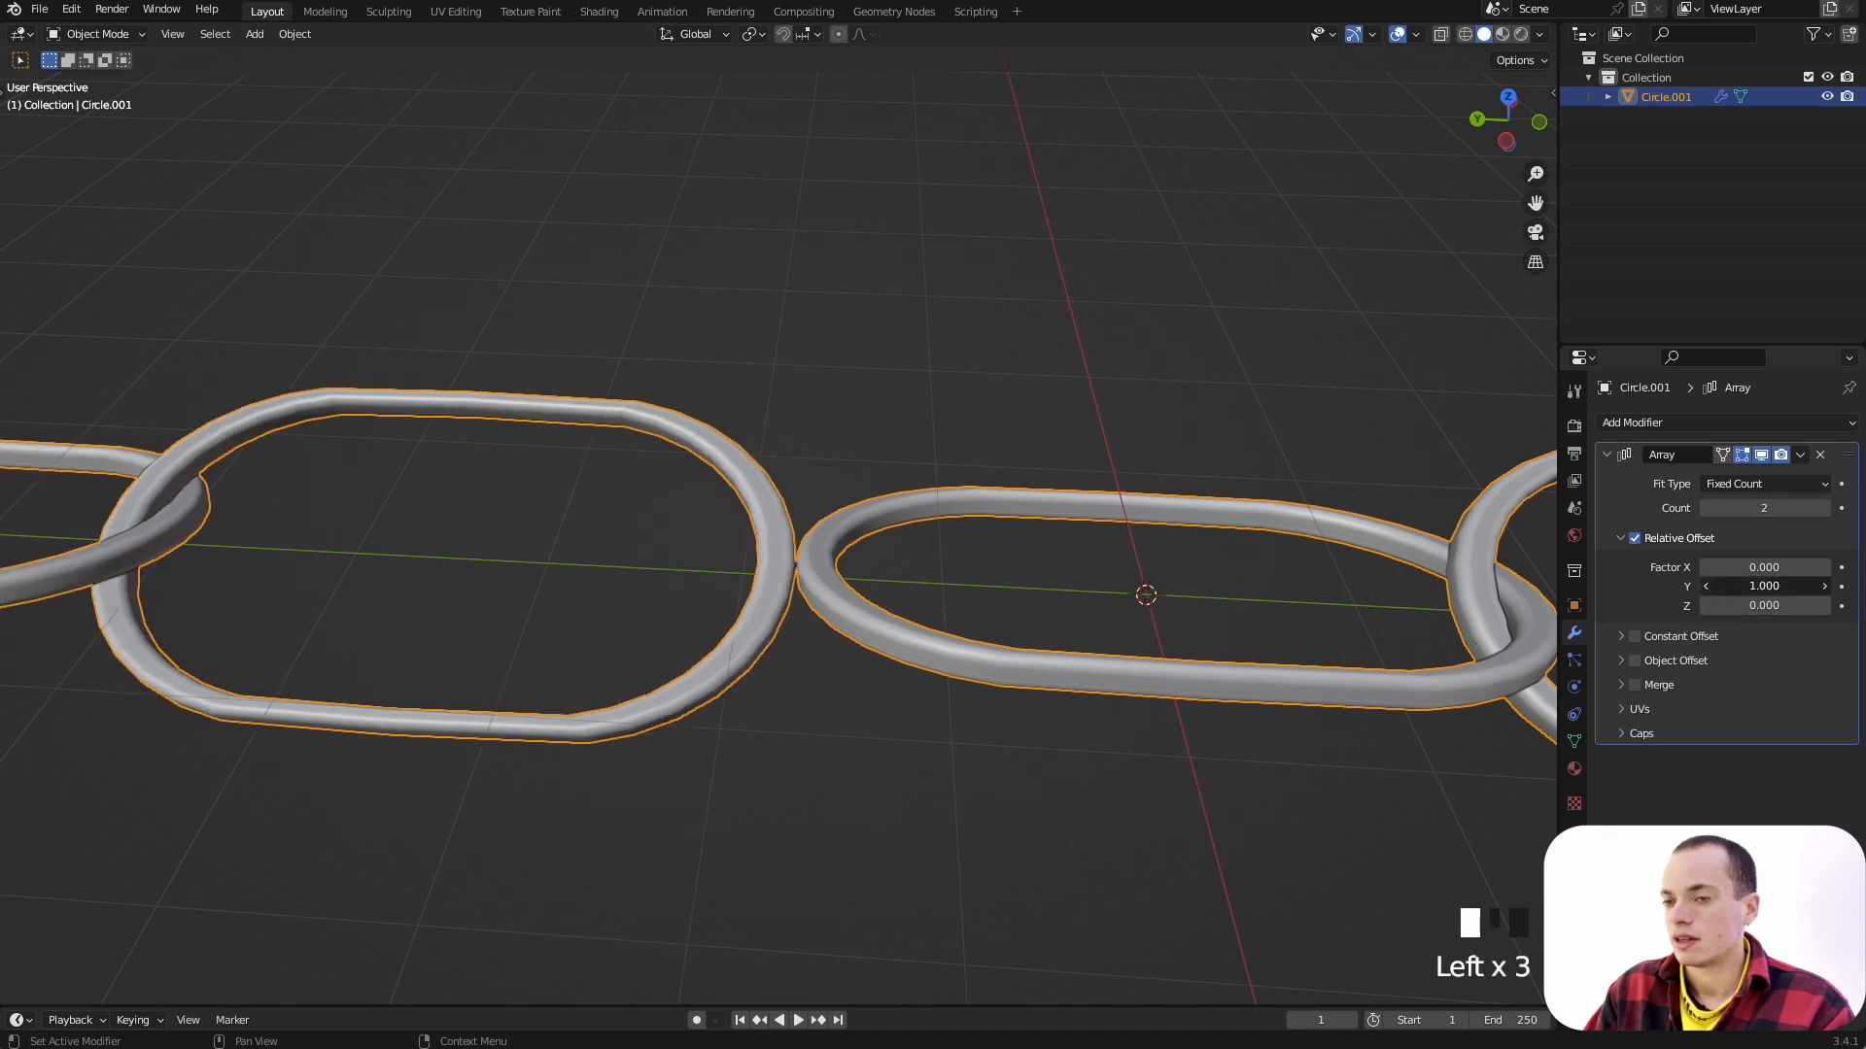
pyautogui.click(1781, 587)
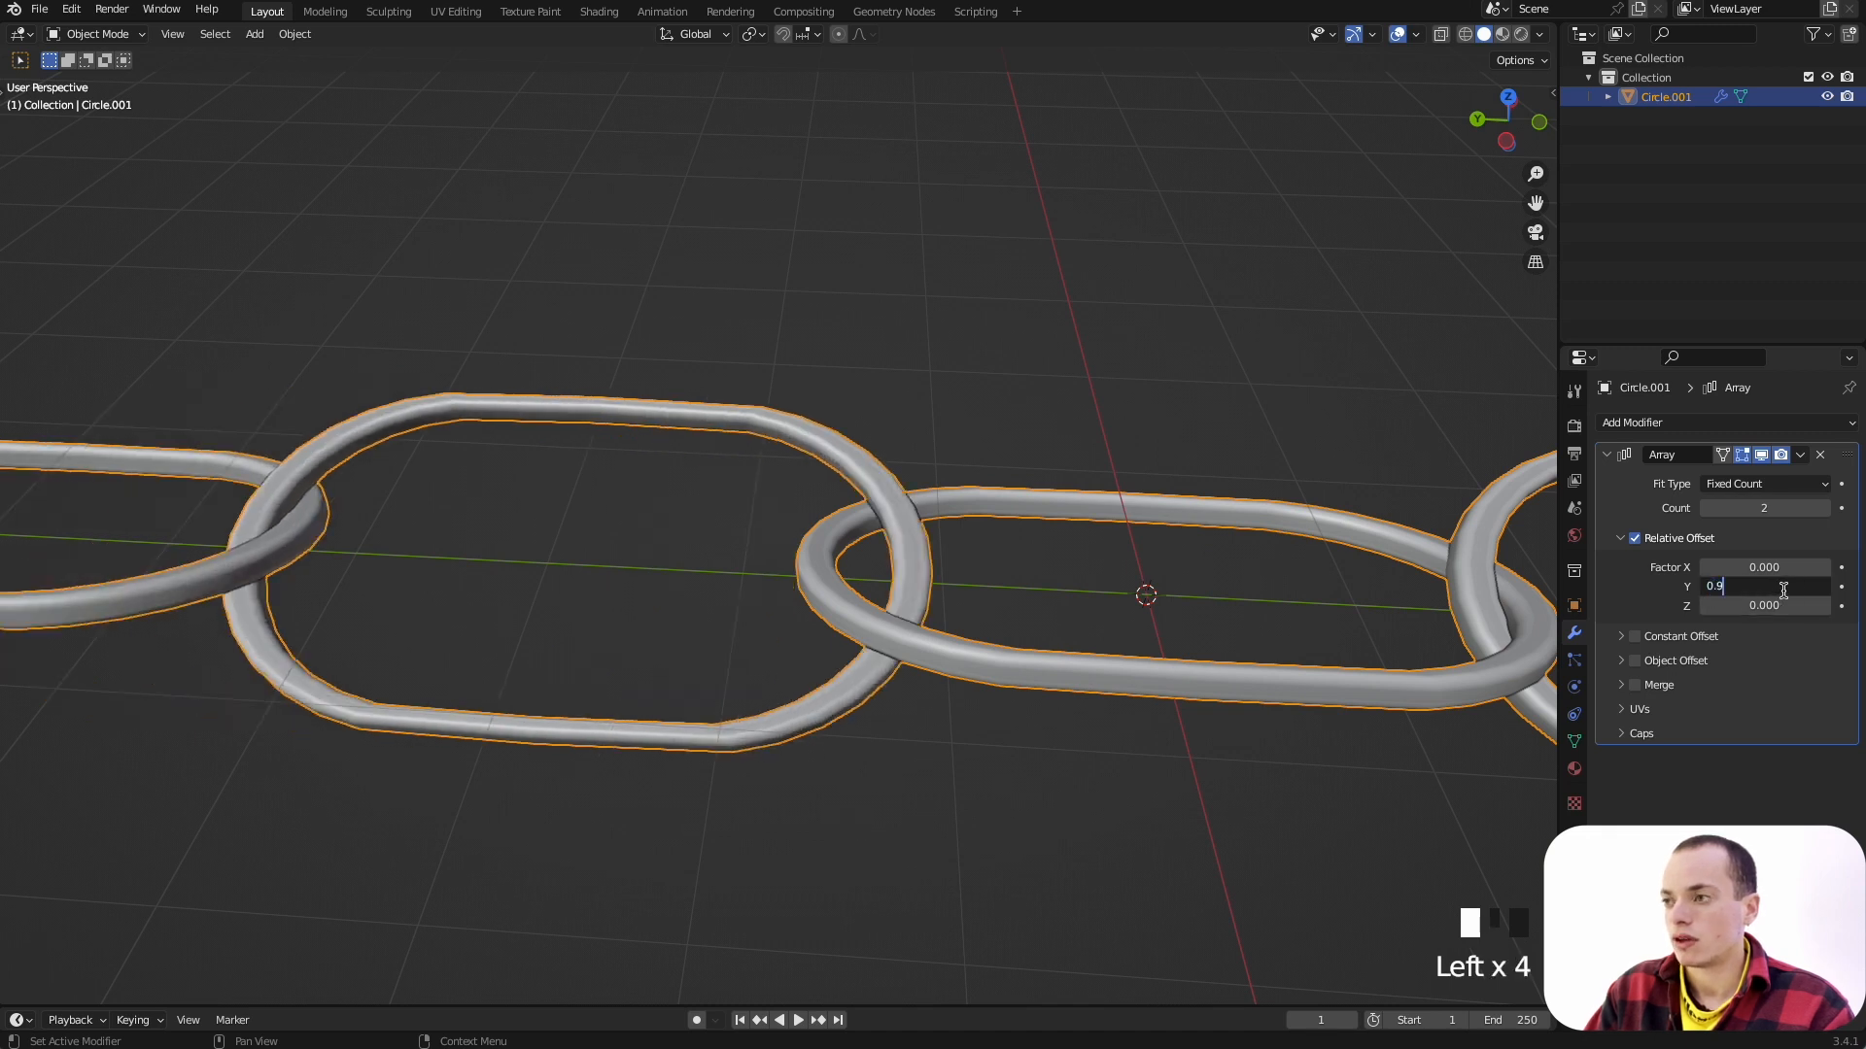
pyautogui.write('2')
pyautogui.press('Return')
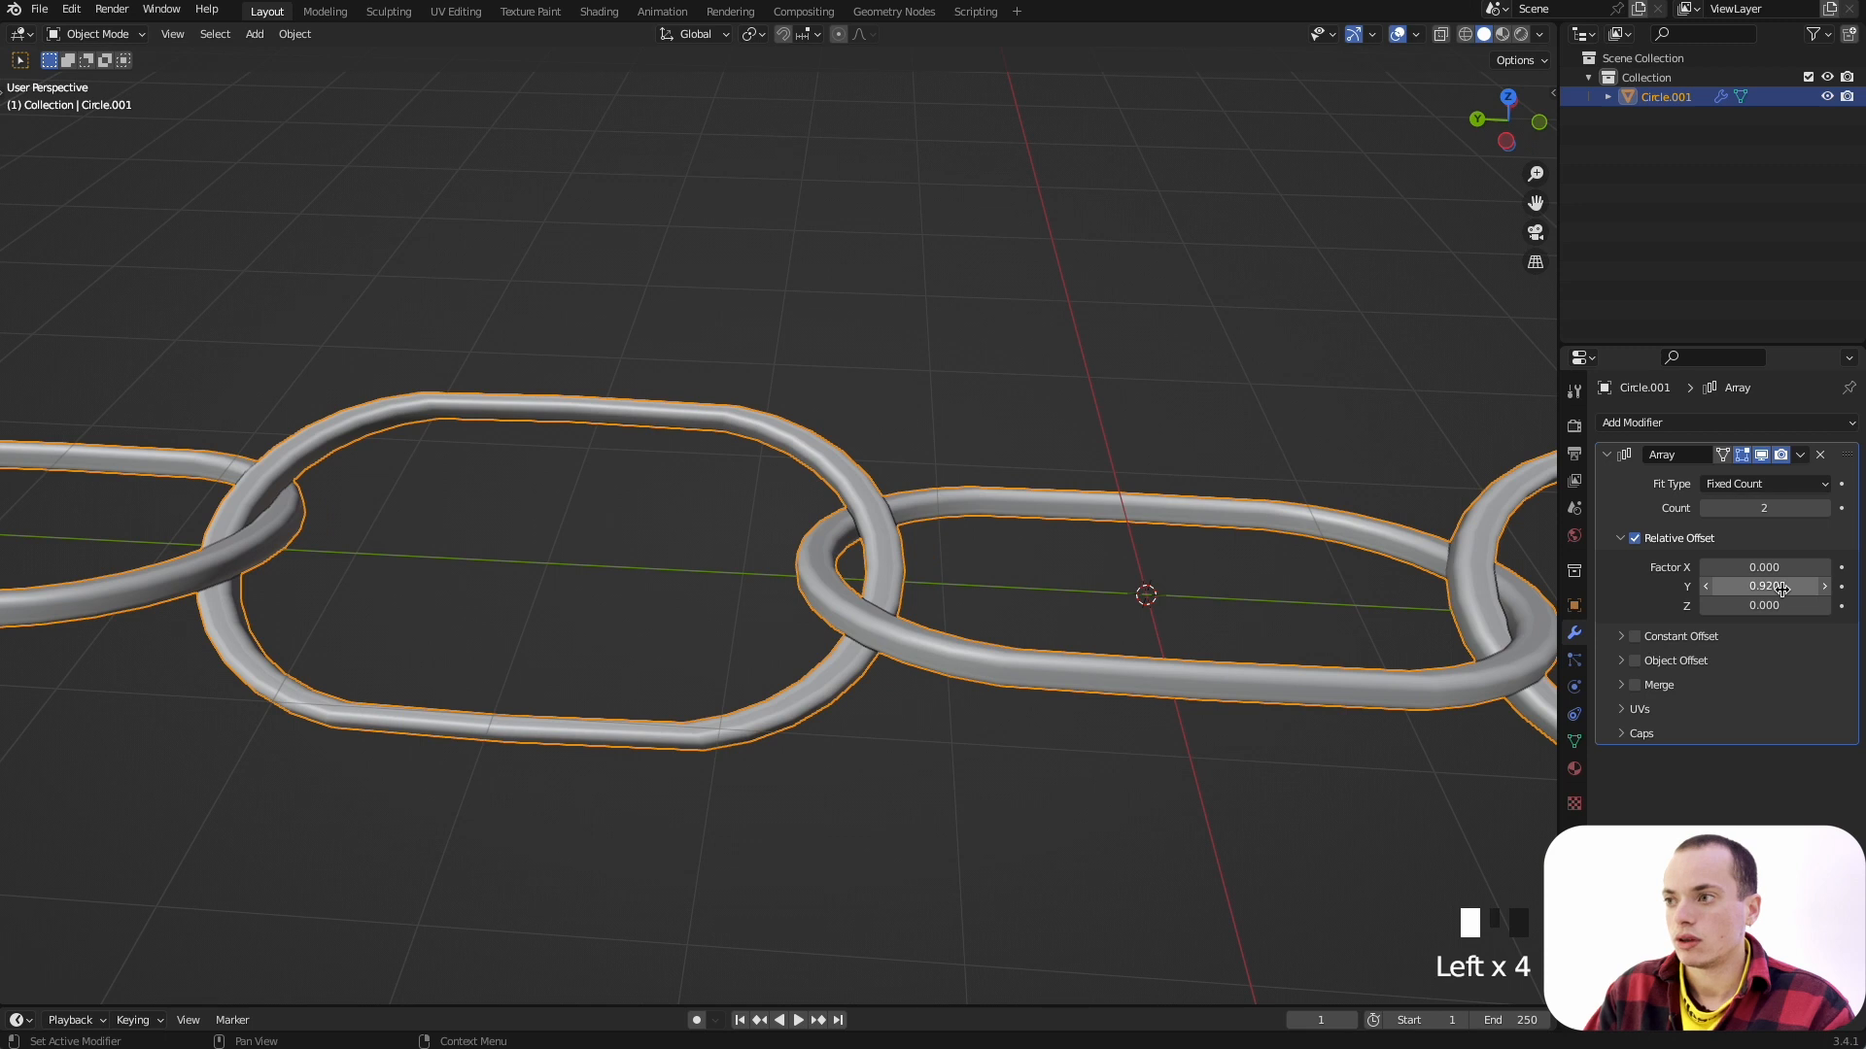
# Step: Fine-tune the array's relative Y offset to 0.91
pyautogui.click(1781, 587)
pyautogui.press('BackSpace')
pyautogui.write('1')
pyautogui.press('Return')
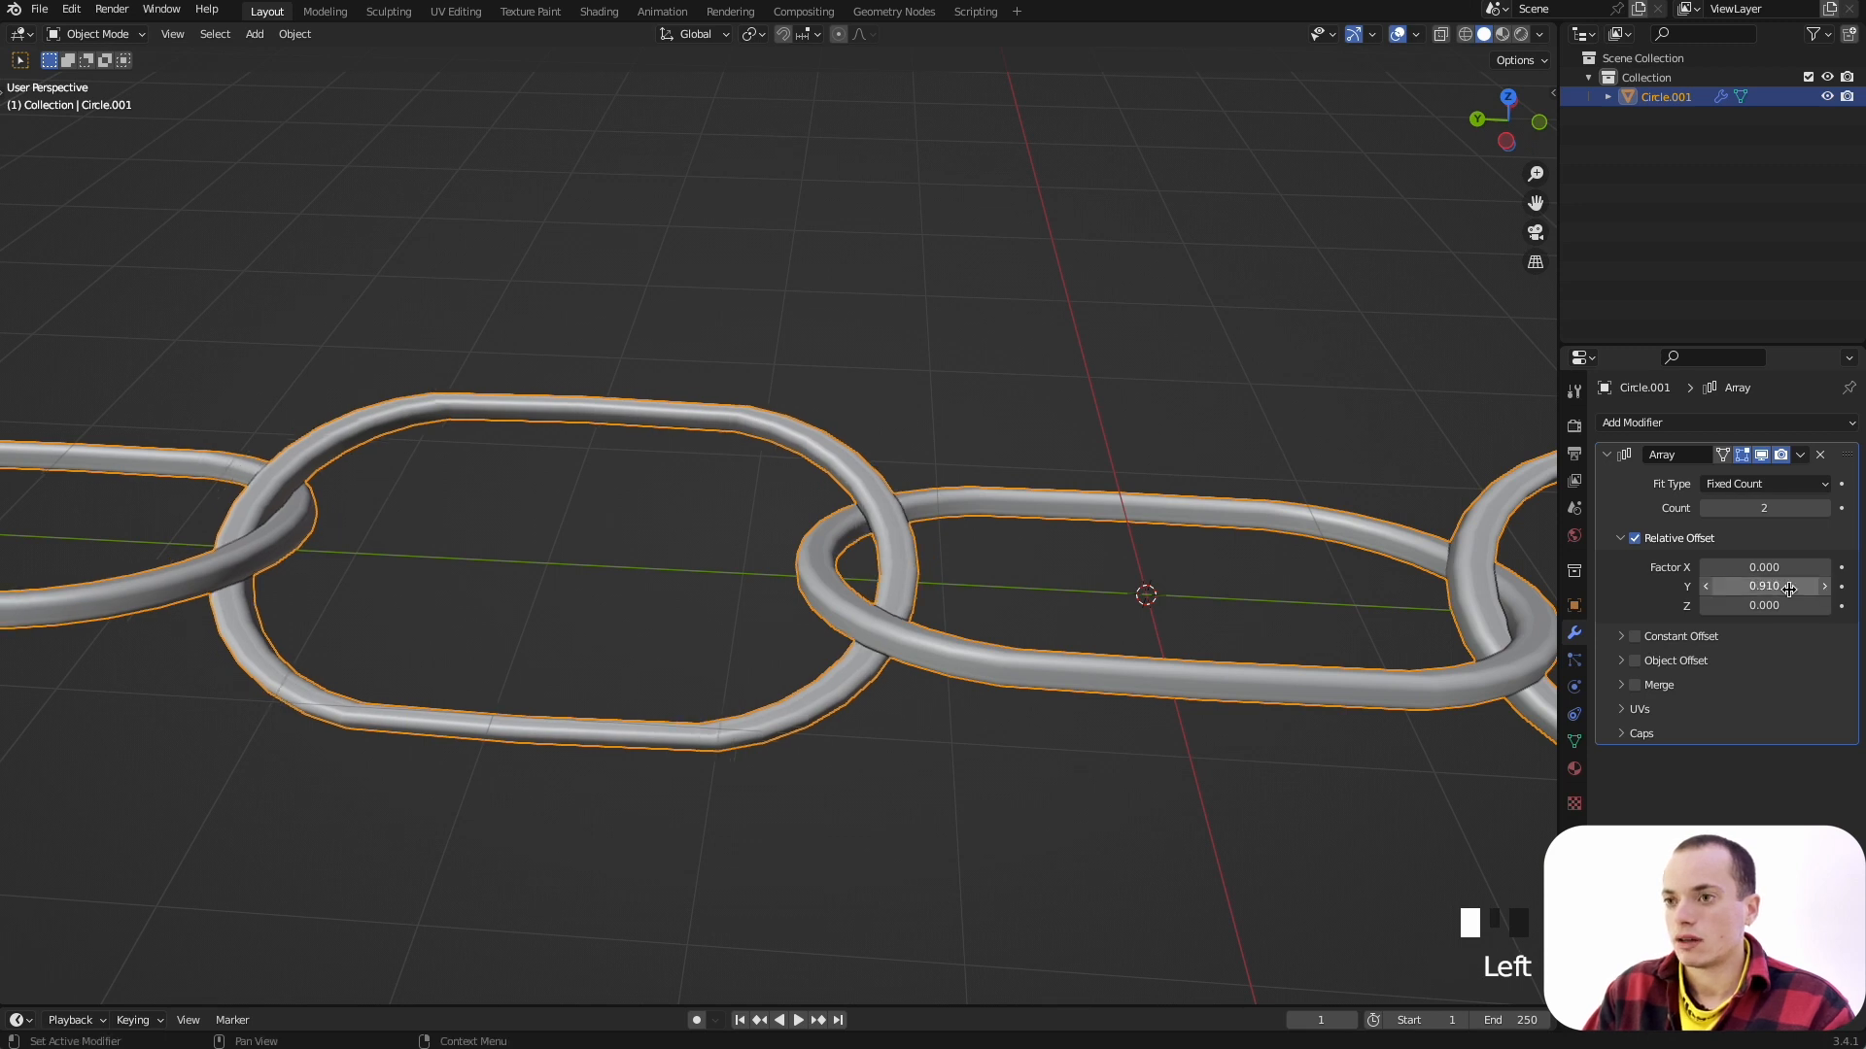
# Step: Raise the array's relative Y offset to 0.93, then to 0.94, and check how the neighbouring links touch
pyautogui.doubleClick(1789, 588)
pyautogui.write('3')
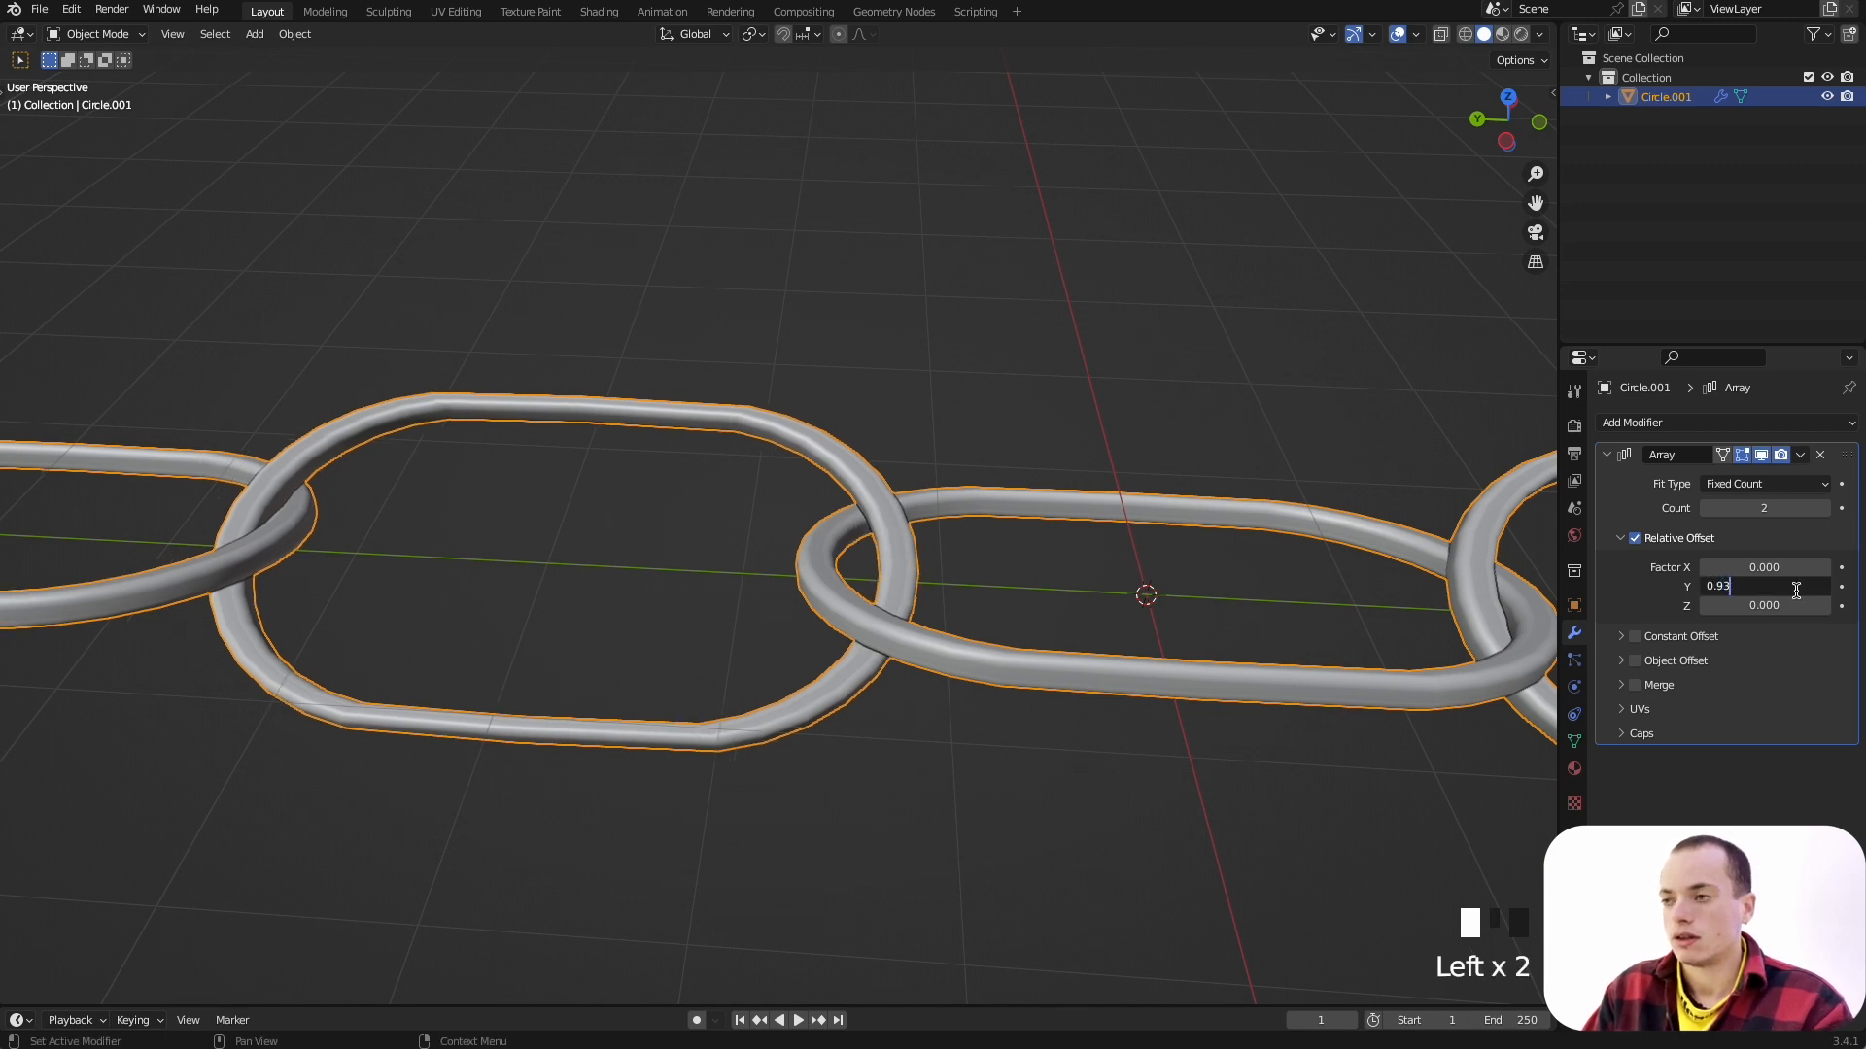
pyautogui.press('Return')
pyautogui.click(1796, 589)
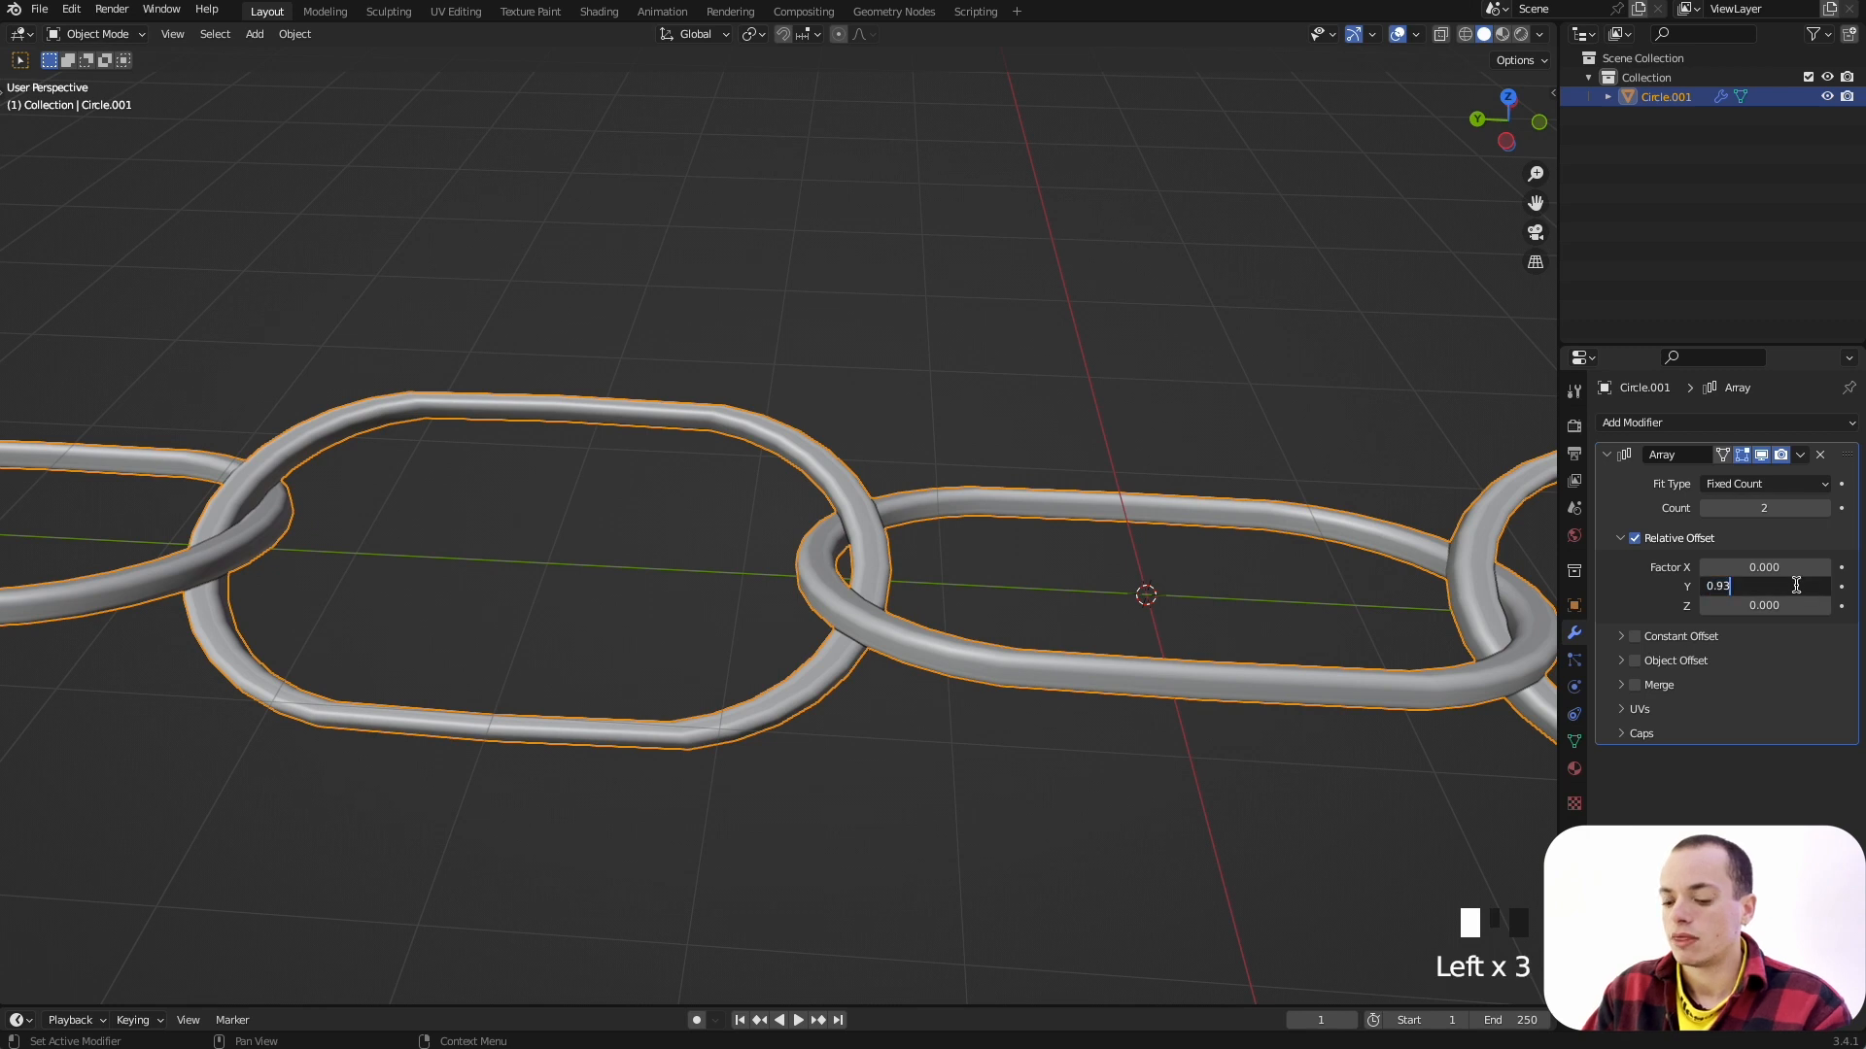
pyautogui.press('BackSpace')
pyautogui.write('4')
pyautogui.press('Return')
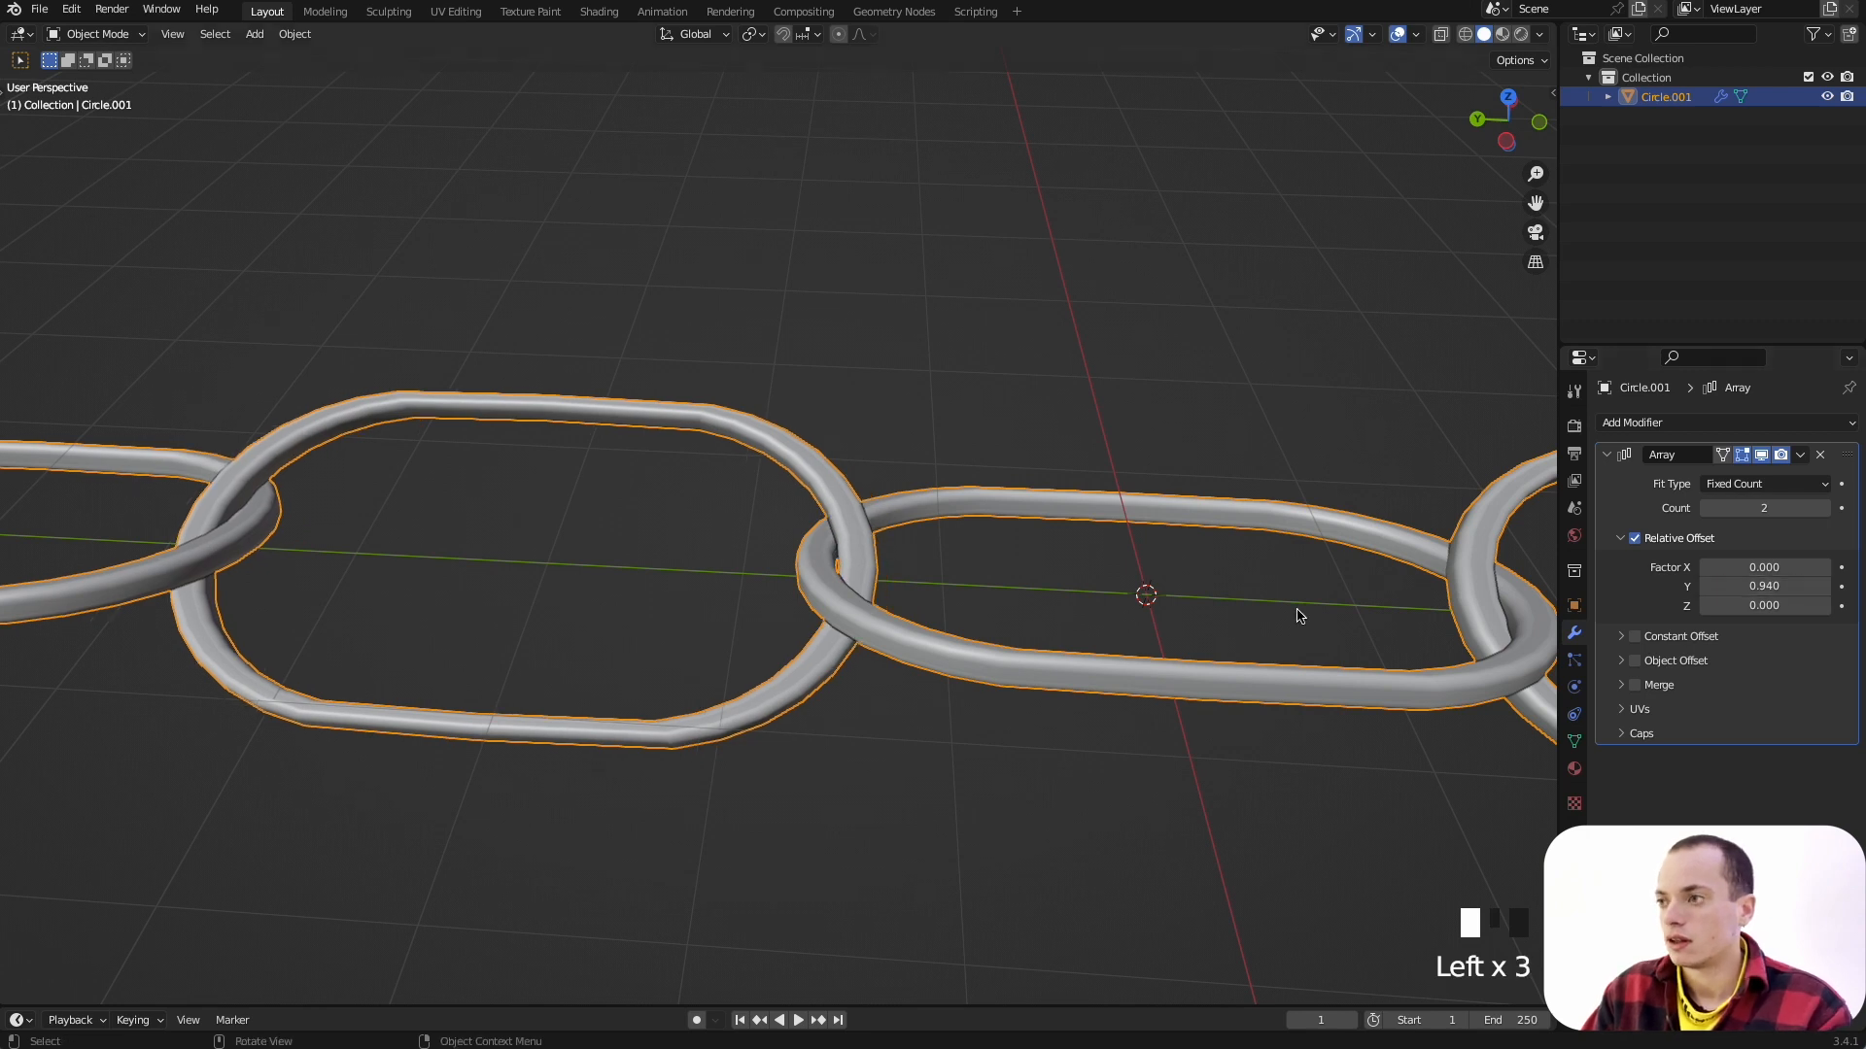
pyautogui.moveTo(1295, 612); pyautogui.dragTo(1300, 617, button='middle')
pyautogui.hscroll(-10, 1300, 616)
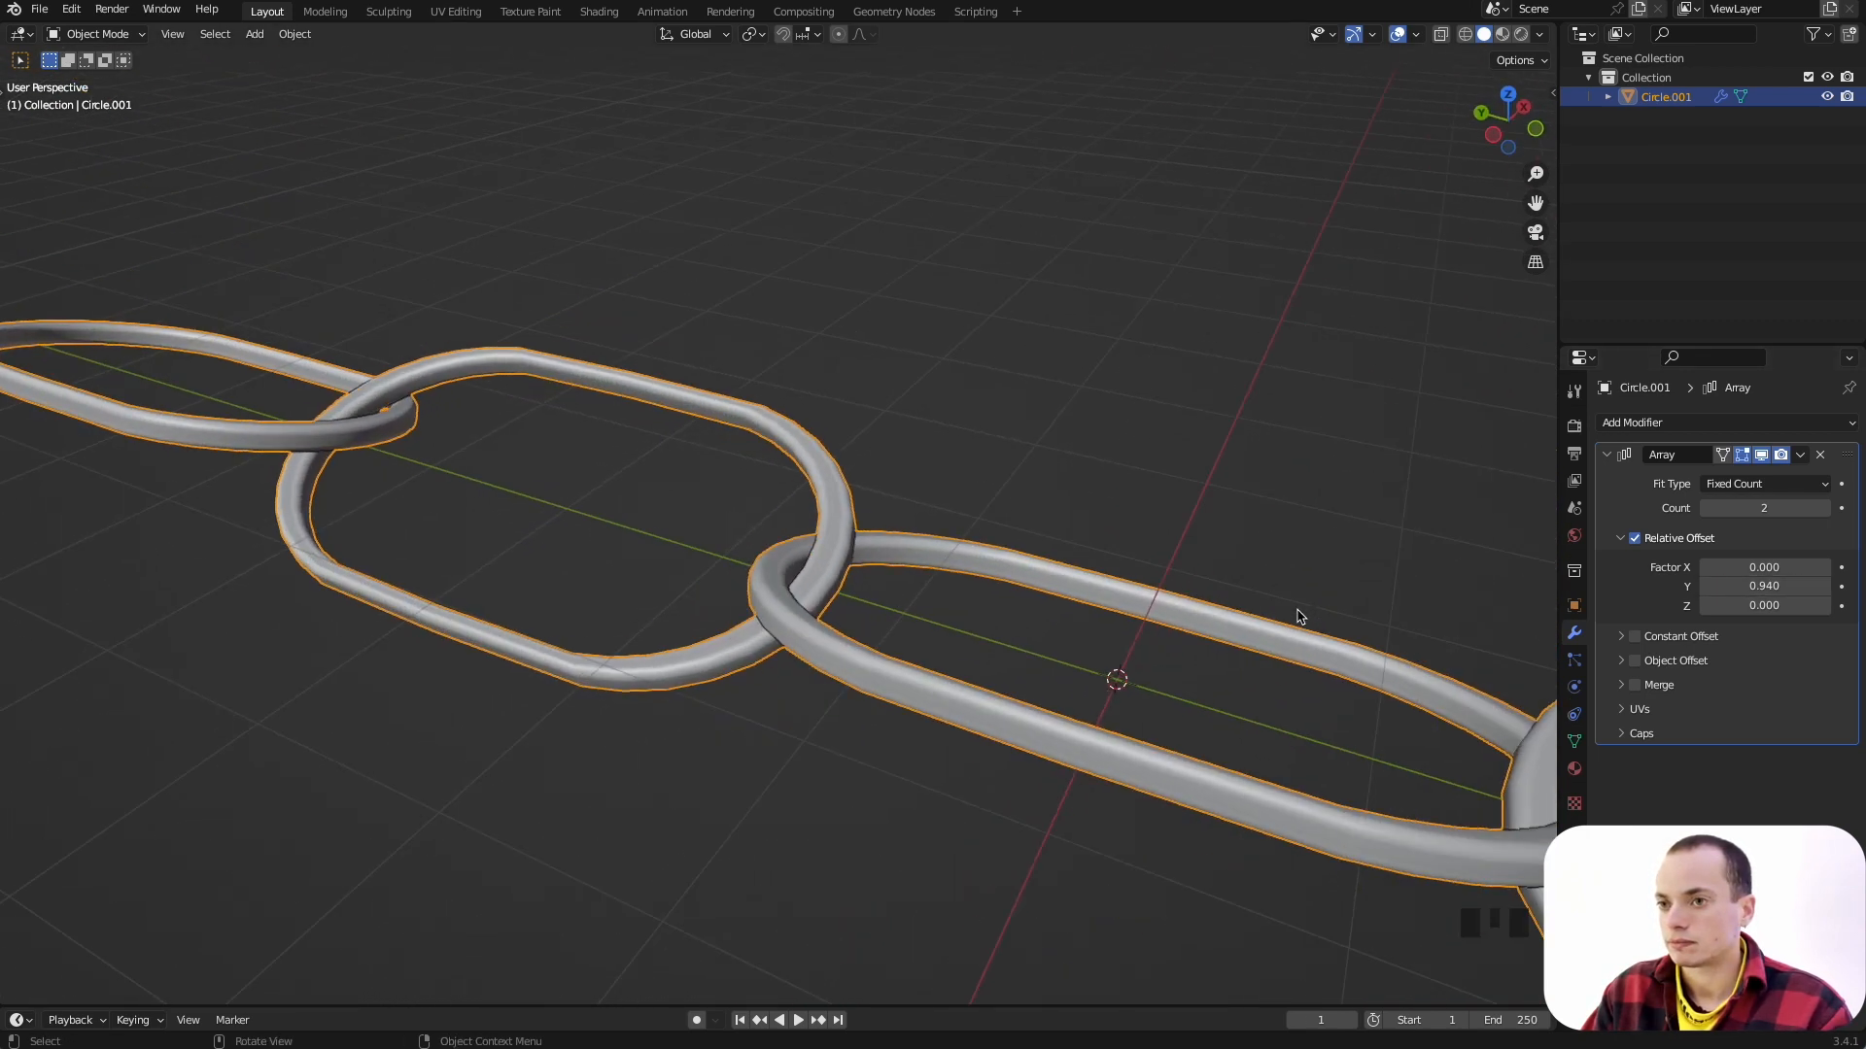
pyautogui.keyDown('super'); pyautogui.scroll(-2, 1300, 617); pyautogui.keyUp('super')
pyautogui.keyDown('super'); pyautogui.scroll(3, 1301, 616); pyautogui.keyUp('super')
pyautogui.keyDown('super'); pyautogui.scroll(-1, 1296, 614); pyautogui.keyUp('super')
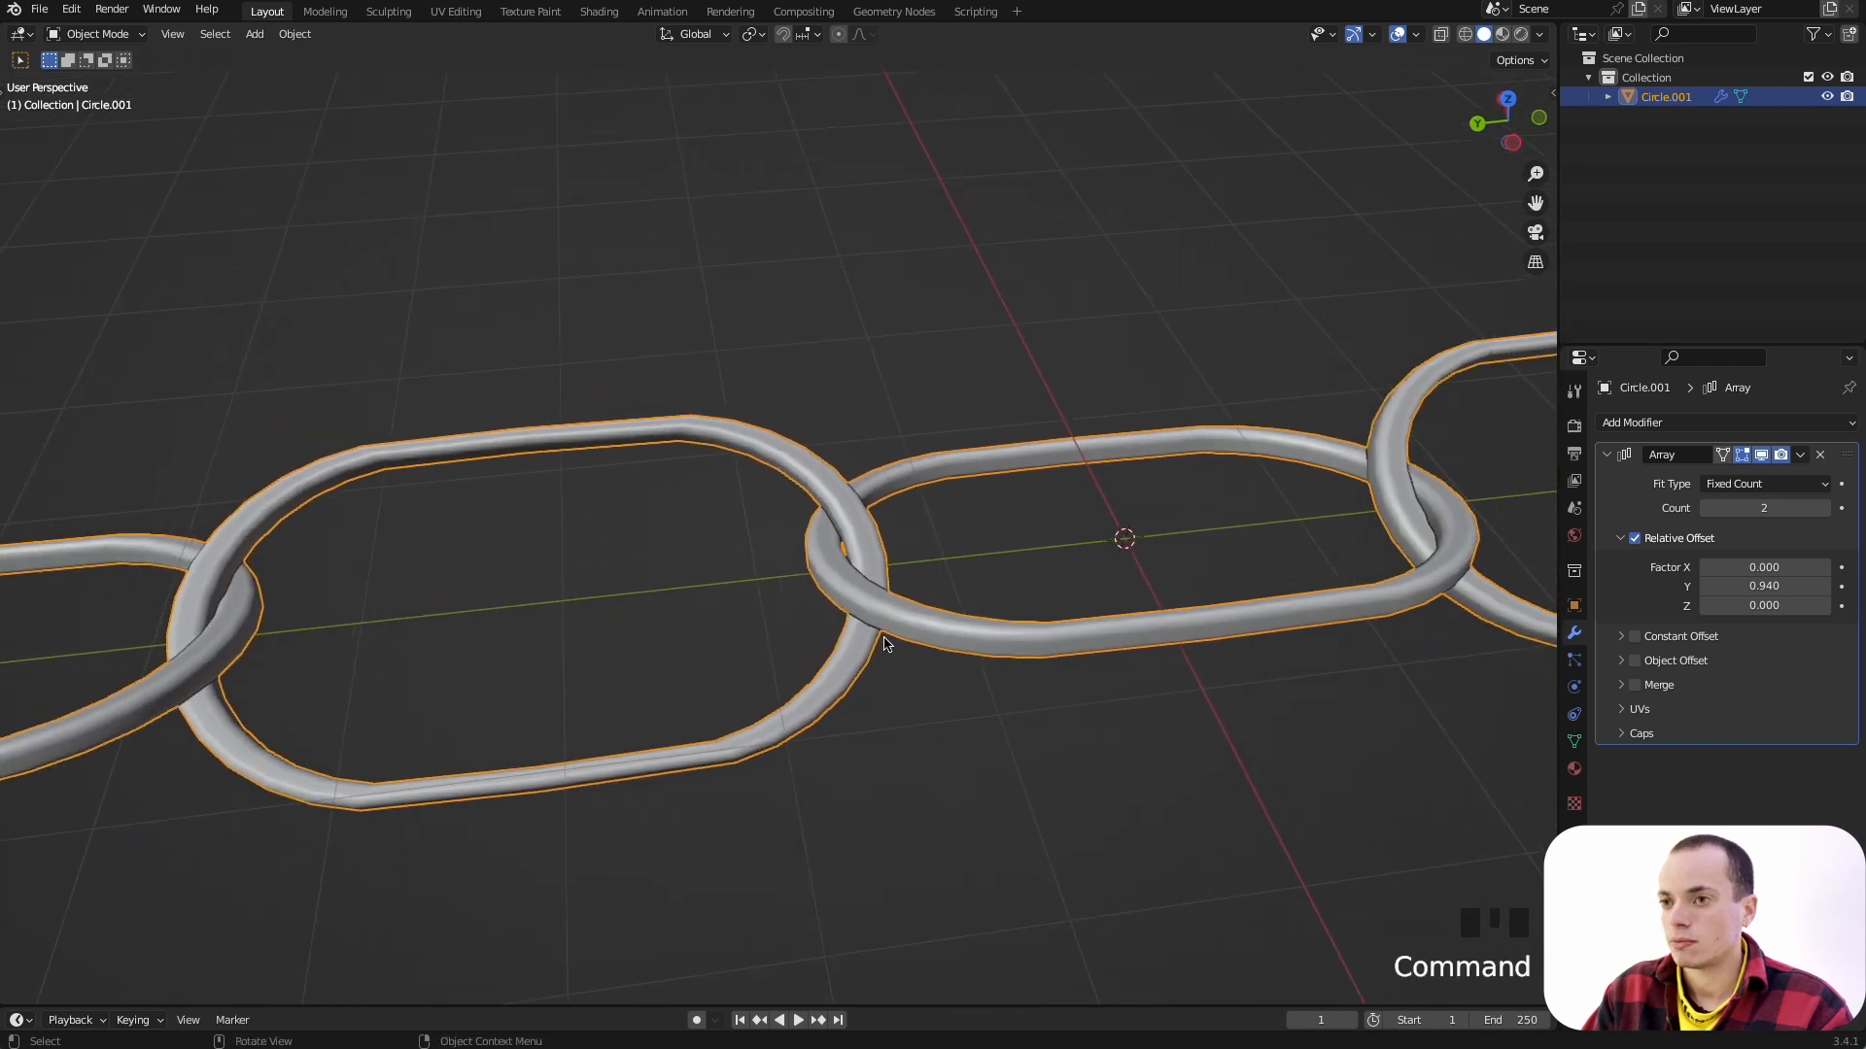
pyautogui.keyDown('super'); pyautogui.scroll(-2, 1139, 674); pyautogui.keyUp('super')
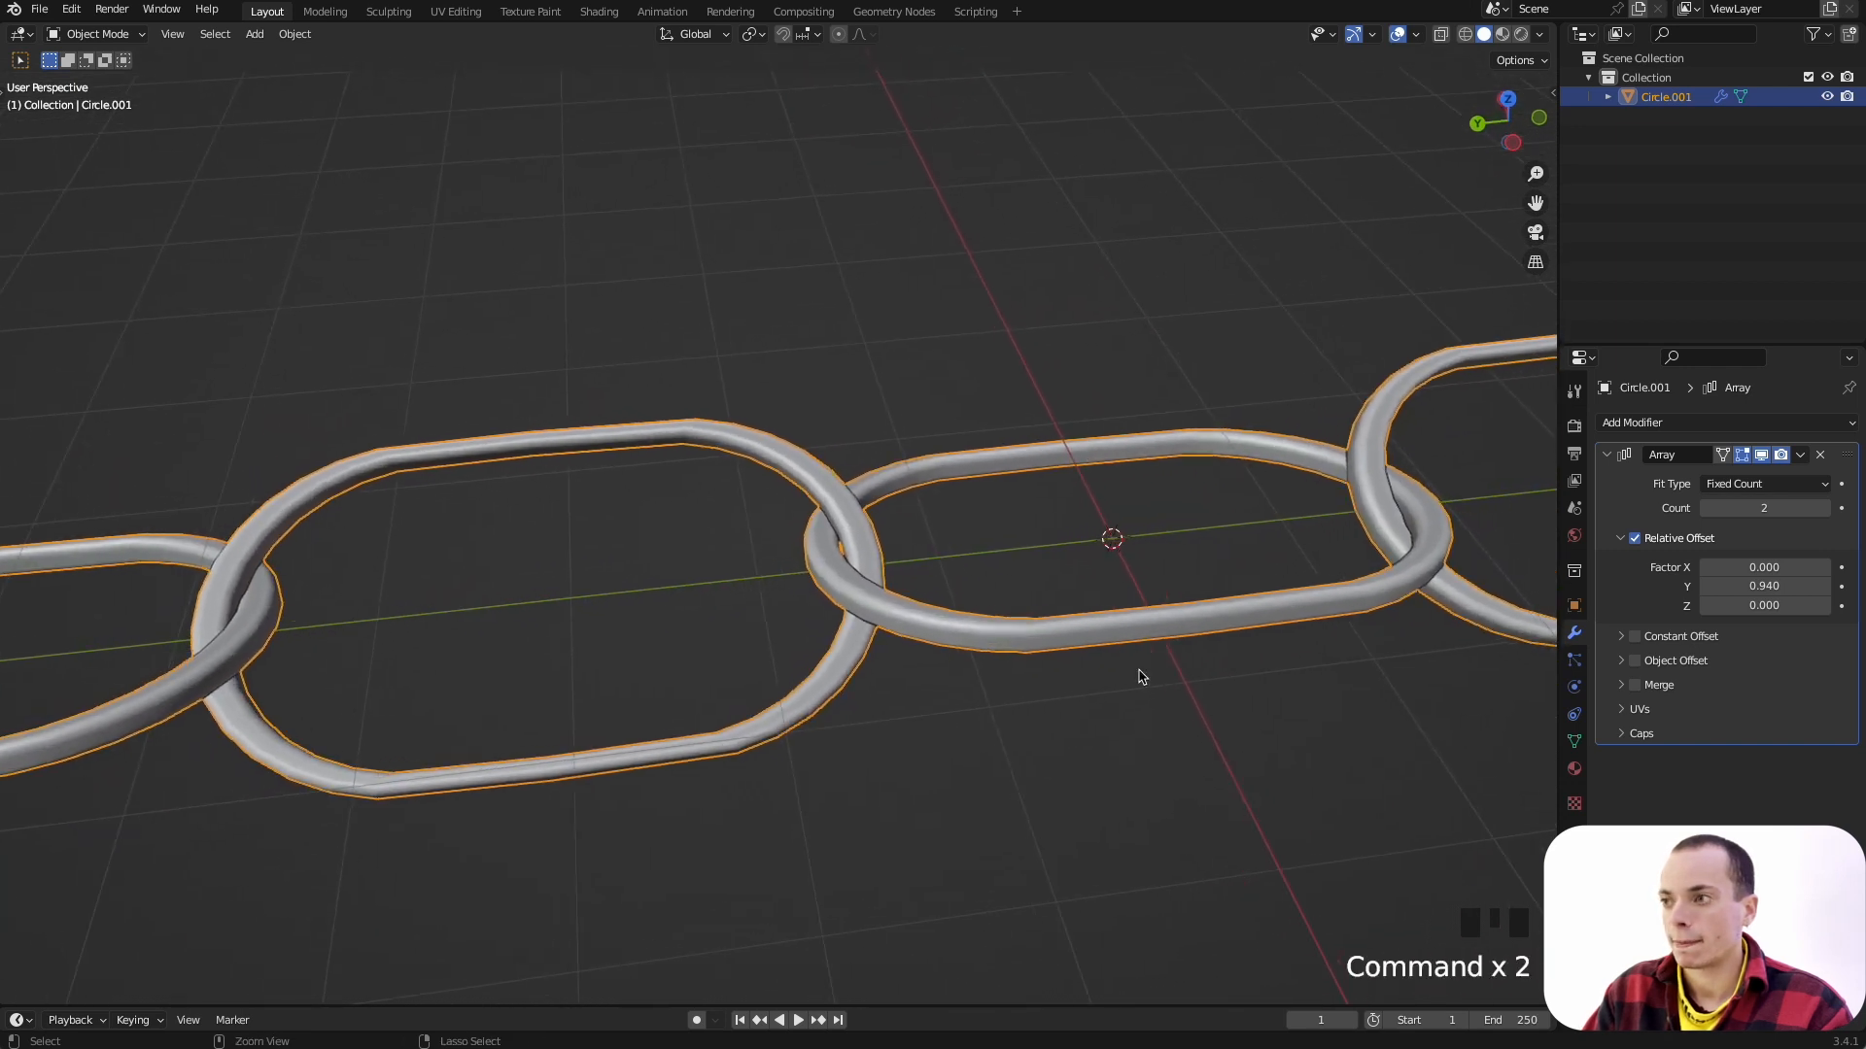
# Step: Fine-tune the array's relative Y offset to 0.942 and check the contact between the links
pyautogui.click(1774, 604)
pyautogui.click(1793, 588)
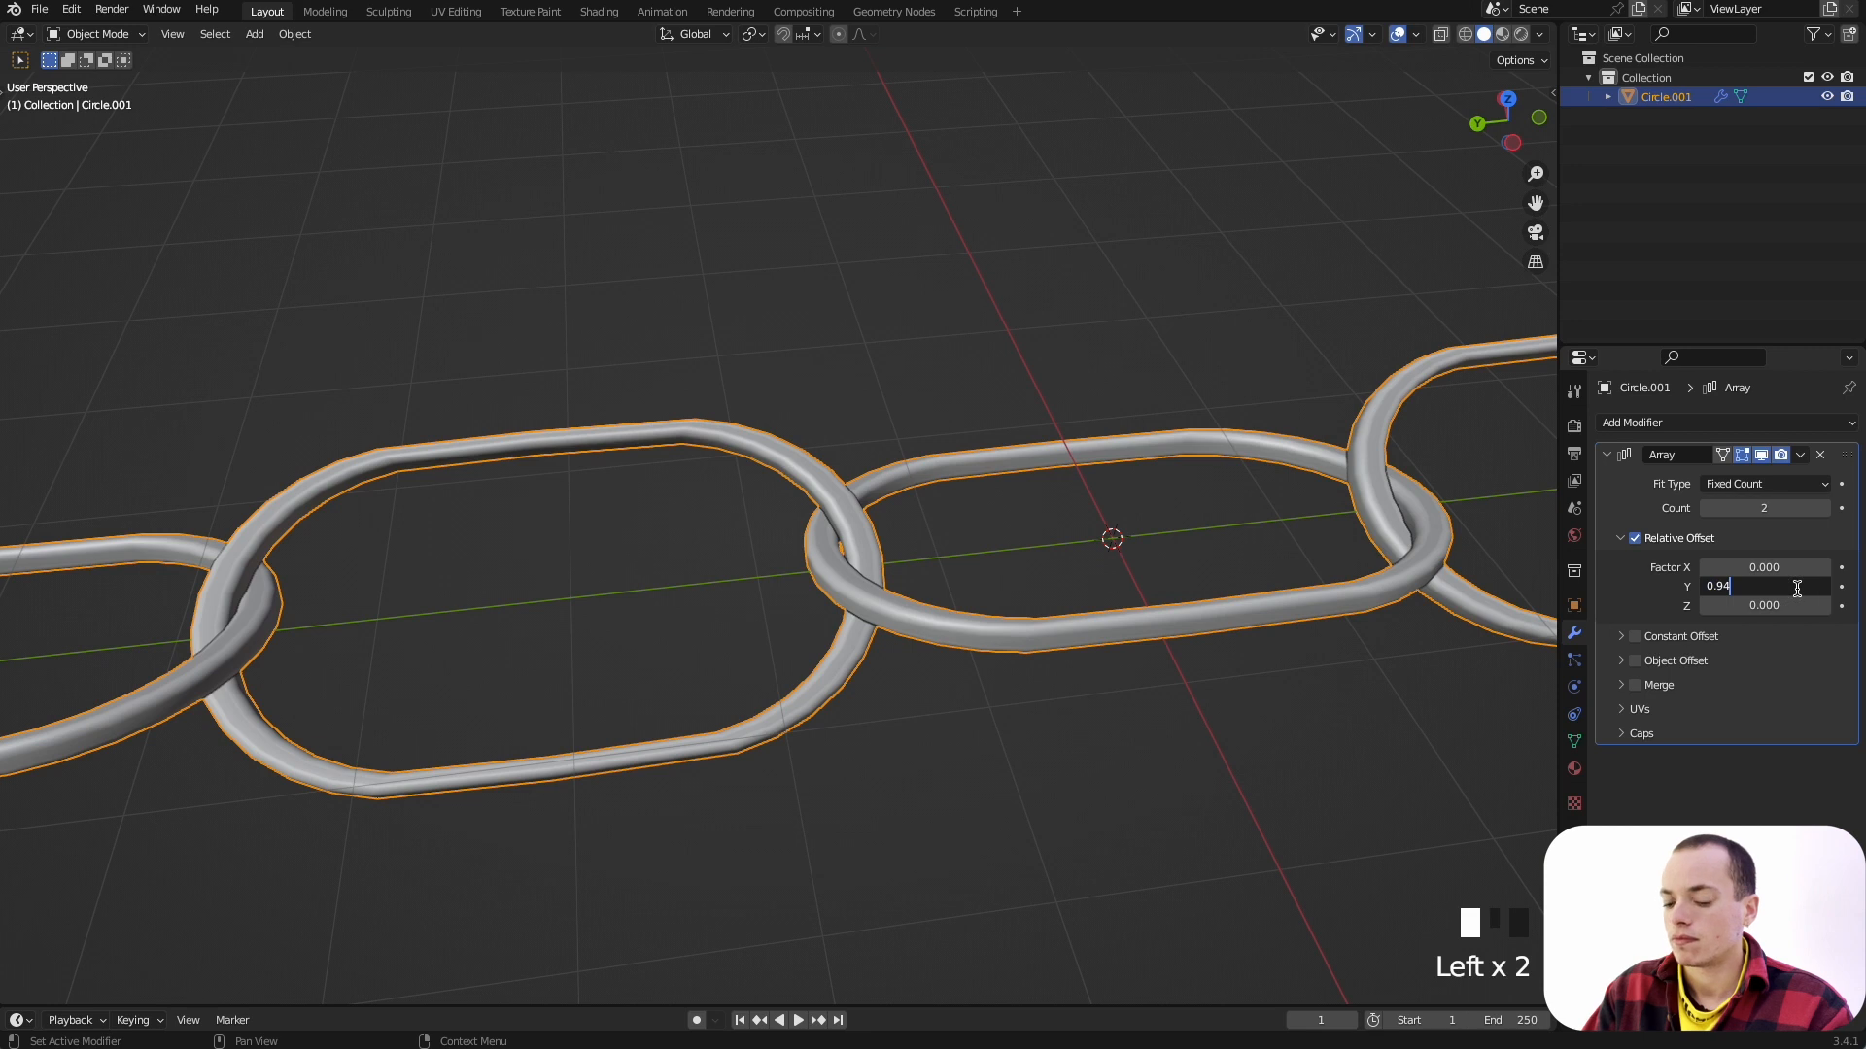
pyautogui.write('2')
pyautogui.press('Return')
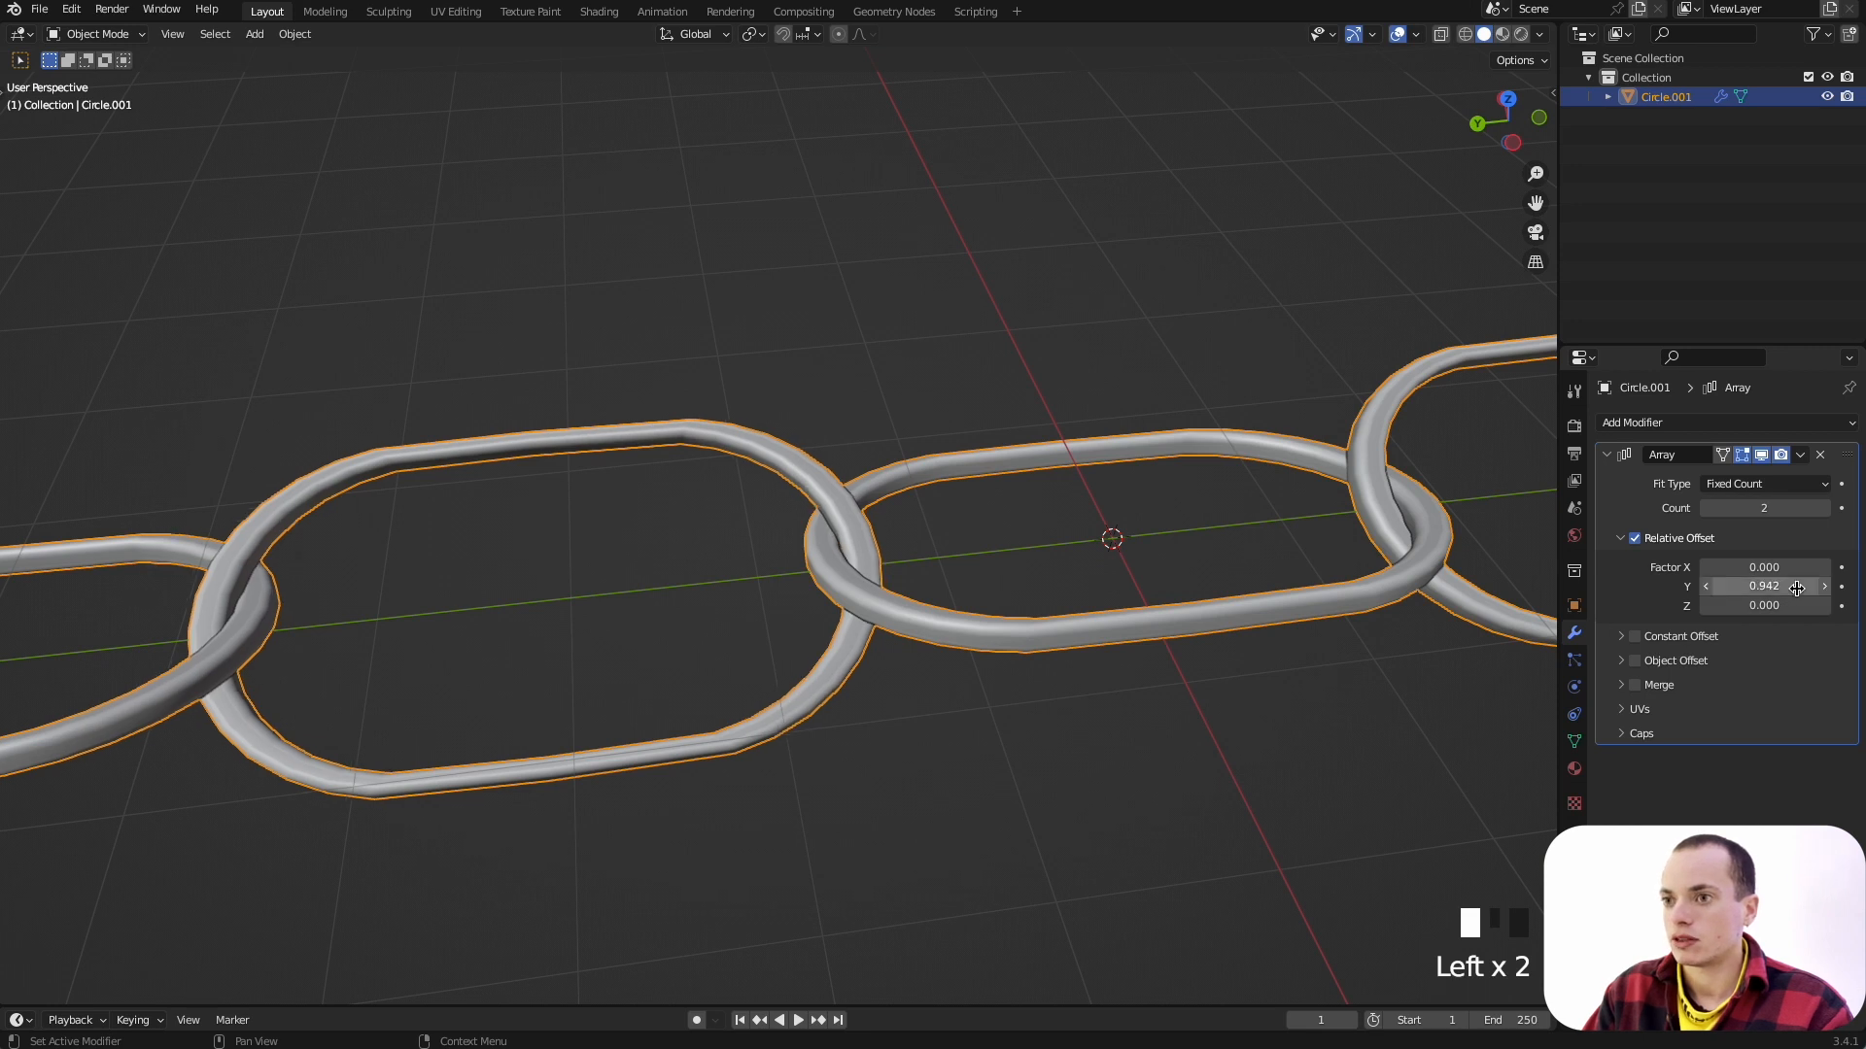
pyautogui.scroll(5, 1256, 579)
pyautogui.hscroll(-4, 1256, 579)
pyautogui.scroll(-5, 1256, 579)
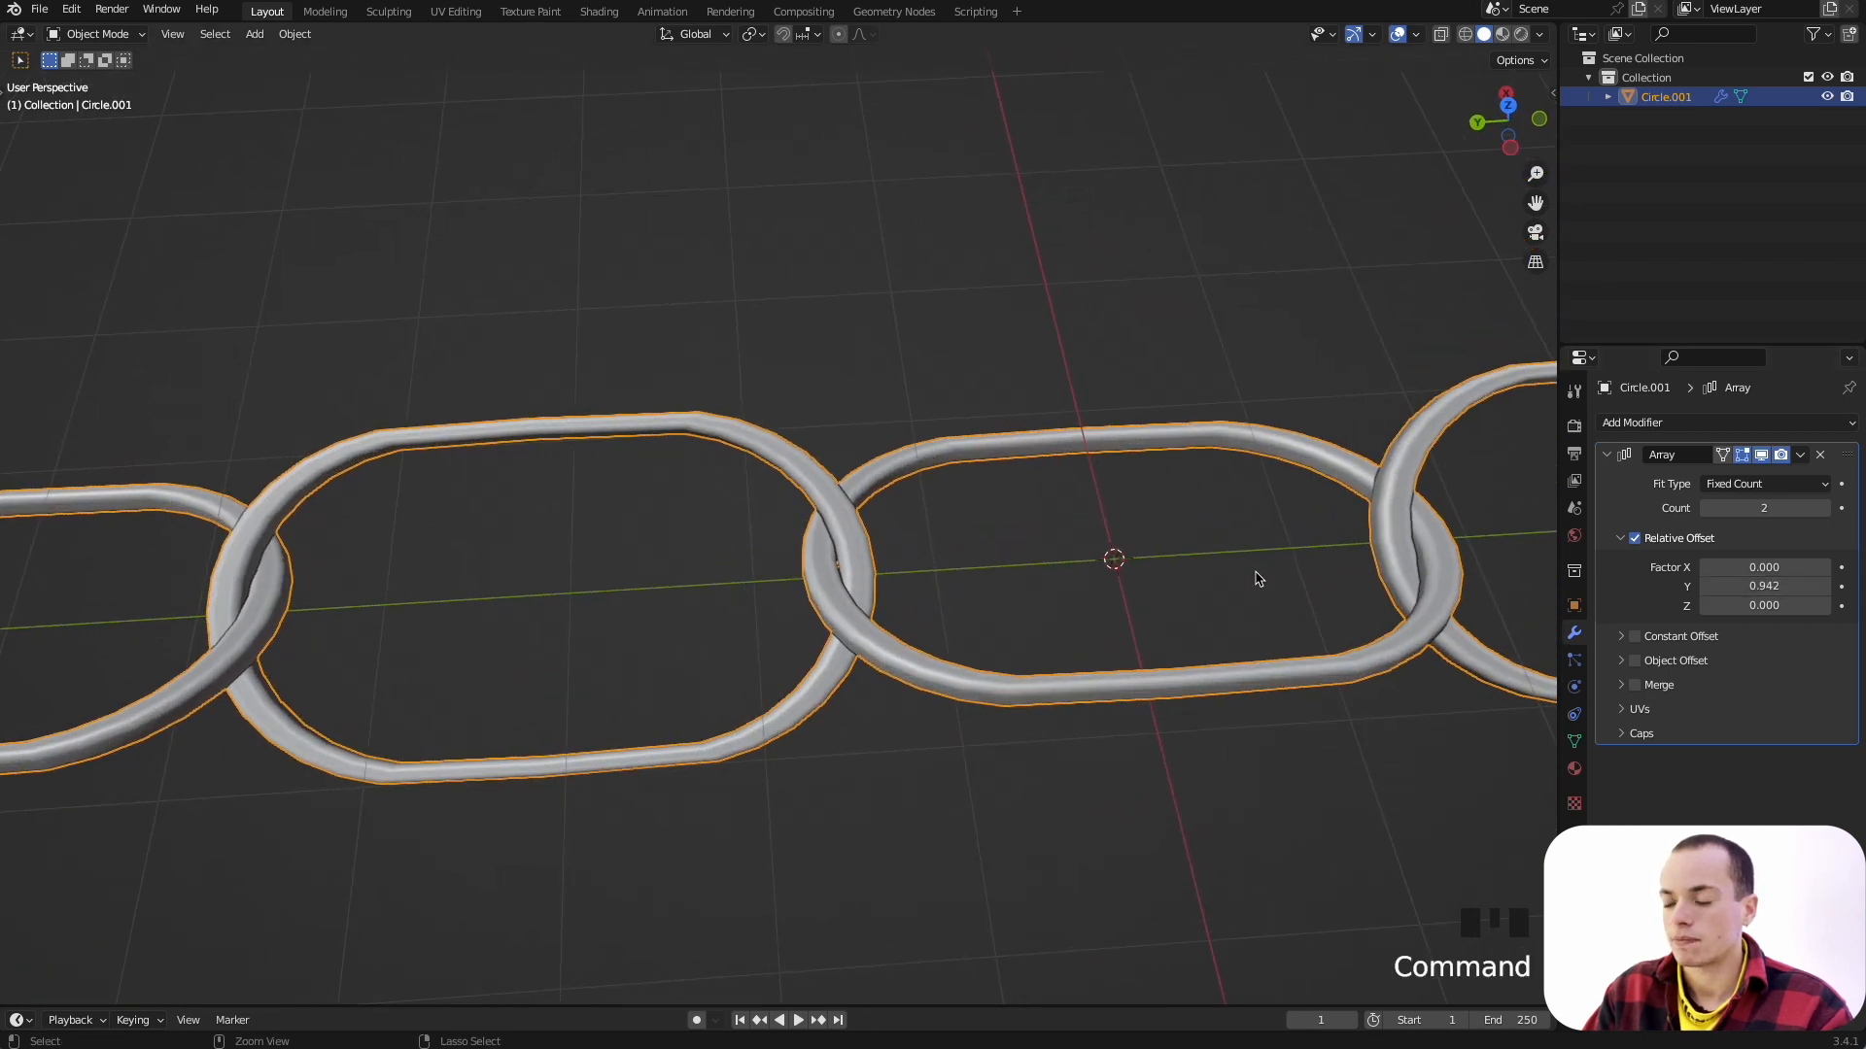
# Step: Increase the array's count to 9 to lengthen the chain along the Y axis
pyautogui.keyDown('super'); pyautogui.scroll(-8, 1257, 579); pyautogui.keyUp('super')
pyautogui.hscroll(5, 1256, 579)
pyautogui.keyDown('super'); pyautogui.scroll(-6, 1256, 579); pyautogui.keyUp('super')
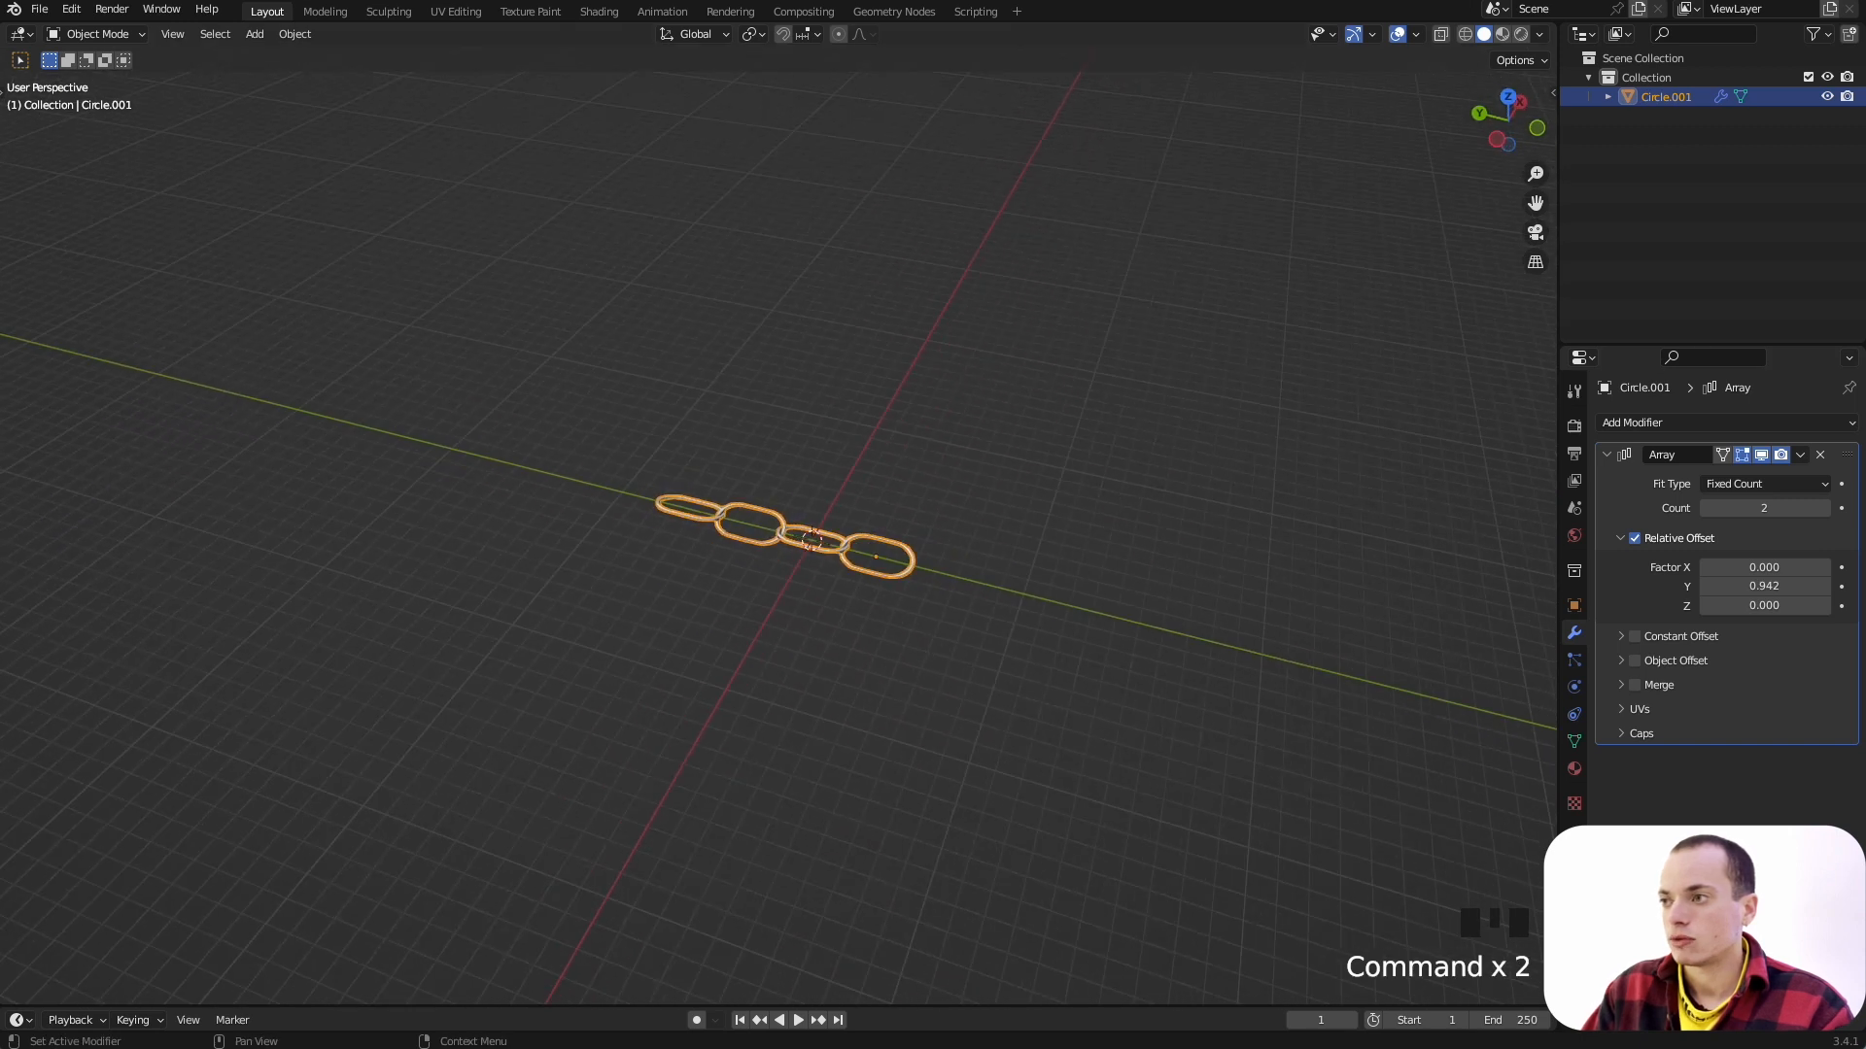
pyautogui.click(1826, 509)
pyautogui.click(1826, 509)
pyautogui.click(1826, 510)
pyautogui.click(1825, 509)
pyautogui.click(1826, 510)
pyautogui.click(1826, 509)
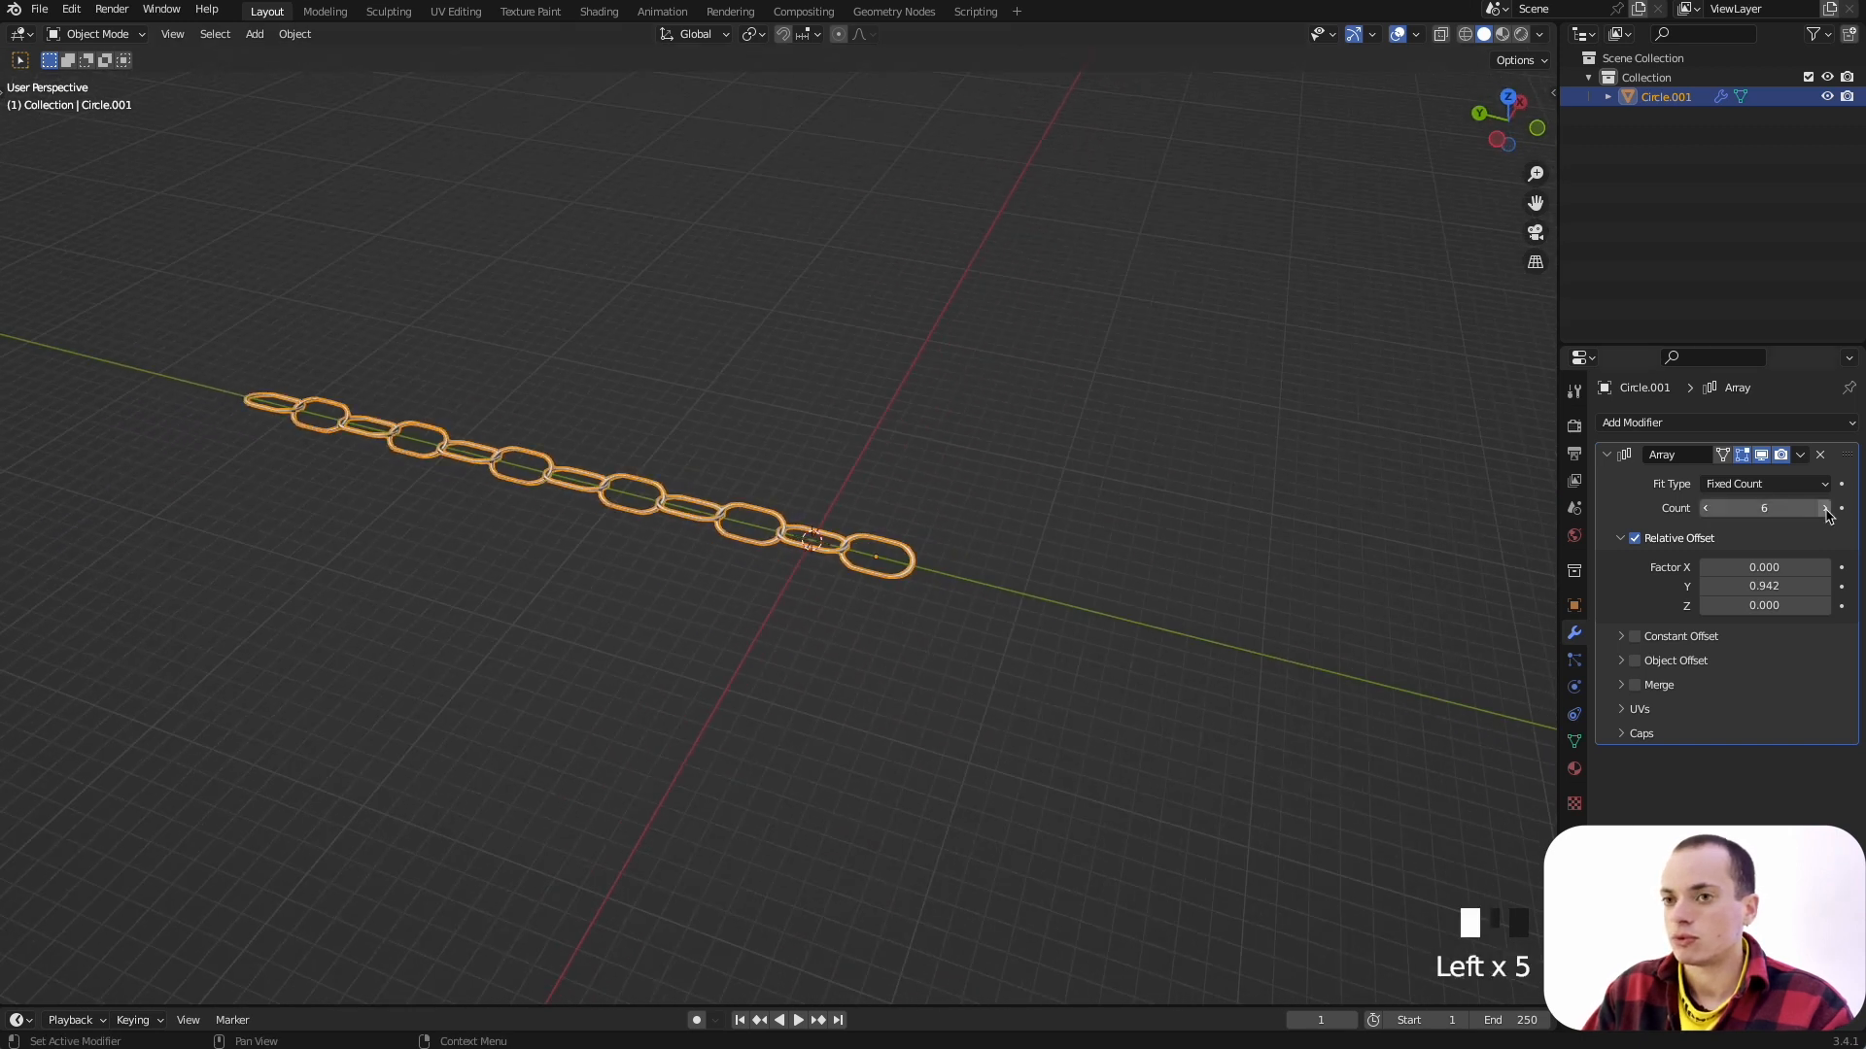
pyautogui.click(1826, 509)
# Step: Examine the lengthened chain from several angles and distances
pyautogui.hscroll(5, 1033, 553)
pyautogui.scroll(3, 1033, 553)
pyautogui.scroll(-5, 1033, 554)
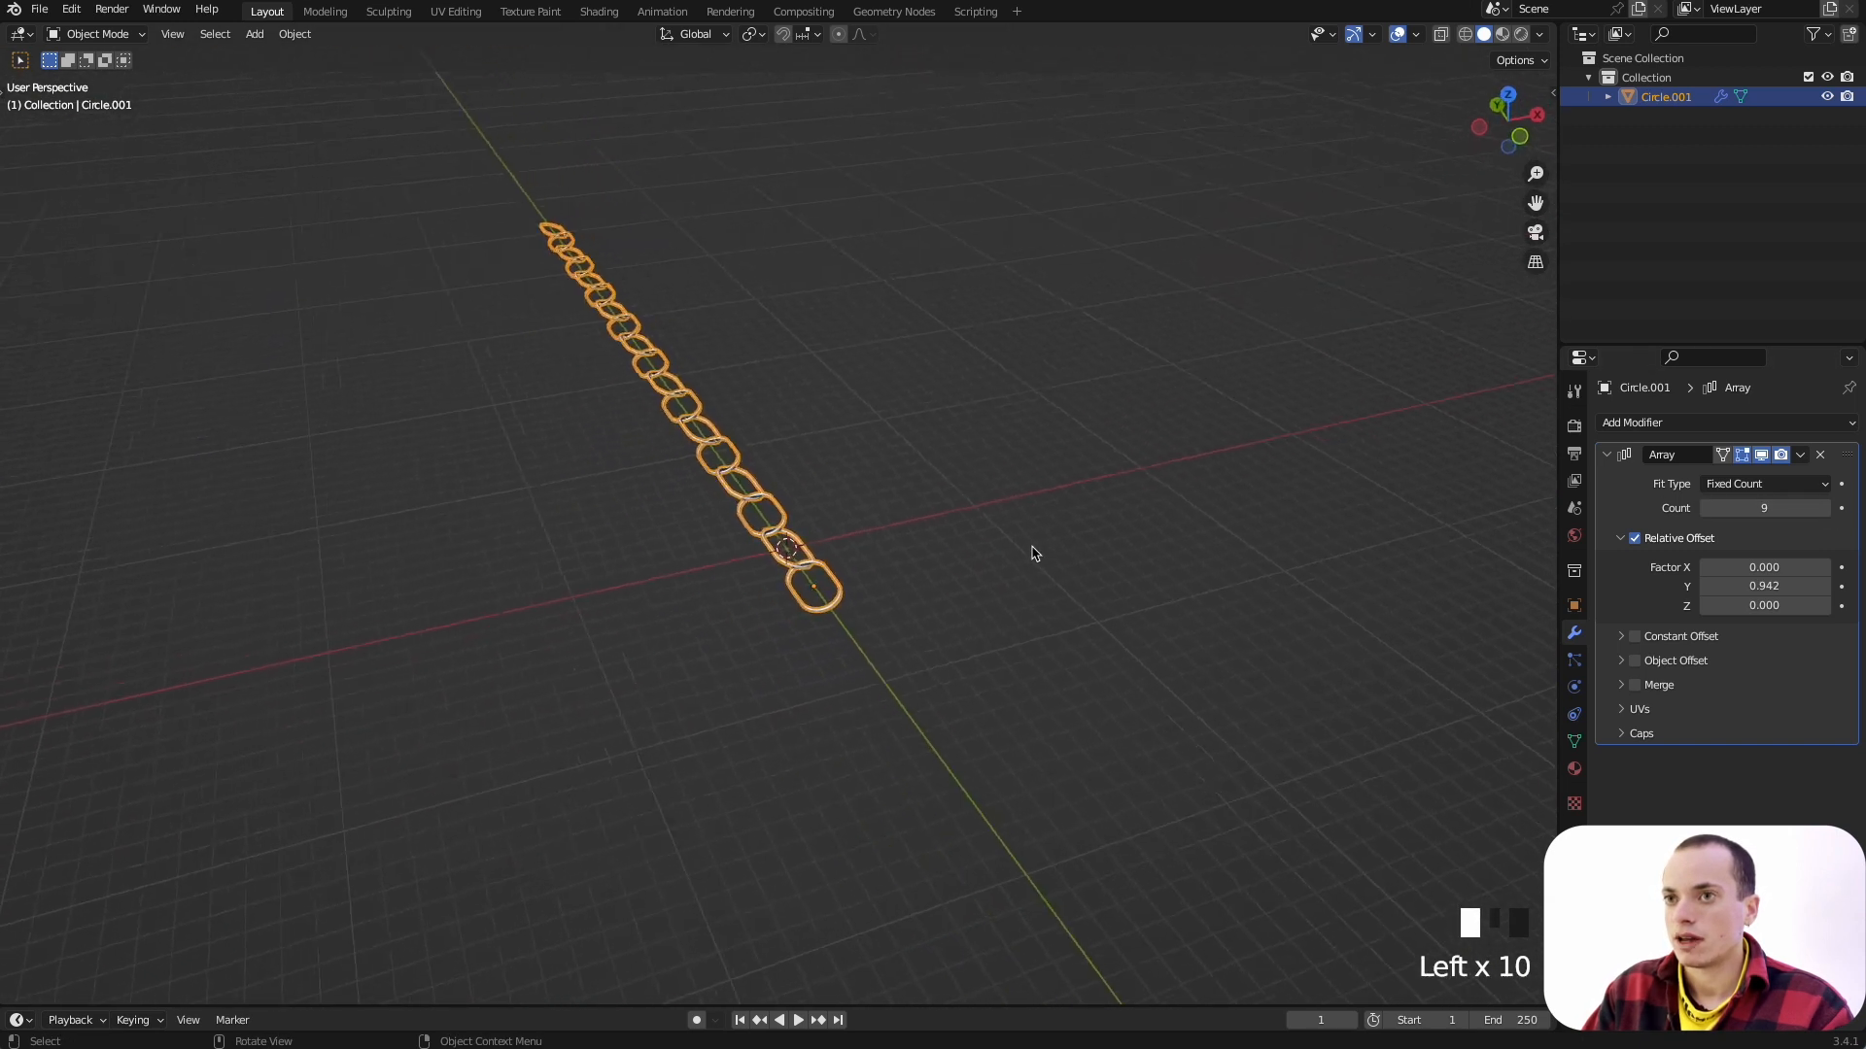
pyautogui.hscroll(-3, 1033, 554)
pyautogui.keyDown('shift'); pyautogui.hscroll(-4, 1033, 554); pyautogui.keyUp('shift')
pyautogui.hscroll(-5, 902, 591)
pyautogui.scroll(-4, 901, 592)
pyautogui.scroll(5, 900, 592)
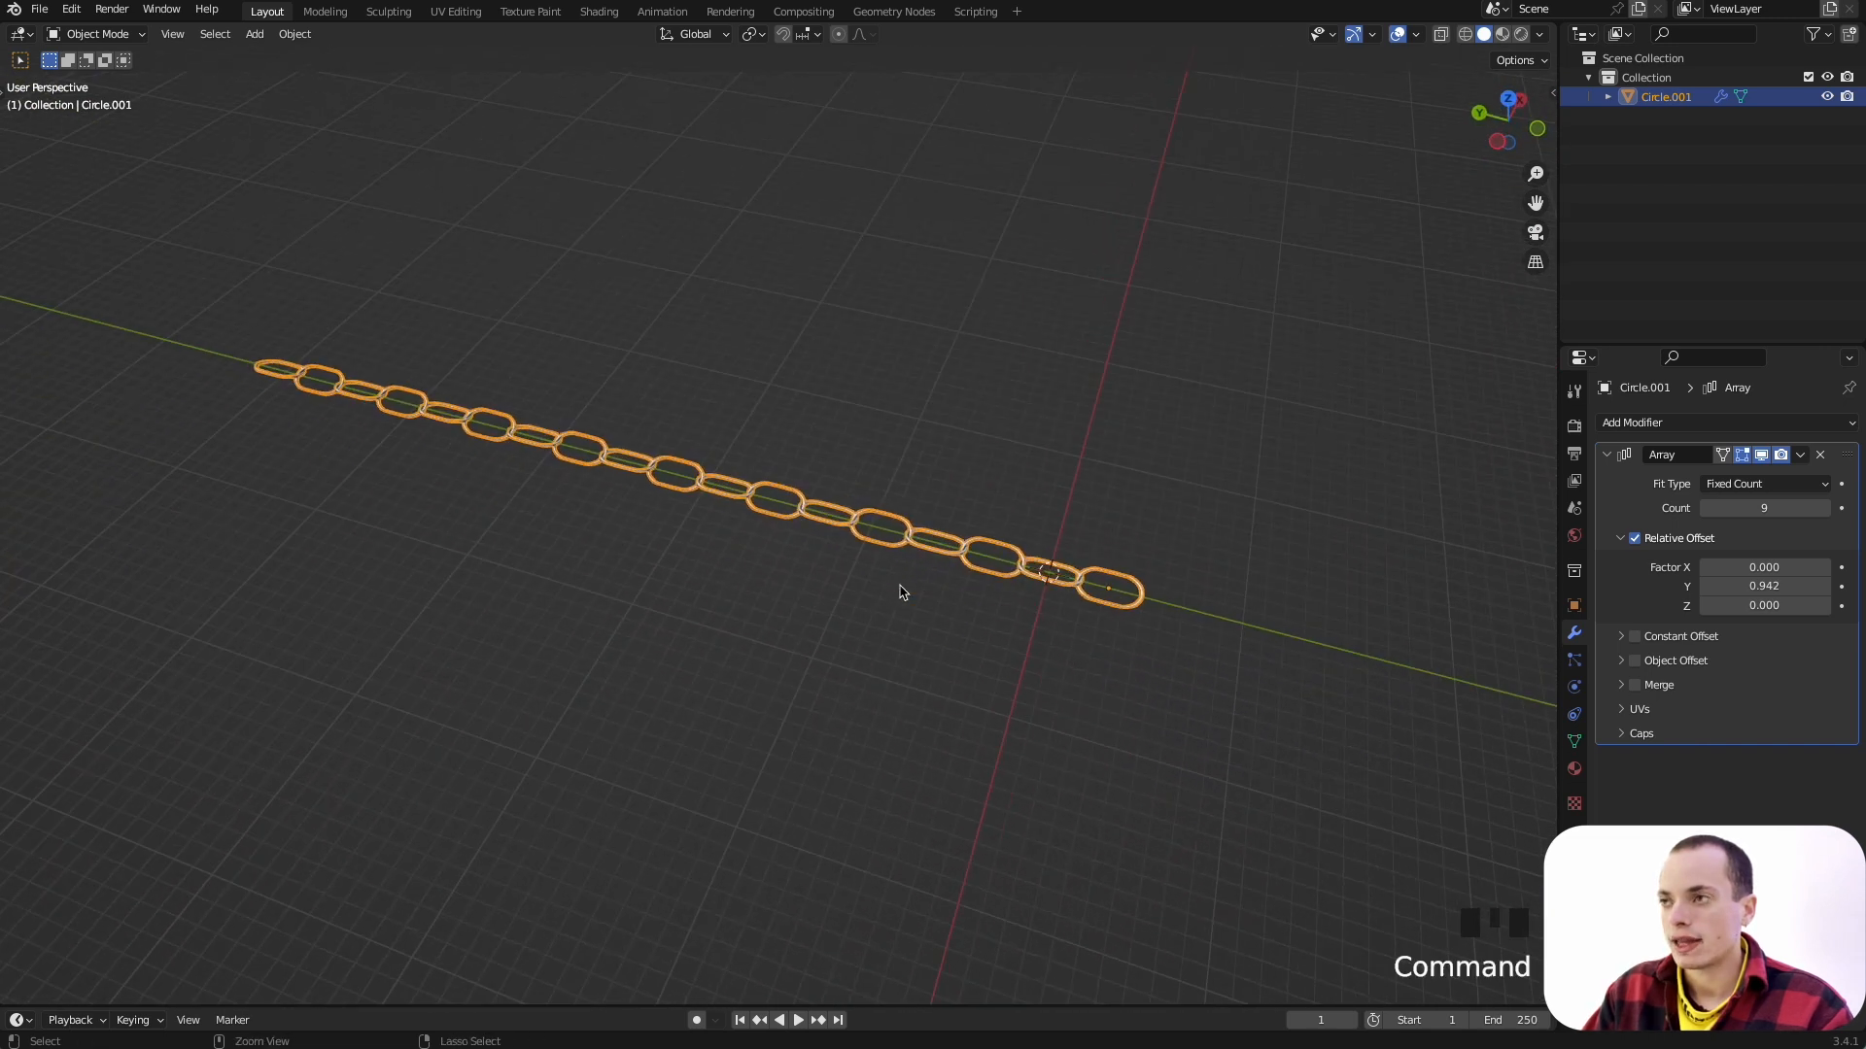
pyautogui.keyDown('super'); pyautogui.scroll(-5, 900, 593); pyautogui.keyUp('super')
pyautogui.keyDown('shift'); pyautogui.hscroll(3, 932, 588); pyautogui.keyUp('shift')
# Step: Add a Bezier curve at the world origin and compare its size with the chain
pyautogui.hotkey('shift', 'a')
pyautogui.moveTo(969, 587)
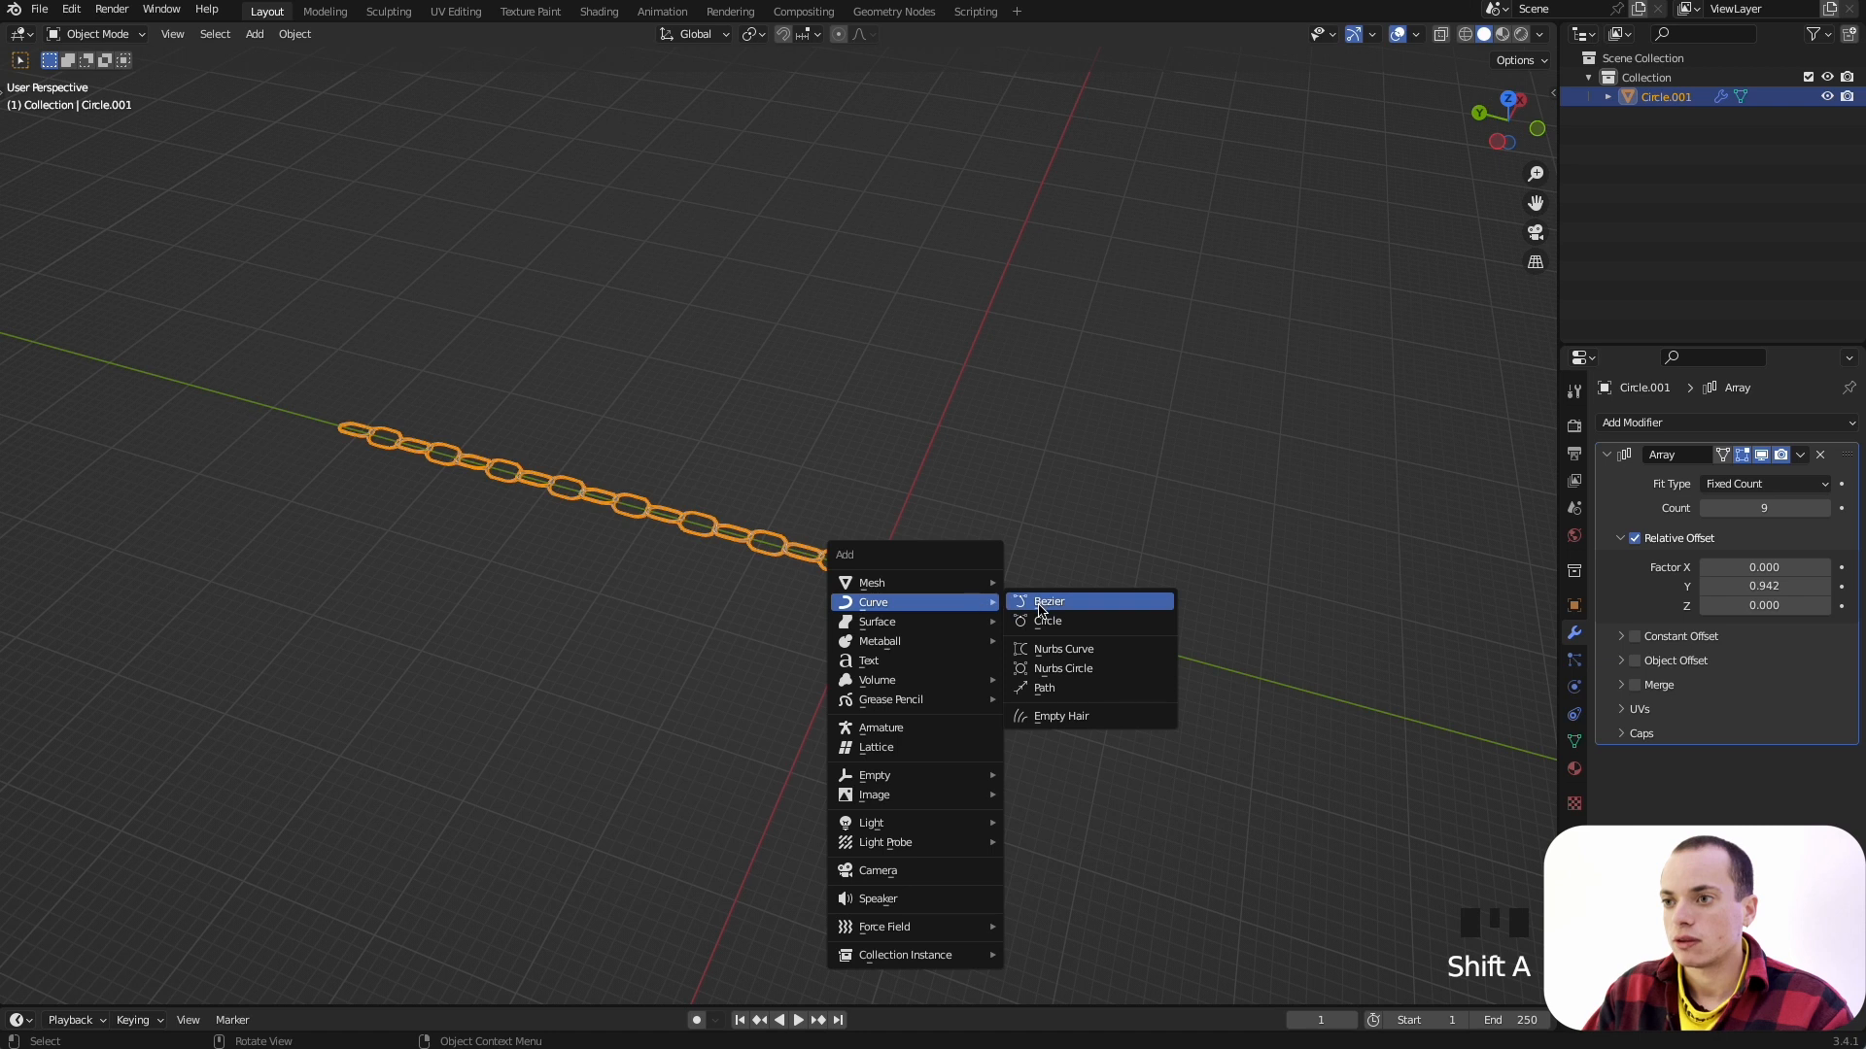
pyautogui.click(1039, 603)
pyautogui.keyDown('ctrl'); pyautogui.scroll(5, 920, 545); pyautogui.keyUp('ctrl')
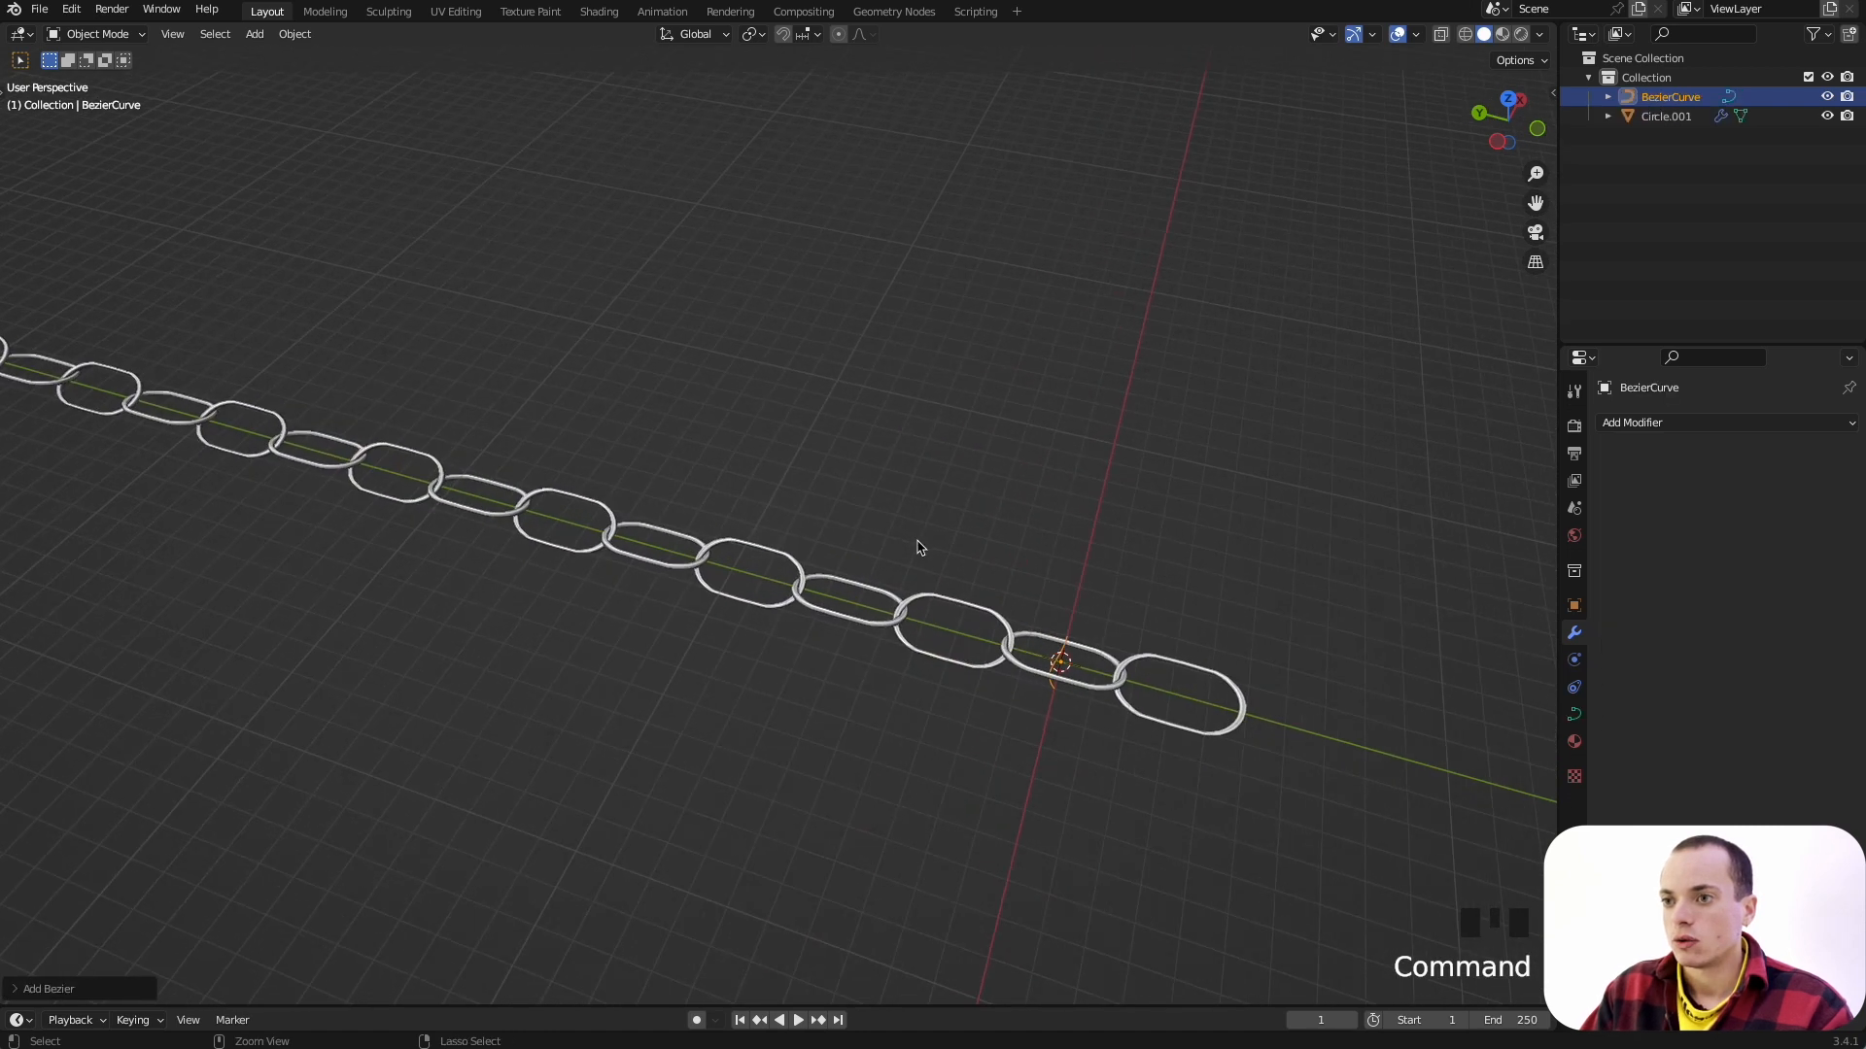
pyautogui.keyDown('ctrl'); pyautogui.scroll(-4, 920, 546); pyautogui.keyUp('ctrl')
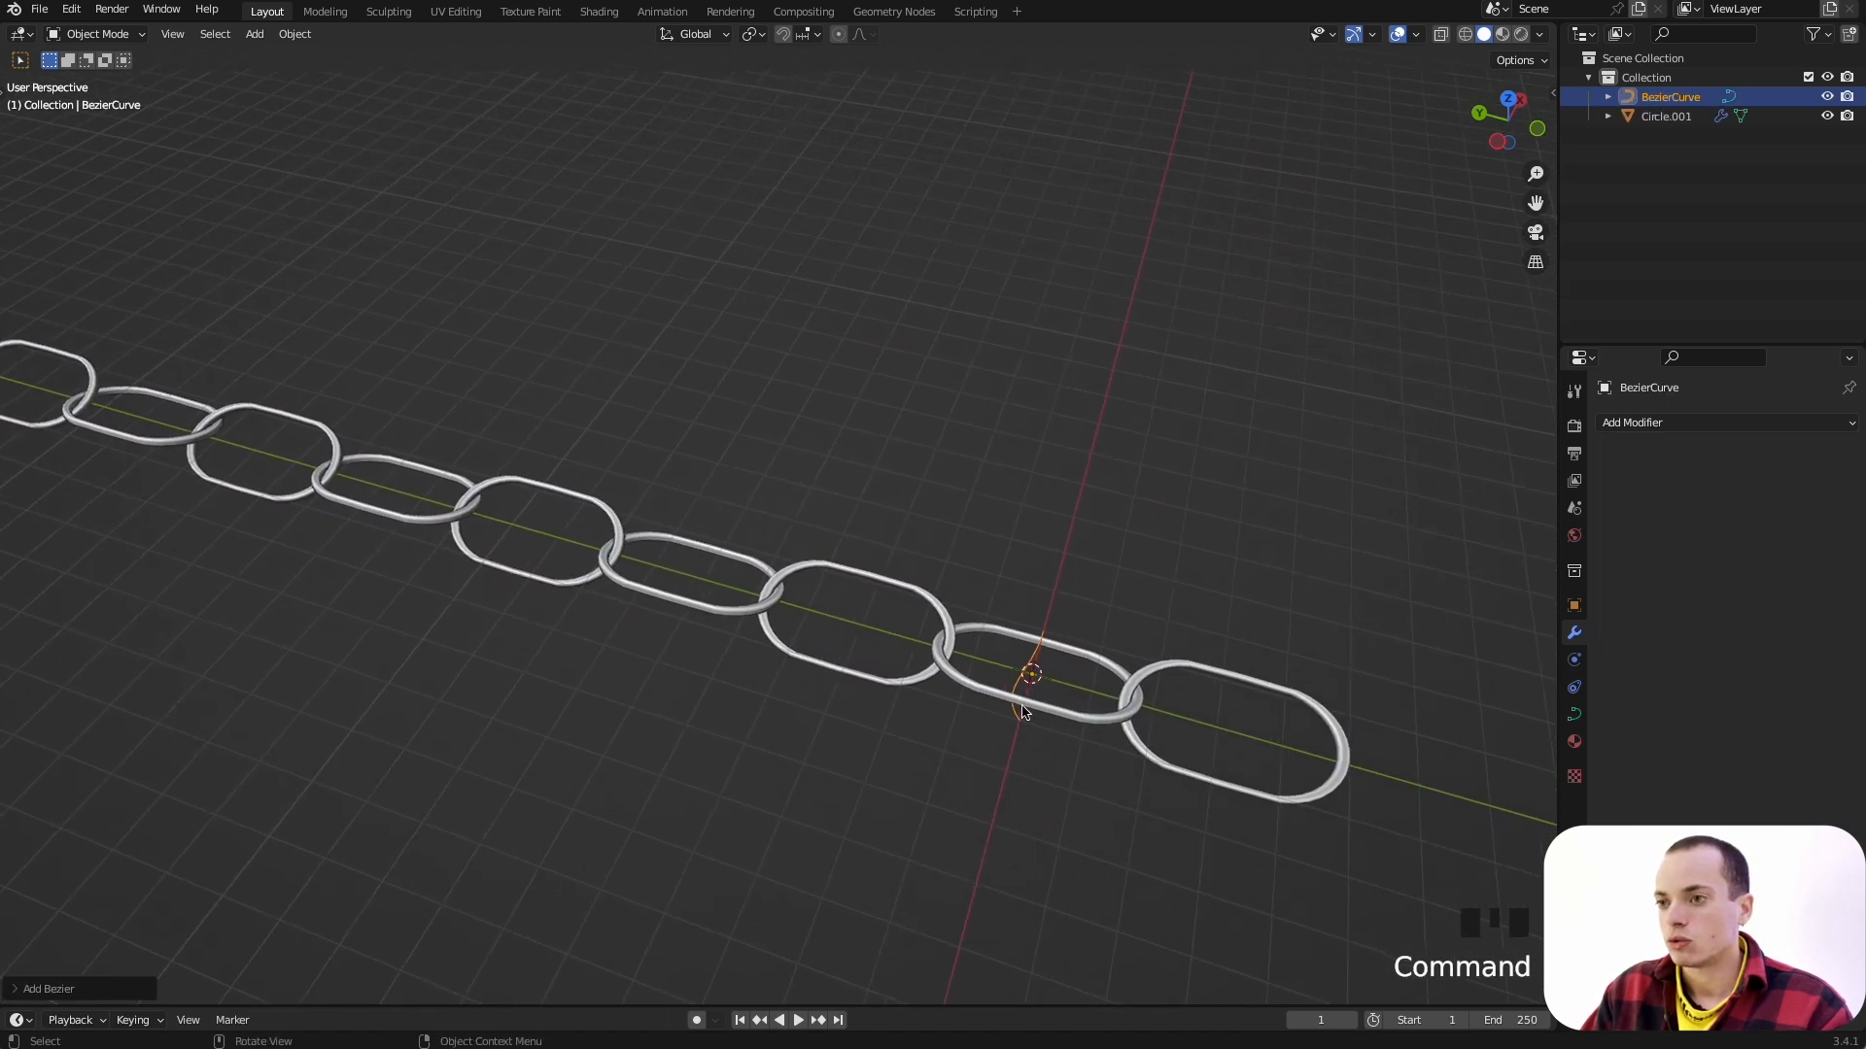
pyautogui.keyDown('ctrl'); pyautogui.scroll(-5, 1035, 700); pyautogui.keyUp('ctrl')
# Step: Scale the whole chain down uniformly so its links are smaller relative to the Bezier curve
pyautogui.click(943, 602)
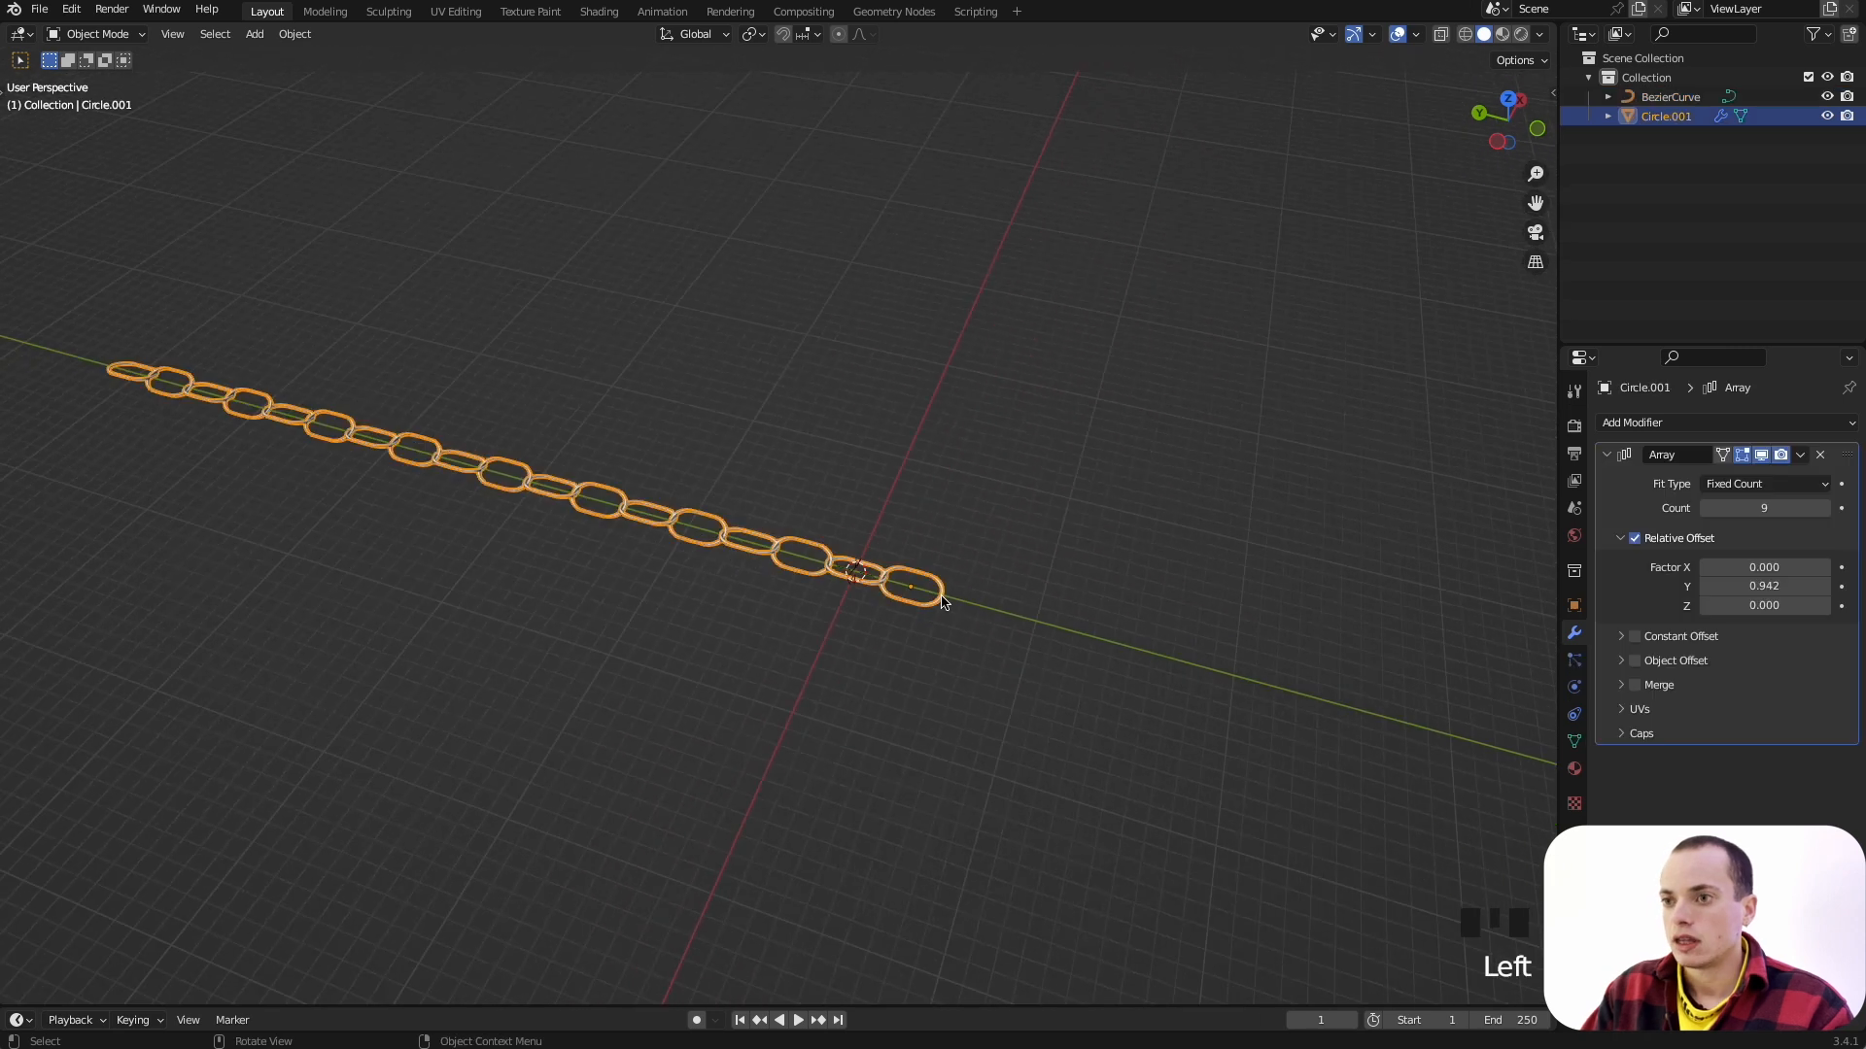
pyautogui.press('s')
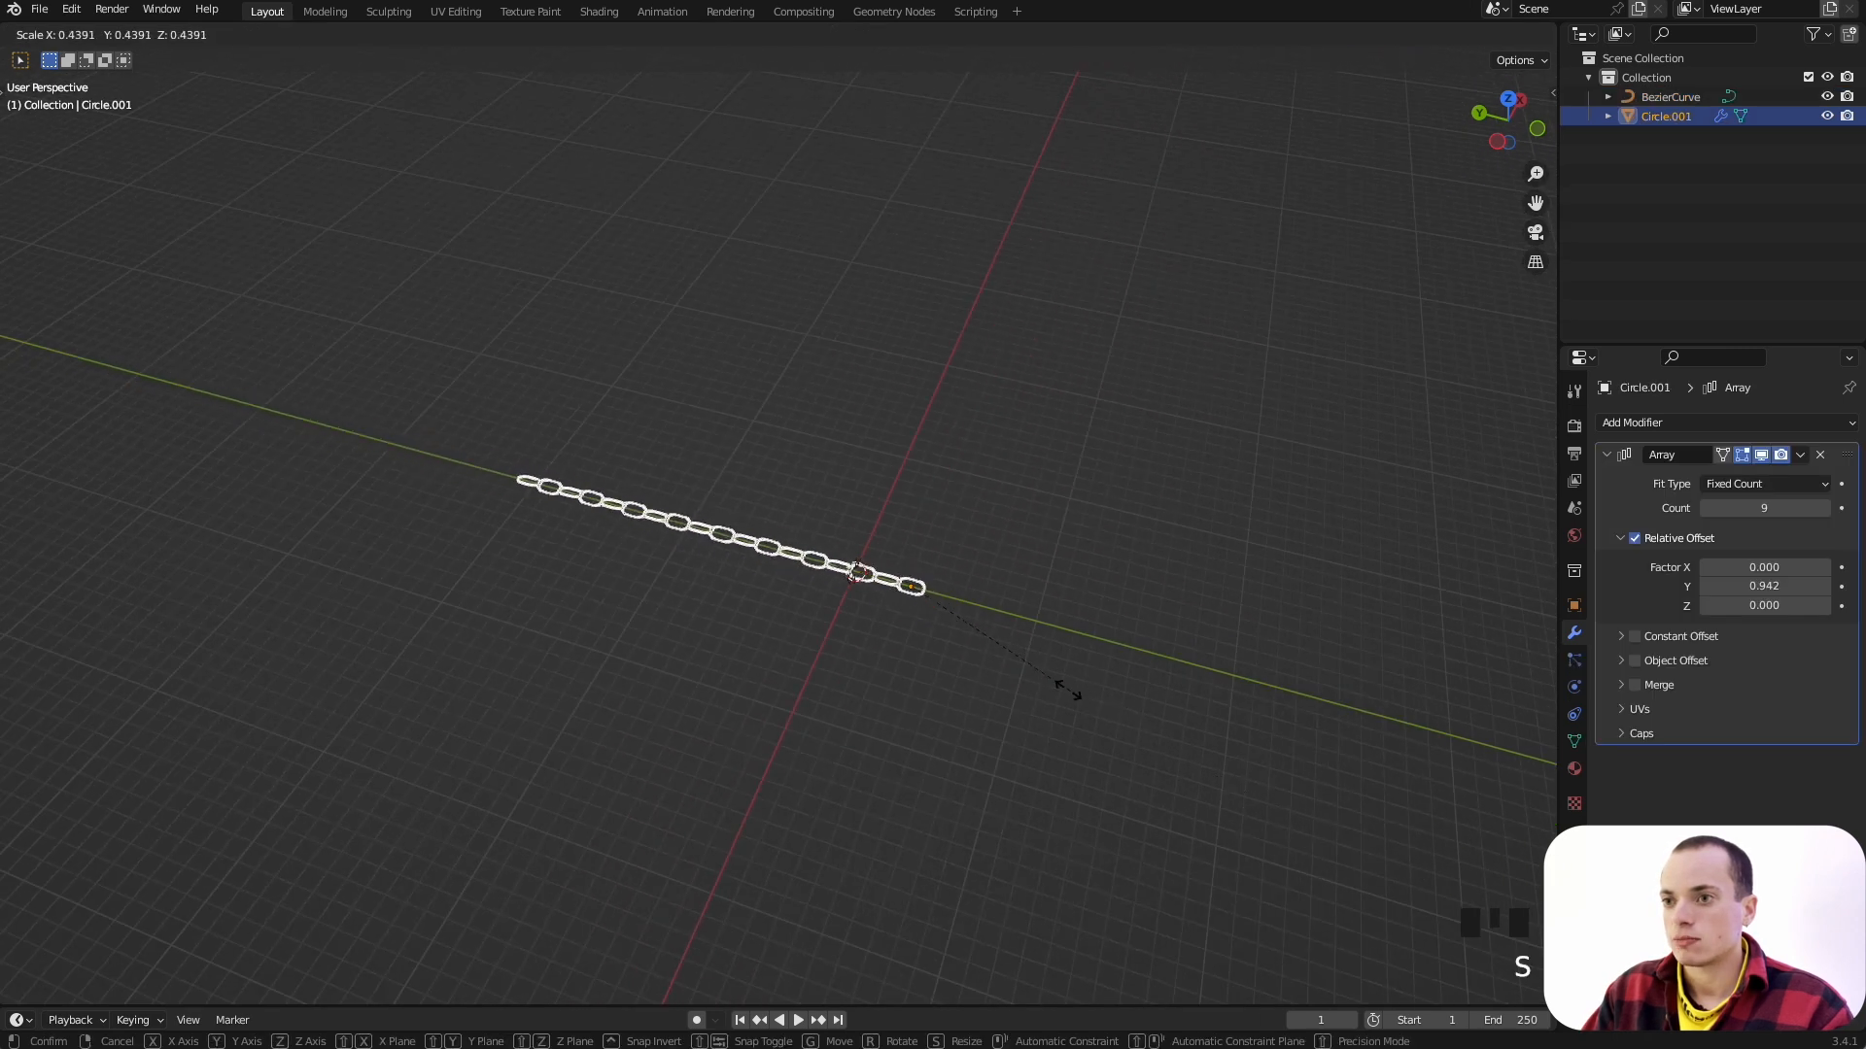
pyautogui.click(965, 624)
pyautogui.keyDown('ctrl'); pyautogui.scroll(5, 968, 632); pyautogui.keyUp('ctrl')
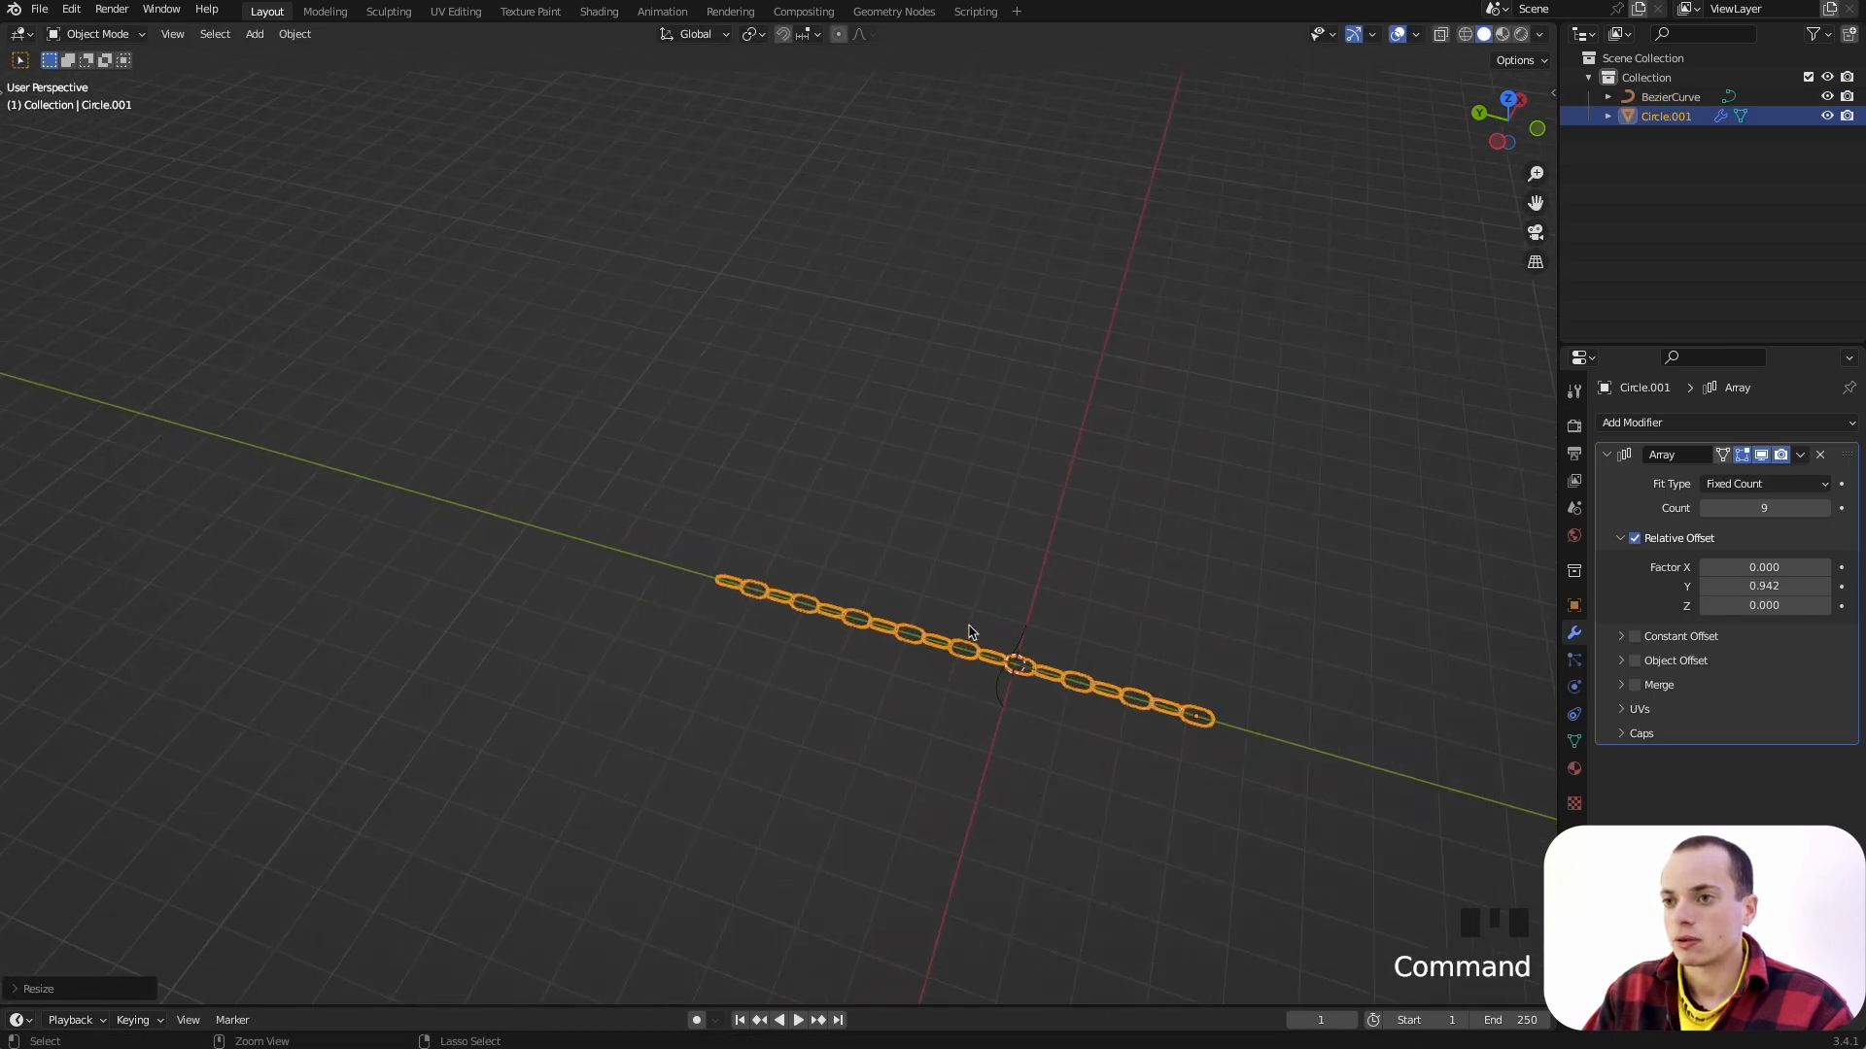
# Step: Apply the scale transform to the resized chain
pyautogui.hotkey('ctrl', 'a')
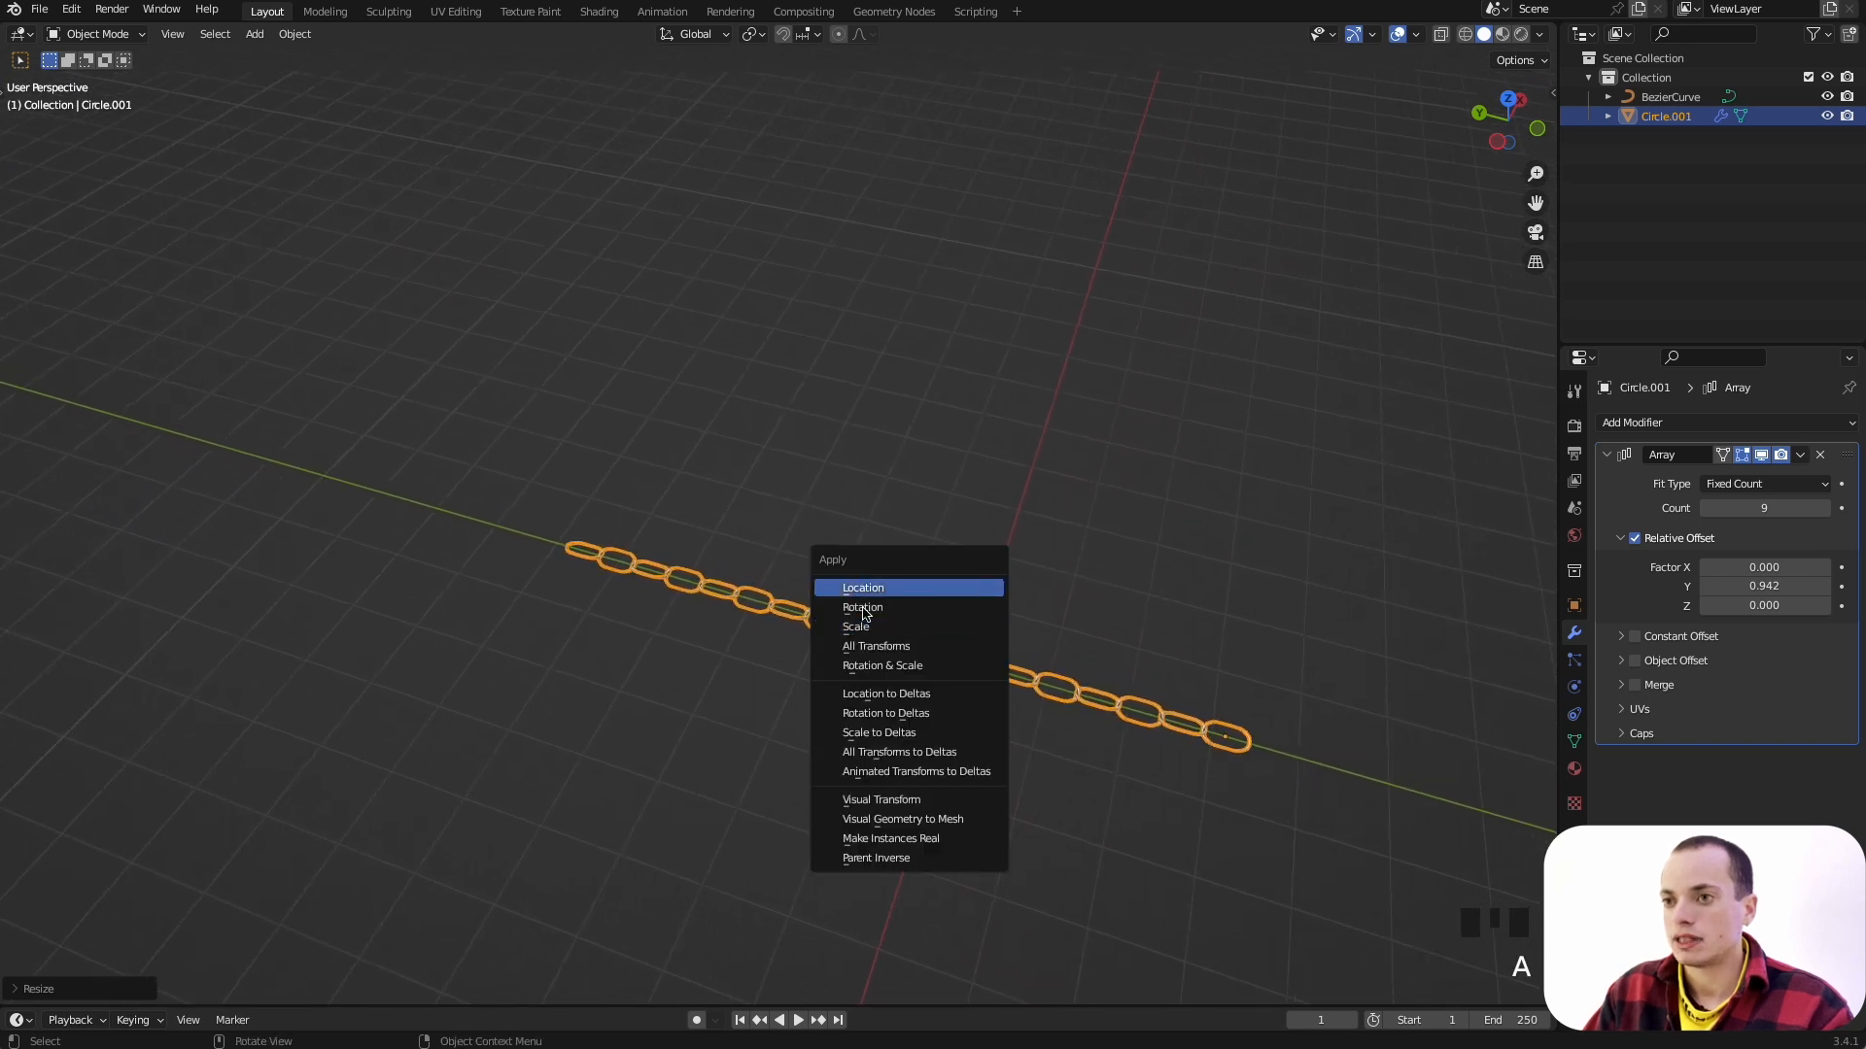
pyautogui.click(887, 627)
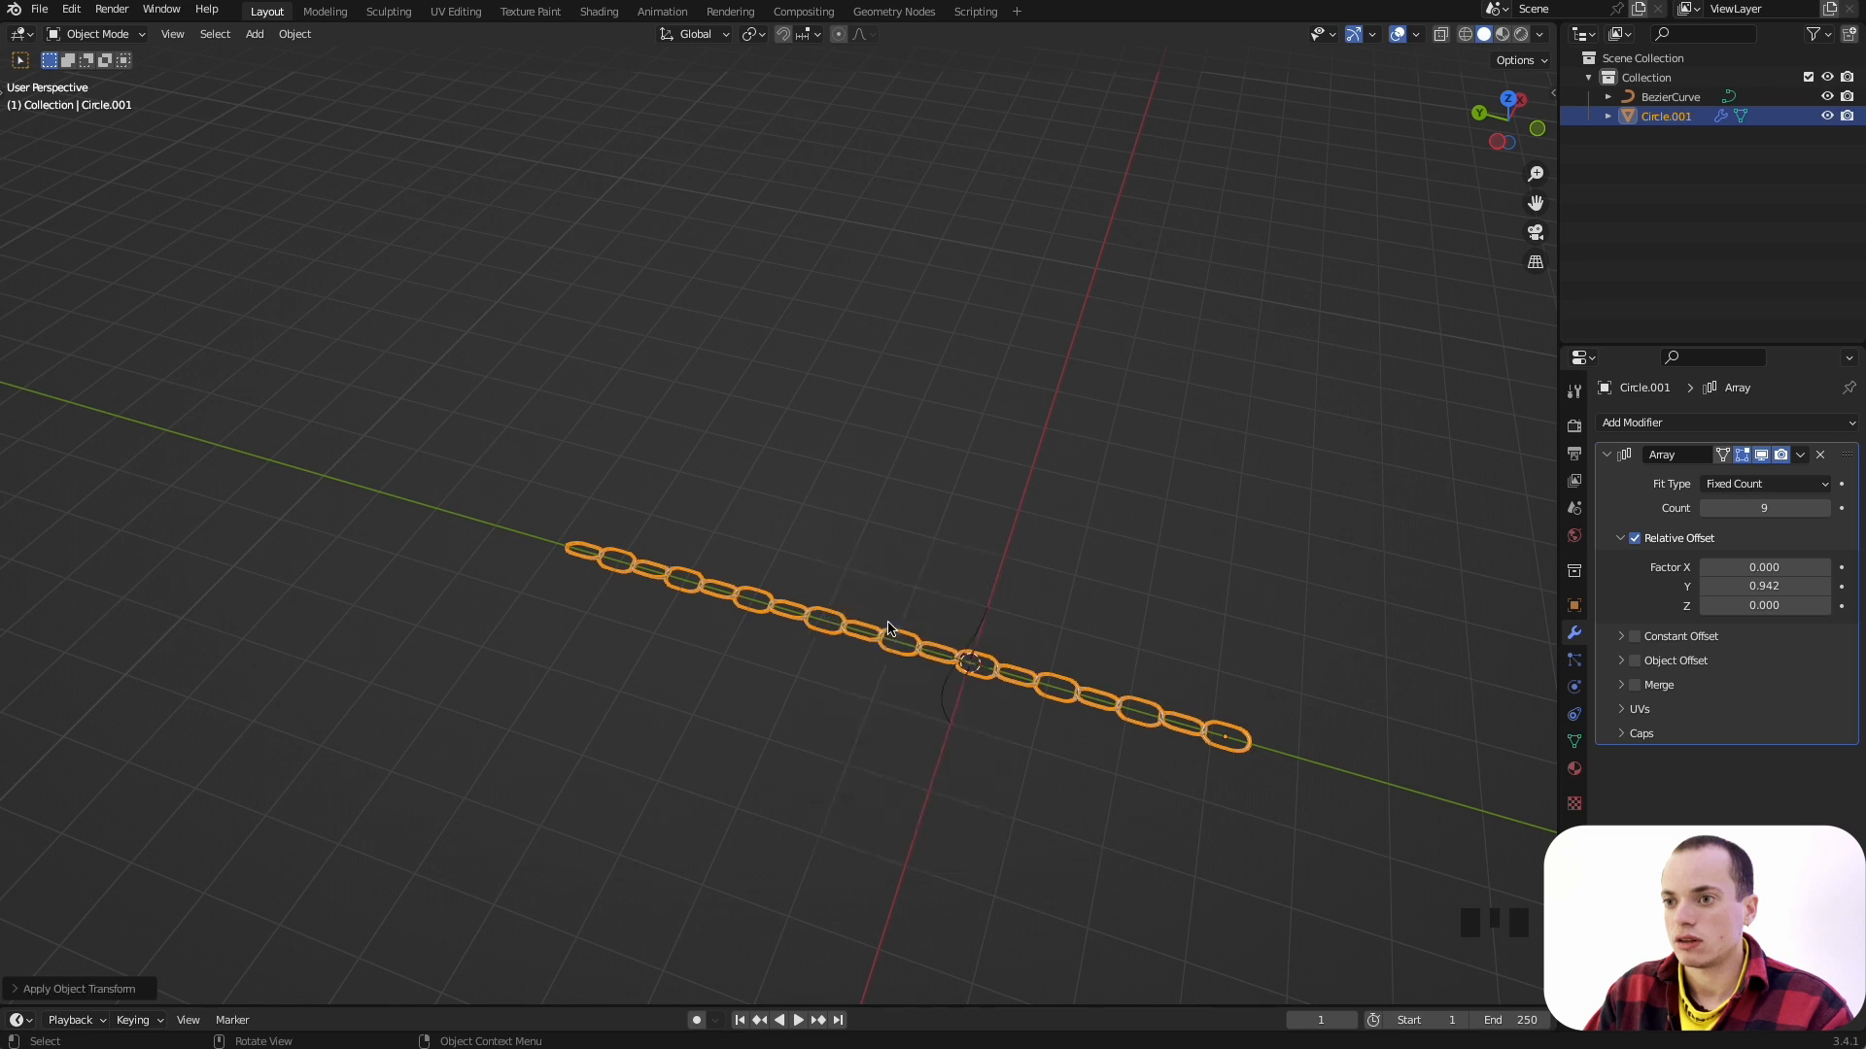
pyautogui.click(297, 35)
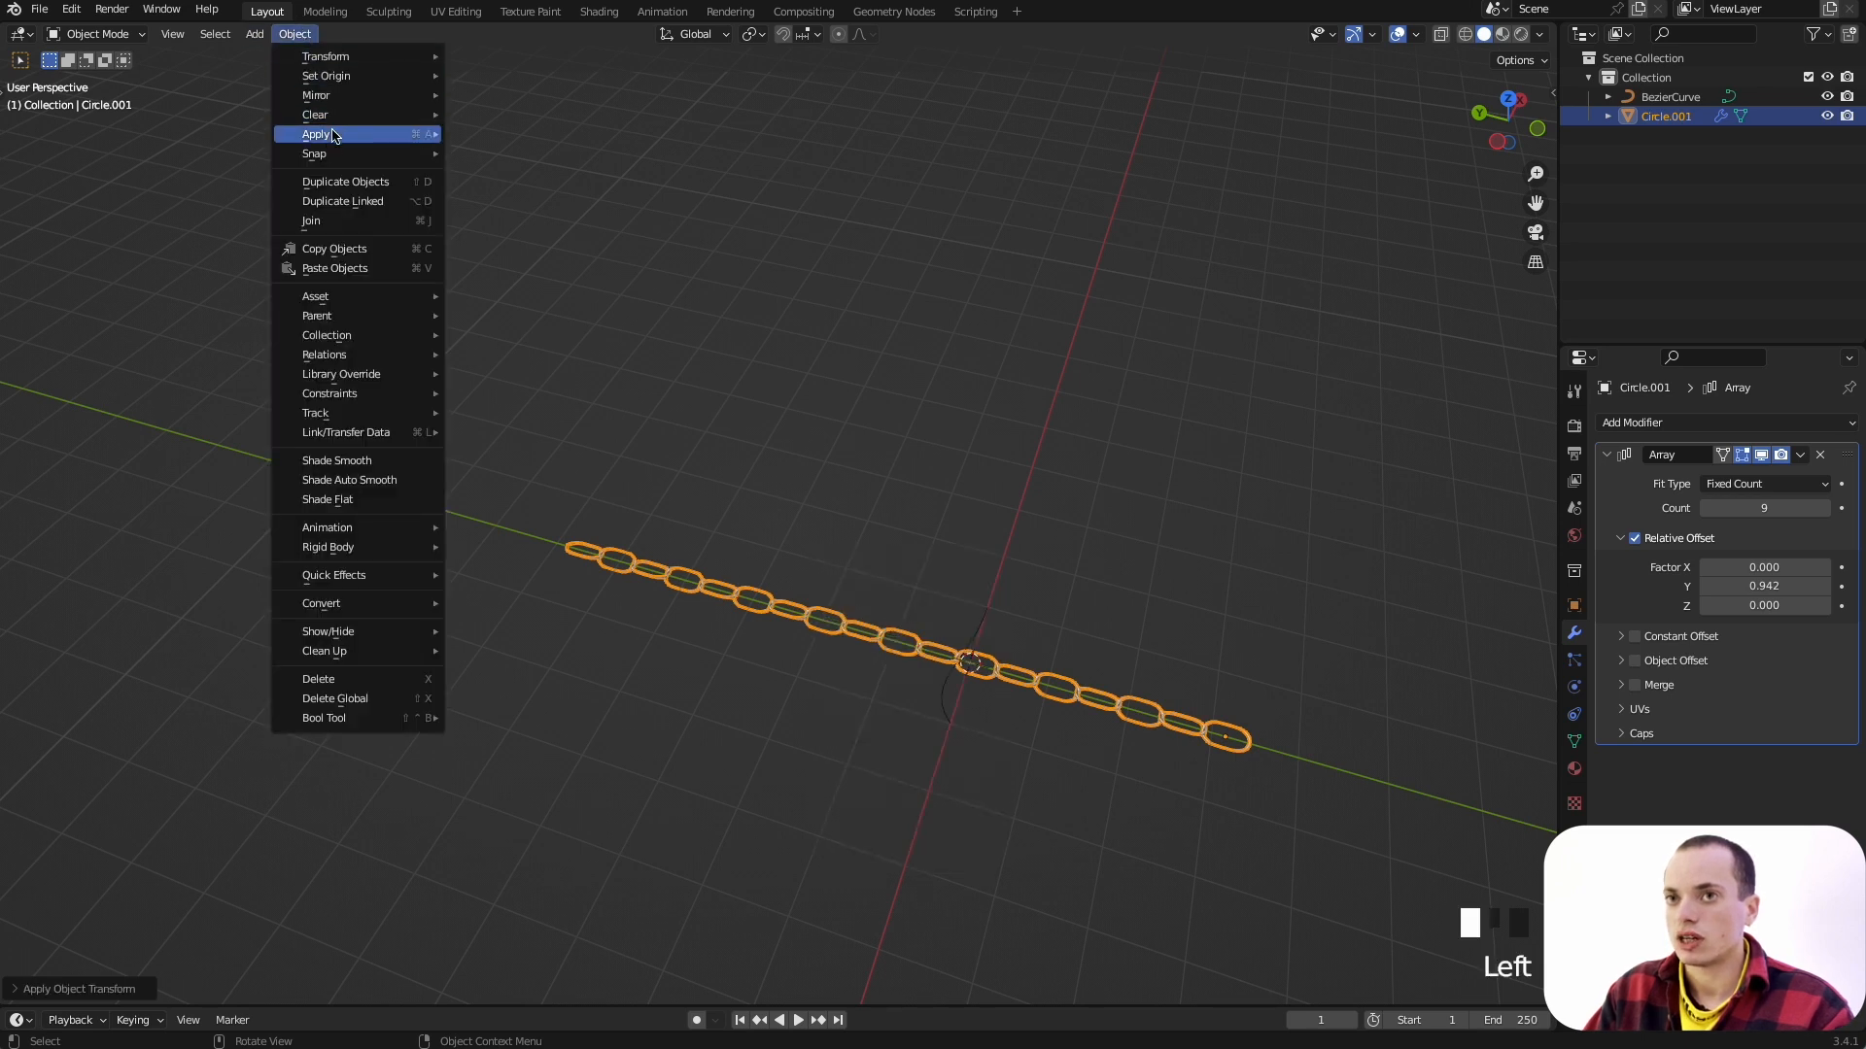
pyautogui.moveTo(389, 136)
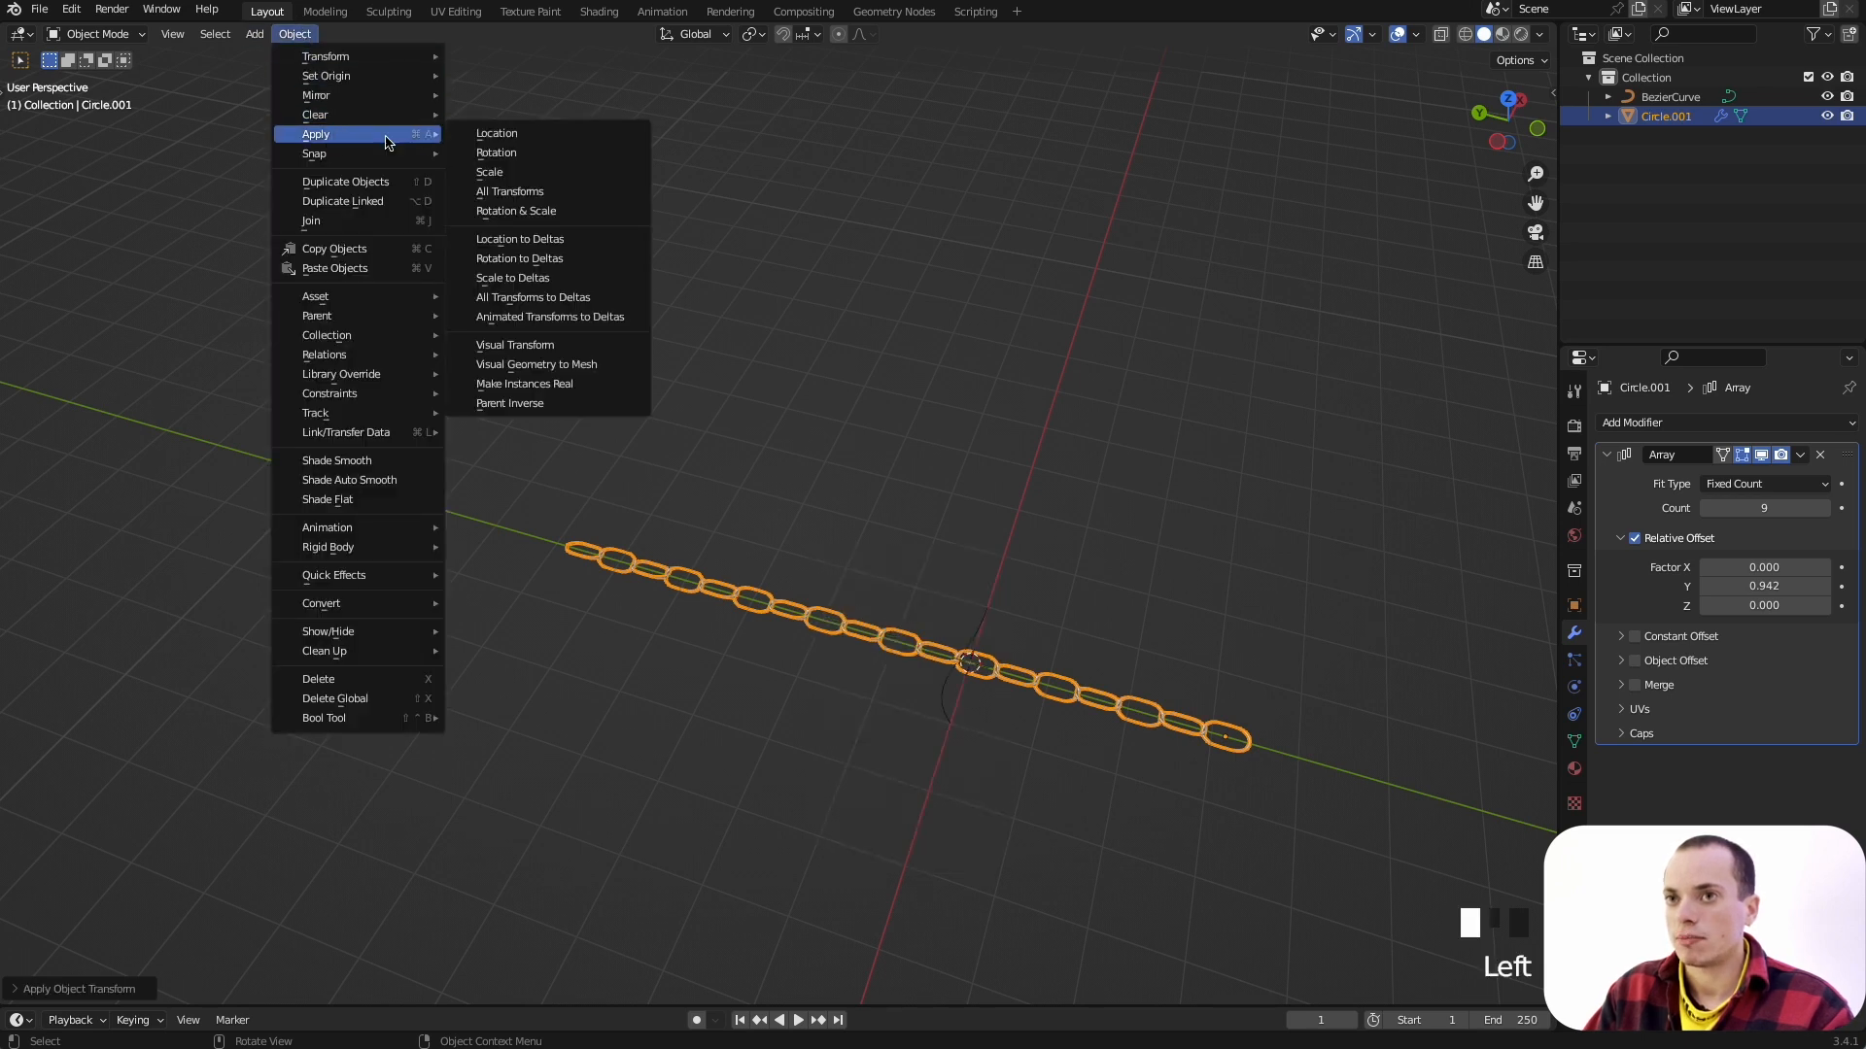
pyautogui.click(495, 180)
pyautogui.keyDown('shift'); pyautogui.hscroll(5, 899, 612); pyautogui.keyUp('shift')
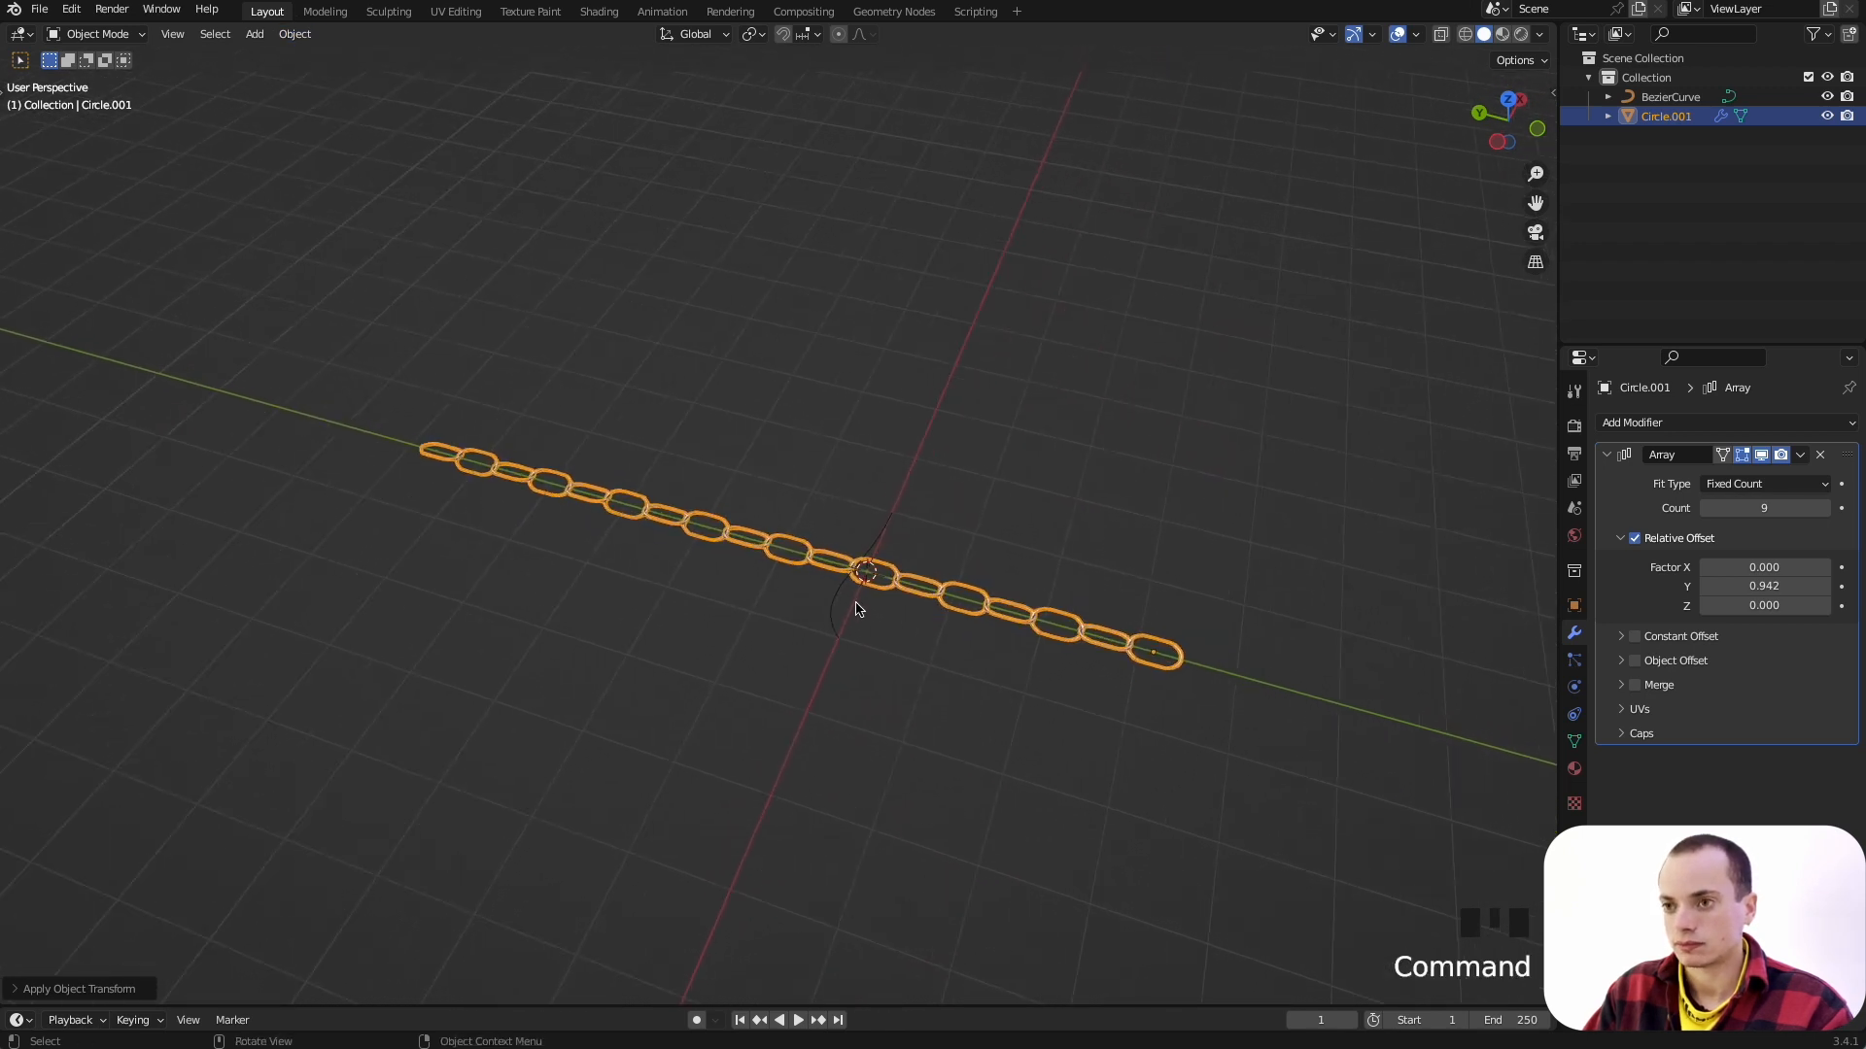
pyautogui.click(837, 606)
pyautogui.scroll(2, 937, 624)
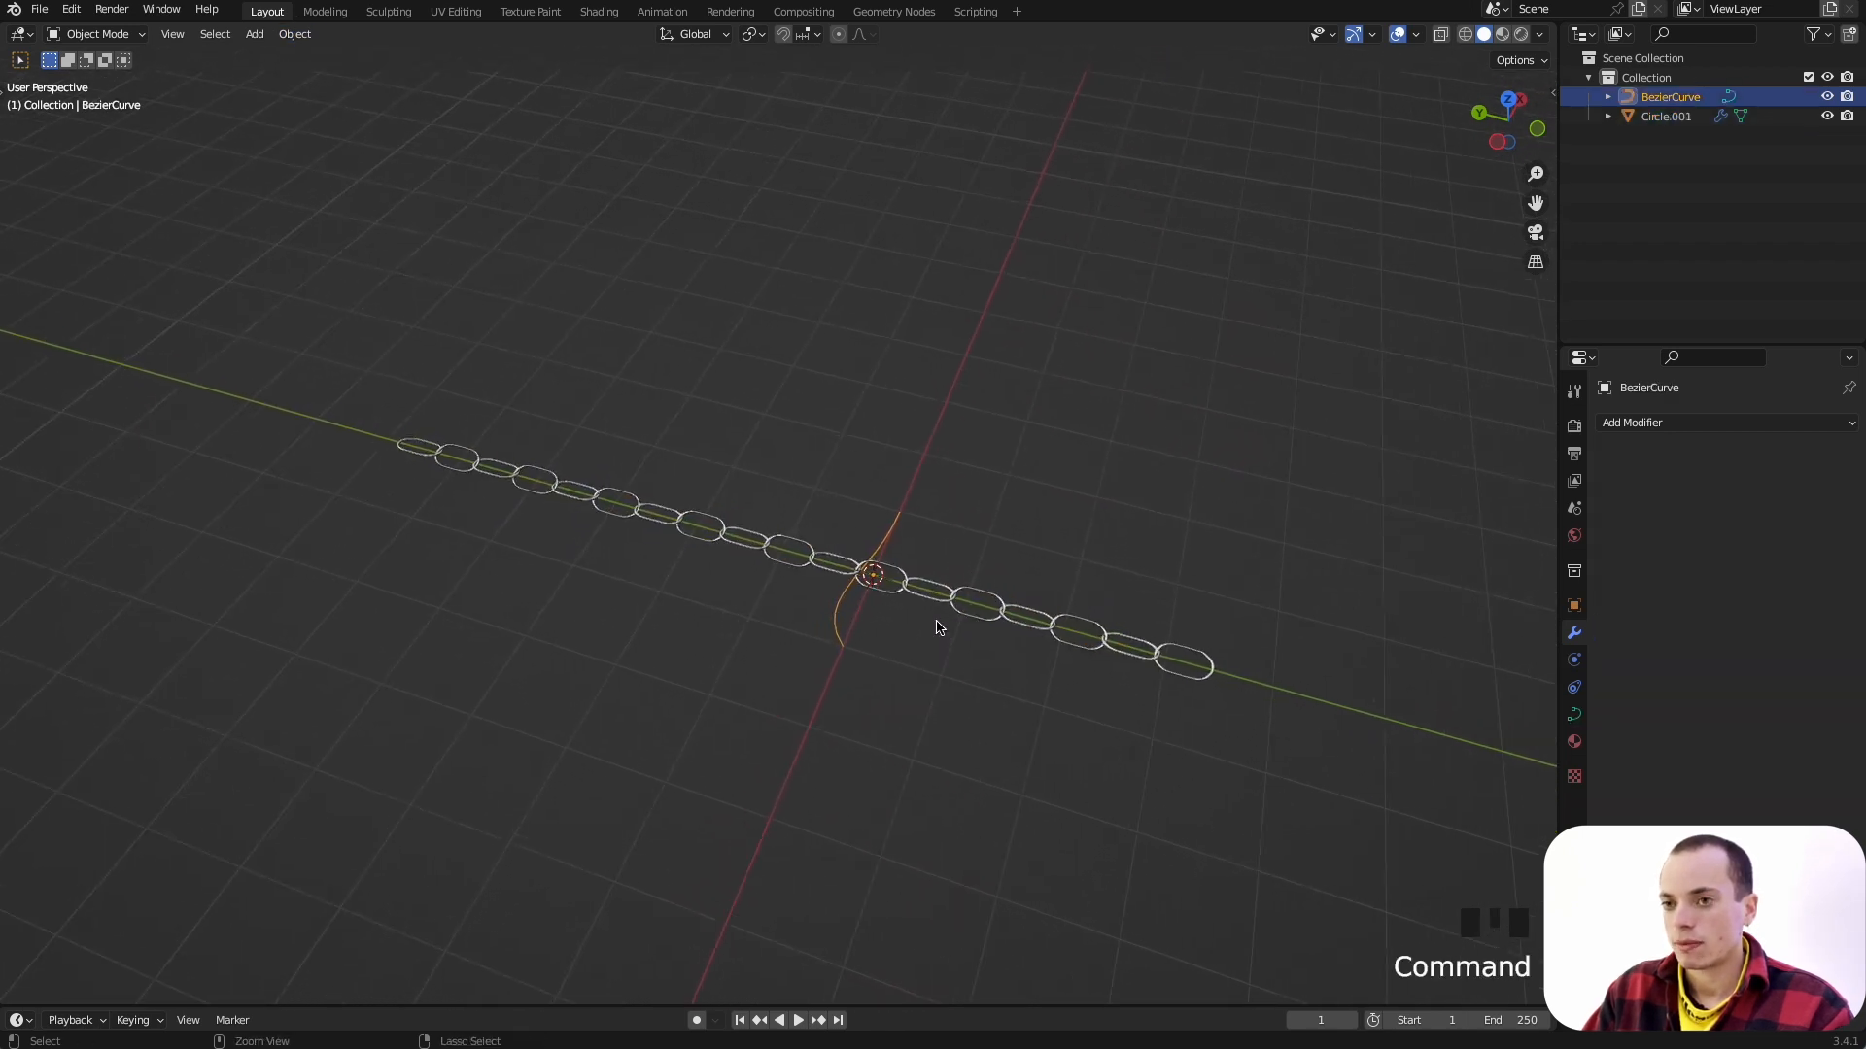
pyautogui.click(1040, 627)
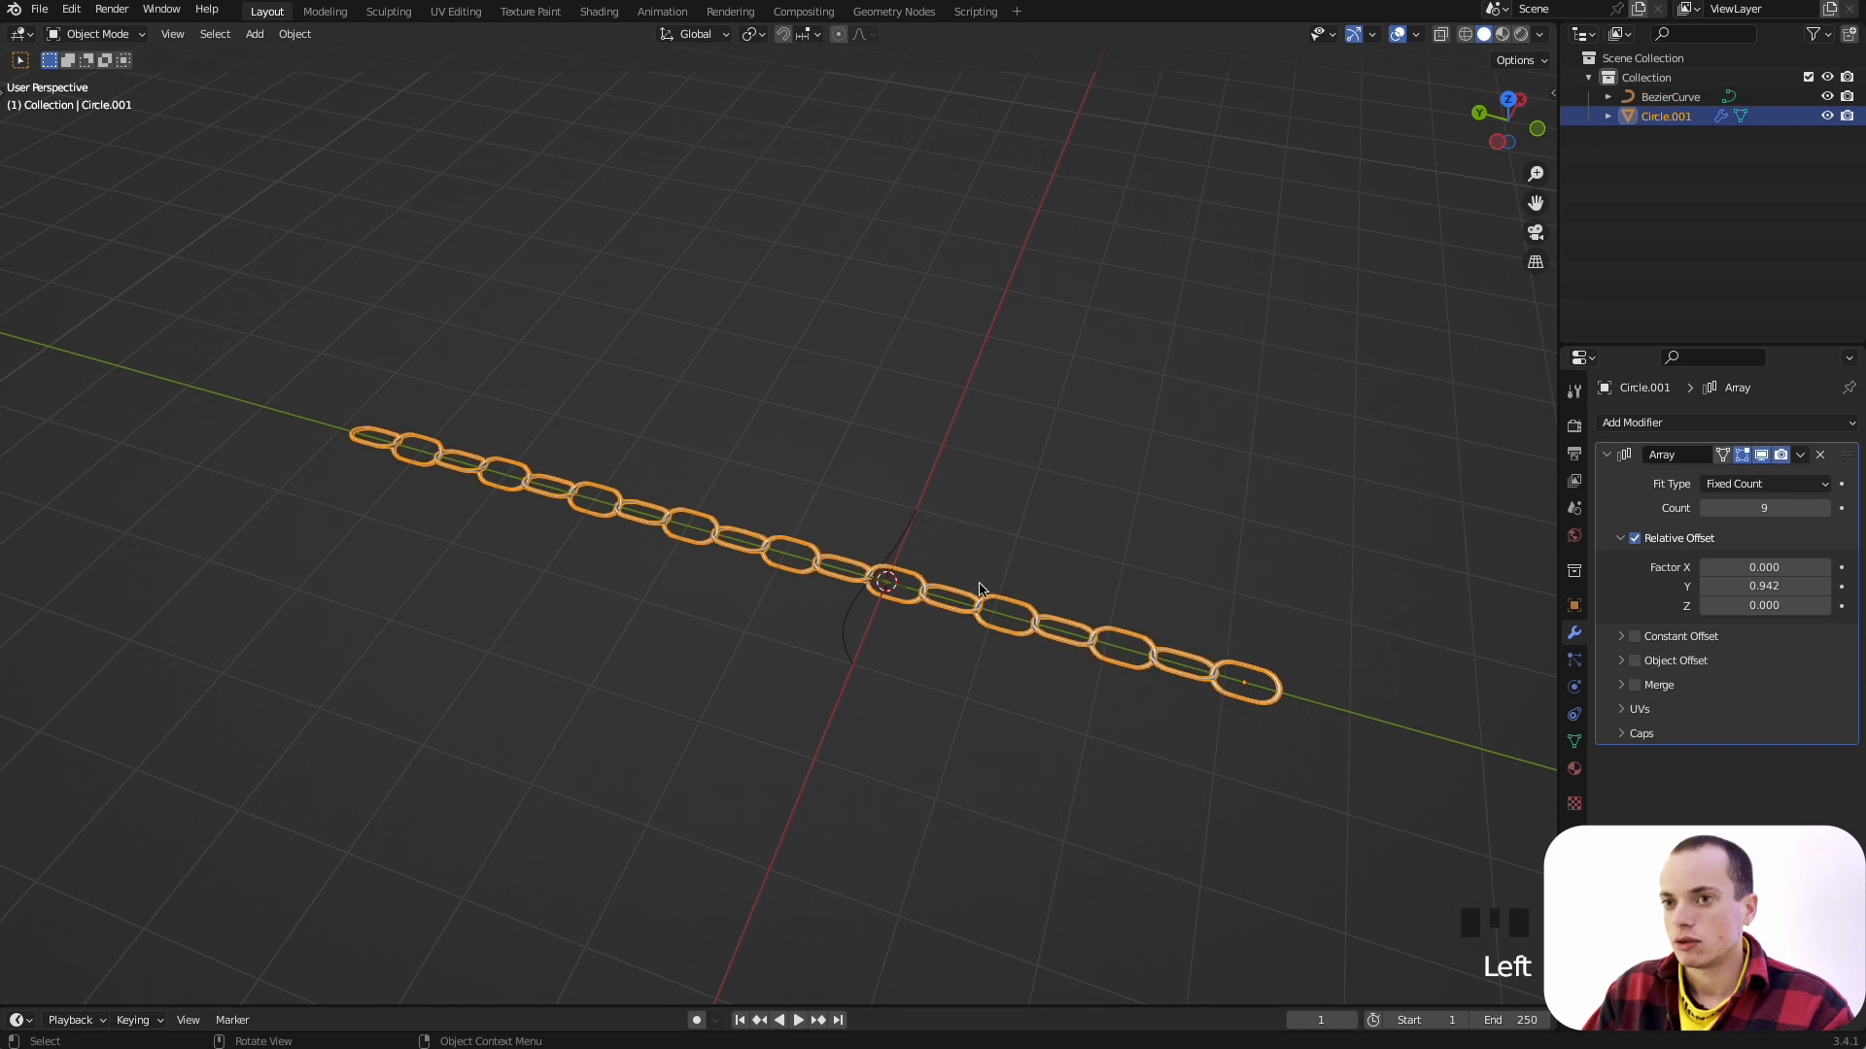
pyautogui.click(847, 623)
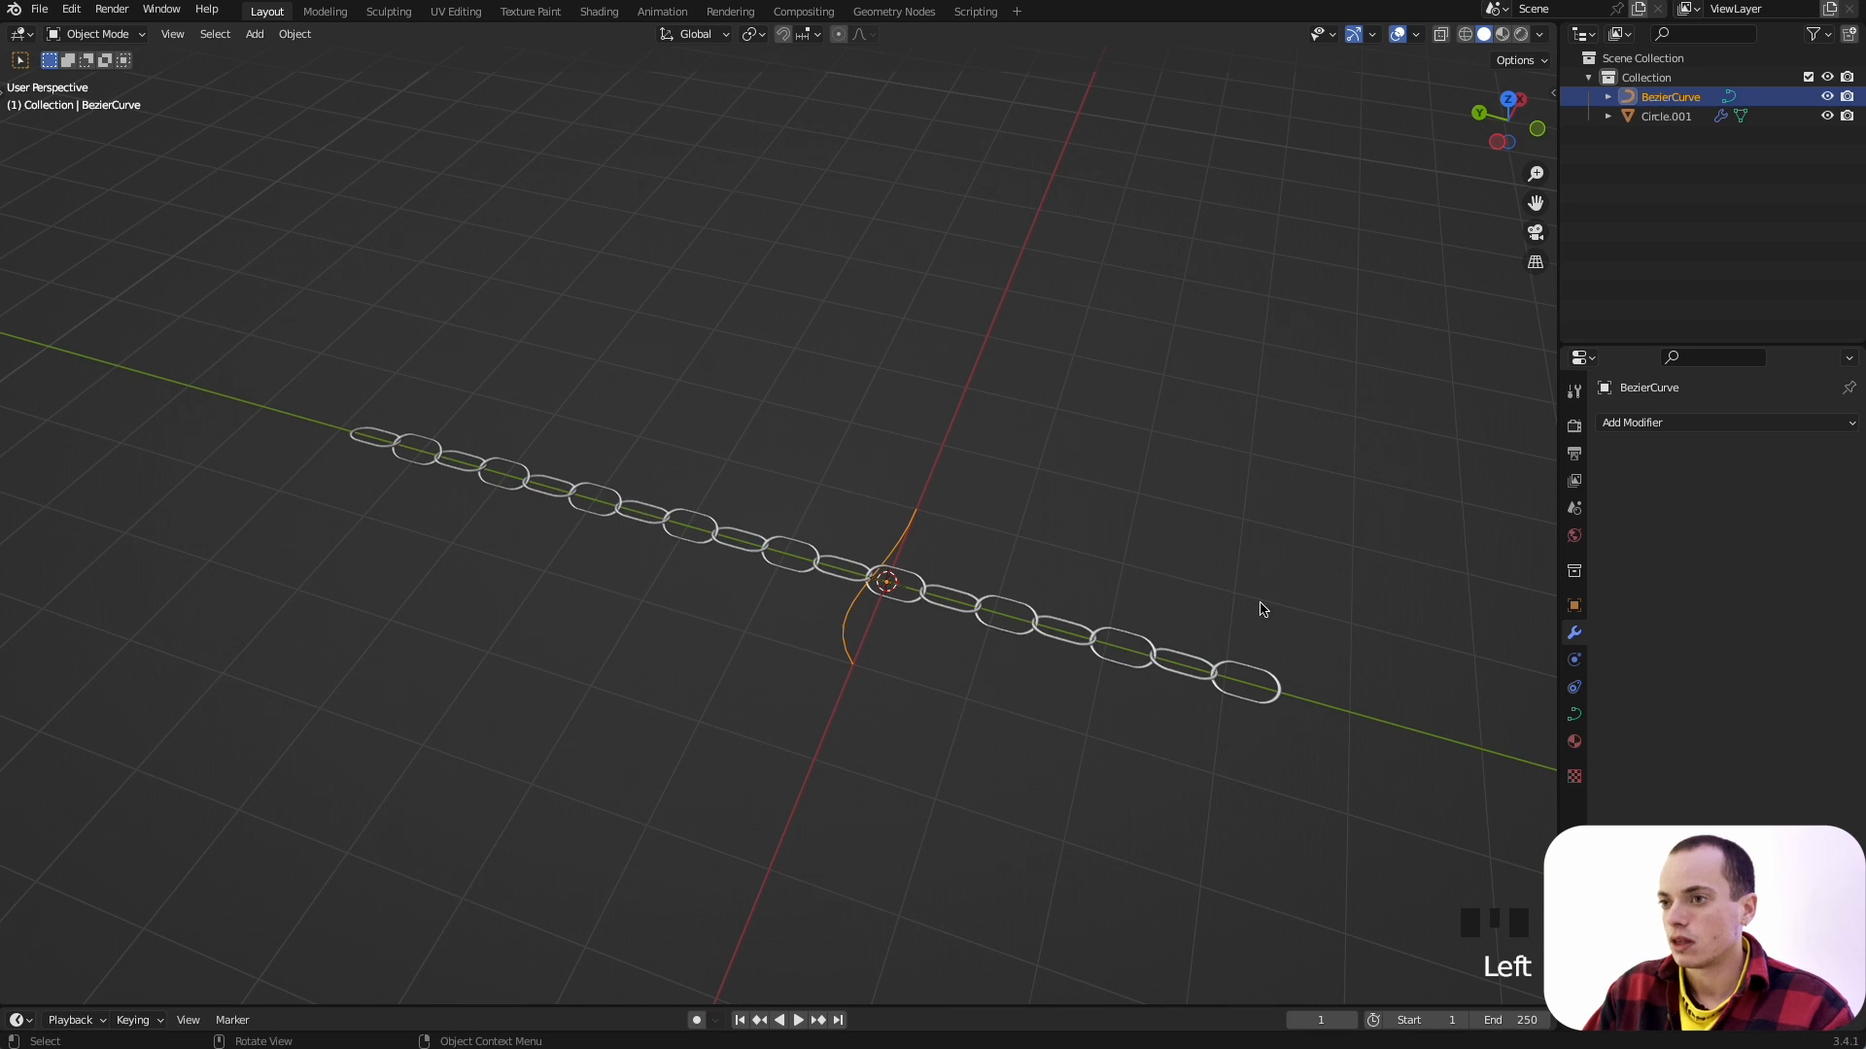
# Step: Add a Curve modifier to the chain below its Array modifier and set BezierCurve as the curve object
pyautogui.click(1167, 665)
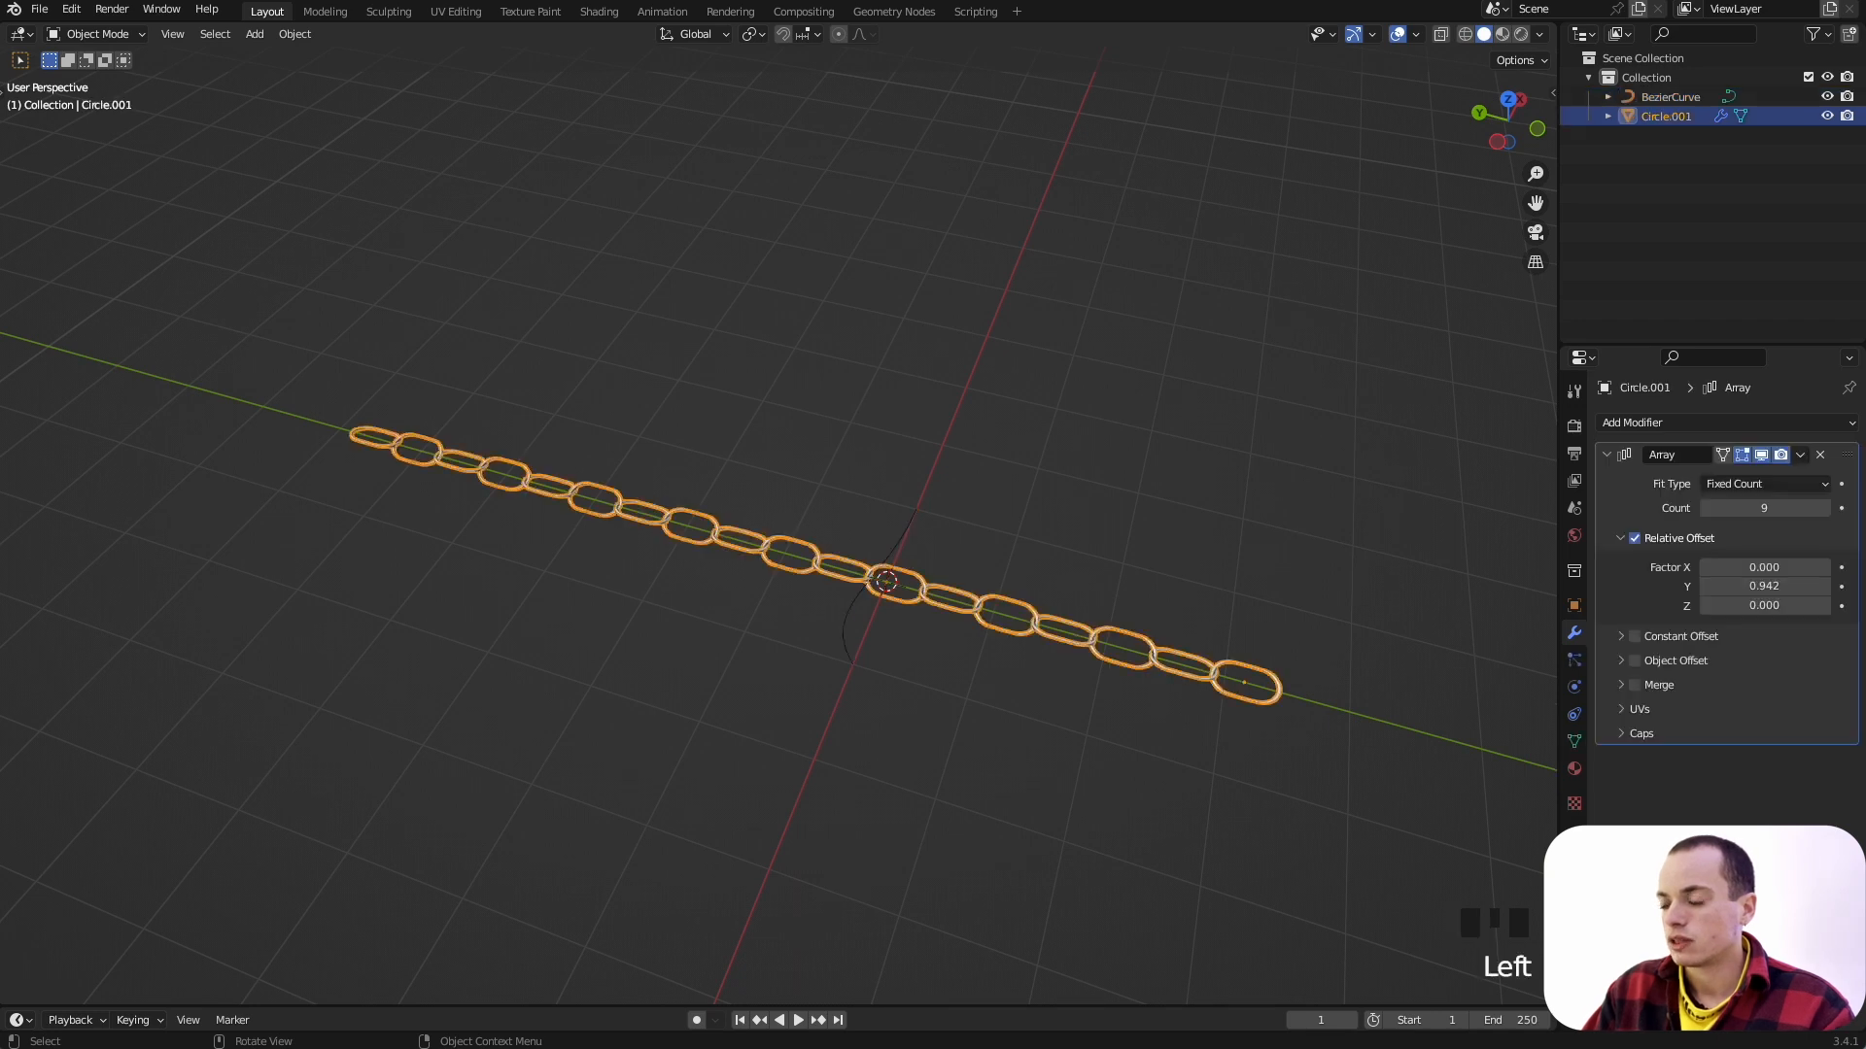
pyautogui.click(1605, 457)
pyautogui.click(1642, 424)
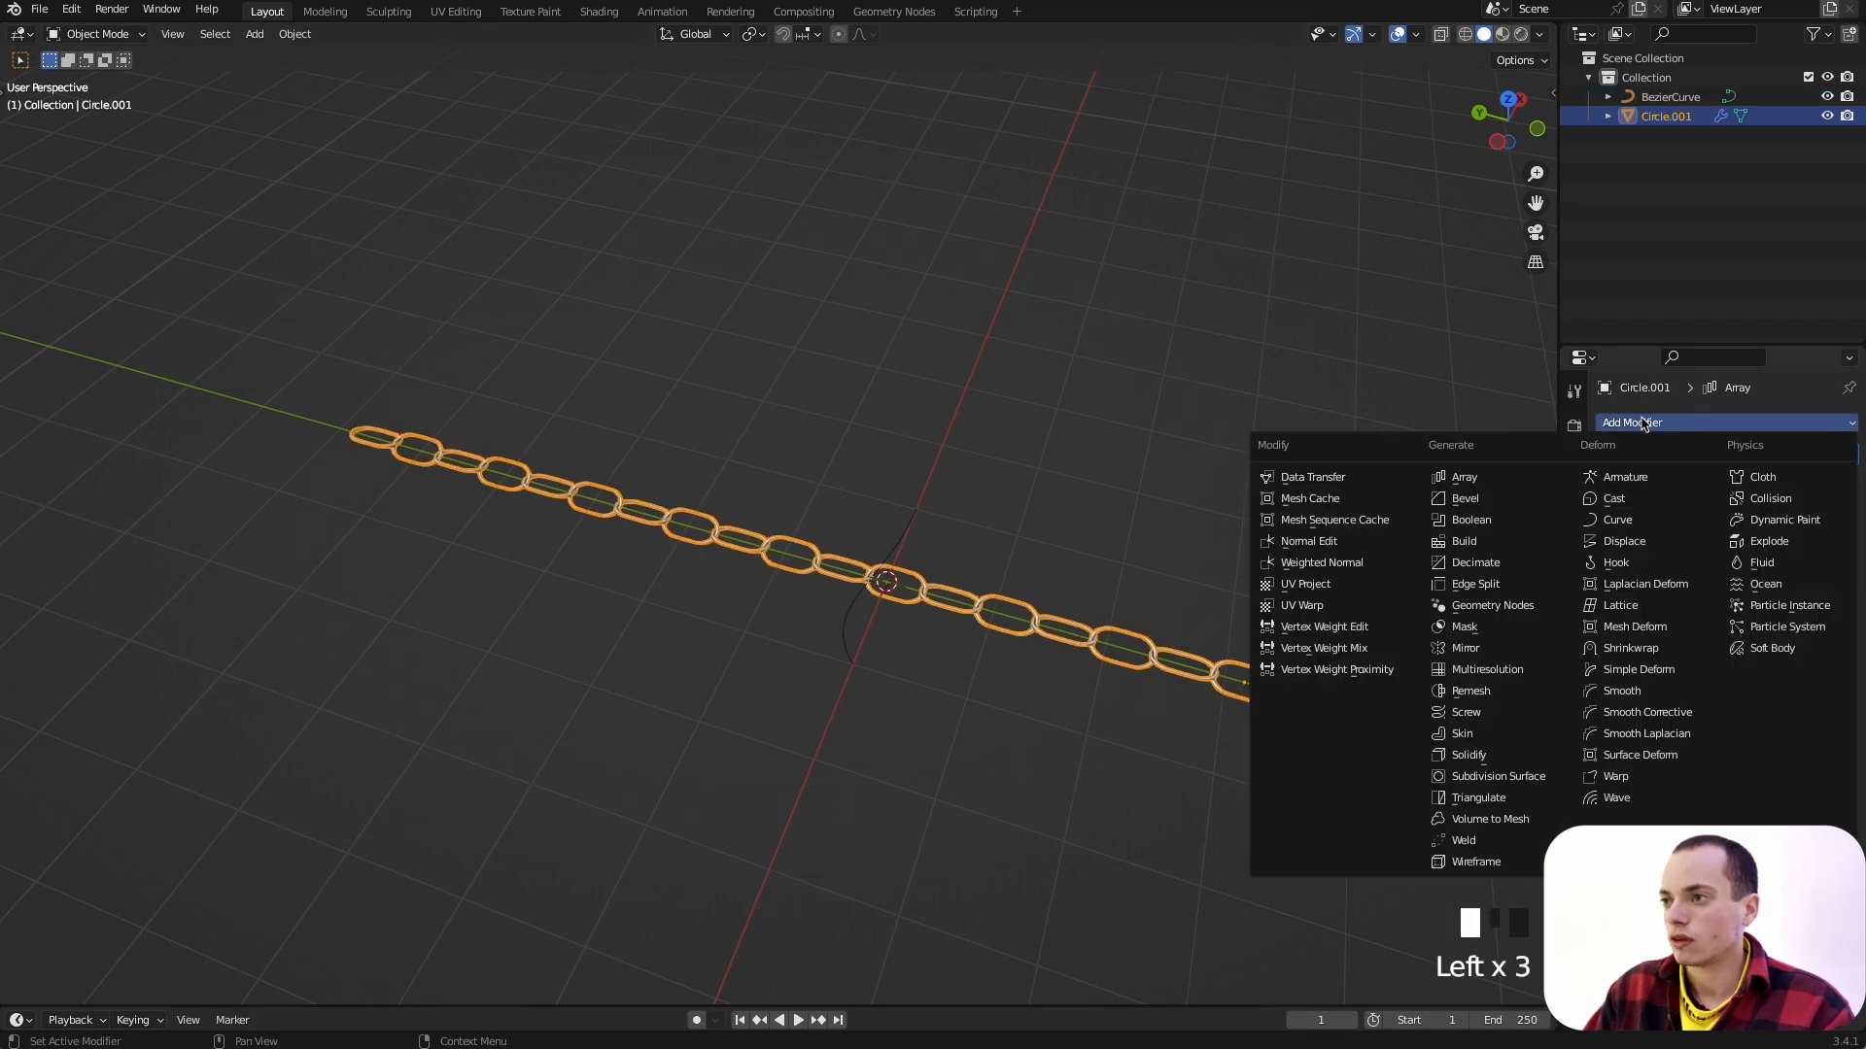
pyautogui.click(1616, 523)
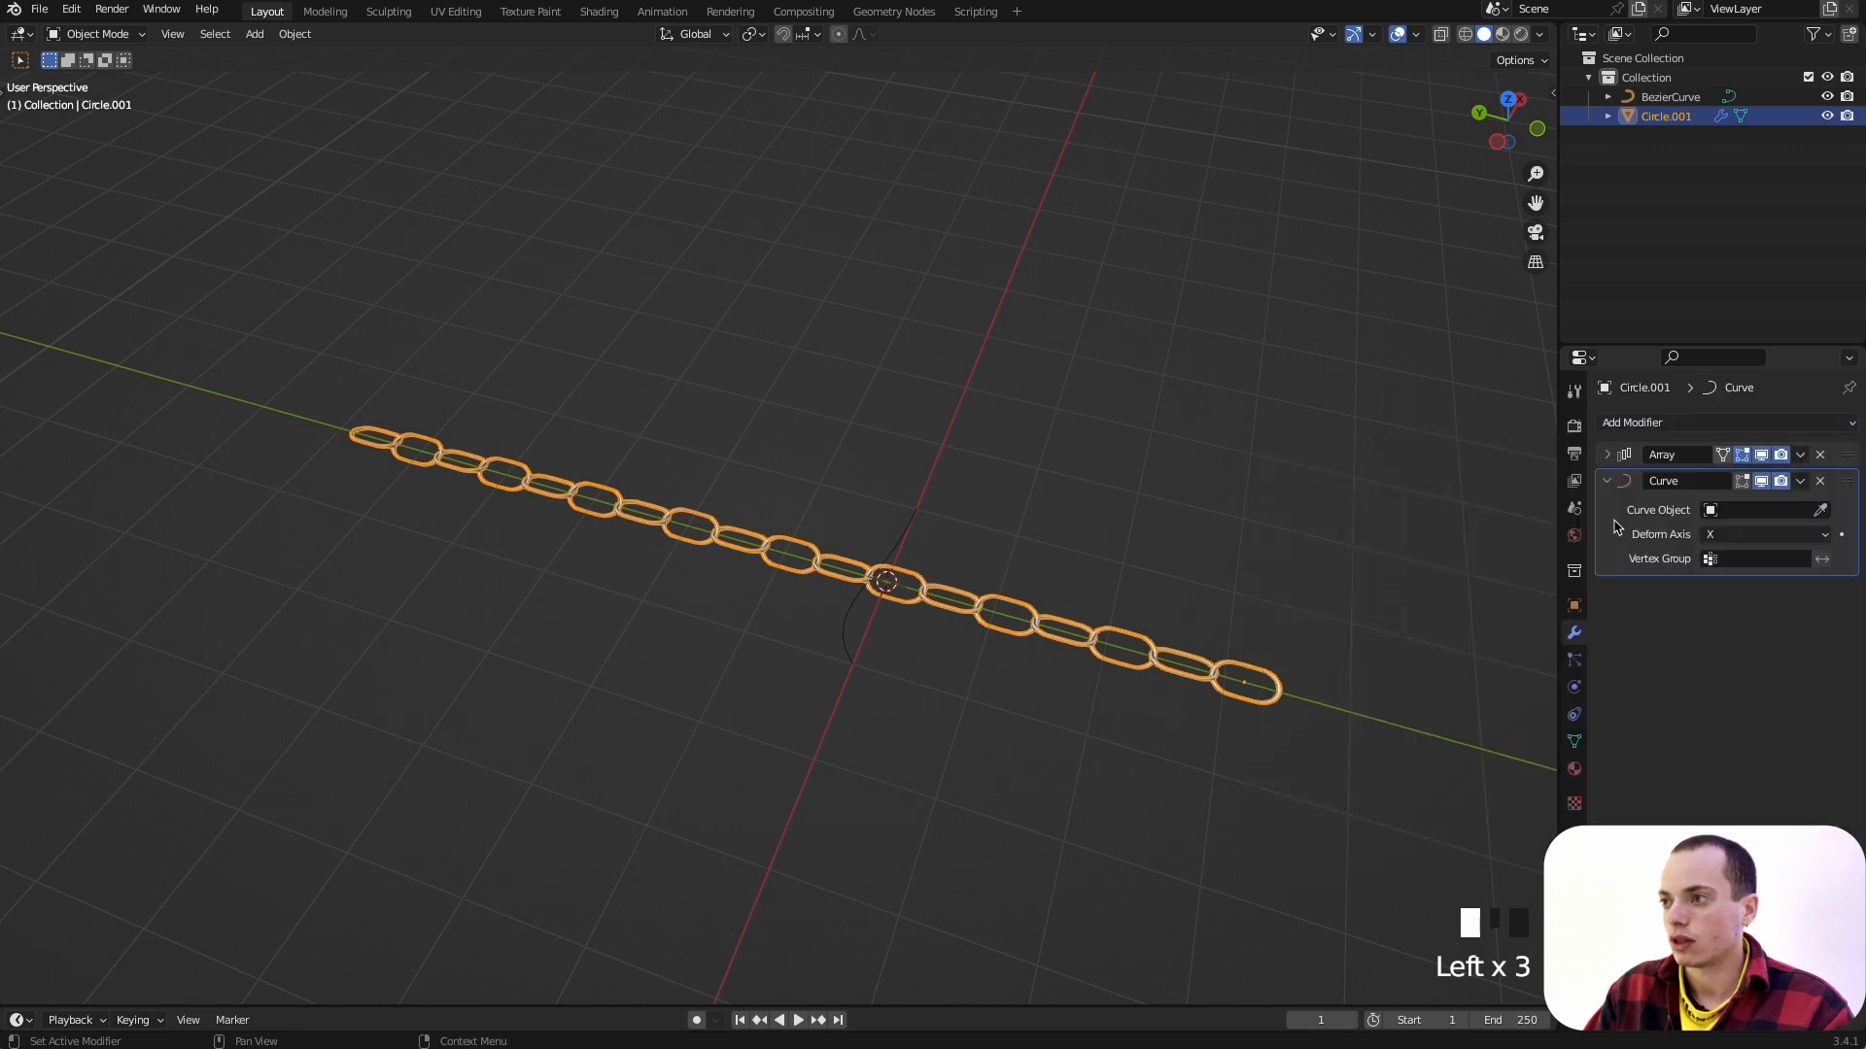
pyautogui.click(1754, 509)
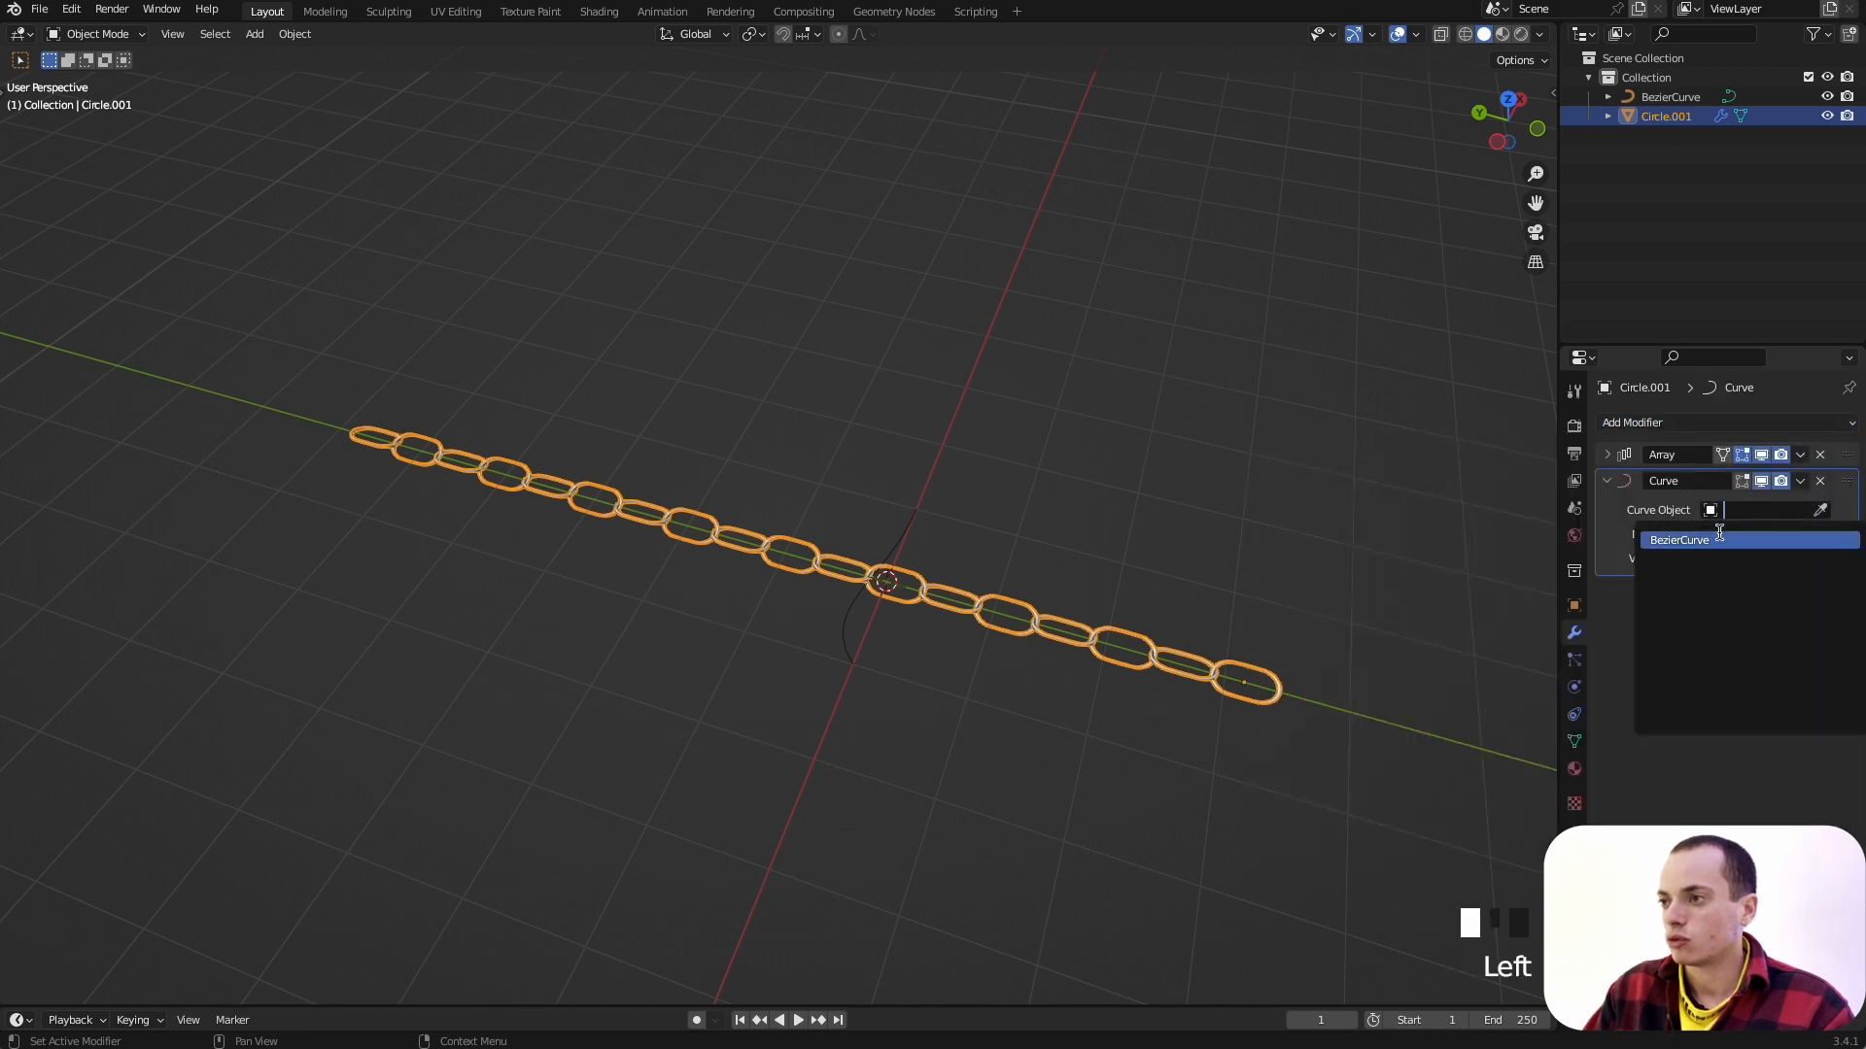
pyautogui.click(1724, 541)
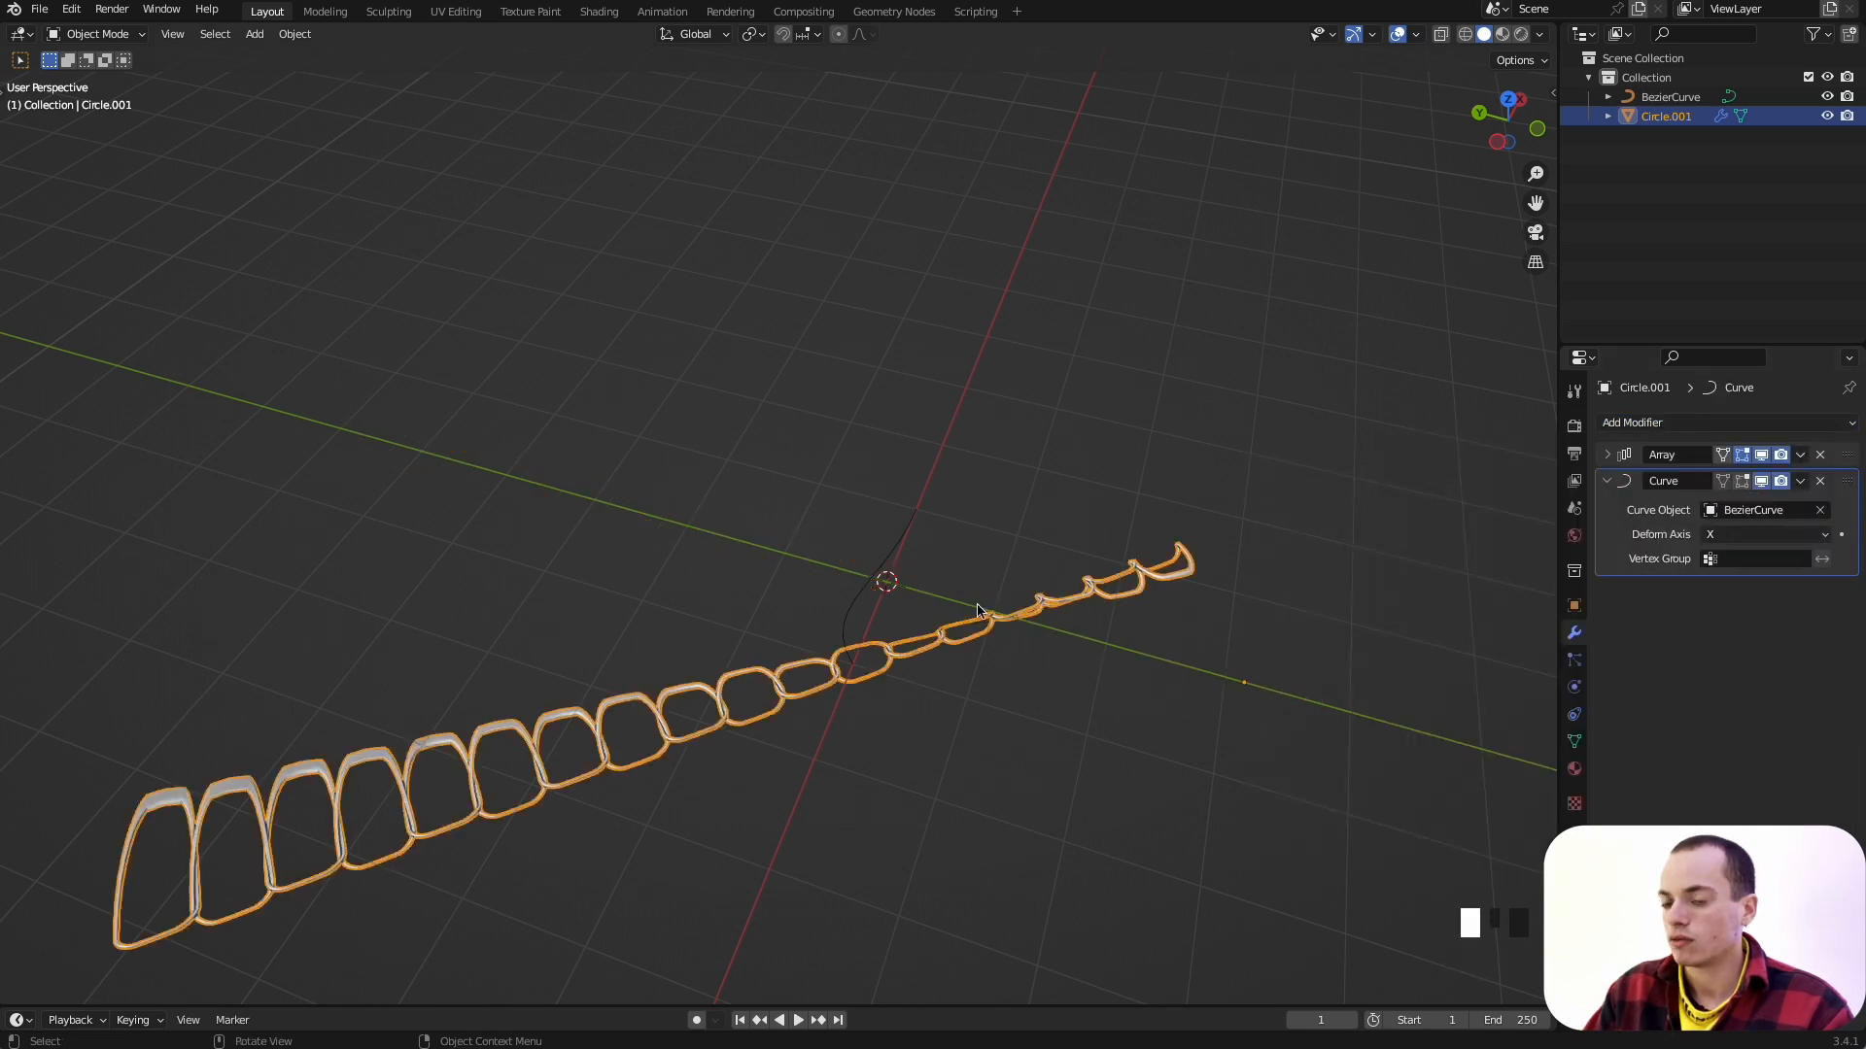
# Step: Set the Curve modifier's deform axis to Y so the chain follows the Bezier curve lengthwise
pyautogui.moveTo(1111, 644); pyautogui.dragTo(1108, 645, button='middle')
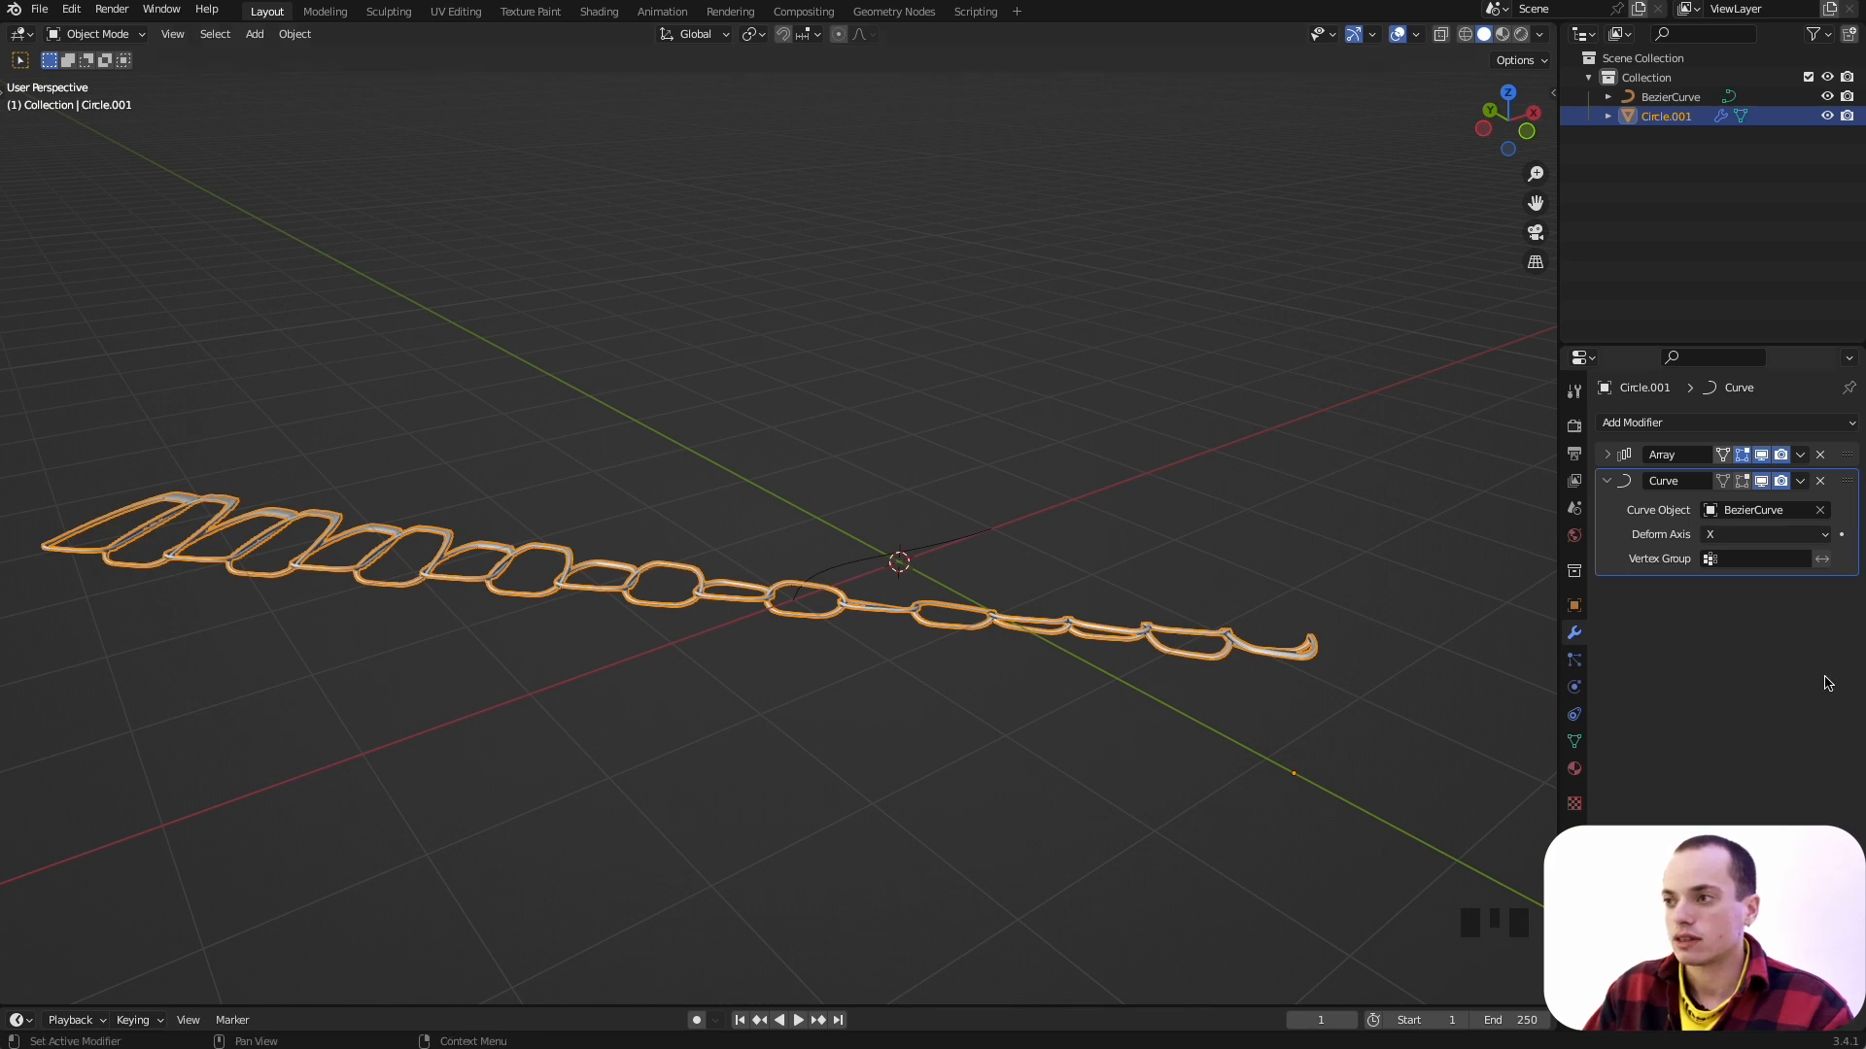
pyautogui.click(1754, 536)
pyautogui.click(1739, 579)
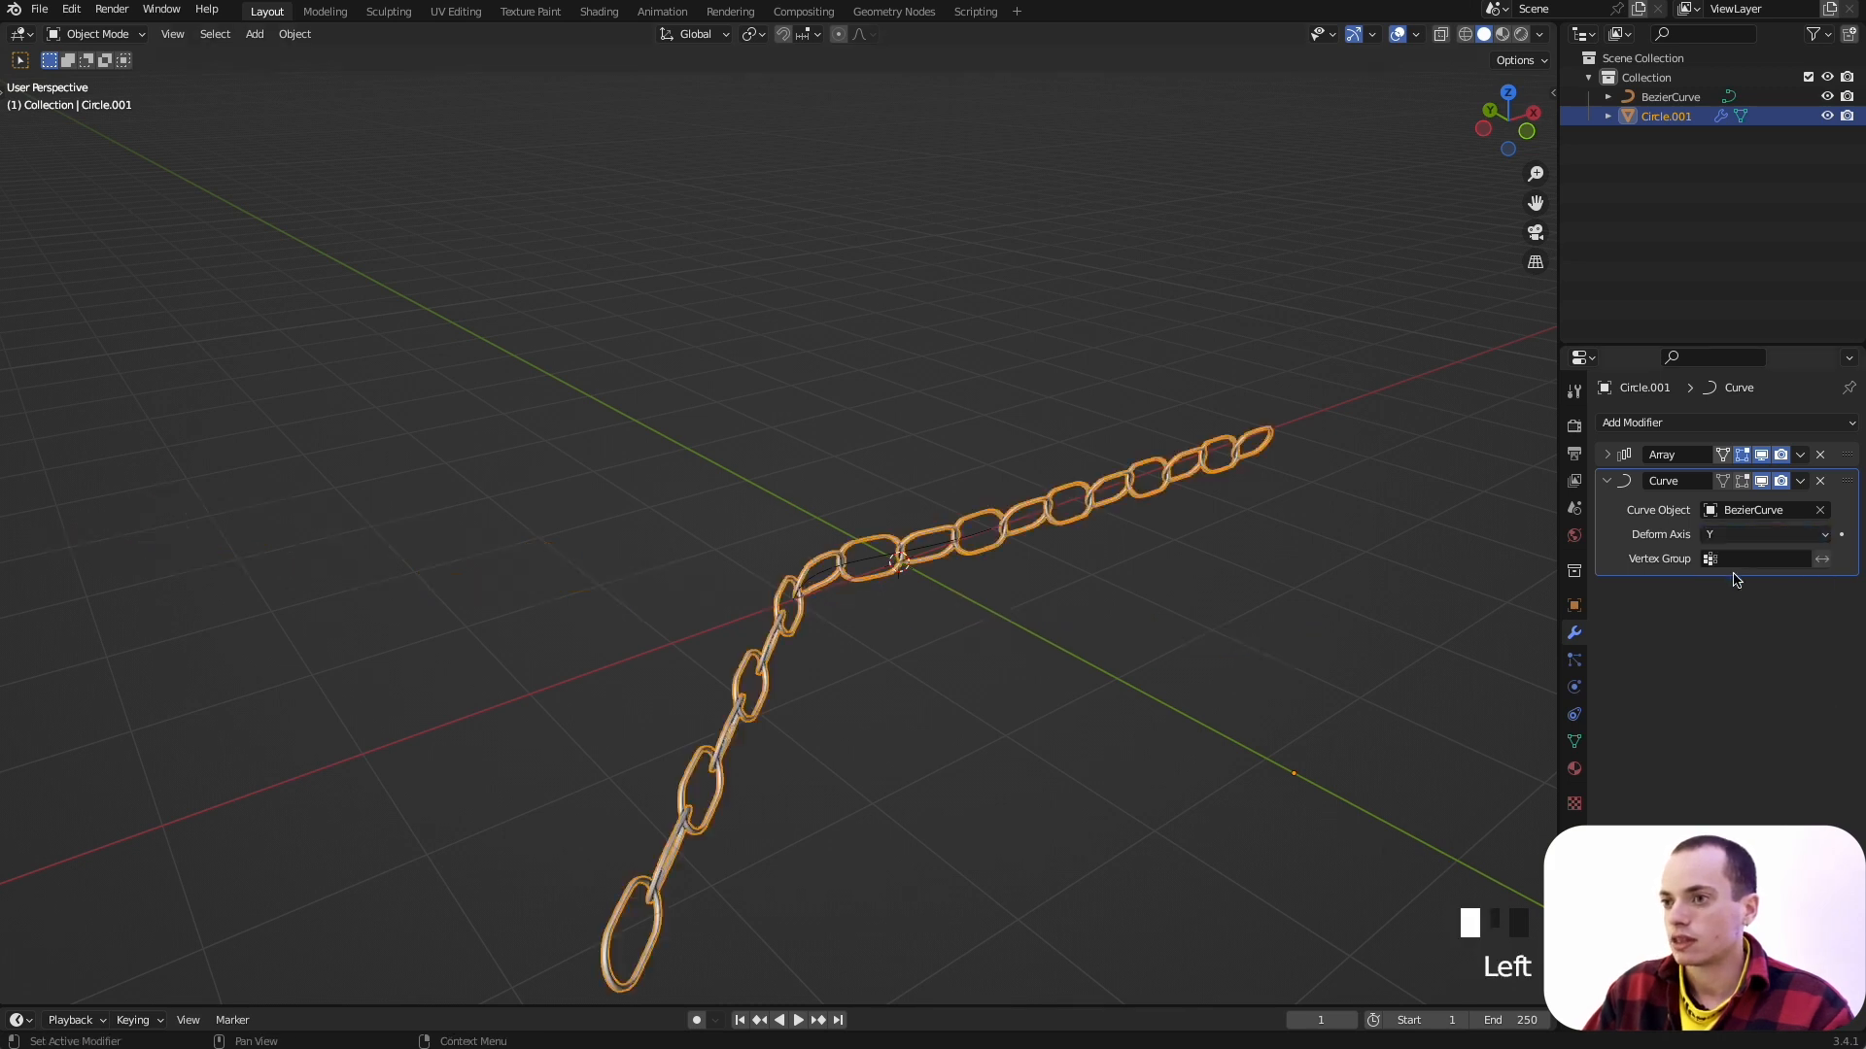
pyautogui.moveTo(1081, 547); pyautogui.dragTo(991, 536, button='middle')
pyautogui.rightClick(1080, 547)
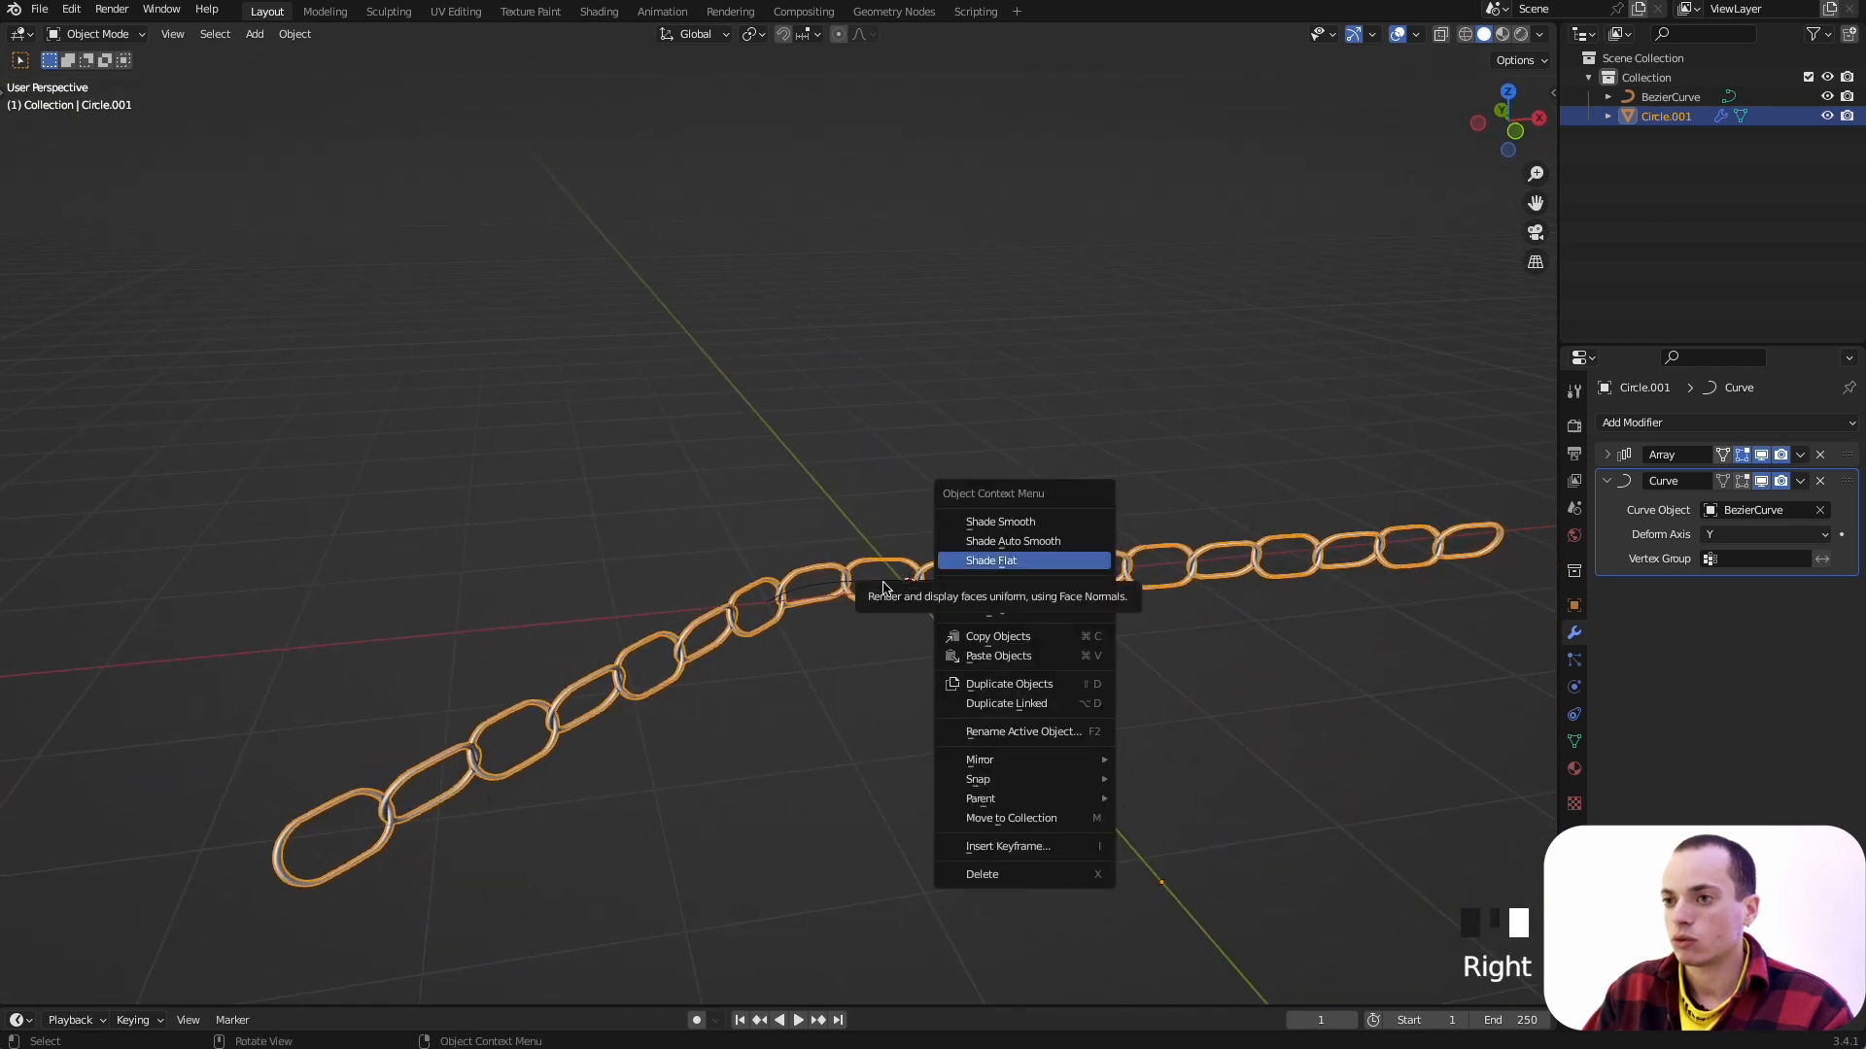
# Step: Move the Bezier curve's first control point outward, away from the world origin, in Edit Mode
pyautogui.click(880, 583)
pyautogui.scroll(-3, 950, 634)
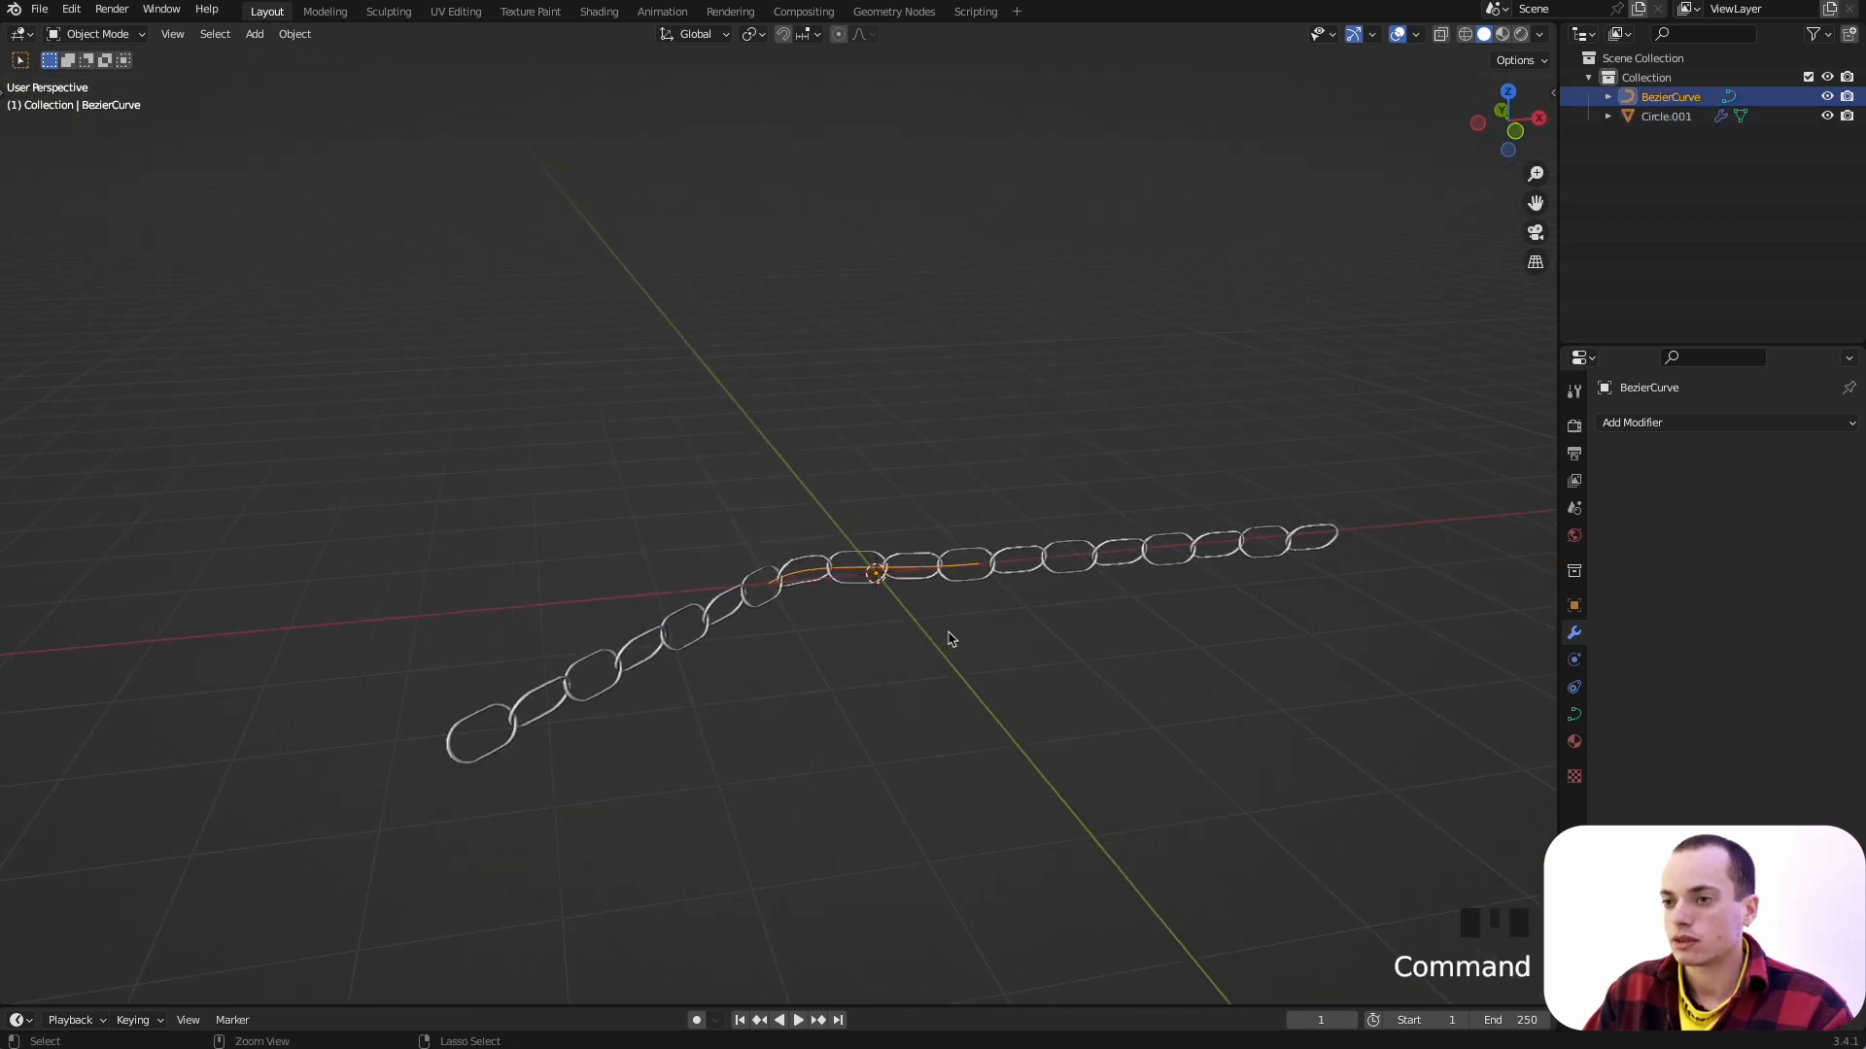
pyautogui.press('Tab')
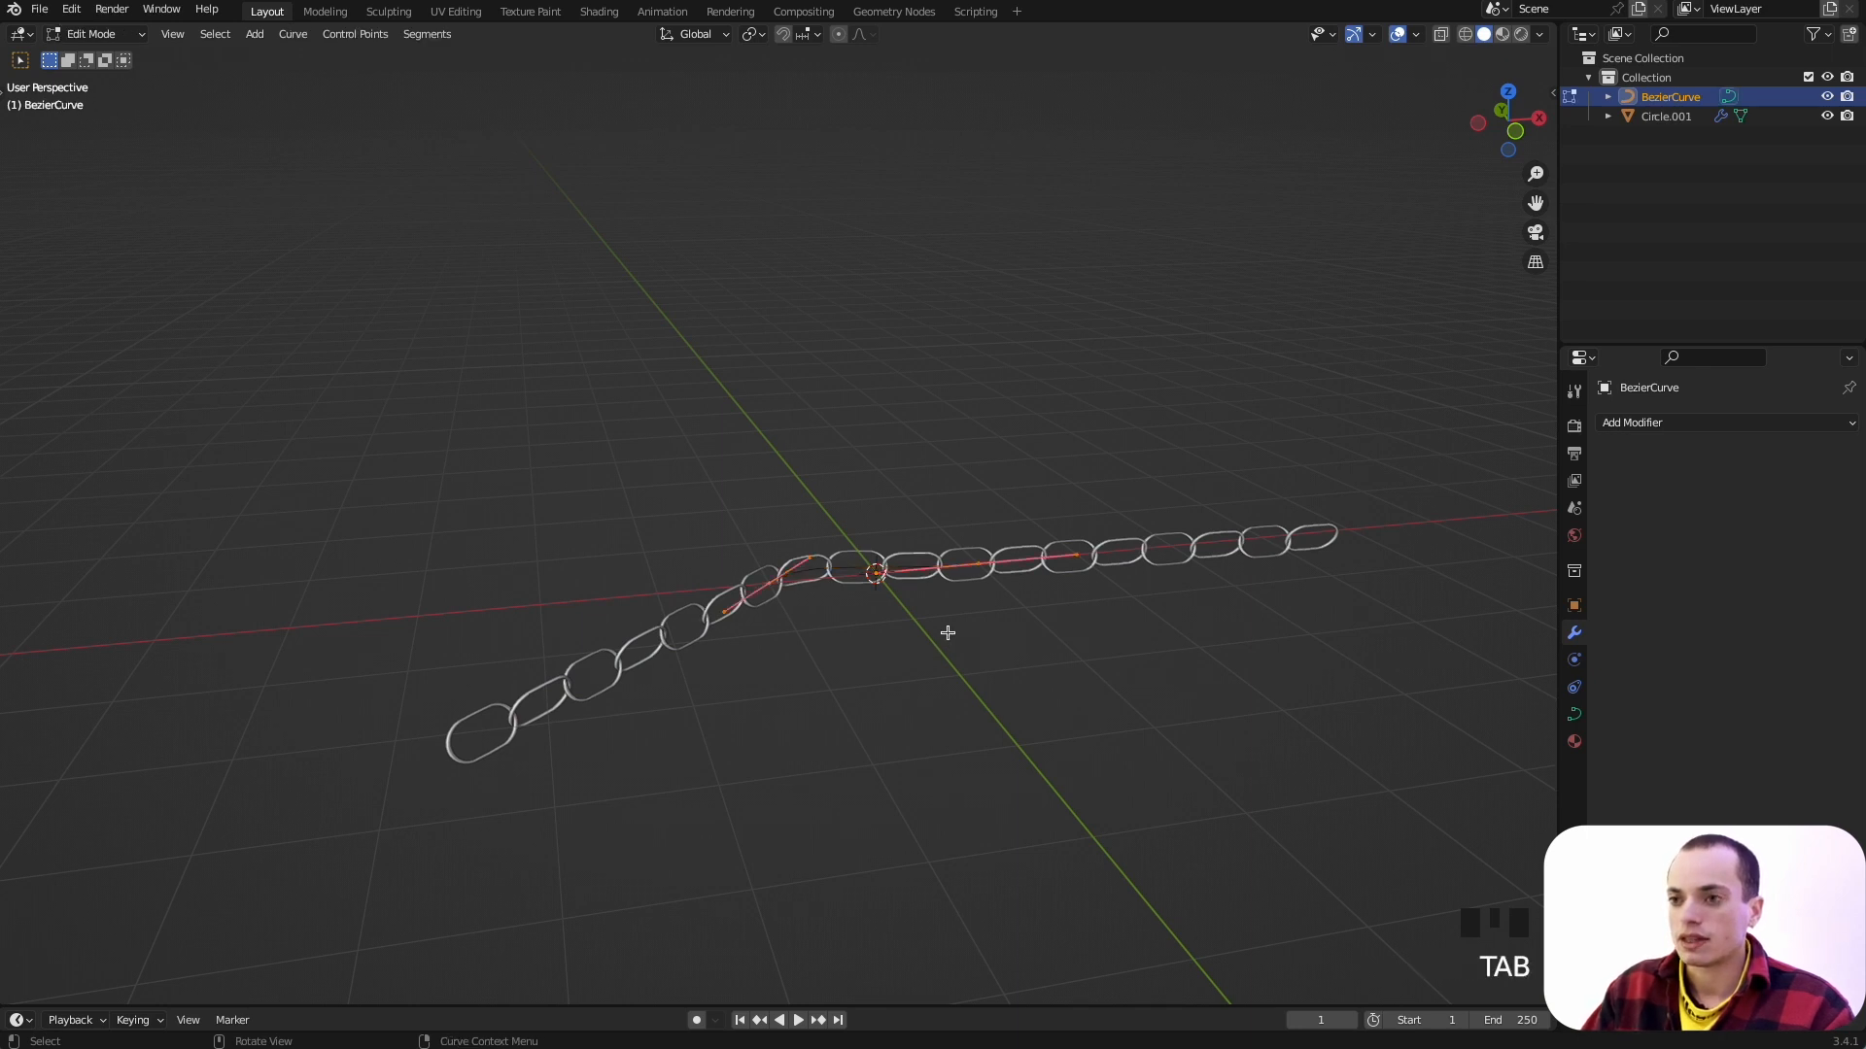
pyautogui.click(767, 587)
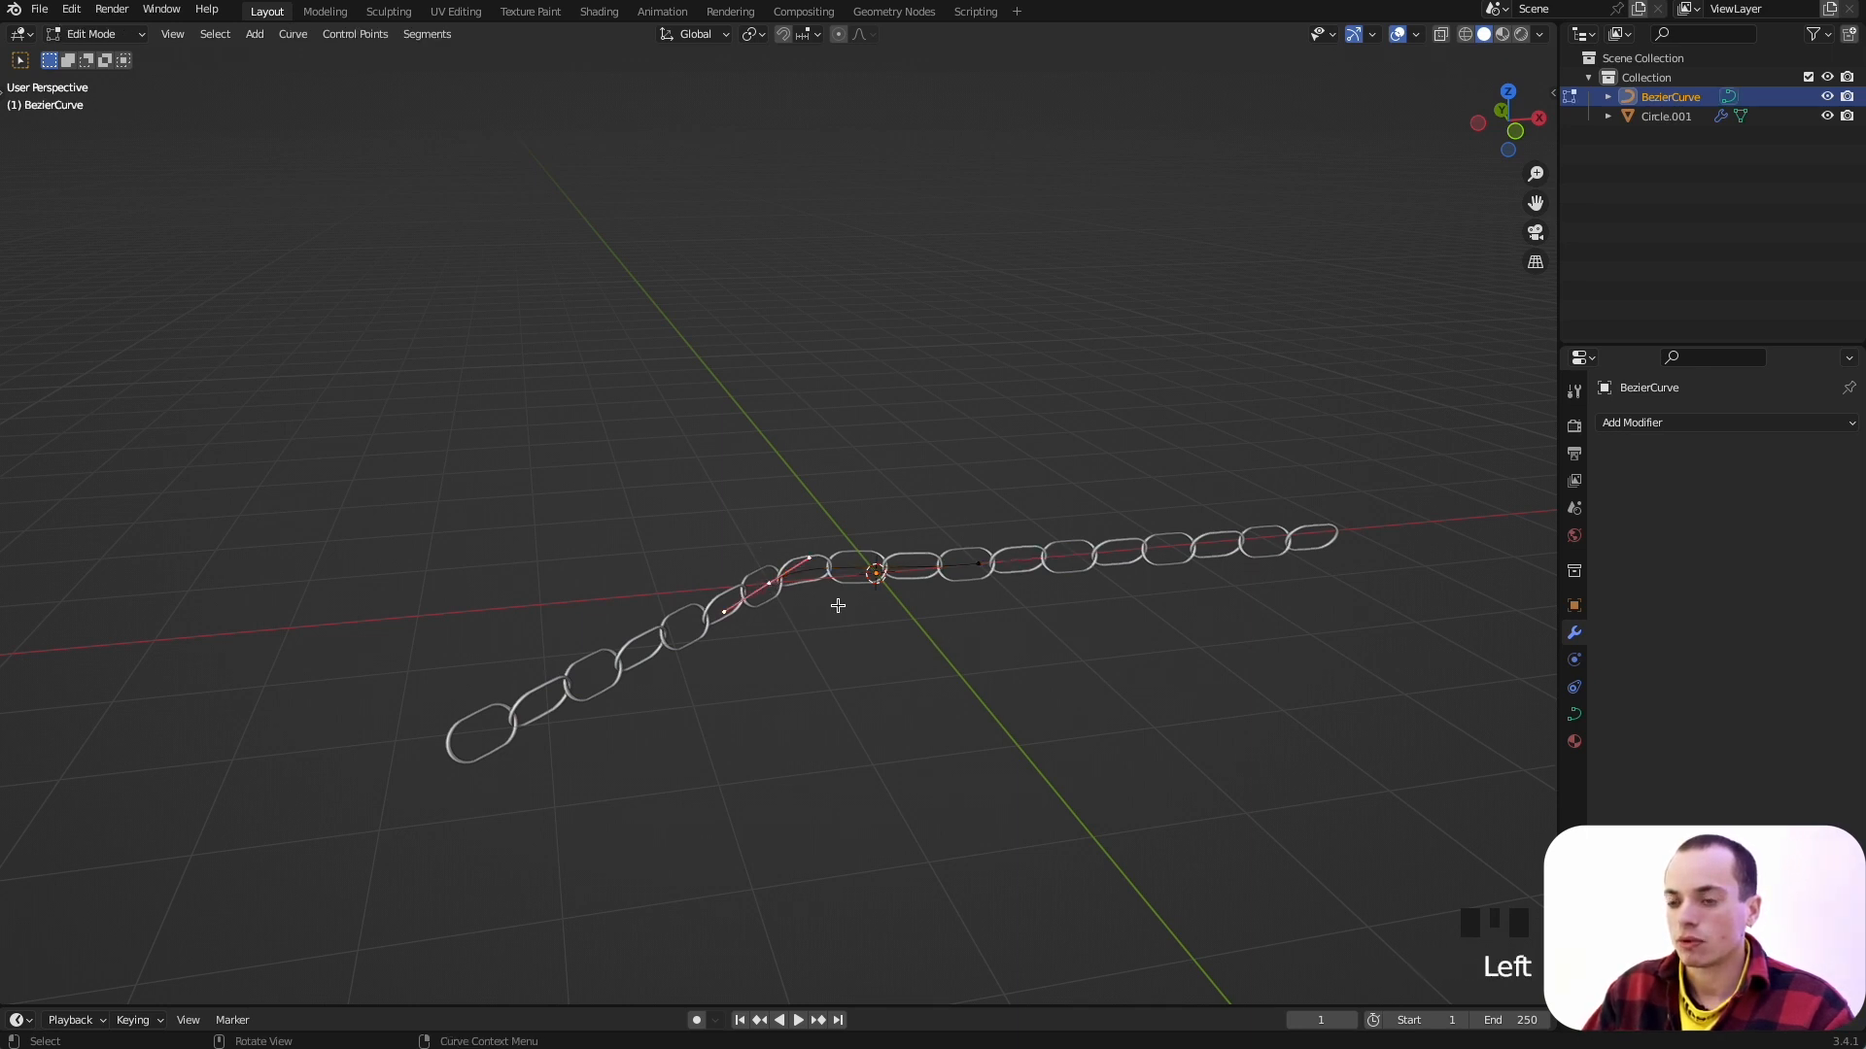
pyautogui.press('g')
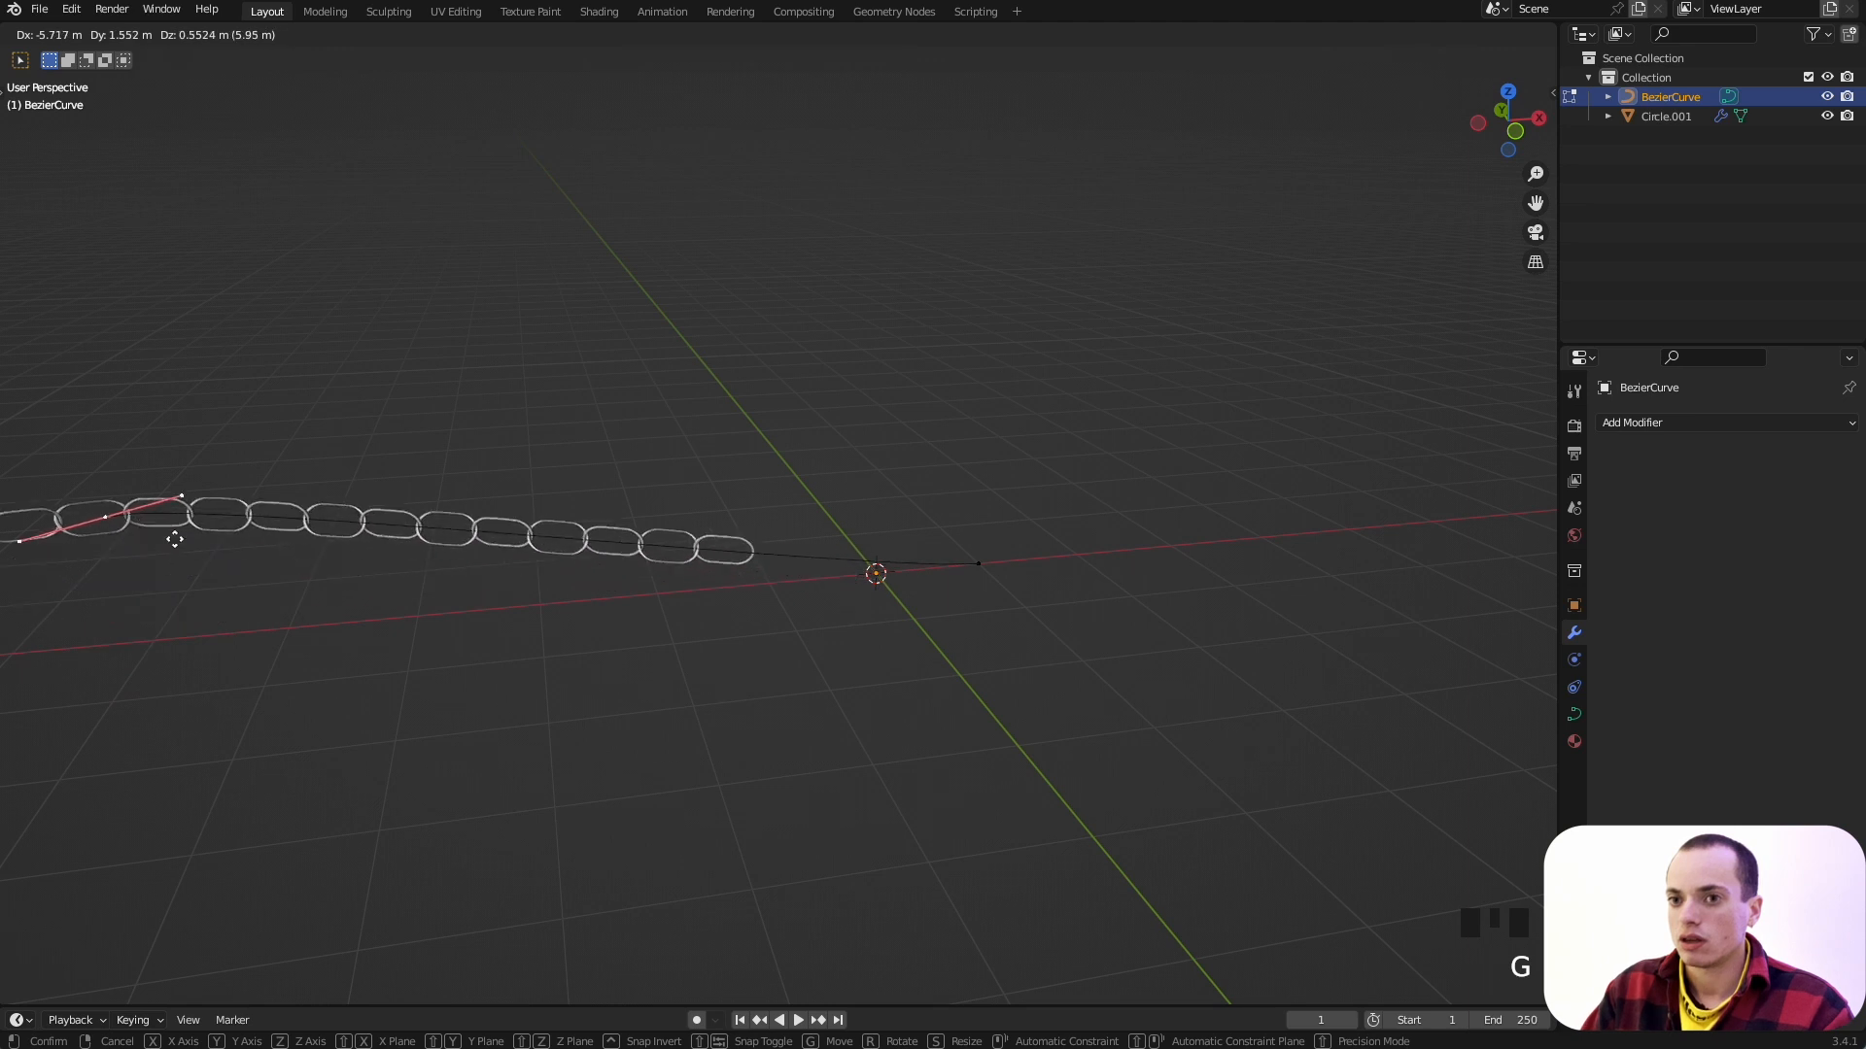
pyautogui.click(121, 717)
# Step: Move the Bezier curve's other end control point outward and upward to lengthen the curve
pyautogui.click(978, 563)
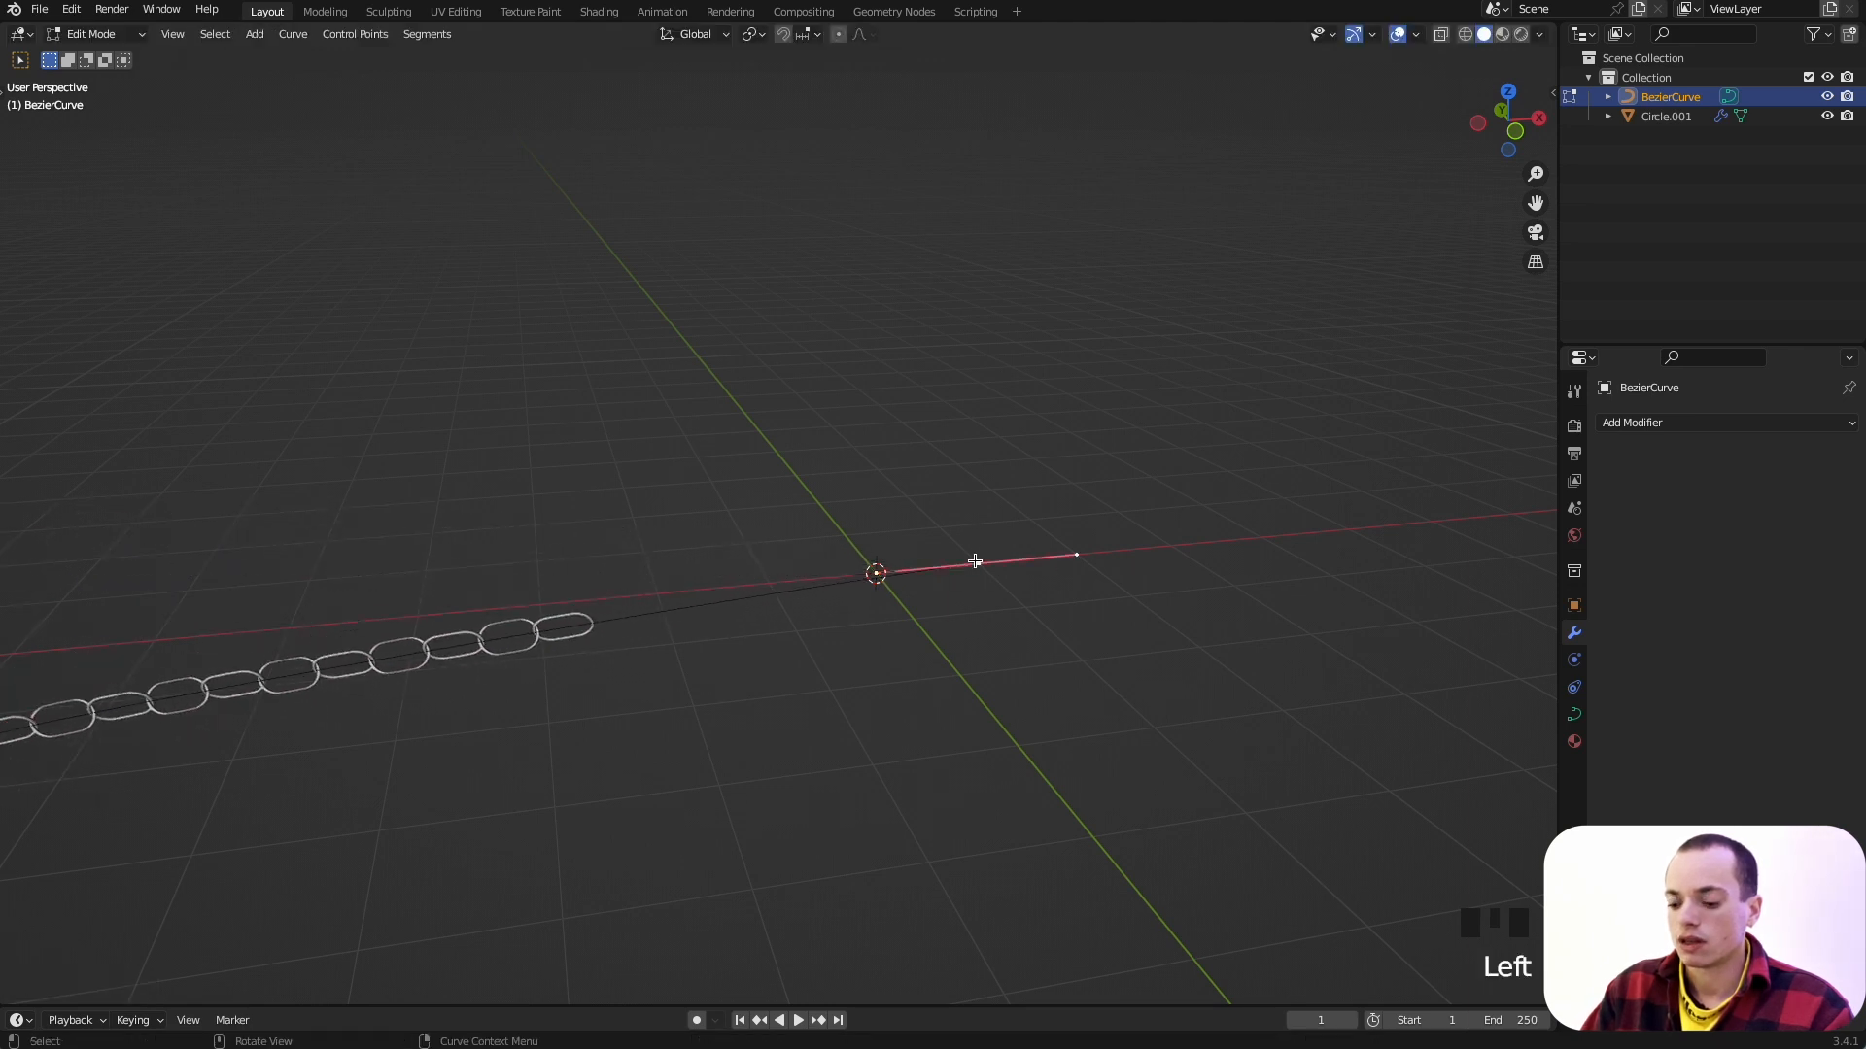
pyautogui.press('g')
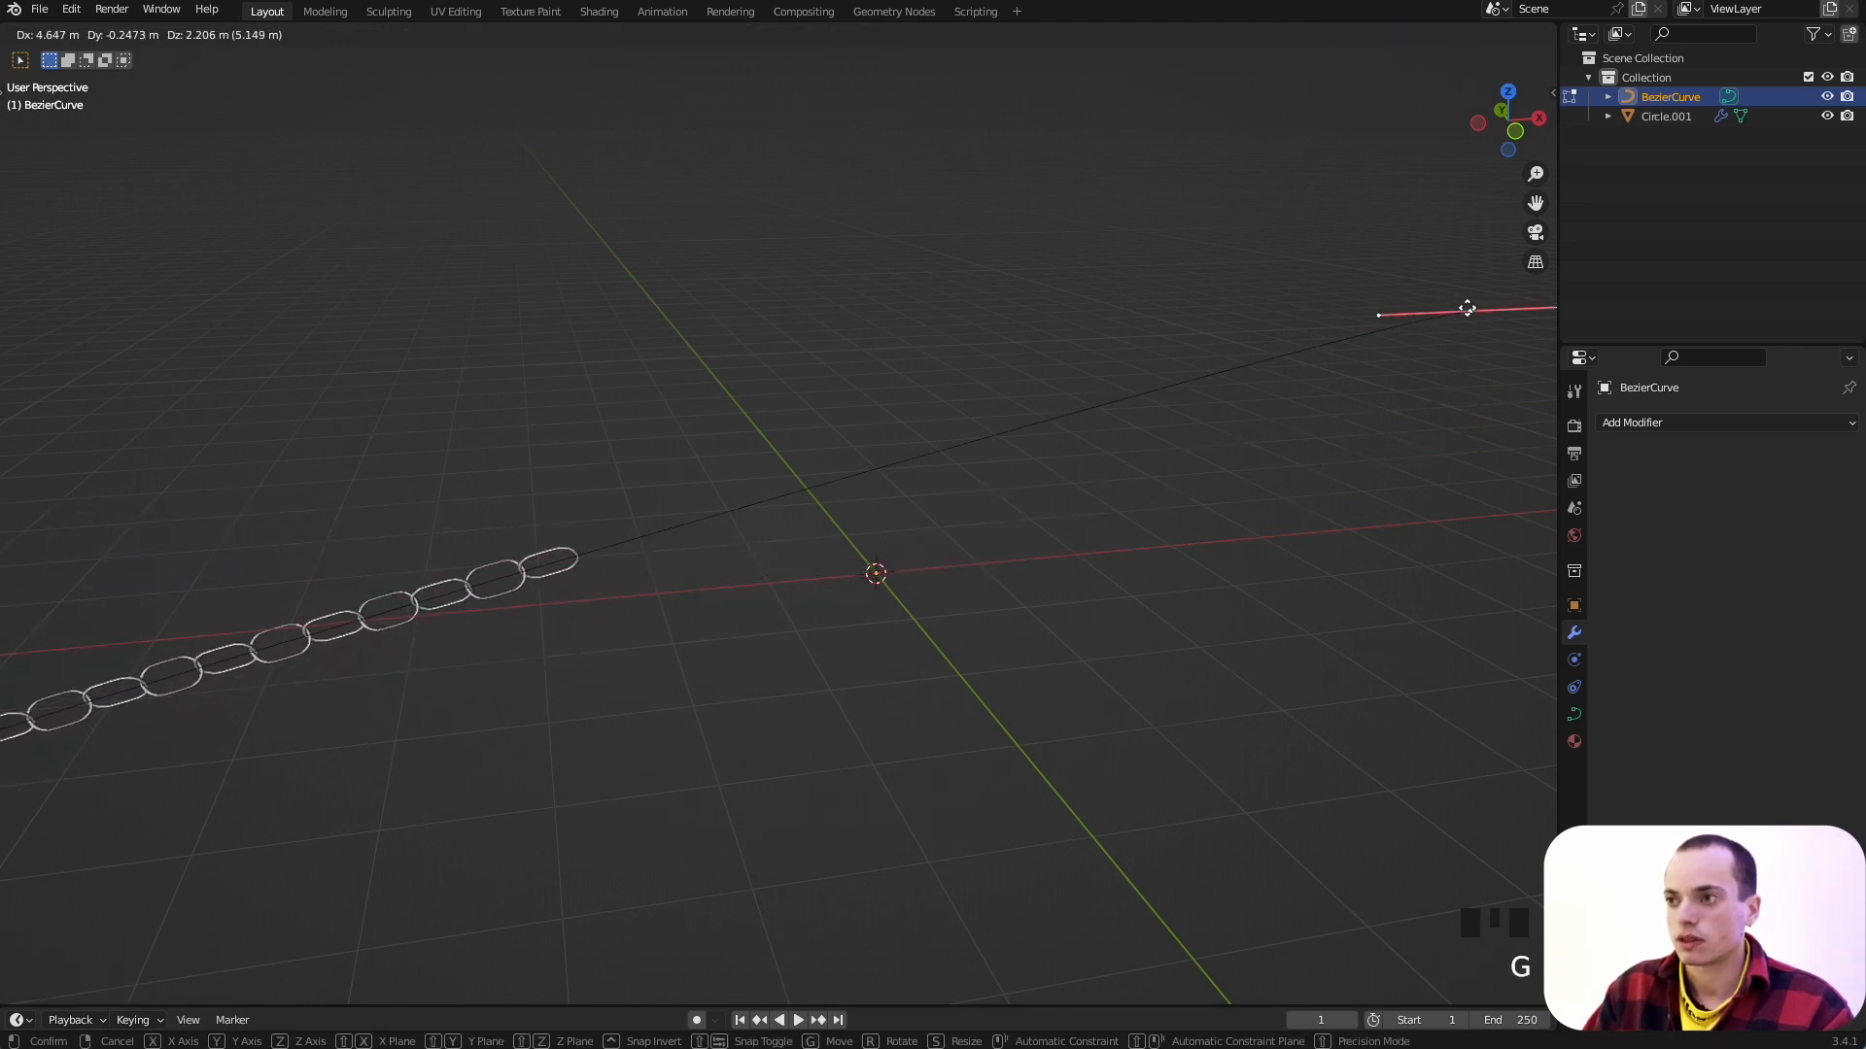
pyautogui.click(1466, 308)
pyautogui.keyDown('super'); pyautogui.scroll(-5, 1094, 489); pyautogui.keyUp('super')
pyautogui.keyDown('super'); pyautogui.scroll(3, 1092, 489); pyautogui.keyUp('super')
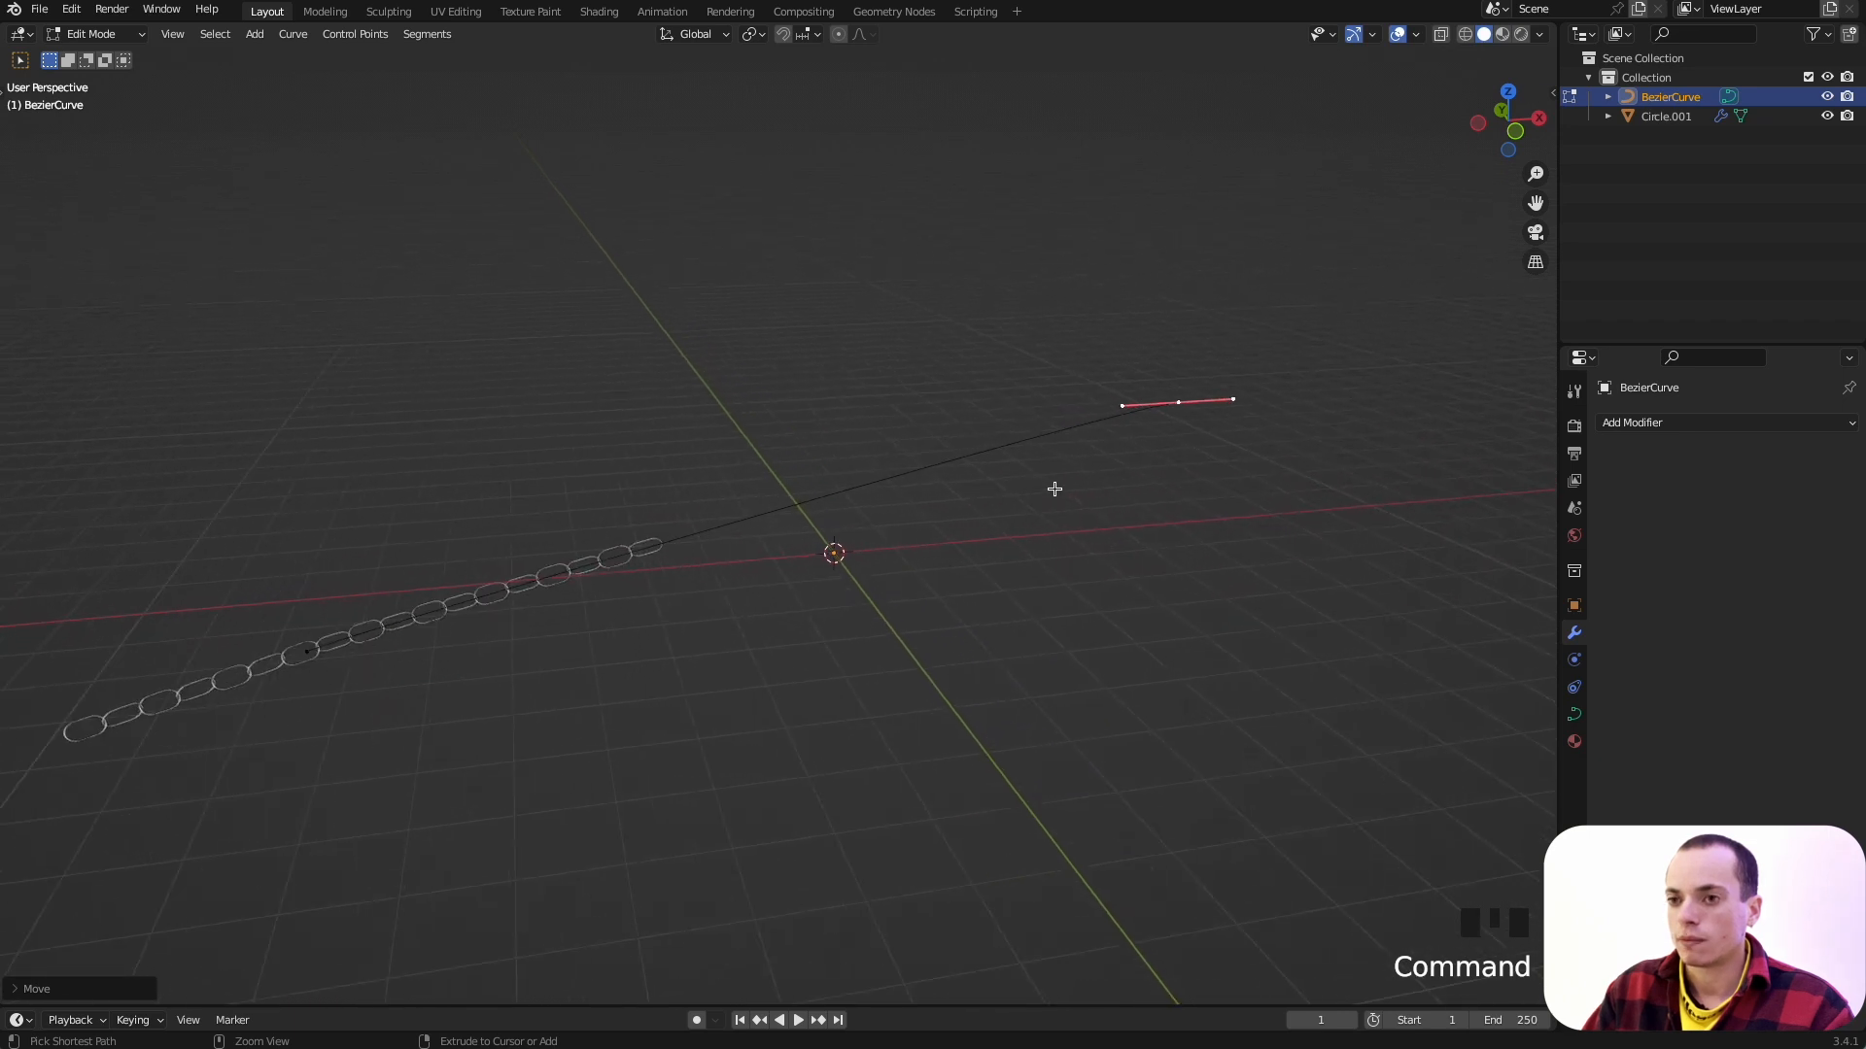
# Step: Set the chain's Array modifier fit type to Fit Curve with BezierCurve as its curve
pyautogui.press('Tab')
pyautogui.click(622, 547)
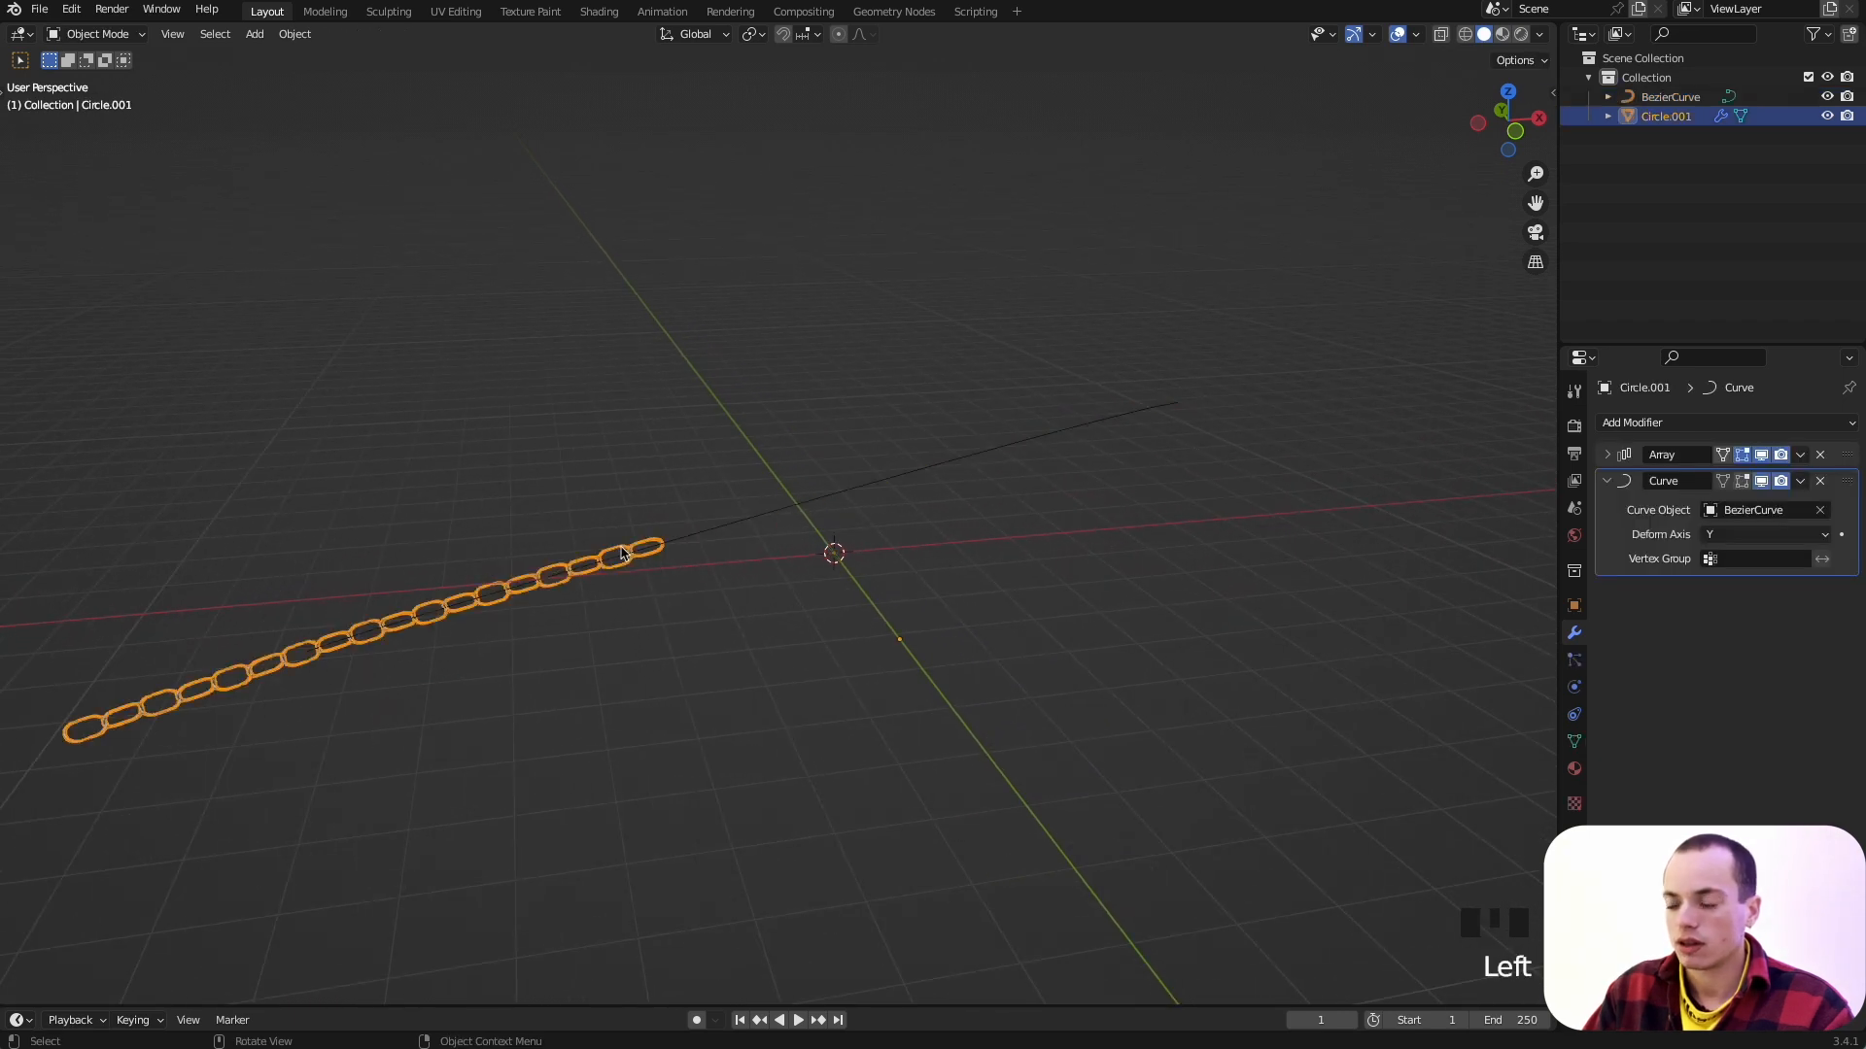
pyautogui.click(1610, 459)
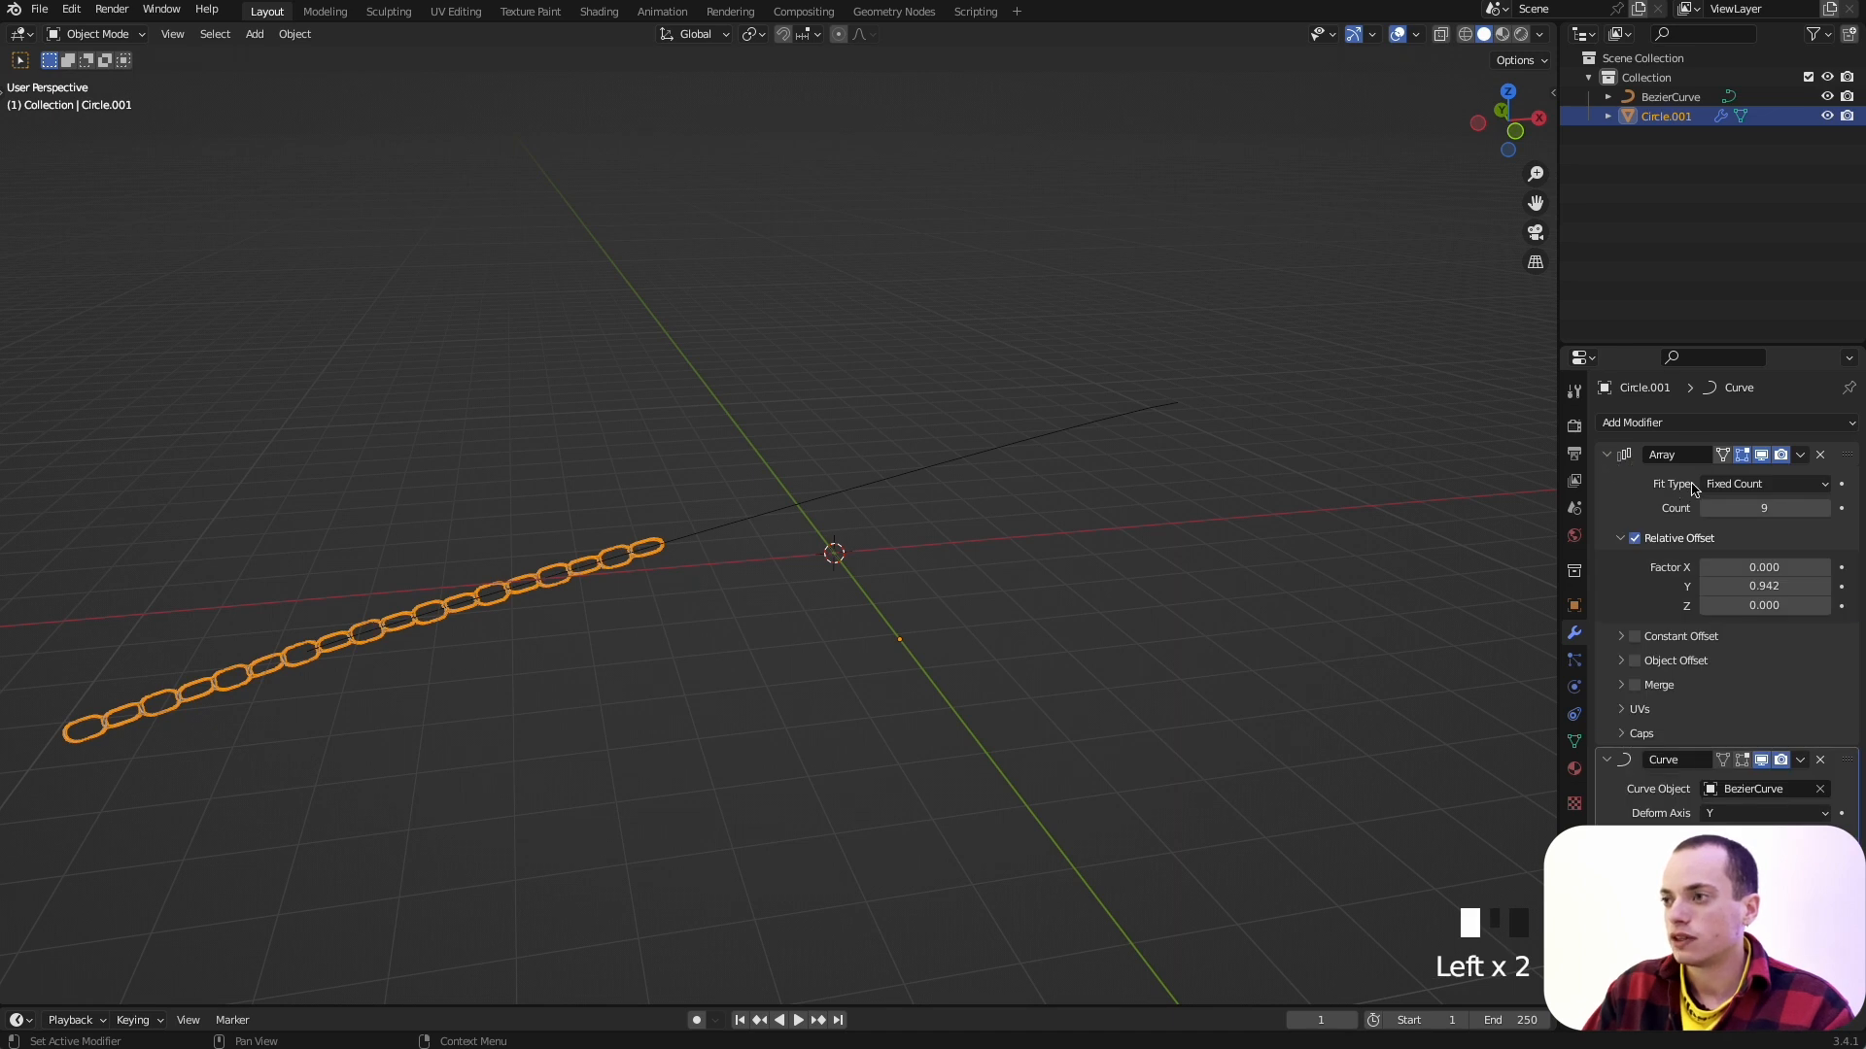
pyautogui.click(1742, 486)
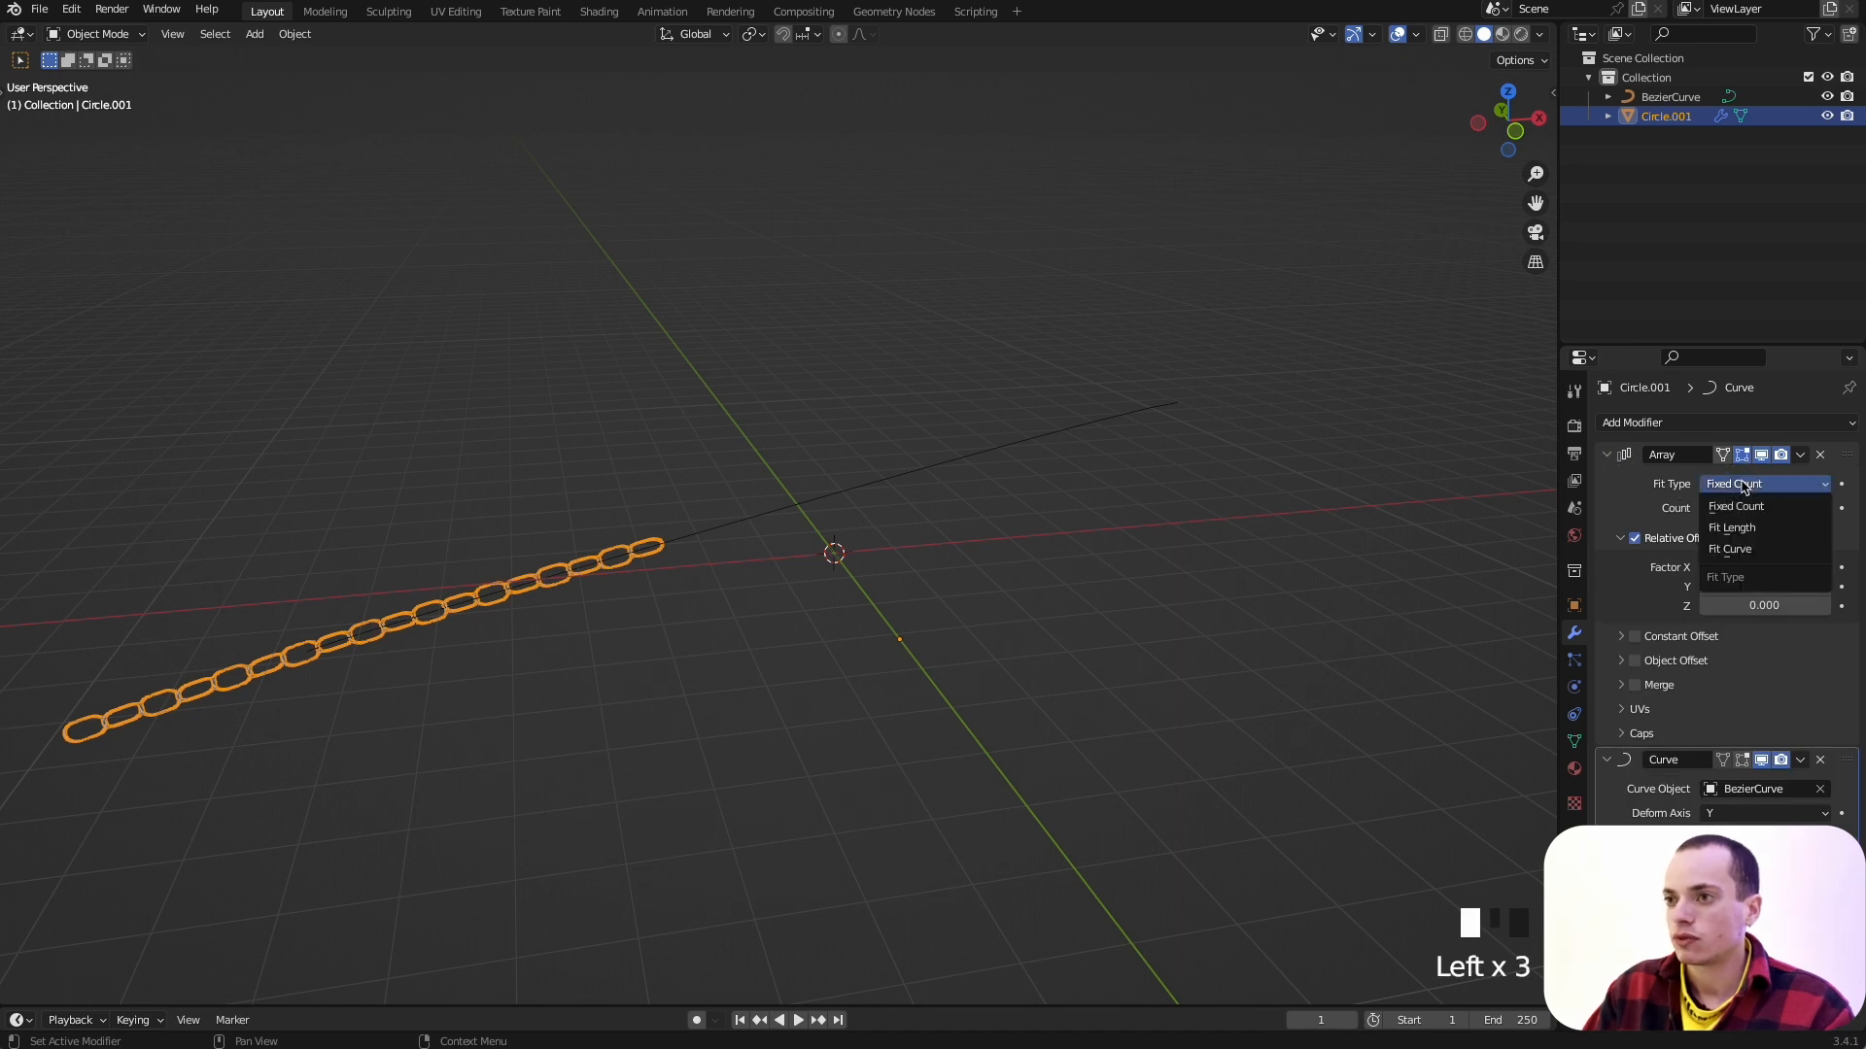
pyautogui.click(1769, 484)
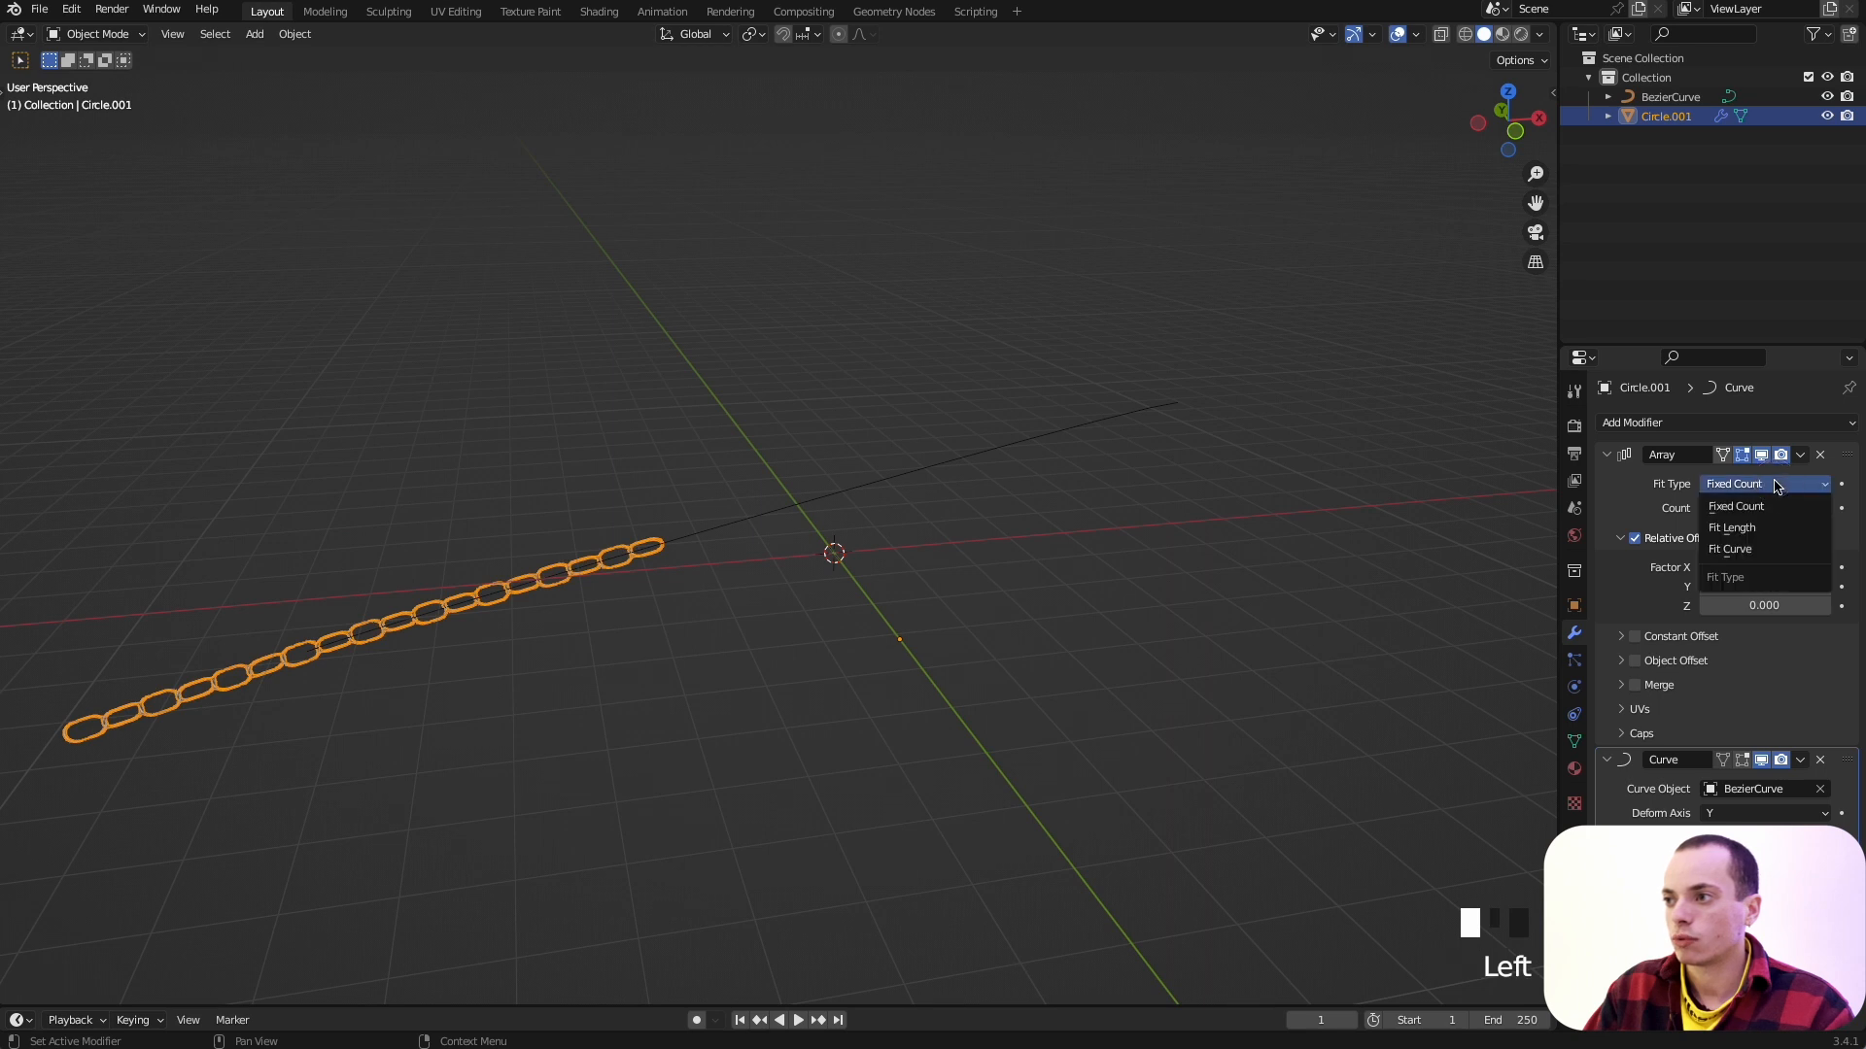
pyautogui.click(1753, 550)
pyautogui.click(1745, 508)
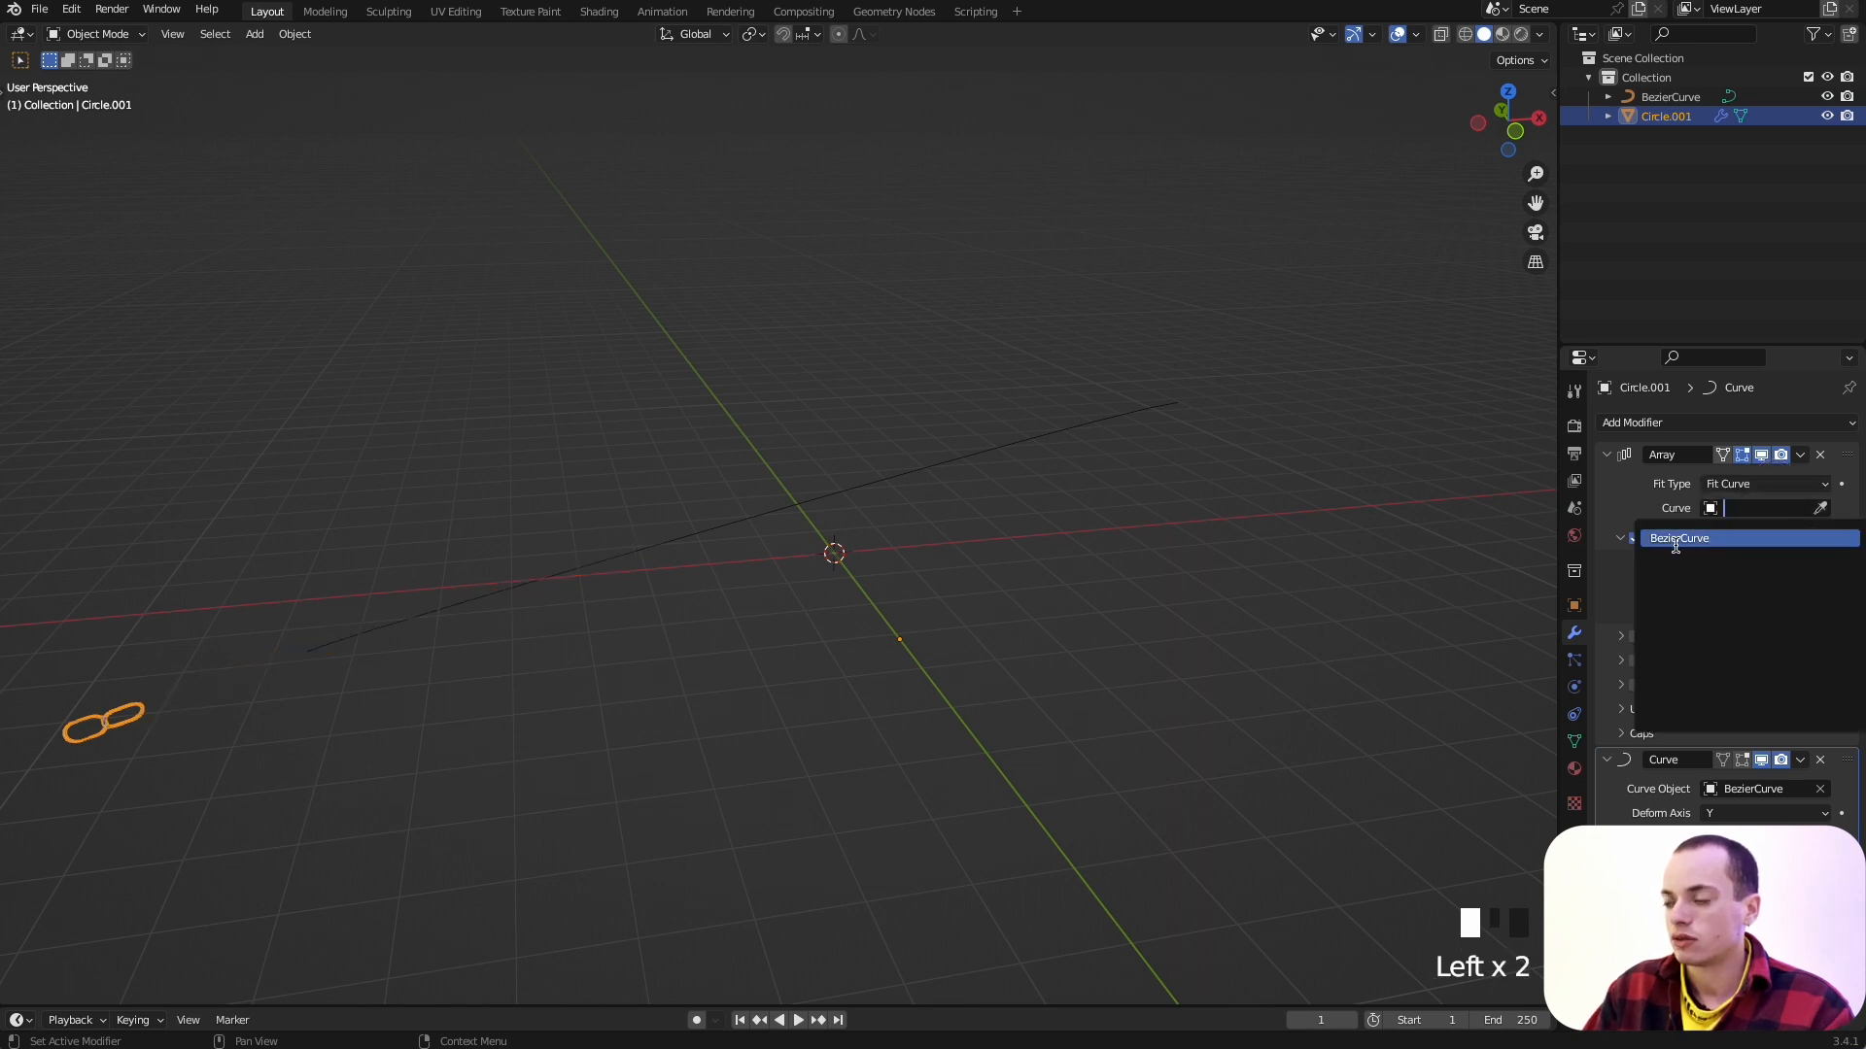
pyautogui.click(1708, 542)
# Step: Delete all vertices of the Bezier curve in Edit Mode from the top view
pyautogui.moveTo(887, 541); pyautogui.dragTo(1205, 804, button='middle')
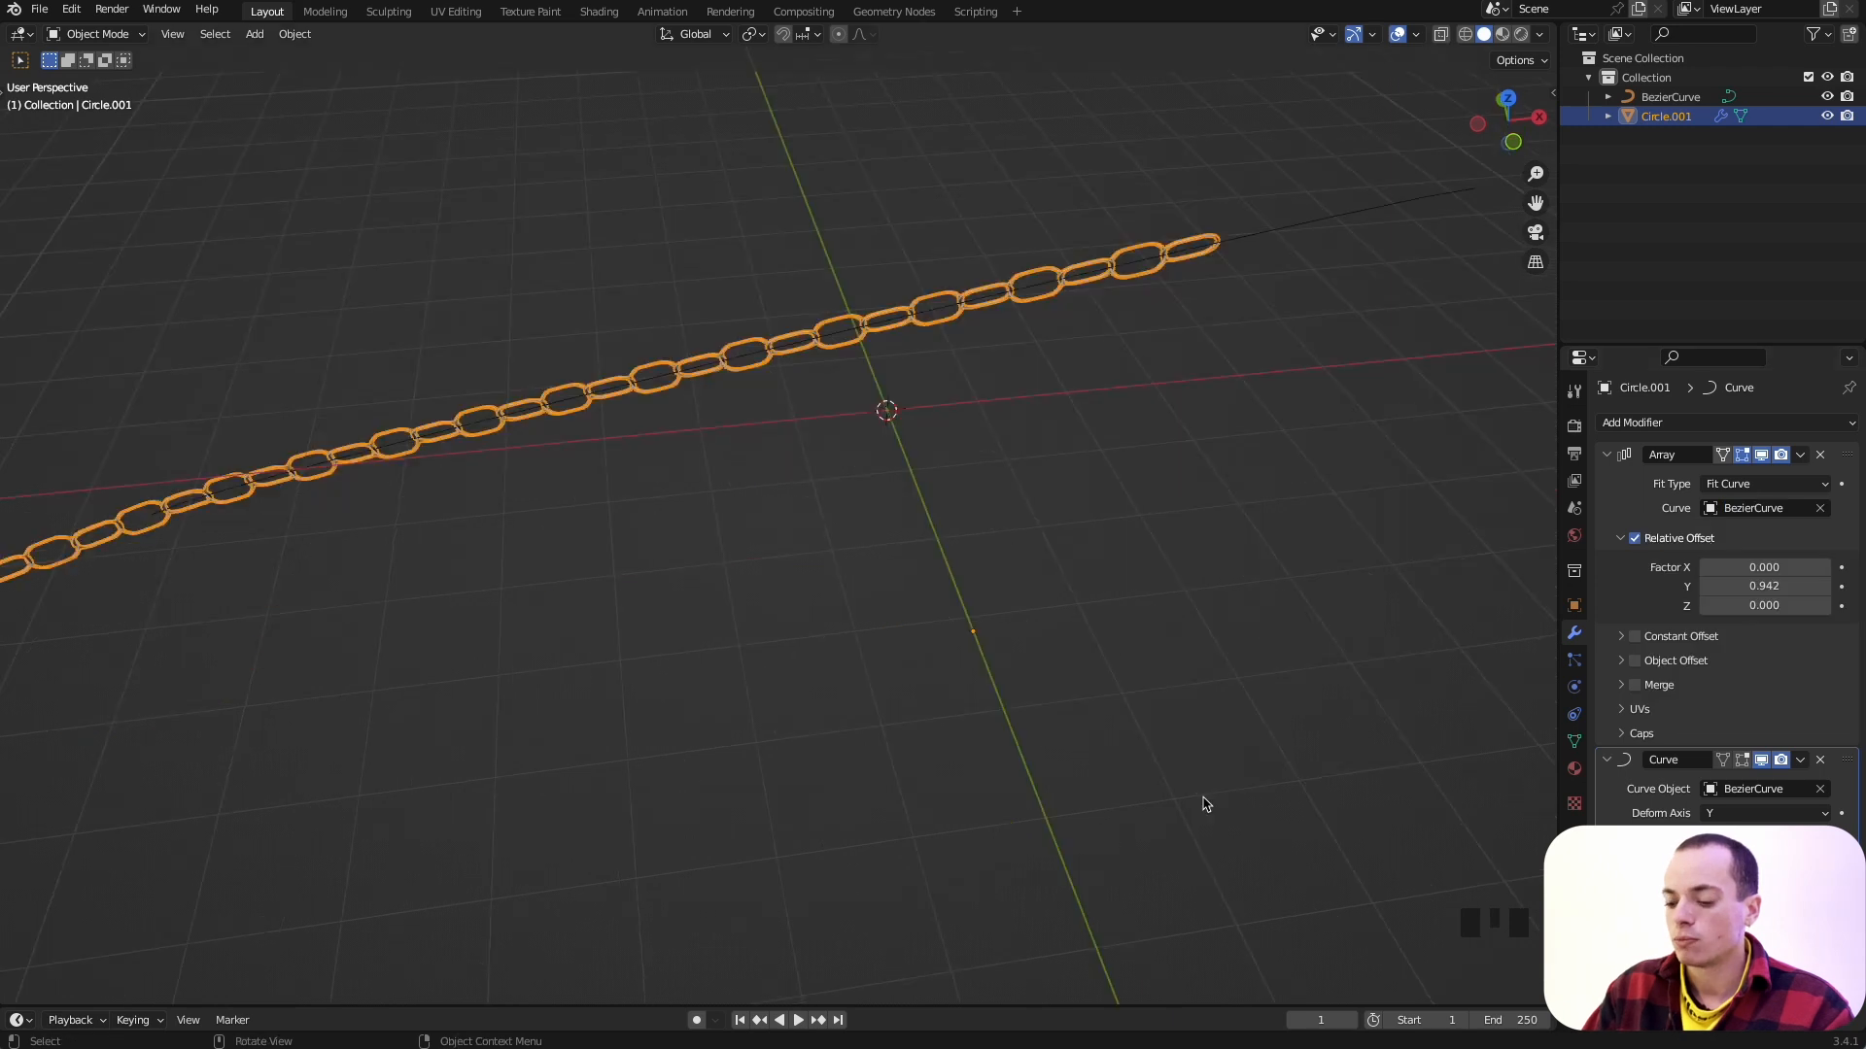
pyautogui.press('KP_7')
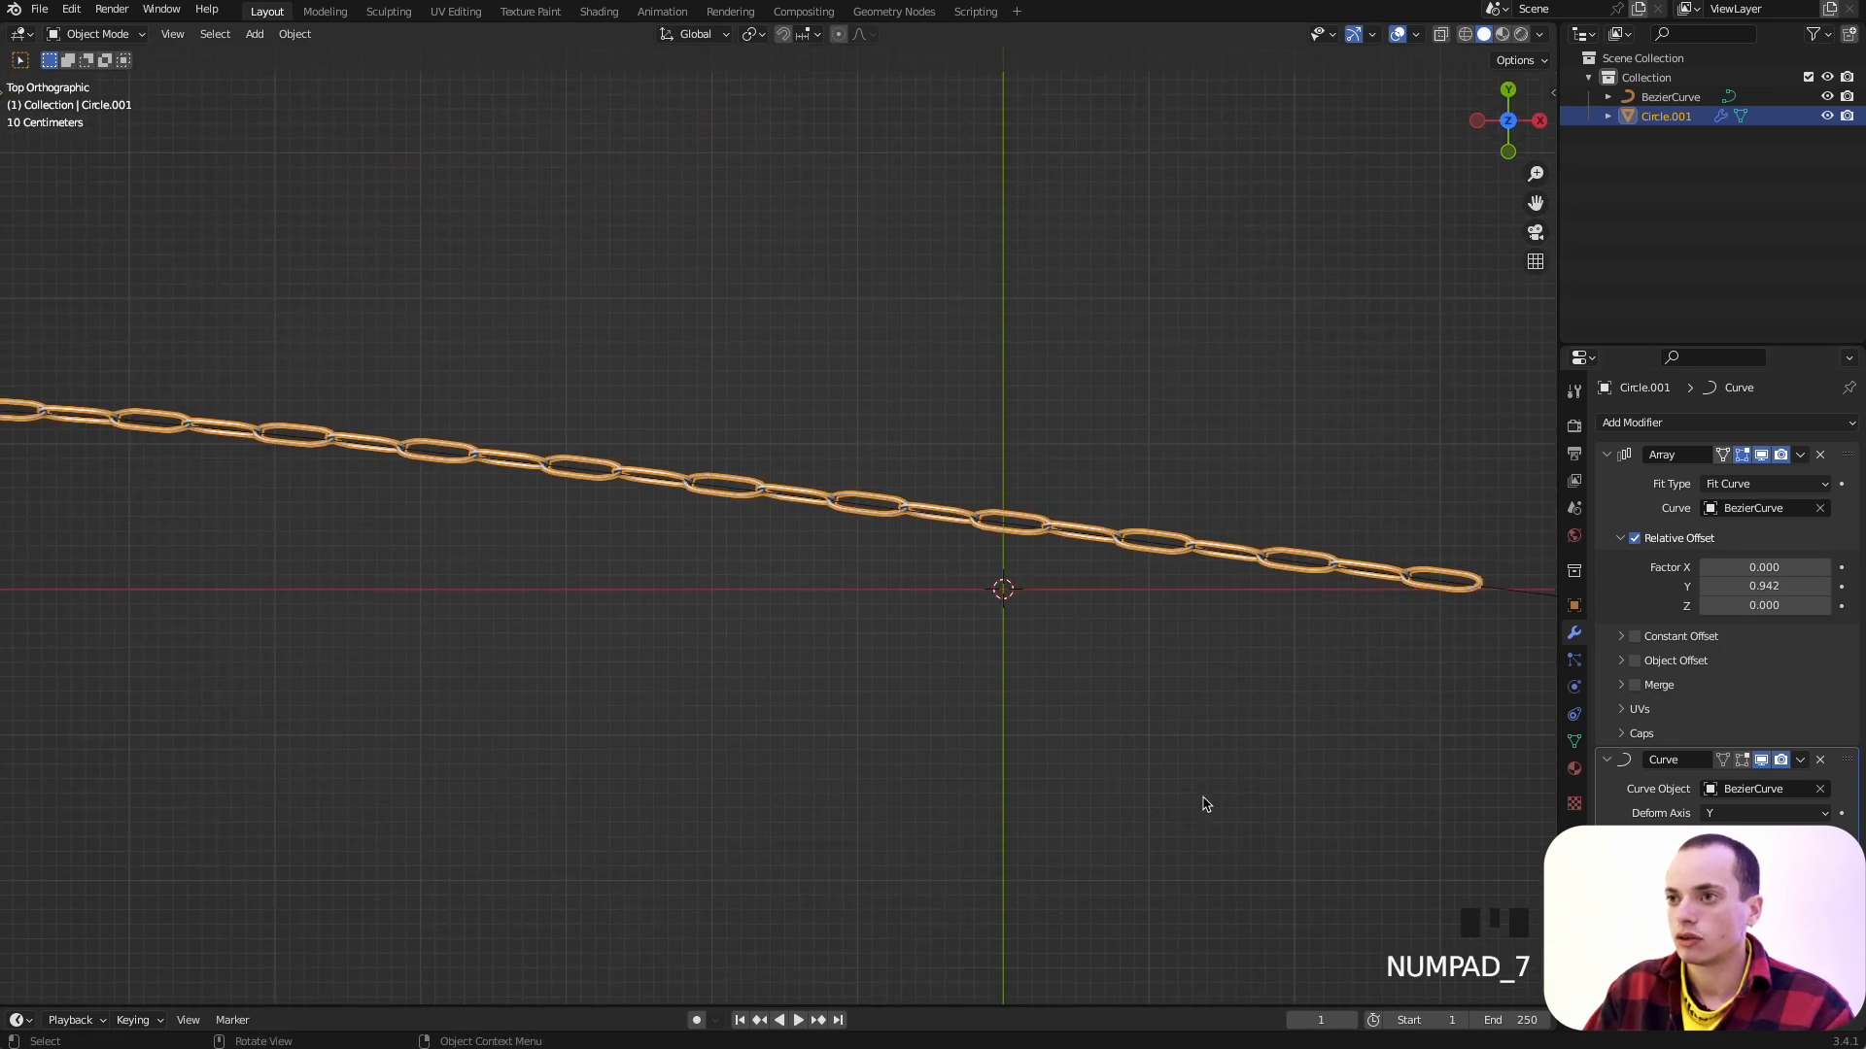
pyautogui.scroll(-1, 1203, 804)
pyautogui.click(1134, 560)
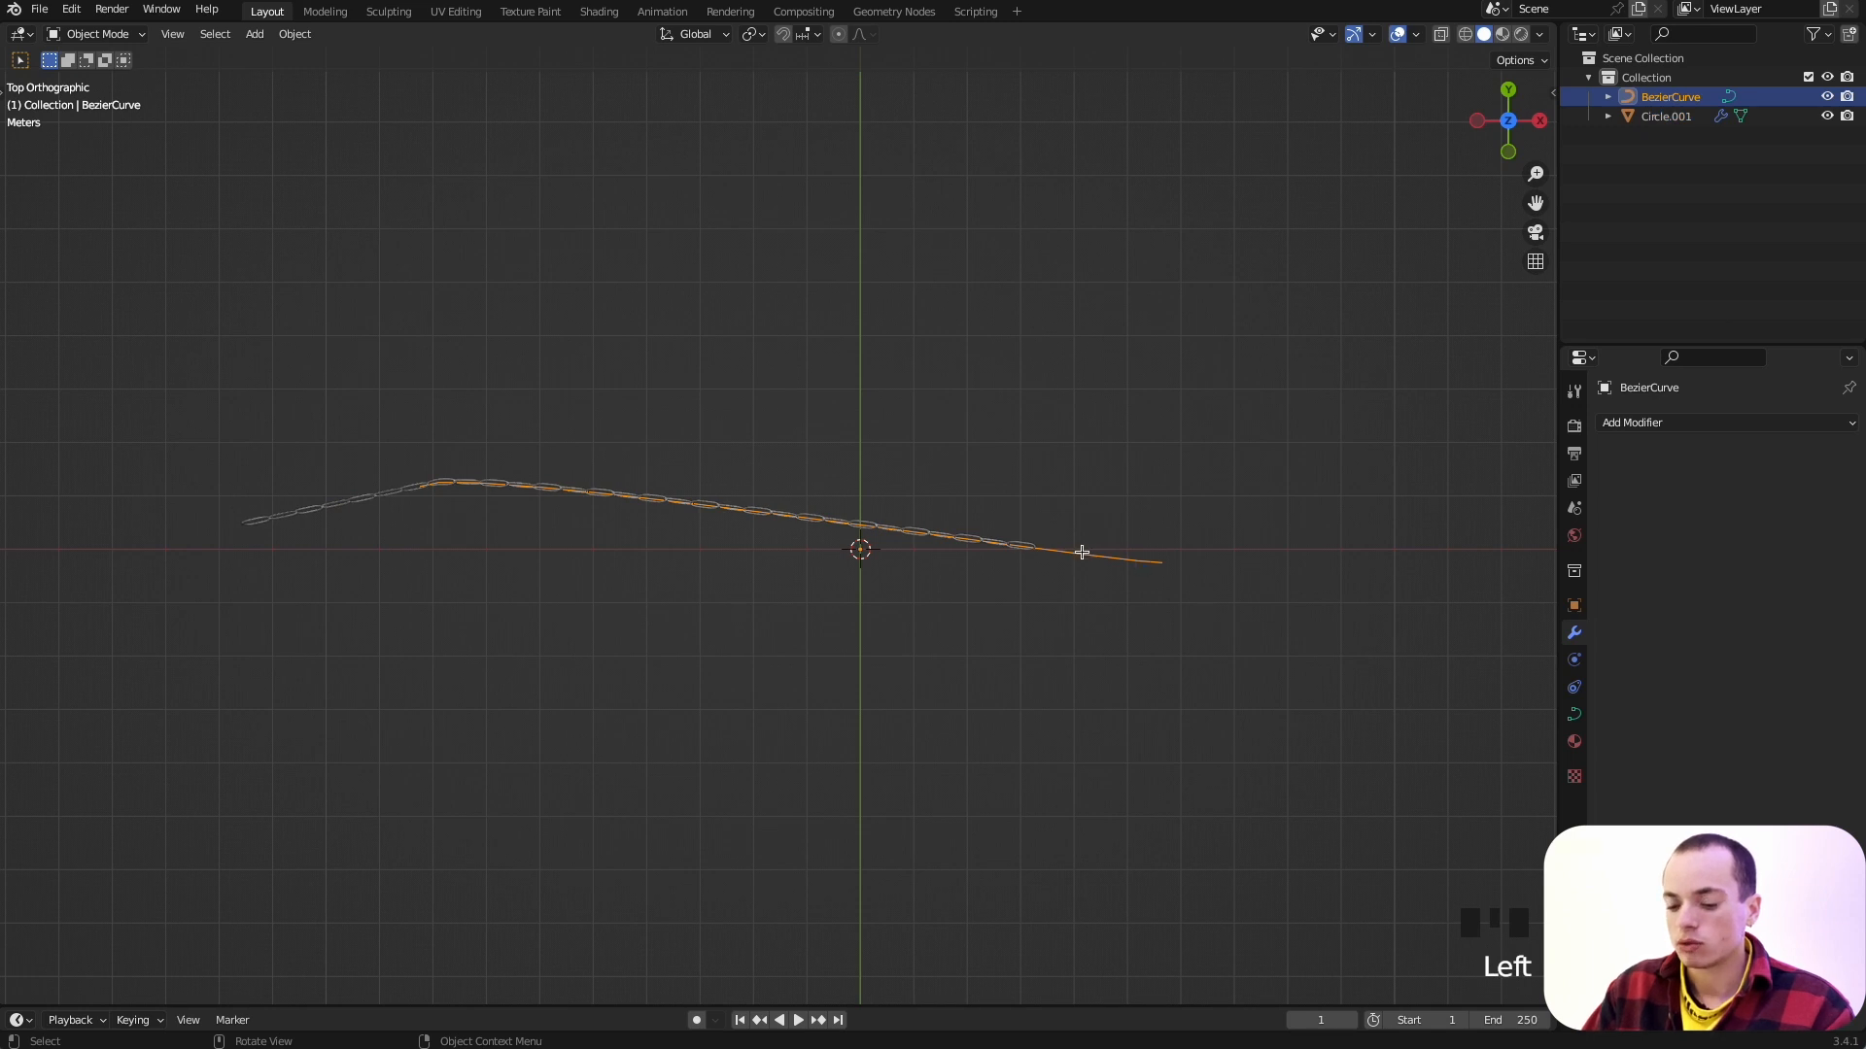
pyautogui.press('Tab')
pyautogui.press('a')
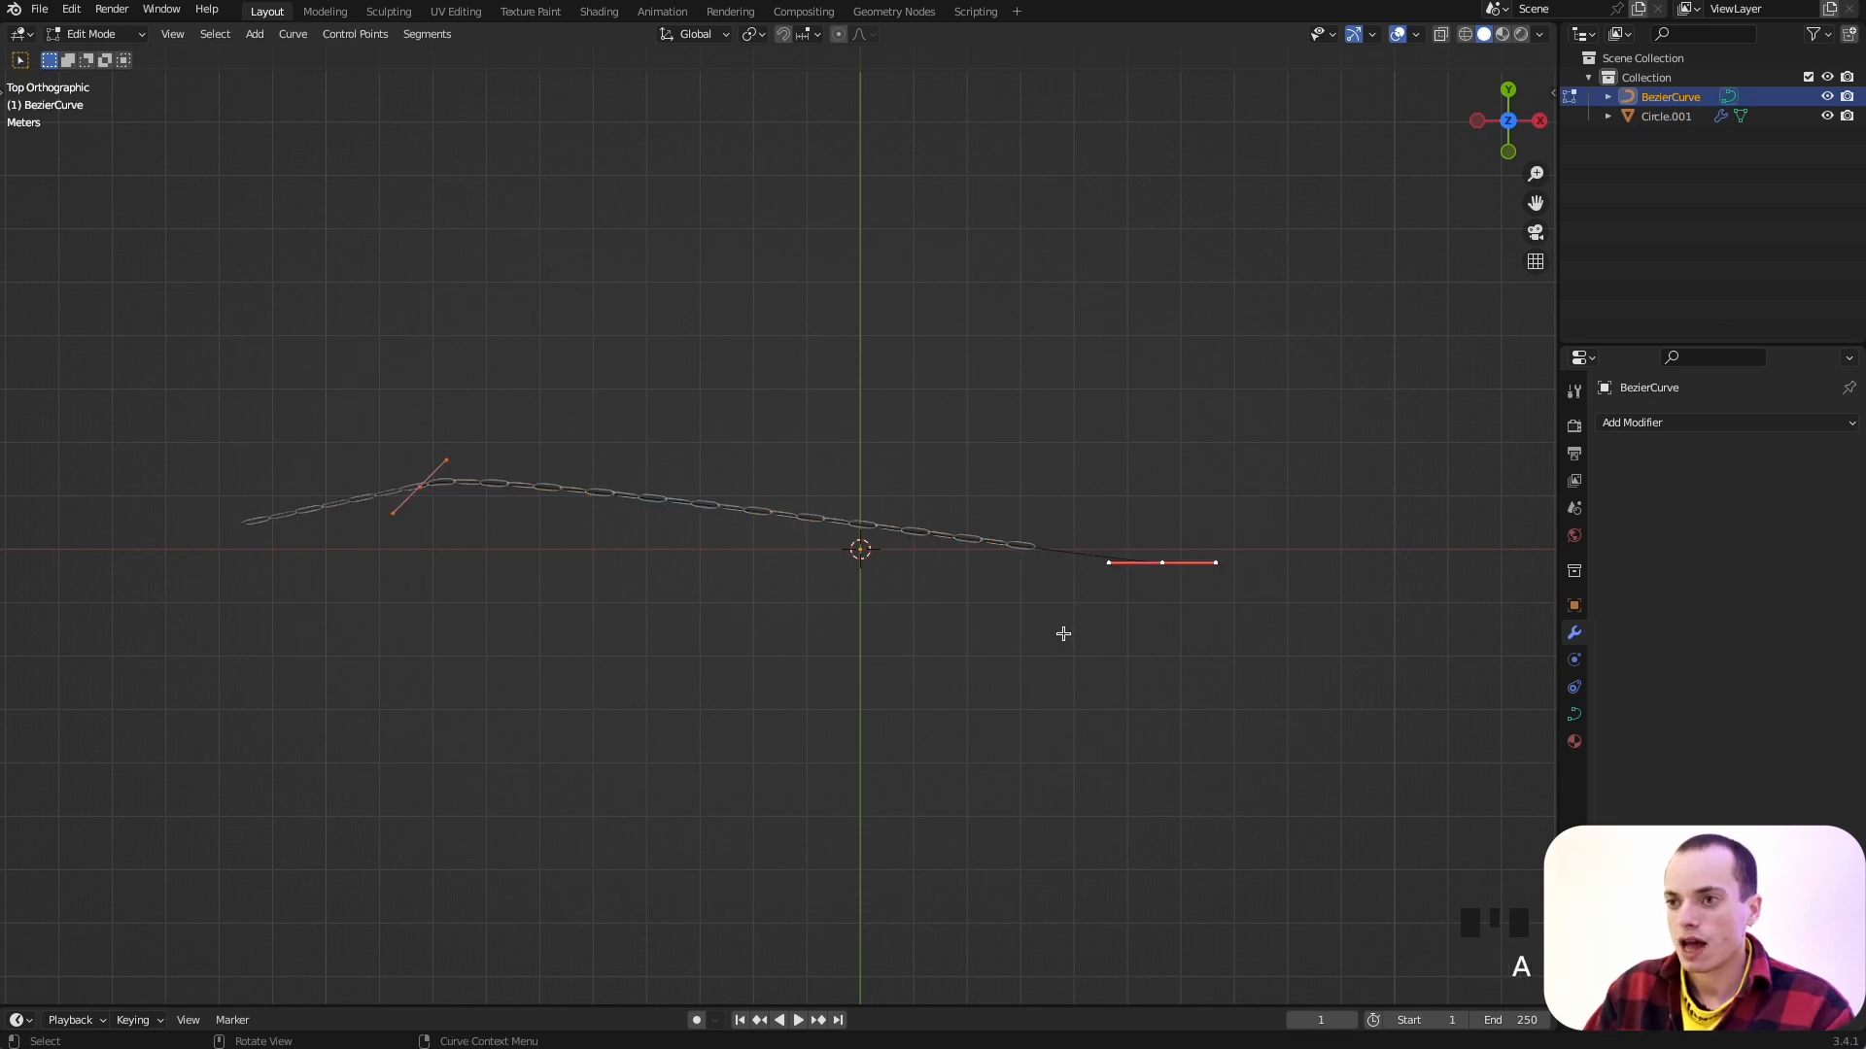
pyautogui.press('x')
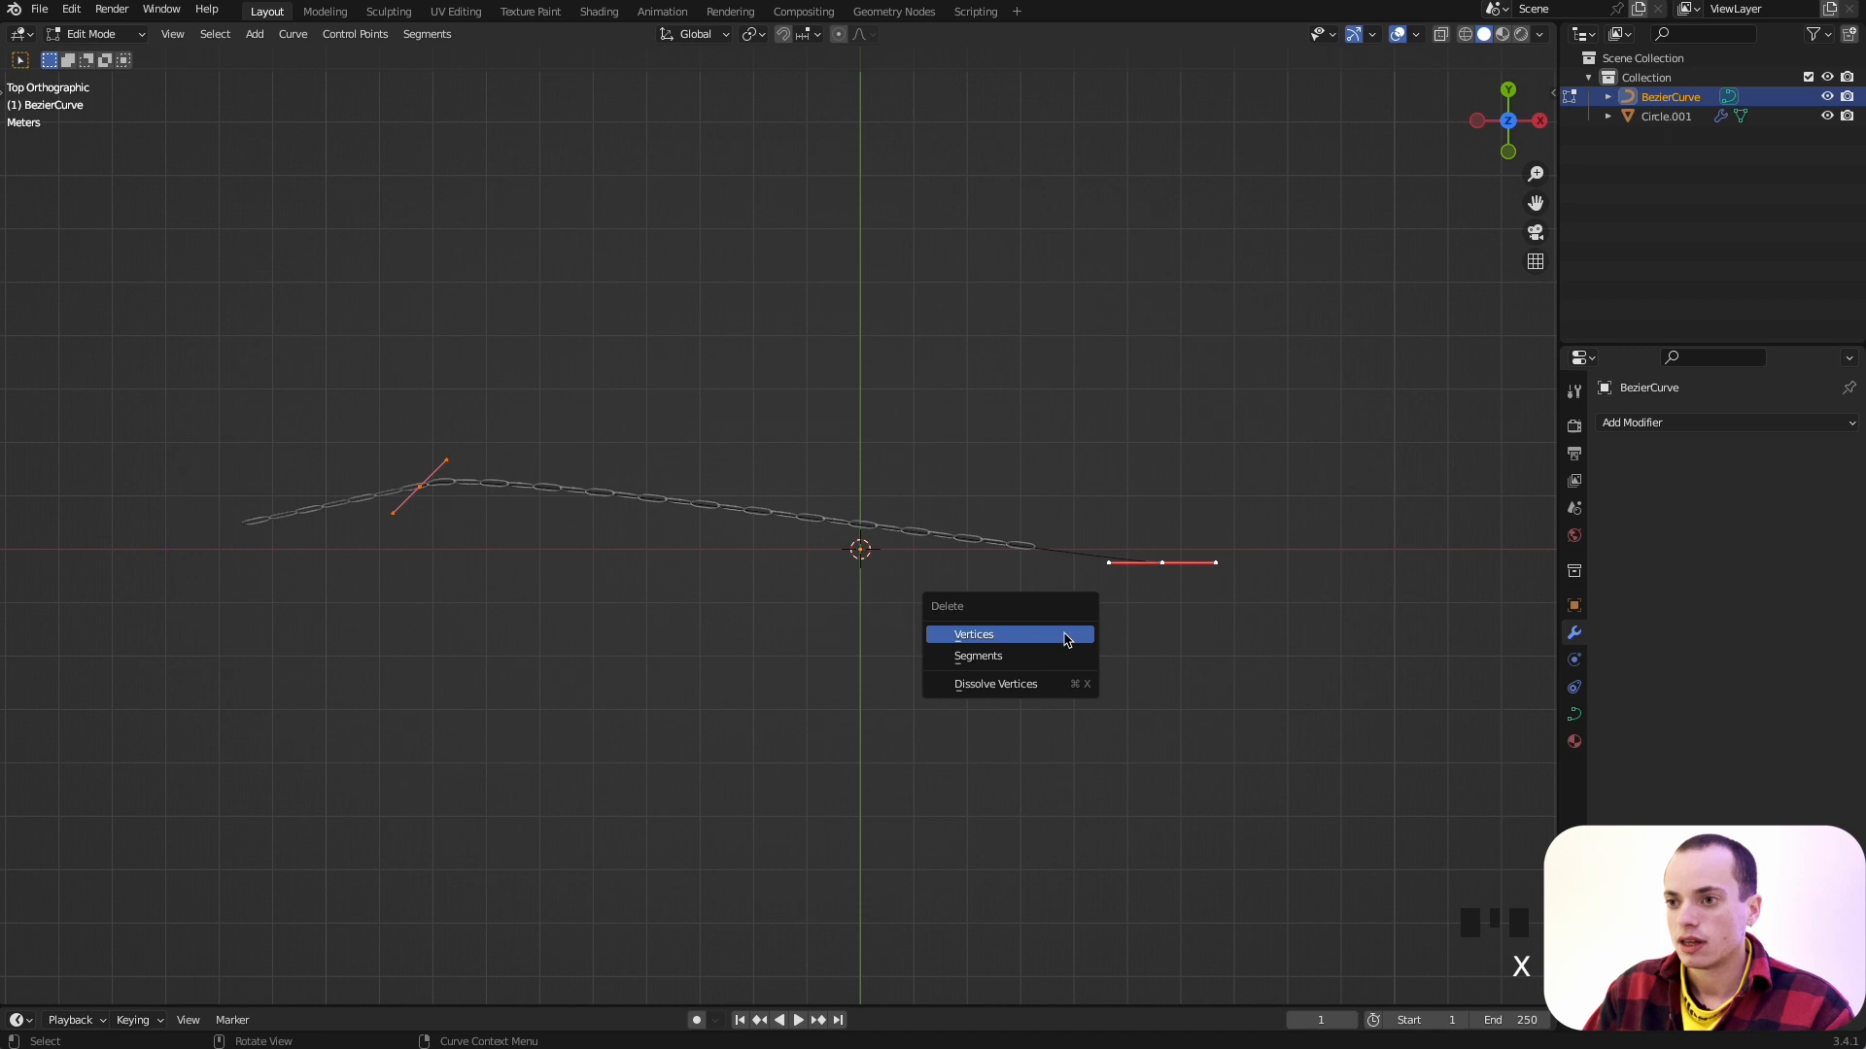
pyautogui.click(996, 638)
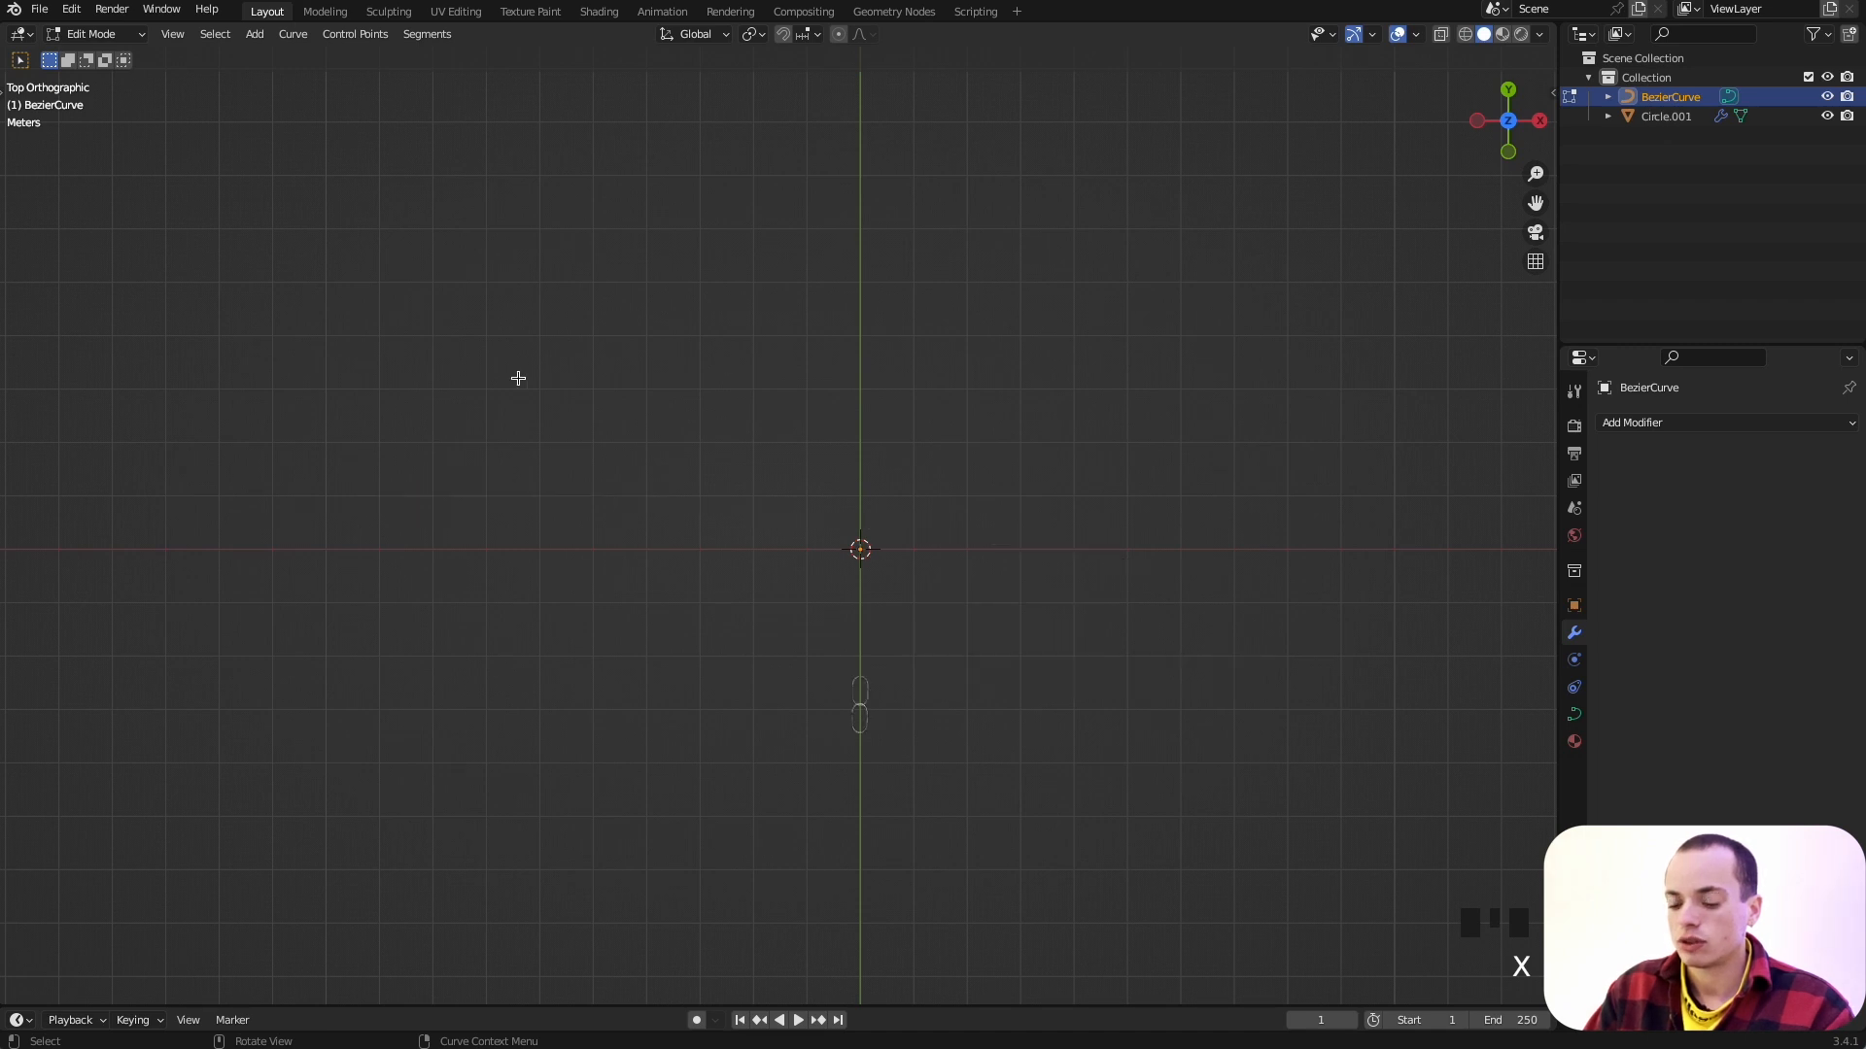
# Step: Draw a freehand S-shaped Bezier path inside the emptied curve object with the Draw tool and return to Object Mode
pyautogui.press('t')
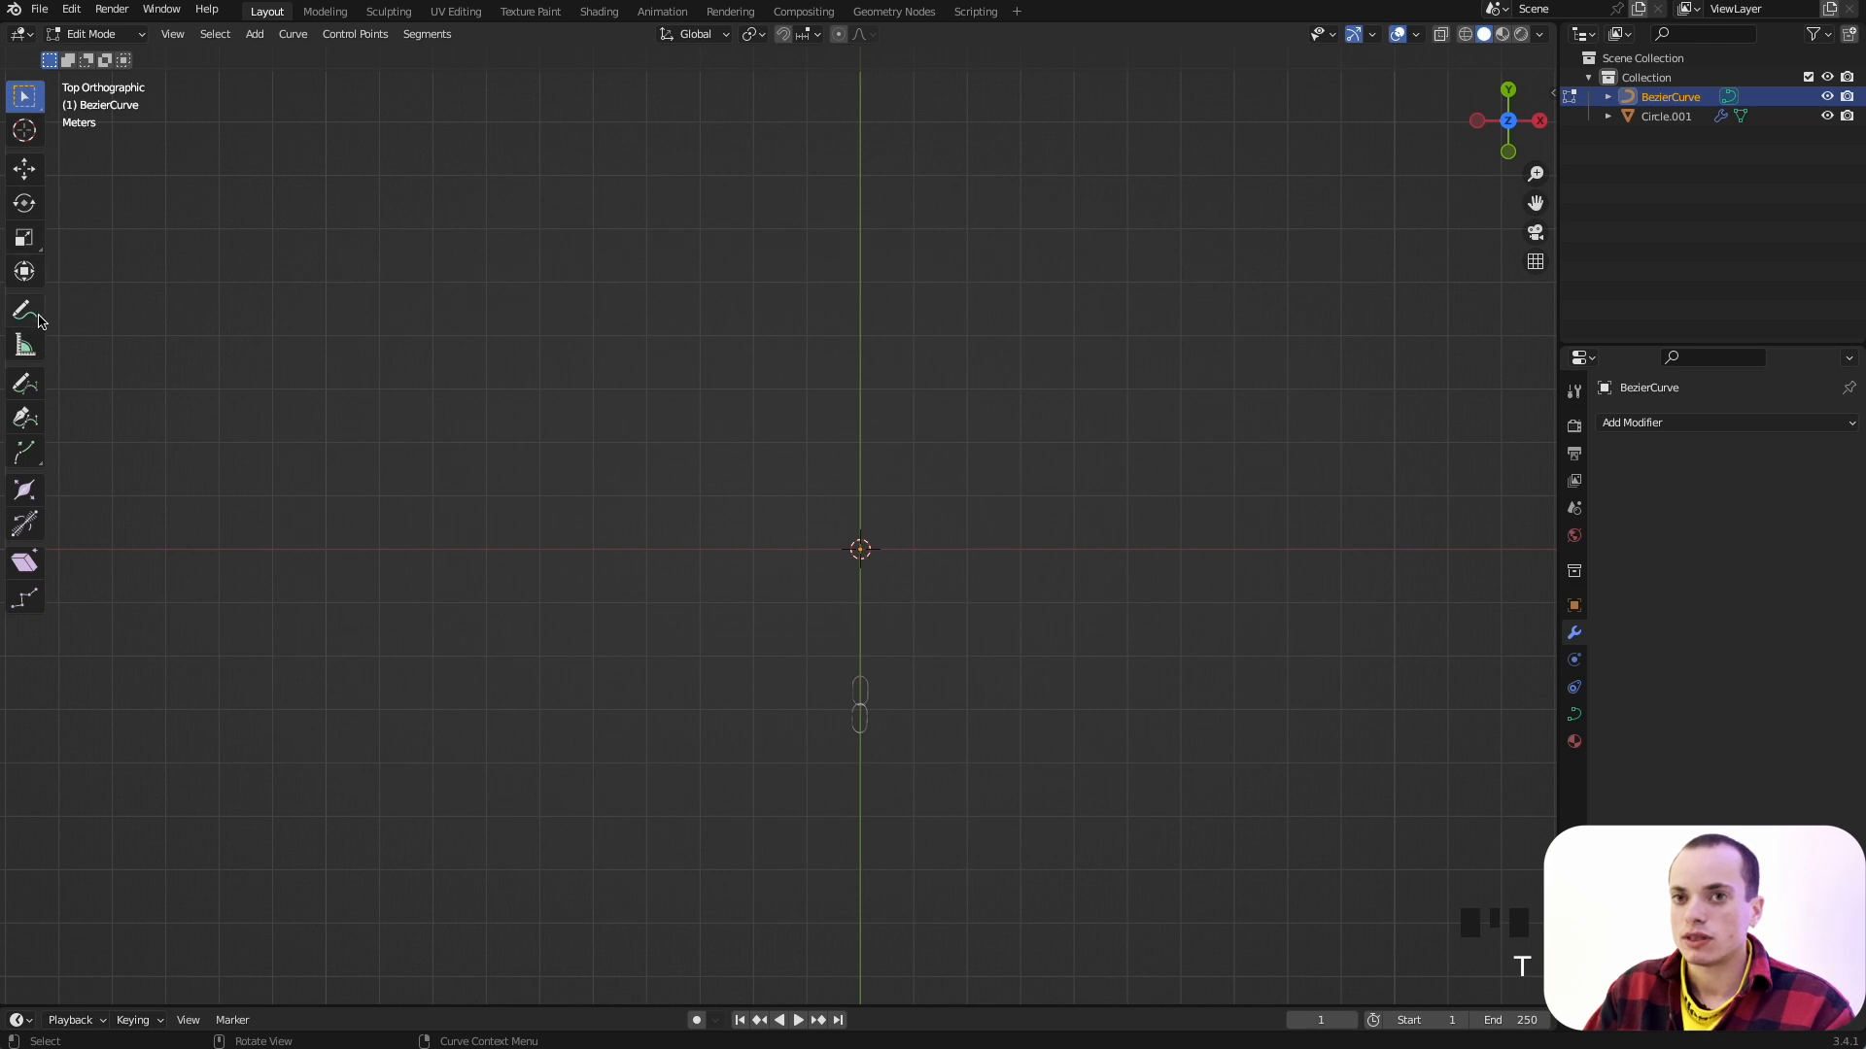
pyautogui.click(24, 385)
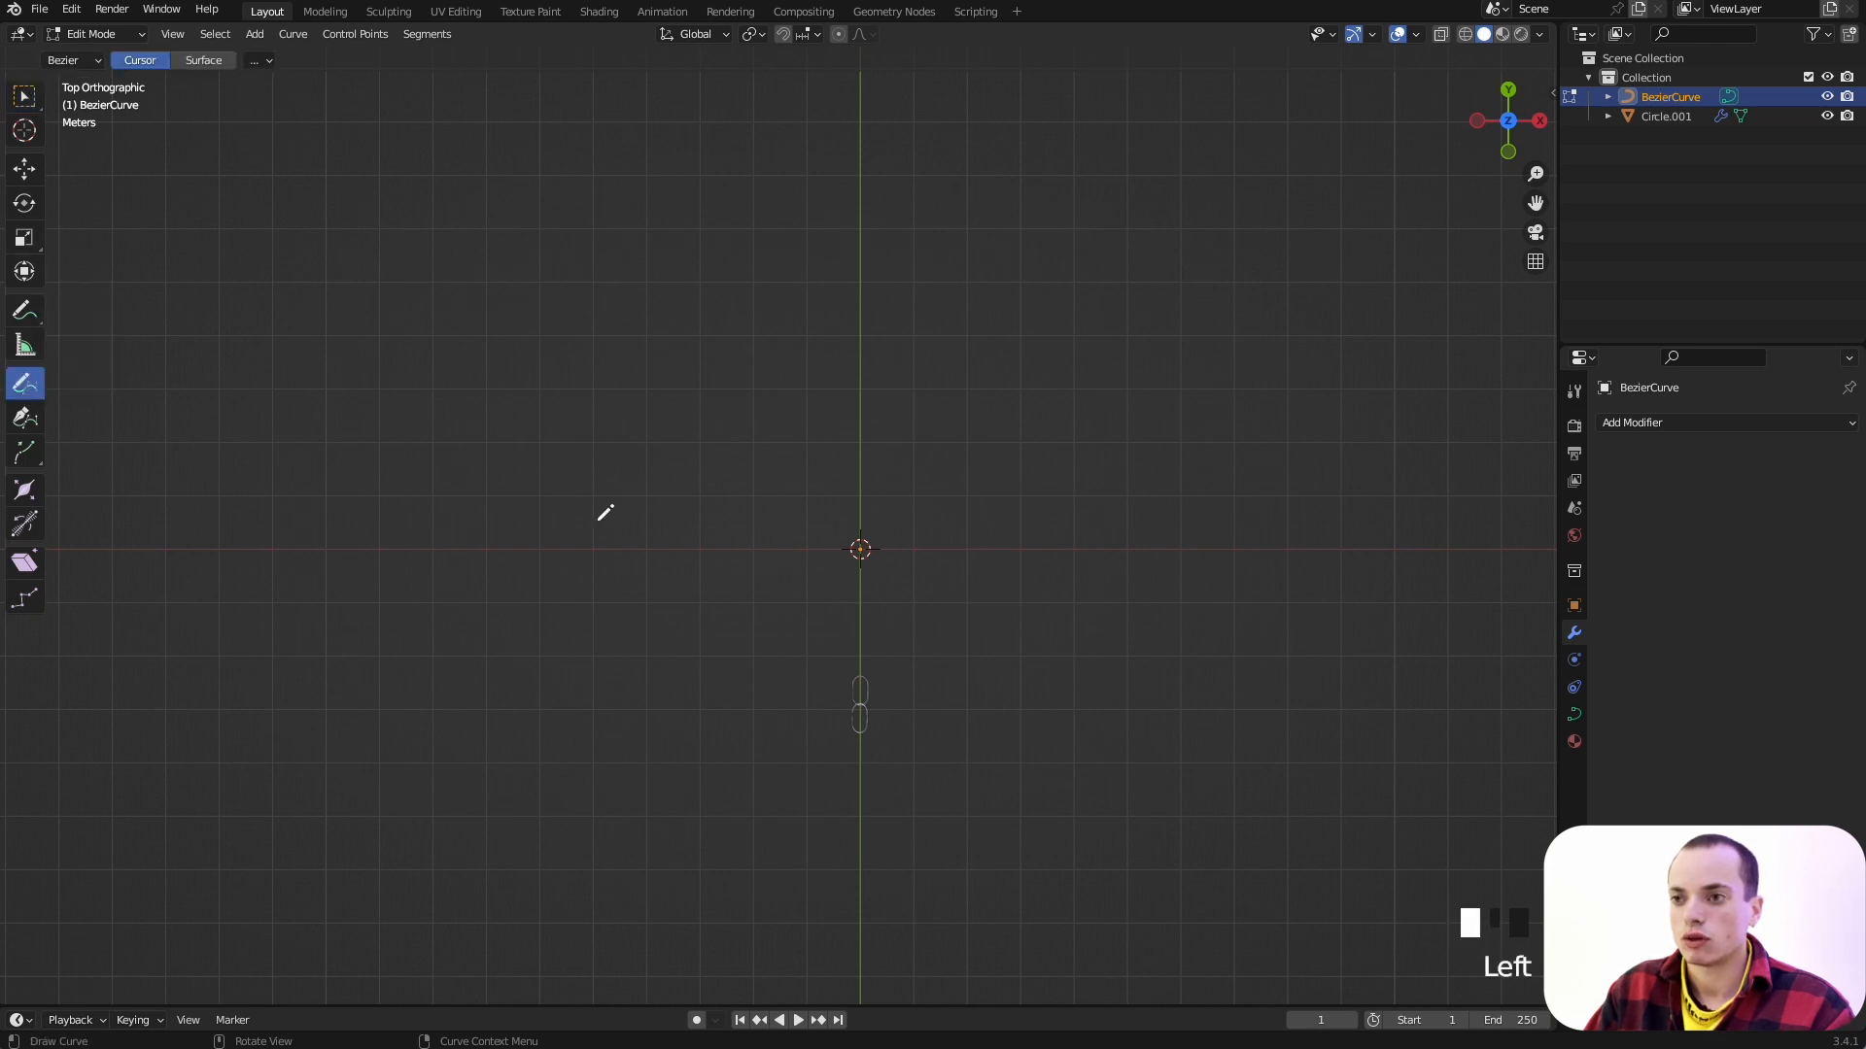
pyautogui.moveTo(443, 604)
pyautogui.mouseDown()
pyautogui.moveTo(1192, 320)
pyautogui.moveTo(1215, 126)
pyautogui.mouseUp()
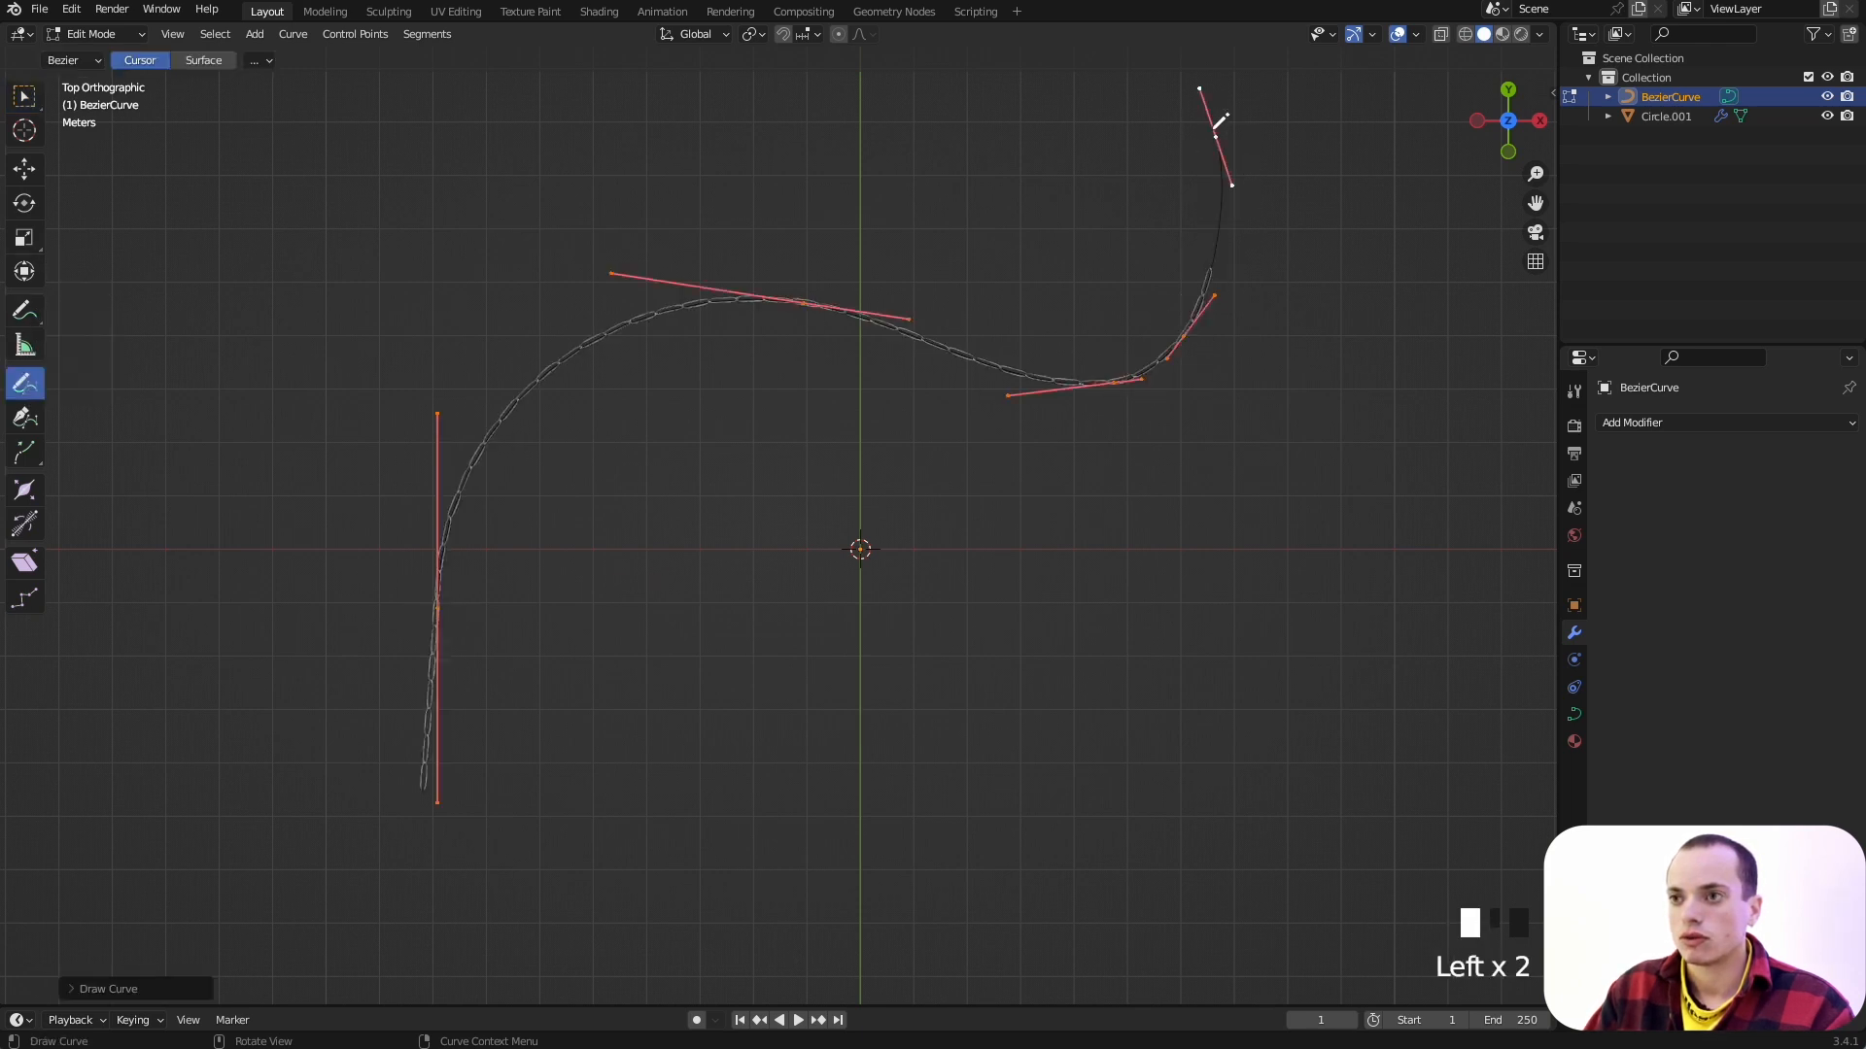
pyautogui.scroll(-10, 901, 428)
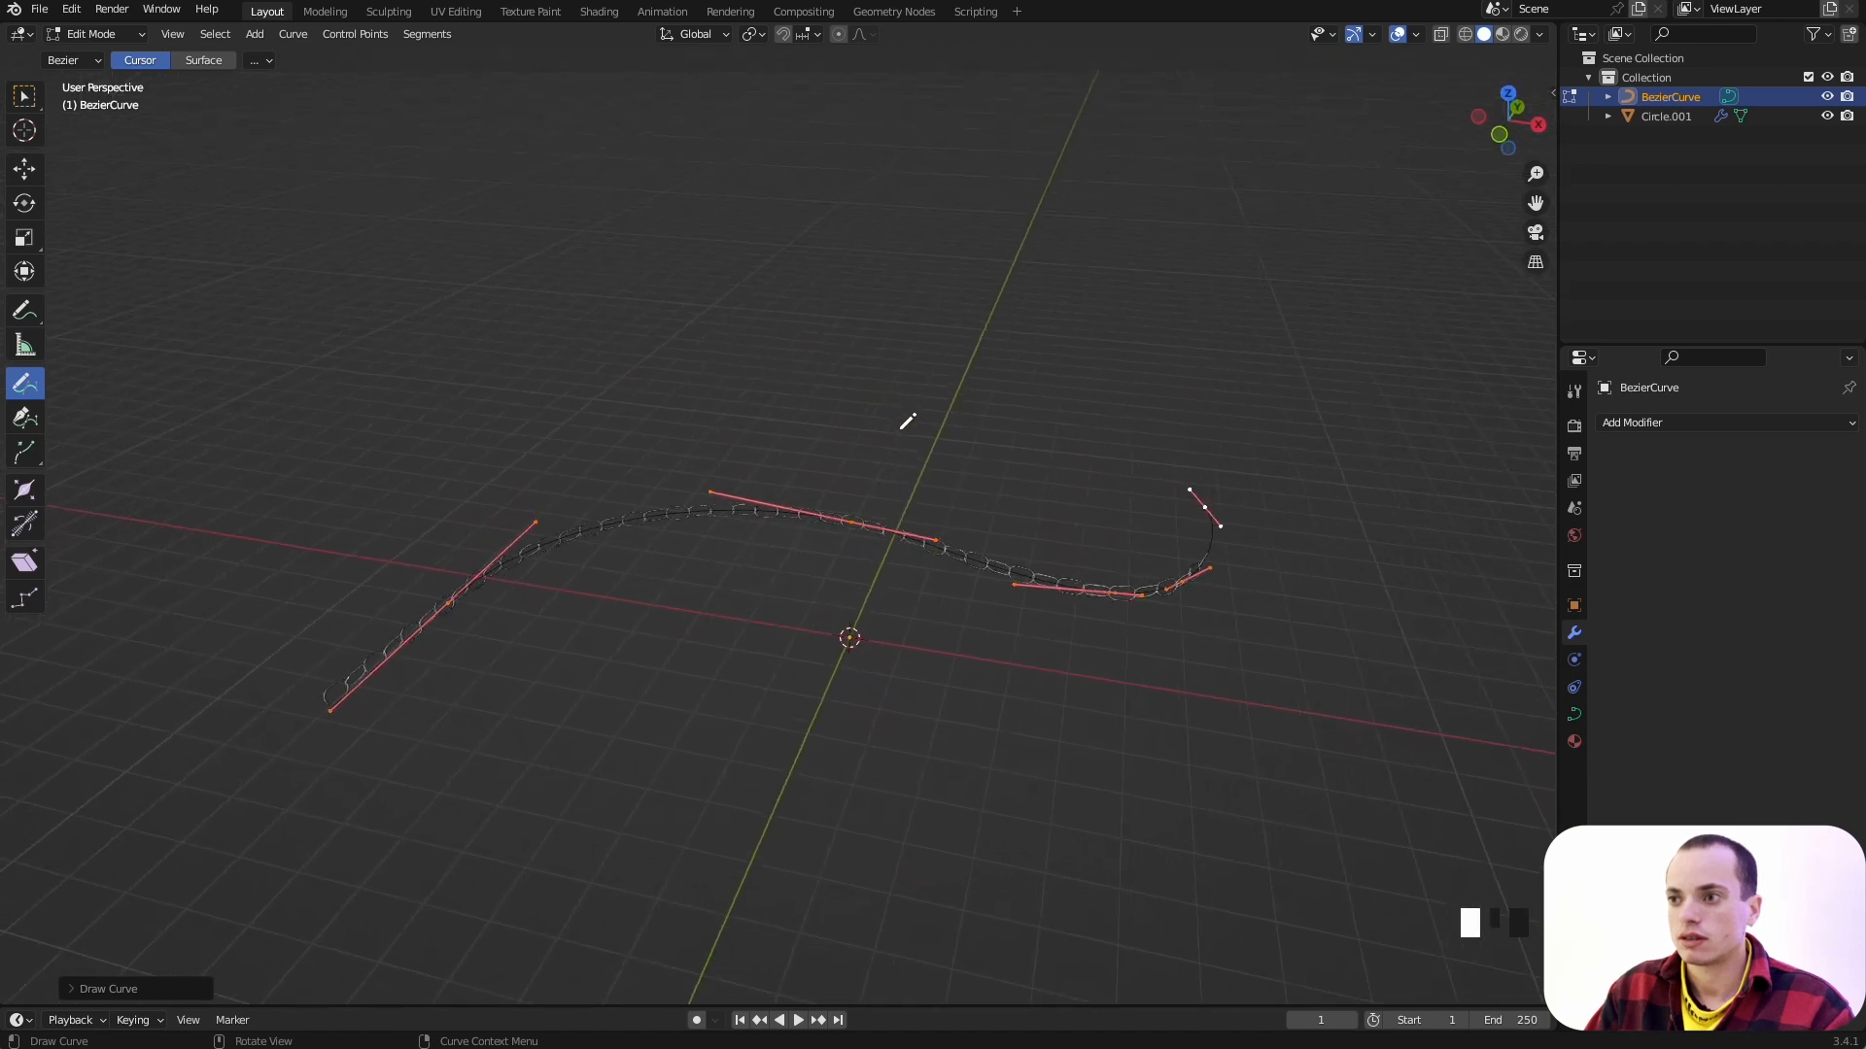
pyautogui.keyDown('super'); pyautogui.scroll(5, 901, 428); pyautogui.keyUp('super')
pyautogui.keyDown('super'); pyautogui.scroll(3, 902, 428); pyautogui.keyUp('super')
pyautogui.keyDown('super'); pyautogui.scroll(-8, 901, 429); pyautogui.keyUp('super')
pyautogui.scroll(-8, 941, 518)
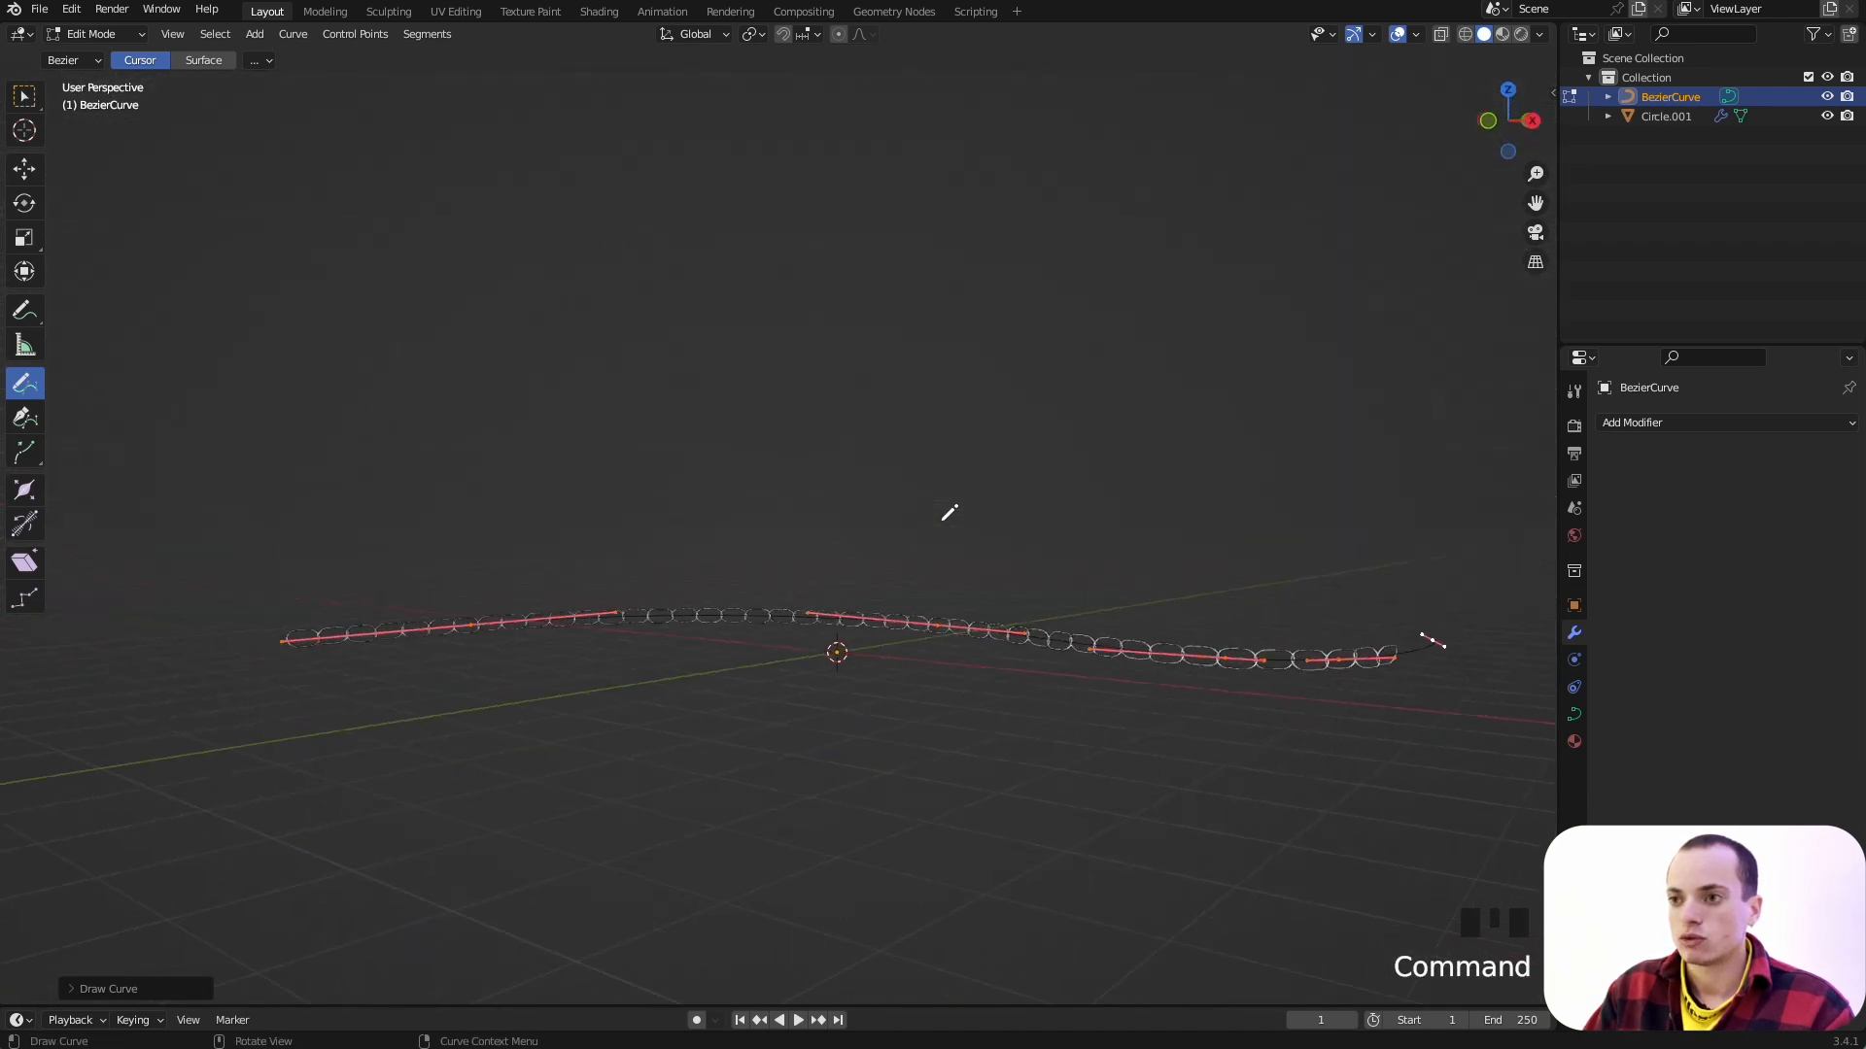
pyautogui.scroll(5, 949, 513)
pyautogui.press('Tab')
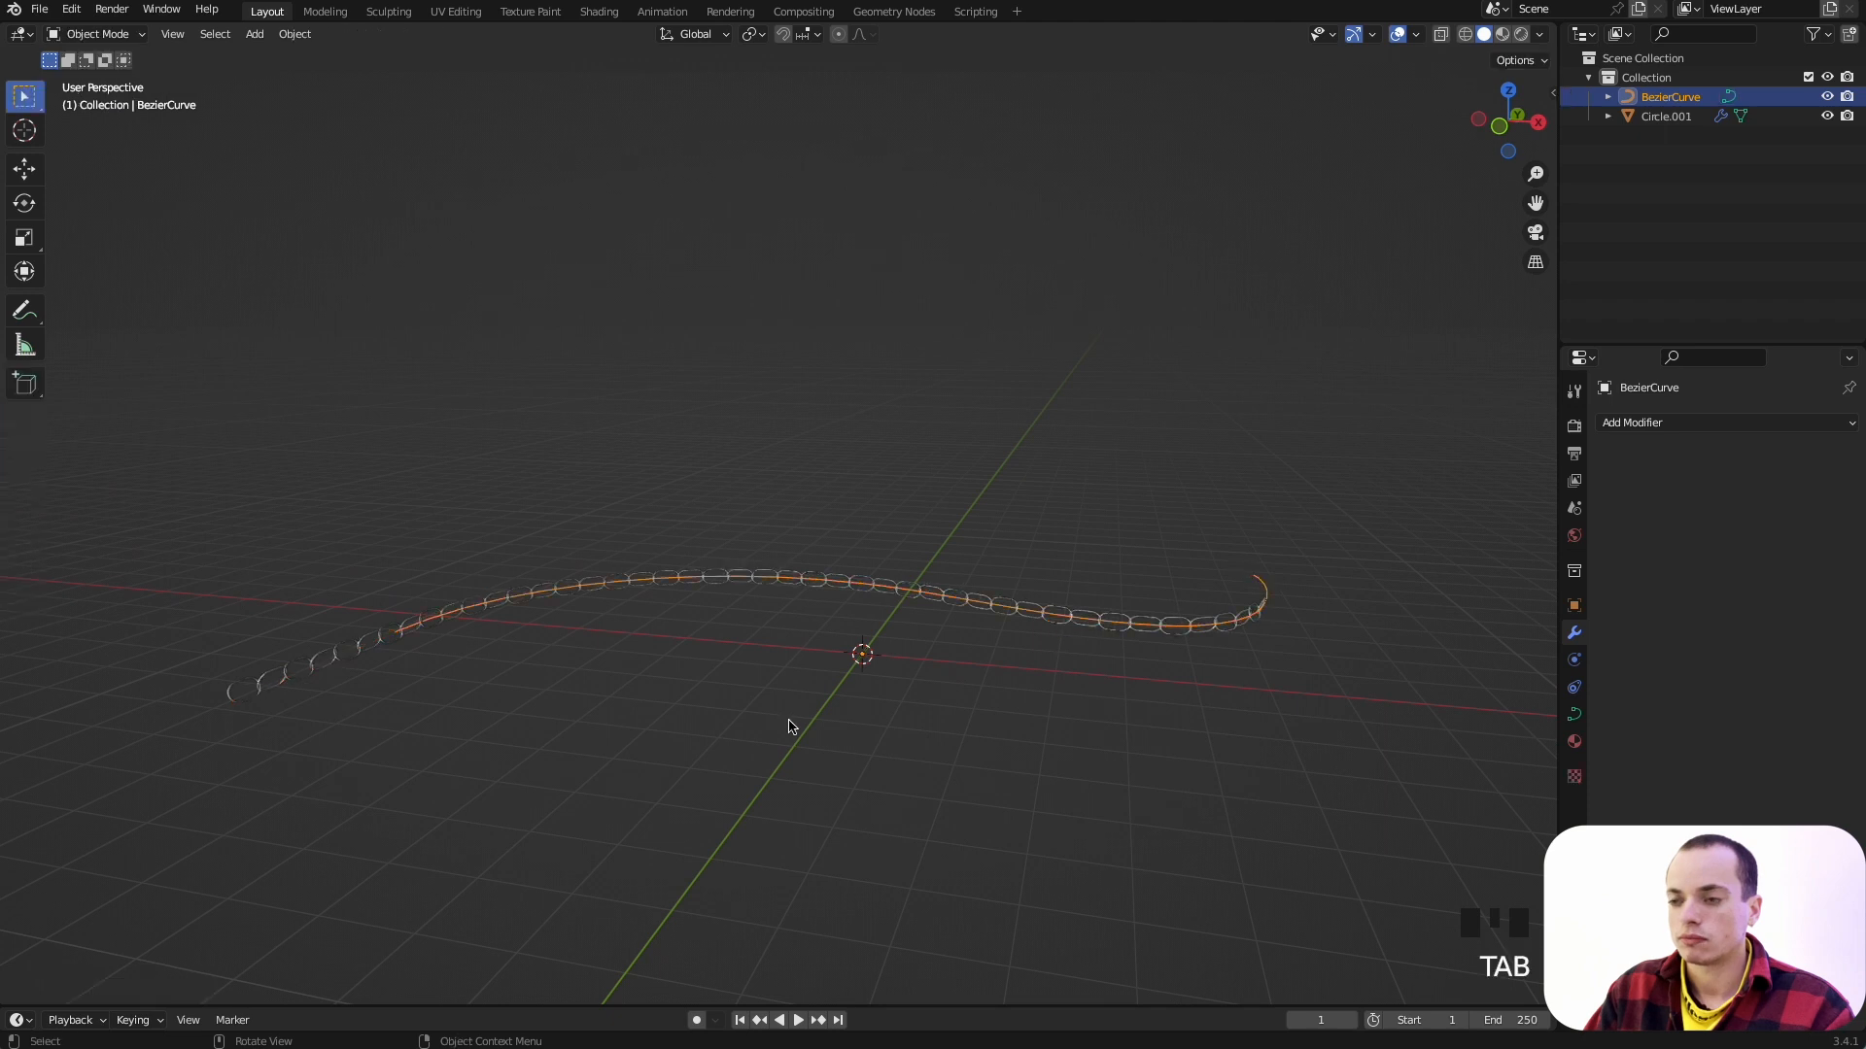
# Step: Rotate the chain object Circle.001 about the global Y axis to roll its links around the curve
pyautogui.click(1033, 618)
pyautogui.keyDown('super'); pyautogui.scroll(5, 1026, 612); pyautogui.keyUp('super')
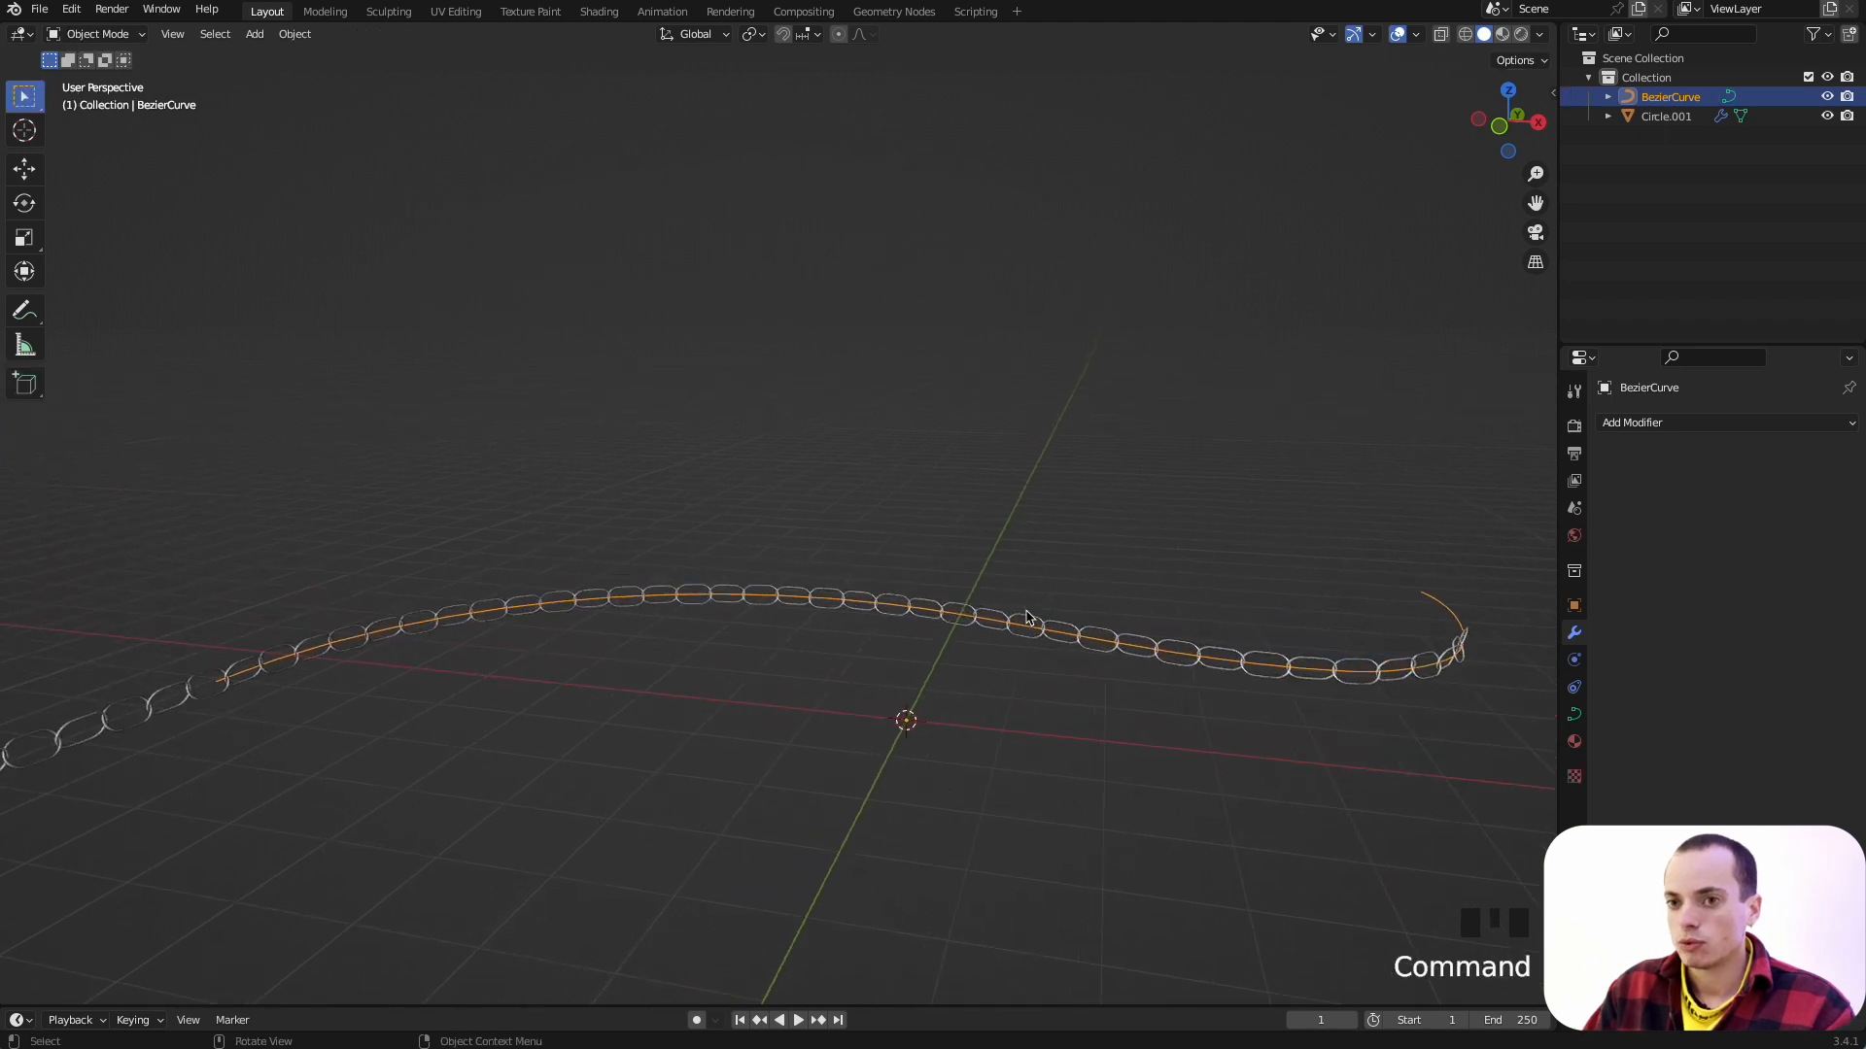
pyautogui.click(1668, 118)
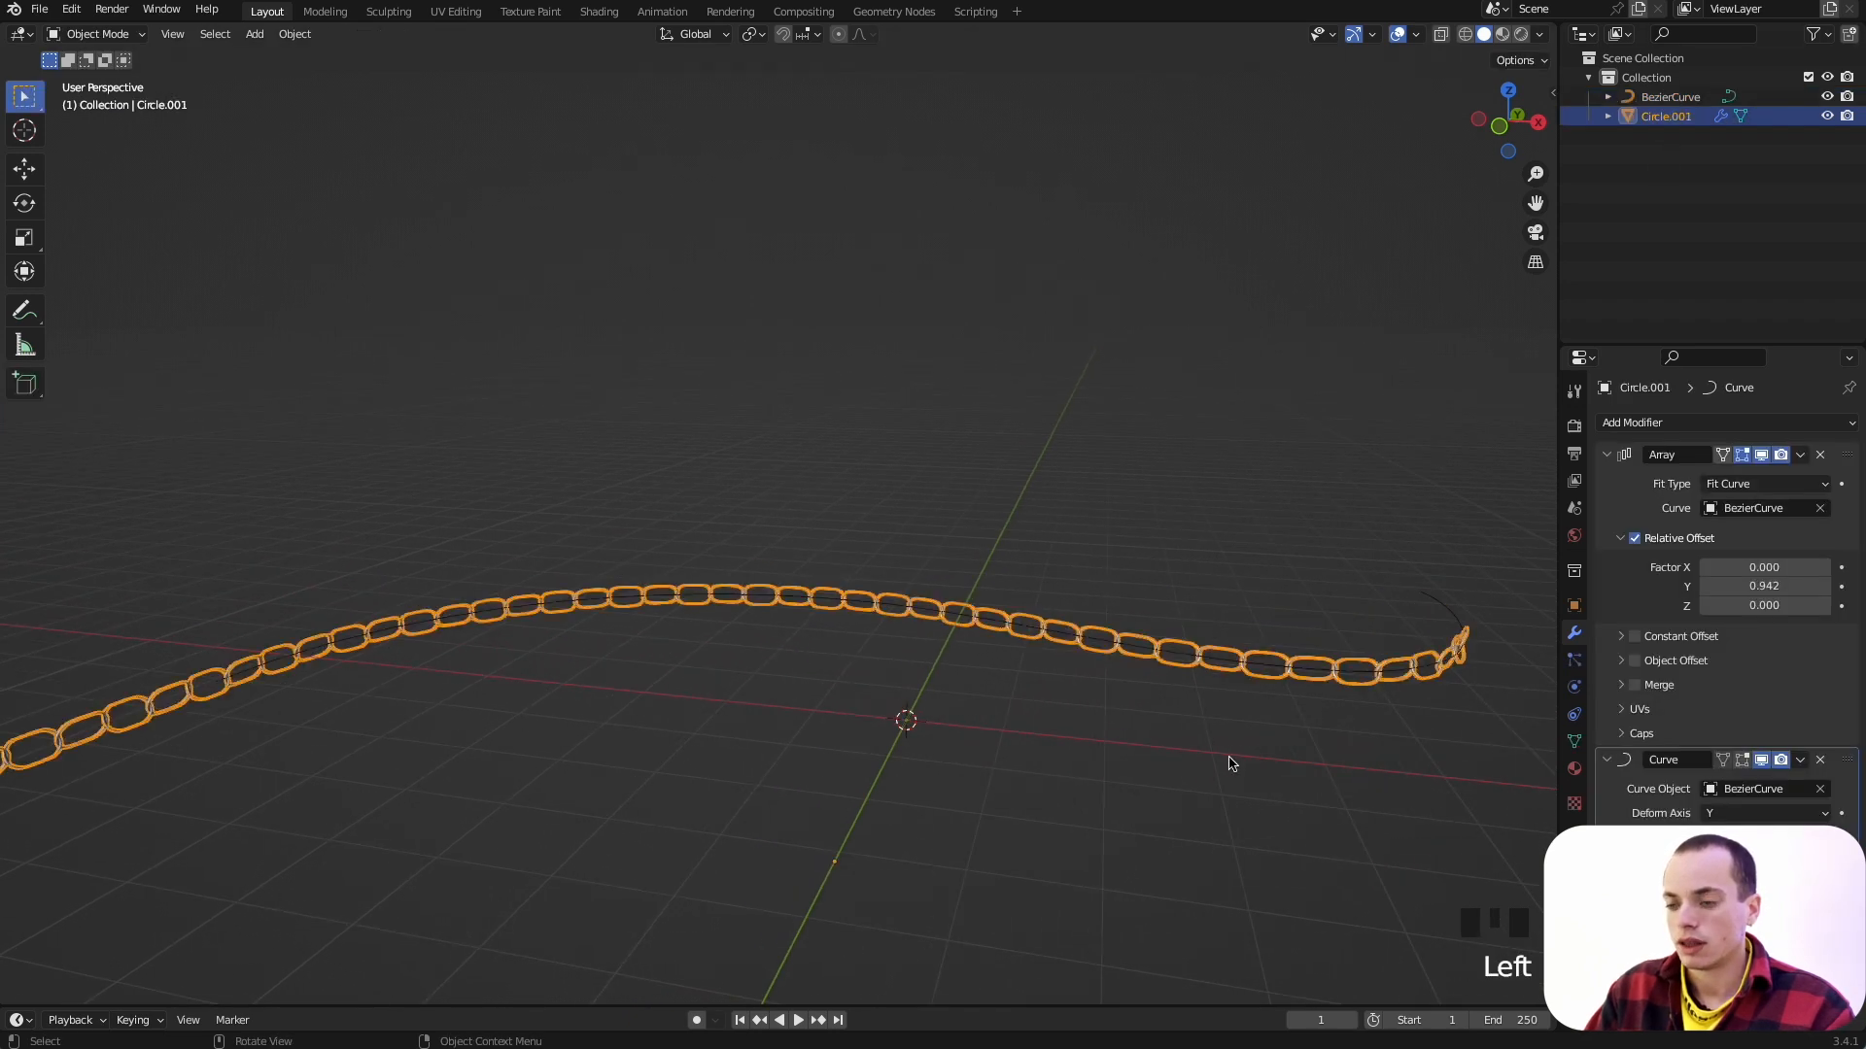
pyautogui.press('r')
pyautogui.press('Escape')
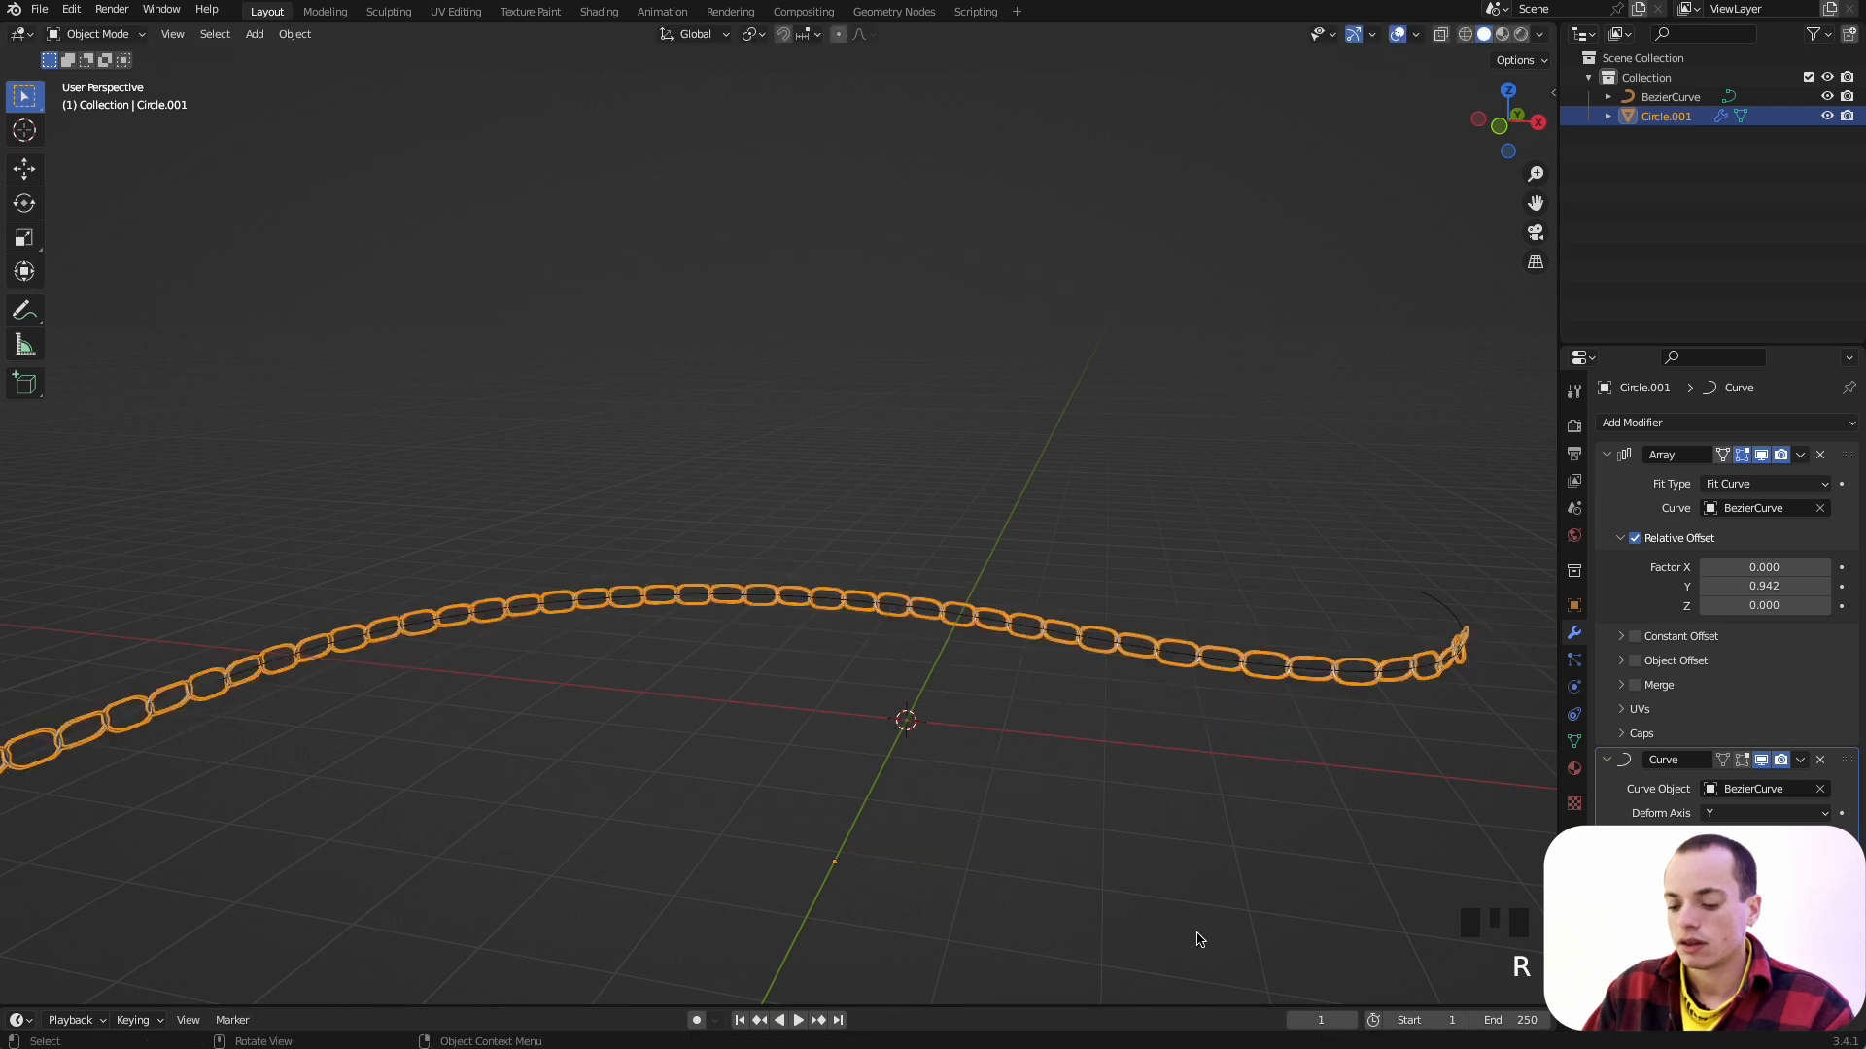
pyautogui.press('r')
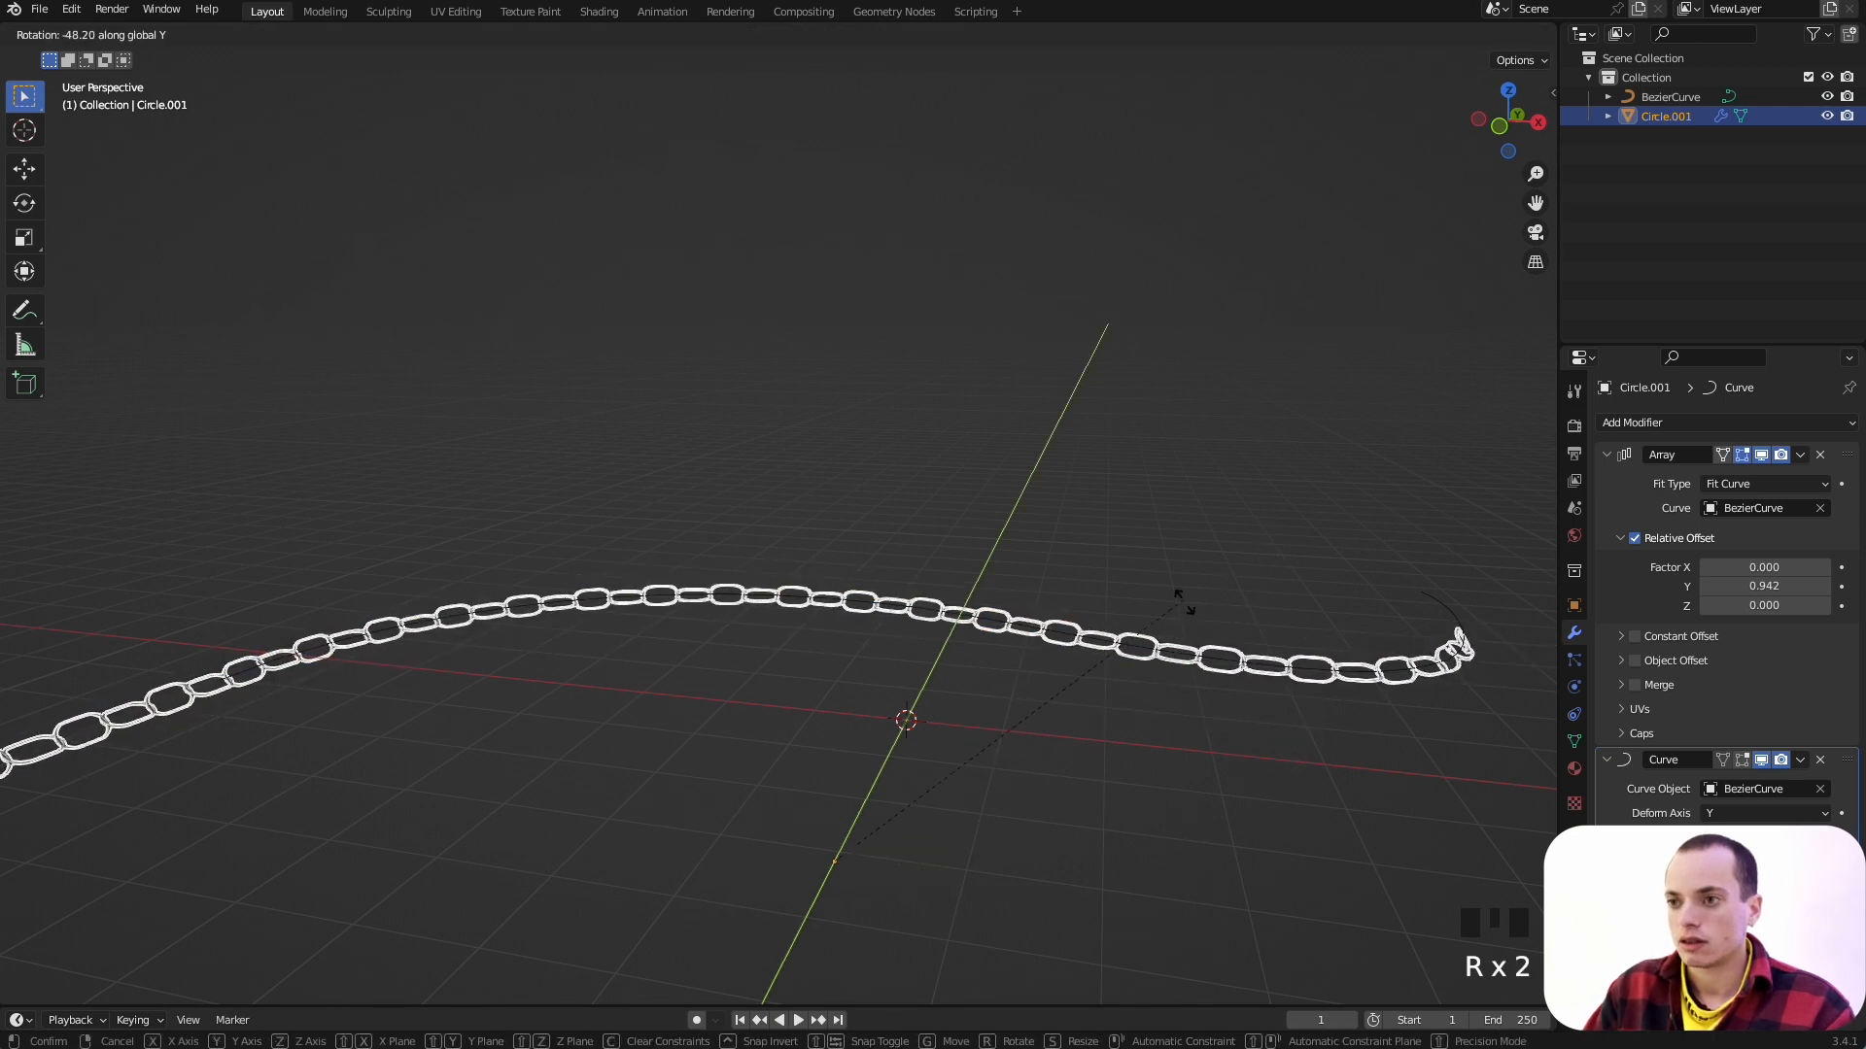
pyautogui.click(1194, 448)
# Step: Examine the rotated chain's links up close and along the whole curve, selecting the Bezier curve and the chain in turn
pyautogui.moveTo(1195, 448); pyautogui.dragTo(1008, 622, button='middle')
pyautogui.click(1009, 621)
pyautogui.click(1236, 260)
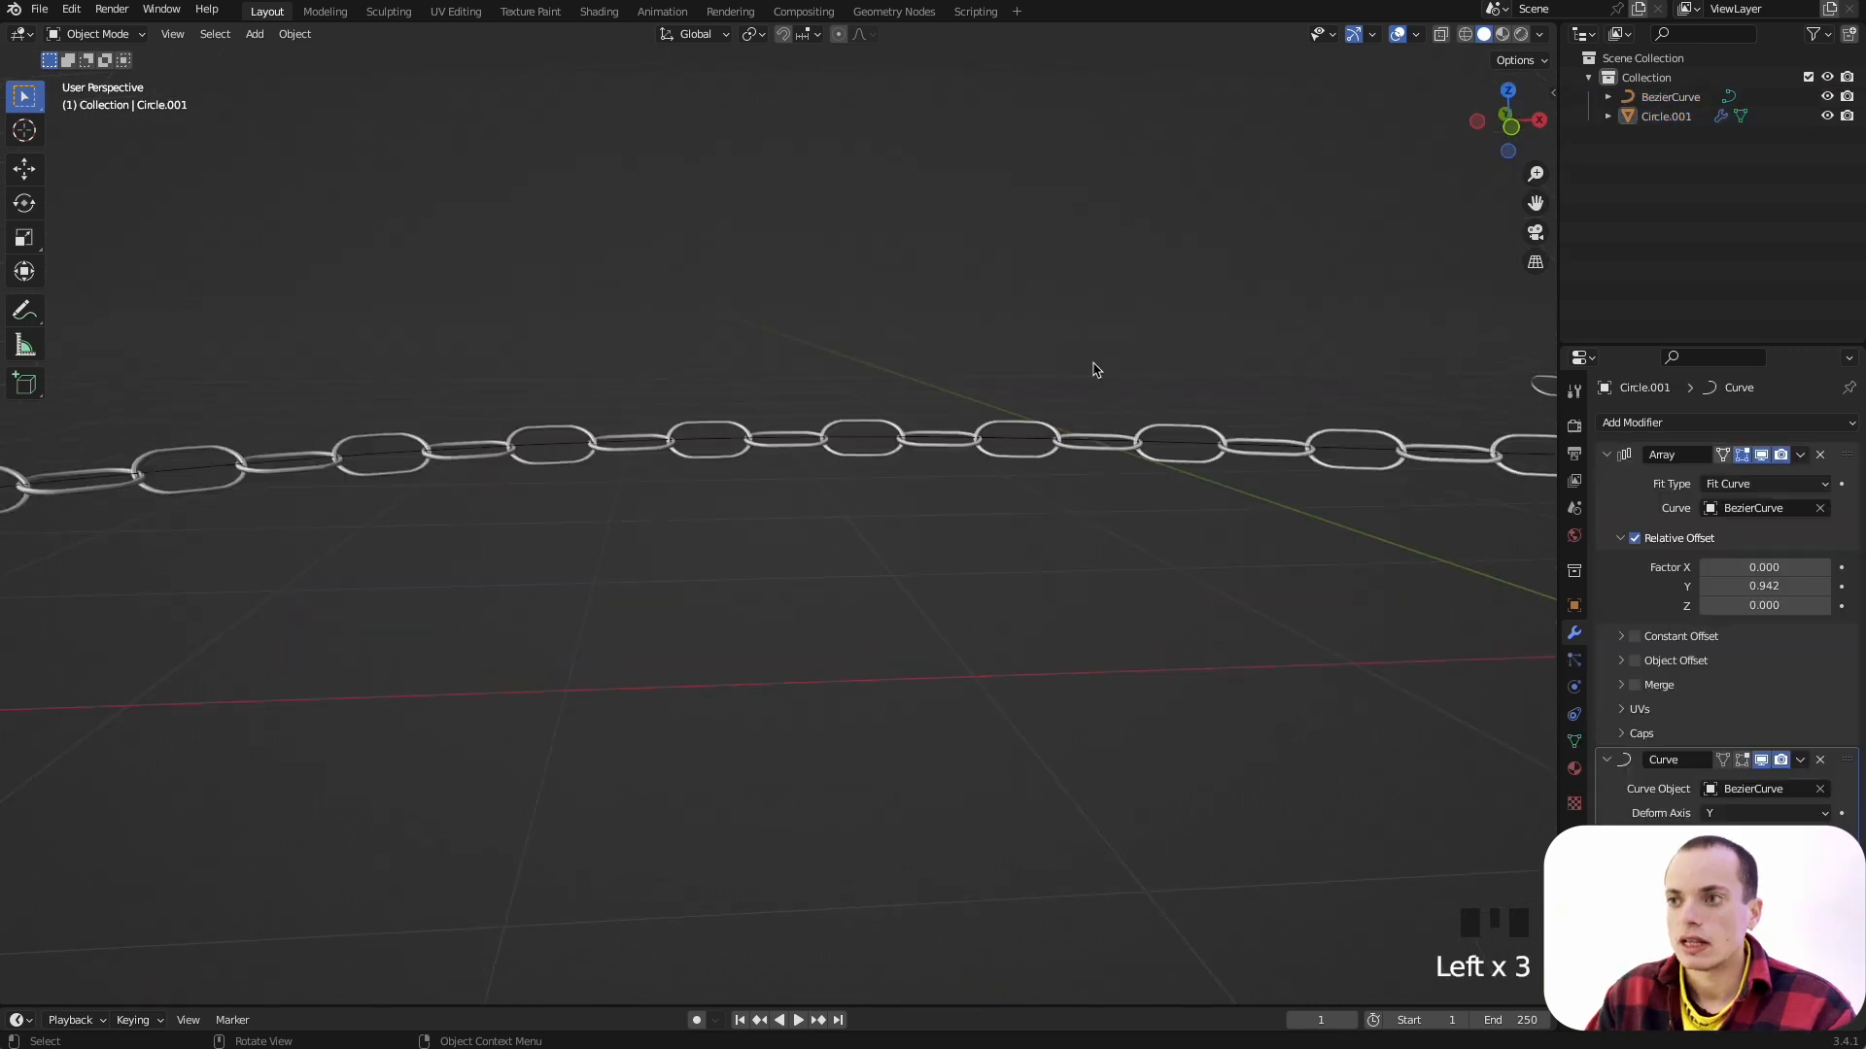
pyautogui.click(1016, 462)
pyautogui.keyDown('ctrl'); pyautogui.scroll(-4, 1015, 462); pyautogui.keyUp('ctrl')
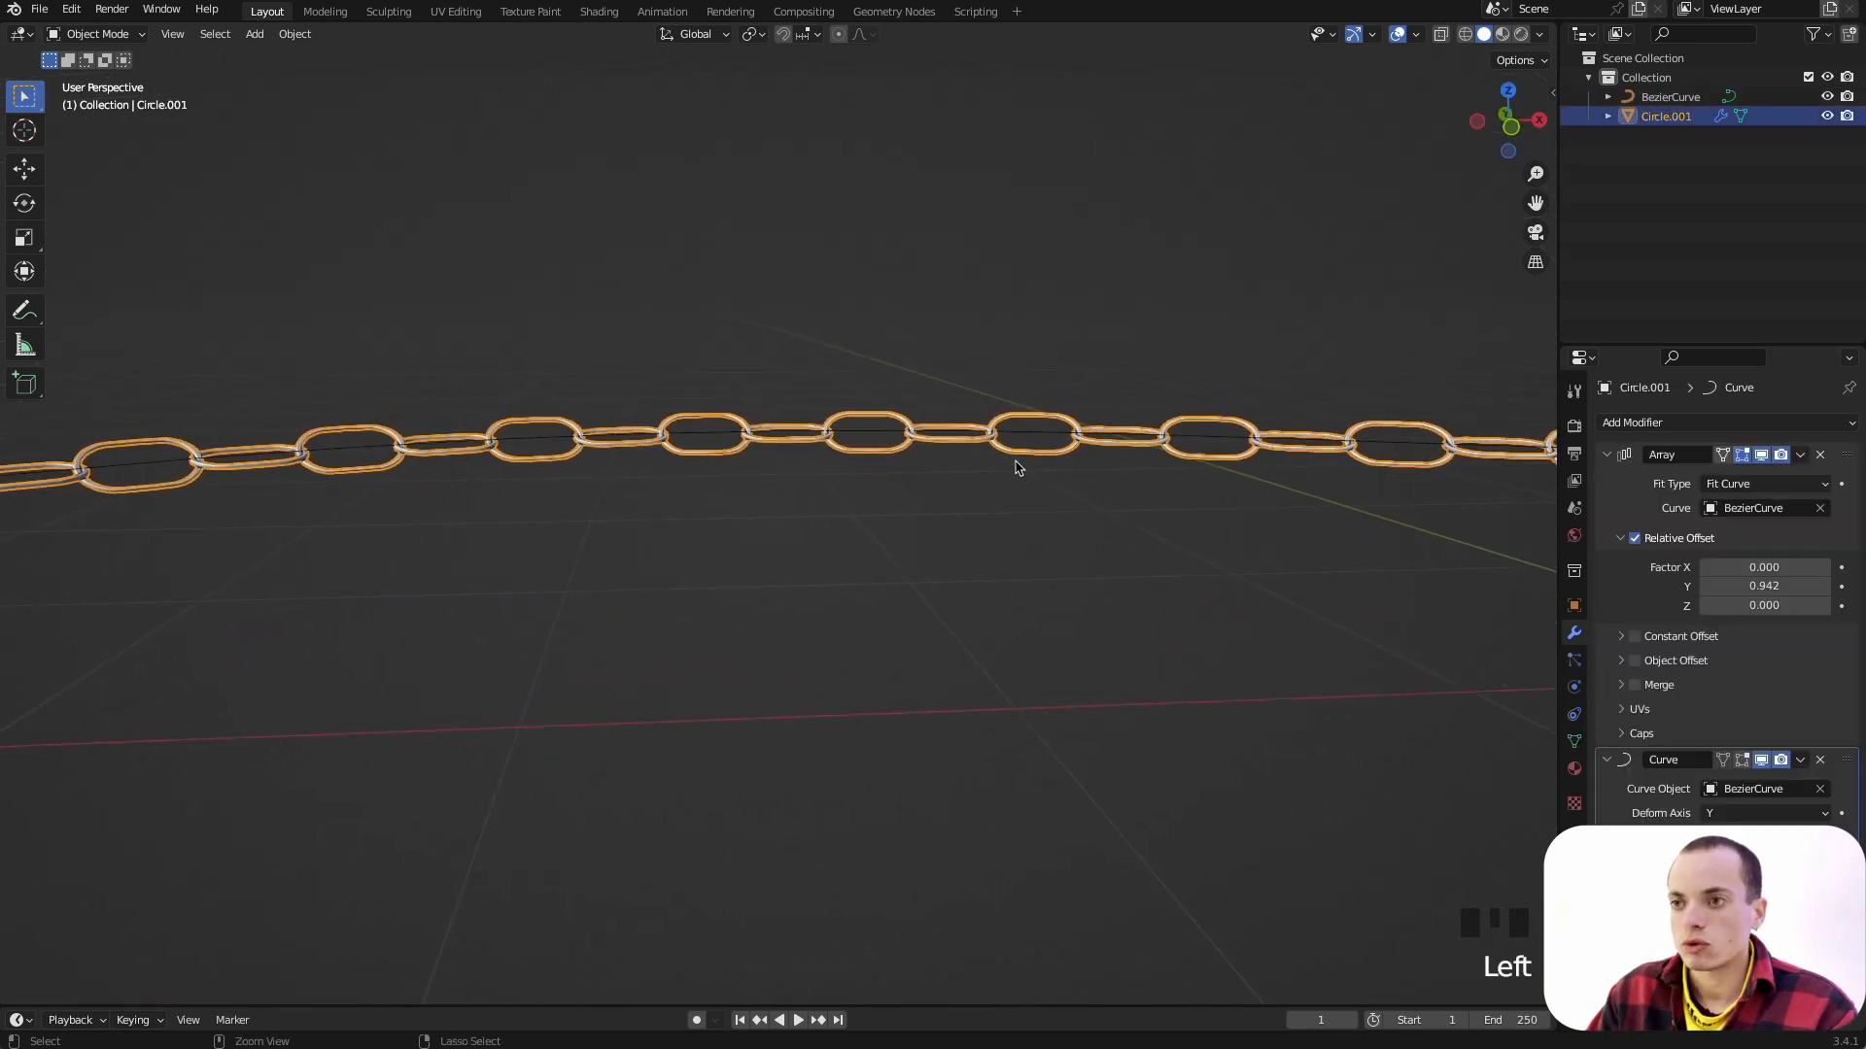
pyautogui.keyDown('ctrl'); pyautogui.scroll(-3, 1015, 468); pyautogui.keyUp('ctrl')
pyautogui.hscroll(-5, 750, 540)
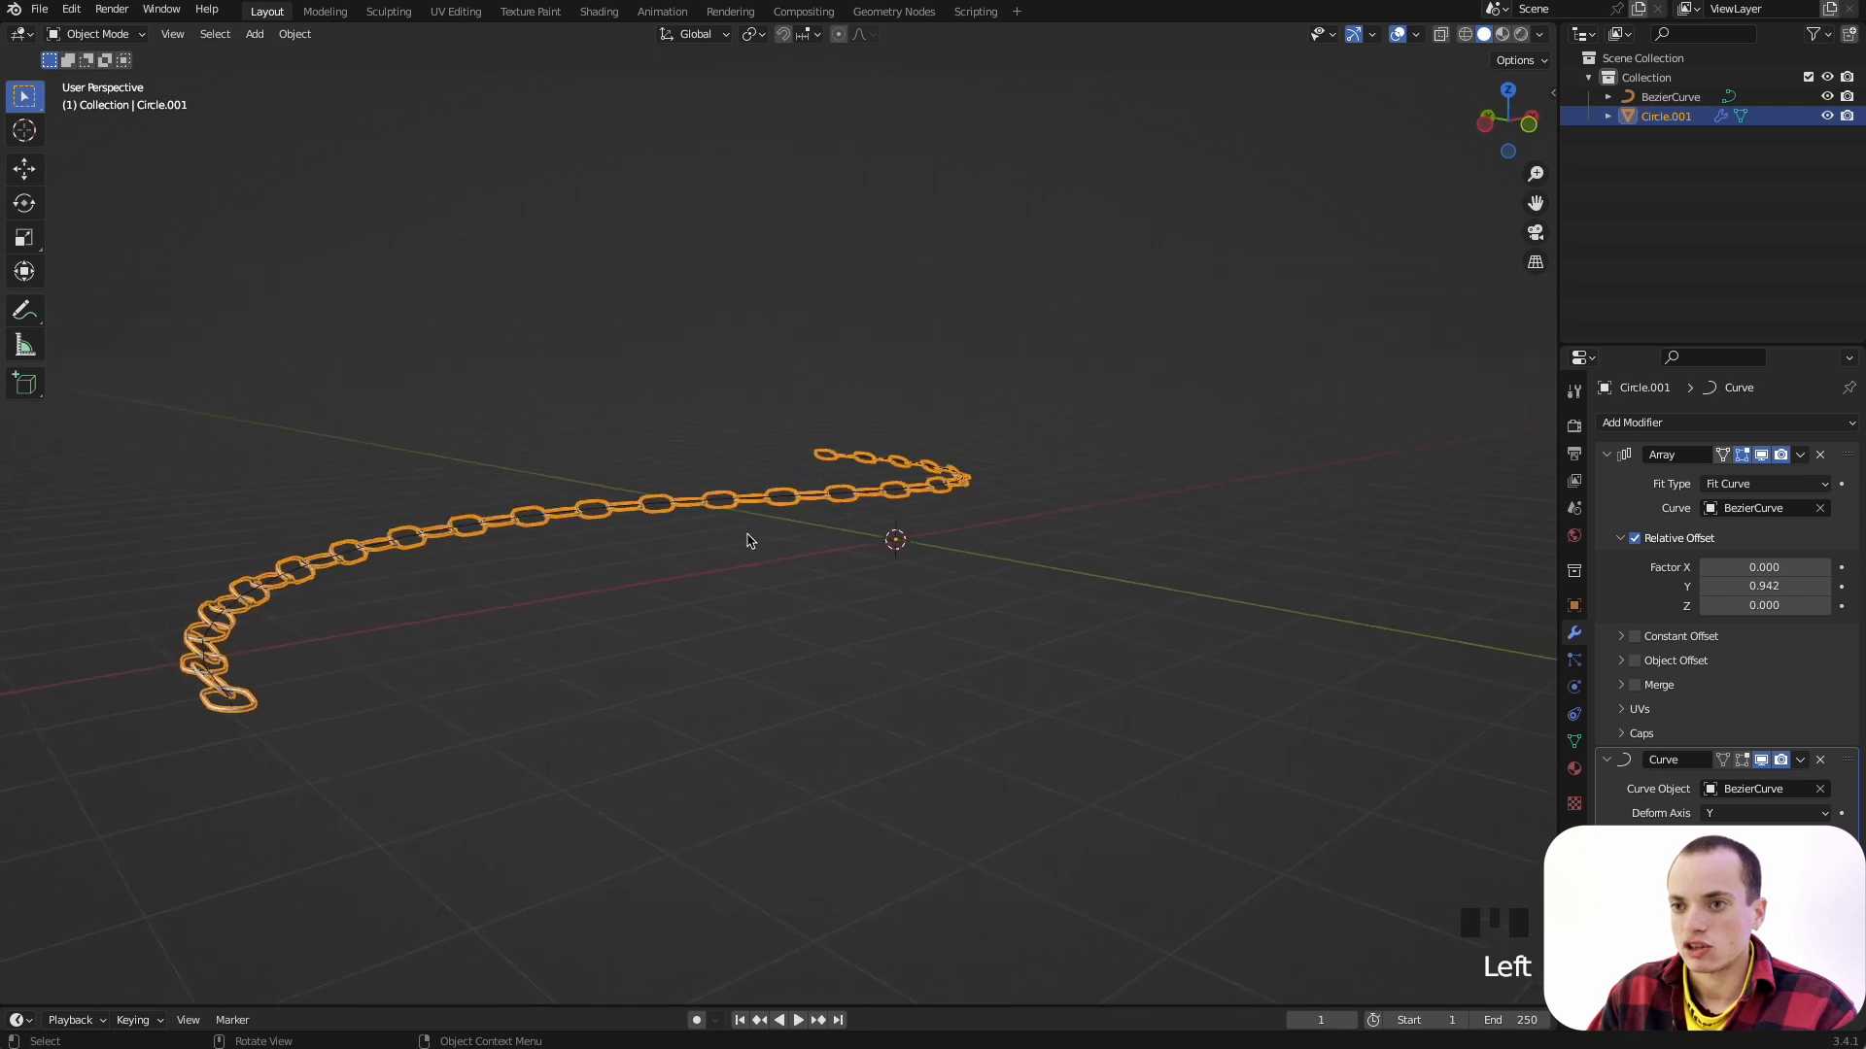
pyautogui.hscroll(3, 749, 540)
pyautogui.keyDown('super'); pyautogui.scroll(2, 749, 540); pyautogui.keyUp('super')
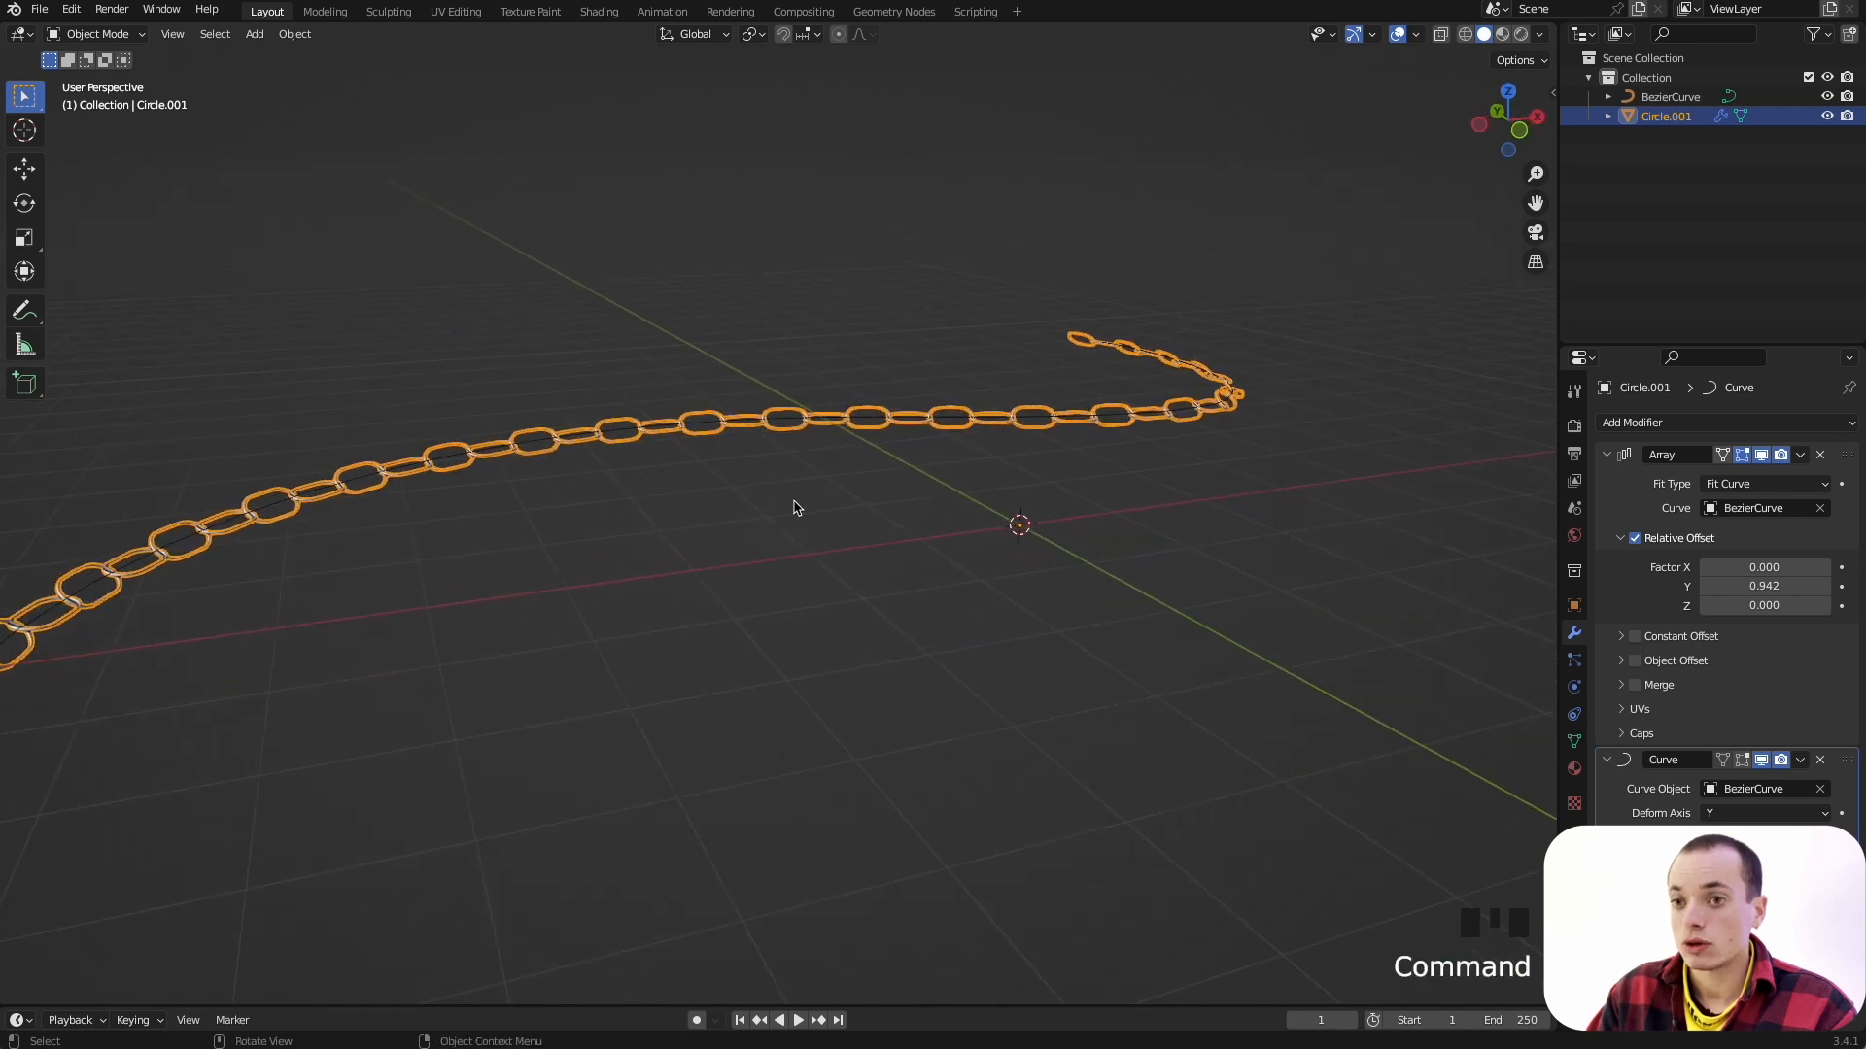
pyautogui.click(871, 437)
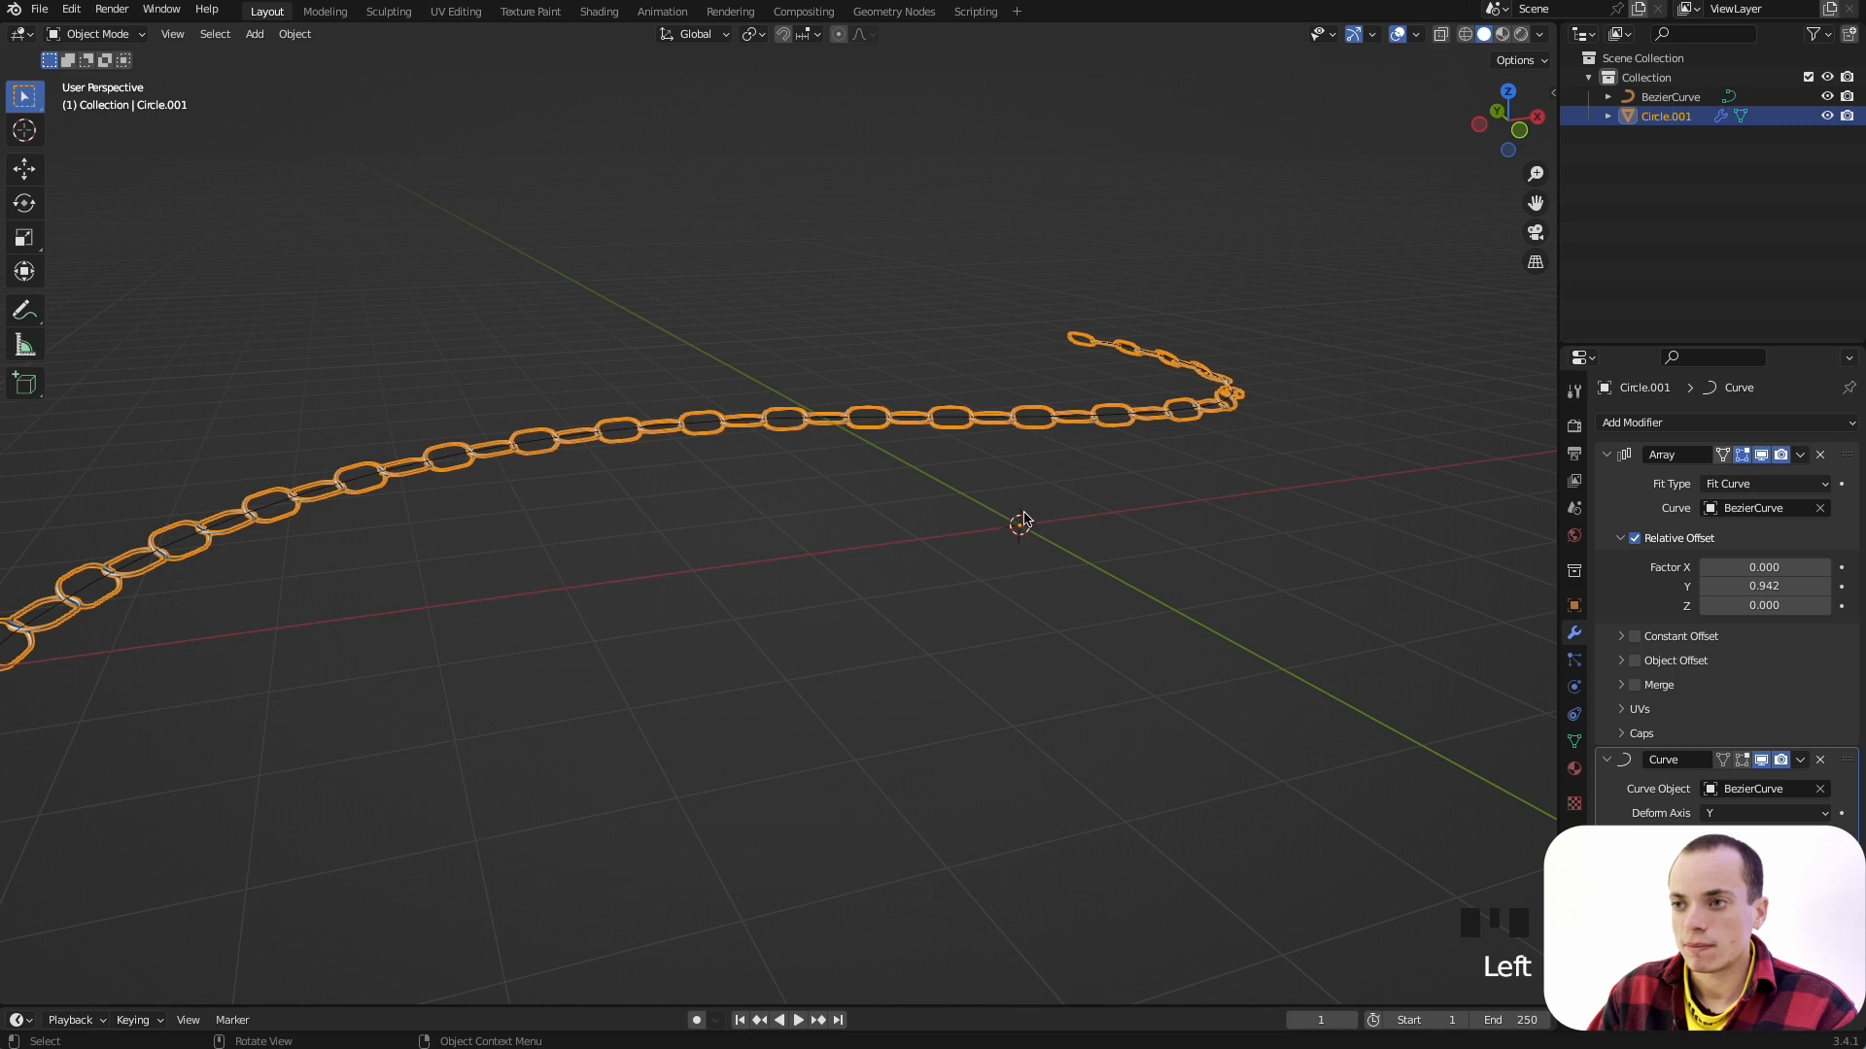
pyautogui.click(1676, 97)
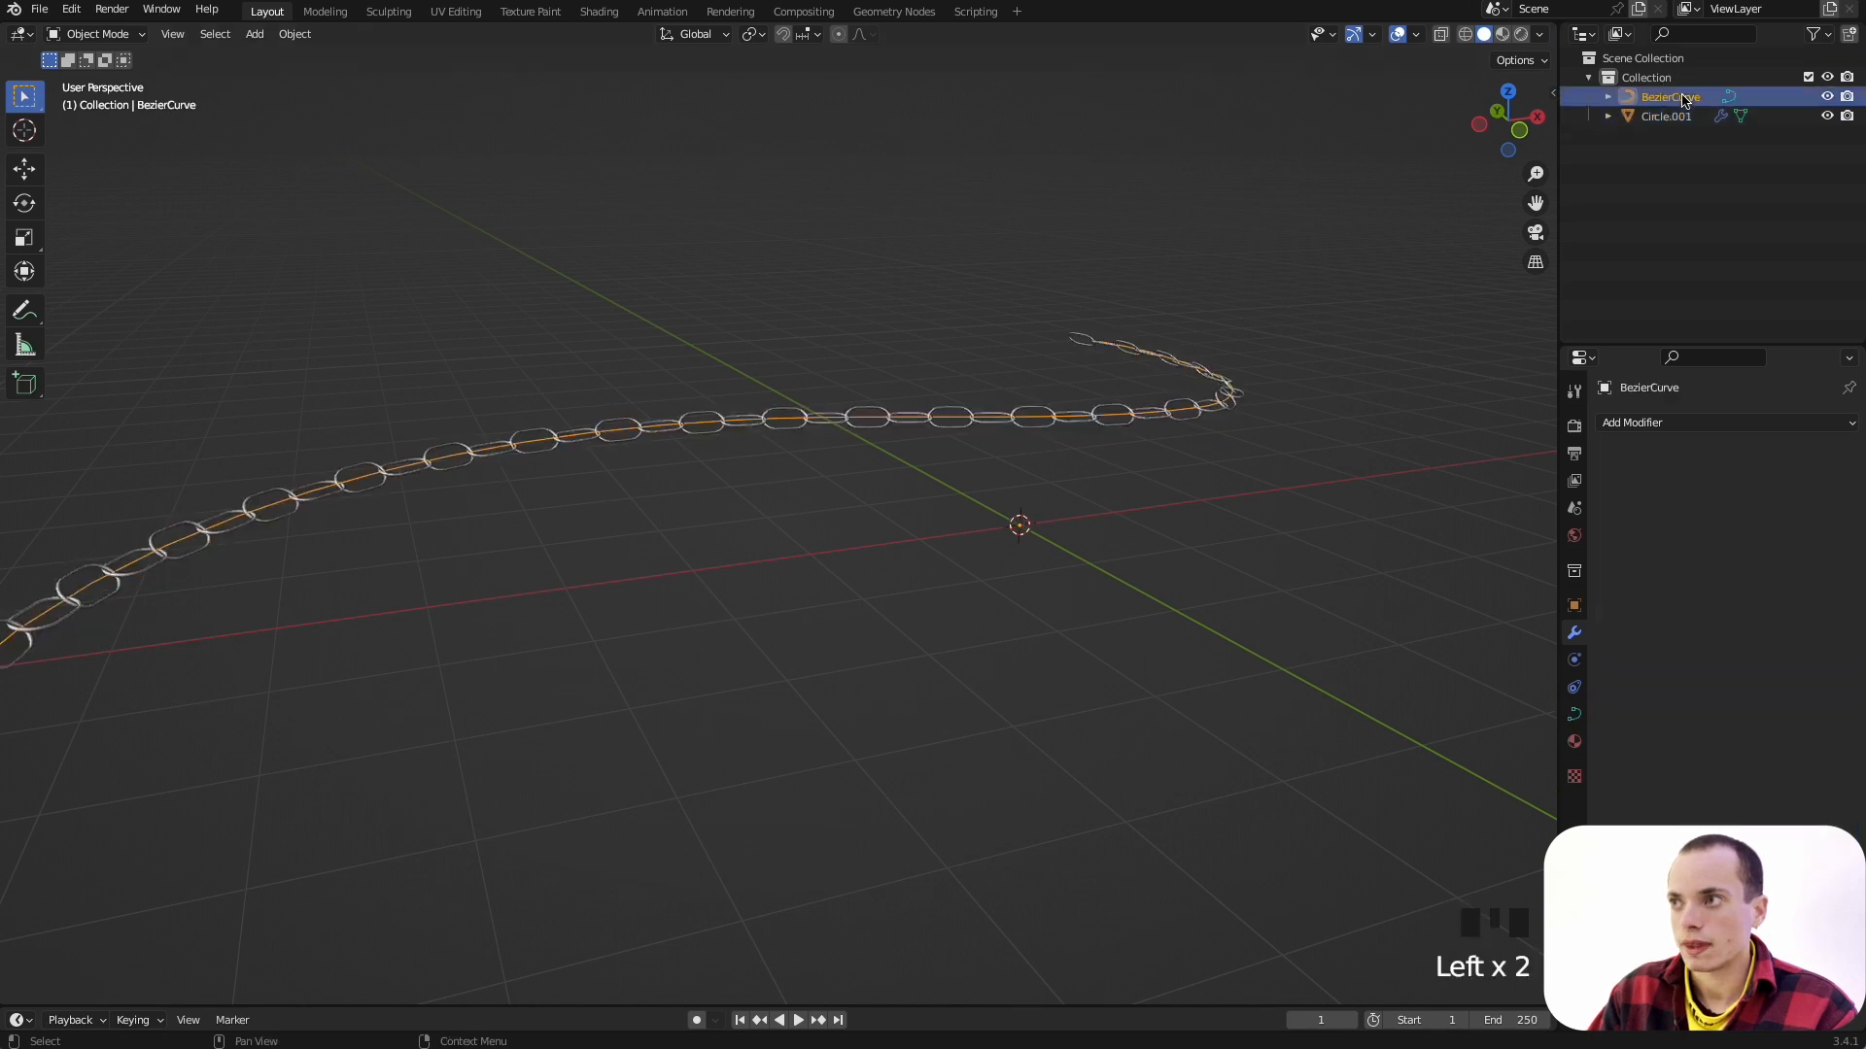
pyautogui.click(1673, 118)
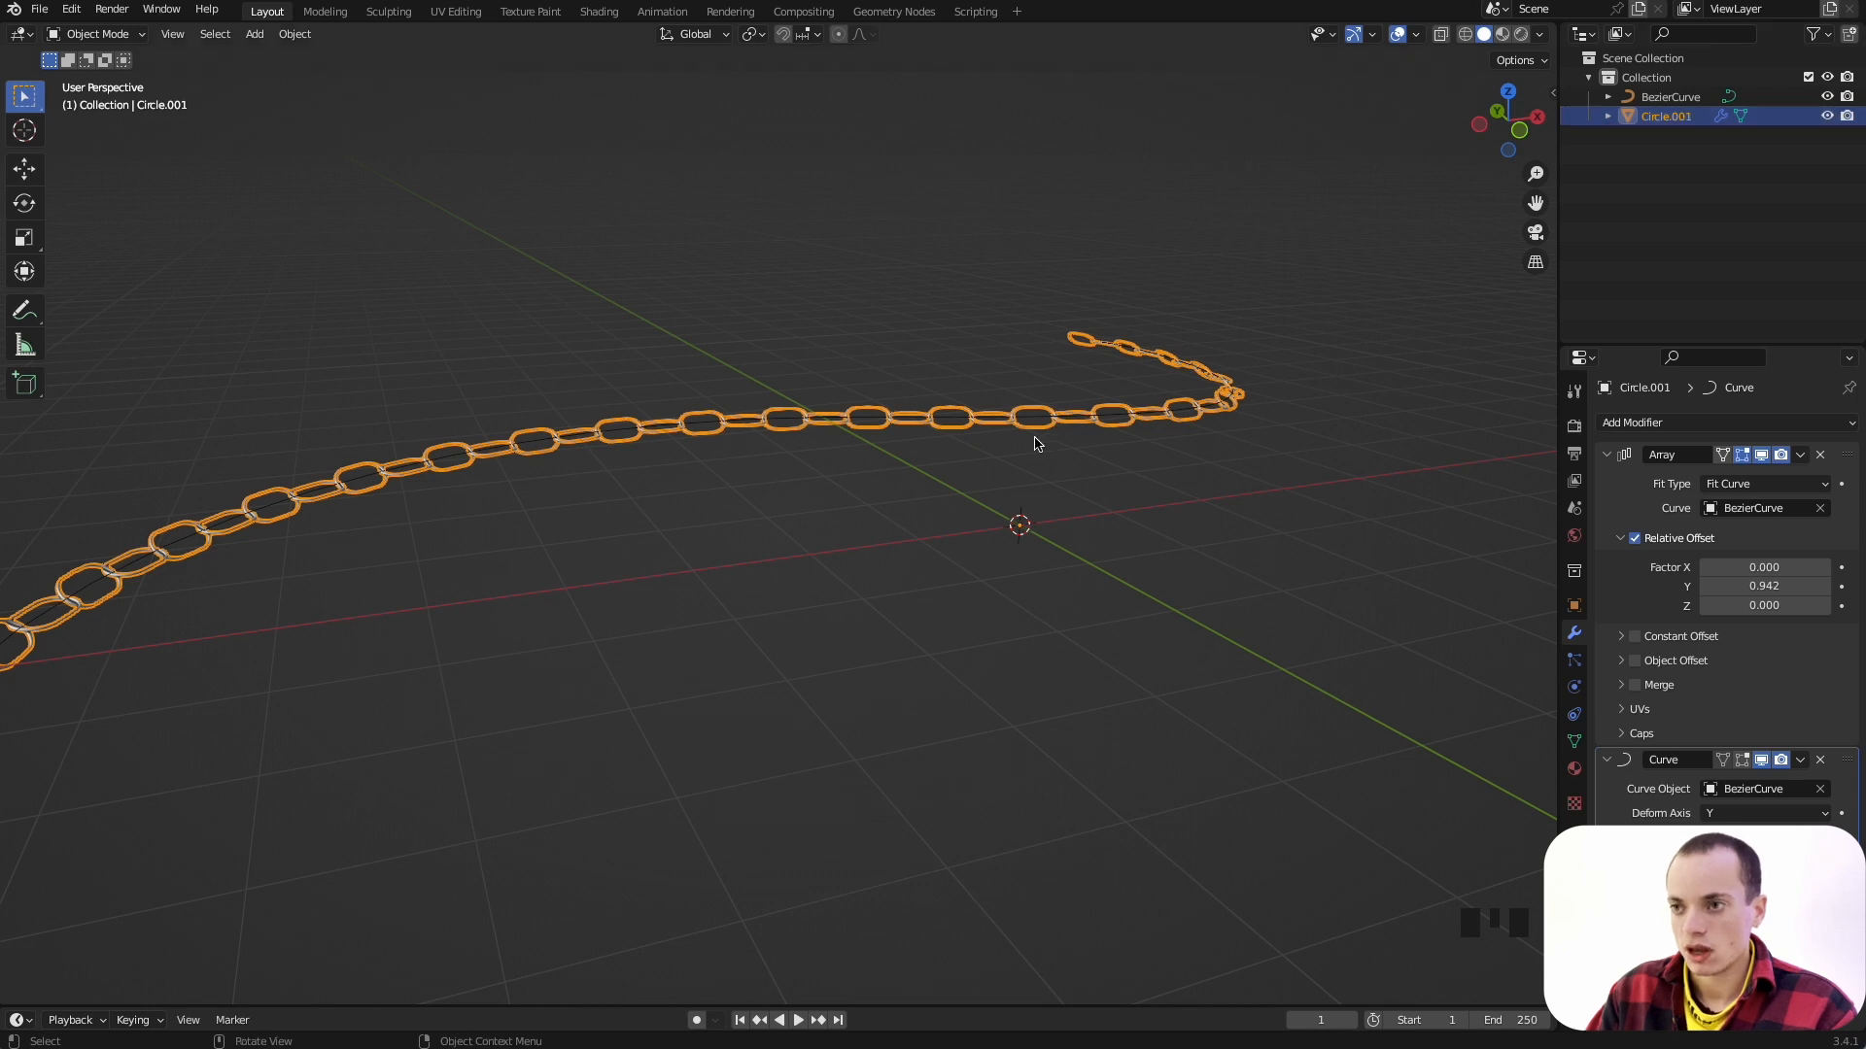
# Step: Try moving the Bezier curve on its own, away from the chain, to test how the links follow
pyautogui.click(1673, 98)
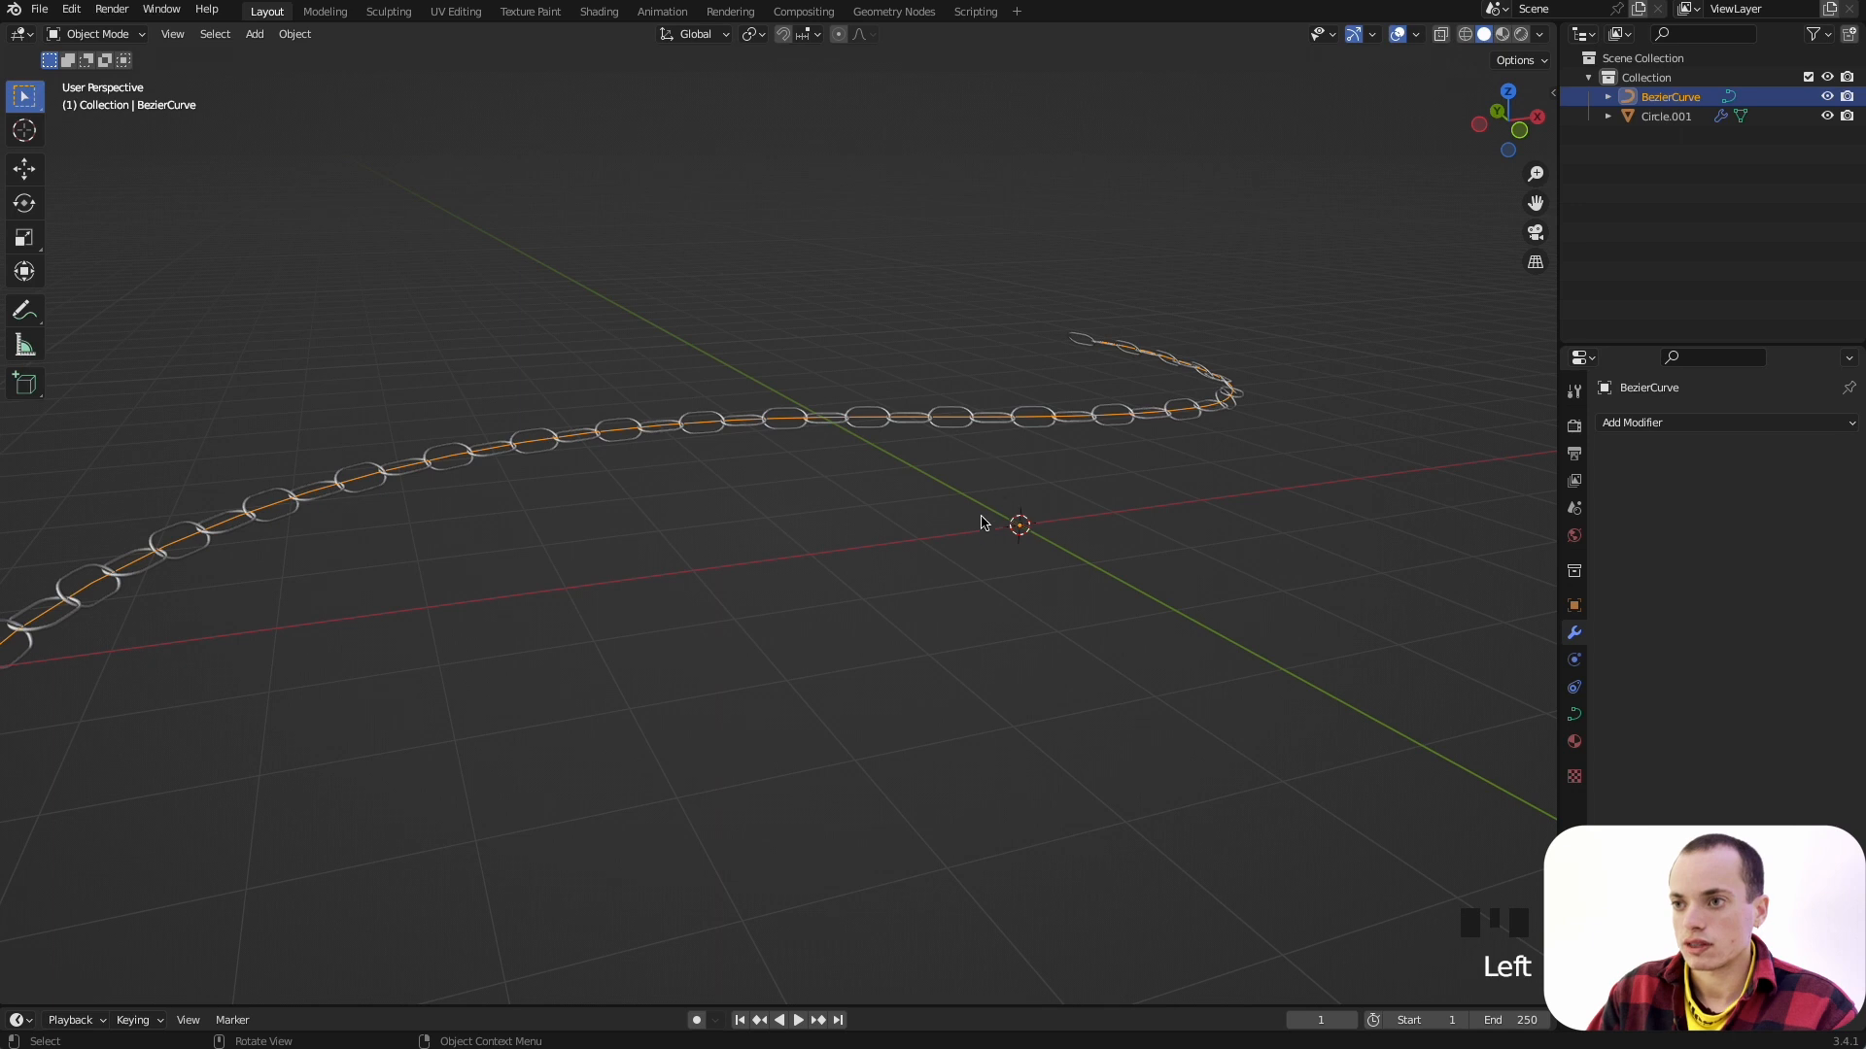
pyautogui.click(1666, 116)
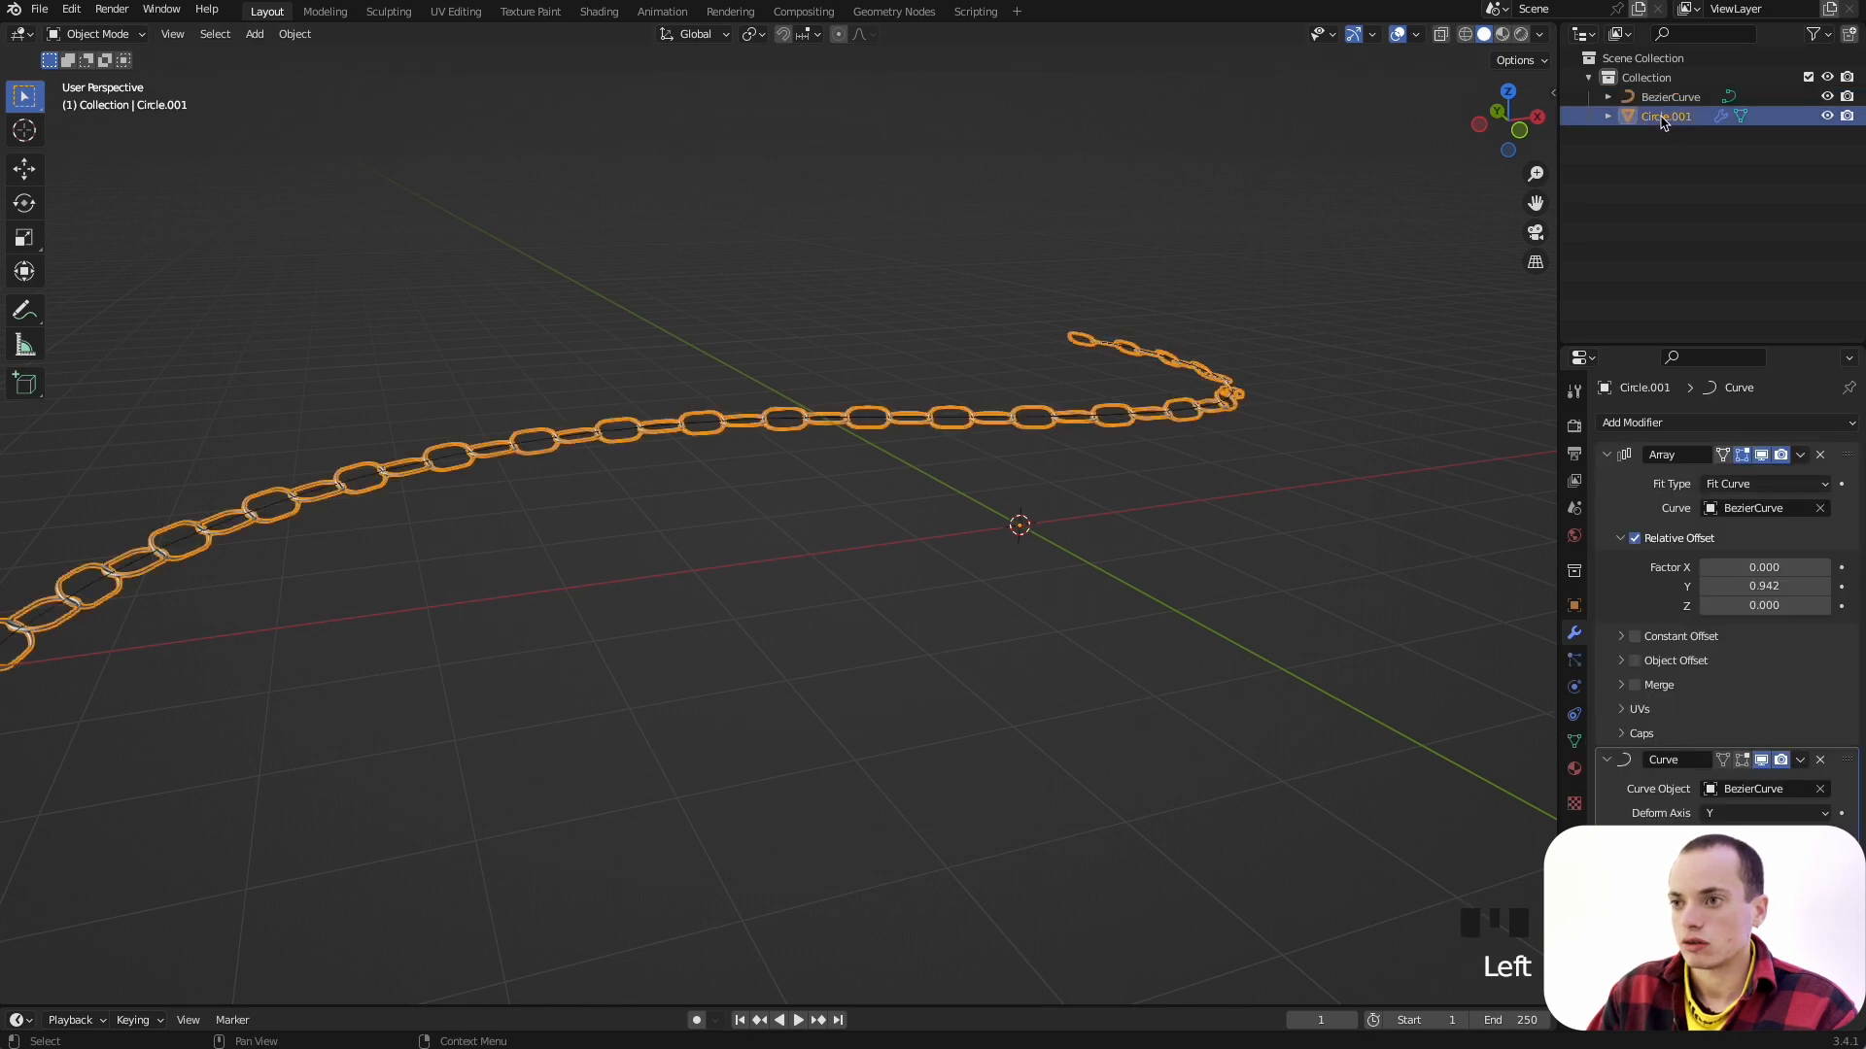
pyautogui.click(1114, 421)
pyautogui.press('g')
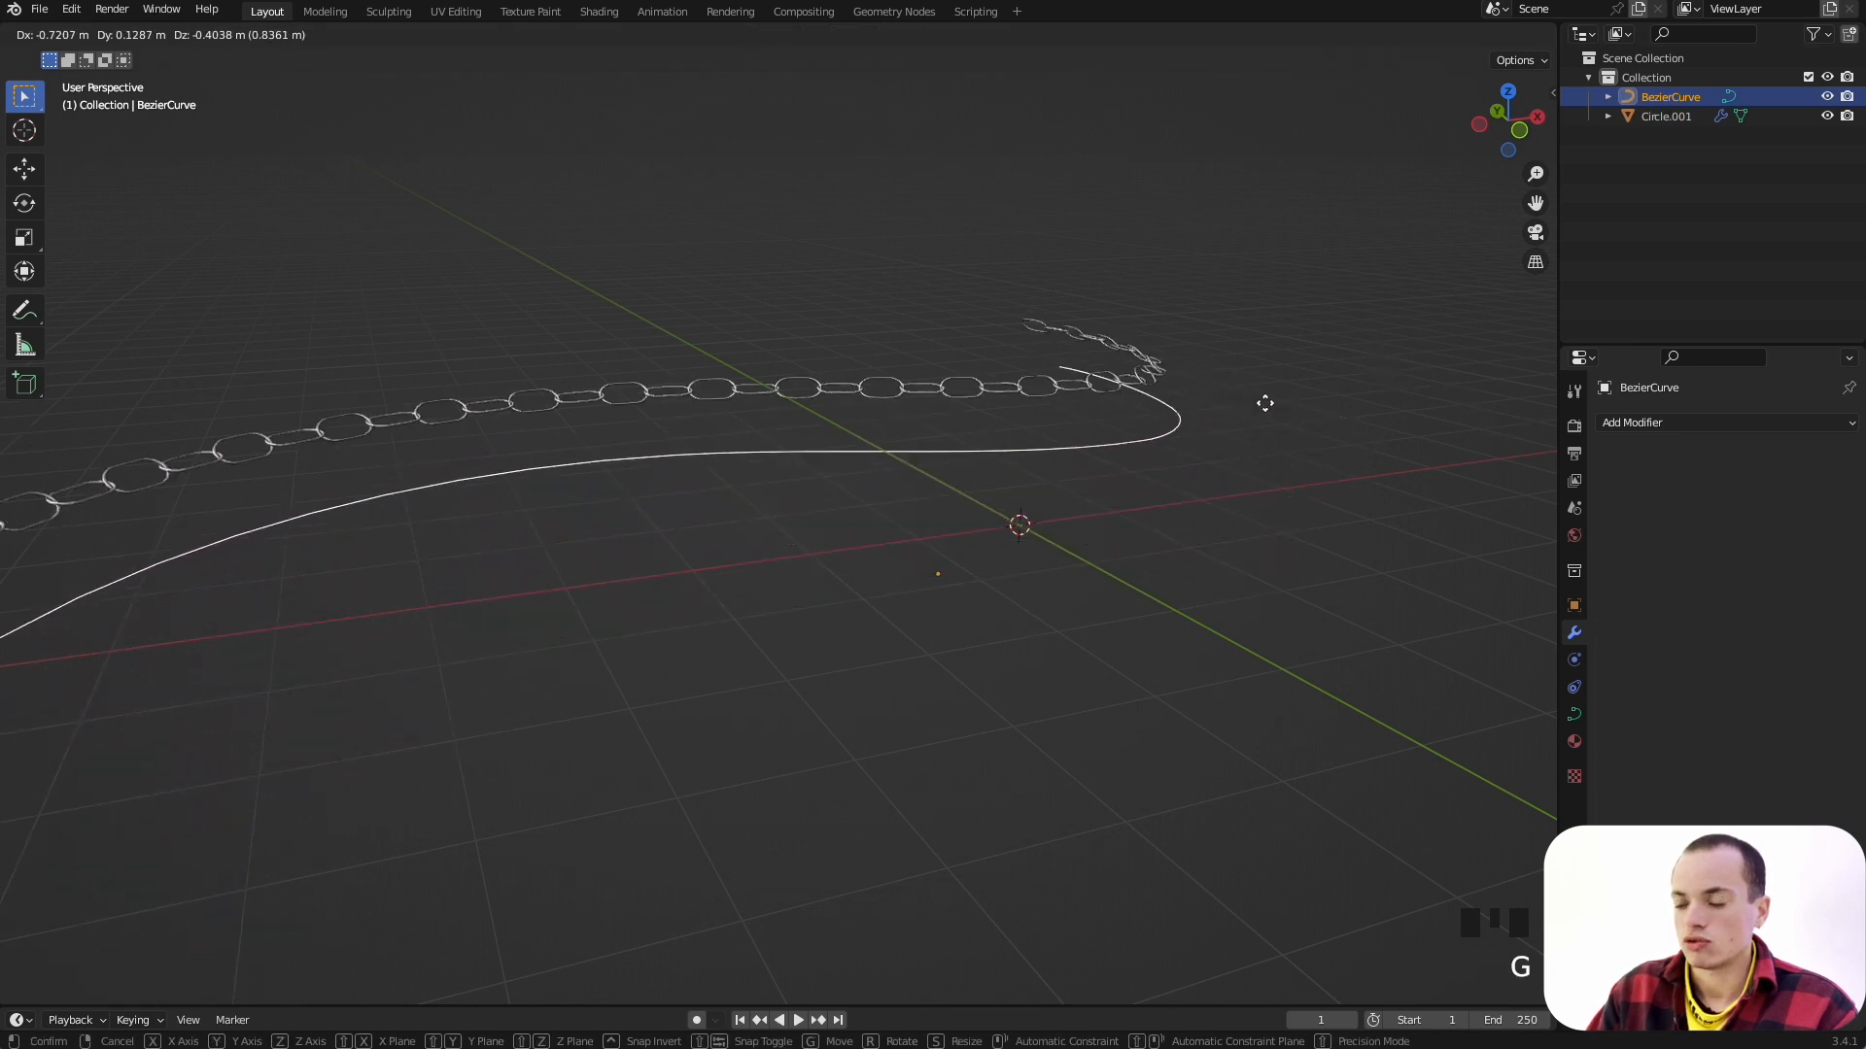
pyautogui.click(114, 412)
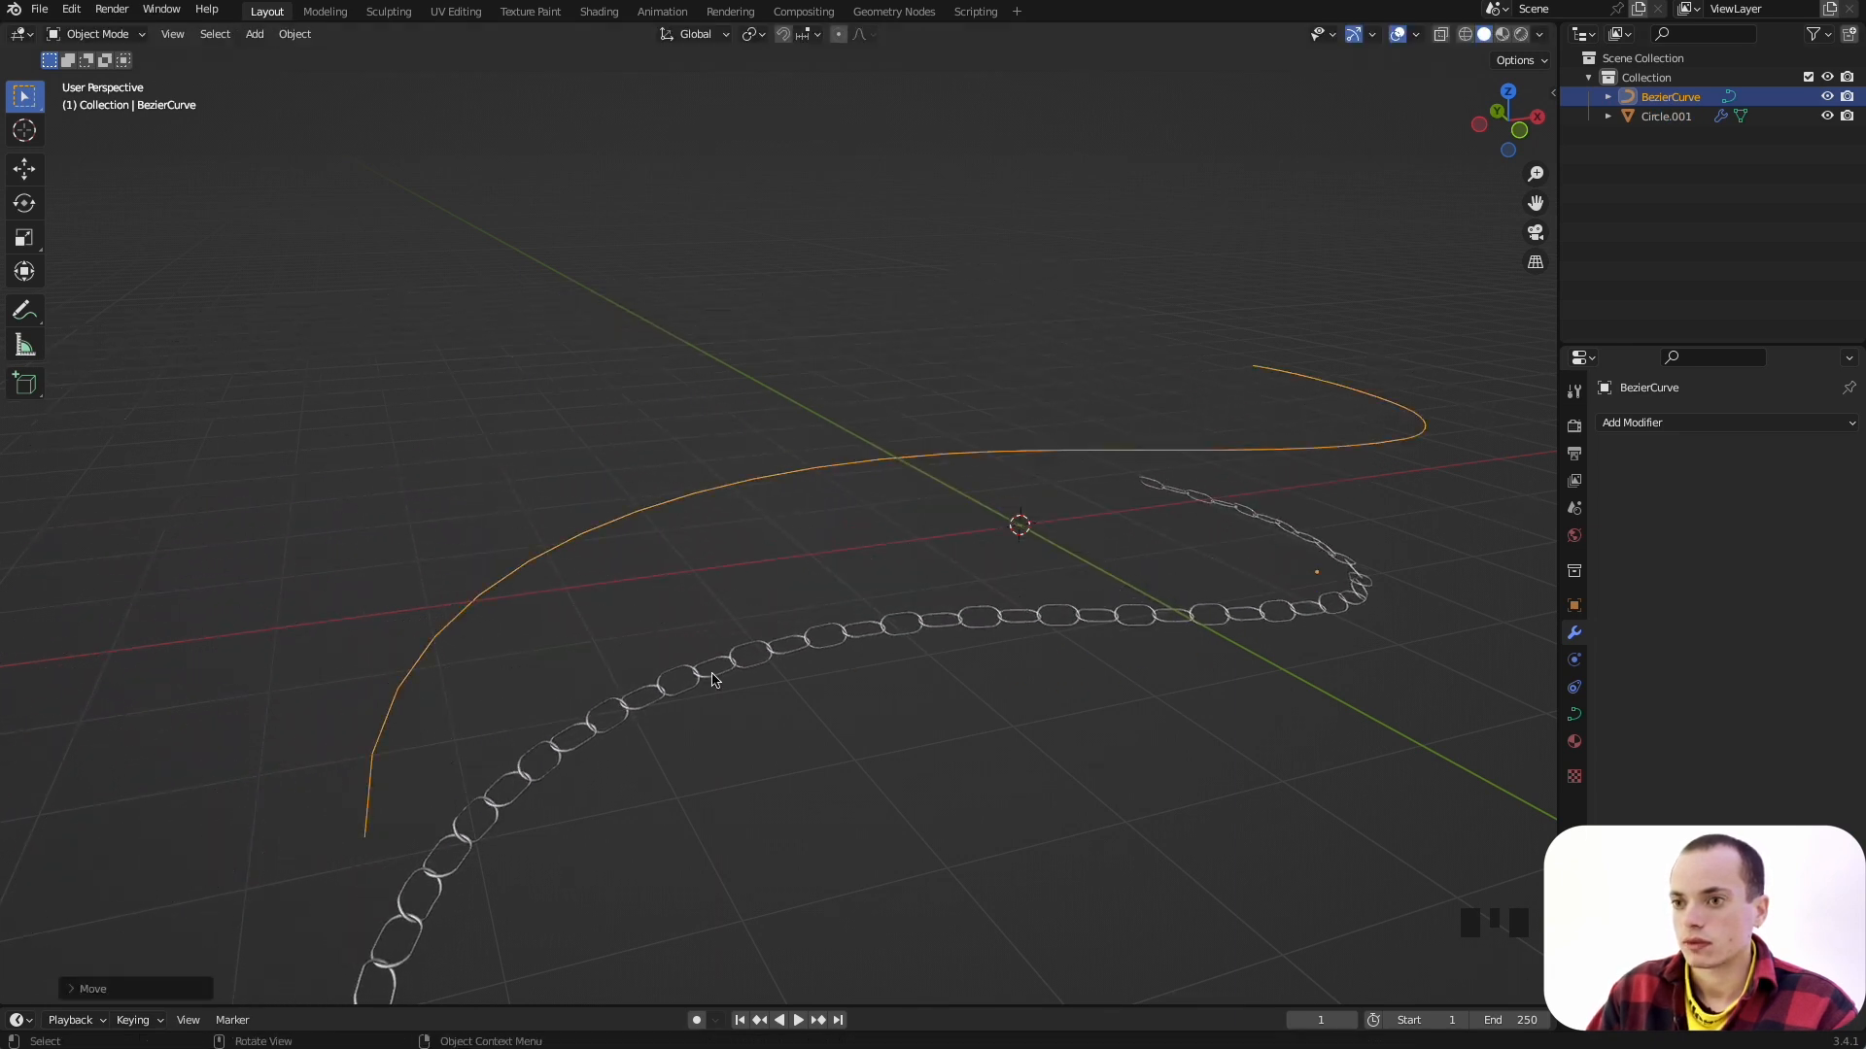
# Step: Try moving the chain object Circle.001 away from the Bezier curve and examine how its links deform
pyautogui.click(754, 656)
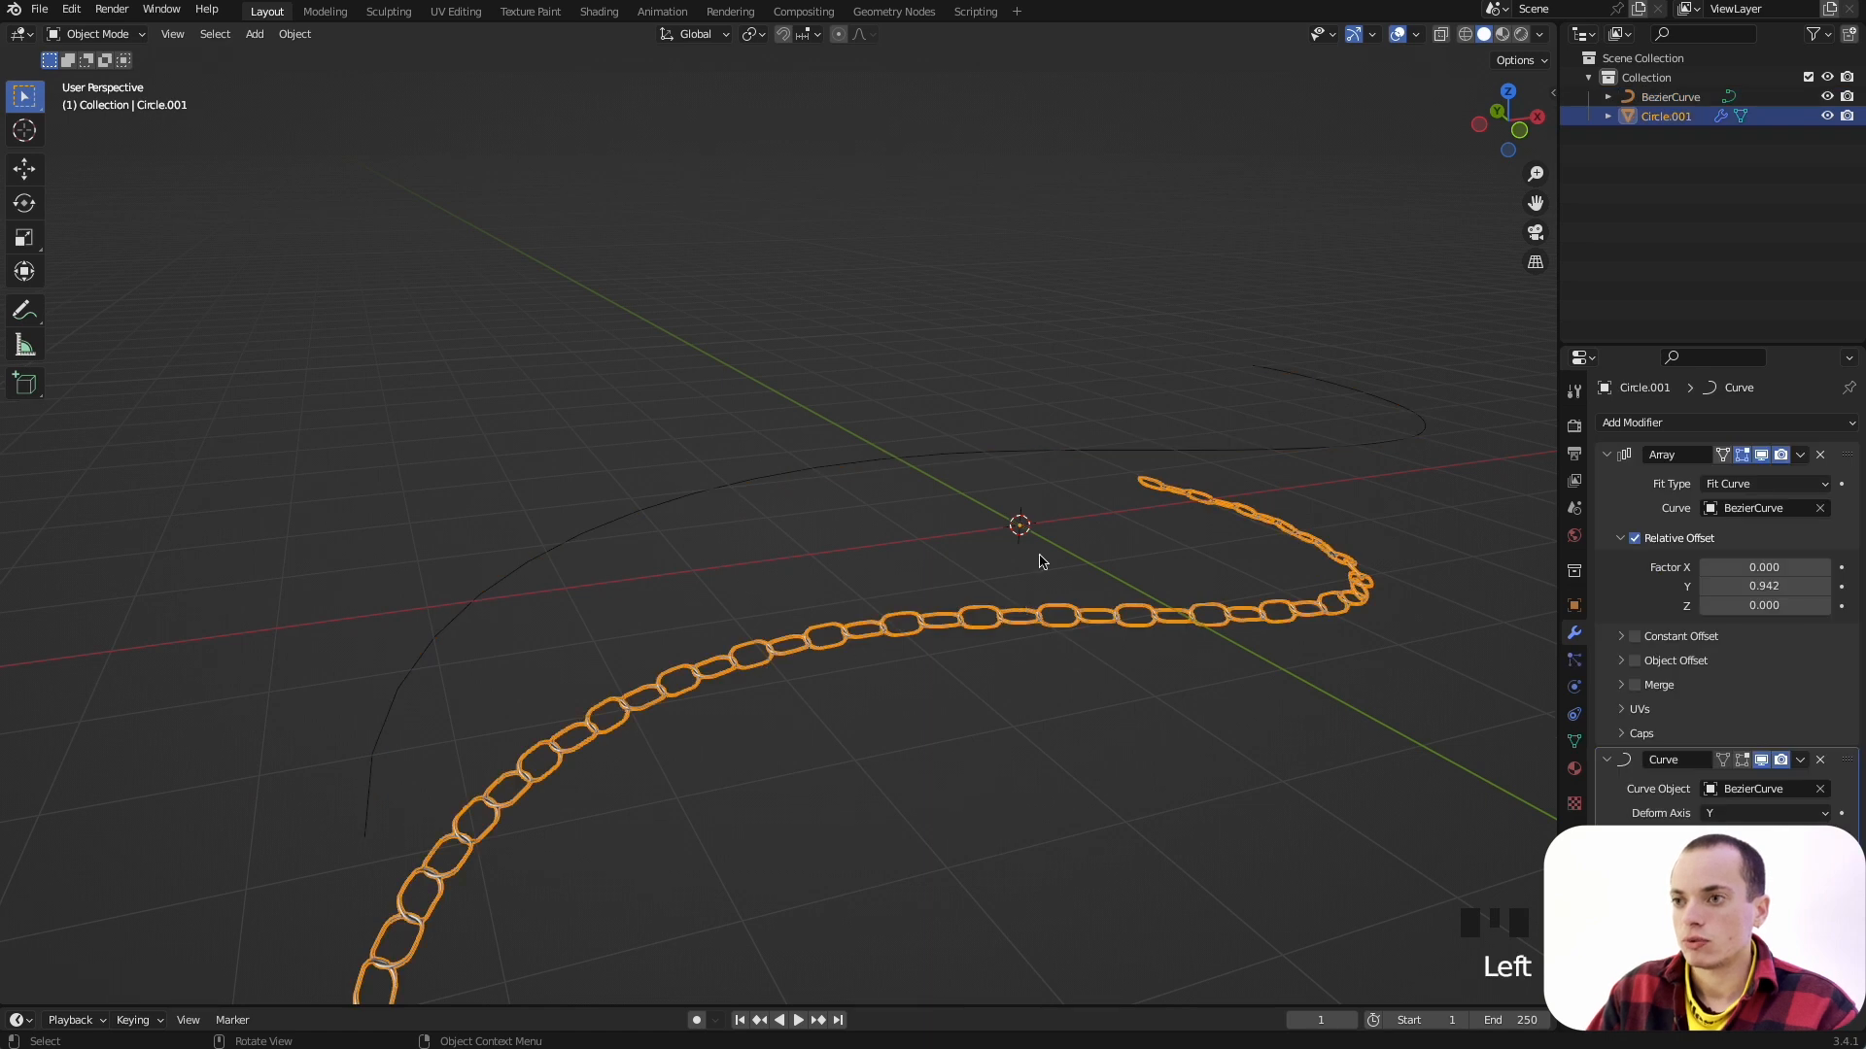
pyautogui.press('g')
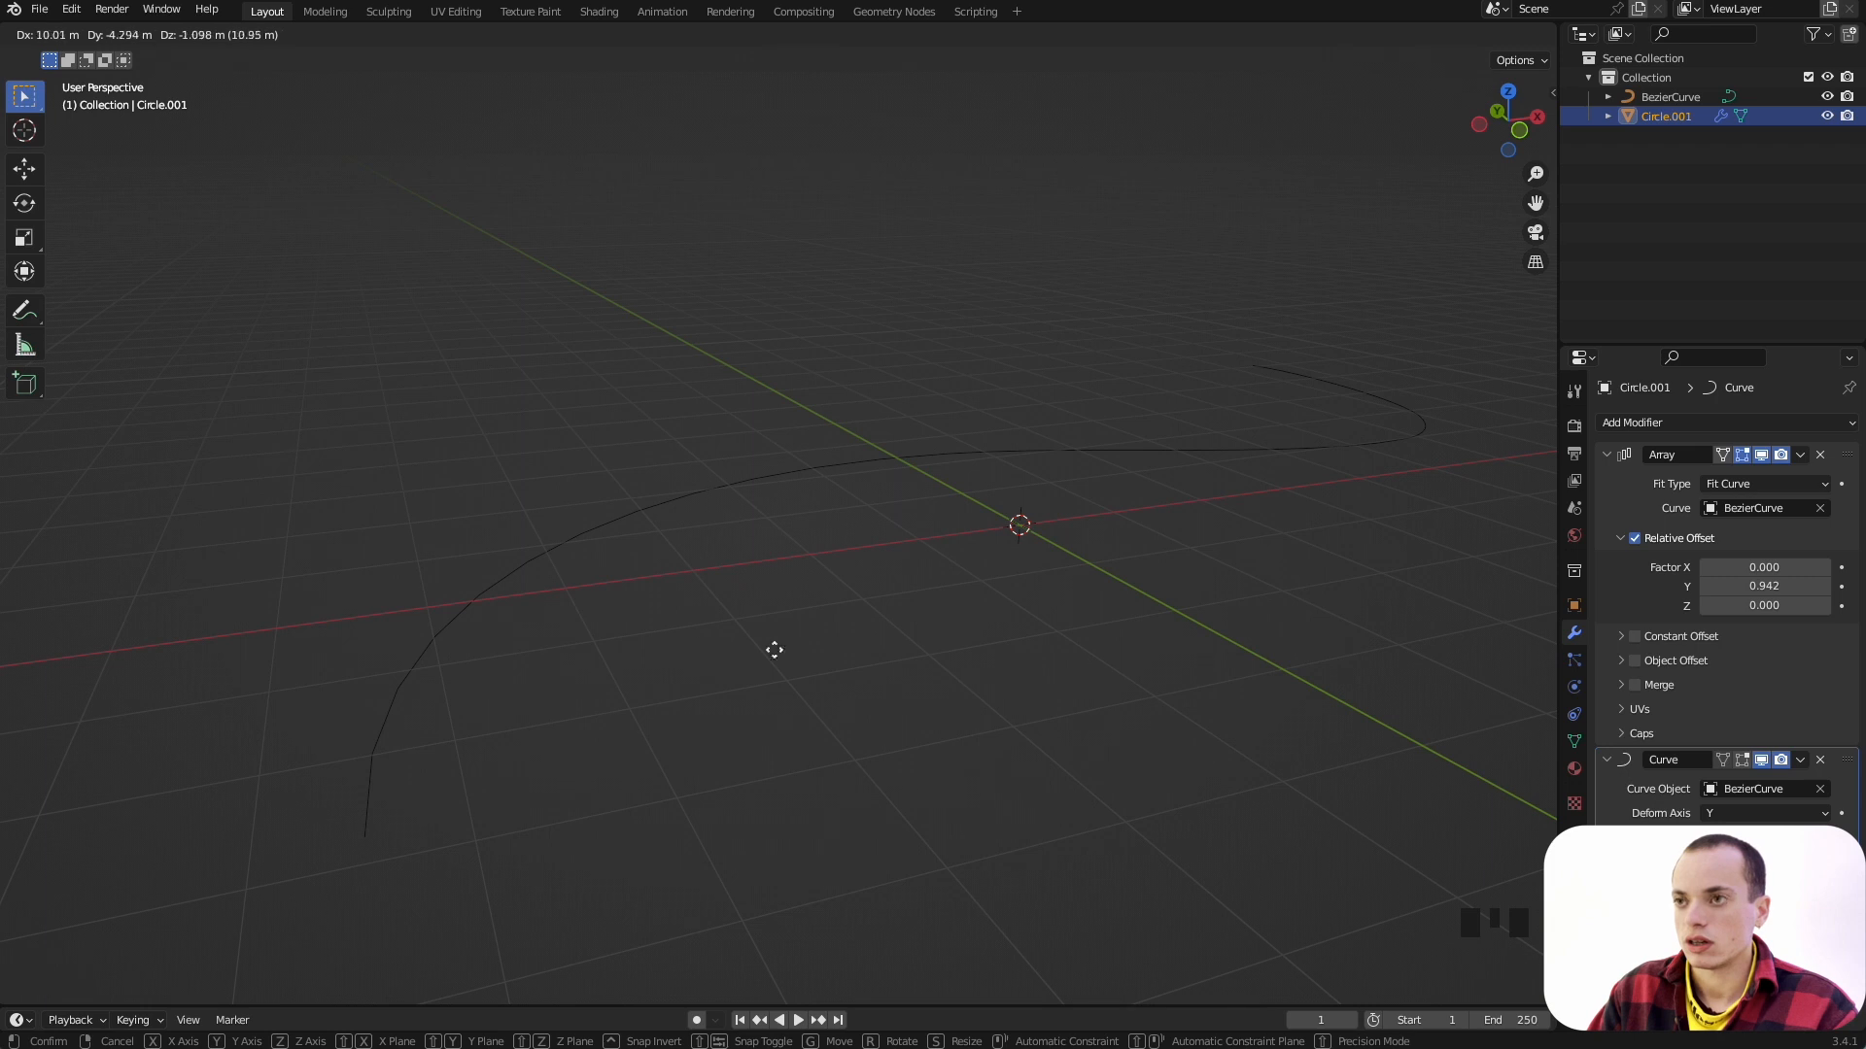
pyautogui.click(162, 763)
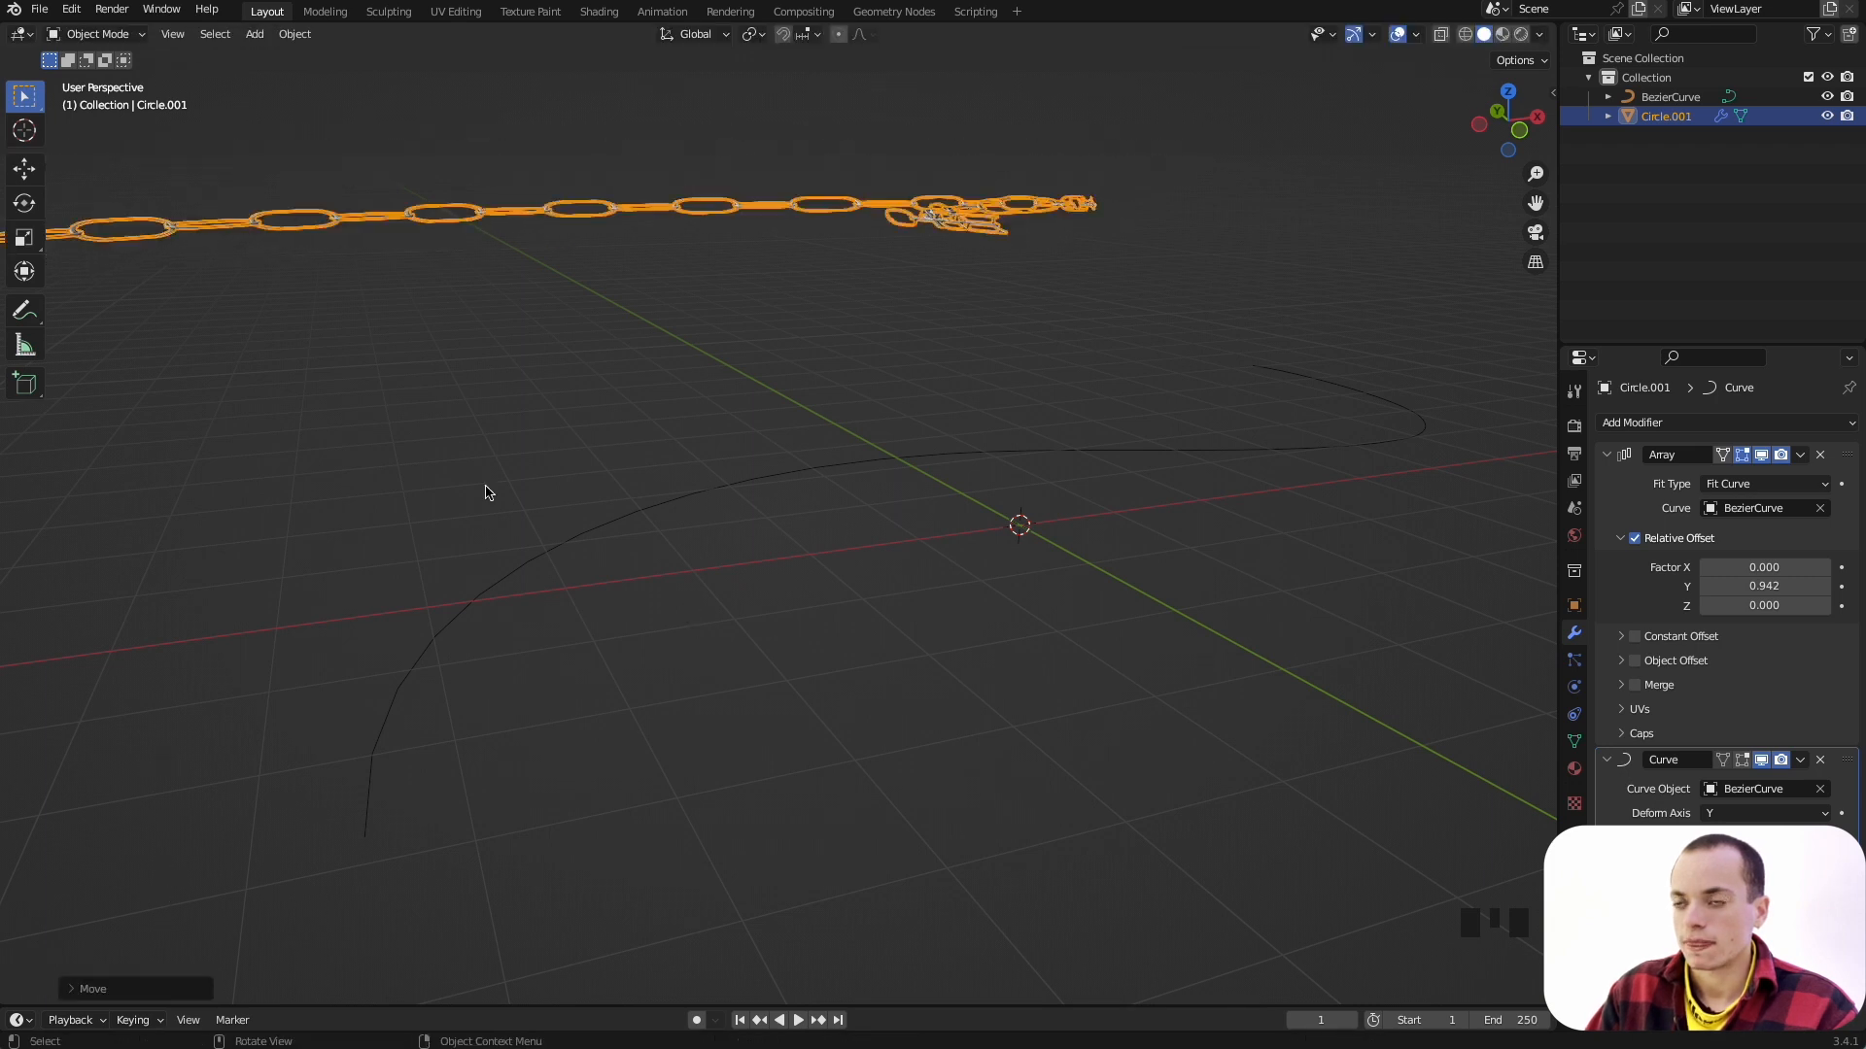
pyautogui.moveTo(487, 487); pyautogui.dragTo(544, 576, button='middle')
pyautogui.scroll(-6, 487, 493)
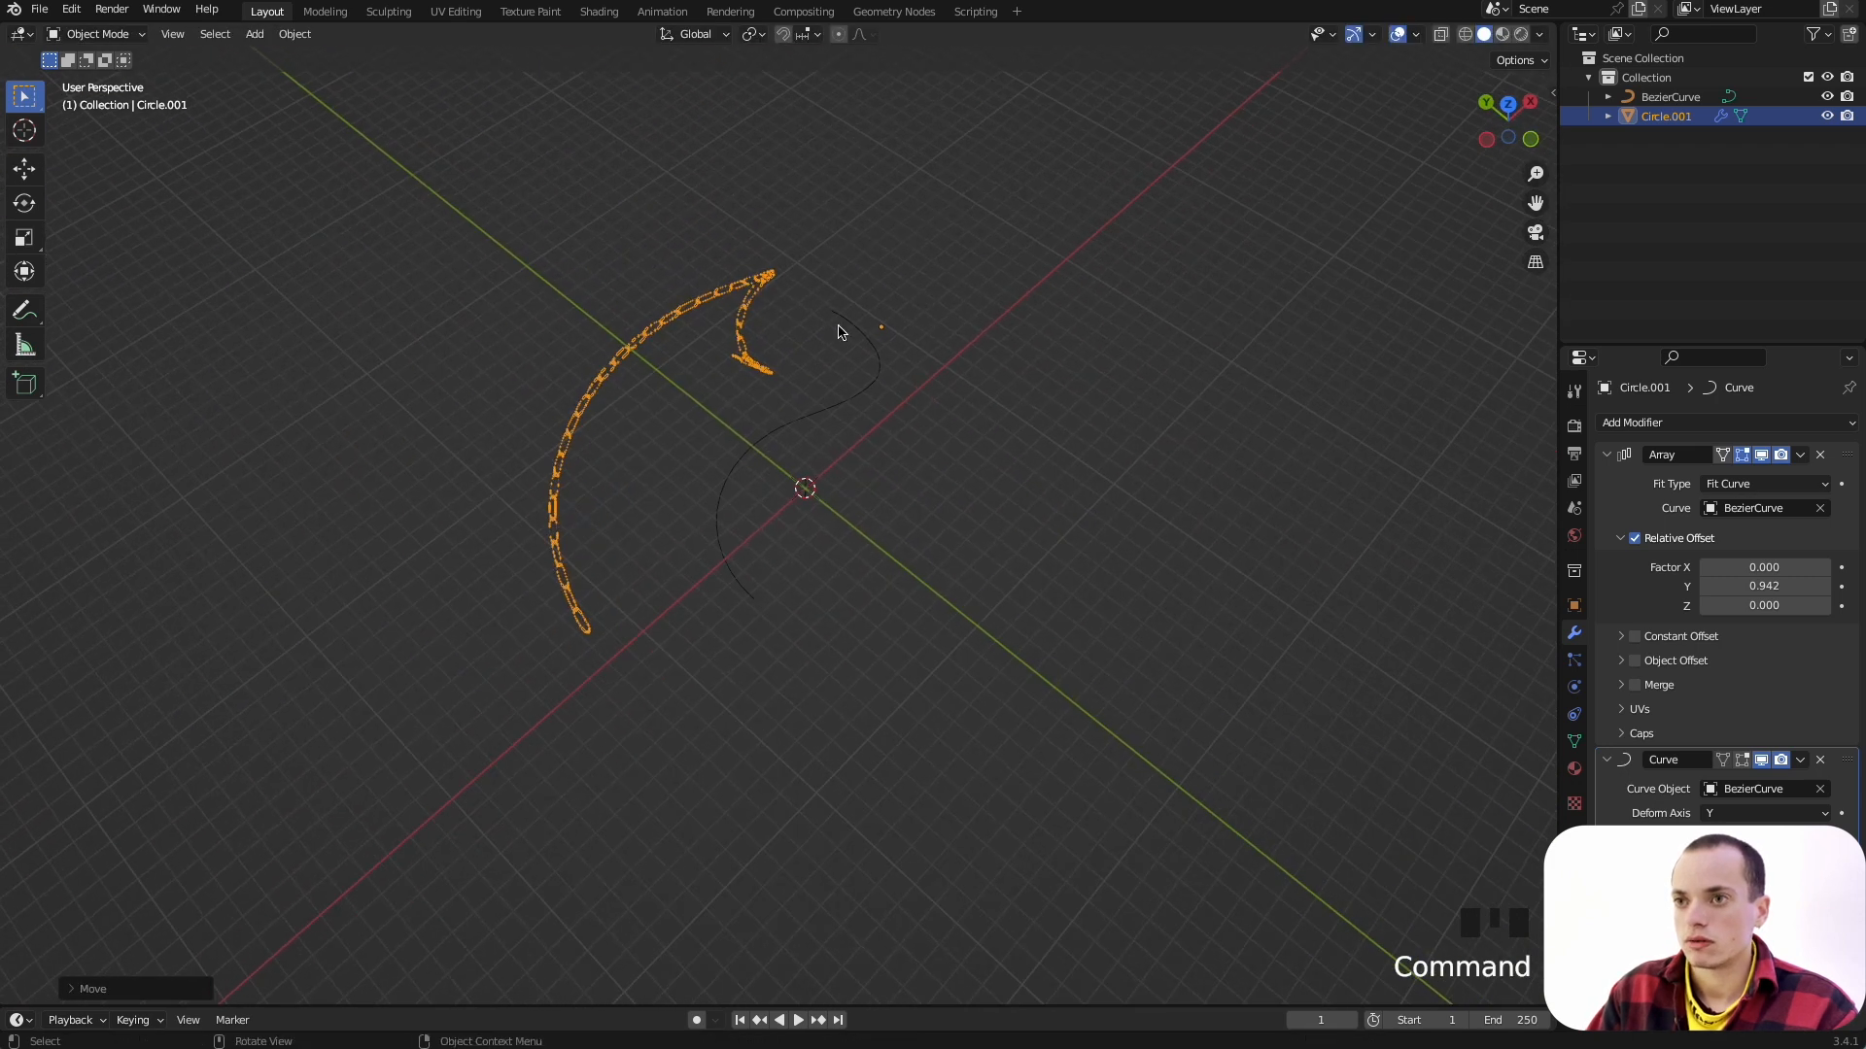
pyautogui.scroll(-5, 716, 571)
pyautogui.hscroll(4, 716, 571)
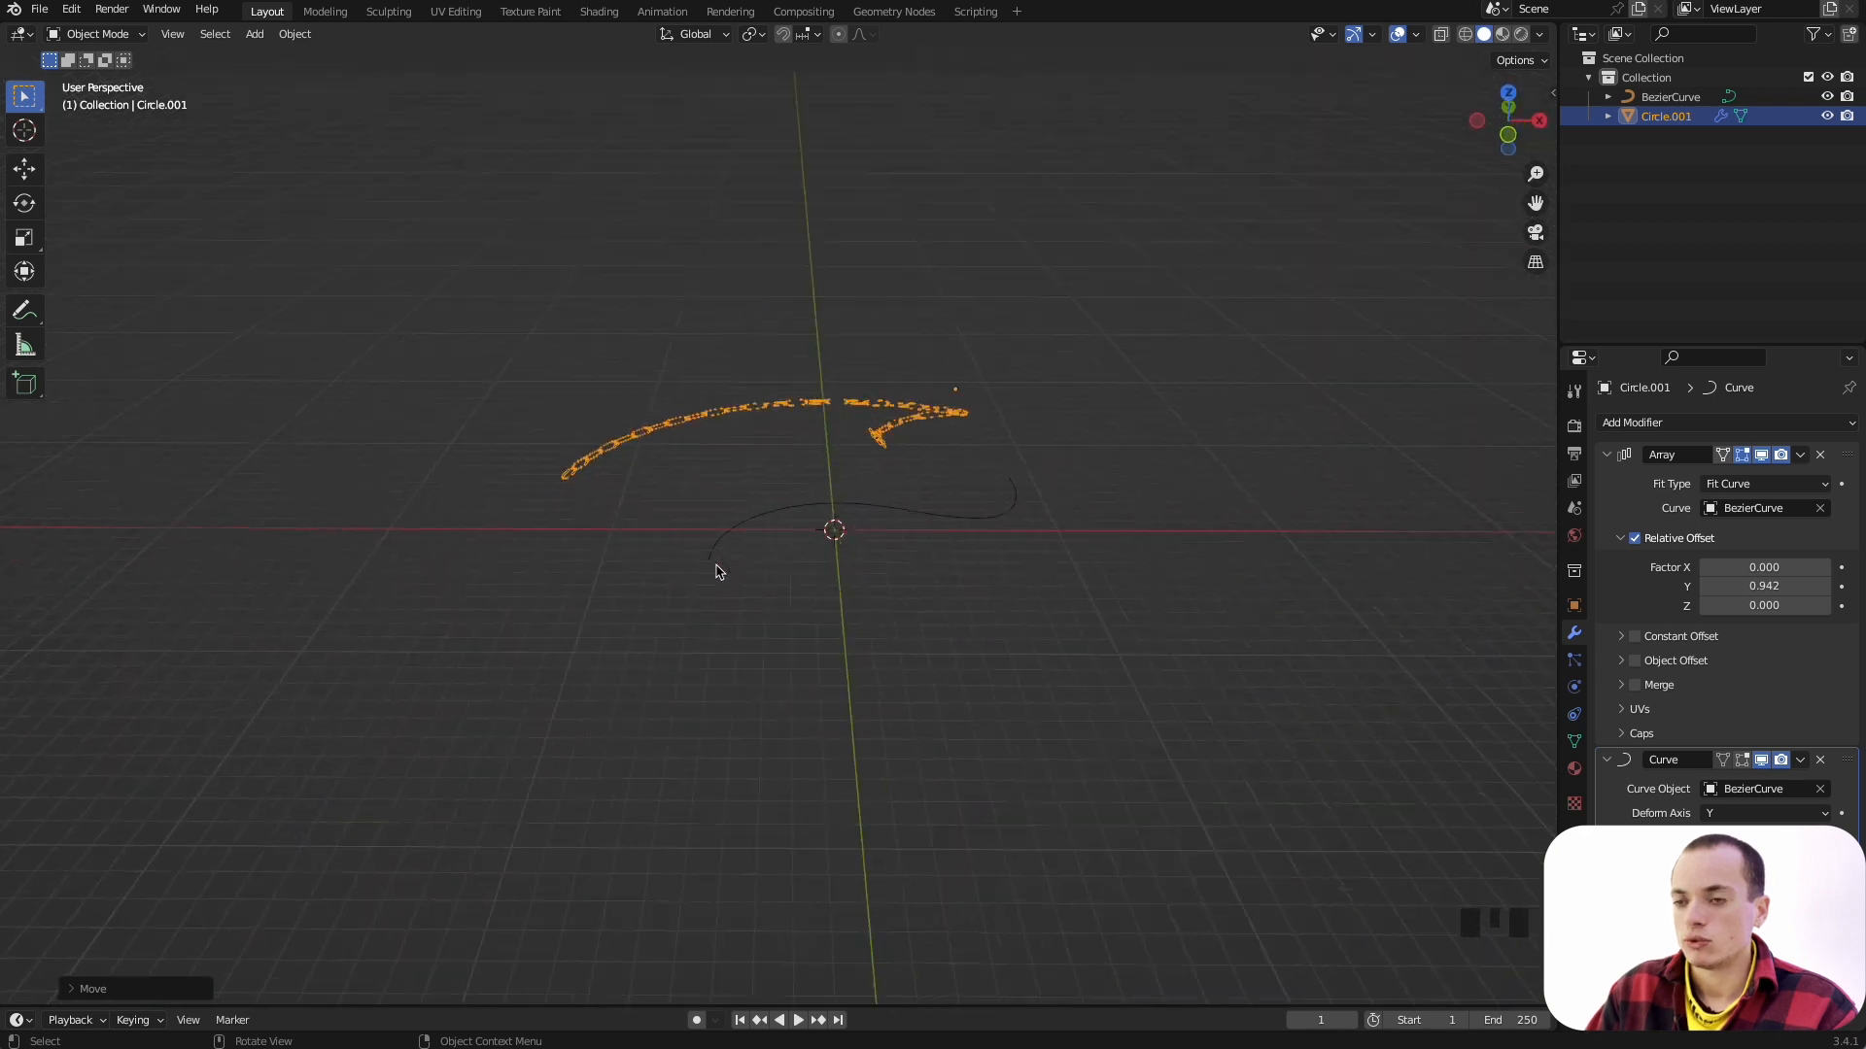
pyautogui.scroll(4, 717, 571)
pyautogui.keyDown('super'); pyautogui.scroll(2, 719, 566); pyautogui.keyUp('super')
# Step: Undo the moves of the chain object and the Bezier curve
pyautogui.press('super+z')
pyautogui.press('super+z')
pyautogui.press('super+z')
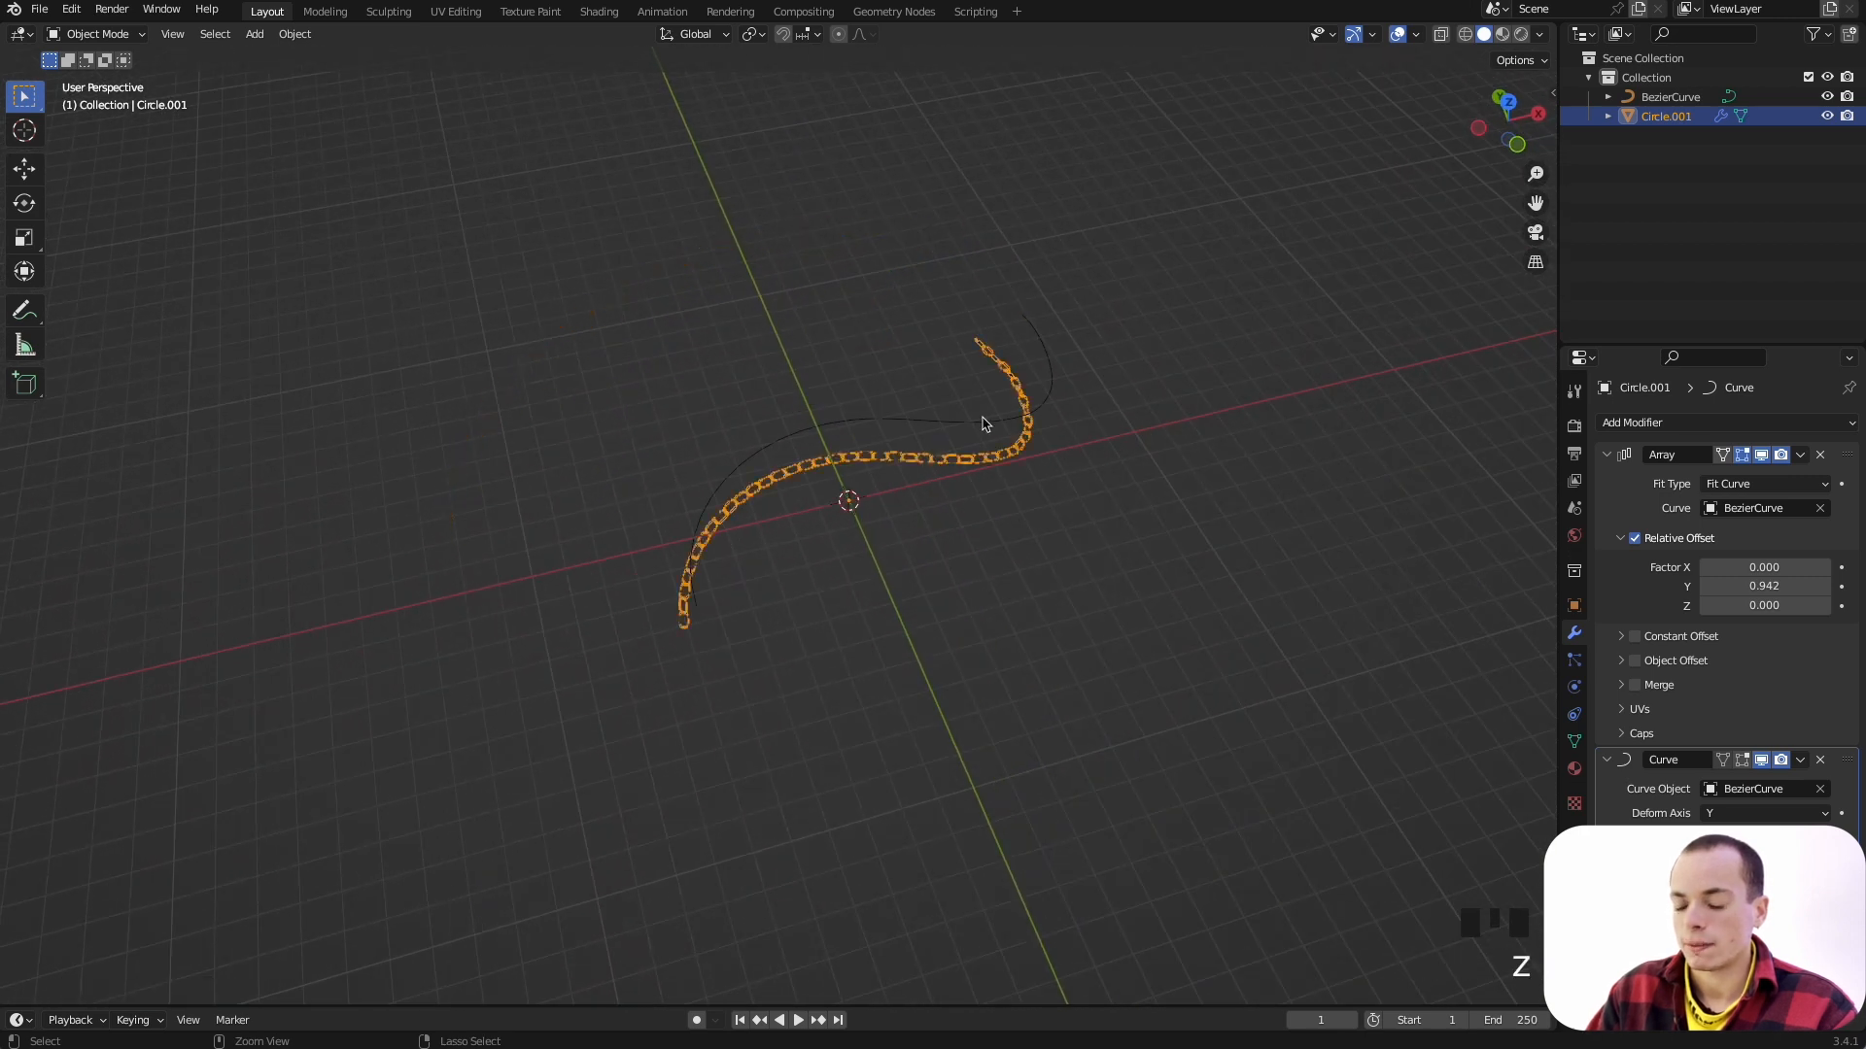
pyautogui.press('super+z')
pyautogui.keyDown('super'); pyautogui.scroll(6, 982, 425); pyautogui.keyUp('super')
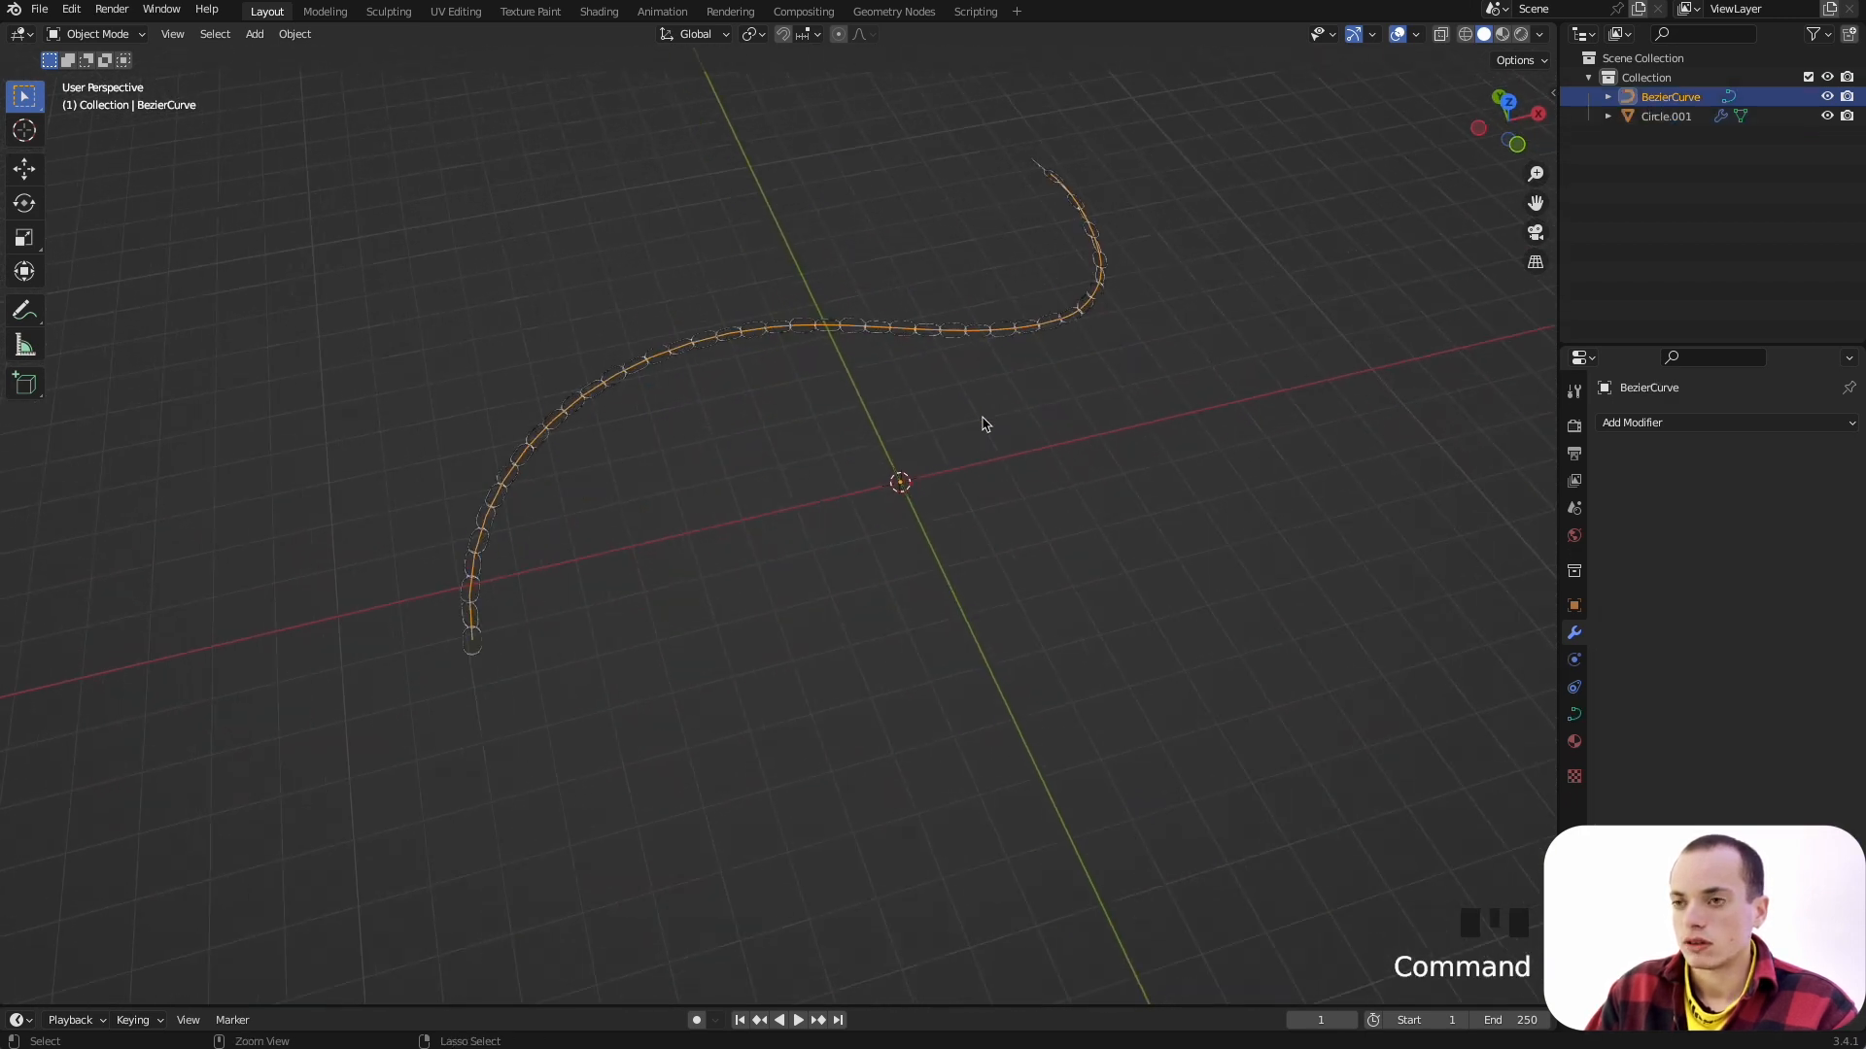
# Step: Snap the chain object Circle.001 and the Bezier curve each to the 3D cursor using Selection to Cursor
pyautogui.click(934, 200)
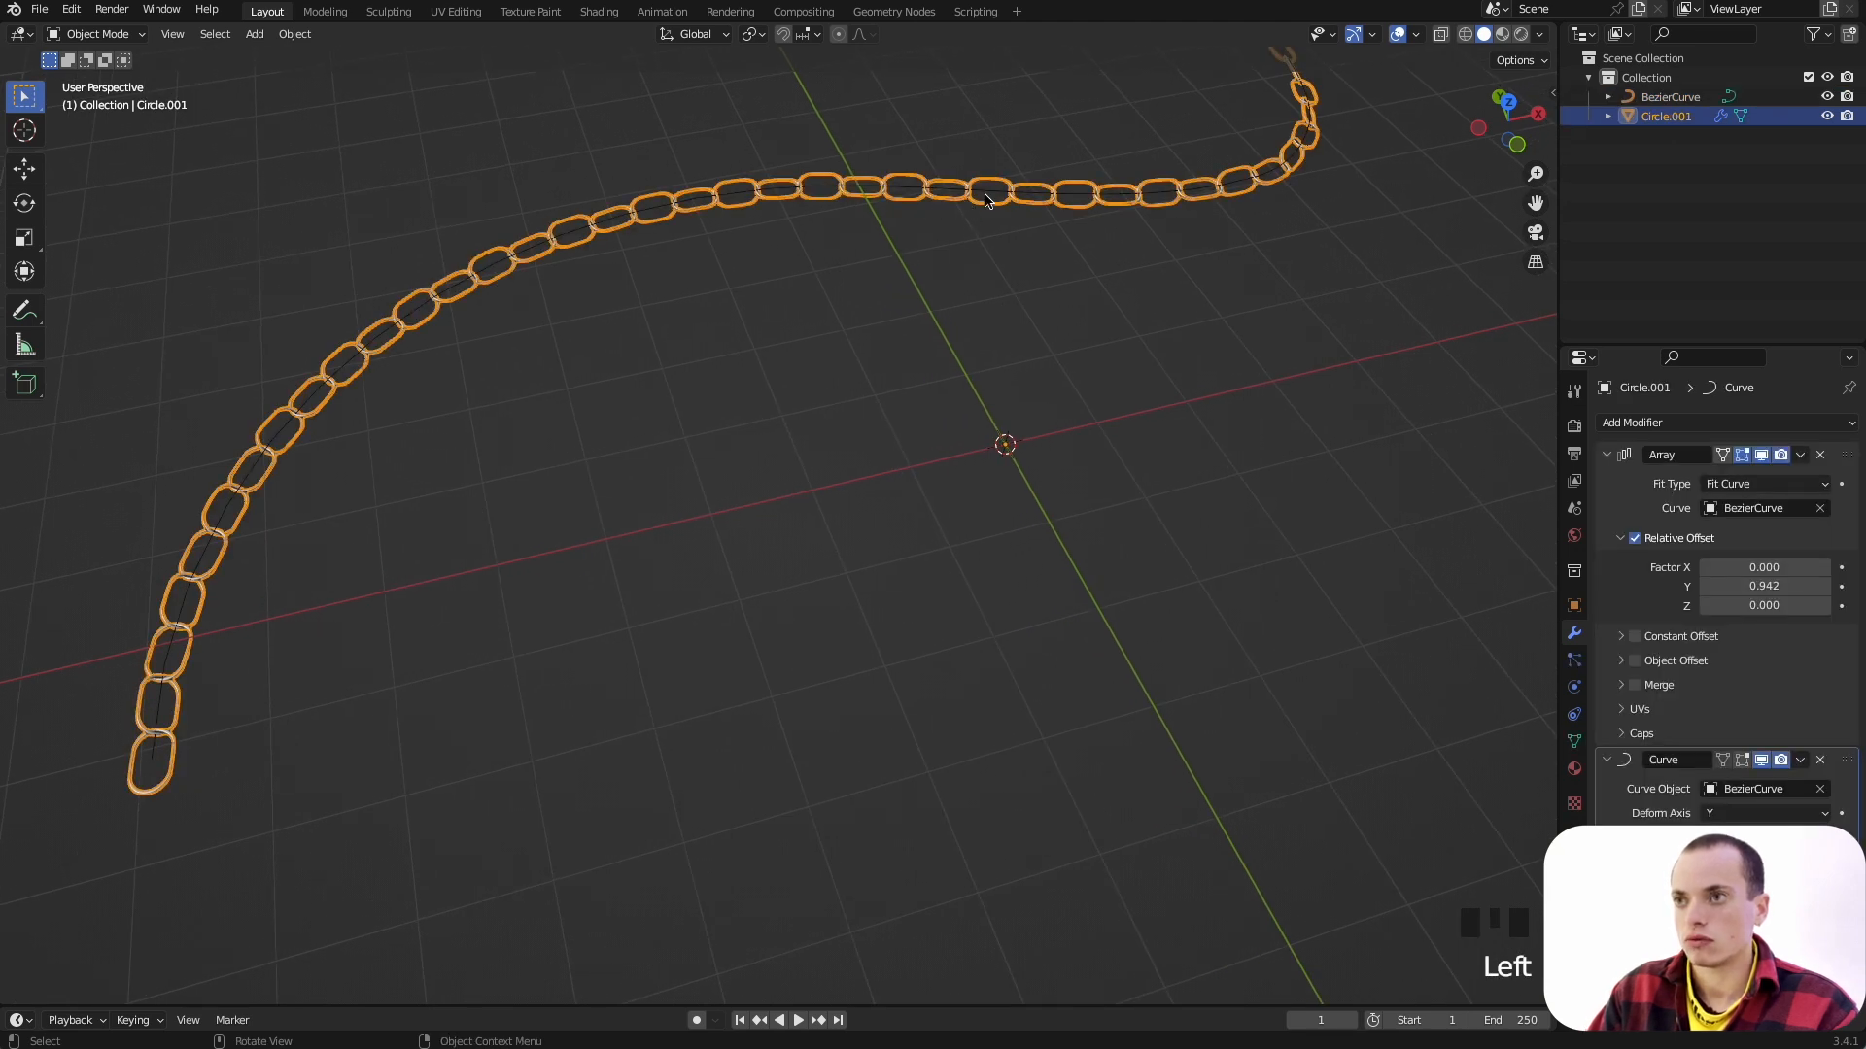
pyautogui.hotkey('shift', 's')
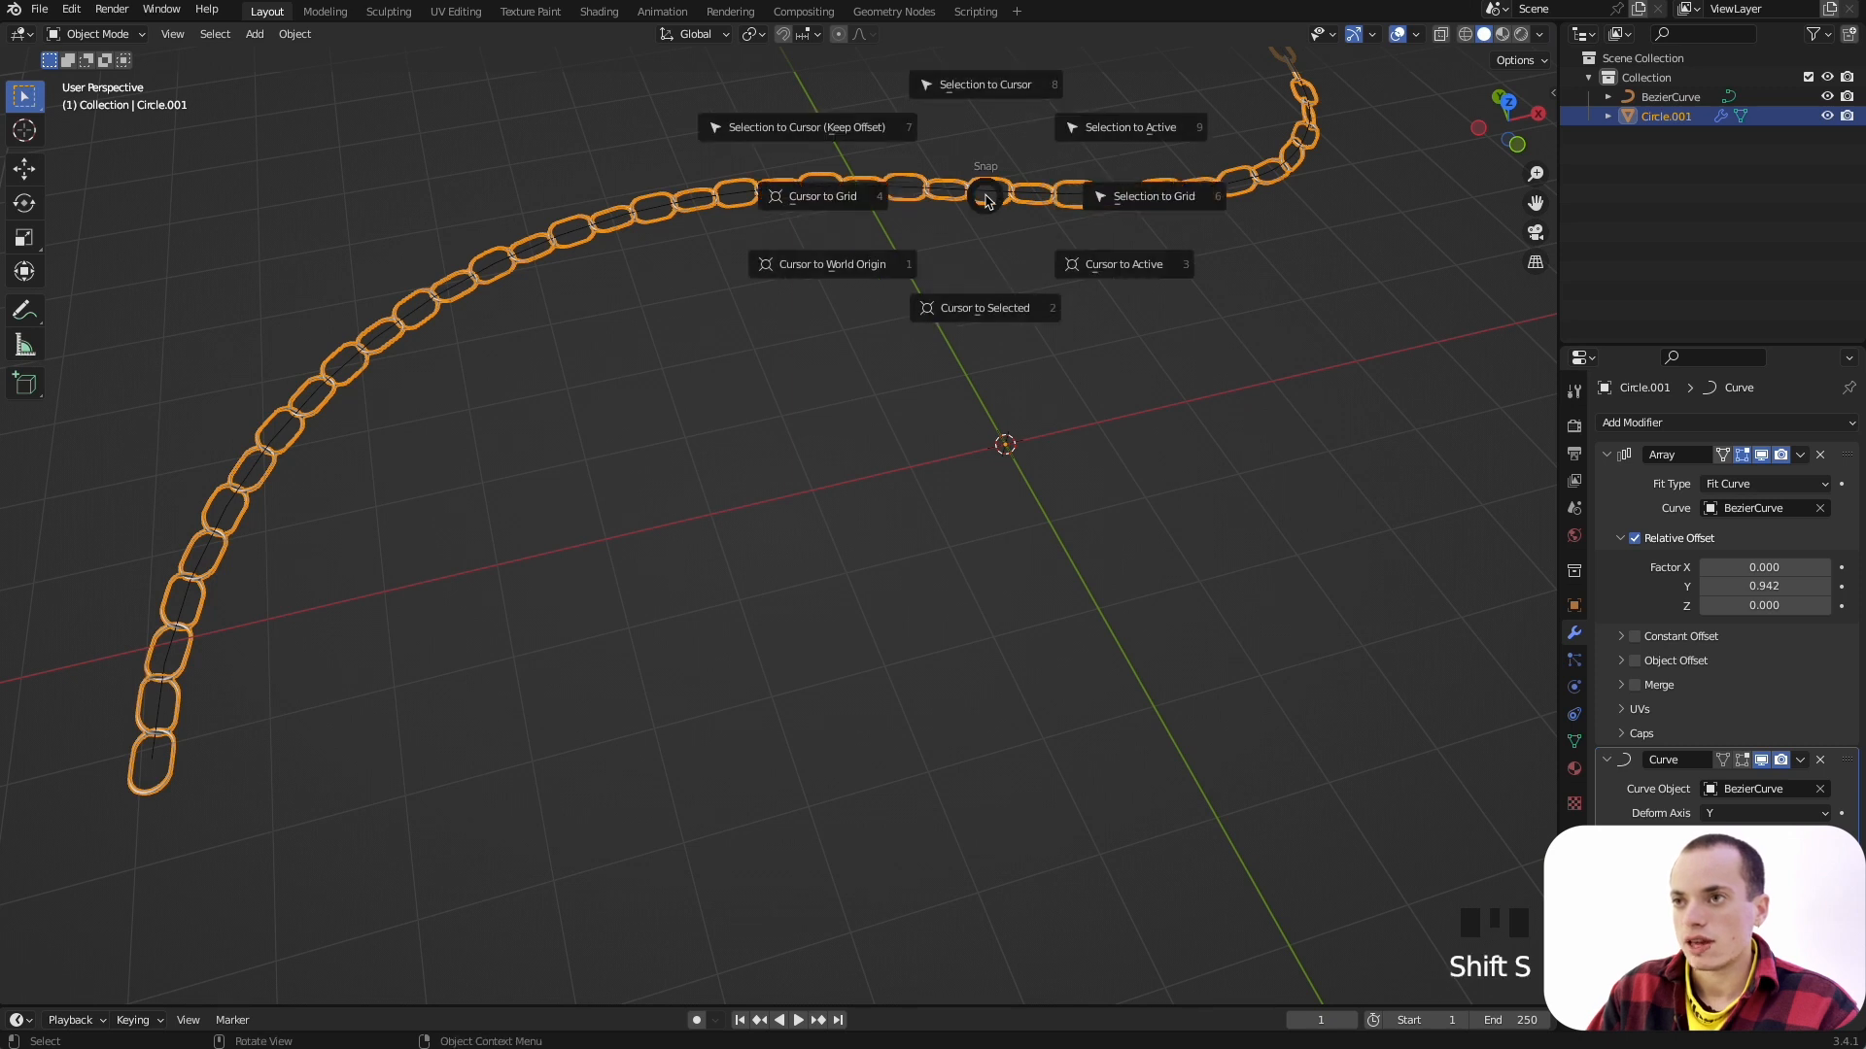
pyautogui.click(987, 88)
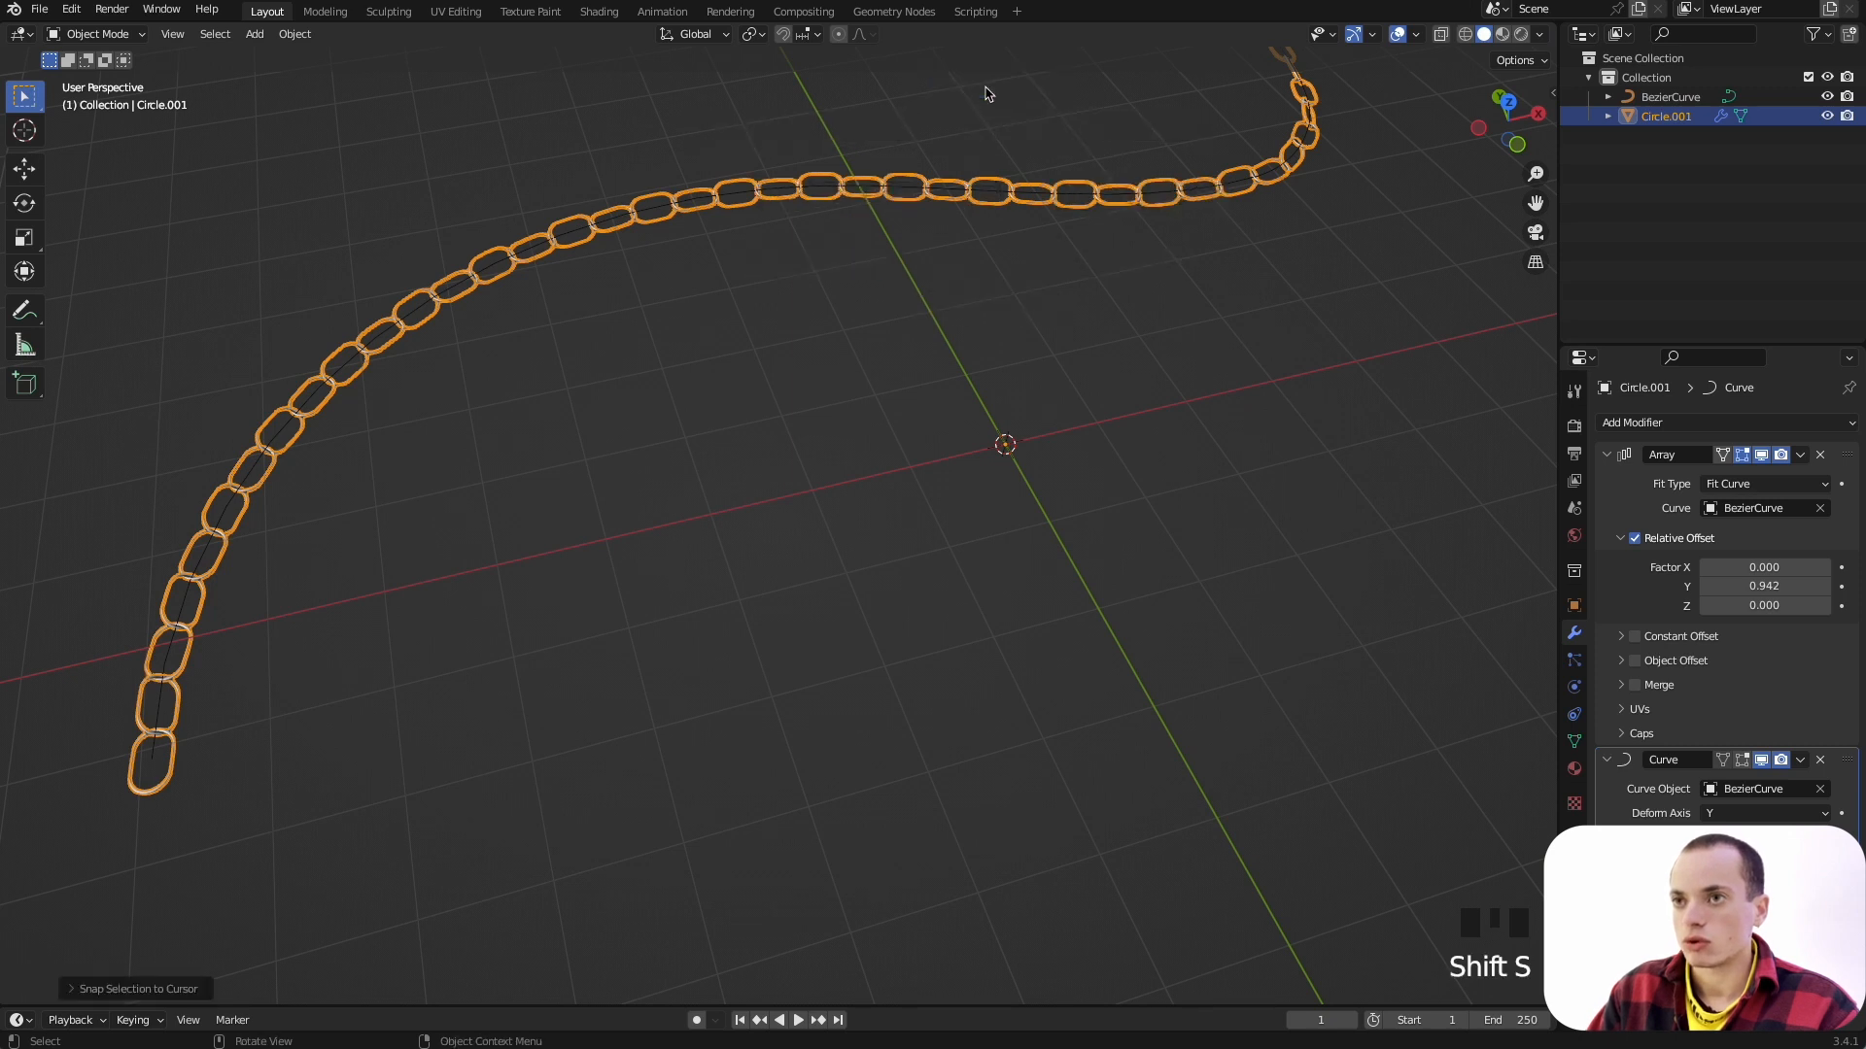
pyautogui.click(1670, 97)
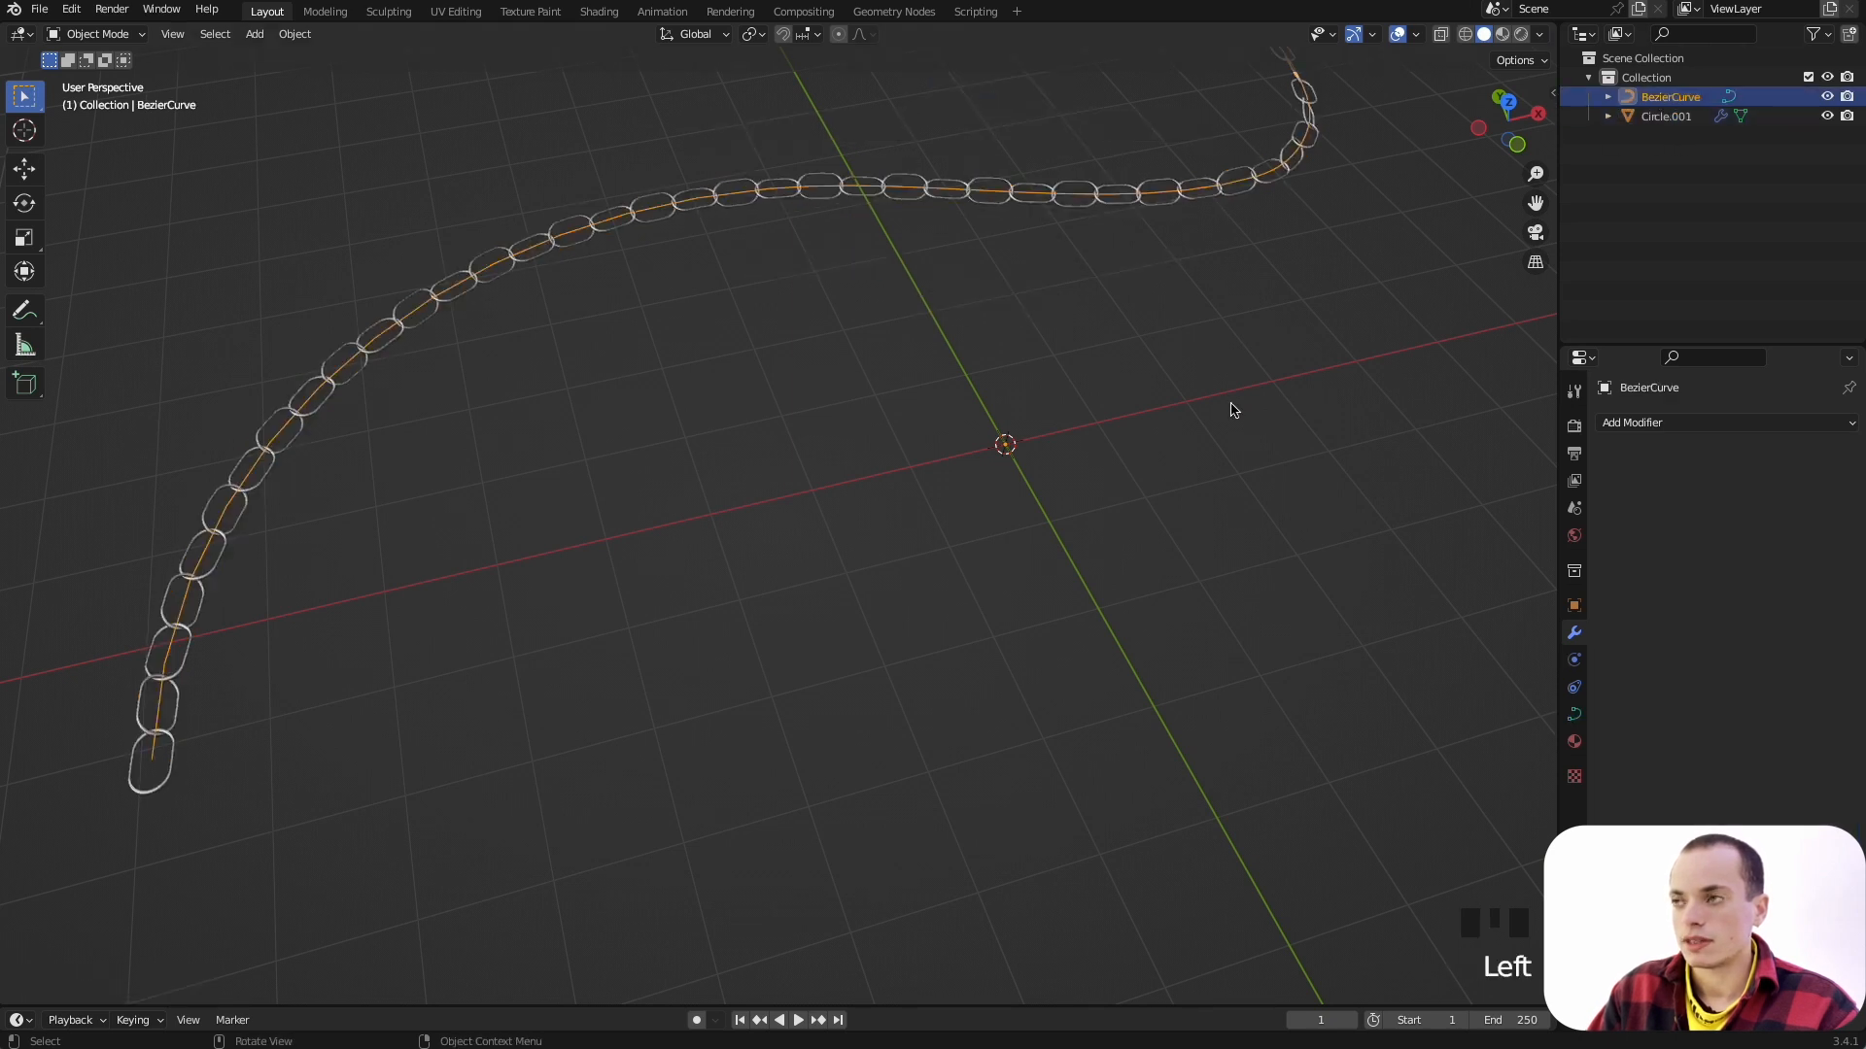
pyautogui.hotkey('shift', 's')
pyautogui.click(1232, 297)
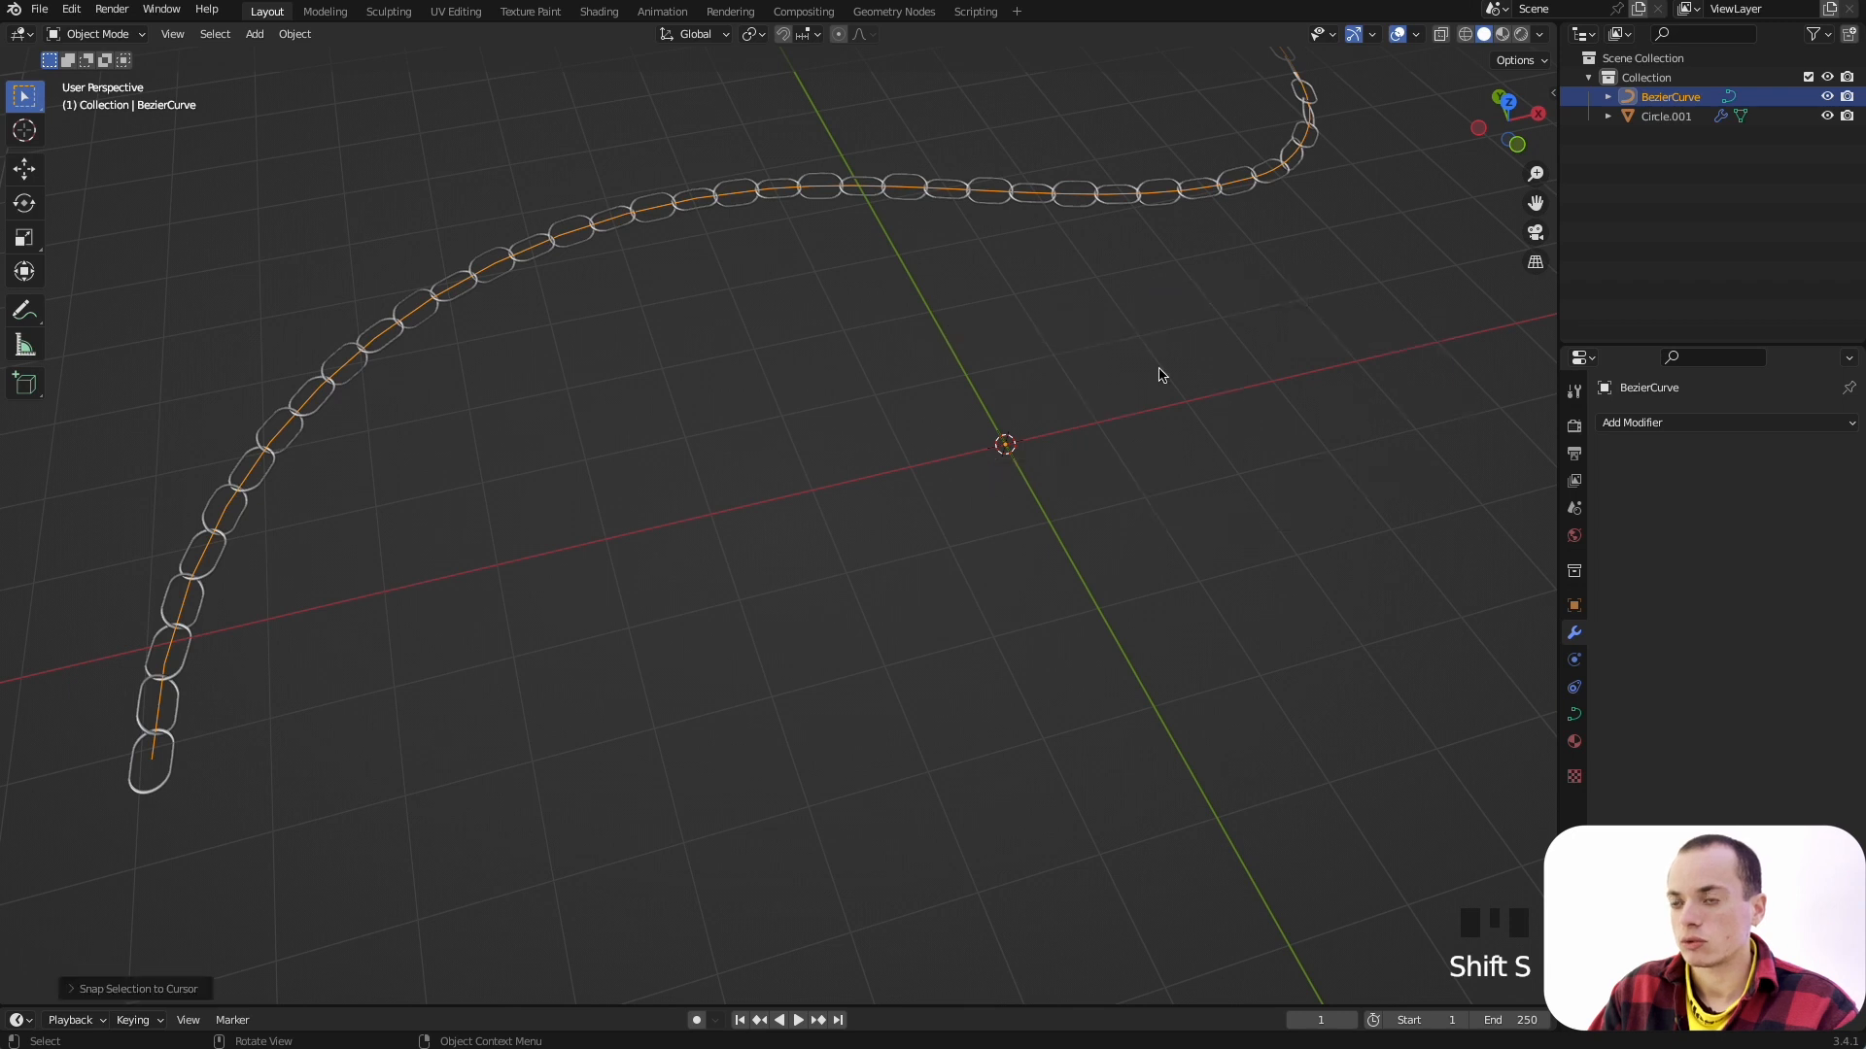
# Step: Examine the chain along the whole curve from several angles and distances with Circle.001 selected
pyautogui.moveTo(1158, 375); pyautogui.dragTo(1098, 445, button='middle')
pyautogui.scroll(-3, 1098, 444)
pyautogui.keyDown('super'); pyautogui.scroll(-4, 1098, 444); pyautogui.keyUp('super')
pyautogui.click(1098, 444)
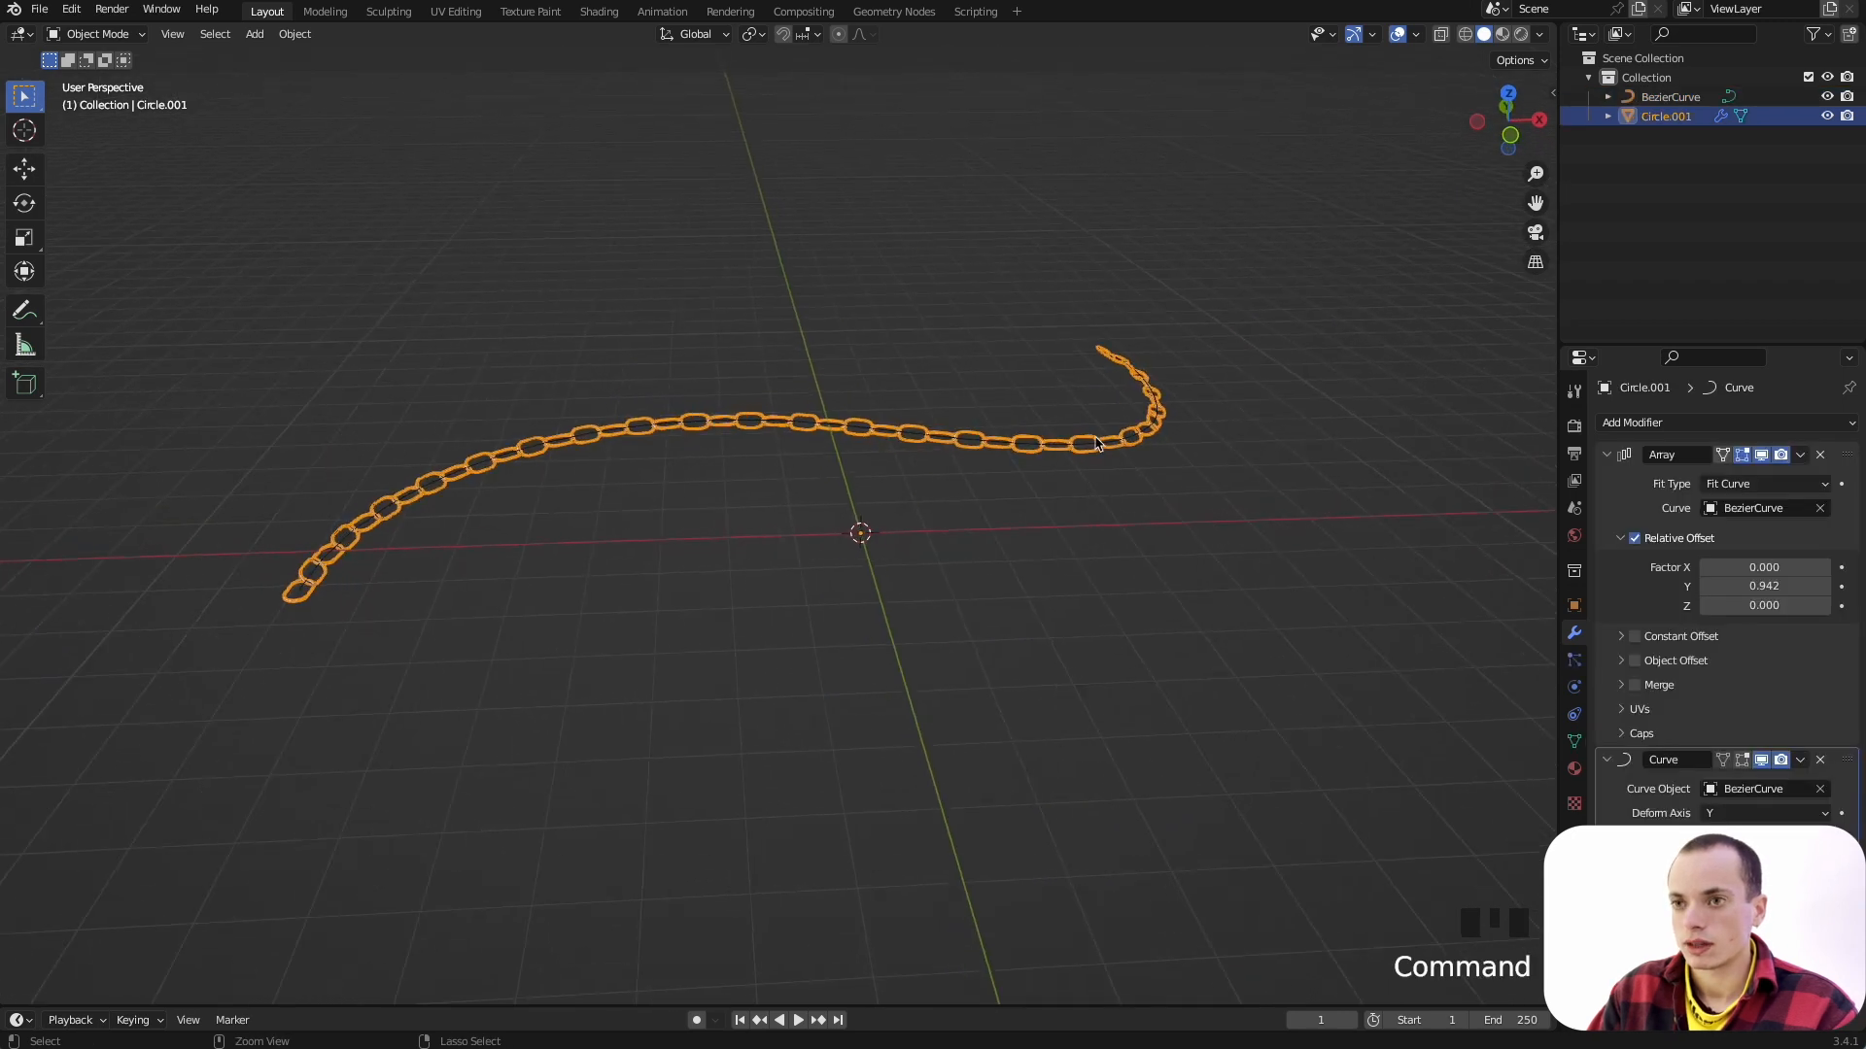
pyautogui.keyDown('super'); pyautogui.scroll(5, 1098, 444); pyautogui.keyUp('super')
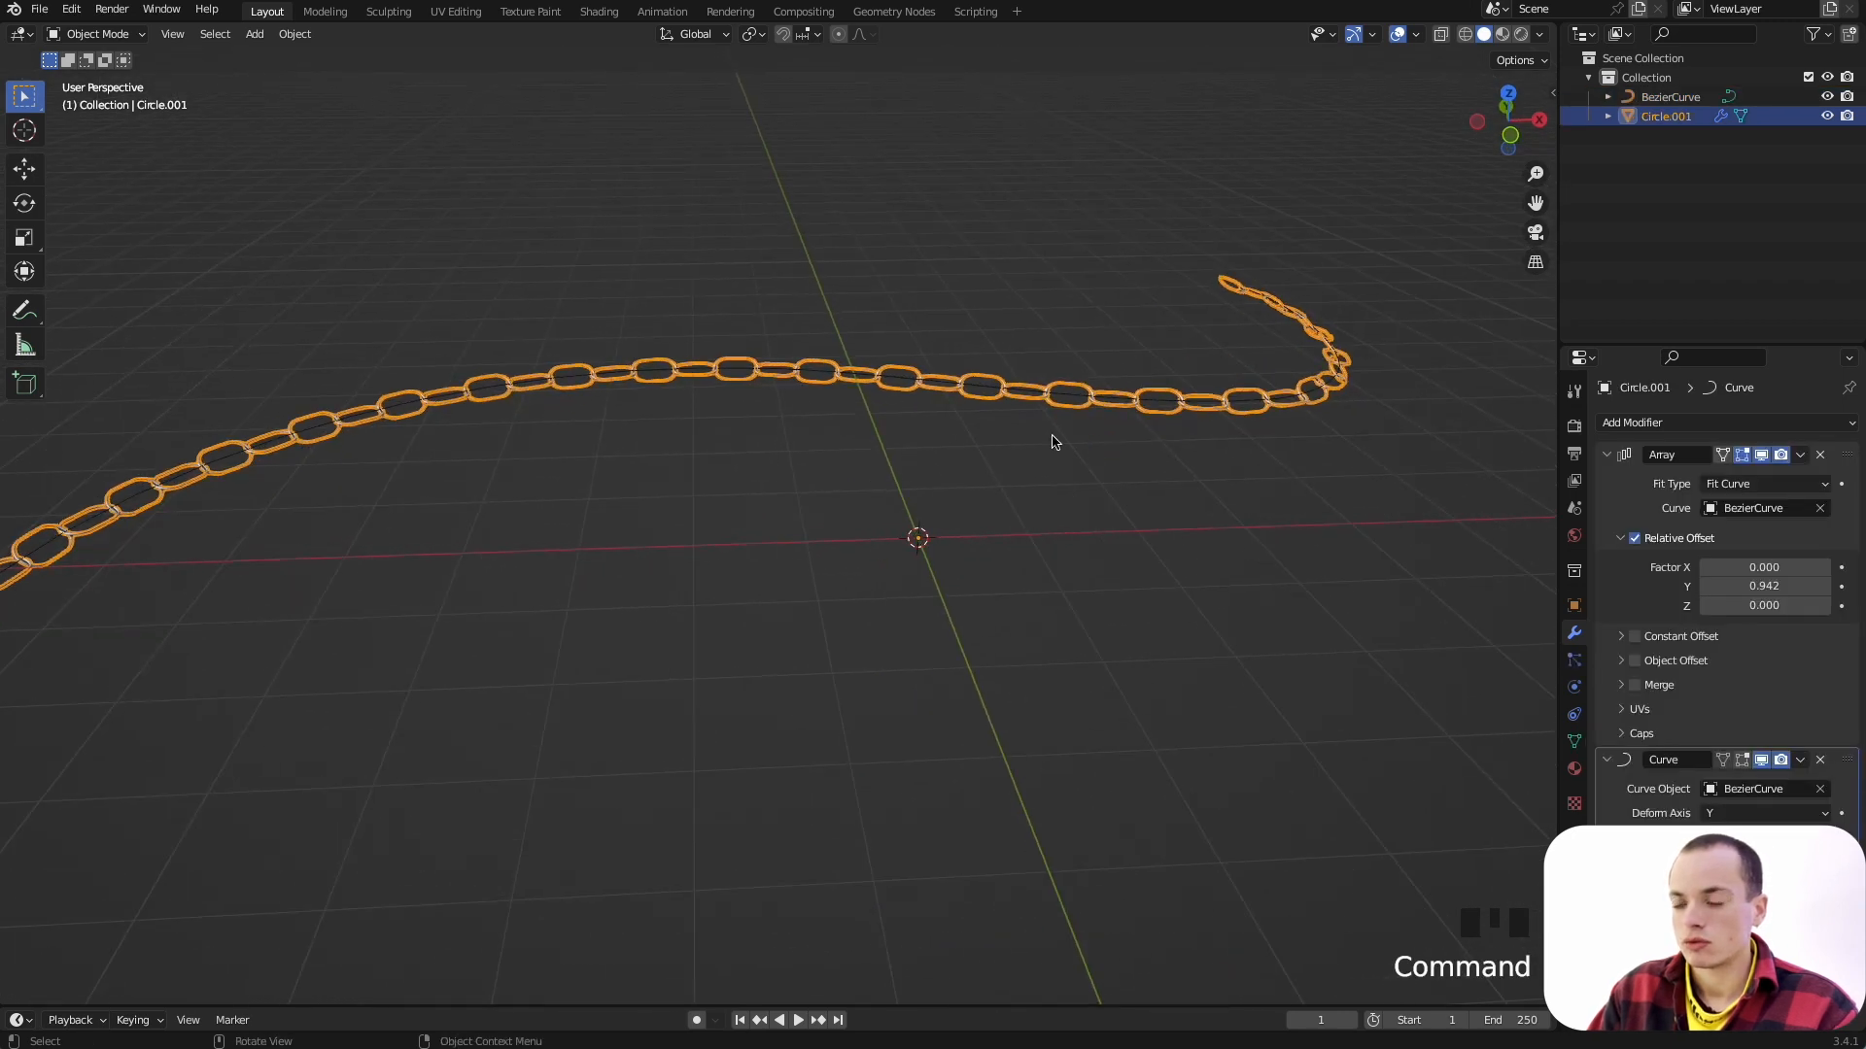
pyautogui.keyDown('super'); pyautogui.scroll(-4, 663, 404); pyautogui.keyUp('super')
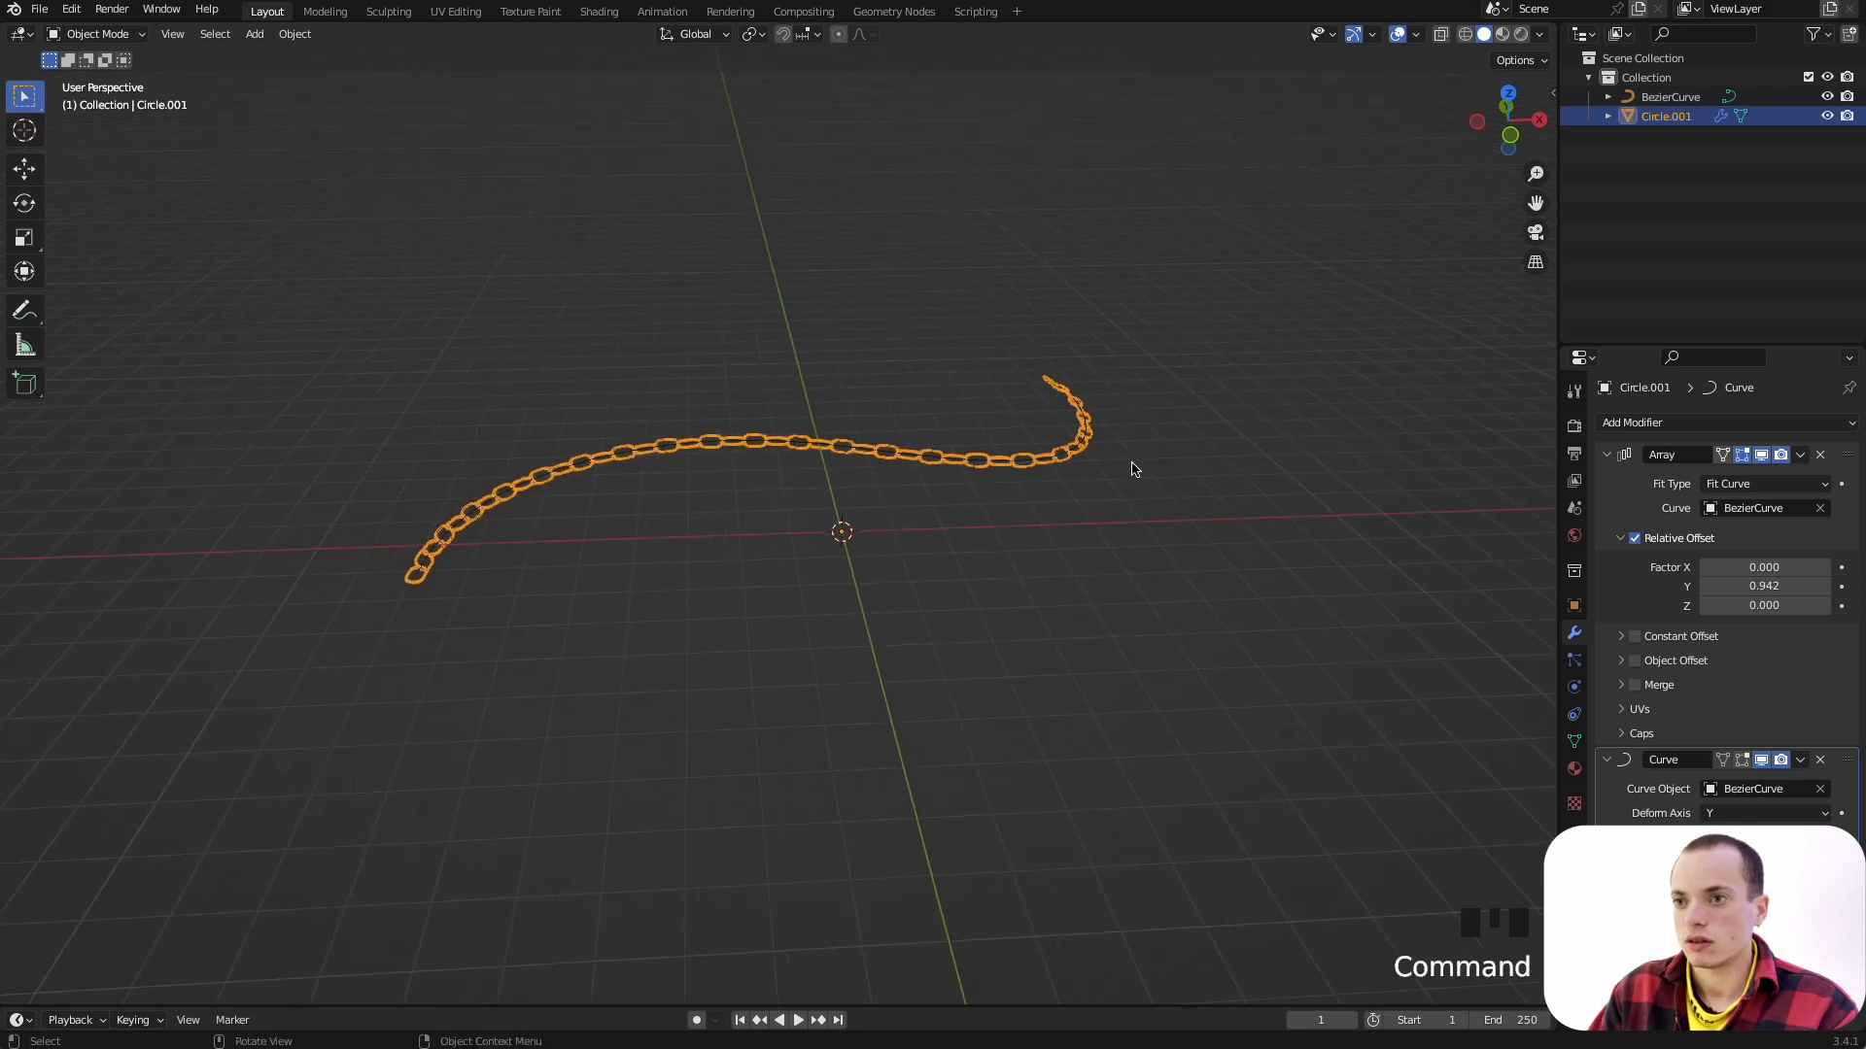
pyautogui.keyDown('super'); pyautogui.scroll(-3, 1135, 470); pyautogui.keyUp('super')
pyautogui.scroll(5, 1135, 470)
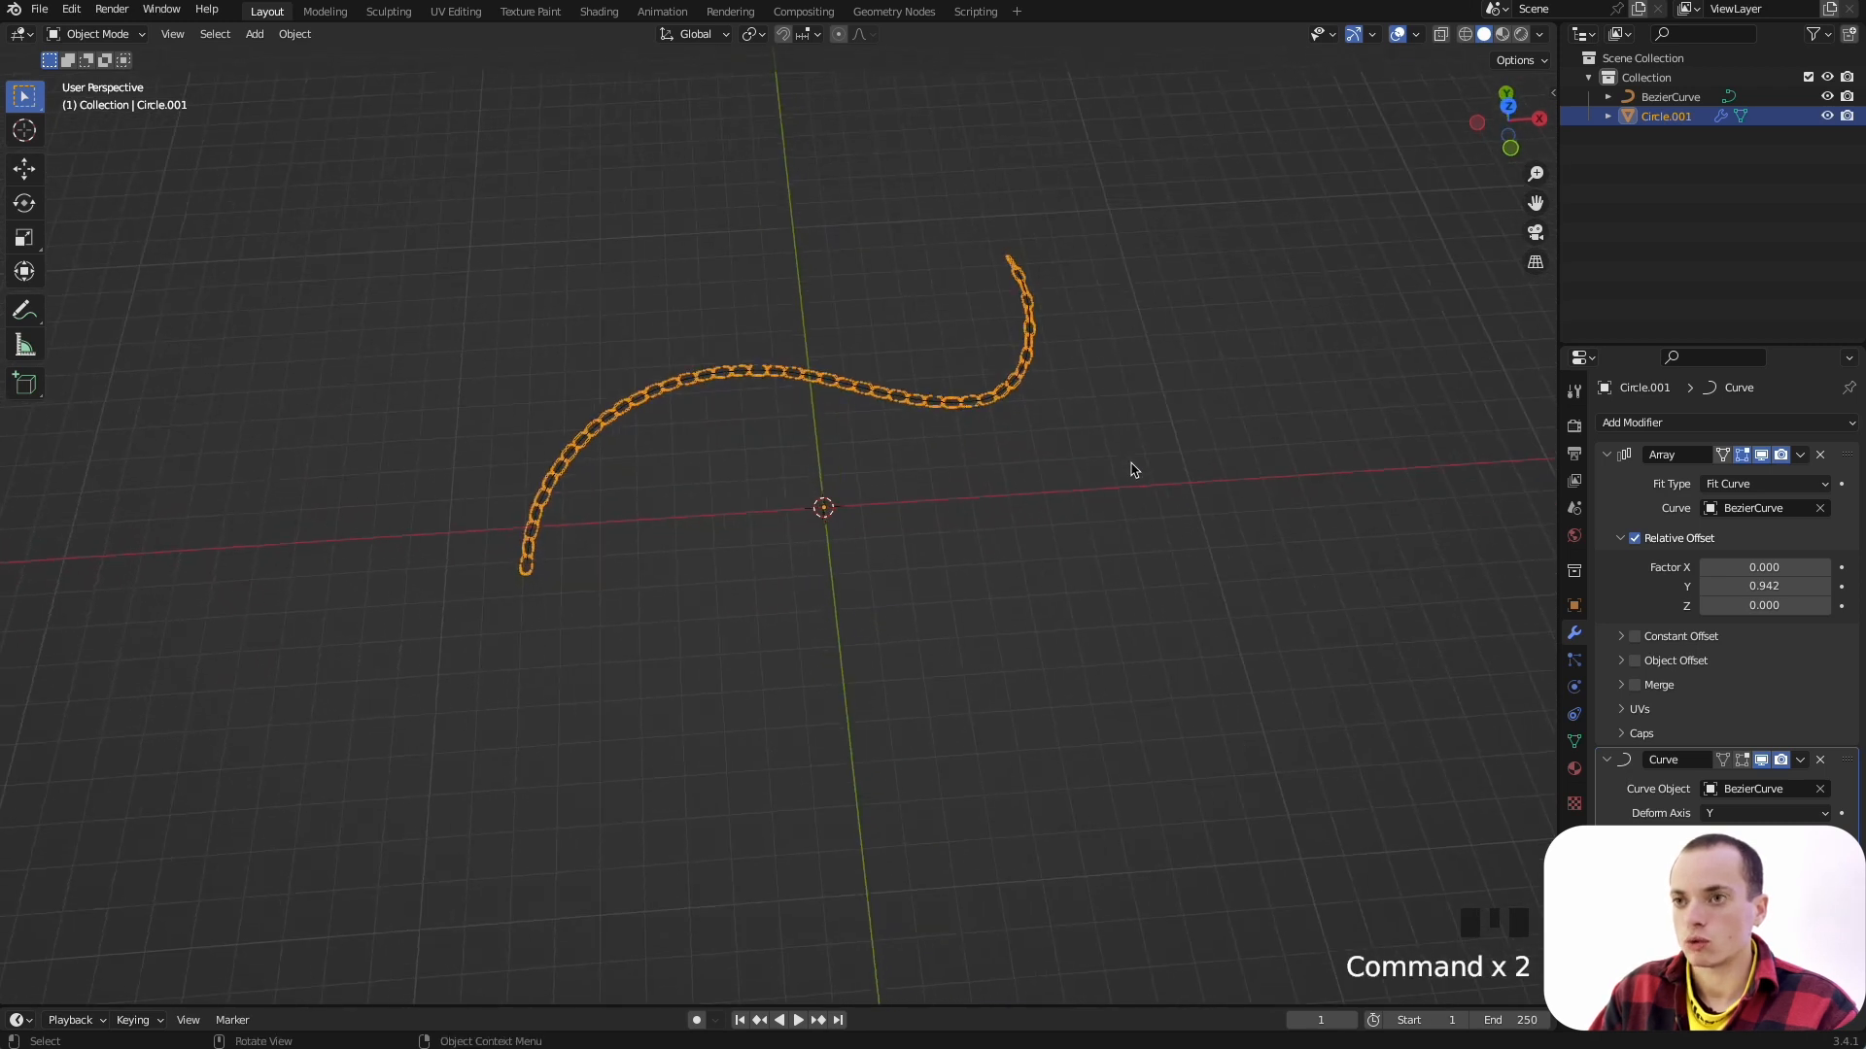
pyautogui.scroll(5, 1135, 471)
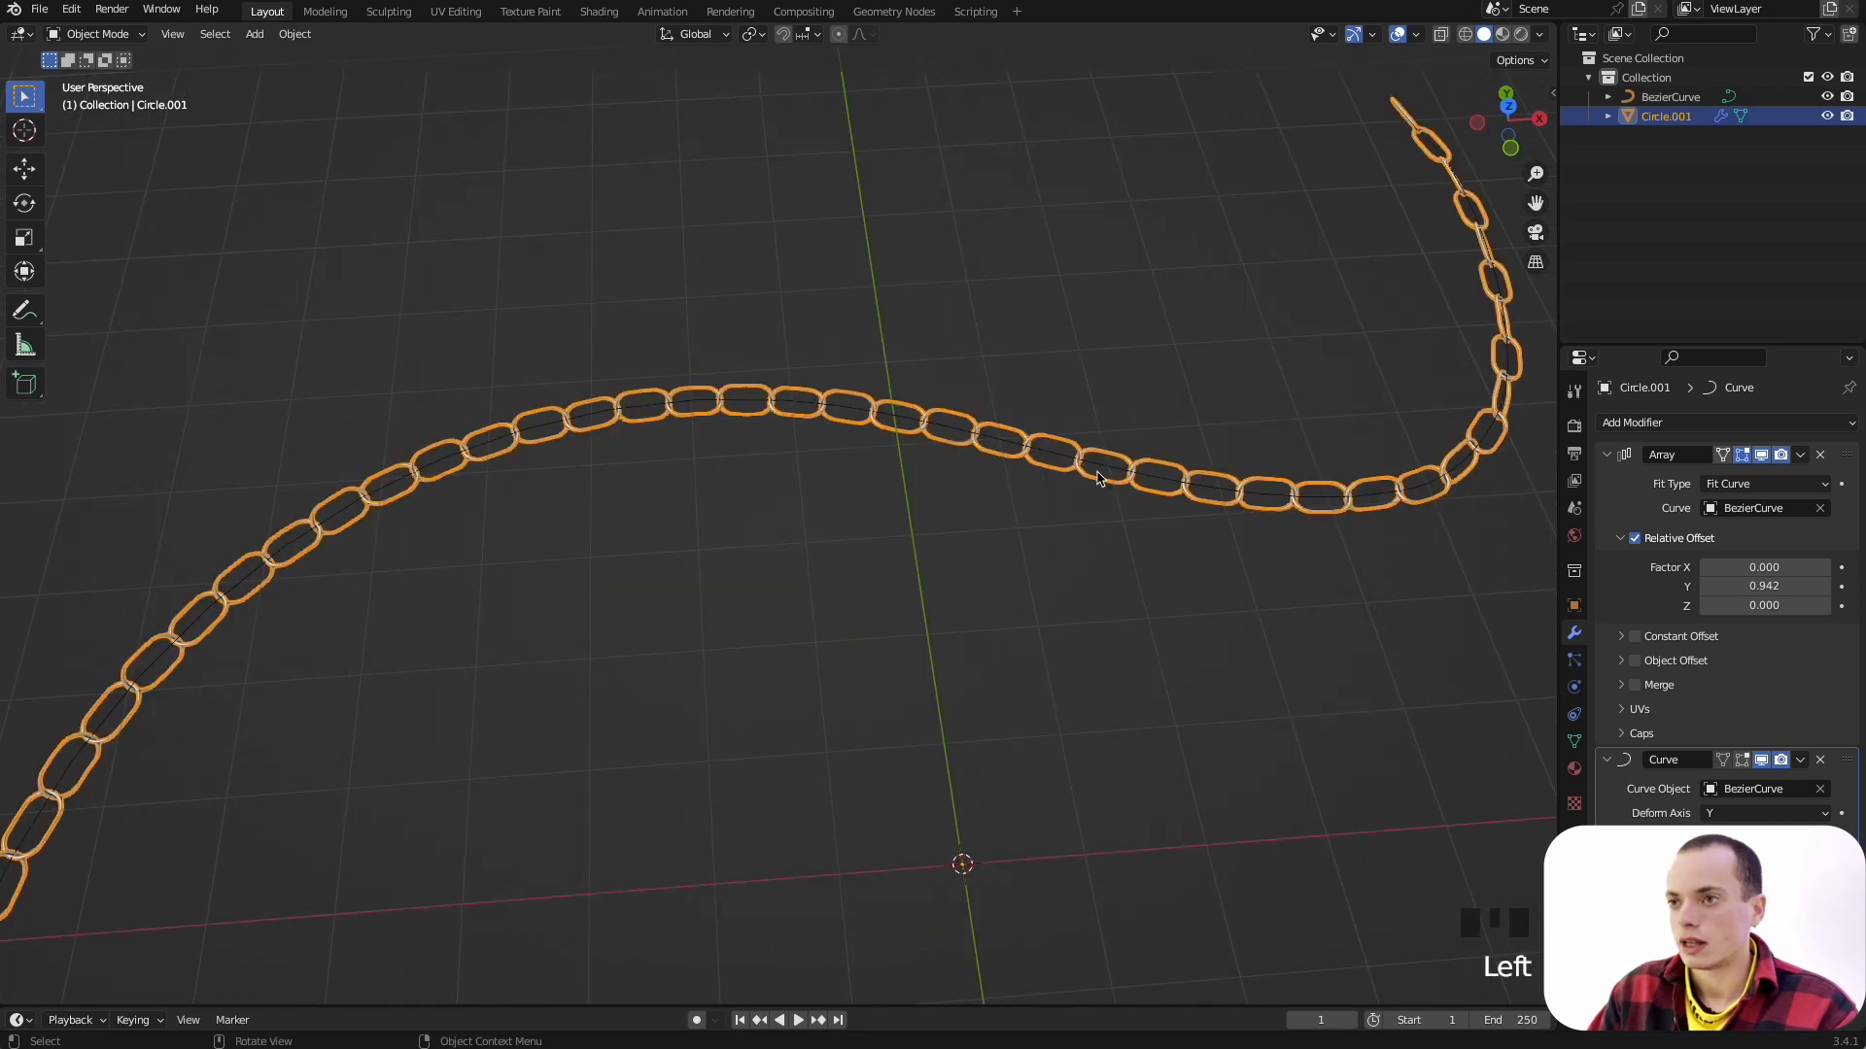
# Step: Switch the viewport to Material Preview shading, save chaine.blend and deselect the chain
pyautogui.click(1504, 35)
pyautogui.press('super+s')
pyautogui.click(1234, 467)
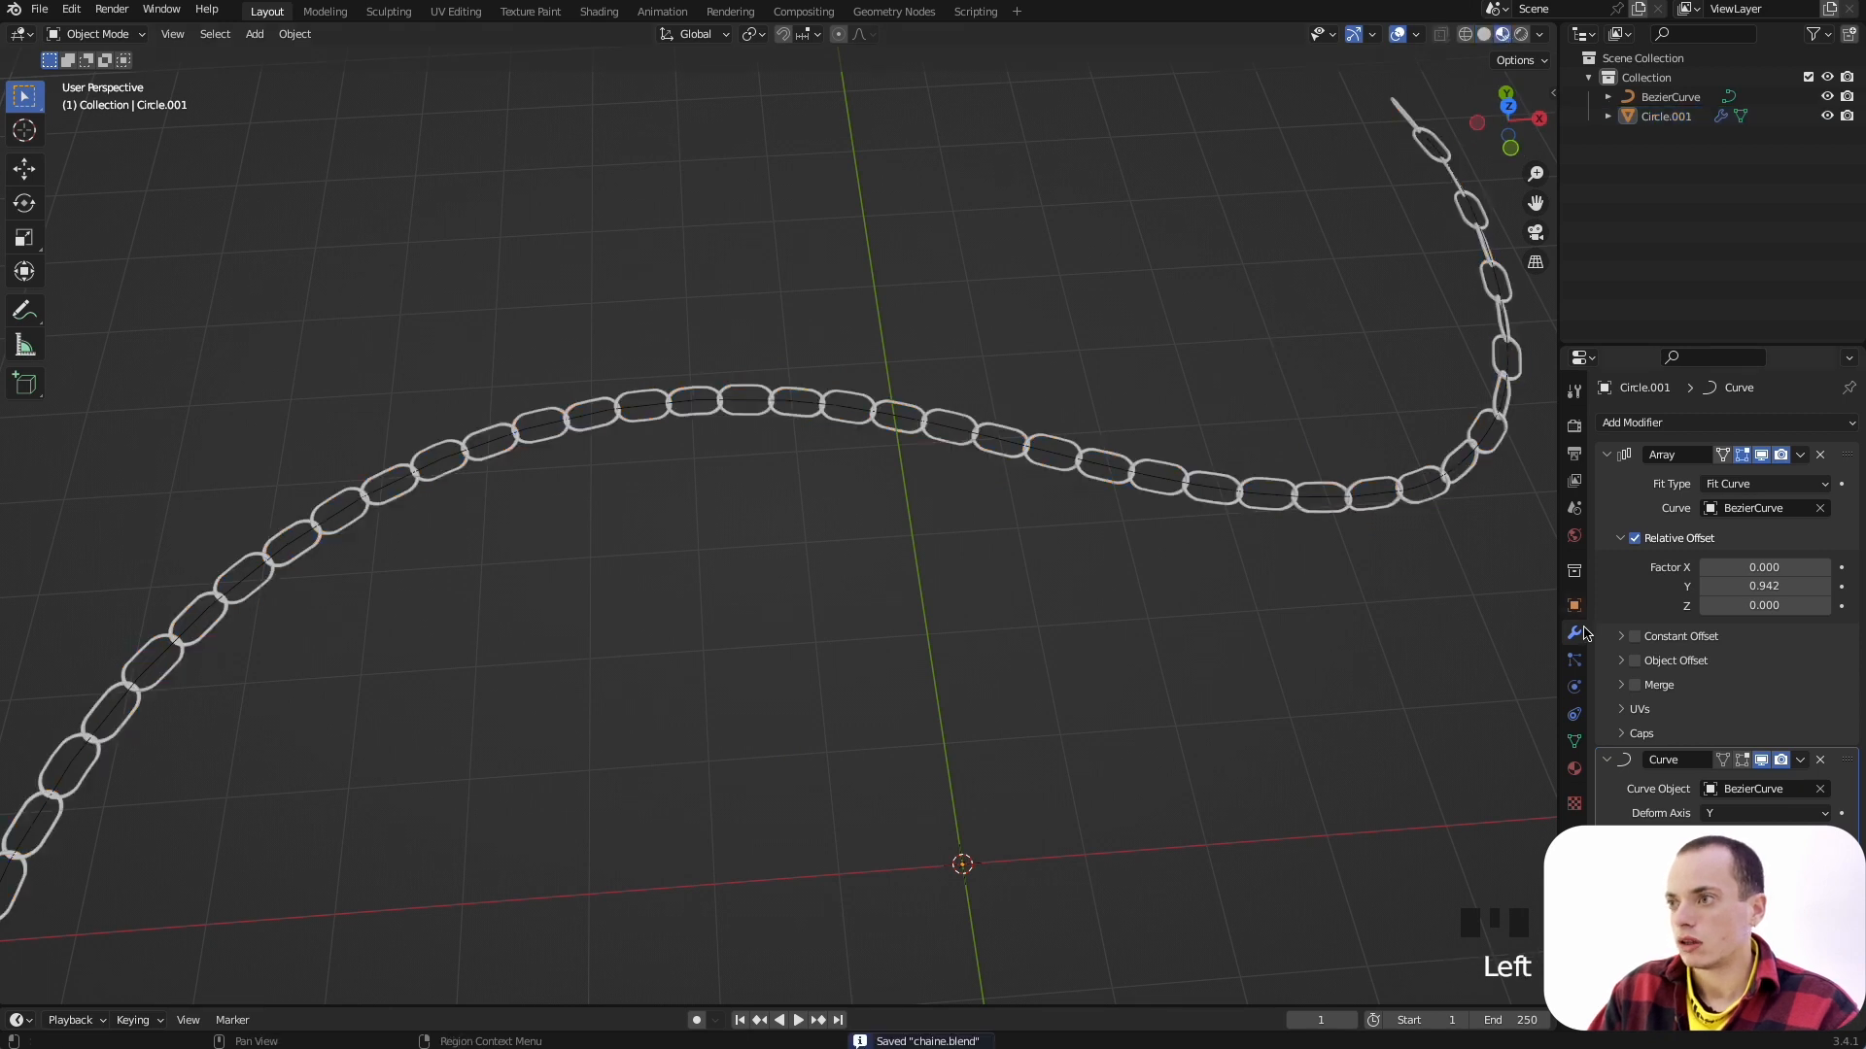
# Step: Give the chain Circle.001 a new material with Metallic 1.000 and Roughness about 0.03
pyautogui.click(1574, 768)
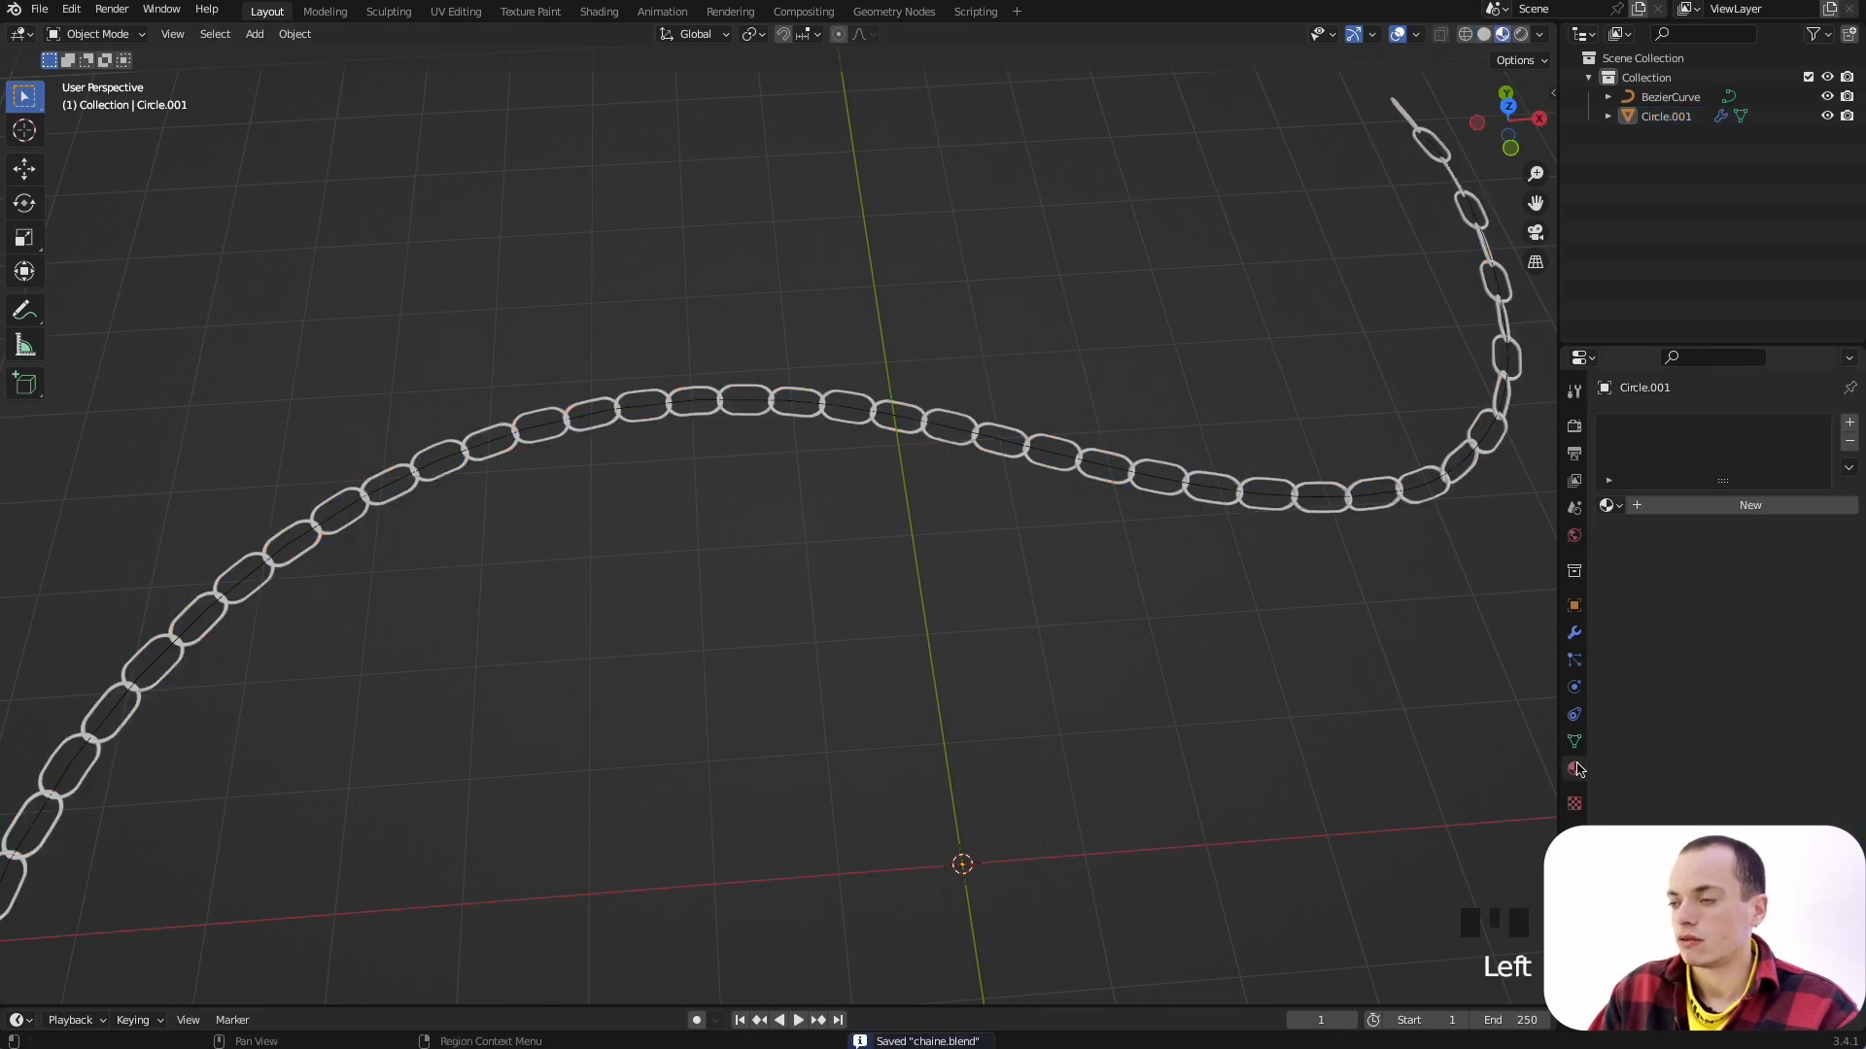
pyautogui.click(1720, 505)
pyautogui.scroll(-1, 1626, 698)
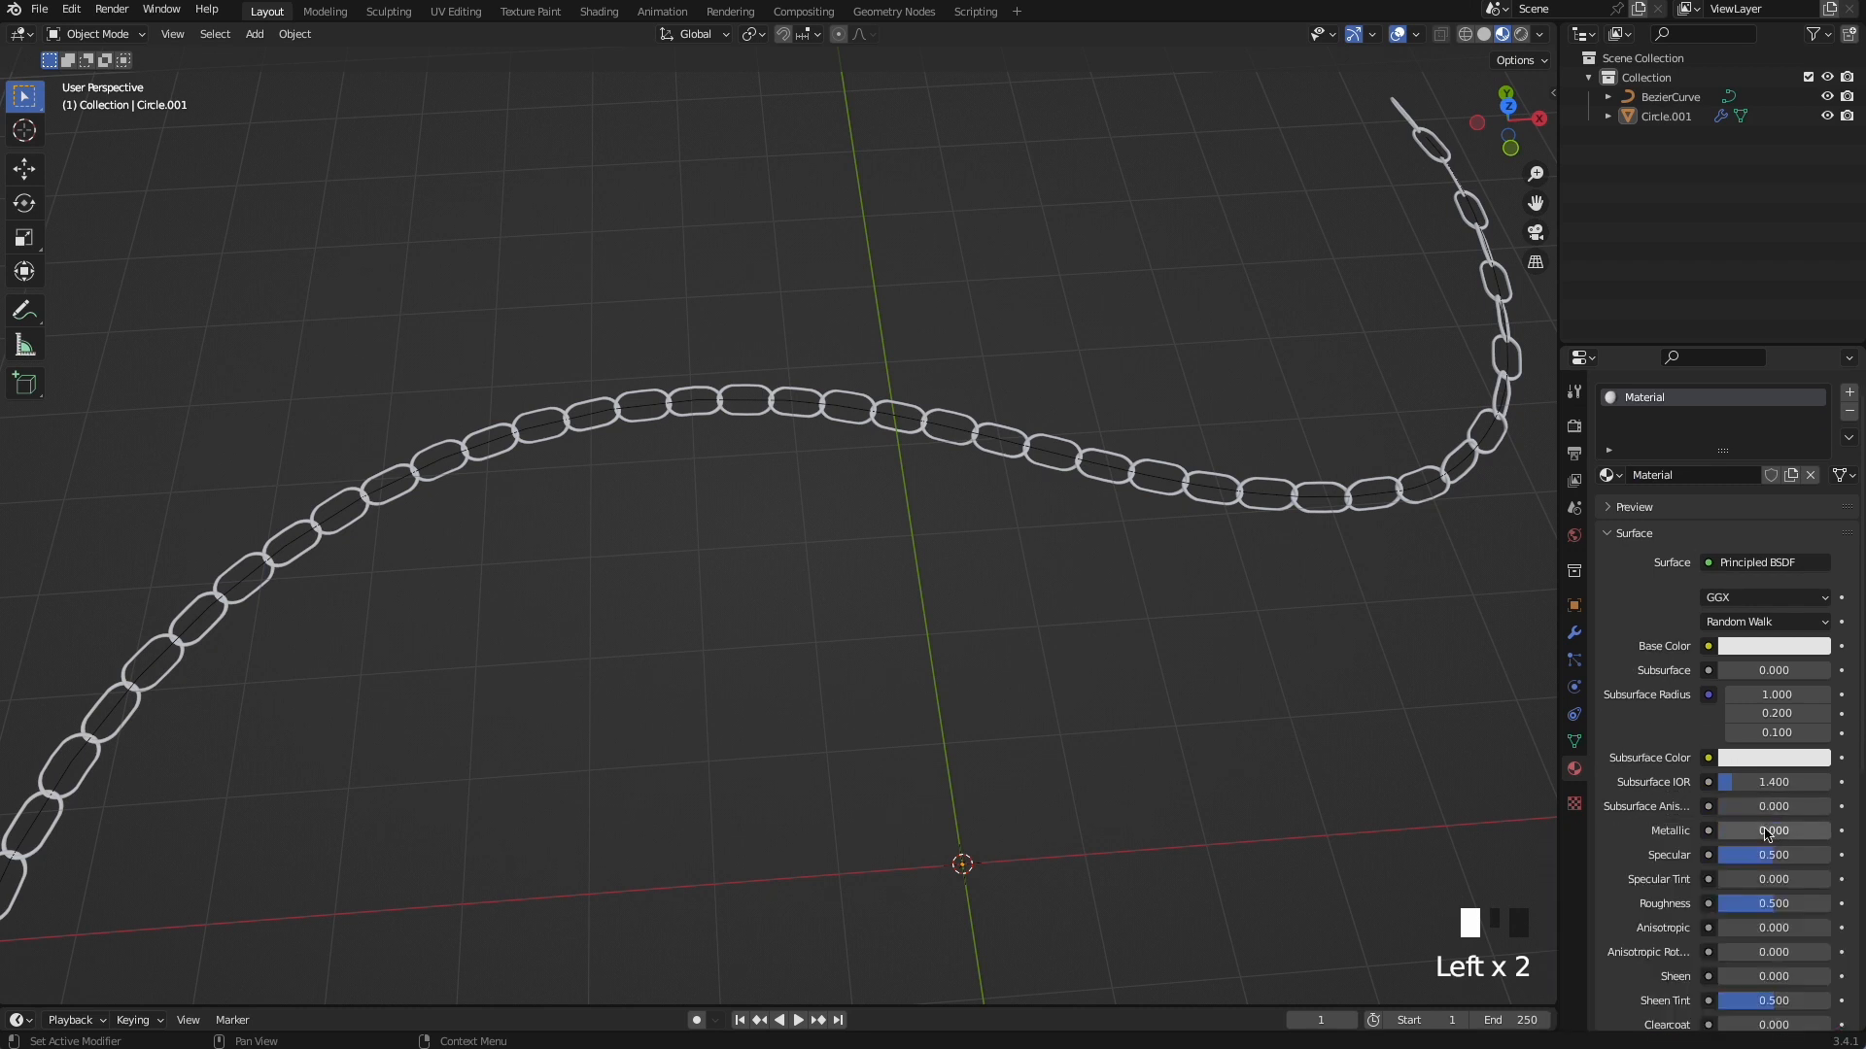
pyautogui.moveTo(1768, 832); pyautogui.dragTo(1863, 833)
pyautogui.moveTo(1768, 913); pyautogui.dragTo(1721, 914)
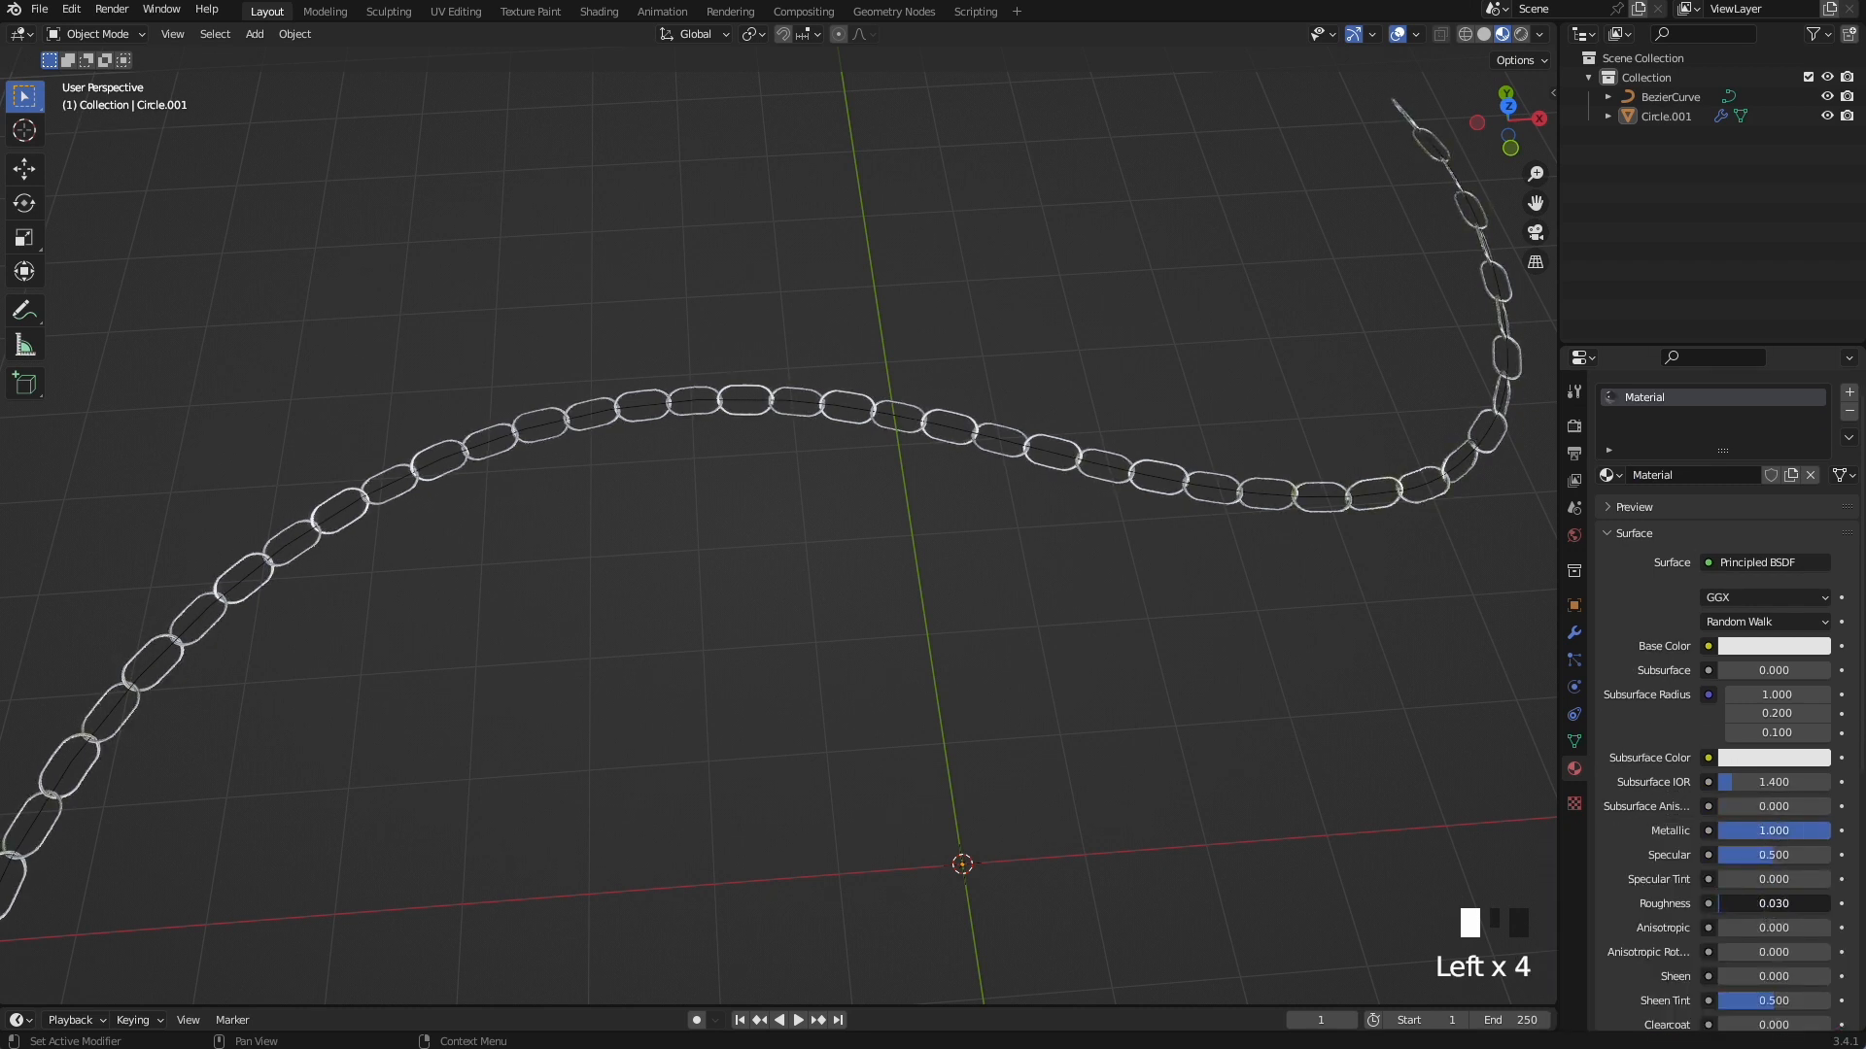
# Step: Examine the metallic material on the chain links up close and along the whole curve
pyautogui.keyDown('super'); pyautogui.scroll(4, 1336, 525); pyautogui.keyUp('super')
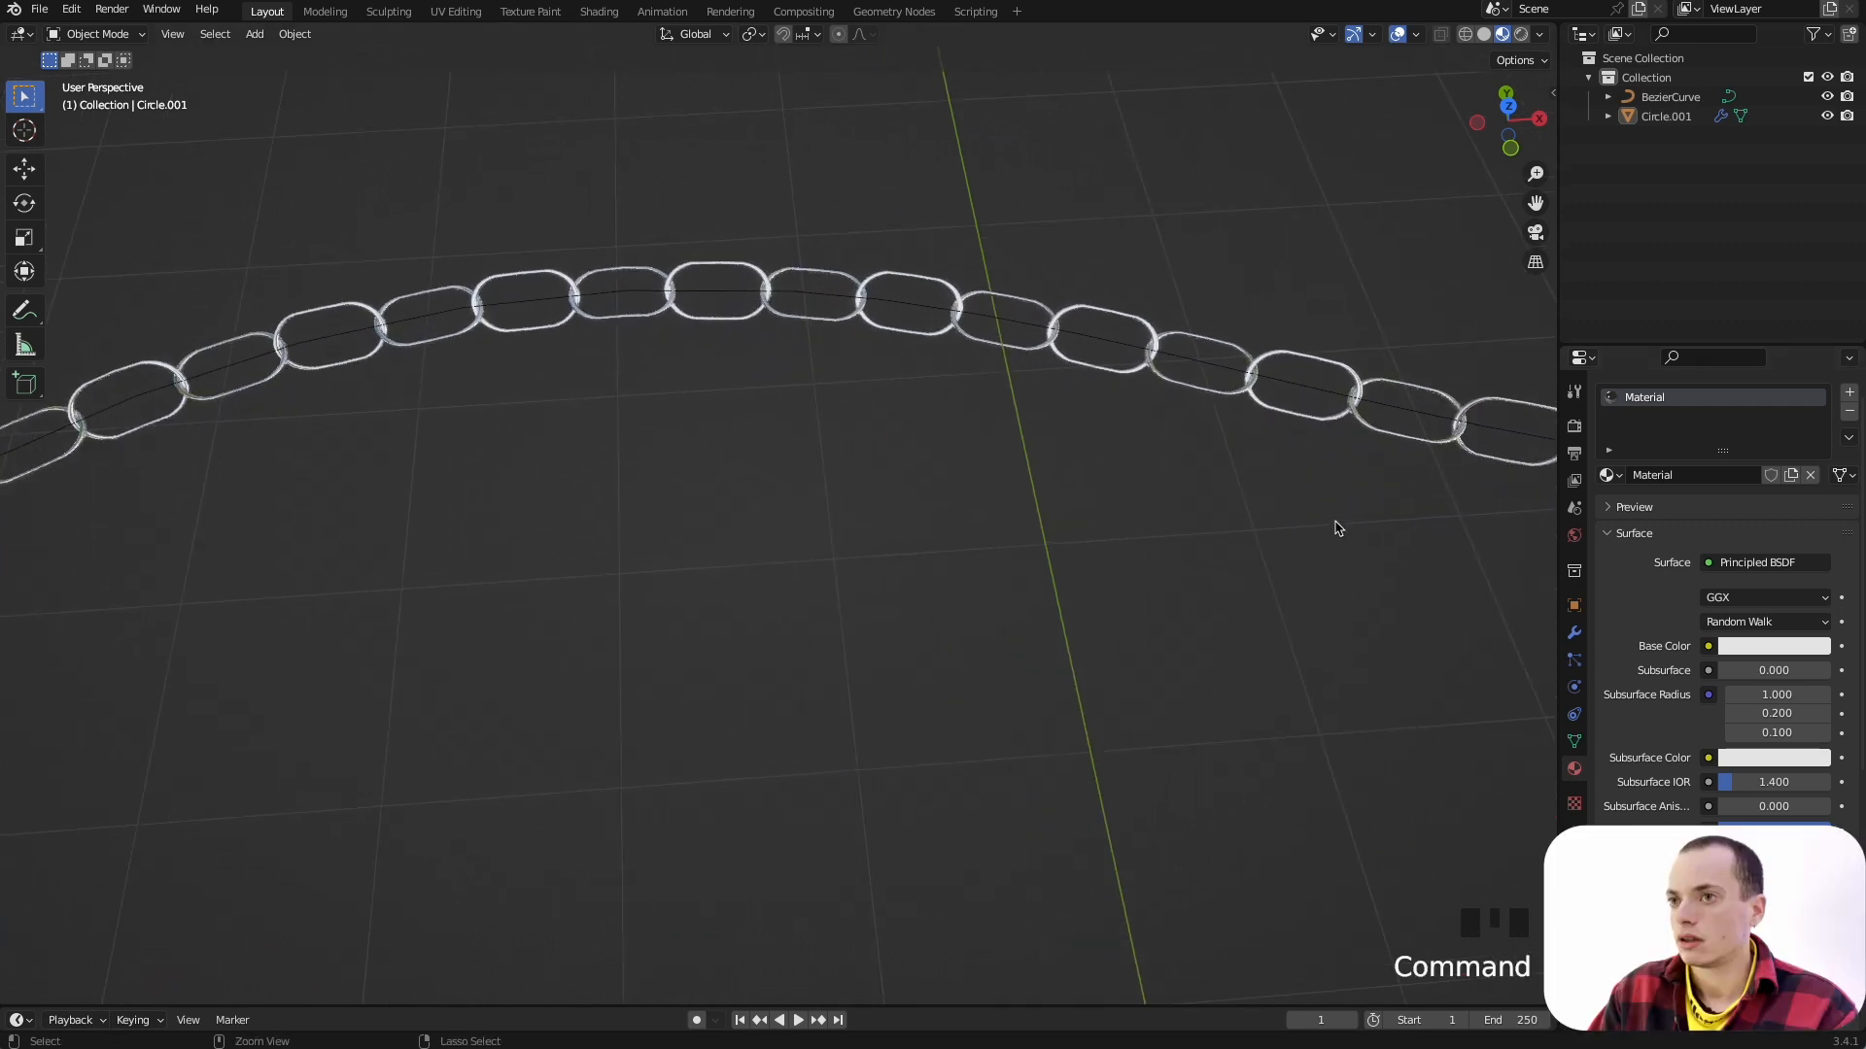
pyautogui.keyDown('super'); pyautogui.scroll(3, 1336, 526); pyautogui.keyUp('super')
pyautogui.scroll(-6, 1336, 526)
pyautogui.keyDown('shift'); pyautogui.scroll(-2, 1336, 526); pyautogui.keyUp('shift')
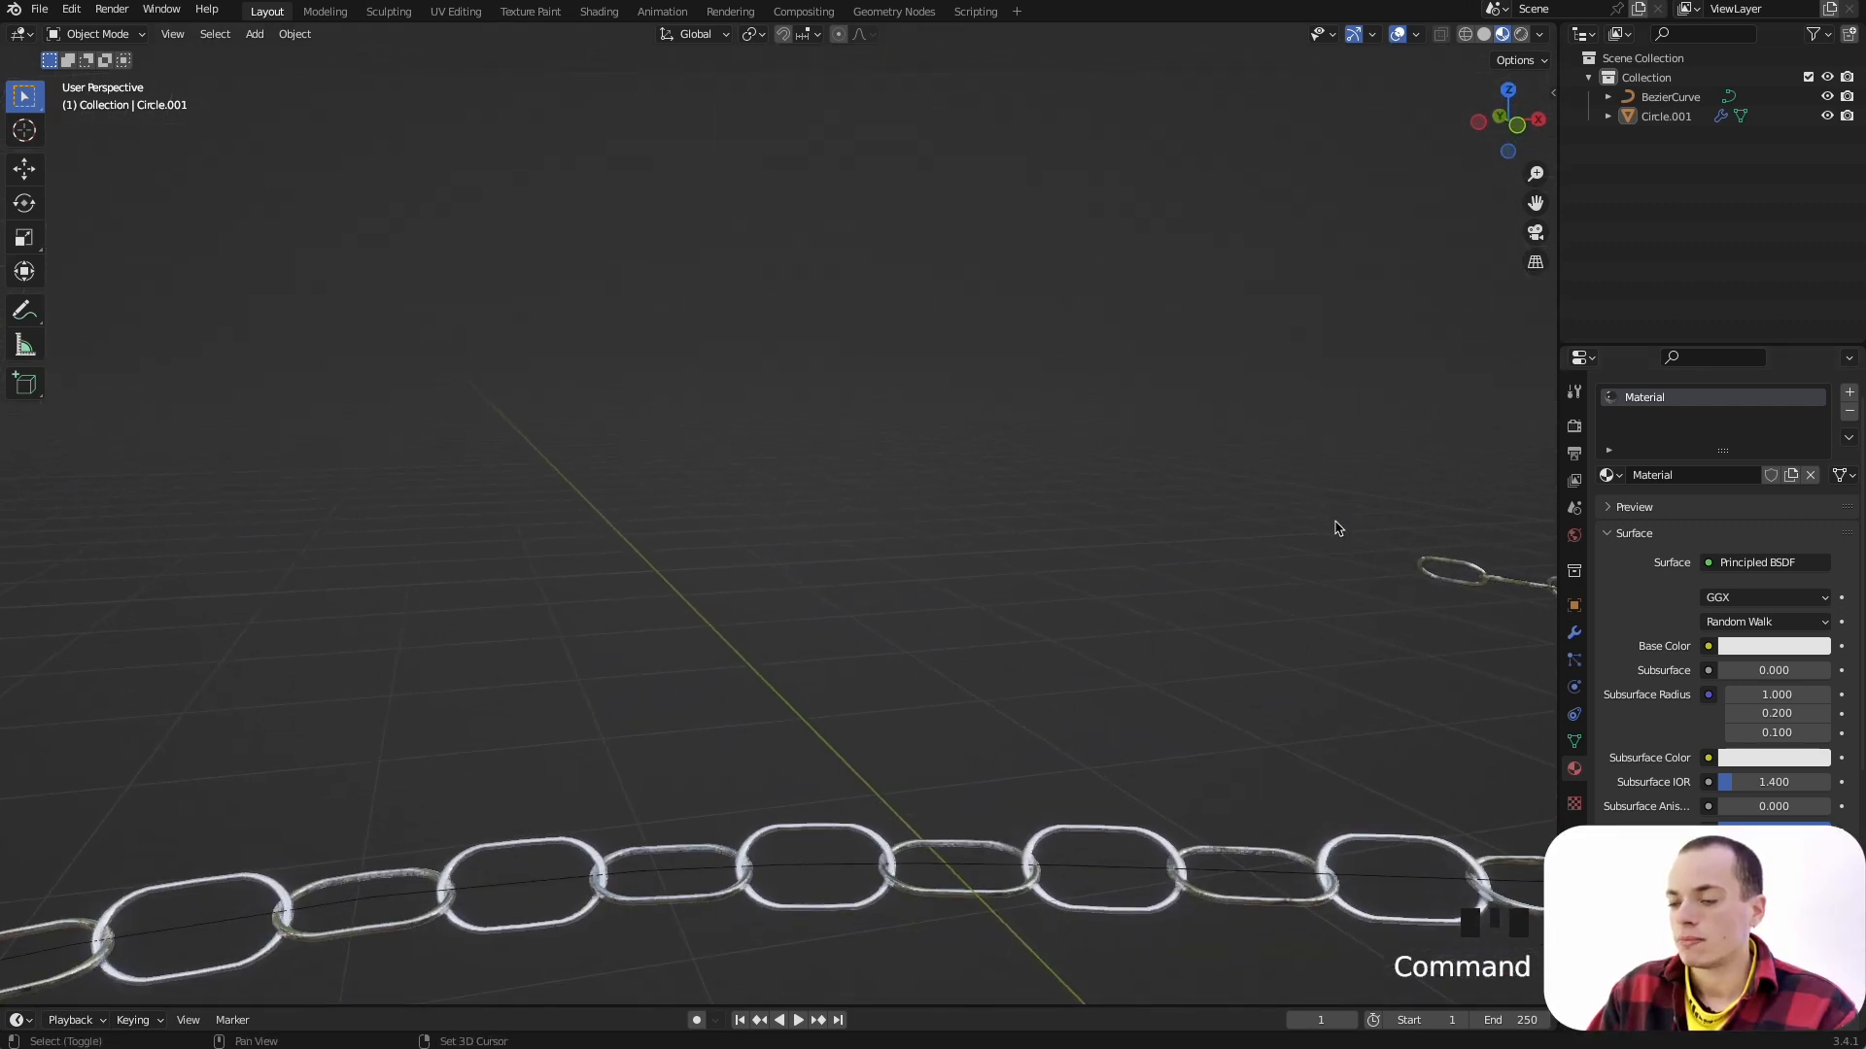
pyautogui.keyDown('shift'); pyautogui.hscroll(8, 1336, 526); pyautogui.keyUp('shift')
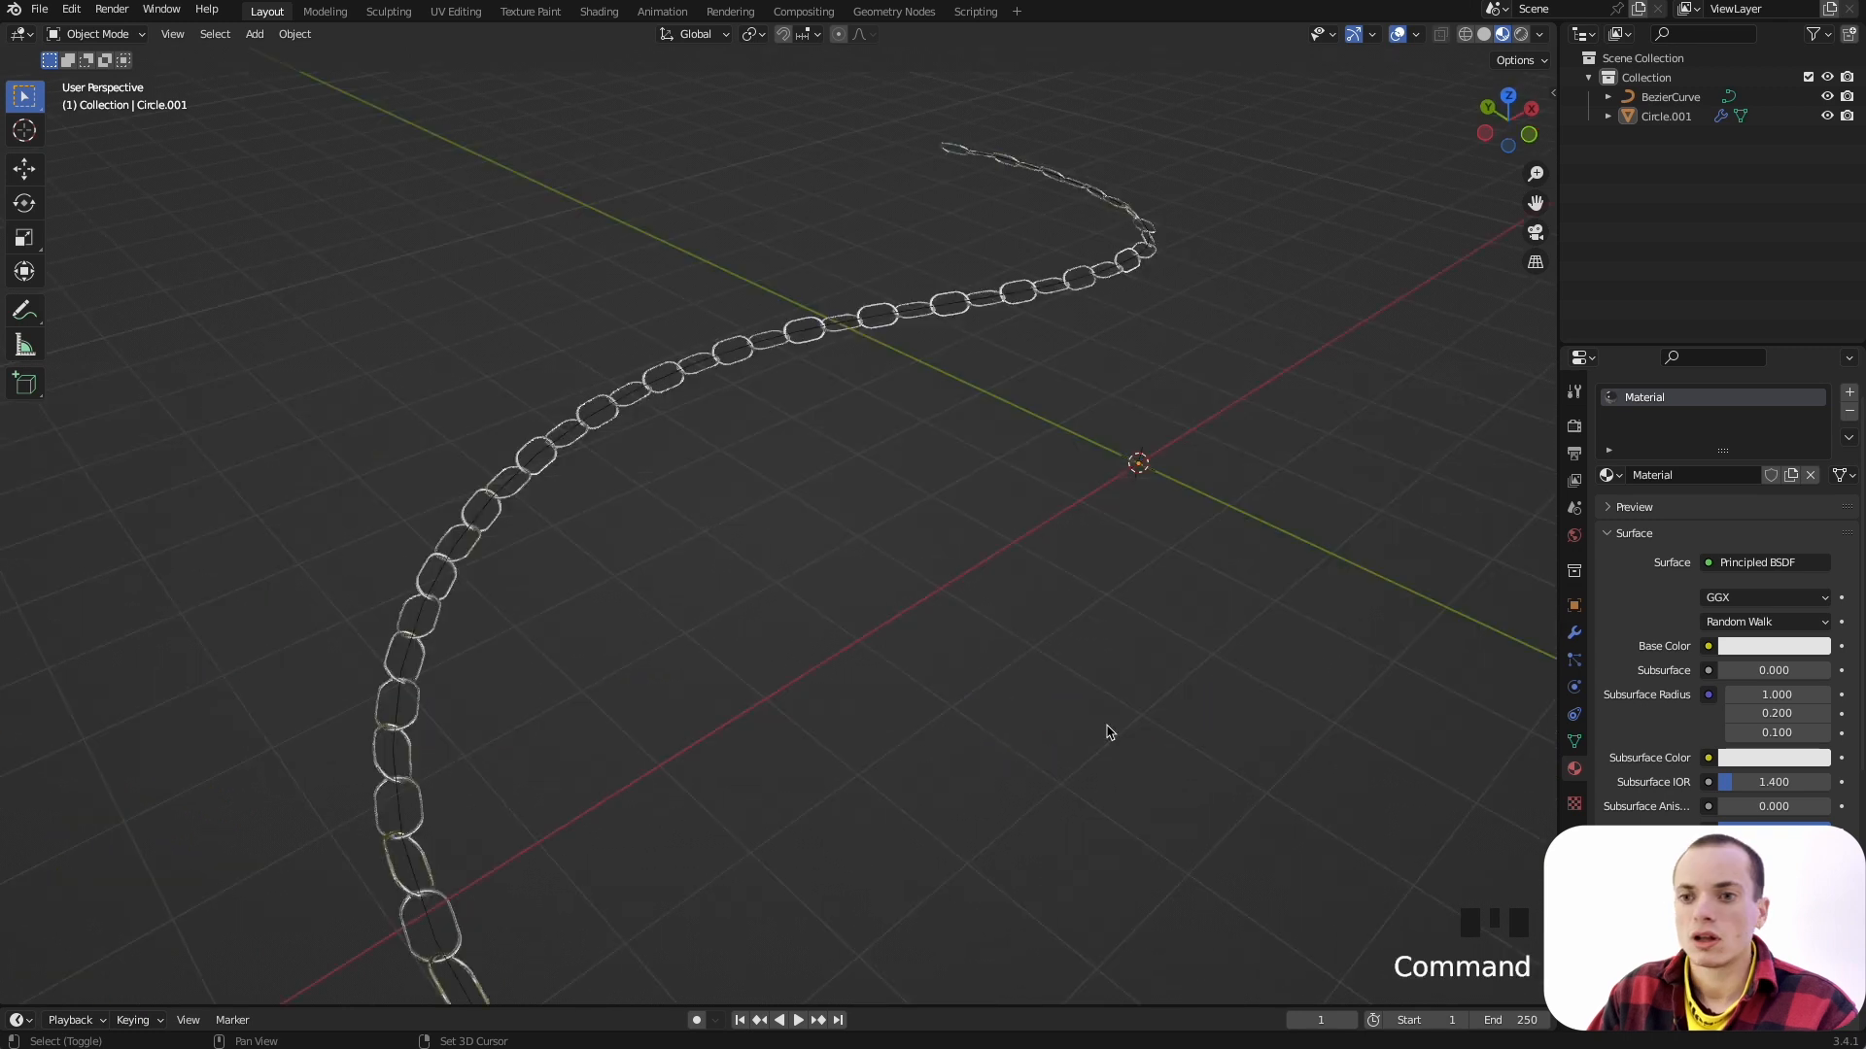
pyautogui.keyDown('shift'); pyautogui.hscroll(-5, 1106, 725); pyautogui.keyUp('shift')
pyautogui.keyDown('shift'); pyautogui.scroll(-4, 1107, 726); pyautogui.keyUp('shift')
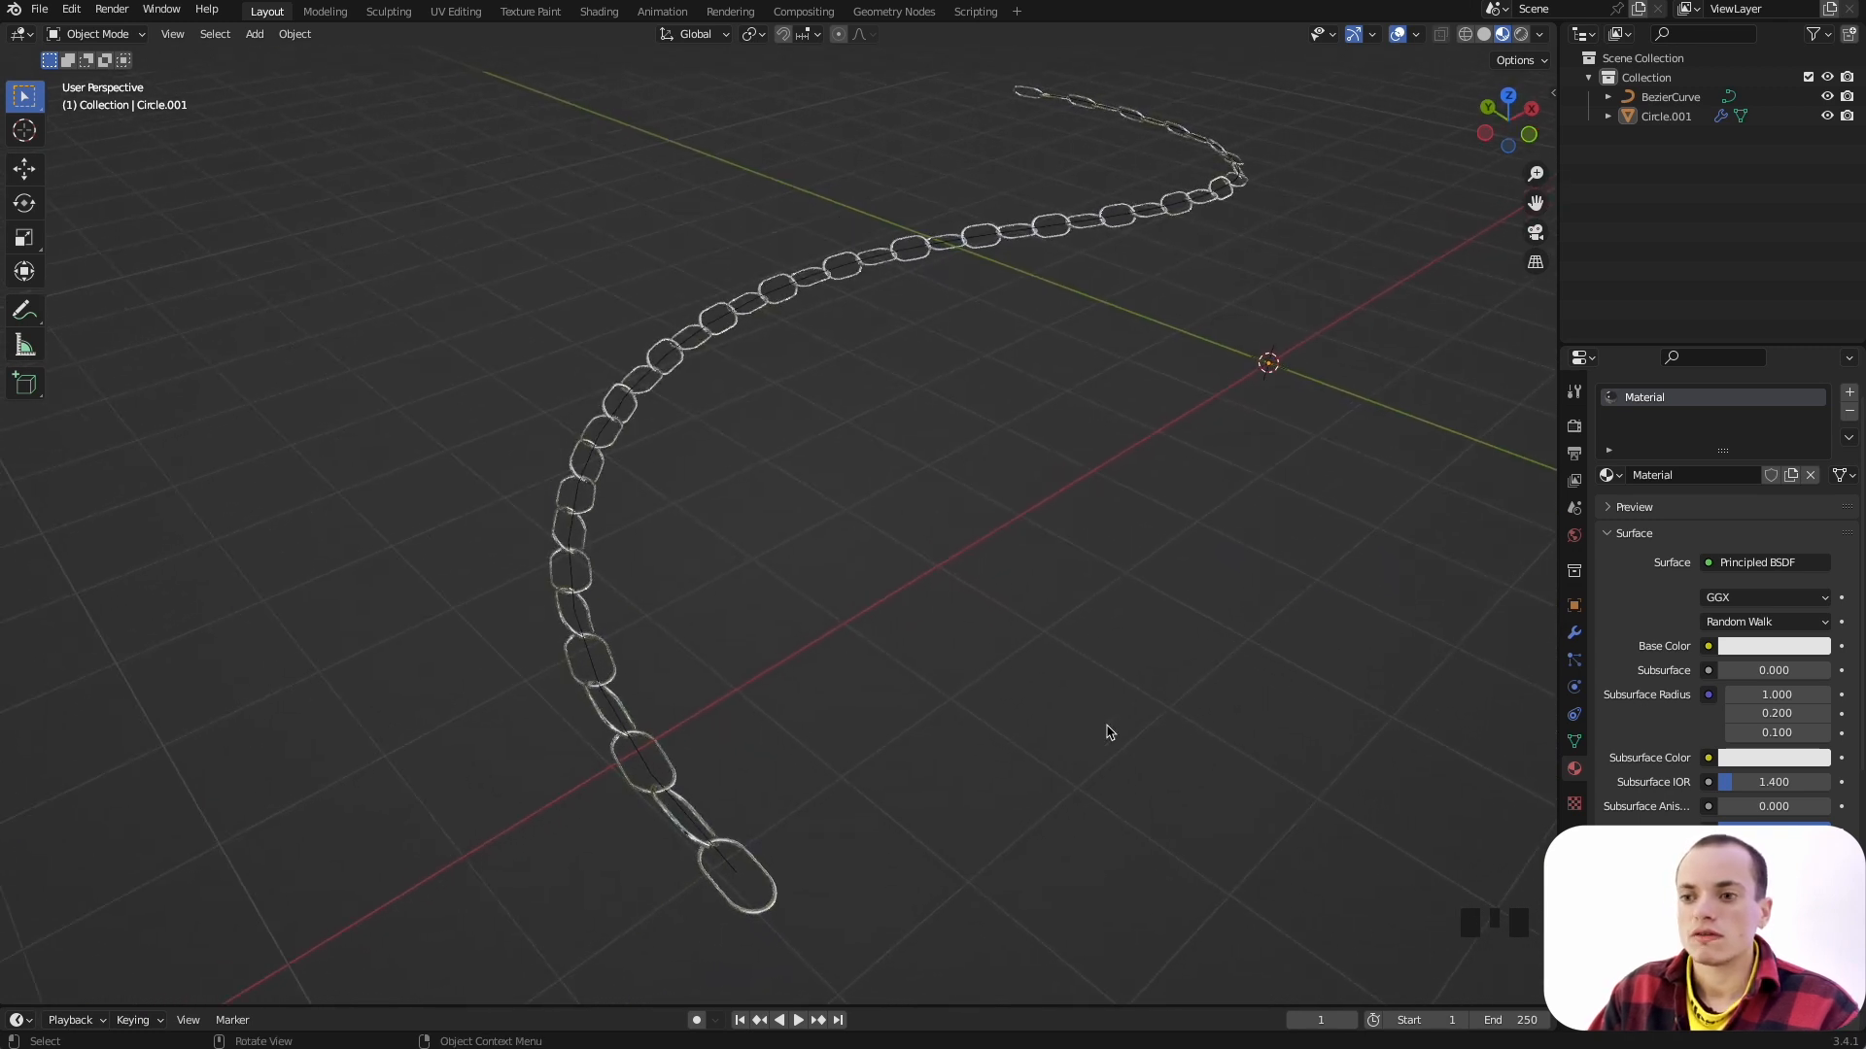